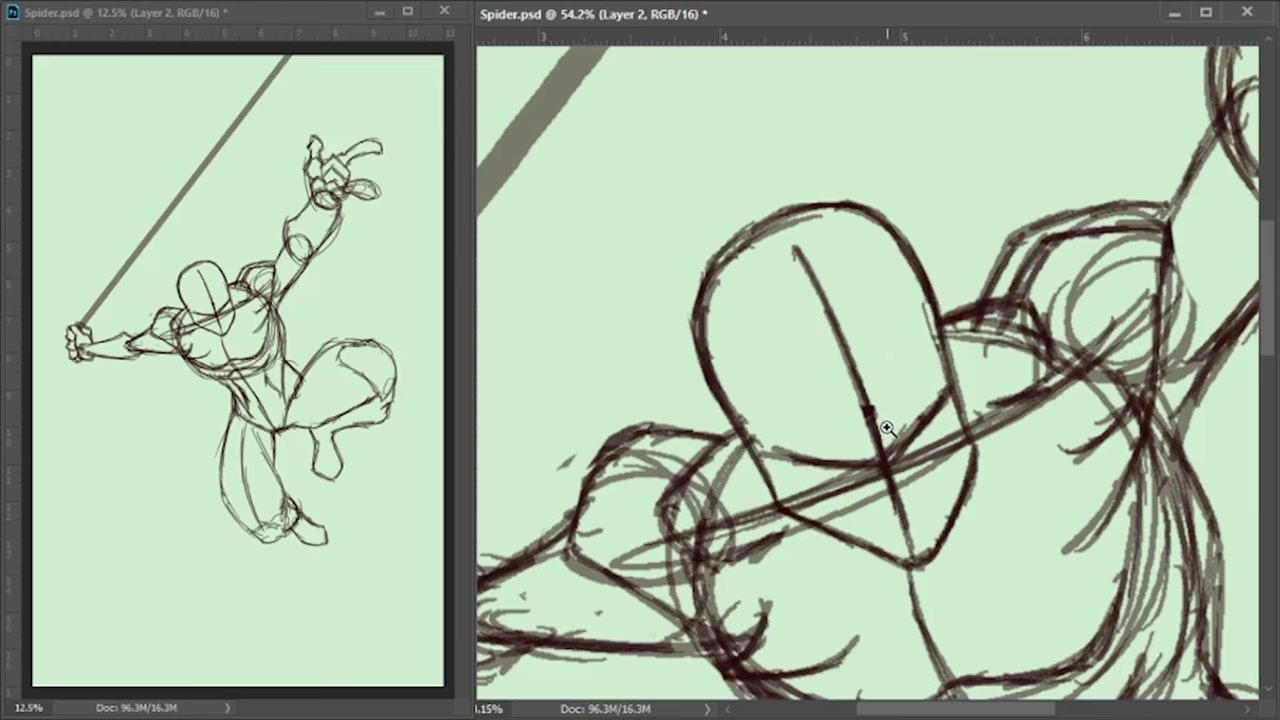
Zoom in on the sketch's head, fade Layer 2 to a pale opacity, and add a new Layer 3
{"action": "left_click", "coordinate": [848, 397]}
{"action": "left_click", "coordinate": [848, 397]}
{"action": "left_click", "coordinate": [650, 410], "text": "alt"}
{"action": "key", "text": "3"}
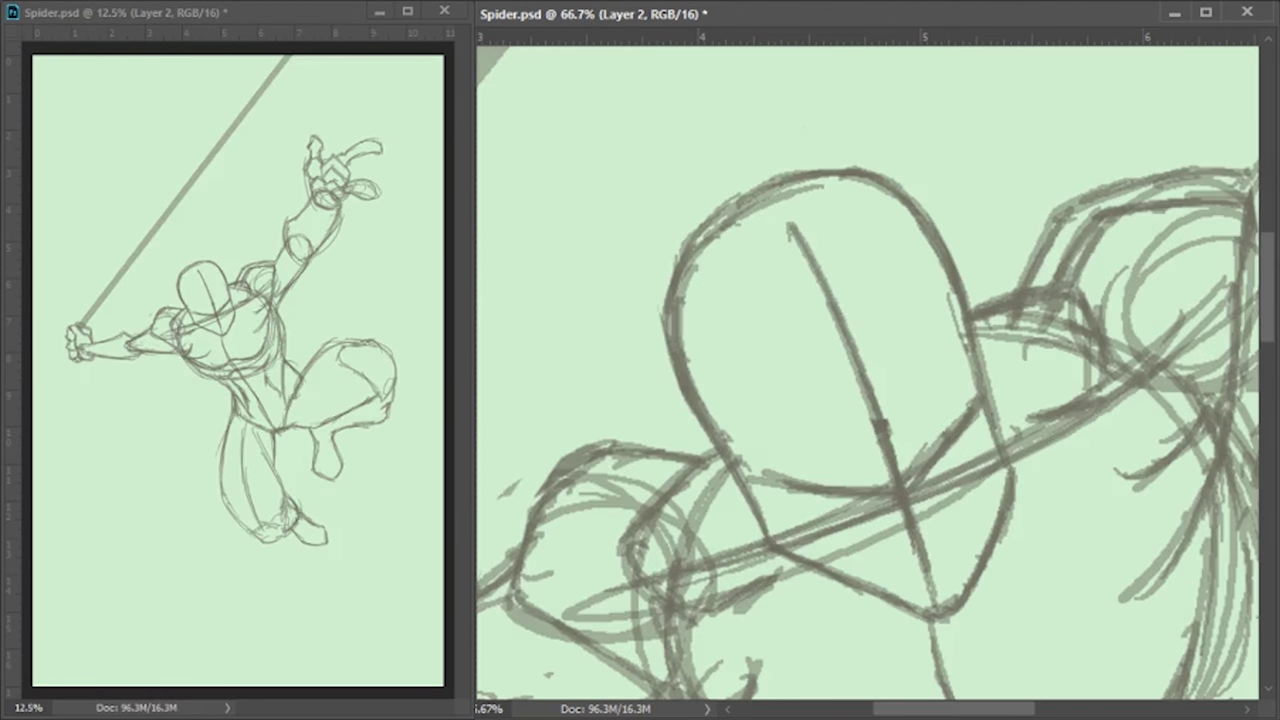
{"action": "key", "text": "ctrl+shift+alt+n"}
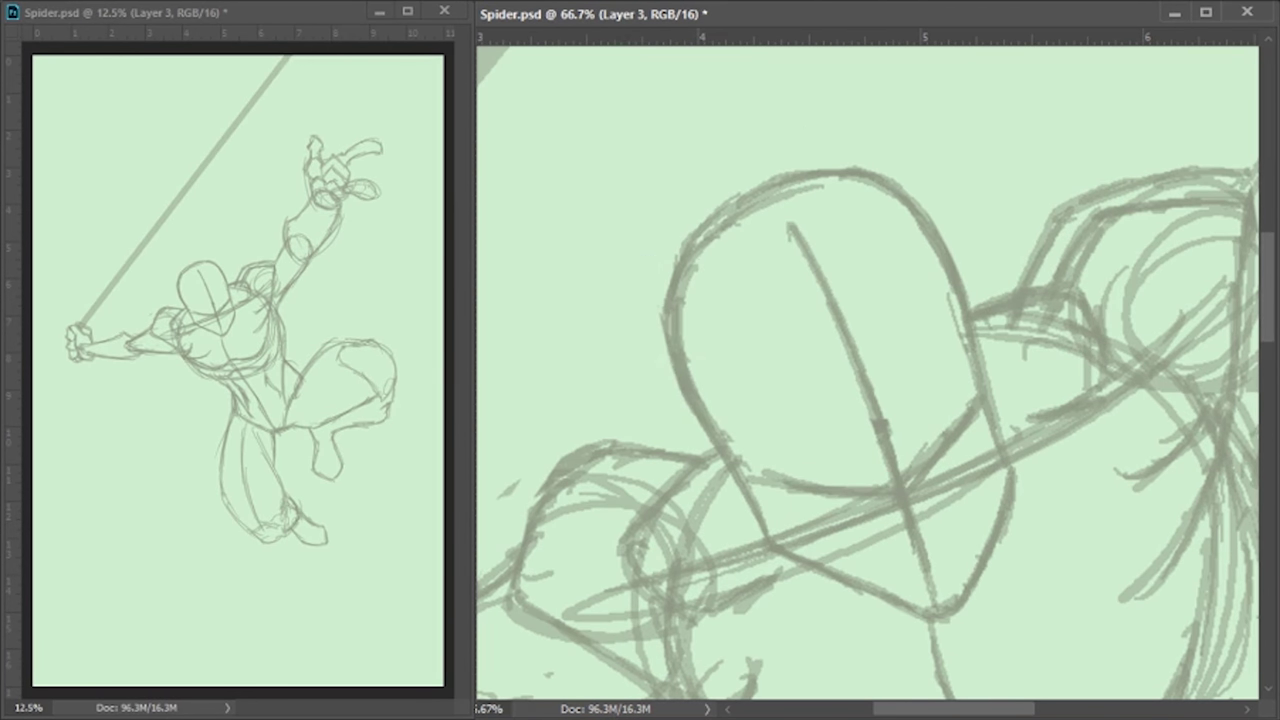
Ink the head's left and right contours, chin and top hook on Layer 3
{"action": "mouse_move", "coordinate": [698, 254]}
{"action": "left_mouse_down"}
{"action": "mouse_move", "coordinate": [678, 310]}
{"action": "mouse_move", "coordinate": [698, 404]}
{"action": "mouse_move", "coordinate": [770, 546]}
{"action": "left_mouse_up"}
{"action": "mouse_move", "coordinate": [972, 338]}
{"action": "left_mouse_down"}
{"action": "mouse_move", "coordinate": [1015, 452]}
{"action": "mouse_move", "coordinate": [966, 623]}
{"action": "mouse_move", "coordinate": [854, 594]}
{"action": "left_mouse_up"}
{"action": "mouse_move", "coordinate": [705, 228]}
{"action": "left_mouse_down"}
{"action": "mouse_move", "coordinate": [968, 188]}
{"action": "mouse_move", "coordinate": [960, 274]}
{"action": "mouse_move", "coordinate": [984, 370]}
{"action": "left_mouse_up"}
{"action": "scroll", "coordinate": [900, 420], "scroll_direction": "down", "scroll_amount": 3}
{"action": "scroll", "coordinate": [817, 311], "scroll_direction": "left", "scroll_amount": 2}
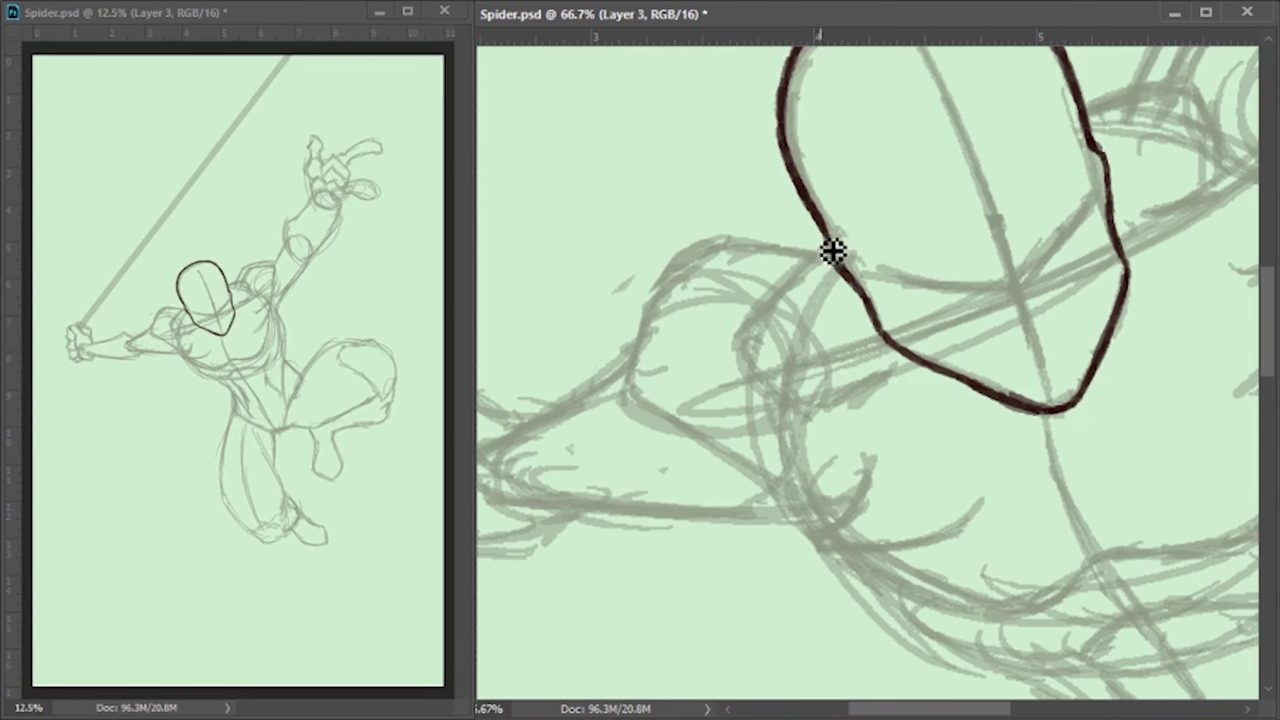
{"action": "mouse_move", "coordinate": [835, 250]}
{"action": "left_mouse_down"}
{"action": "mouse_move", "coordinate": [771, 349]}
{"action": "mouse_move", "coordinate": [820, 400]}
{"action": "mouse_move", "coordinate": [850, 360]}
{"action": "left_mouse_up"}
{"action": "scroll", "coordinate": [860, 330], "scroll_direction": "up", "scroll_amount": 1}
{"action": "scroll", "coordinate": [880, 290], "scroll_direction": "right", "scroll_amount": 2}
{"action": "mouse_move", "coordinate": [870, 186]}
{"action": "left_mouse_down"}
{"action": "mouse_move", "coordinate": [975, 175]}
{"action": "mouse_move", "coordinate": [1003, 251]}
{"action": "mouse_move", "coordinate": [958, 258]}
{"action": "left_mouse_up"}
{"action": "left_click_drag", "start_coordinate": [1048, 258], "coordinate": [903, 318]}
{"action": "left_click_drag", "start_coordinate": [605, 480], "coordinate": [678, 466]}
{"action": "left_click_drag", "start_coordinate": [928, 320], "coordinate": [1014, 286]}
Ink the left shoulder outline and the looping strokes around the arm joint
{"action": "mouse_move", "coordinate": [799, 417]}
{"action": "left_mouse_down"}
{"action": "mouse_move", "coordinate": [782, 386]}
{"action": "mouse_move", "coordinate": [680, 583]}
{"action": "left_mouse_up"}
{"action": "mouse_move", "coordinate": [793, 342]}
{"action": "left_mouse_down"}
{"action": "mouse_move", "coordinate": [905, 228]}
{"action": "mouse_move", "coordinate": [1048, 251]}
{"action": "mouse_move", "coordinate": [1032, 390]}
{"action": "mouse_move", "coordinate": [924, 523]}
{"action": "left_mouse_up"}
{"action": "left_click_drag", "start_coordinate": [1012, 462], "coordinate": [918, 625]}
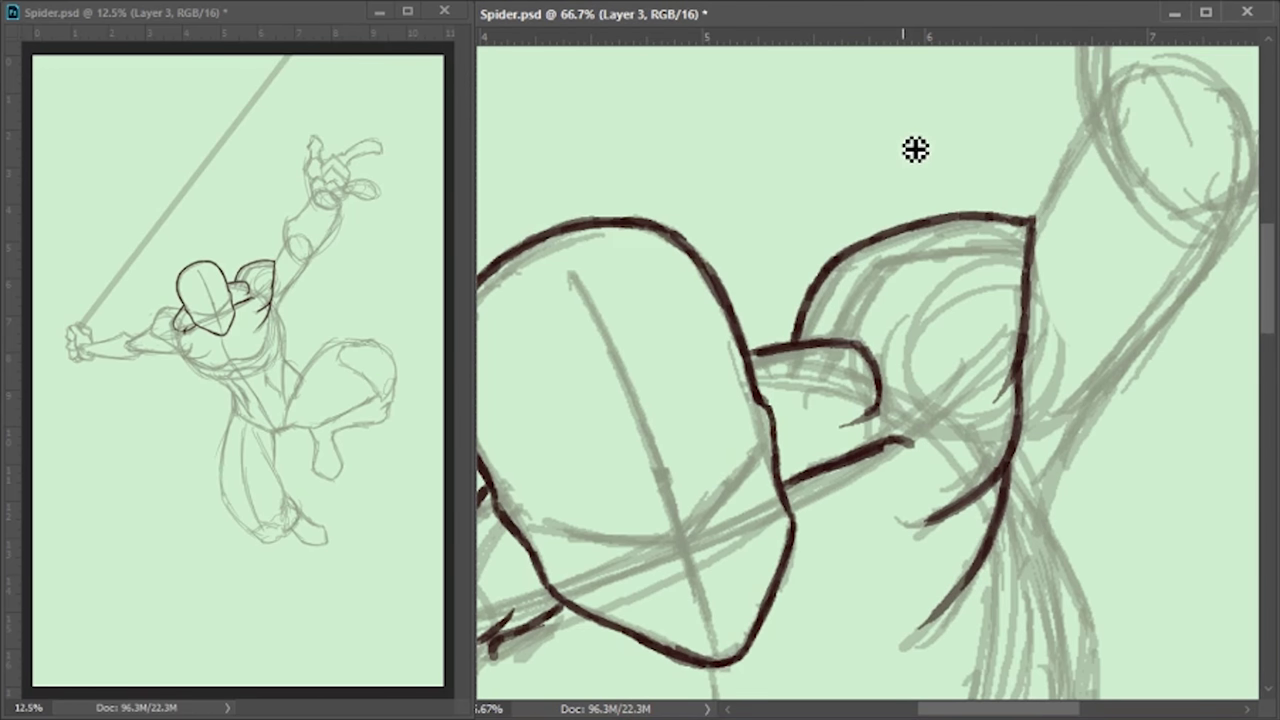
{"action": "scroll", "coordinate": [915, 148], "scroll_direction": "down", "scroll_amount": 3}
{"action": "scroll", "coordinate": [757, 329], "scroll_direction": "left", "scroll_amount": 5}
{"action": "mouse_move", "coordinate": [757, 329]}
{"action": "left_mouse_down"}
{"action": "mouse_move", "coordinate": [730, 377]}
{"action": "mouse_move", "coordinate": [751, 424]}
{"action": "mouse_move", "coordinate": [828, 432]}
{"action": "left_mouse_up"}
{"action": "mouse_move", "coordinate": [760, 306]}
{"action": "left_mouse_down"}
{"action": "mouse_move", "coordinate": [806, 272]}
{"action": "mouse_move", "coordinate": [890, 256]}
{"action": "left_mouse_up"}
{"action": "left_click_drag", "start_coordinate": [796, 292], "coordinate": [754, 323]}
{"action": "mouse_move", "coordinate": [760, 432]}
{"action": "left_mouse_down"}
{"action": "mouse_move", "coordinate": [834, 470]}
{"action": "mouse_move", "coordinate": [946, 453]}
{"action": "mouse_move", "coordinate": [845, 490]}
{"action": "left_mouse_up"}
{"action": "scroll", "coordinate": [663, 491], "scroll_direction": "right", "scroll_amount": 2}
{"action": "left_click_drag", "start_coordinate": [788, 455], "coordinate": [937, 495]}
{"action": "mouse_move", "coordinate": [700, 270]}
{"action": "left_mouse_down"}
{"action": "mouse_move", "coordinate": [663, 403]}
{"action": "mouse_move", "coordinate": [749, 437]}
{"action": "mouse_move", "coordinate": [820, 388]}
{"action": "left_mouse_up"}
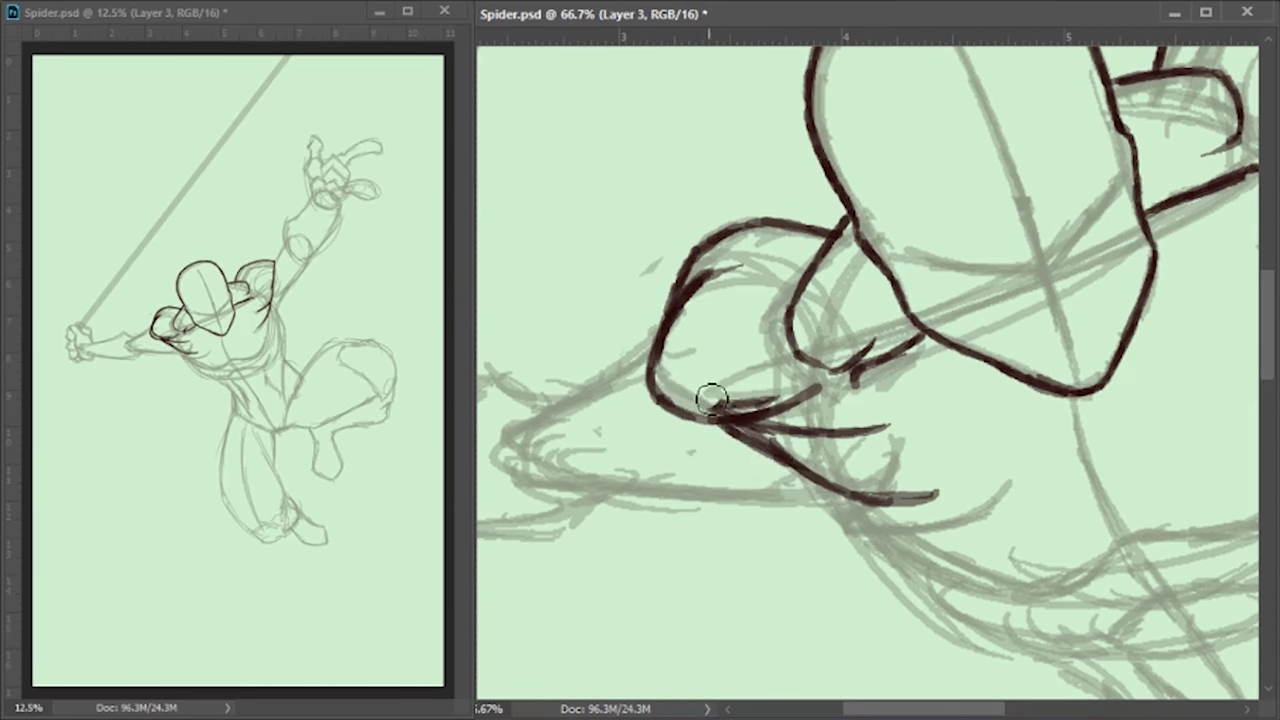
Ink the outstretched arm's edges and the forearm's upper and lower edges
{"action": "scroll", "coordinate": [866, 370], "scroll_direction": "left", "scroll_amount": 3}
{"action": "scroll", "coordinate": [866, 370], "scroll_direction": "up", "scroll_amount": 1}
{"action": "left_click_drag", "start_coordinate": [940, 362], "coordinate": [832, 459]}
{"action": "mouse_move", "coordinate": [755, 517]}
{"action": "left_mouse_down"}
{"action": "mouse_move", "coordinate": [880, 543]}
{"action": "mouse_move", "coordinate": [1195, 540]}
{"action": "mouse_move", "coordinate": [830, 540]}
{"action": "mouse_move", "coordinate": [880, 447]}
{"action": "left_mouse_up"}
{"action": "scroll", "coordinate": [800, 470], "scroll_direction": "left", "scroll_amount": 2}
{"action": "scroll", "coordinate": [800, 470], "scroll_direction": "down", "scroll_amount": 2}
{"action": "left_click_drag", "start_coordinate": [686, 412], "coordinate": [1000, 372]}
{"action": "mouse_move", "coordinate": [686, 470]}
{"action": "left_mouse_down"}
{"action": "mouse_move", "coordinate": [703, 486]}
{"action": "mouse_move", "coordinate": [1000, 505]}
{"action": "left_mouse_up"}
Outline the fist's top, knuckles, sides and lower edge
{"action": "mouse_move", "coordinate": [634, 363]}
{"action": "left_mouse_down"}
{"action": "mouse_move", "coordinate": [689, 466]}
{"action": "mouse_move", "coordinate": [757, 523]}
{"action": "mouse_move", "coordinate": [650, 300]}
{"action": "mouse_move", "coordinate": [757, 400]}
{"action": "left_mouse_up"}
{"action": "mouse_move", "coordinate": [650, 300]}
{"action": "left_mouse_down"}
{"action": "mouse_move", "coordinate": [606, 380]}
{"action": "mouse_move", "coordinate": [632, 352]}
{"action": "mouse_move", "coordinate": [646, 451]}
{"action": "mouse_move", "coordinate": [692, 522]}
{"action": "left_mouse_up"}
{"action": "scroll", "coordinate": [697, 356], "scroll_direction": "right", "scroll_amount": 6}
{"action": "scroll", "coordinate": [697, 356], "scroll_direction": "down", "scroll_amount": 2}
{"action": "left_click_drag", "start_coordinate": [697, 356], "coordinate": [604, 456]}
{"action": "mouse_move", "coordinate": [826, 278]}
{"action": "left_mouse_down"}
{"action": "mouse_move", "coordinate": [914, 423]}
{"action": "mouse_move", "coordinate": [1040, 395]}
{"action": "left_mouse_up"}
{"action": "mouse_move", "coordinate": [1125, 130]}
{"action": "left_mouse_down"}
{"action": "mouse_move", "coordinate": [1120, 191]}
{"action": "mouse_move", "coordinate": [1046, 400]}
{"action": "left_mouse_up"}
{"action": "left_click_drag", "start_coordinate": [874, 408], "coordinate": [857, 457]}
{"action": "mouse_move", "coordinate": [588, 372]}
{"action": "left_mouse_down"}
{"action": "mouse_move", "coordinate": [750, 469]}
{"action": "mouse_move", "coordinate": [840, 458]}
{"action": "left_mouse_up"}
Ink the long chest muscle curve with hatch strokes and lines below it
{"action": "scroll", "coordinate": [811, 360], "scroll_direction": "down", "scroll_amount": 4}
{"action": "scroll", "coordinate": [811, 360], "scroll_direction": "right", "scroll_amount": 1}
{"action": "mouse_move", "coordinate": [686, 321]}
{"action": "left_mouse_down"}
{"action": "mouse_move", "coordinate": [783, 344]}
{"action": "mouse_move", "coordinate": [741, 348]}
{"action": "mouse_move", "coordinate": [860, 428]}
{"action": "mouse_move", "coordinate": [852, 520]}
{"action": "left_mouse_up"}
{"action": "left_click_drag", "start_coordinate": [852, 420], "coordinate": [983, 582]}
{"action": "left_click_drag", "start_coordinate": [830, 328], "coordinate": [1074, 246]}
{"action": "left_click_drag", "start_coordinate": [1068, 155], "coordinate": [1046, 220]}
{"action": "mouse_move", "coordinate": [1086, 168]}
{"action": "left_mouse_down"}
{"action": "mouse_move", "coordinate": [1070, 228]}
{"action": "mouse_move", "coordinate": [1080, 252]}
{"action": "left_mouse_up"}
{"action": "left_click_drag", "start_coordinate": [720, 301], "coordinate": [770, 314]}
{"action": "mouse_move", "coordinate": [752, 321]}
{"action": "left_mouse_down"}
{"action": "mouse_move", "coordinate": [800, 327]}
{"action": "mouse_move", "coordinate": [948, 494]}
{"action": "left_mouse_up"}
{"action": "left_click_drag", "start_coordinate": [1040, 290], "coordinate": [1143, 464]}
{"action": "mouse_move", "coordinate": [893, 304]}
{"action": "left_mouse_down"}
{"action": "mouse_move", "coordinate": [980, 406]}
{"action": "mouse_move", "coordinate": [1098, 629]}
{"action": "left_mouse_up"}
{"action": "mouse_move", "coordinate": [984, 437]}
{"action": "left_mouse_down"}
{"action": "mouse_move", "coordinate": [807, 386]}
{"action": "mouse_move", "coordinate": [903, 235]}
{"action": "mouse_move", "coordinate": [766, 349]}
{"action": "left_mouse_up"}
Ink the vertical line beside the chest and the first strokes along the upper arm
{"action": "left_click_drag", "start_coordinate": [808, 250], "coordinate": [823, 520]}
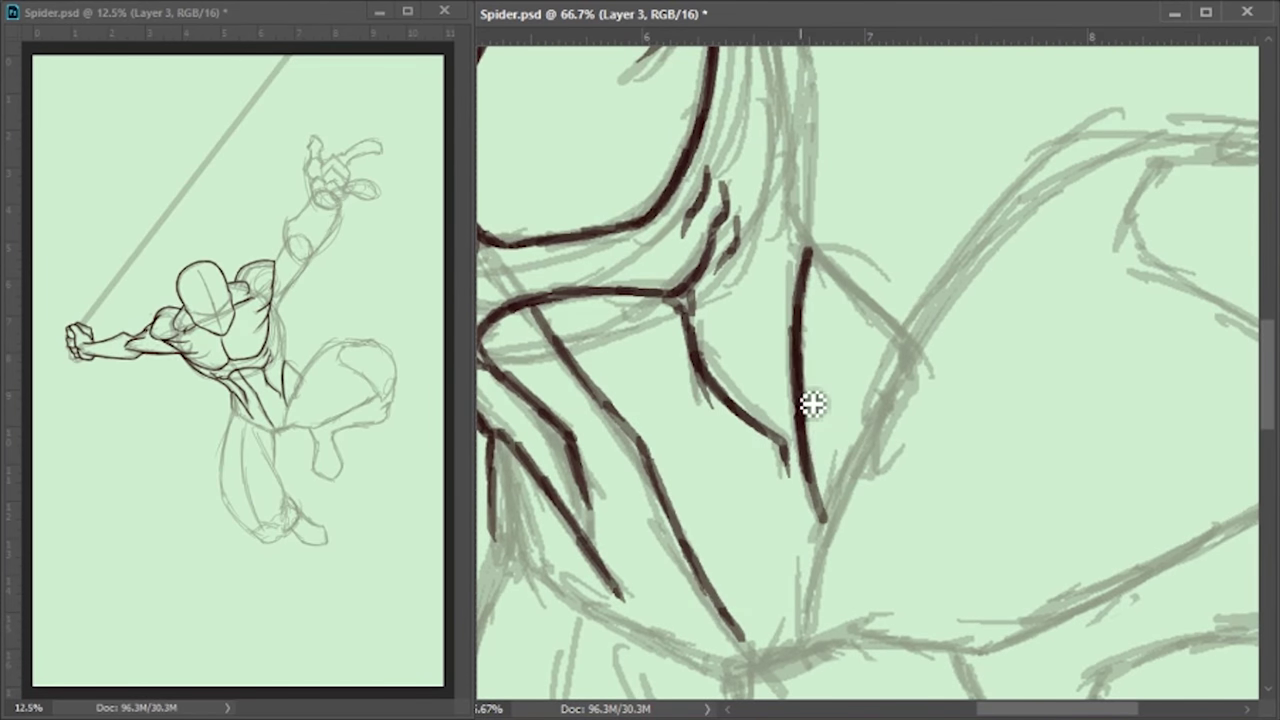
{"action": "left_click_drag", "start_coordinate": [810, 250], "coordinate": [910, 335]}
{"action": "left_click_drag", "start_coordinate": [832, 155], "coordinate": [811, 425]}
{"action": "mouse_move", "coordinate": [716, 195]}
{"action": "left_mouse_down"}
{"action": "mouse_move", "coordinate": [802, 363]}
{"action": "mouse_move", "coordinate": [785, 510]}
{"action": "left_mouse_up"}
{"action": "left_click_drag", "start_coordinate": [753, 232], "coordinate": [743, 602]}
{"action": "mouse_move", "coordinate": [775, 62]}
{"action": "left_mouse_down"}
{"action": "mouse_move", "coordinate": [800, 230]}
{"action": "mouse_move", "coordinate": [705, 298]}
{"action": "left_mouse_up"}
{"action": "left_click_drag", "start_coordinate": [778, 232], "coordinate": [730, 298]}
{"action": "mouse_move", "coordinate": [910, 298]}
{"action": "left_mouse_down"}
{"action": "mouse_move", "coordinate": [793, 470]}
{"action": "mouse_move", "coordinate": [725, 525]}
{"action": "left_mouse_up"}
Ink the raised arm's outline, outer shoulder curve and right-side diagonal
{"action": "left_click_drag", "start_coordinate": [834, 282], "coordinate": [943, 289]}
{"action": "left_click_drag", "start_coordinate": [814, 216], "coordinate": [749, 466]}
{"action": "mouse_move", "coordinate": [745, 372]}
{"action": "left_mouse_down"}
{"action": "mouse_move", "coordinate": [755, 525]}
{"action": "mouse_move", "coordinate": [885, 265]}
{"action": "left_mouse_up"}
{"action": "mouse_move", "coordinate": [922, 290]}
{"action": "left_mouse_down"}
{"action": "mouse_move", "coordinate": [862, 482]}
{"action": "mouse_move", "coordinate": [823, 515]}
{"action": "left_mouse_up"}
{"action": "left_click_drag", "start_coordinate": [710, 318], "coordinate": [878, 168]}
{"action": "left_click_drag", "start_coordinate": [1037, 208], "coordinate": [894, 517]}
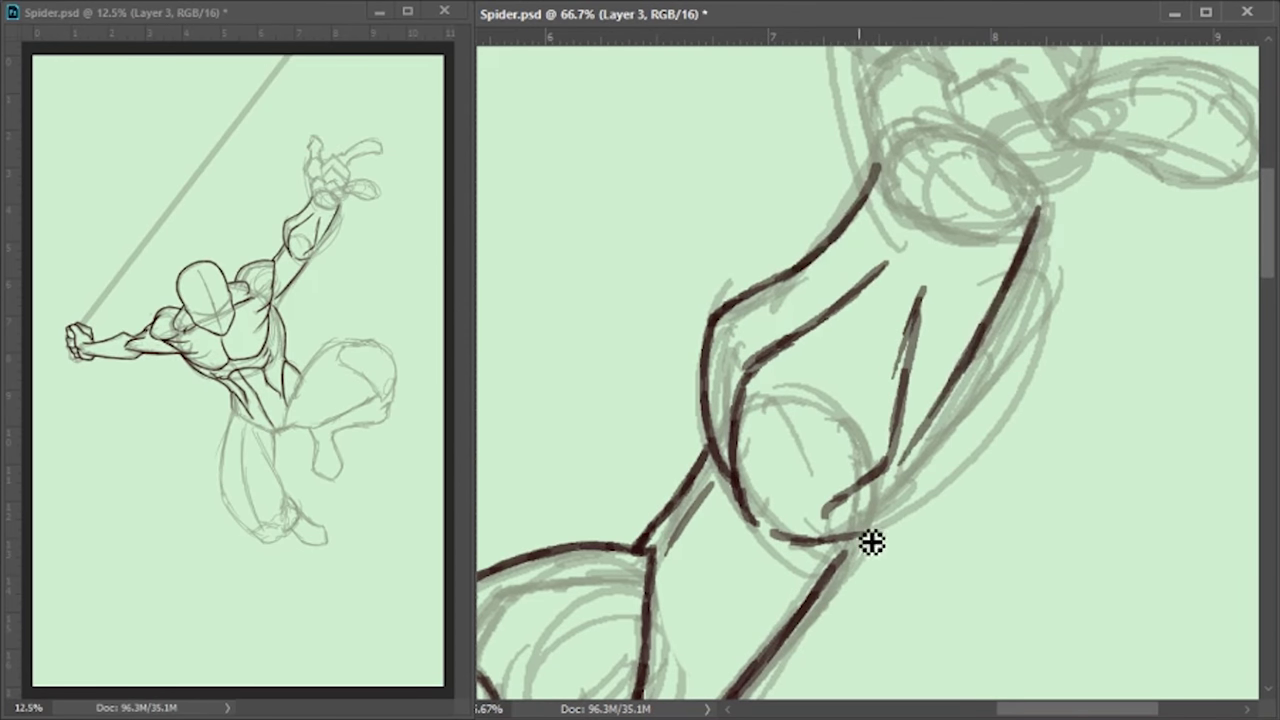
{"action": "left_click_drag", "start_coordinate": [940, 428], "coordinate": [880, 525]}
Ink the hand's zigzag edge, right side and lower curve
{"action": "scroll", "coordinate": [980, 363], "scroll_direction": "up", "scroll_amount": 5}
{"action": "mouse_move", "coordinate": [822, 132]}
{"action": "left_mouse_down"}
{"action": "mouse_move", "coordinate": [820, 260]}
{"action": "mouse_move", "coordinate": [793, 347]}
{"action": "mouse_move", "coordinate": [829, 430]}
{"action": "left_mouse_up"}
{"action": "mouse_move", "coordinate": [850, 142]}
{"action": "left_mouse_down"}
{"action": "mouse_move", "coordinate": [914, 214]}
{"action": "mouse_move", "coordinate": [876, 236]}
{"action": "left_mouse_up"}
{"action": "mouse_move", "coordinate": [846, 218]}
{"action": "left_mouse_down"}
{"action": "mouse_move", "coordinate": [871, 234]}
{"action": "mouse_move", "coordinate": [898, 289]}
{"action": "mouse_move", "coordinate": [812, 283]}
{"action": "left_mouse_up"}
{"action": "mouse_move", "coordinate": [828, 435]}
{"action": "left_mouse_down"}
{"action": "mouse_move", "coordinate": [863, 563]}
{"action": "mouse_move", "coordinate": [1034, 523]}
{"action": "mouse_move", "coordinate": [1017, 540]}
{"action": "left_mouse_up"}
{"action": "mouse_move", "coordinate": [942, 263]}
{"action": "left_mouse_down"}
{"action": "mouse_move", "coordinate": [880, 329]}
{"action": "mouse_move", "coordinate": [895, 393]}
{"action": "left_mouse_up"}
Ink the bent fingers, palm curve, and extended finger with its round fingertip
{"action": "mouse_move", "coordinate": [915, 450]}
{"action": "left_mouse_down"}
{"action": "mouse_move", "coordinate": [954, 334]}
{"action": "mouse_move", "coordinate": [1060, 415]}
{"action": "left_mouse_up"}
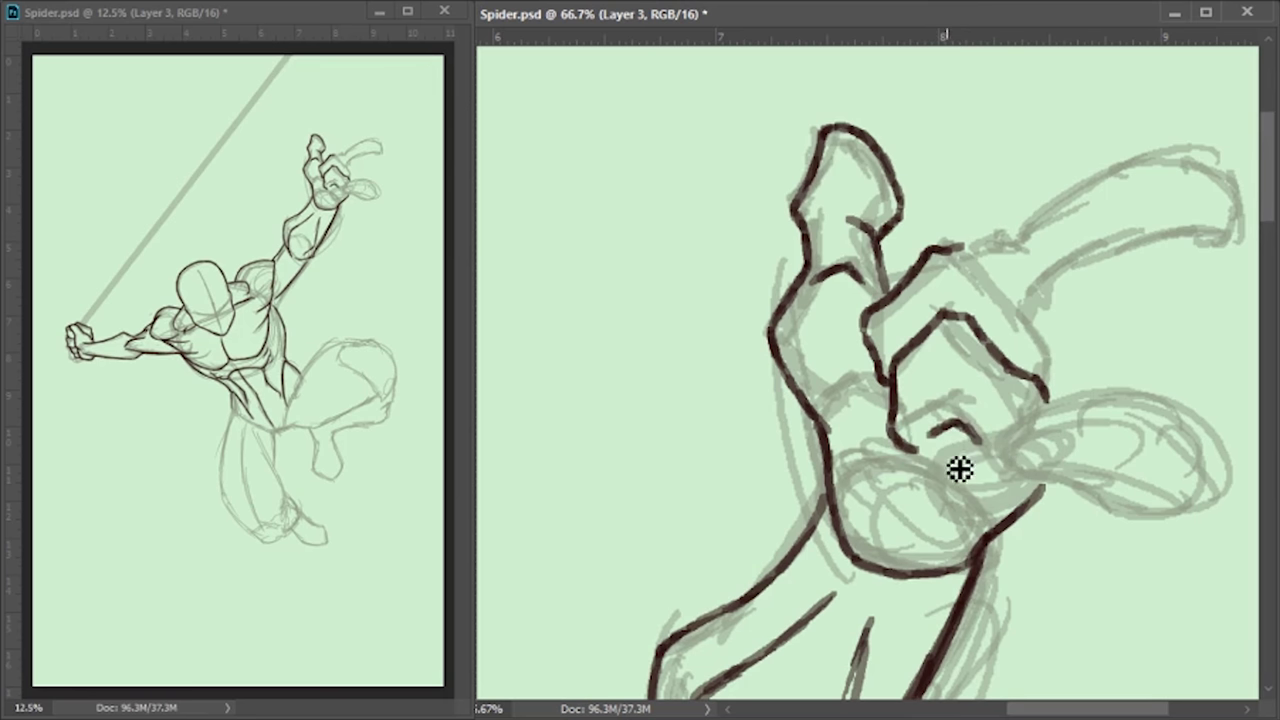
{"action": "left_click_drag", "start_coordinate": [888, 443], "coordinate": [1095, 395]}
{"action": "left_click_drag", "start_coordinate": [1045, 485], "coordinate": [1125, 515]}
{"action": "left_click_drag", "start_coordinate": [935, 466], "coordinate": [1010, 508]}
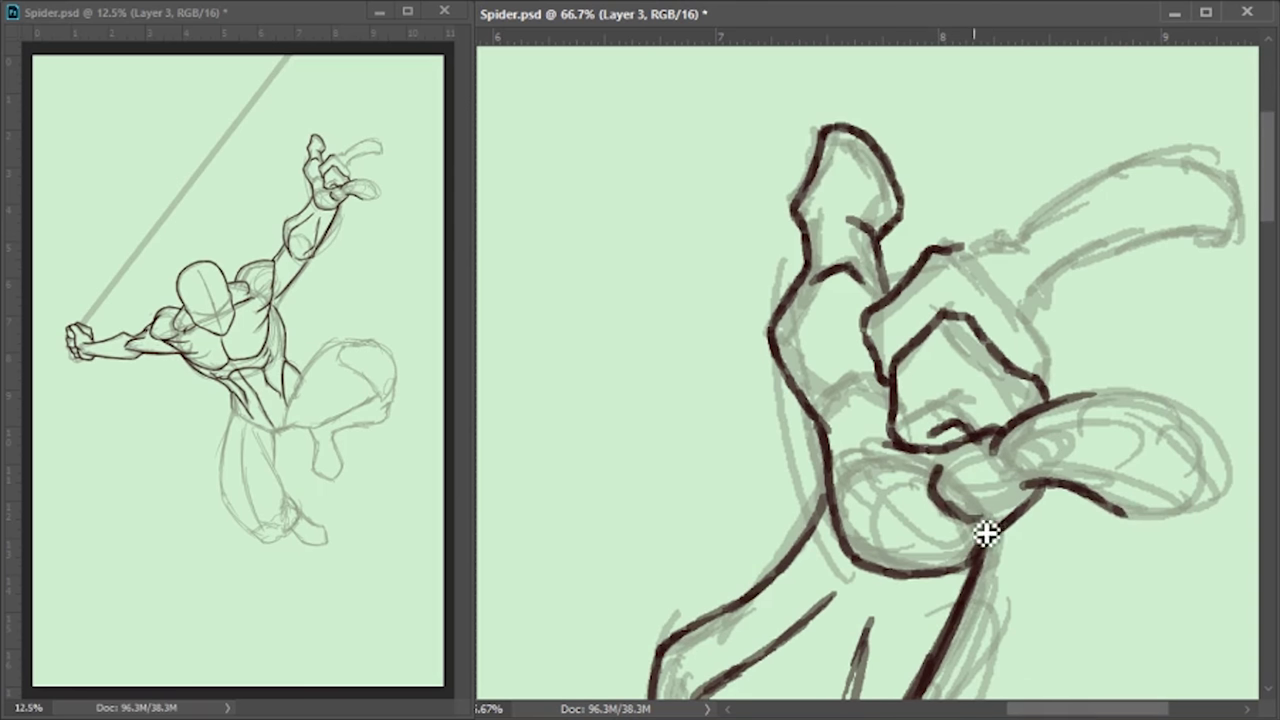
{"action": "mouse_move", "coordinate": [845, 420]}
{"action": "left_mouse_down"}
{"action": "mouse_move", "coordinate": [891, 409]}
{"action": "mouse_move", "coordinate": [900, 429]}
{"action": "mouse_move", "coordinate": [966, 394]}
{"action": "left_mouse_up"}
{"action": "scroll", "coordinate": [946, 346], "scroll_direction": "right", "scroll_amount": 5}
{"action": "scroll", "coordinate": [946, 346], "scroll_direction": "down", "scroll_amount": 2}
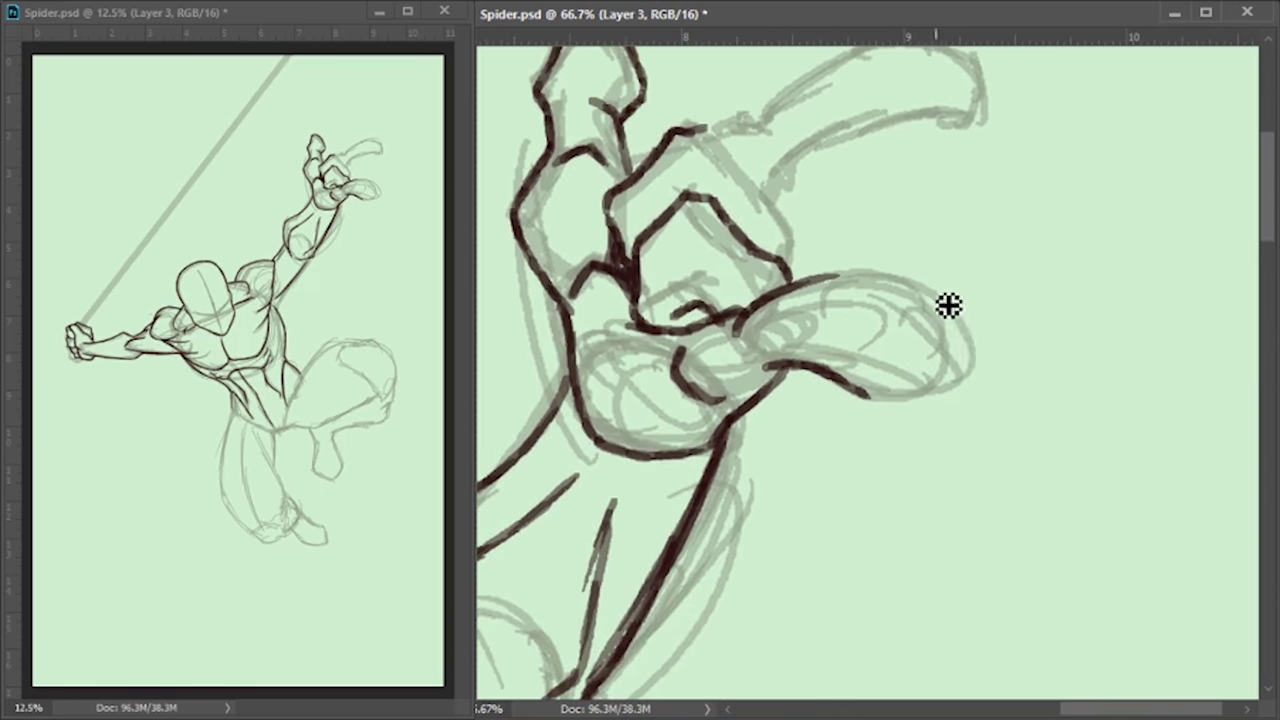
{"action": "mouse_move", "coordinate": [926, 298]}
{"action": "left_mouse_down"}
{"action": "mouse_move", "coordinate": [891, 403]}
{"action": "mouse_move", "coordinate": [860, 398]}
{"action": "left_mouse_up"}
{"action": "left_click_drag", "start_coordinate": [820, 294], "coordinate": [938, 305]}
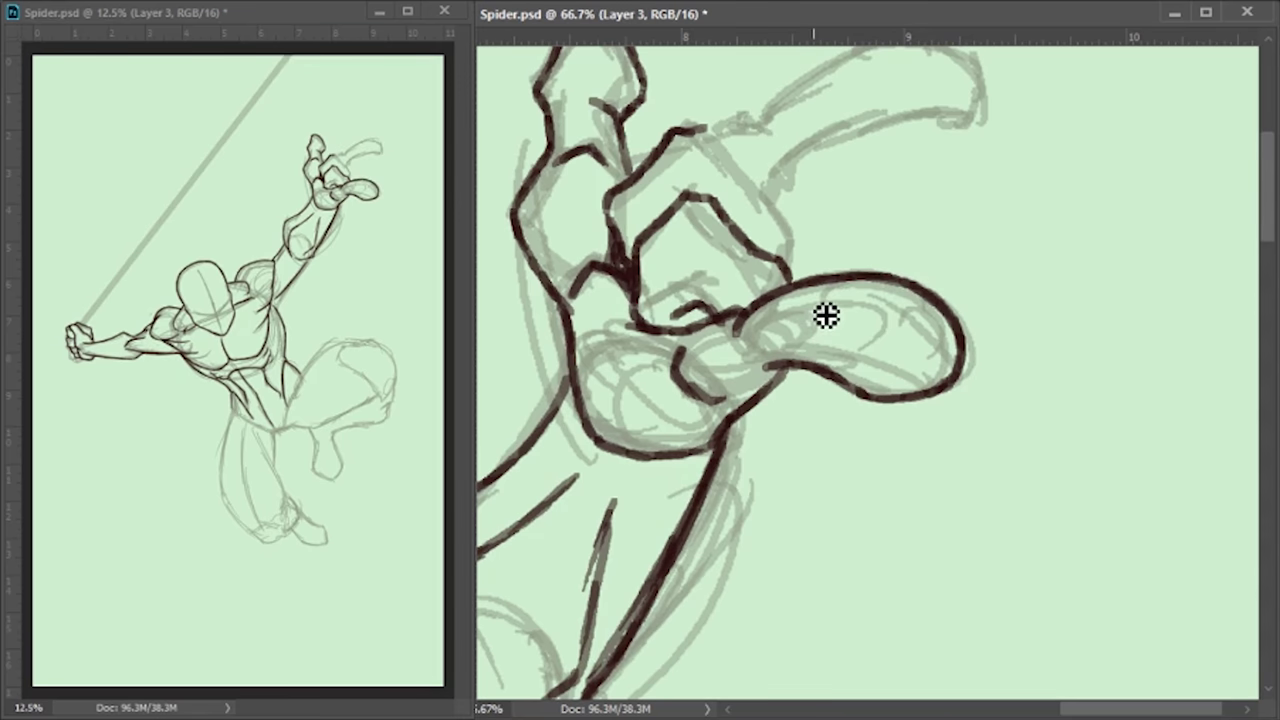
{"action": "left_click_drag", "start_coordinate": [948, 350], "coordinate": [928, 378]}
{"action": "left_click_drag", "start_coordinate": [700, 128], "coordinate": [803, 273]}
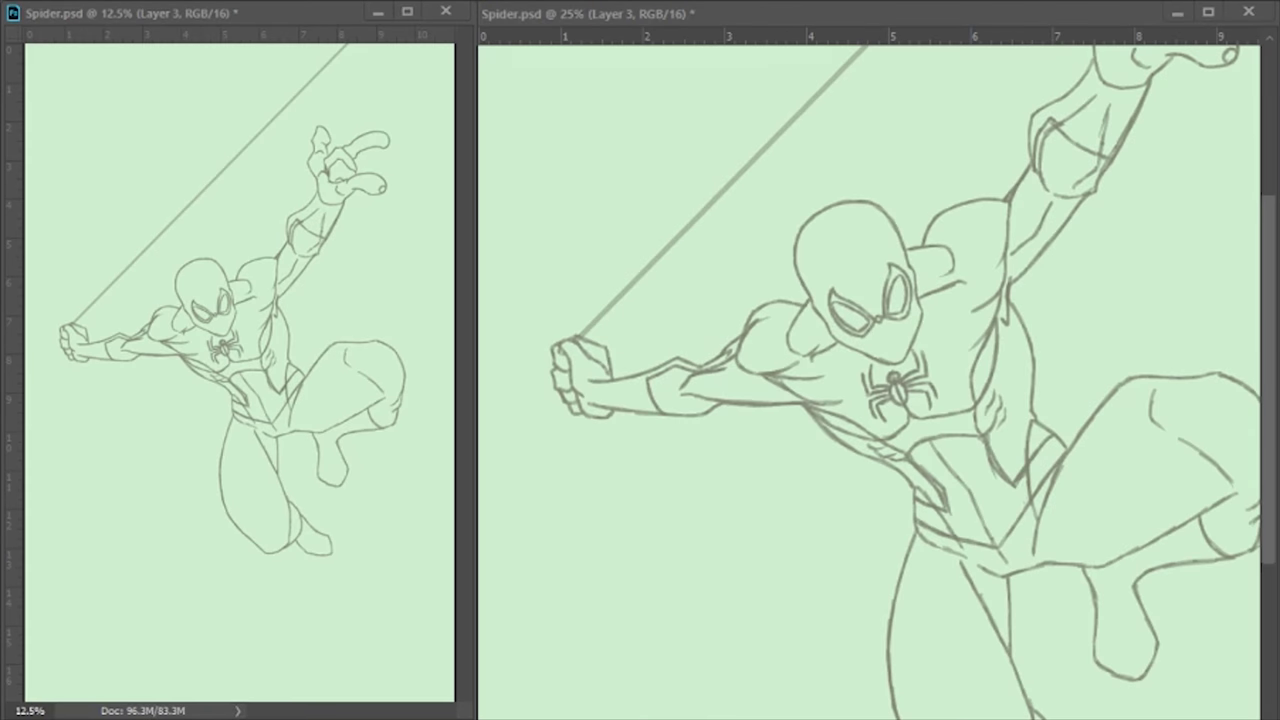
Sketch neck-to-chest lines, a belly arch, belt and side lines, undoing stray strokes
{"action": "scroll", "coordinate": [957, 306], "scroll_direction": "up", "scroll_amount": 3}
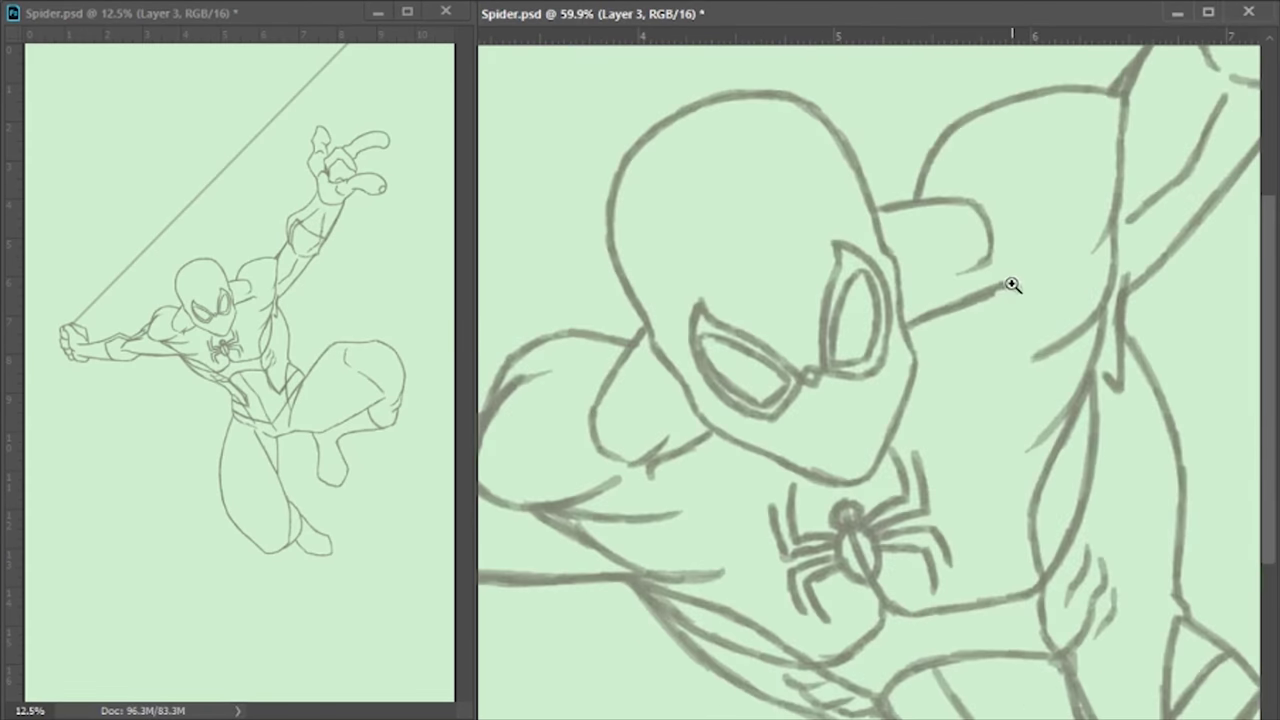
{"action": "left_click_drag", "start_coordinate": [957, 306], "coordinate": [765, 461]}
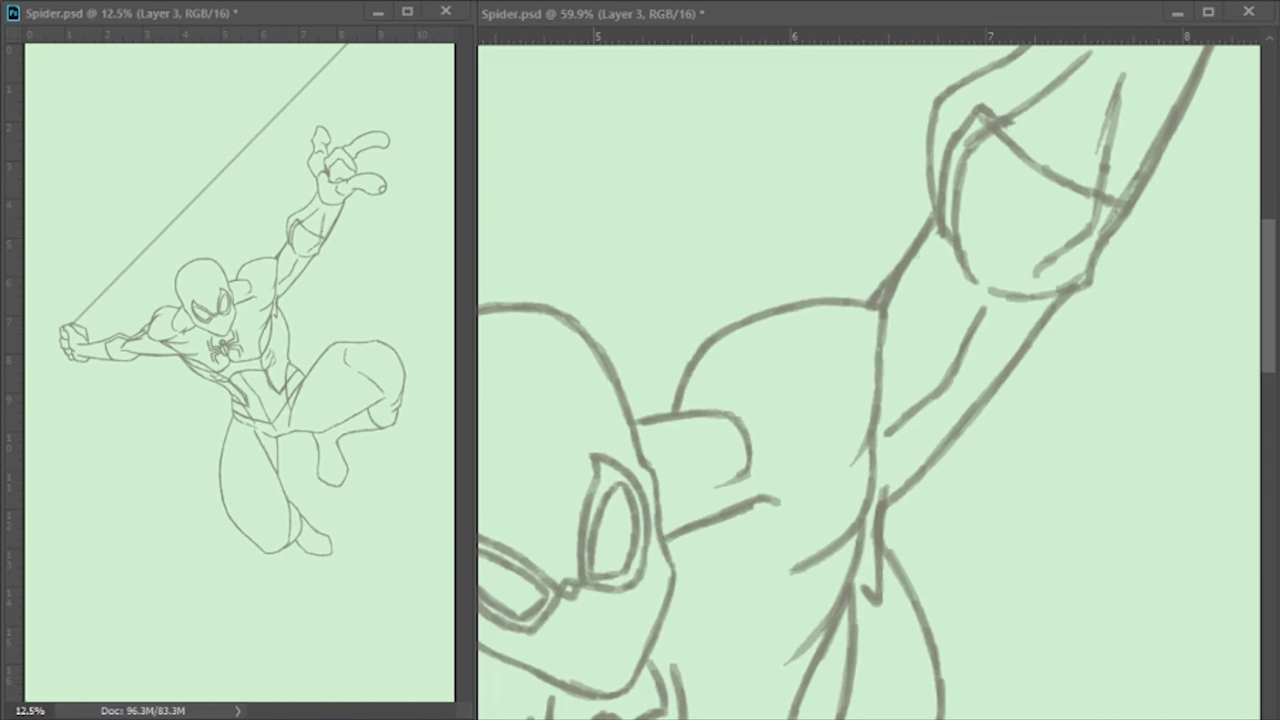
{"action": "mouse_move", "coordinate": [652, 424]}
{"action": "left_mouse_down"}
{"action": "mouse_move", "coordinate": [688, 518]}
{"action": "mouse_move", "coordinate": [831, 613]}
{"action": "left_mouse_up"}
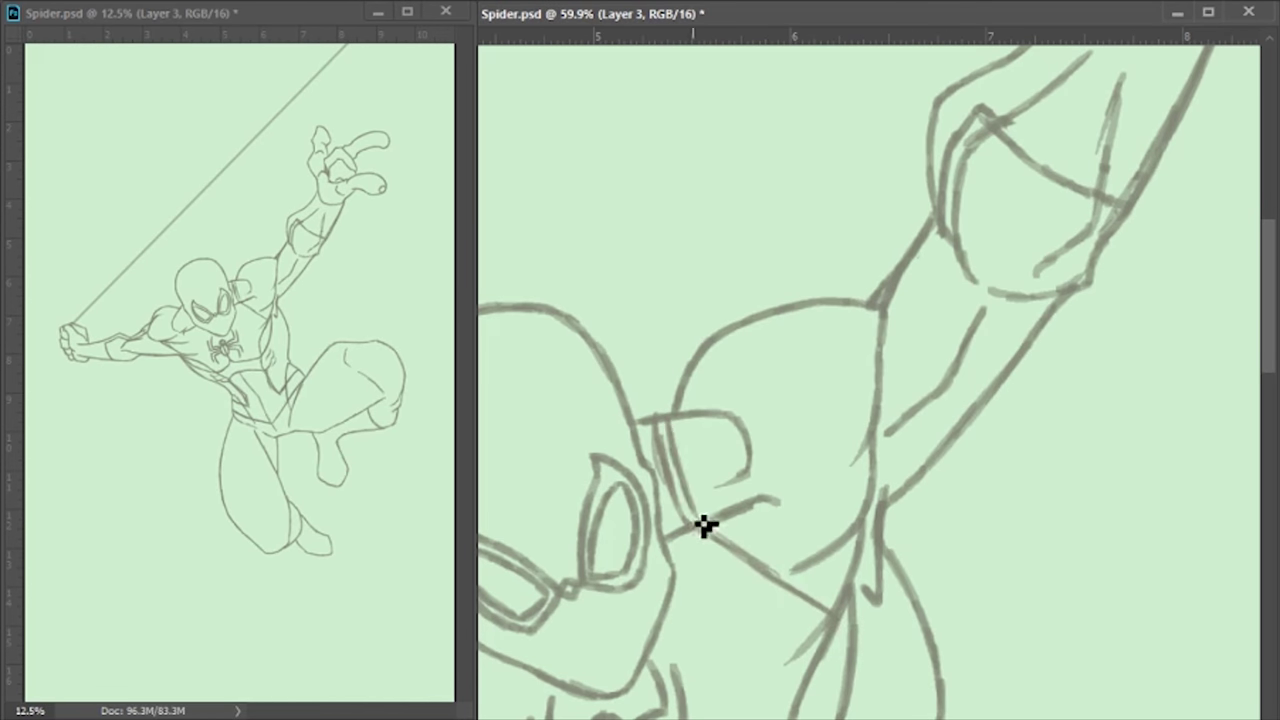
{"action": "left_click_drag", "start_coordinate": [706, 526], "coordinate": [836, 604]}
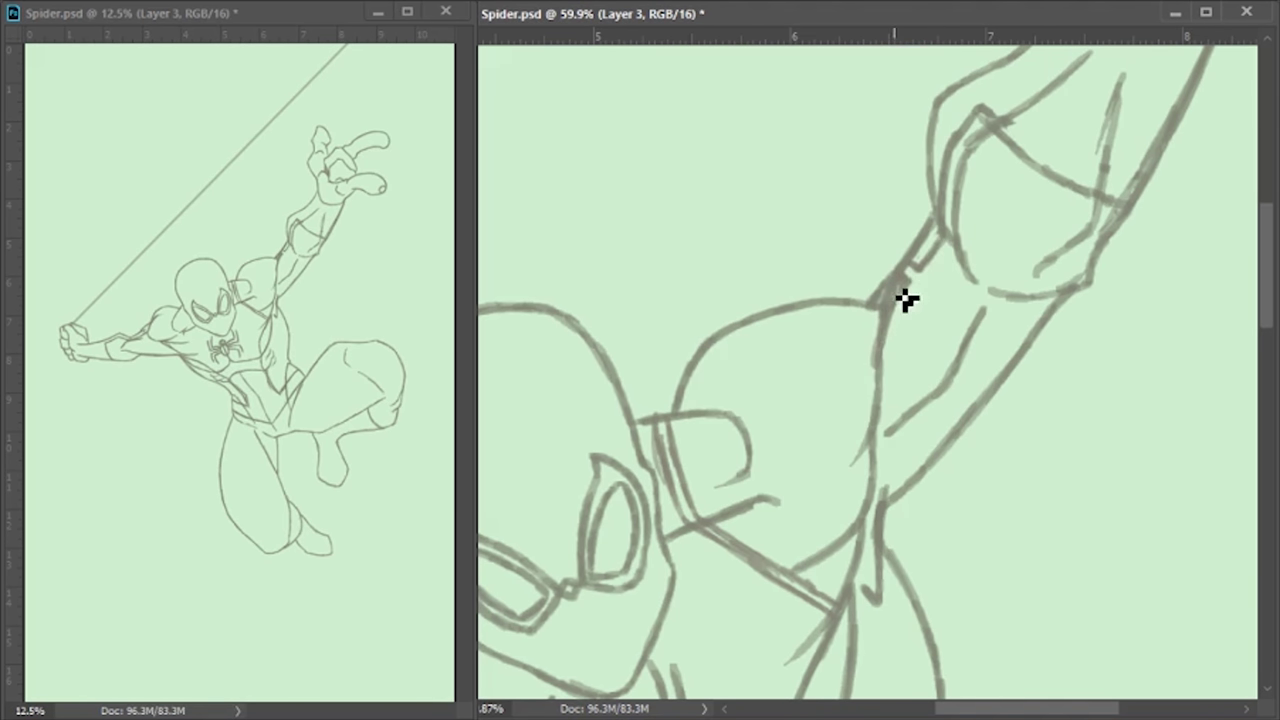
{"action": "left_click_drag", "start_coordinate": [1107, 160], "coordinate": [830, 440]}
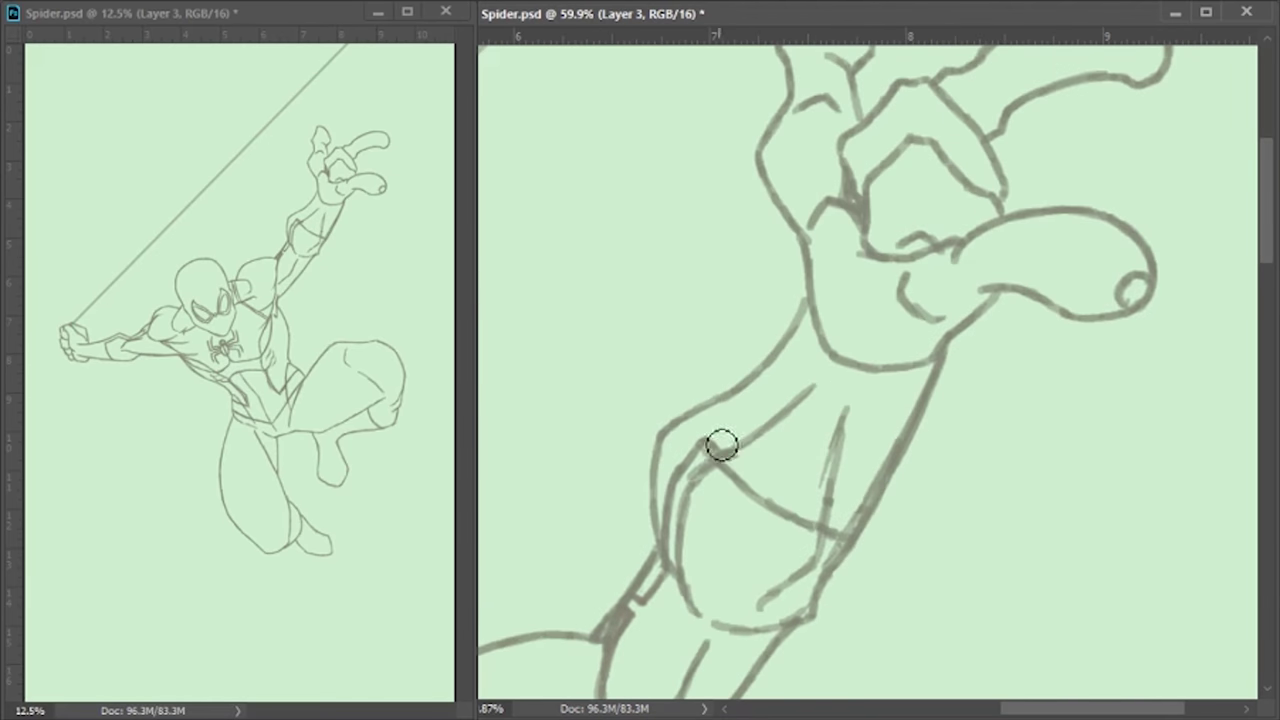
{"action": "key", "text": "ctrl+z"}
{"action": "left_click_drag", "start_coordinate": [828, 562], "coordinate": [668, 484]}
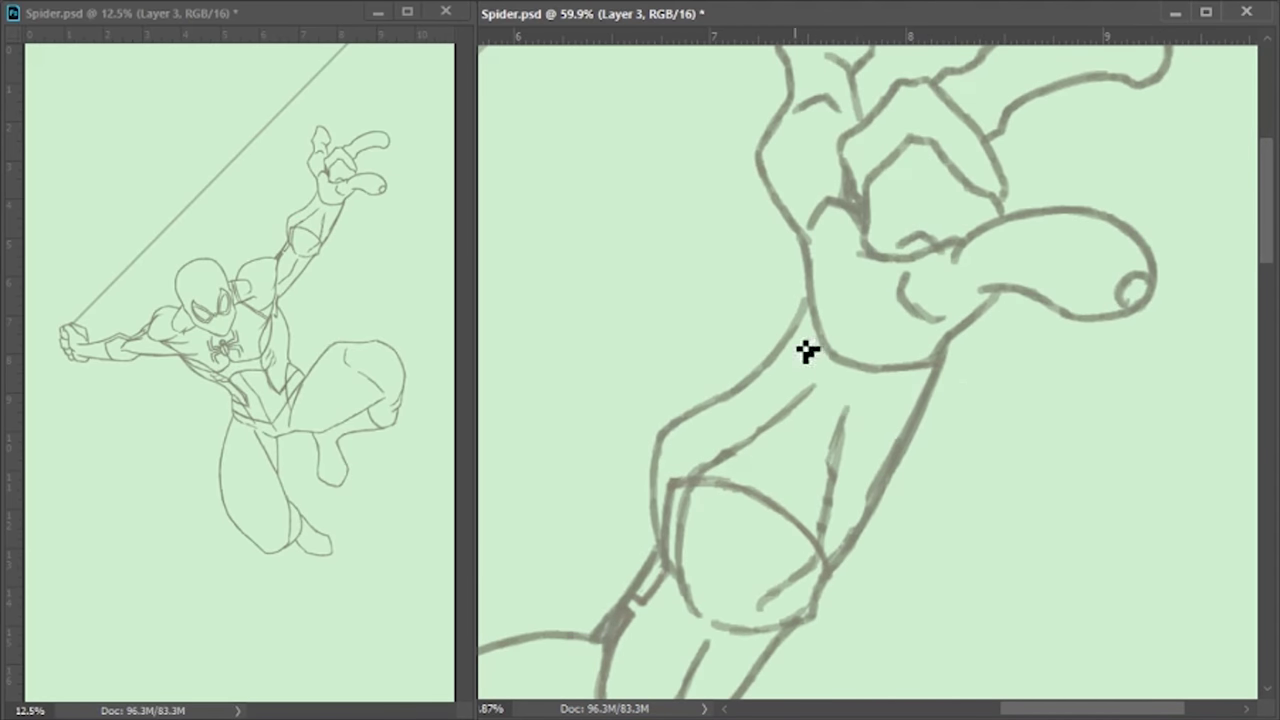
{"action": "mouse_move", "coordinate": [810, 352]}
{"action": "left_mouse_down"}
{"action": "mouse_move", "coordinate": [903, 434]}
{"action": "mouse_move", "coordinate": [909, 500]}
{"action": "mouse_move", "coordinate": [830, 590]}
{"action": "left_mouse_up"}
{"action": "key", "text": "e"}
{"action": "left_click_drag", "start_coordinate": [909, 443], "coordinate": [850, 565]}
{"action": "key", "text": "ctrl+z"}
Lasso the small chest spider emblem, move it up-left and deselect
{"action": "scroll", "coordinate": [931, 390], "scroll_direction": "up", "scroll_amount": 10}
{"action": "scroll", "coordinate": [910, 300], "scroll_direction": "down", "scroll_amount": 4}
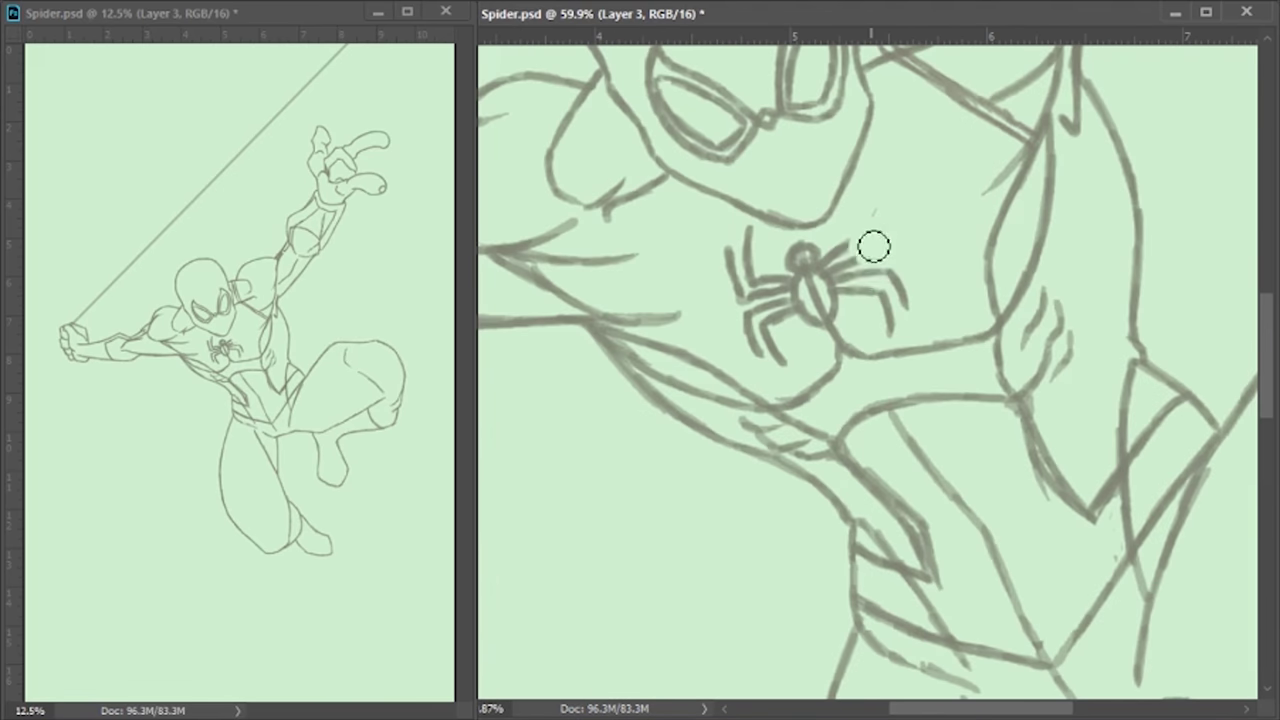
{"action": "mouse_move", "coordinate": [886, 234]}
{"action": "left_mouse_down"}
{"action": "mouse_move", "coordinate": [740, 246]}
{"action": "mouse_move", "coordinate": [841, 320]}
{"action": "left_mouse_up"}
{"action": "left_click_drag", "start_coordinate": [808, 275], "coordinate": [790, 227]}
{"action": "key", "text": "ctrl+d"}
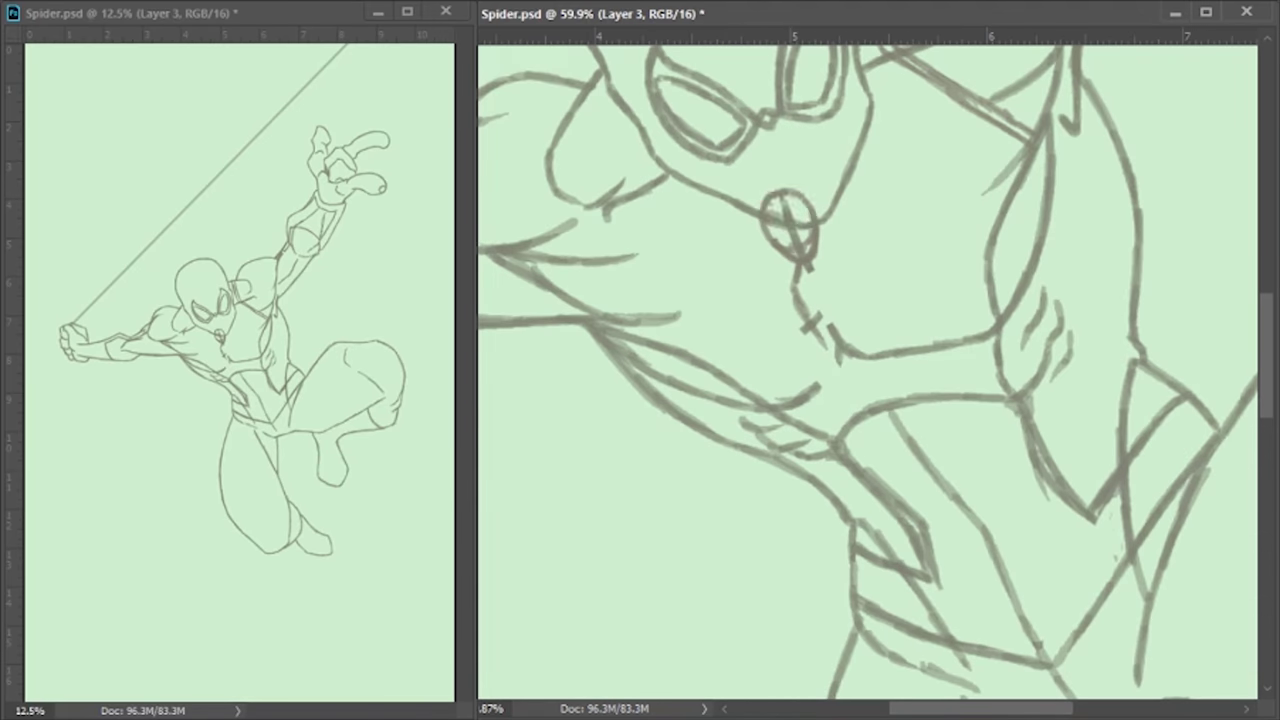
Sketch new chest and neck strokes for the larger emblem, undoing misfires and rotating the view
{"action": "left_click_drag", "start_coordinate": [858, 360], "coordinate": [824, 322]}
{"action": "key", "text": "ctrl+alt+z"}
{"action": "key", "text": "ctrl+alt+z"}
{"action": "key", "text": "ctrl+alt+z"}
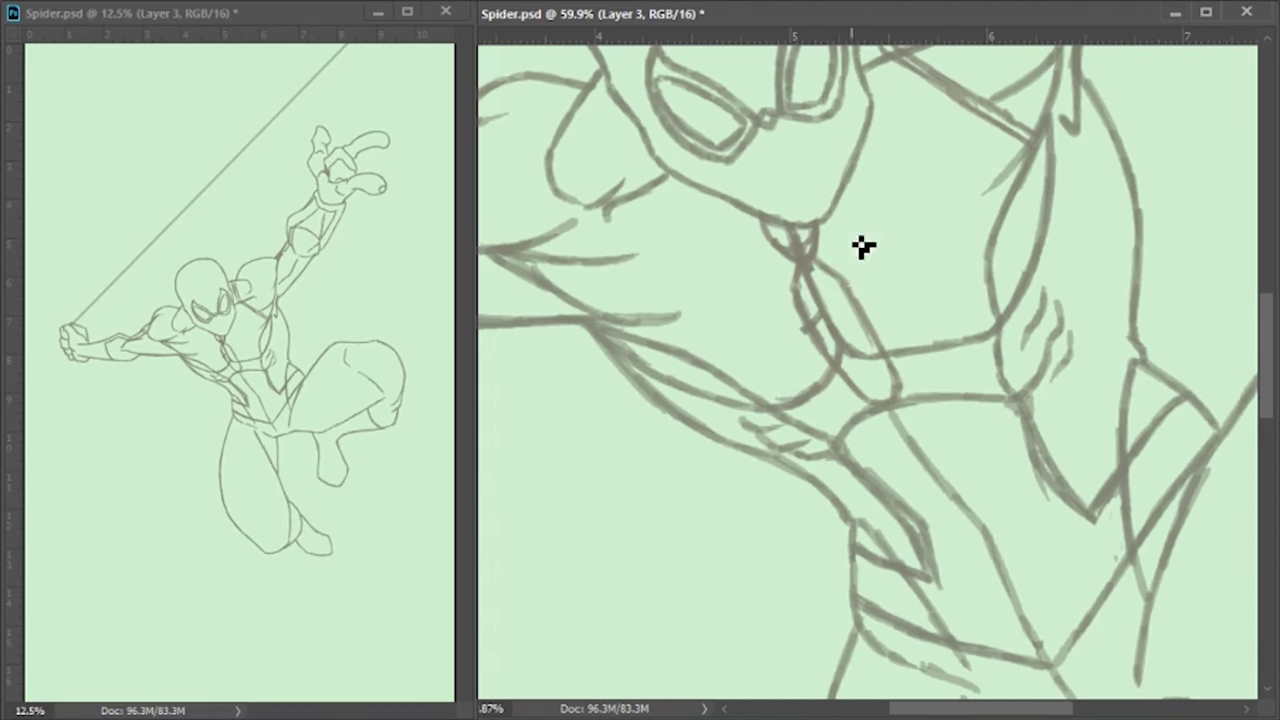
{"action": "key", "text": "b"}
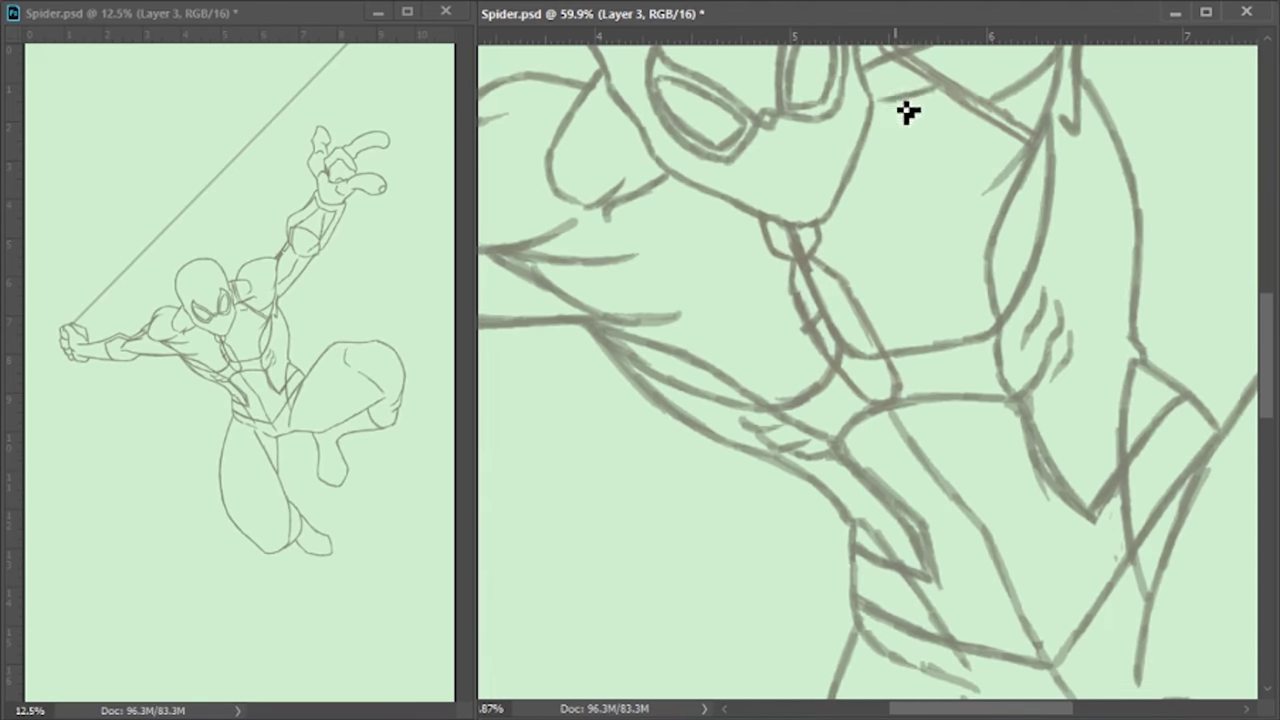
{"action": "left_click_drag", "start_coordinate": [891, 126], "coordinate": [838, 242]}
{"action": "key", "text": "ctrl+z"}
{"action": "mouse_move", "coordinate": [1000, 182]}
{"action": "left_mouse_down"}
{"action": "mouse_move", "coordinate": [909, 166]}
{"action": "mouse_move", "coordinate": [835, 222]}
{"action": "left_mouse_up"}
{"action": "left_click_drag", "start_coordinate": [914, 257], "coordinate": [749, 306]}
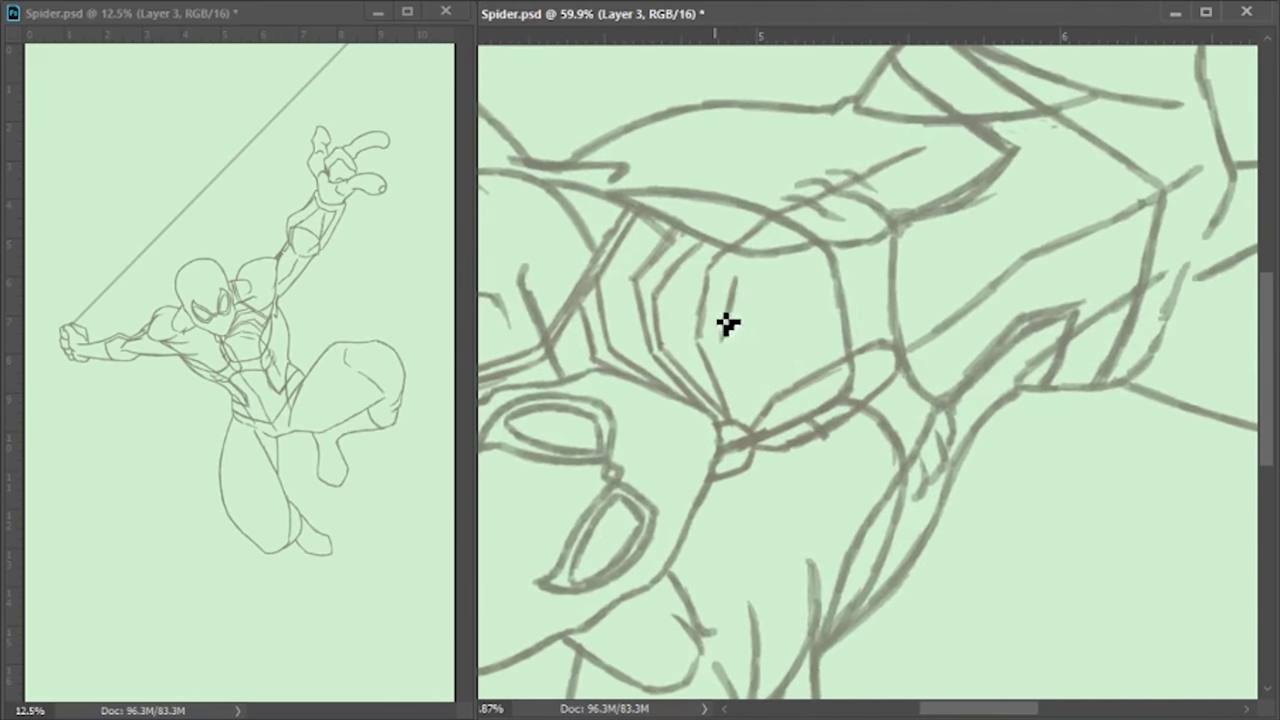
{"action": "mouse_move", "coordinate": [945, 142]}
{"action": "left_mouse_down"}
{"action": "mouse_move", "coordinate": [822, 236]}
{"action": "mouse_move", "coordinate": [848, 450]}
{"action": "mouse_move", "coordinate": [1066, 477]}
{"action": "mouse_move", "coordinate": [814, 329]}
{"action": "mouse_move", "coordinate": [623, 309]}
{"action": "mouse_move", "coordinate": [745, 368]}
{"action": "left_mouse_up"}
Sketch spider legs fanning from the chest centre, a double head line and a V-shaped torso seam
{"action": "key", "text": "r"}
{"action": "mouse_move", "coordinate": [684, 299]}
{"action": "left_mouse_down"}
{"action": "mouse_move", "coordinate": [760, 346]}
{"action": "mouse_move", "coordinate": [731, 177]}
{"action": "mouse_move", "coordinate": [777, 366]}
{"action": "mouse_move", "coordinate": [768, 226]}
{"action": "left_mouse_up"}
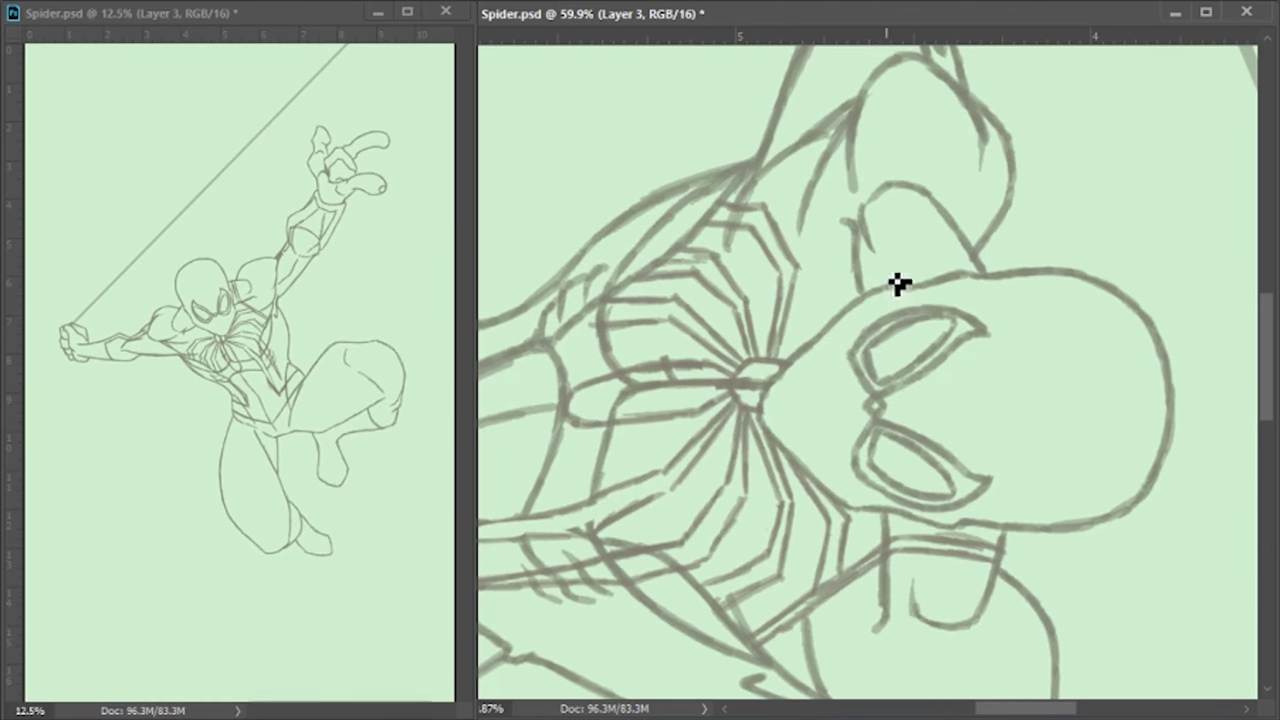
{"action": "mouse_move", "coordinate": [882, 289]}
{"action": "left_mouse_down"}
{"action": "mouse_move", "coordinate": [786, 189]}
{"action": "mouse_move", "coordinate": [830, 255]}
{"action": "mouse_move", "coordinate": [757, 220]}
{"action": "mouse_move", "coordinate": [838, 263]}
{"action": "mouse_move", "coordinate": [807, 363]}
{"action": "mouse_move", "coordinate": [823, 417]}
{"action": "mouse_move", "coordinate": [771, 251]}
{"action": "mouse_move", "coordinate": [766, 381]}
{"action": "left_mouse_up"}
{"action": "mouse_move", "coordinate": [893, 507]}
{"action": "left_mouse_down"}
{"action": "mouse_move", "coordinate": [980, 531]}
{"action": "mouse_move", "coordinate": [834, 423]}
{"action": "mouse_move", "coordinate": [1006, 331]}
{"action": "mouse_move", "coordinate": [808, 465]}
{"action": "mouse_move", "coordinate": [957, 537]}
{"action": "mouse_move", "coordinate": [791, 506]}
{"action": "mouse_move", "coordinate": [940, 614]}
{"action": "mouse_move", "coordinate": [1077, 527]}
{"action": "left_mouse_up"}
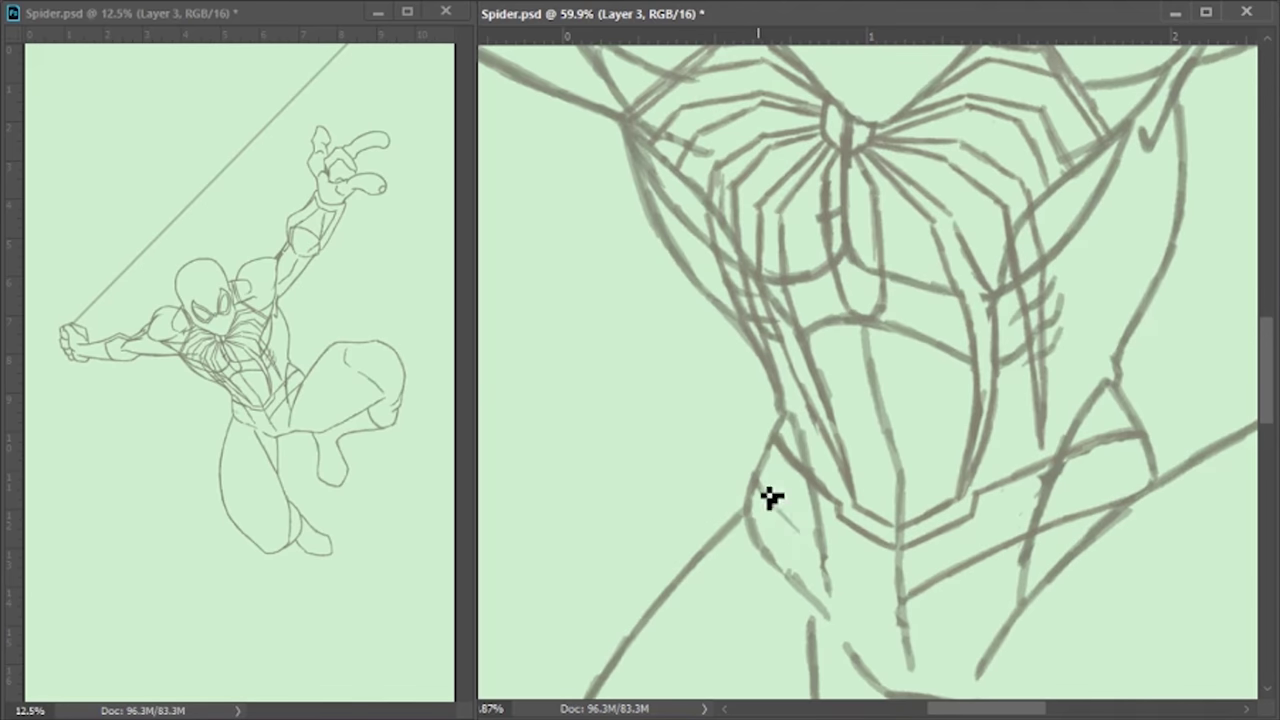
Rotate the view so the fist points up and sketch a seam along the forearm's right edge
{"action": "mouse_move", "coordinate": [929, 697]}
{"action": "left_mouse_down"}
{"action": "mouse_move", "coordinate": [933, 428]}
{"action": "mouse_move", "coordinate": [883, 380]}
{"action": "mouse_move", "coordinate": [1005, 280]}
{"action": "mouse_move", "coordinate": [1060, 365]}
{"action": "left_mouse_up"}
{"action": "scroll", "coordinate": [880, 360], "scroll_direction": "down", "scroll_amount": 5}
{"action": "scroll", "coordinate": [960, 340], "scroll_direction": "down", "scroll_amount": 3}
{"action": "scroll", "coordinate": [860, 420], "scroll_direction": "up", "scroll_amount": 1}
{"action": "mouse_move", "coordinate": [760, 395]}
{"action": "left_mouse_down"}
{"action": "mouse_move", "coordinate": [850, 485]}
{"action": "mouse_move", "coordinate": [740, 245]}
{"action": "left_mouse_up"}
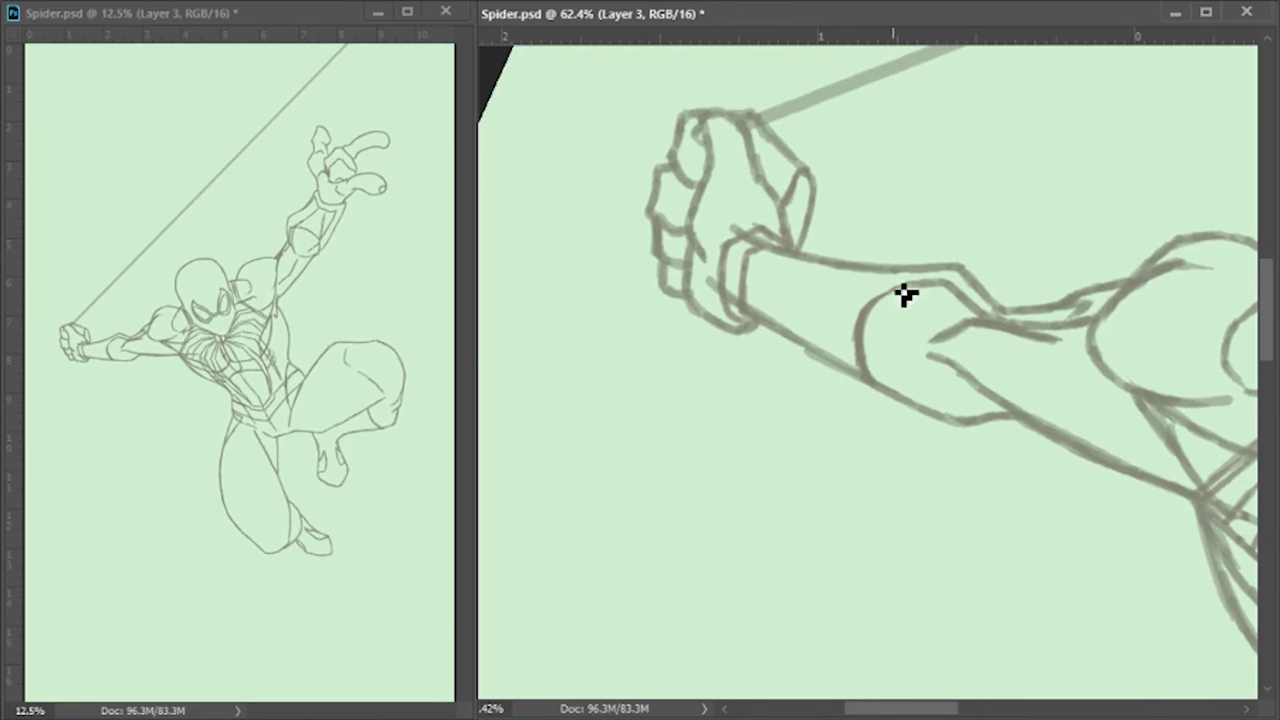
{"action": "left_click_drag", "start_coordinate": [898, 293], "coordinate": [726, 294]}
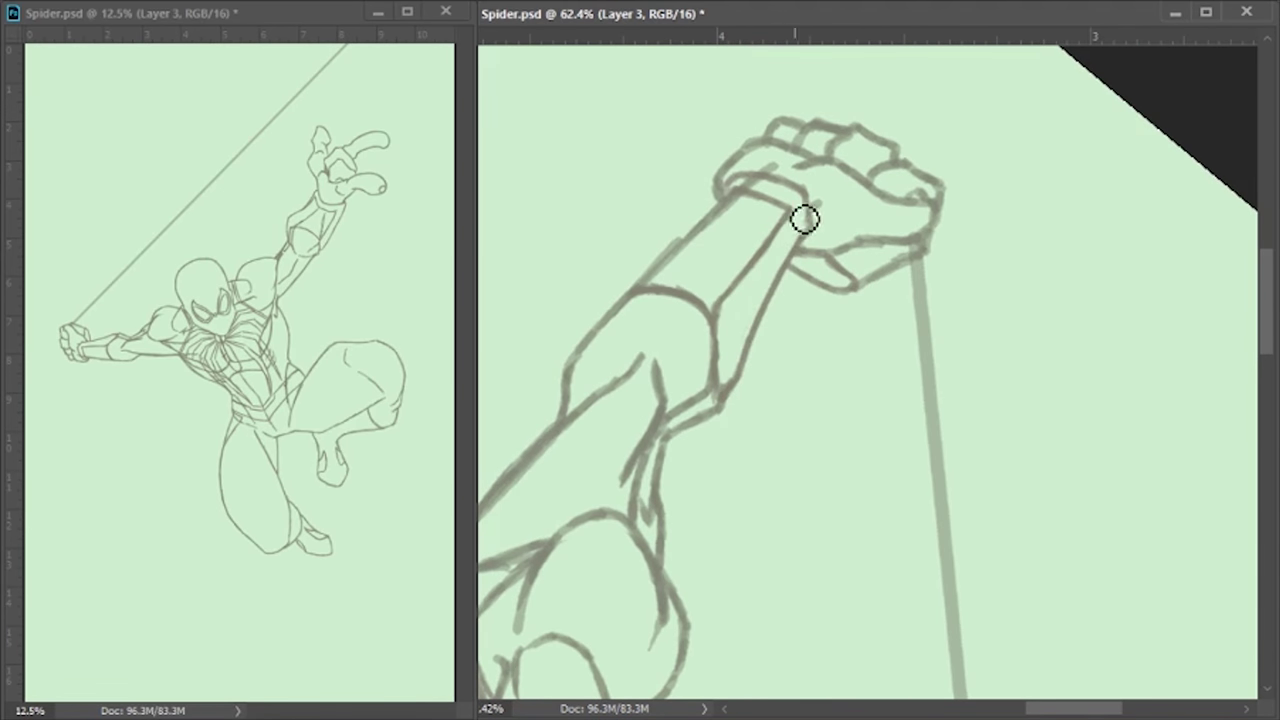
{"action": "left_click_drag", "start_coordinate": [720, 384], "coordinate": [798, 229]}
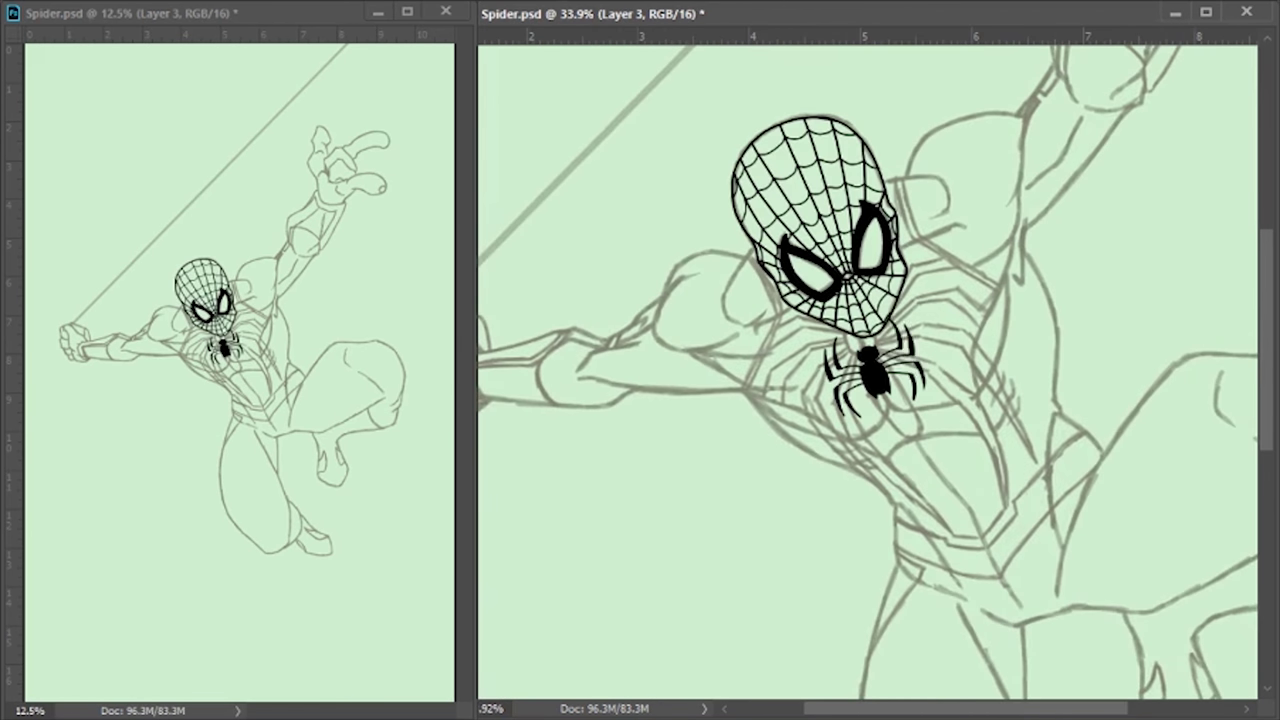
Erase part of the inked emblem and ink strokes around the mask's lower edge
{"action": "mouse_move", "coordinate": [925, 335]}
{"action": "left_mouse_down"}
{"action": "mouse_move", "coordinate": [881, 398]}
{"action": "mouse_move", "coordinate": [894, 437]}
{"action": "mouse_move", "coordinate": [936, 358]}
{"action": "left_mouse_up"}
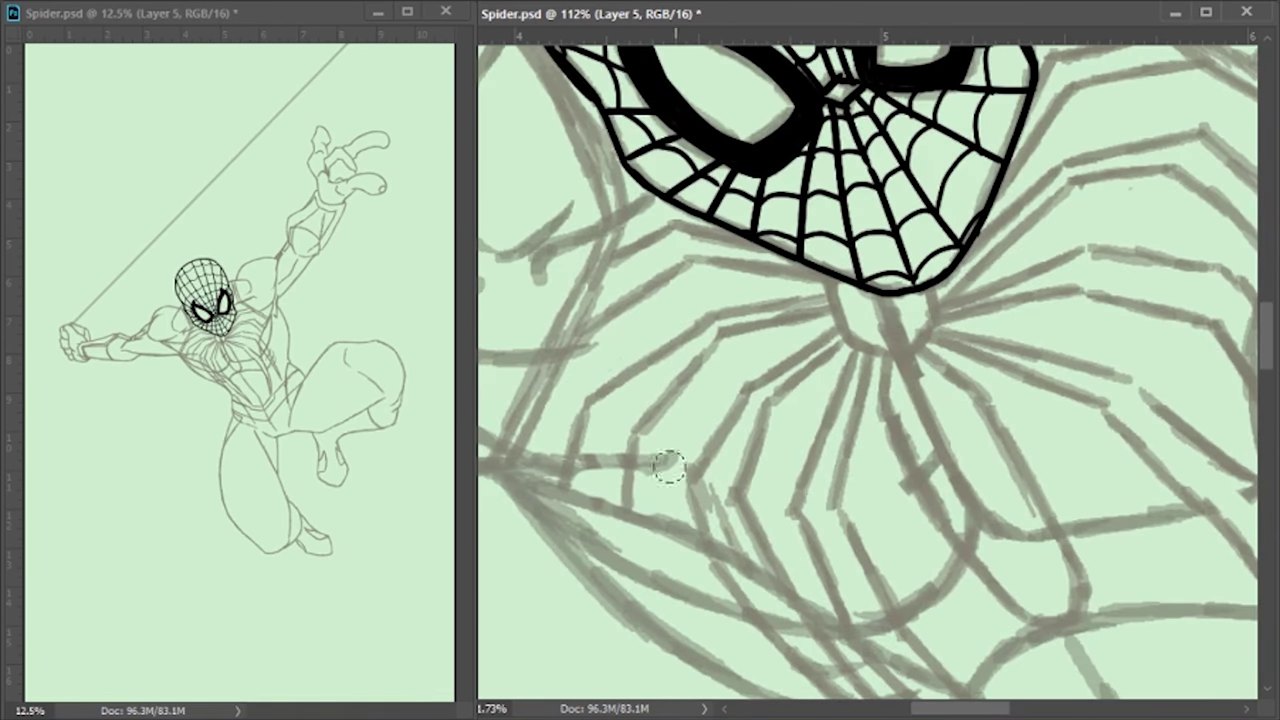
{"action": "left_click_drag", "start_coordinate": [595, 265], "coordinate": [673, 230]}
{"action": "left_click_drag", "start_coordinate": [545, 365], "coordinate": [682, 268]}
{"action": "mouse_move", "coordinate": [625, 234]}
{"action": "left_mouse_down"}
{"action": "mouse_move", "coordinate": [780, 289]}
{"action": "mouse_move", "coordinate": [612, 585]}
{"action": "left_mouse_up"}
{"action": "mouse_move", "coordinate": [612, 585]}
{"action": "left_mouse_down"}
{"action": "mouse_move", "coordinate": [768, 276]}
{"action": "mouse_move", "coordinate": [829, 314]}
{"action": "left_mouse_up"}
{"action": "mouse_move", "coordinate": [614, 300]}
{"action": "left_mouse_down"}
{"action": "mouse_move", "coordinate": [830, 258]}
{"action": "mouse_move", "coordinate": [706, 334]}
{"action": "left_mouse_up"}
{"action": "left_click_drag", "start_coordinate": [770, 290], "coordinate": [893, 266]}
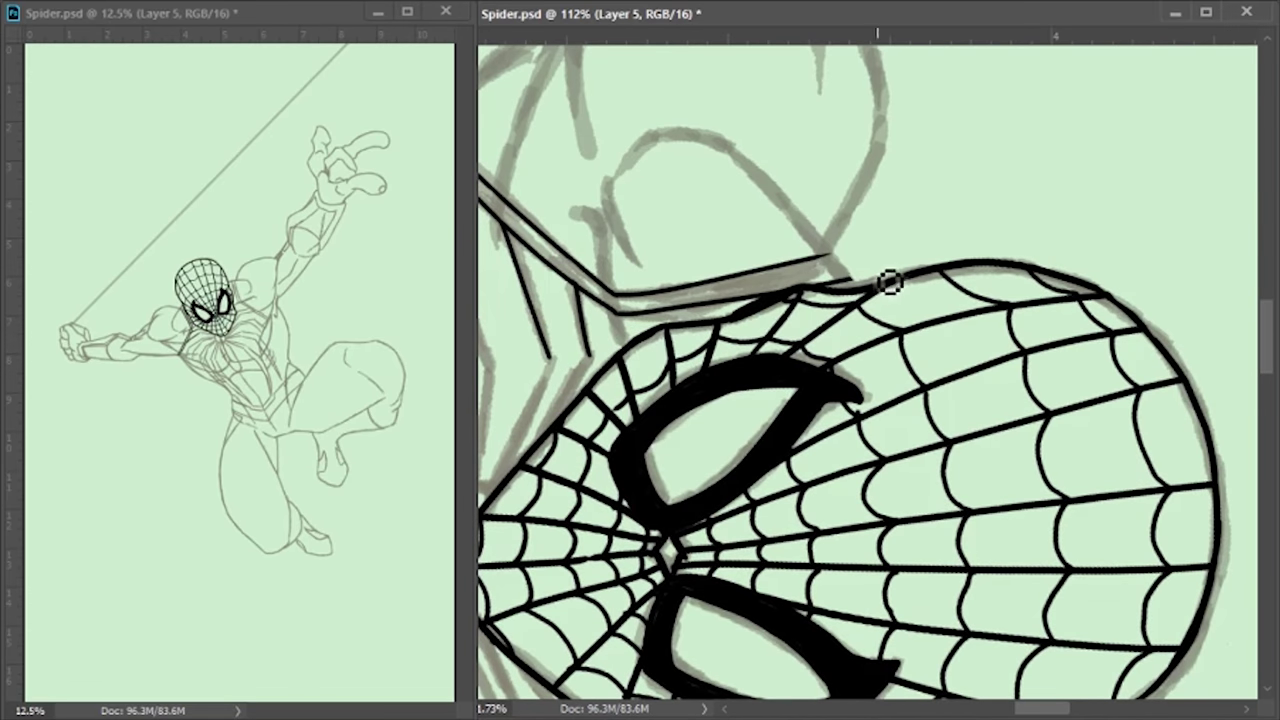
{"action": "left_click_drag", "start_coordinate": [622, 175], "coordinate": [843, 243]}
{"action": "left_click_drag", "start_coordinate": [760, 250], "coordinate": [686, 194]}
{"action": "mouse_move", "coordinate": [620, 150]}
{"action": "left_mouse_down"}
{"action": "mouse_move", "coordinate": [606, 134]}
{"action": "mouse_move", "coordinate": [600, 160]}
{"action": "mouse_move", "coordinate": [690, 298]}
{"action": "mouse_move", "coordinate": [545, 430]}
{"action": "left_mouse_up"}
{"action": "left_click_drag", "start_coordinate": [540, 277], "coordinate": [773, 217]}
{"action": "left_click_drag", "start_coordinate": [785, 255], "coordinate": [760, 385]}
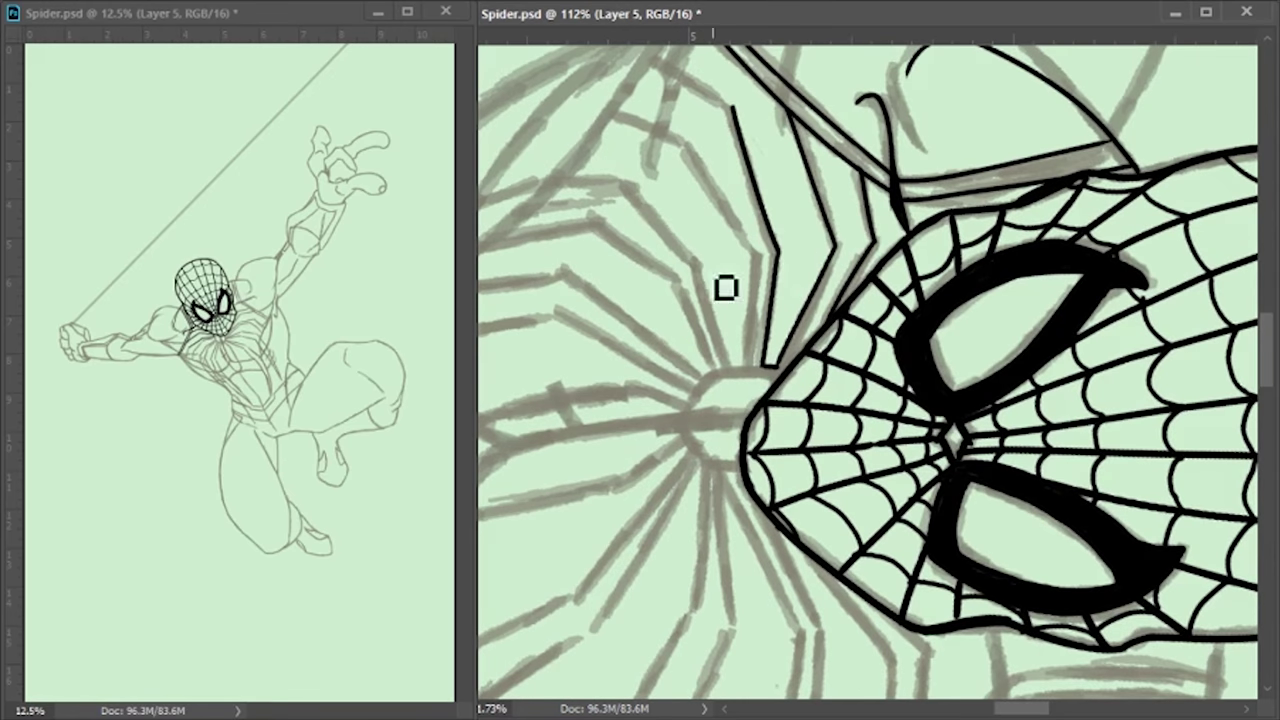
{"action": "left_click_drag", "start_coordinate": [752, 254], "coordinate": [749, 362]}
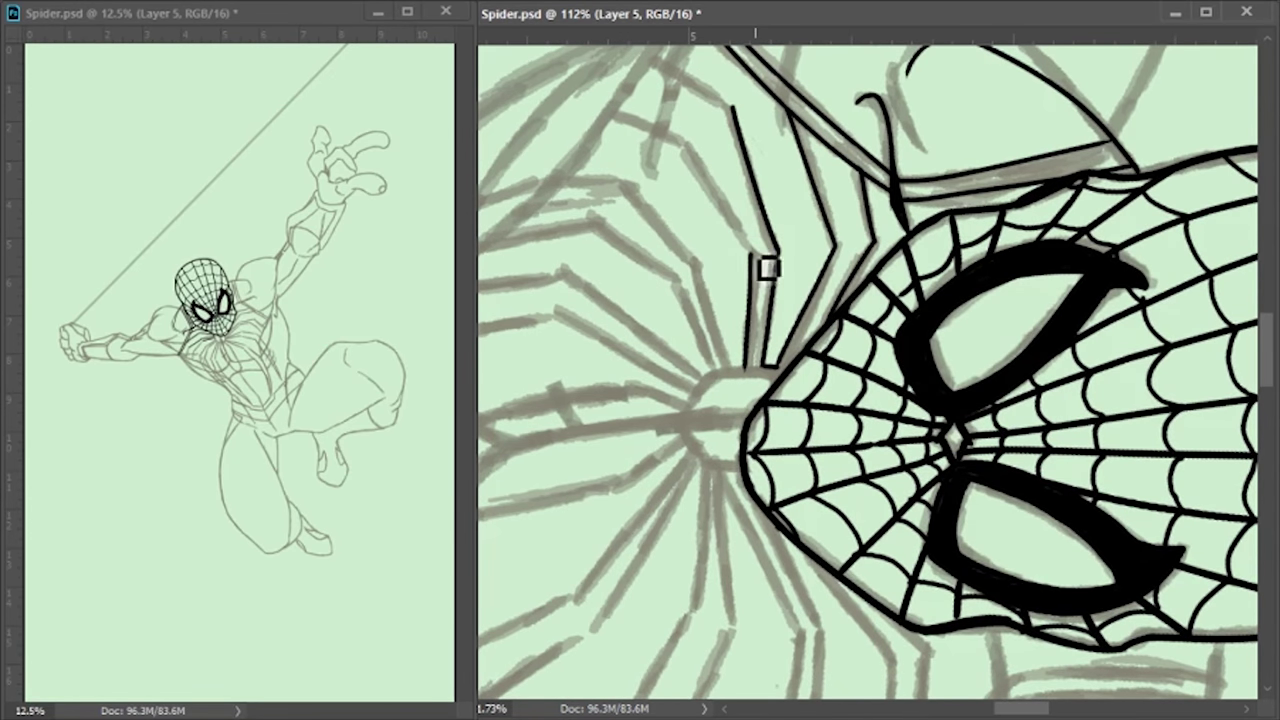
Redraw the misdrawn curve and extend the emblem leg lines up-left
{"action": "key", "text": "ctrl+z"}
{"action": "mouse_move", "coordinate": [767, 268]}
{"action": "left_mouse_down"}
{"action": "mouse_move", "coordinate": [640, 125]}
{"action": "mouse_move", "coordinate": [684, 148]}
{"action": "mouse_move", "coordinate": [610, 128]}
{"action": "left_mouse_up"}
{"action": "key", "text": "ctrl+z"}
{"action": "left_click_drag", "start_coordinate": [684, 148], "coordinate": [585, 110]}
{"action": "left_click_drag", "start_coordinate": [730, 104], "coordinate": [614, 46]}
{"action": "left_click_drag", "start_coordinate": [633, 31], "coordinate": [668, 191]}
{"action": "left_click_drag", "start_coordinate": [750, 506], "coordinate": [691, 320]}
{"action": "mouse_move", "coordinate": [628, 355]}
{"action": "left_mouse_down"}
{"action": "mouse_move", "coordinate": [777, 357]}
{"action": "mouse_move", "coordinate": [670, 325]}
{"action": "left_mouse_up"}
Ink the long and short emblem leg lines, shortening the overlong upper leg
{"action": "mouse_move", "coordinate": [860, 360]}
{"action": "left_mouse_down"}
{"action": "mouse_move", "coordinate": [929, 349]}
{"action": "mouse_move", "coordinate": [960, 380]}
{"action": "left_mouse_up"}
{"action": "left_click_drag", "start_coordinate": [652, 352], "coordinate": [717, 186]}
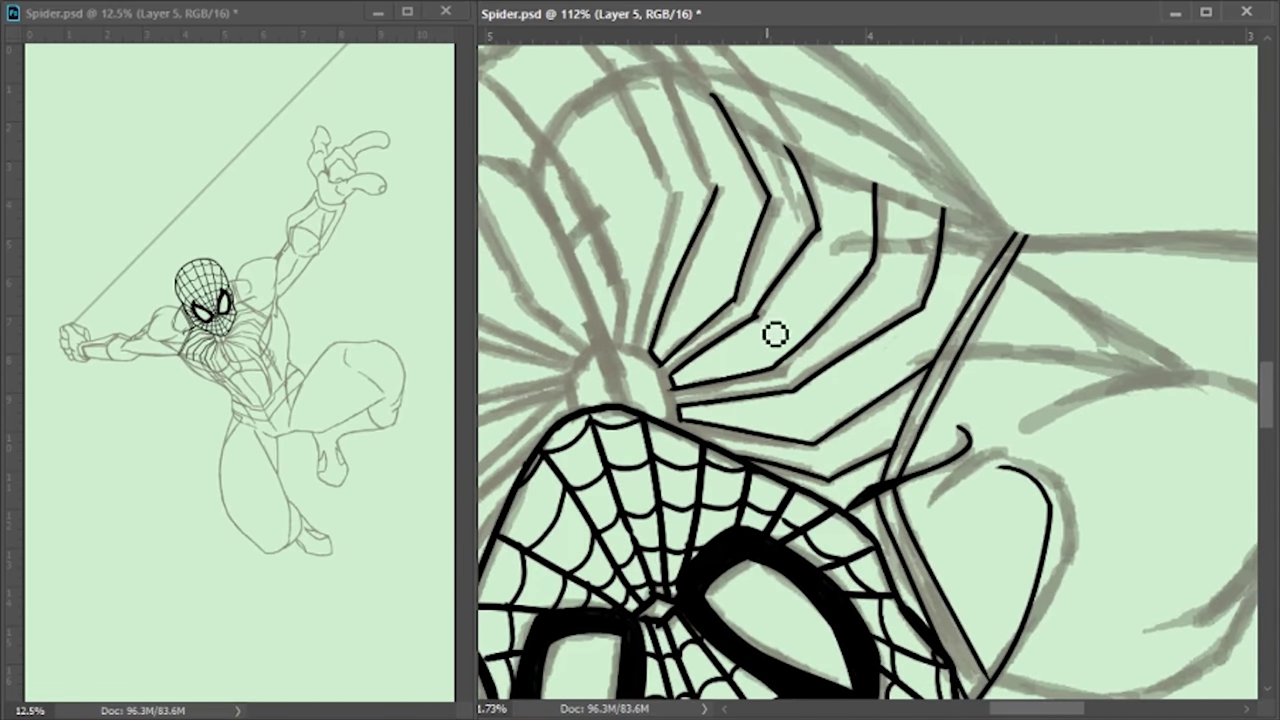
{"action": "left_click_drag", "start_coordinate": [776, 330], "coordinate": [971, 257]}
{"action": "left_click_drag", "start_coordinate": [612, 410], "coordinate": [907, 148]}
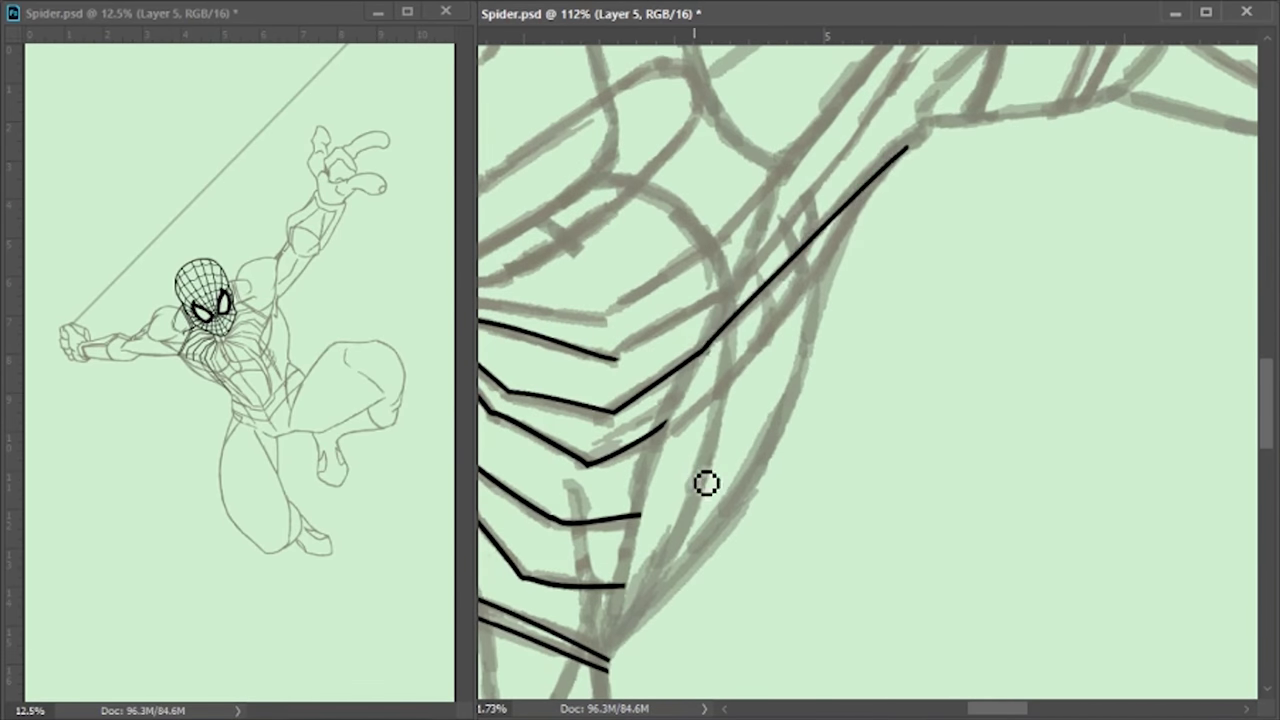
{"action": "left_click_drag", "start_coordinate": [907, 148], "coordinate": [665, 422]}
{"action": "left_click_drag", "start_coordinate": [612, 357], "coordinate": [730, 292]}
{"action": "mouse_move", "coordinate": [820, 247]}
{"action": "left_mouse_down"}
{"action": "mouse_move", "coordinate": [651, 409]}
{"action": "mouse_move", "coordinate": [771, 265]}
{"action": "mouse_move", "coordinate": [894, 63]}
{"action": "mouse_move", "coordinate": [631, 383]}
{"action": "mouse_move", "coordinate": [829, 389]}
{"action": "left_mouse_up"}
{"action": "left_click_drag", "start_coordinate": [844, 335], "coordinate": [575, 390]}
{"action": "key", "text": "ctrl+z"}
{"action": "left_click_drag", "start_coordinate": [738, 410], "coordinate": [565, 397]}
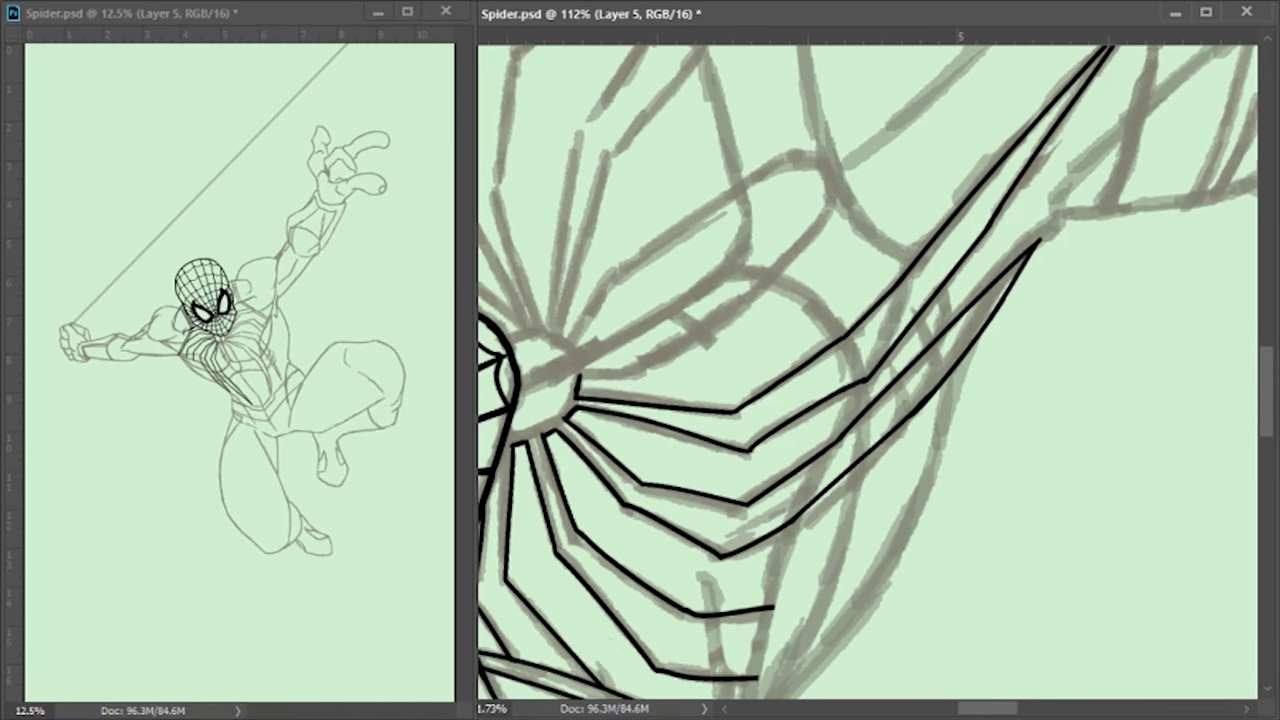
Ink the emblem legs radiating from and meeting at the central hub
{"action": "left_click_drag", "start_coordinate": [562, 483], "coordinate": [717, 293]}
{"action": "mouse_move", "coordinate": [760, 224]}
{"action": "left_mouse_down"}
{"action": "mouse_move", "coordinate": [780, 429]}
{"action": "mouse_move", "coordinate": [1006, 249]}
{"action": "mouse_move", "coordinate": [768, 318]}
{"action": "left_mouse_up"}
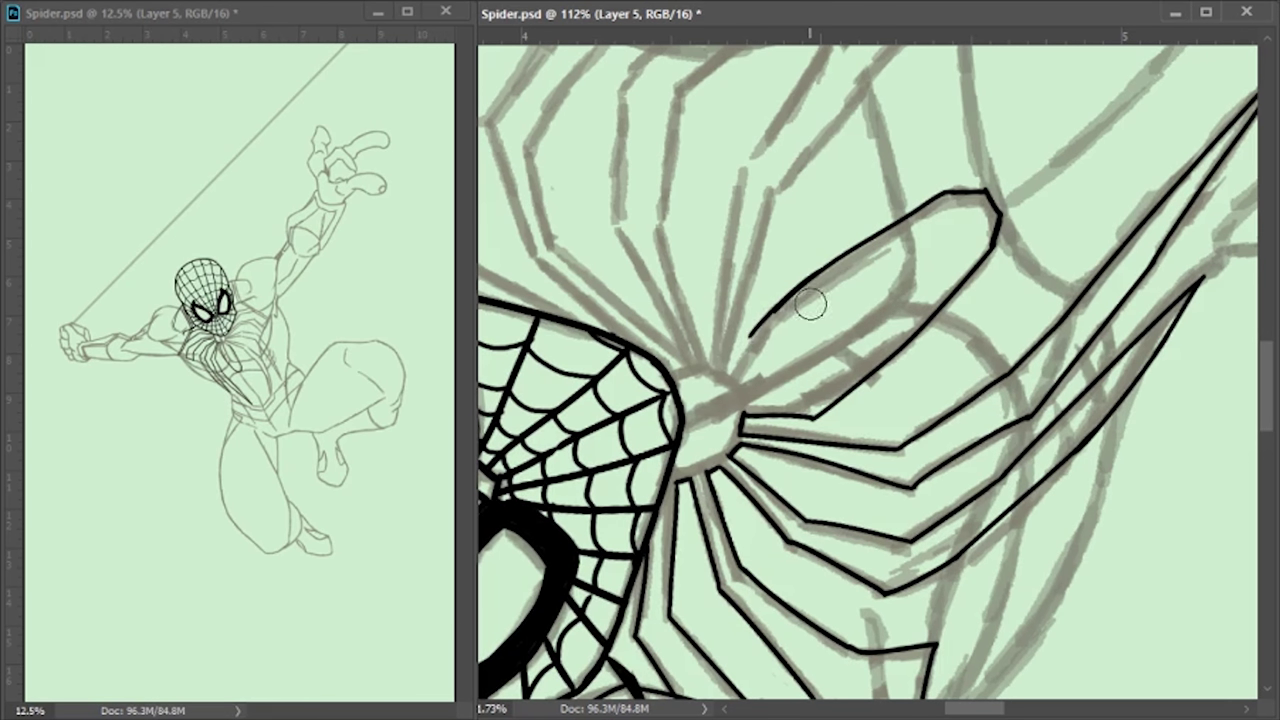
{"action": "mouse_move", "coordinate": [735, 380]}
{"action": "left_mouse_down"}
{"action": "mouse_move", "coordinate": [772, 200]}
{"action": "mouse_move", "coordinate": [718, 365]}
{"action": "mouse_move", "coordinate": [585, 543]}
{"action": "left_mouse_up"}
{"action": "mouse_move", "coordinate": [700, 208]}
{"action": "left_mouse_down"}
{"action": "mouse_move", "coordinate": [606, 370]}
{"action": "mouse_move", "coordinate": [846, 180]}
{"action": "mouse_move", "coordinate": [1152, 66]}
{"action": "mouse_move", "coordinate": [700, 208]}
{"action": "left_mouse_up"}
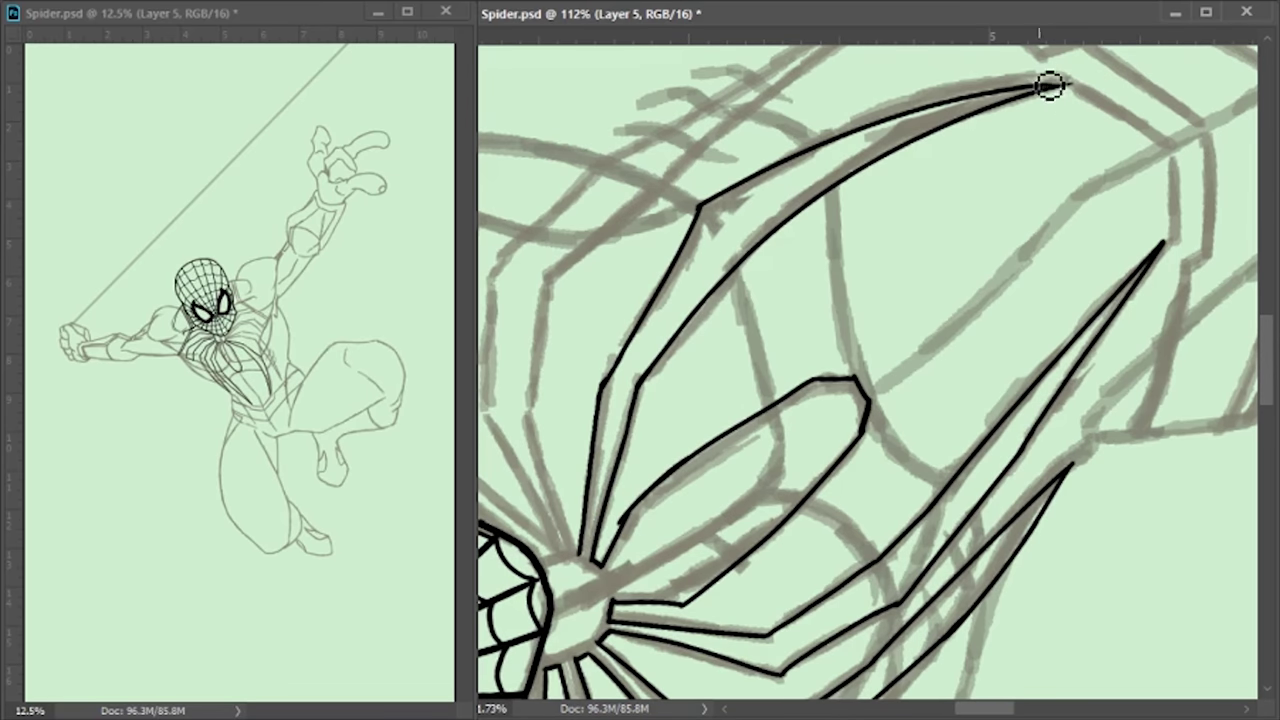
{"action": "left_click_drag", "start_coordinate": [1033, 90], "coordinate": [871, 277]}
{"action": "left_click_drag", "start_coordinate": [1018, 168], "coordinate": [595, 595]}
{"action": "left_click_drag", "start_coordinate": [600, 551], "coordinate": [640, 320]}
{"action": "left_click_drag", "start_coordinate": [575, 366], "coordinate": [615, 510]}
{"action": "mouse_move", "coordinate": [532, 368]}
{"action": "left_mouse_down"}
{"action": "mouse_move", "coordinate": [625, 530]}
{"action": "mouse_move", "coordinate": [729, 345]}
{"action": "left_mouse_up"}
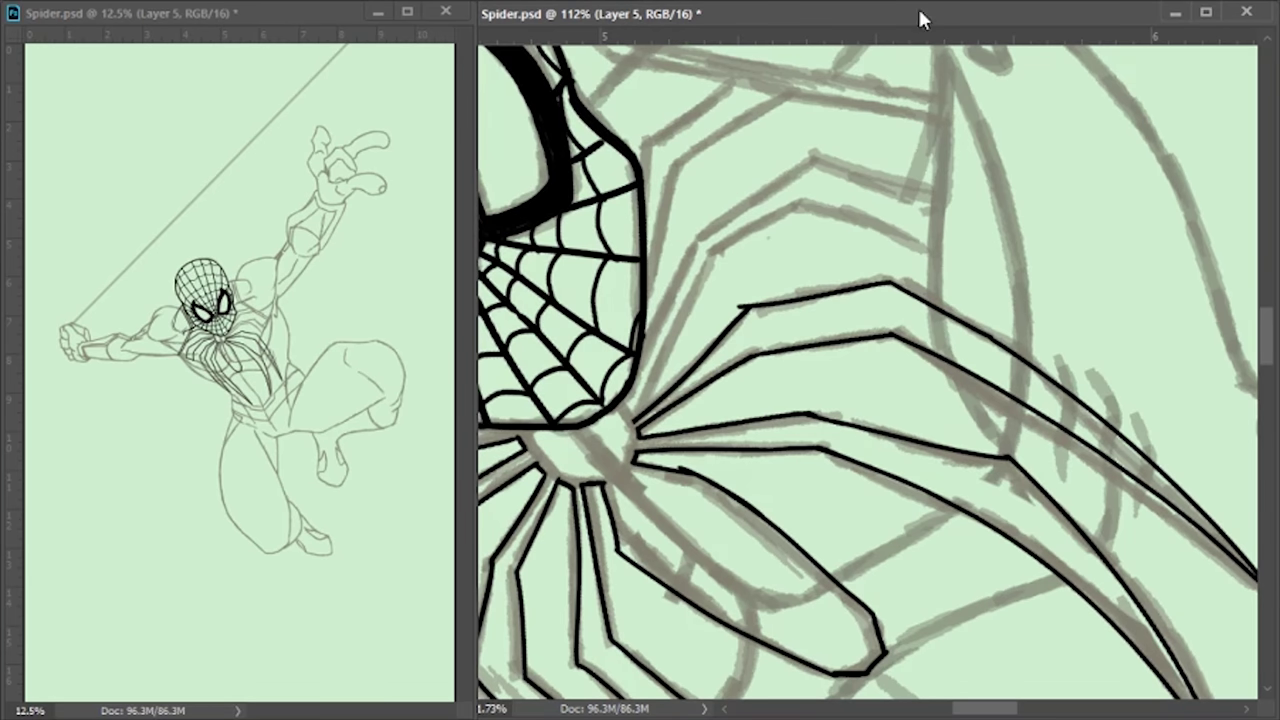
Ink the arching and upper-left emblem legs and join their ends
{"action": "left_click_drag", "start_coordinate": [632, 361], "coordinate": [923, 277]}
{"action": "left_click_drag", "start_coordinate": [936, 197], "coordinate": [700, 263]}
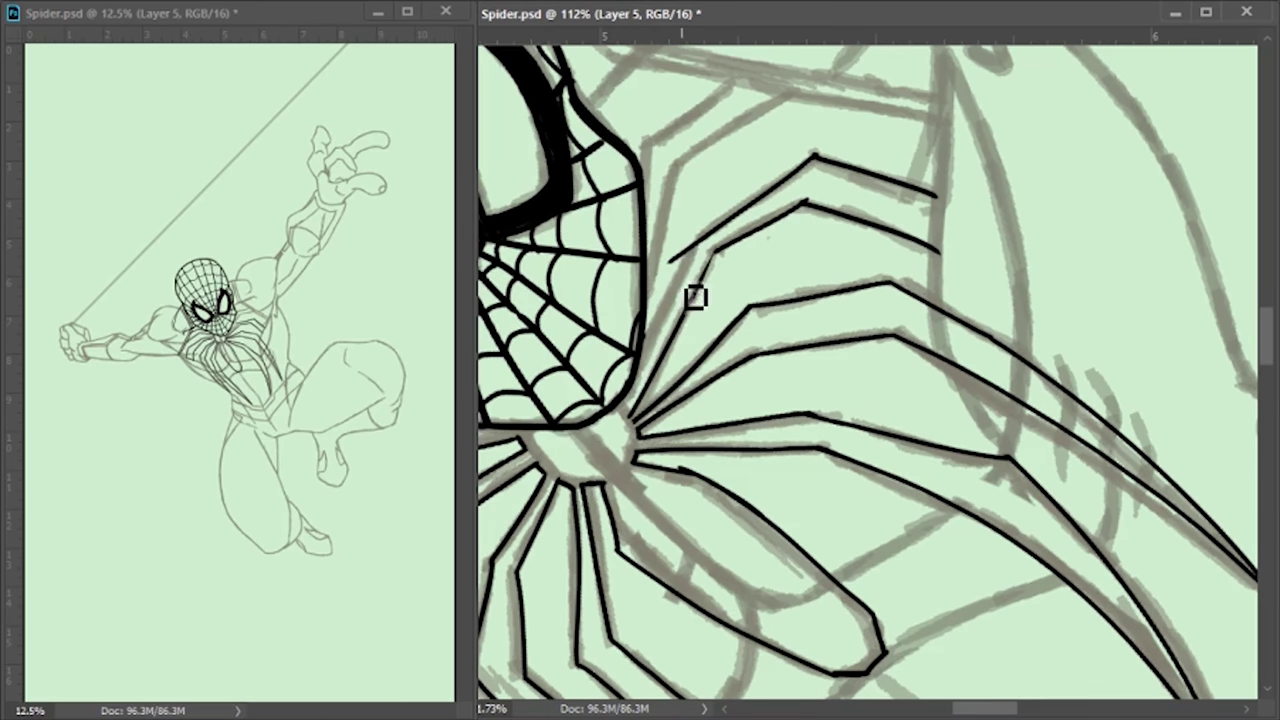
{"action": "left_click_drag", "start_coordinate": [658, 330], "coordinate": [786, 95]}
{"action": "left_click_drag", "start_coordinate": [644, 145], "coordinate": [730, 82]}
{"action": "left_click_drag", "start_coordinate": [940, 196], "coordinate": [936, 249]}
Ink the shoulder curves, the shoulder's left edge and the raised shoulder outline
{"action": "left_click_drag", "start_coordinate": [681, 200], "coordinate": [820, 413]}
{"action": "left_click_drag", "start_coordinate": [787, 319], "coordinate": [841, 323]}
{"action": "left_click_drag", "start_coordinate": [955, 181], "coordinate": [798, 343]}
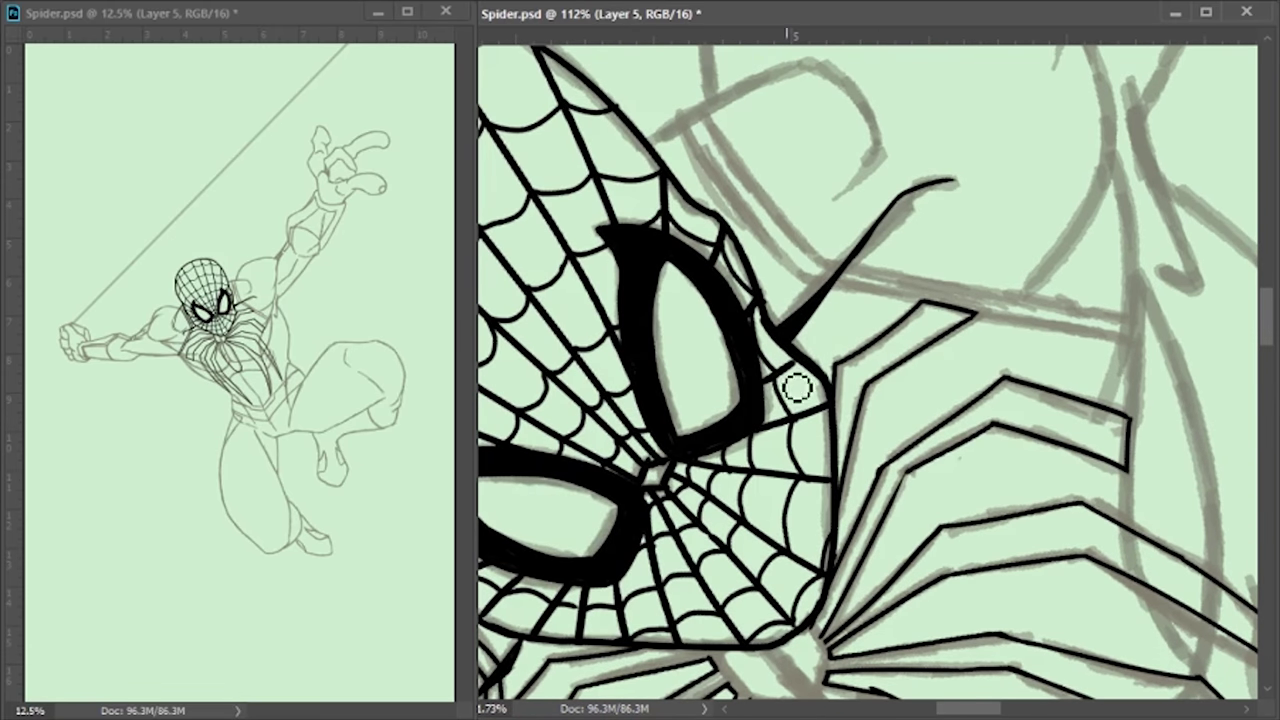
{"action": "left_click_drag", "start_coordinate": [648, 135], "coordinate": [858, 100]}
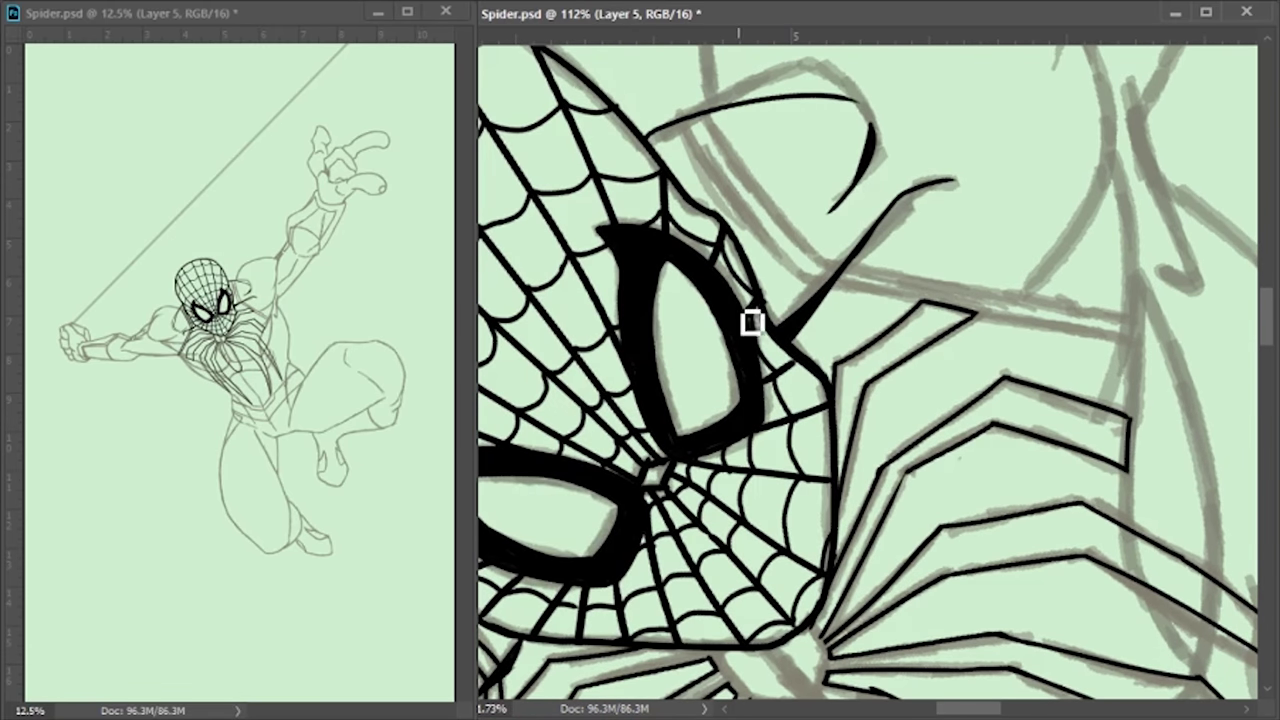
{"action": "scroll", "coordinate": [749, 325], "scroll_direction": "up", "scroll_amount": 5}
{"action": "left_click_drag", "start_coordinate": [882, 200], "coordinate": [572, 458]}
{"action": "left_click_drag", "start_coordinate": [608, 395], "coordinate": [618, 530]}
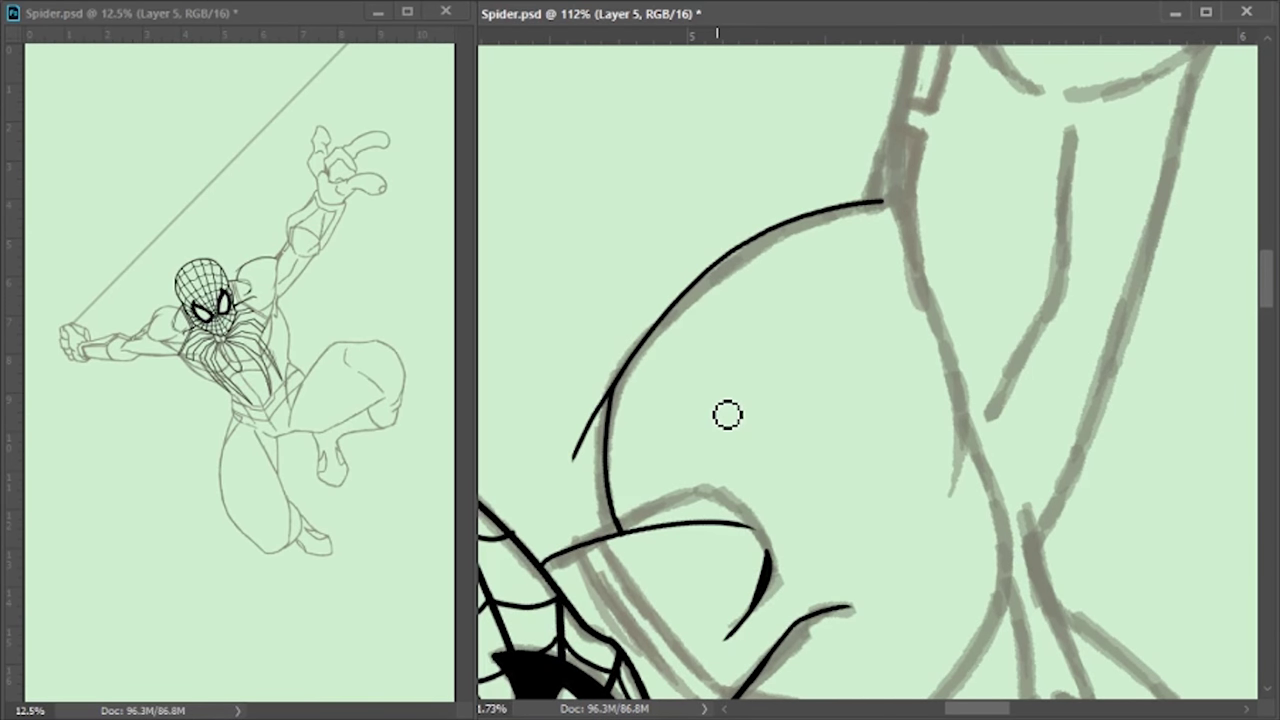
{"action": "left_click_drag", "start_coordinate": [612, 376], "coordinate": [597, 543]}
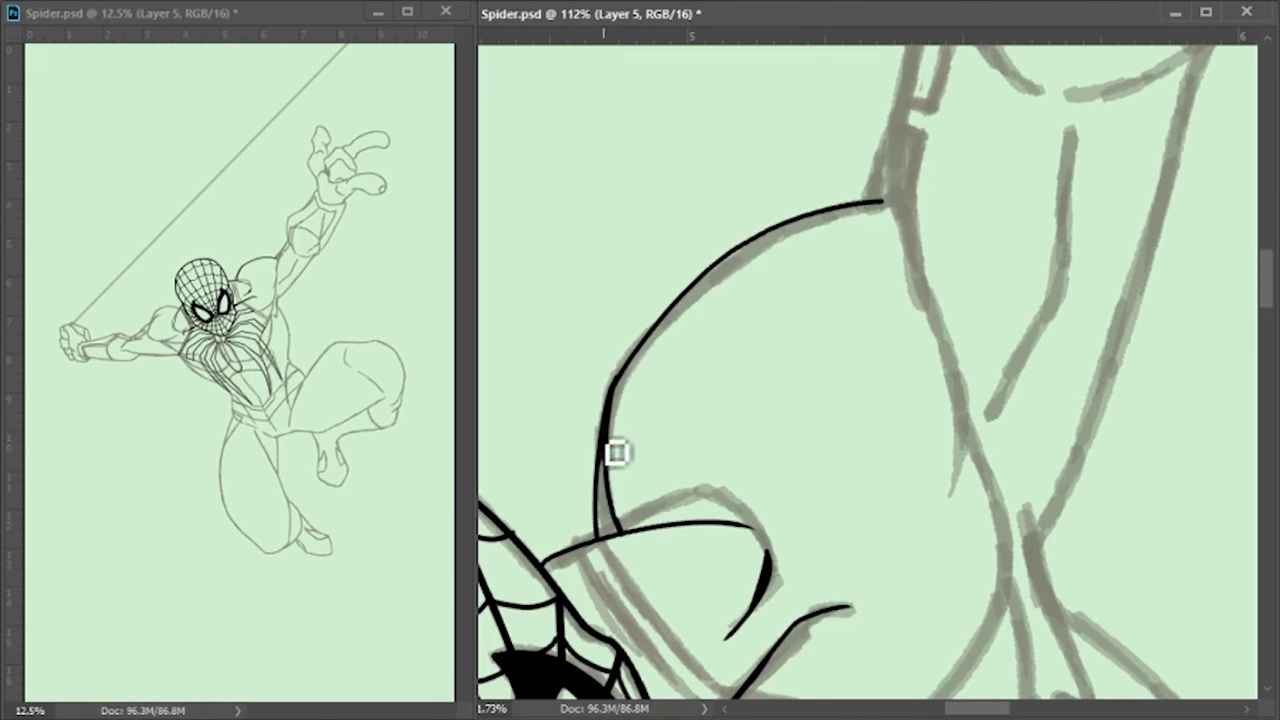
{"action": "left_click_drag", "start_coordinate": [614, 470], "coordinate": [602, 533]}
{"action": "mouse_move", "coordinate": [860, 207]}
{"action": "left_mouse_down"}
{"action": "mouse_move", "coordinate": [908, 143]}
{"action": "mouse_move", "coordinate": [952, 465]}
{"action": "left_mouse_up"}
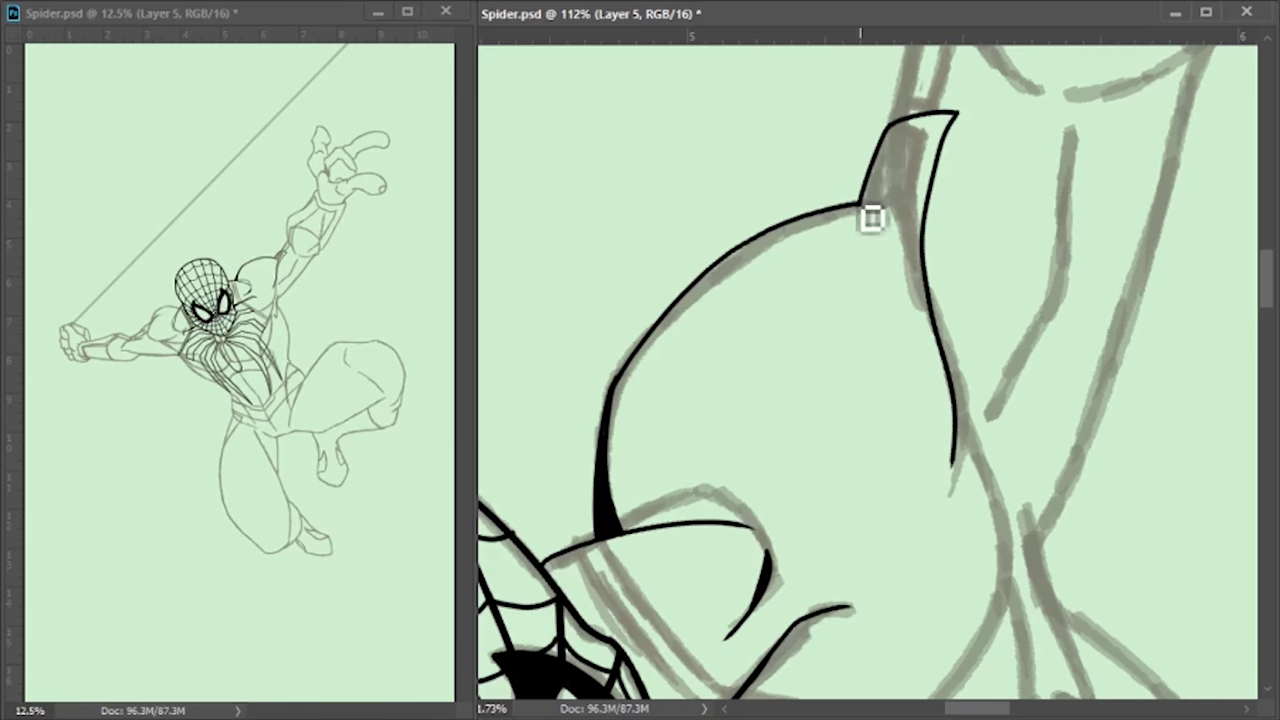
Ink the collar strokes below the mask
{"action": "scroll", "coordinate": [900, 240], "scroll_direction": "down", "scroll_amount": 5}
{"action": "left_click_drag", "start_coordinate": [990, 190], "coordinate": [890, 510]}
{"action": "mouse_move", "coordinate": [990, 185]}
{"action": "left_mouse_down"}
{"action": "mouse_move", "coordinate": [1011, 363]}
{"action": "mouse_move", "coordinate": [980, 650]}
{"action": "left_mouse_up"}
{"action": "scroll", "coordinate": [911, 483], "scroll_direction": "up", "scroll_amount": 8}
{"action": "left_click_drag", "start_coordinate": [670, 128], "coordinate": [650, 233]}
{"action": "left_click_drag", "start_coordinate": [650, 233], "coordinate": [712, 190]}
{"action": "mouse_move", "coordinate": [829, 262]}
{"action": "left_mouse_down"}
{"action": "mouse_move", "coordinate": [823, 483]}
{"action": "mouse_move", "coordinate": [752, 555]}
{"action": "left_mouse_up"}
{"action": "scroll", "coordinate": [760, 300], "scroll_direction": "up", "scroll_amount": 5}
{"action": "left_click_drag", "start_coordinate": [806, 80], "coordinate": [760, 598]}
{"action": "mouse_move", "coordinate": [703, 432]}
{"action": "left_mouse_down"}
{"action": "mouse_move", "coordinate": [765, 615]}
{"action": "mouse_move", "coordinate": [758, 590]}
{"action": "left_mouse_up"}
Ink the waist line, the torso's right edge and more collar strokes
{"action": "left_click_drag", "start_coordinate": [705, 432], "coordinate": [1011, 471]}
{"action": "left_click_drag", "start_coordinate": [1036, 145], "coordinate": [1058, 560]}
{"action": "scroll", "coordinate": [1026, 246], "scroll_direction": "right", "scroll_amount": 5}
{"action": "mouse_move", "coordinate": [560, 115]}
{"action": "left_mouse_down"}
{"action": "mouse_move", "coordinate": [654, 209]}
{"action": "mouse_move", "coordinate": [804, 183]}
{"action": "left_mouse_up"}
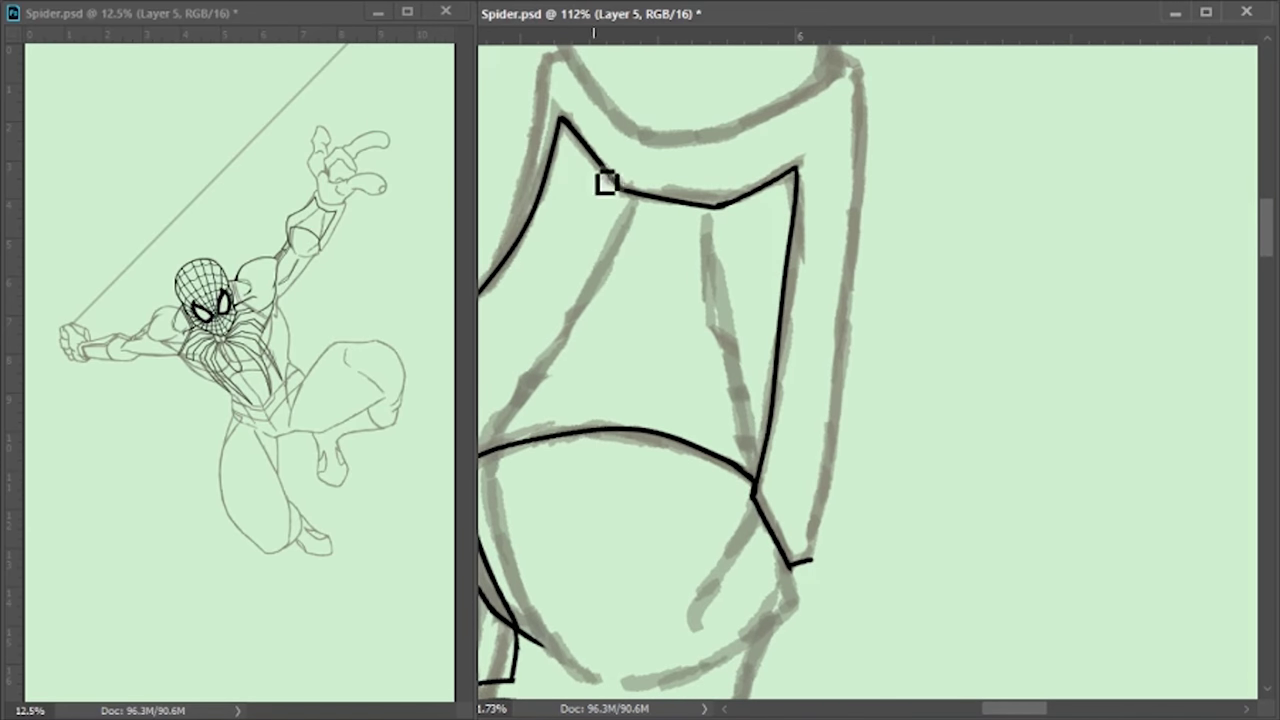
{"action": "left_click_drag", "start_coordinate": [852, 66], "coordinate": [794, 591]}
{"action": "scroll", "coordinate": [1194, 349], "scroll_direction": "down", "scroll_amount": 5}
{"action": "scroll", "coordinate": [823, 214], "scroll_direction": "right", "scroll_amount": 5}
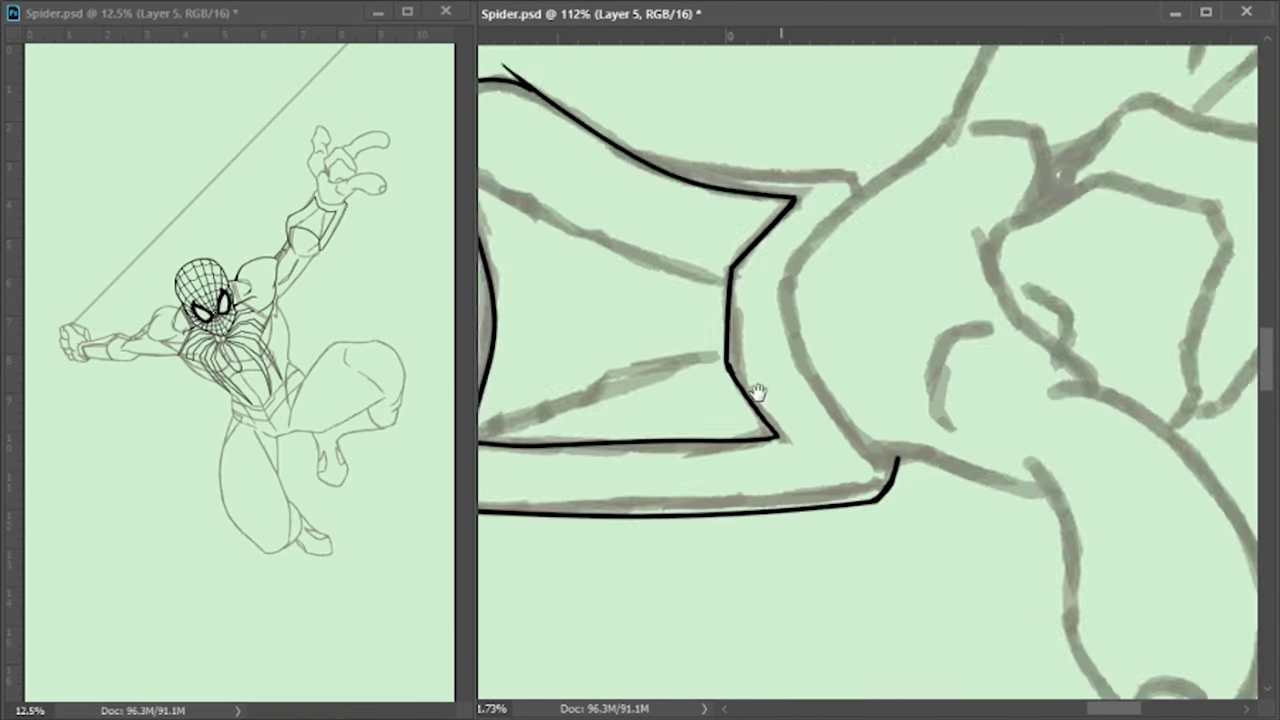
Ink the collar's top edge and the remaining torso lines
{"action": "left_click_drag", "start_coordinate": [862, 190], "coordinate": [930, 460]}
{"action": "left_click_drag", "start_coordinate": [612, 142], "coordinate": [872, 175]}
{"action": "left_click_drag", "start_coordinate": [987, 329], "coordinate": [951, 414]}
{"action": "scroll", "coordinate": [857, 211], "scroll_direction": "up", "scroll_amount": 5}
{"action": "scroll", "coordinate": [857, 211], "scroll_direction": "right", "scroll_amount": 5}
{"action": "left_click_drag", "start_coordinate": [843, 200], "coordinate": [725, 370]}
{"action": "left_click_drag", "start_coordinate": [925, 222], "coordinate": [977, 294]}
Ink the fist's top edge, knuckle and finger lines, and fill a black shadow wedge
{"action": "left_click_drag", "start_coordinate": [1013, 145], "coordinate": [831, 204]}
{"action": "left_click_drag", "start_coordinate": [1040, 135], "coordinate": [1080, 308]}
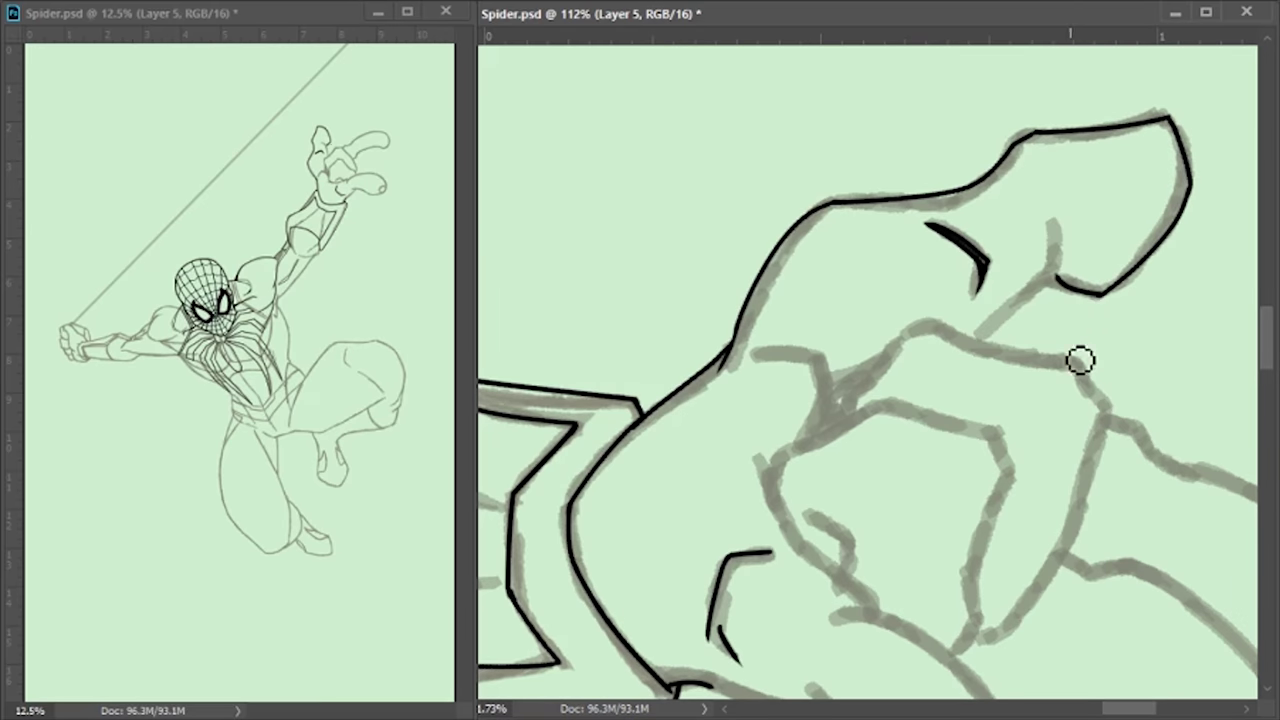
{"action": "left_click_drag", "start_coordinate": [1053, 218], "coordinate": [1050, 283]}
{"action": "left_click_drag", "start_coordinate": [1040, 292], "coordinate": [968, 345]}
{"action": "mouse_move", "coordinate": [745, 355]}
{"action": "left_mouse_down"}
{"action": "mouse_move", "coordinate": [857, 409]}
{"action": "mouse_move", "coordinate": [886, 374]}
{"action": "mouse_move", "coordinate": [845, 415]}
{"action": "mouse_move", "coordinate": [889, 361]}
{"action": "left_mouse_up"}
Ink and thicken the finger outlines of the clenched fist
{"action": "left_click_drag", "start_coordinate": [690, 478], "coordinate": [706, 243]}
{"action": "mouse_move", "coordinate": [590, 190]}
{"action": "left_mouse_down"}
{"action": "mouse_move", "coordinate": [627, 330]}
{"action": "mouse_move", "coordinate": [585, 360]}
{"action": "left_mouse_up"}
{"action": "left_click_drag", "start_coordinate": [720, 368], "coordinate": [688, 418]}
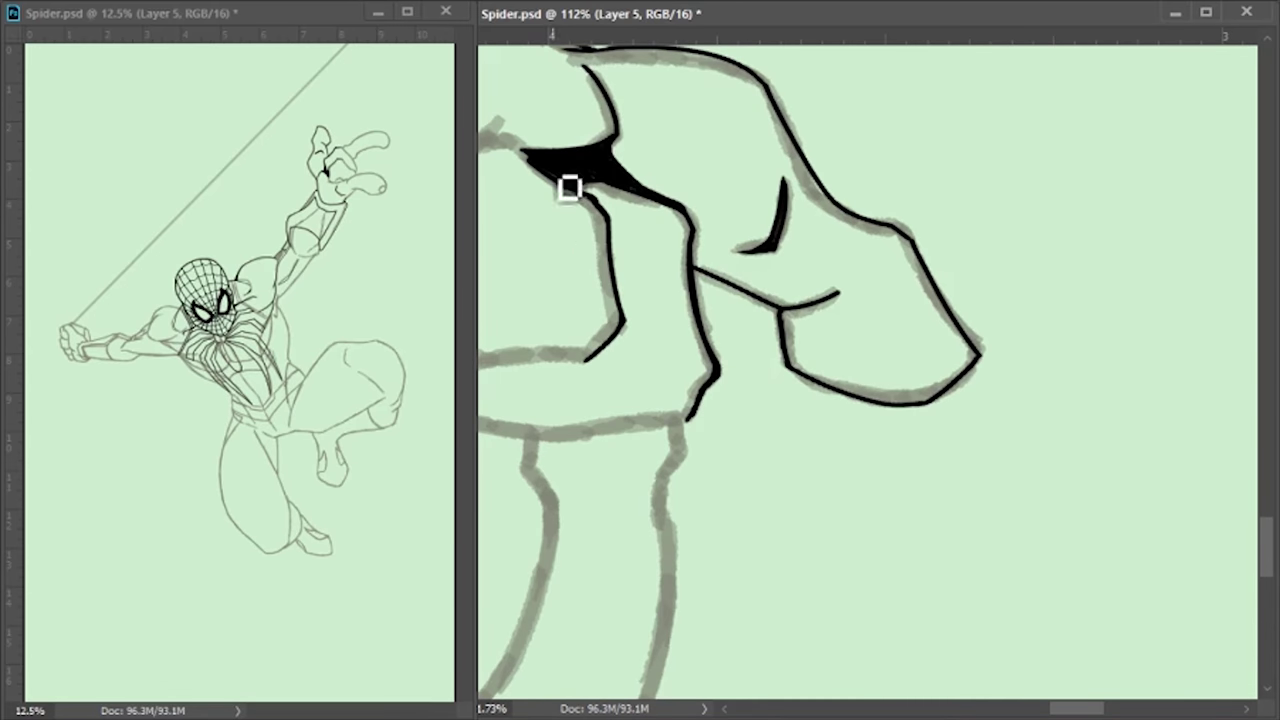
{"action": "mouse_move", "coordinate": [553, 166]}
{"action": "left_mouse_down"}
{"action": "mouse_move", "coordinate": [895, 446]}
{"action": "mouse_move", "coordinate": [671, 523]}
{"action": "mouse_move", "coordinate": [774, 240]}
{"action": "left_mouse_up"}
{"action": "left_click_drag", "start_coordinate": [710, 470], "coordinate": [777, 214]}
{"action": "left_click_drag", "start_coordinate": [688, 318], "coordinate": [680, 462]}
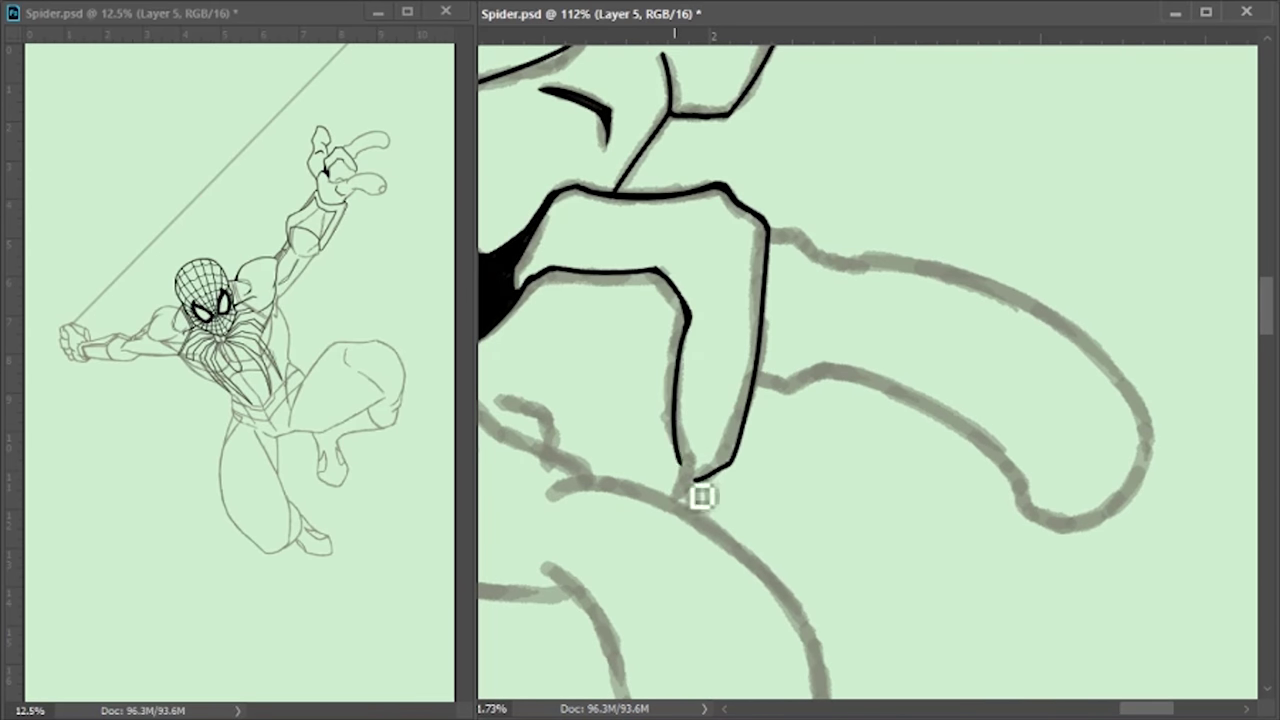
{"action": "mouse_move", "coordinate": [684, 402]}
{"action": "left_mouse_down"}
{"action": "mouse_move", "coordinate": [697, 529]}
{"action": "mouse_move", "coordinate": [907, 539]}
{"action": "left_mouse_up"}
Ink the forearm and wrist outlines, darkening a short wrist mark
{"action": "left_click_drag", "start_coordinate": [661, 394], "coordinate": [1010, 632]}
{"action": "scroll", "coordinate": [960, 417], "scroll_direction": "down", "scroll_amount": 3}
{"action": "mouse_move", "coordinate": [690, 322]}
{"action": "left_mouse_down"}
{"action": "mouse_move", "coordinate": [771, 506]}
{"action": "mouse_move", "coordinate": [916, 562]}
{"action": "left_mouse_up"}
{"action": "left_click_drag", "start_coordinate": [571, 323], "coordinate": [694, 362]}
{"action": "scroll", "coordinate": [821, 336], "scroll_direction": "up", "scroll_amount": 2}
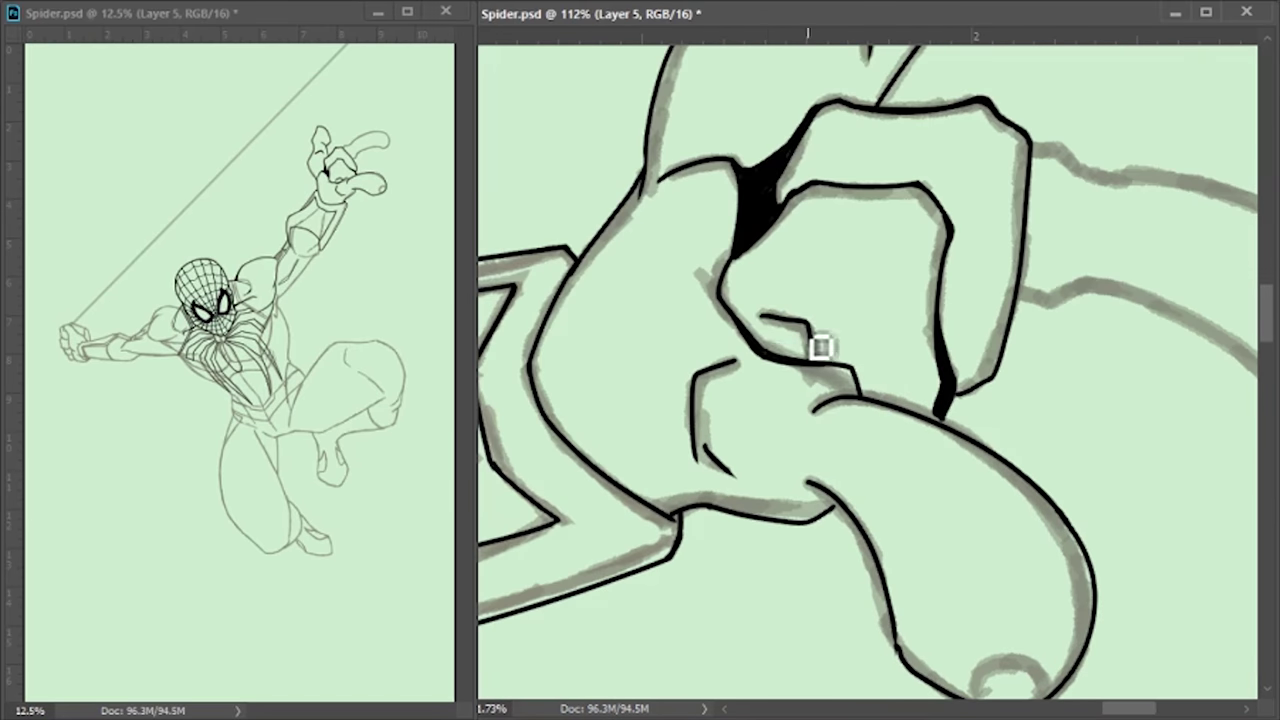
{"action": "left_click_drag", "start_coordinate": [821, 336], "coordinate": [812, 352]}
{"action": "scroll", "coordinate": [760, 290], "scroll_direction": "right", "scroll_amount": 4}
{"action": "left_click_drag", "start_coordinate": [698, 364], "coordinate": [940, 486]}
Select the upper forearm stroke and reshape it with Free Transform
{"action": "left_click_drag", "start_coordinate": [814, 134], "coordinate": [960, 471]}
{"action": "key", "text": "ctrl+t"}
{"action": "key", "text": "Return"}
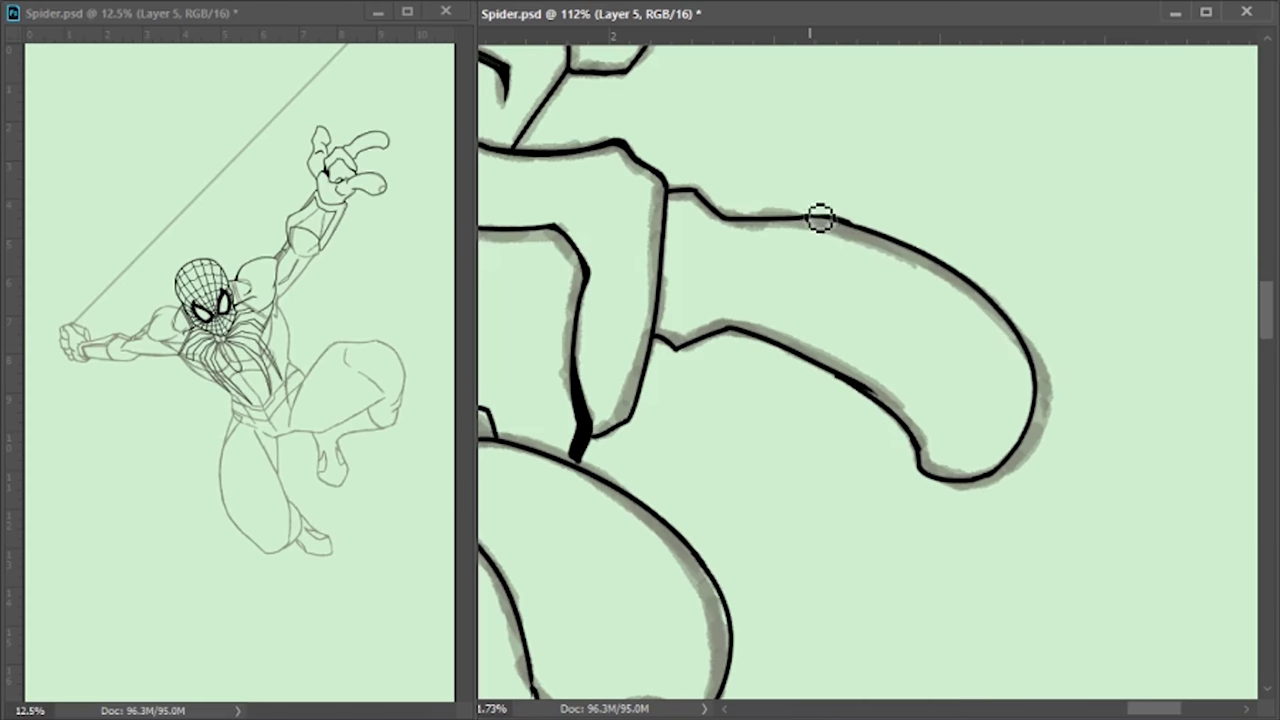
{"action": "scroll", "coordinate": [888, 397], "scroll_direction": "down", "scroll_amount": 6}
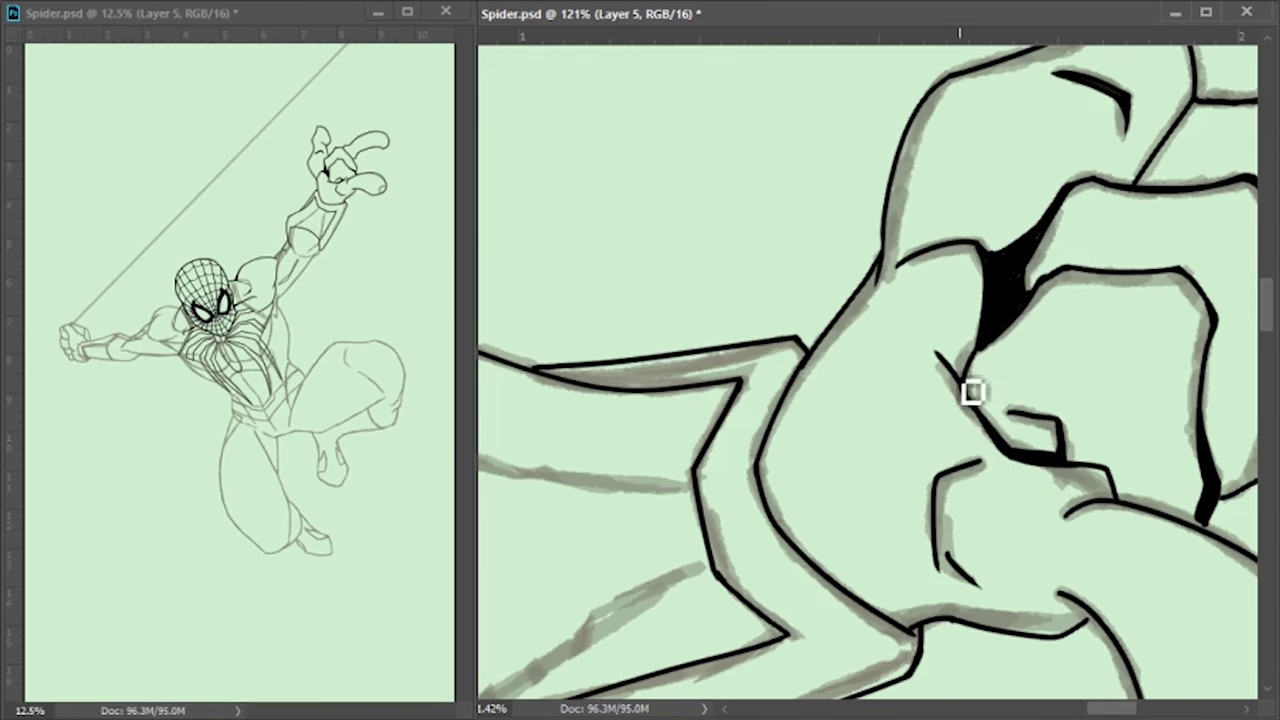
Ink the cheek and jaw lines
{"action": "scroll", "coordinate": [870, 341], "scroll_direction": "up", "scroll_amount": 6}
{"action": "left_click_drag", "start_coordinate": [889, 380], "coordinate": [814, 163]}
{"action": "left_click_drag", "start_coordinate": [903, 374], "coordinate": [1126, 580]}
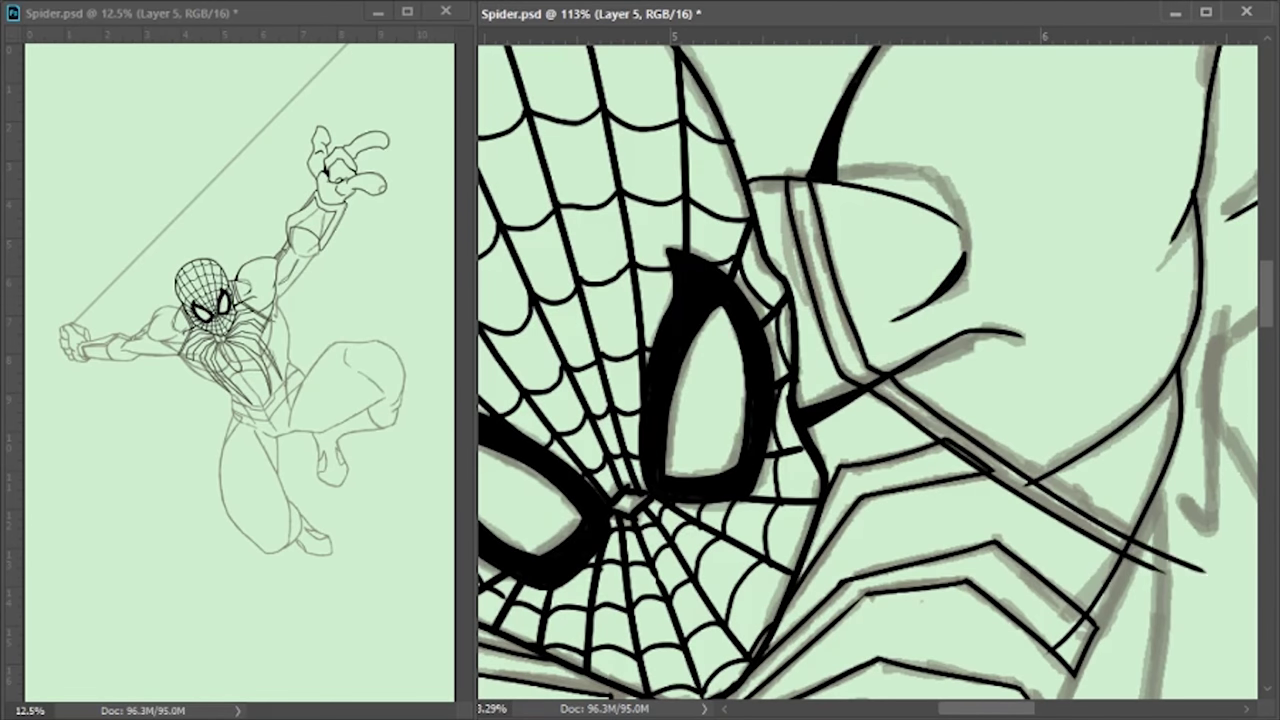
{"action": "scroll", "coordinate": [1040, 460], "scroll_direction": "up", "scroll_amount": 4}
{"action": "scroll", "coordinate": [1024, 415], "scroll_direction": "down", "scroll_amount": 5}
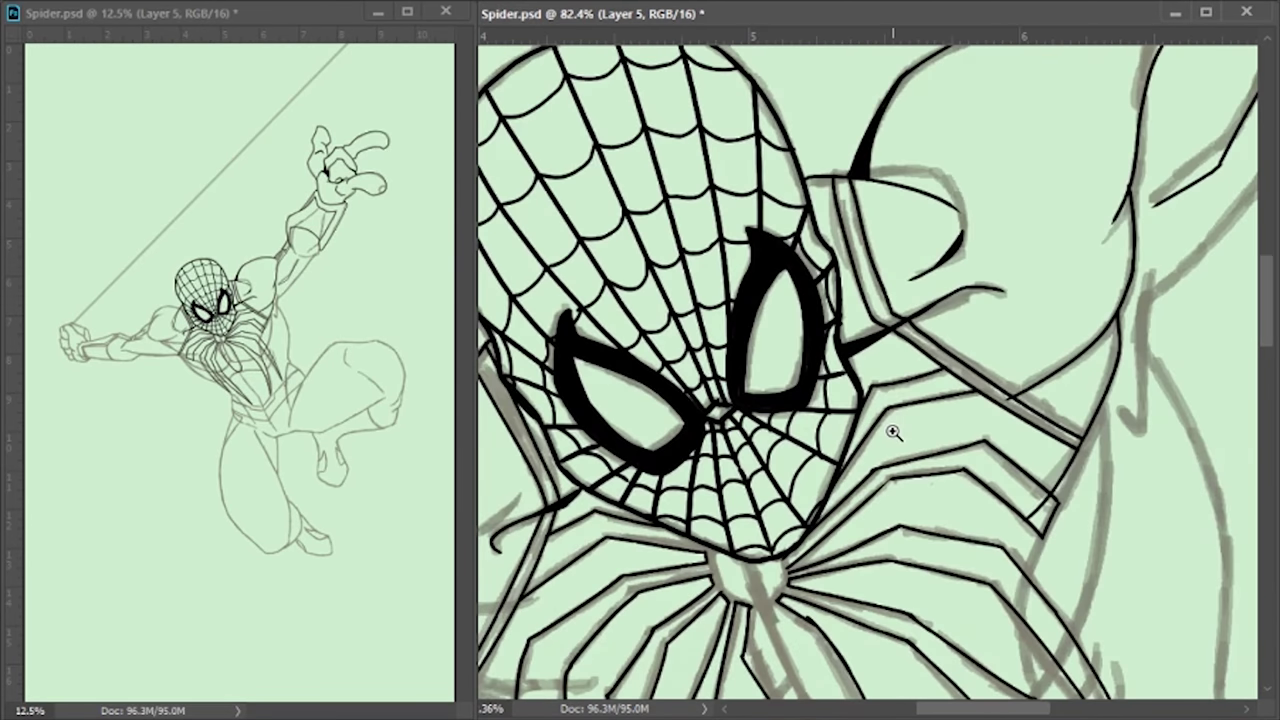
{"action": "scroll", "coordinate": [894, 434], "scroll_direction": "up", "scroll_amount": 4}
Ink several web lines and a straight line running to the corner
{"action": "mouse_move", "coordinate": [1030, 318]}
{"action": "left_mouse_down"}
{"action": "mouse_move", "coordinate": [1094, 214]}
{"action": "mouse_move", "coordinate": [966, 466]}
{"action": "mouse_move", "coordinate": [865, 150]}
{"action": "mouse_move", "coordinate": [812, 280]}
{"action": "left_mouse_up"}
{"action": "left_click_drag", "start_coordinate": [592, 568], "coordinate": [663, 380]}
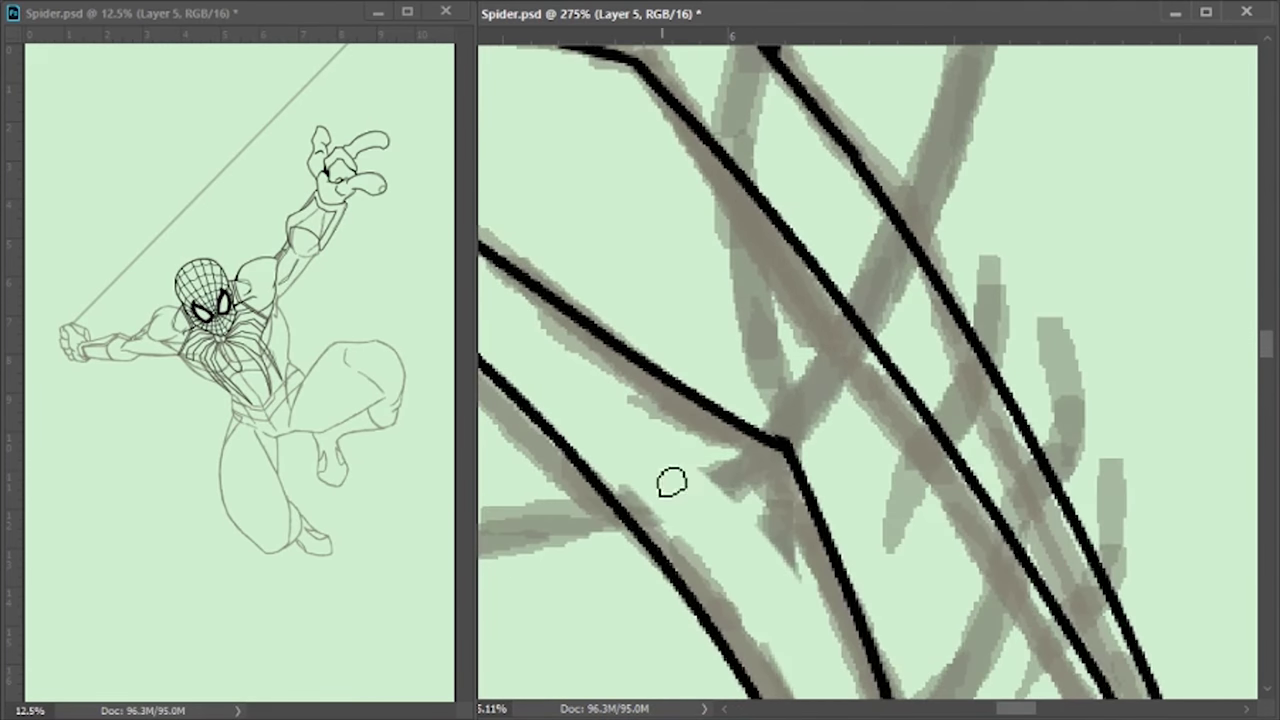
{"action": "left_click_drag", "start_coordinate": [748, 200], "coordinate": [771, 430]}
{"action": "scroll", "coordinate": [703, 392], "scroll_direction": "down", "scroll_amount": 4}
{"action": "scroll", "coordinate": [703, 392], "scroll_direction": "up", "scroll_amount": 4}
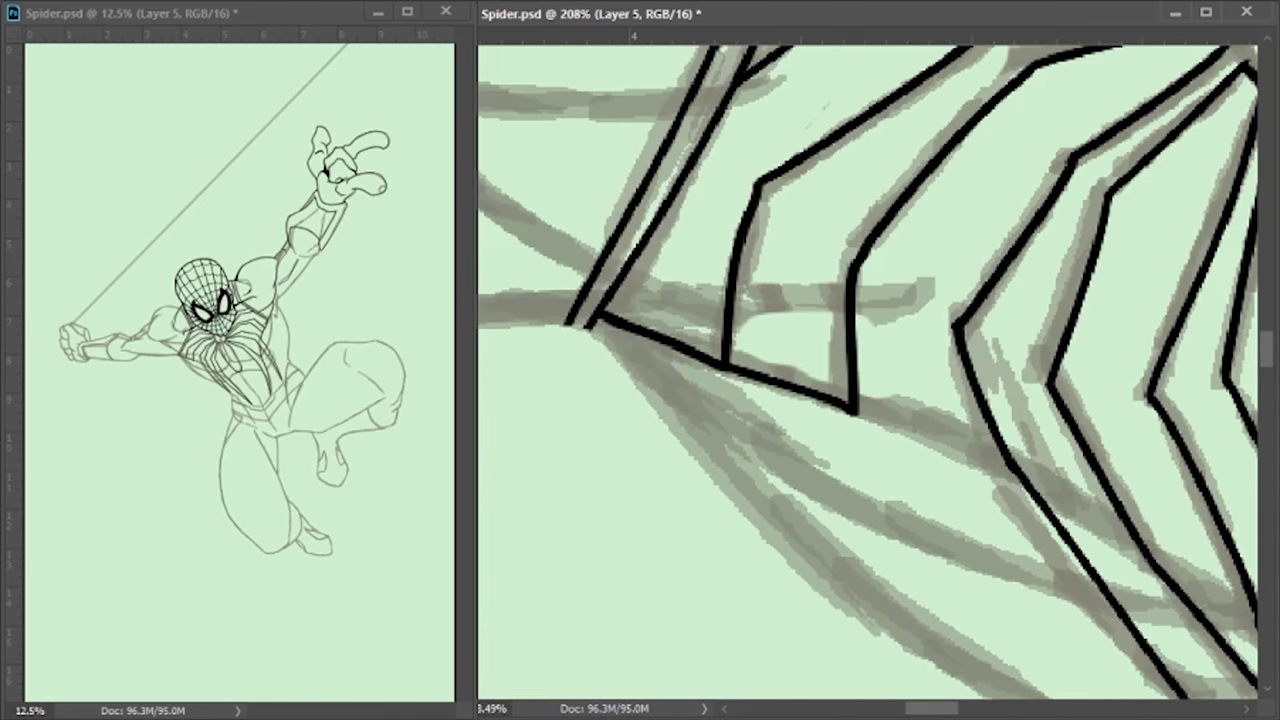
{"action": "mouse_move", "coordinate": [855, 405]}
{"action": "left_mouse_down"}
{"action": "mouse_move", "coordinate": [995, 465]}
{"action": "mouse_move", "coordinate": [795, 297]}
{"action": "mouse_move", "coordinate": [828, 366]}
{"action": "mouse_move", "coordinate": [700, 409]}
{"action": "mouse_move", "coordinate": [863, 506]}
{"action": "mouse_move", "coordinate": [1040, 434]}
{"action": "left_mouse_up"}
{"action": "left_click", "coordinate": [1020, 418], "text": "shift"}
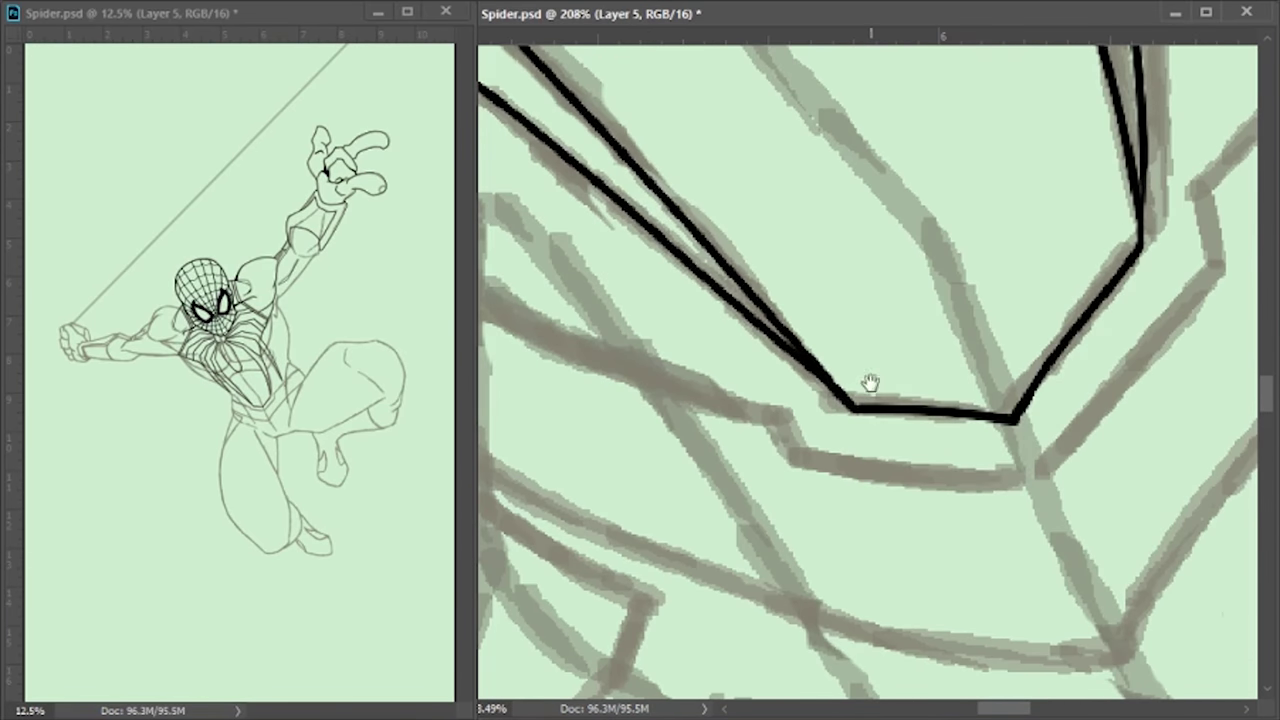
Ink strokes along the chest and lower curve, then save the document
{"action": "left_click_drag", "start_coordinate": [882, 405], "coordinate": [877, 357]}
{"action": "left_click_drag", "start_coordinate": [870, 500], "coordinate": [1085, 255]}
{"action": "left_click_drag", "start_coordinate": [937, 389], "coordinate": [838, 452]}
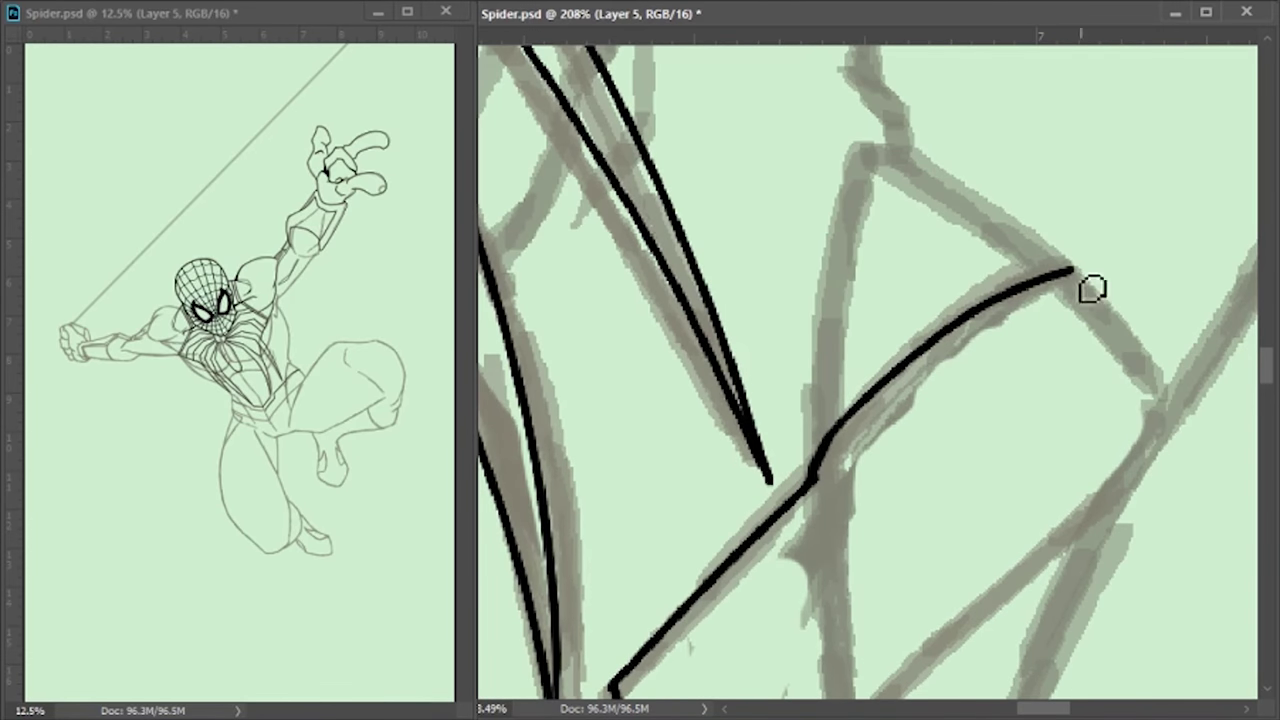
{"action": "mouse_move", "coordinate": [1113, 328]}
{"action": "left_mouse_down"}
{"action": "mouse_move", "coordinate": [851, 466]}
{"action": "mouse_move", "coordinate": [700, 471]}
{"action": "left_mouse_up"}
{"action": "scroll", "coordinate": [808, 494], "scroll_direction": "down", "scroll_amount": 3}
{"action": "mouse_move", "coordinate": [700, 471]}
{"action": "left_mouse_down"}
{"action": "mouse_move", "coordinate": [794, 520]}
{"action": "mouse_move", "coordinate": [1100, 572]}
{"action": "left_mouse_up"}
{"action": "mouse_move", "coordinate": [840, 452]}
{"action": "left_mouse_down"}
{"action": "mouse_move", "coordinate": [770, 440]}
{"action": "mouse_move", "coordinate": [647, 375]}
{"action": "left_mouse_up"}
{"action": "scroll", "coordinate": [843, 463], "scroll_direction": "up", "scroll_amount": 3}
{"action": "scroll", "coordinate": [1000, 430], "scroll_direction": "down", "scroll_amount": 3}
{"action": "left_click_drag", "start_coordinate": [940, 450], "coordinate": [1165, 466]}
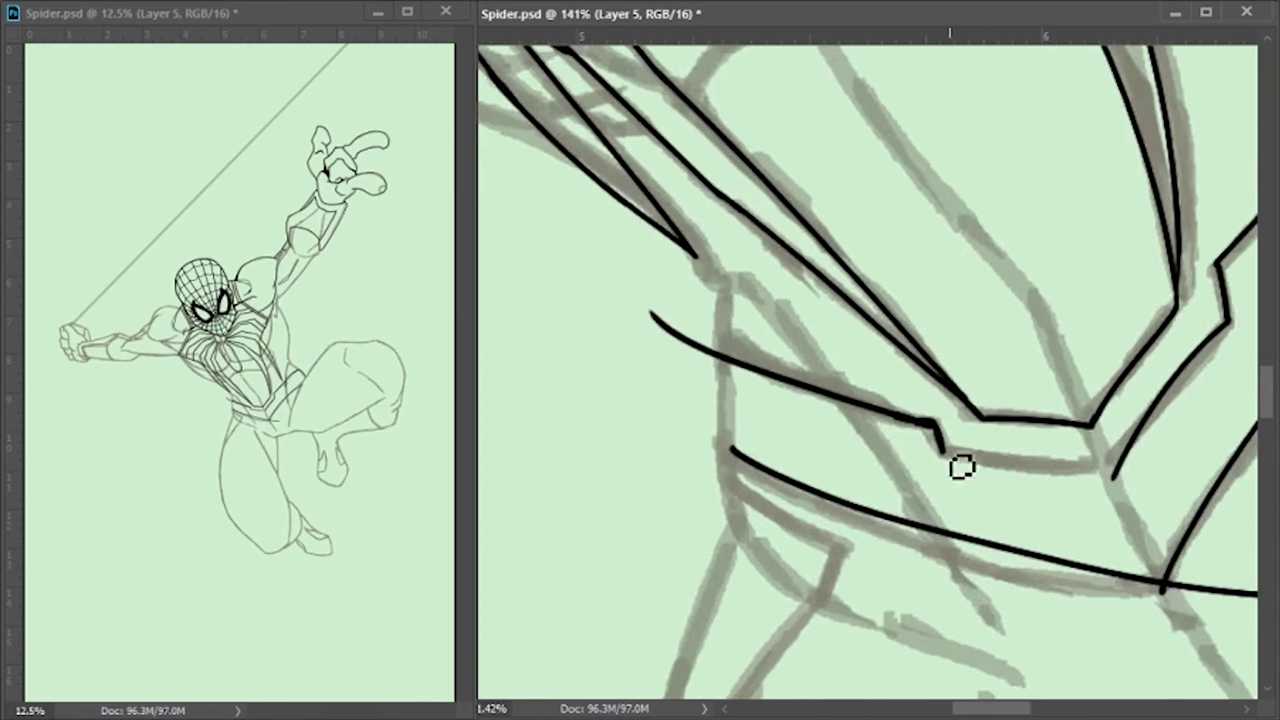
{"action": "key", "text": "ctrl+s"}
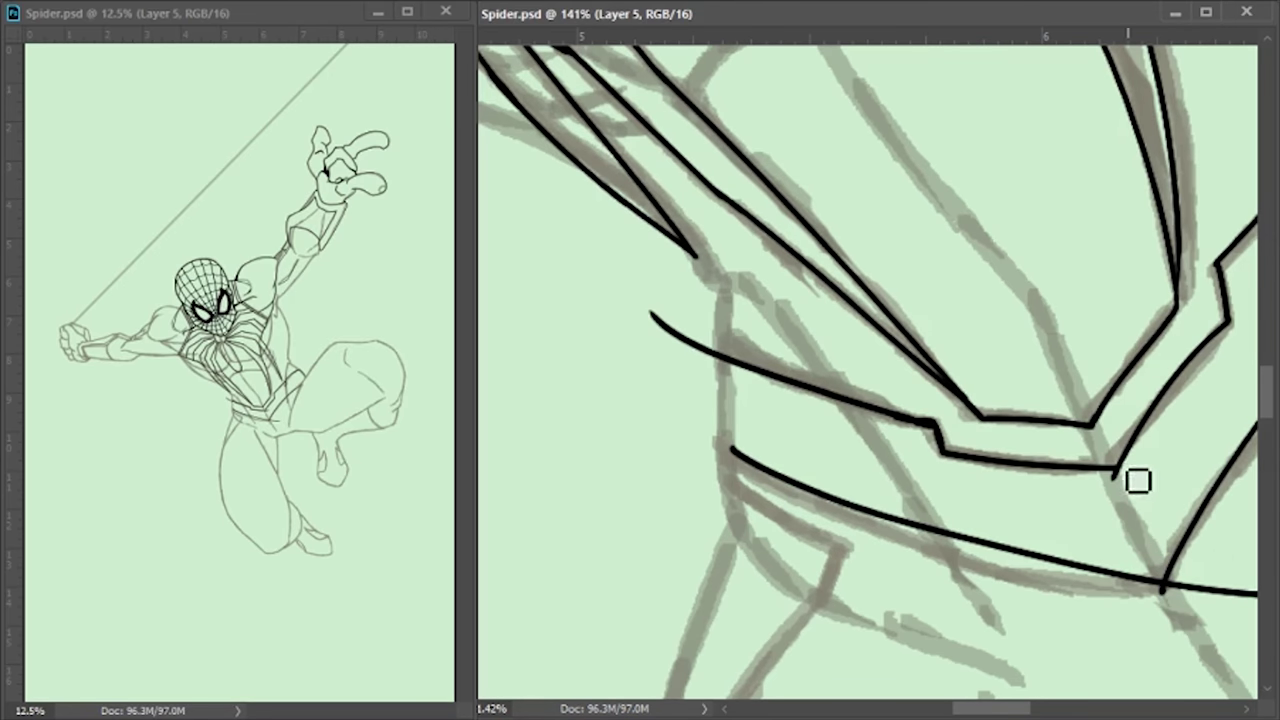
Ink the belt band outline and the lines tapering down from the hip
{"action": "scroll", "coordinate": [1148, 497], "scroll_direction": "right", "scroll_amount": 1}
{"action": "scroll", "coordinate": [1046, 474], "scroll_direction": "down", "scroll_amount": 2}
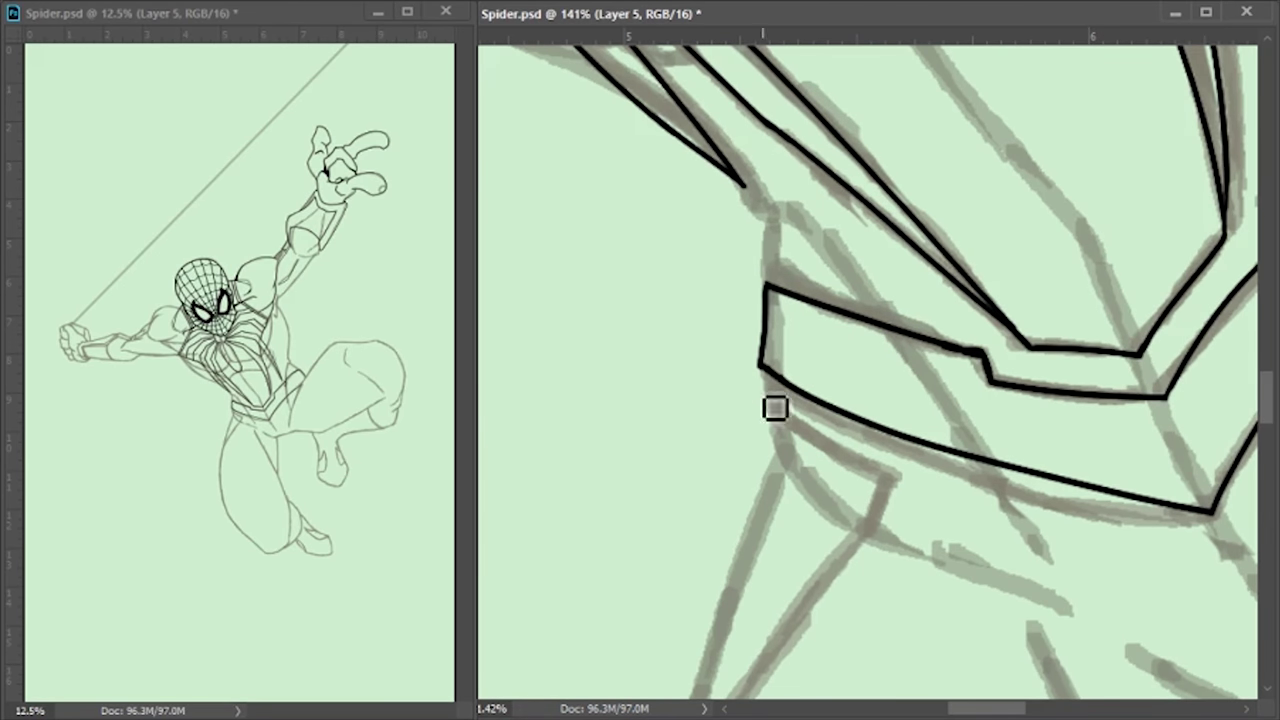
{"action": "mouse_move", "coordinate": [870, 300]}
{"action": "left_mouse_down"}
{"action": "mouse_move", "coordinate": [794, 483]}
{"action": "mouse_move", "coordinate": [1030, 630]}
{"action": "left_mouse_up"}
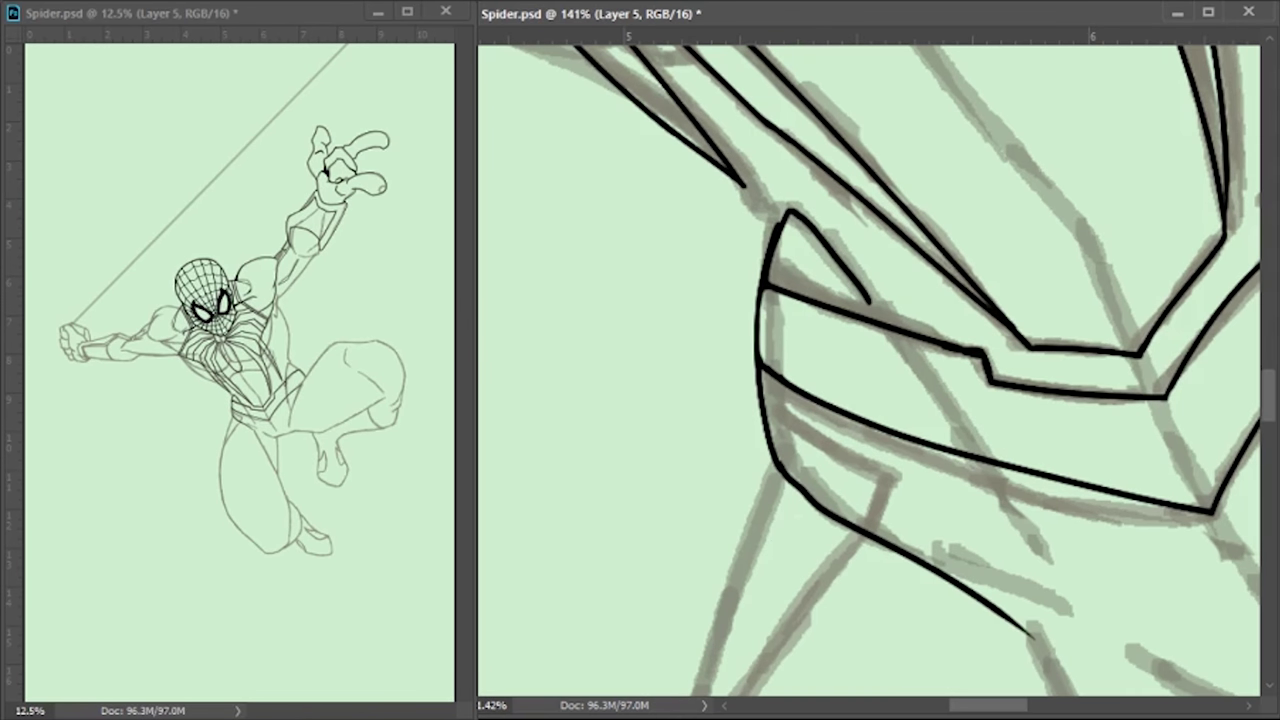
{"action": "scroll", "coordinate": [900, 250], "scroll_direction": "down", "scroll_amount": 3}
{"action": "scroll", "coordinate": [900, 250], "scroll_direction": "left", "scroll_amount": 1}
{"action": "left_click_drag", "start_coordinate": [727, 603], "coordinate": [980, 214]}
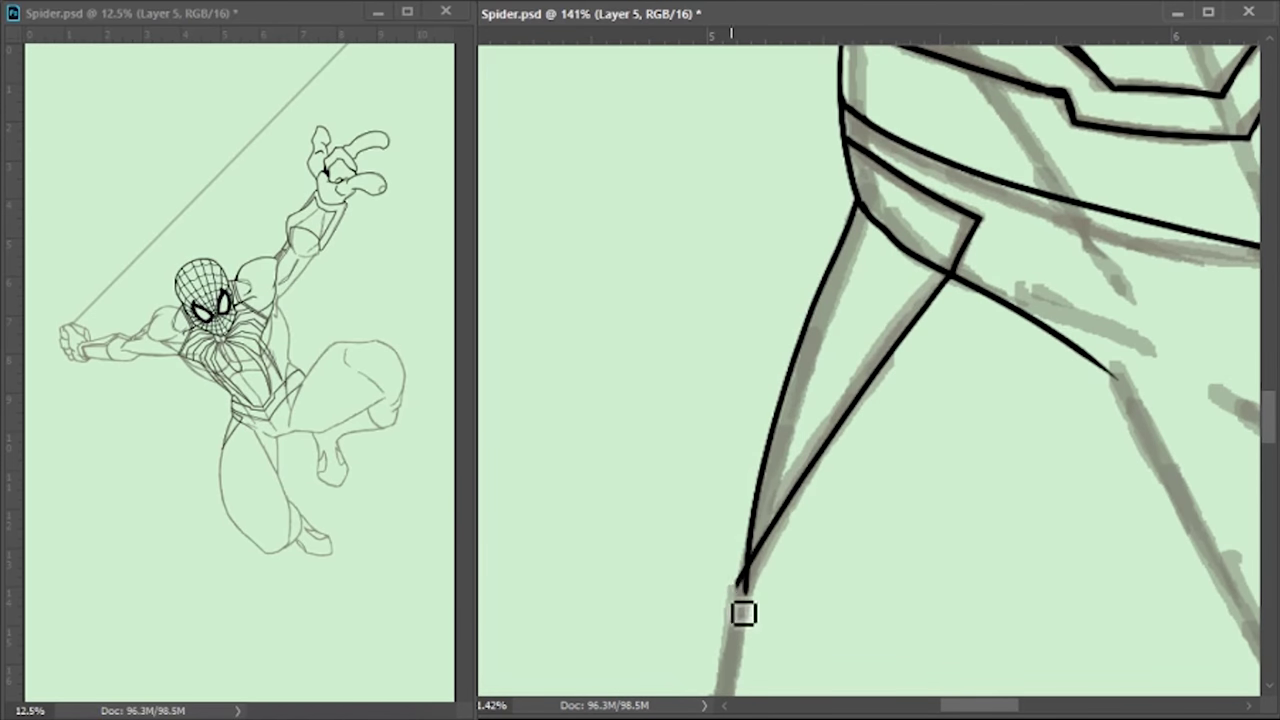
Ink two thin strokes beside the chest and fill the gap between them black
{"action": "scroll", "coordinate": [750, 588], "scroll_direction": "down", "scroll_amount": 5}
{"action": "scroll", "coordinate": [909, 257], "scroll_direction": "up", "scroll_amount": 4}
{"action": "left_click_drag", "start_coordinate": [1049, 129], "coordinate": [975, 482]}
{"action": "left_click_drag", "start_coordinate": [1003, 210], "coordinate": [975, 436]}
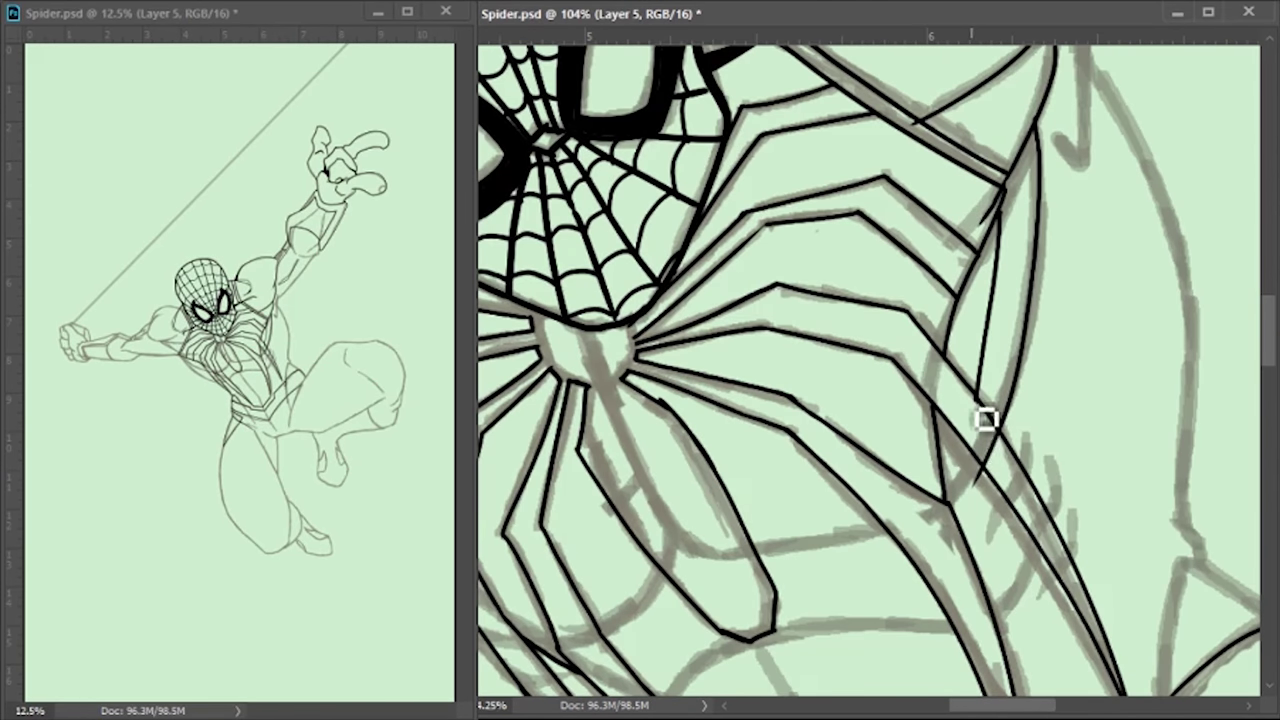
{"action": "left_click", "coordinate": [997, 391]}
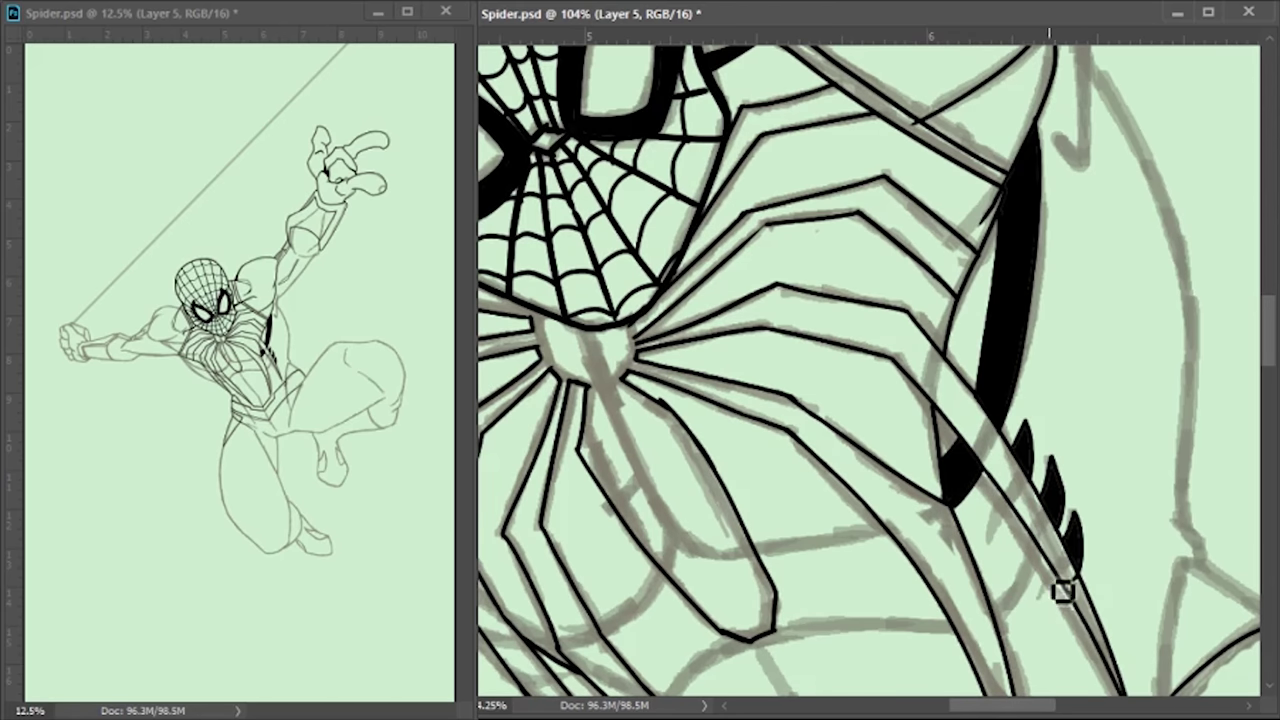
Add curved black spike strokes and outline a band below the chest for filling
{"action": "scroll", "coordinate": [1086, 606], "scroll_direction": "up", "scroll_amount": 5}
{"action": "mouse_move", "coordinate": [826, 418]}
{"action": "left_mouse_down"}
{"action": "mouse_move", "coordinate": [790, 408]}
{"action": "mouse_move", "coordinate": [855, 473]}
{"action": "left_mouse_up"}
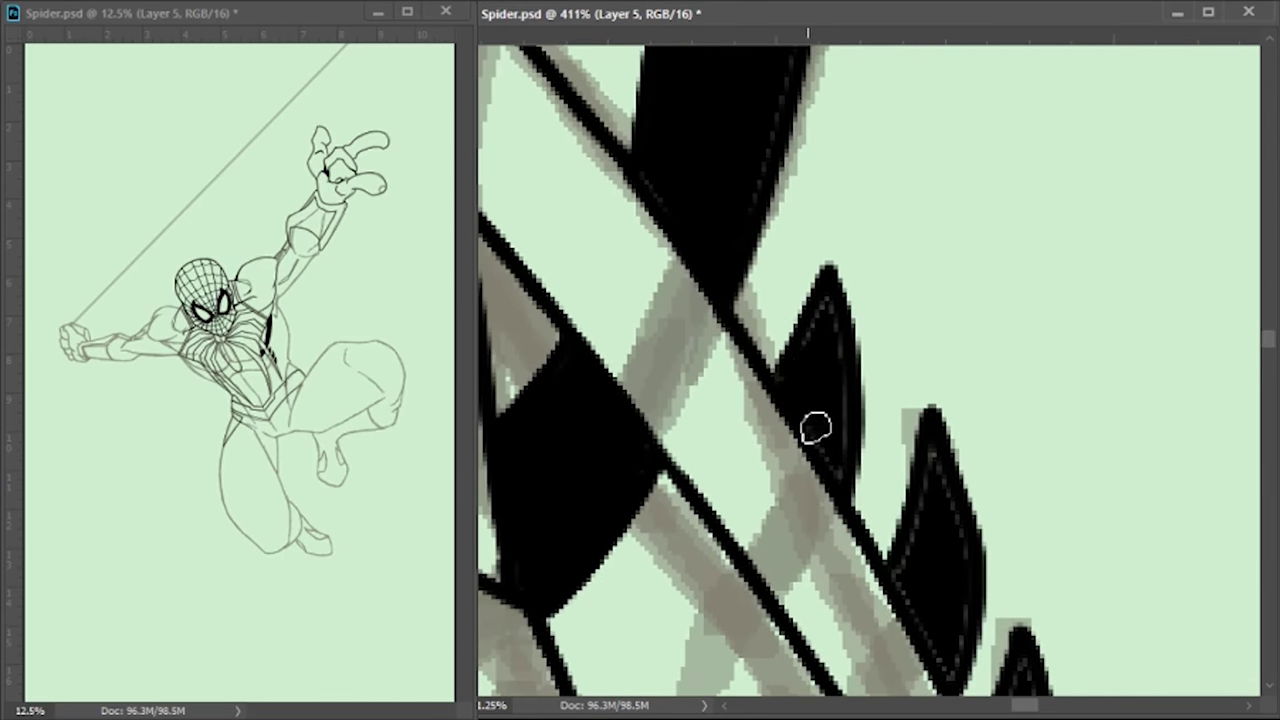
{"action": "mouse_move", "coordinate": [957, 523]}
{"action": "left_mouse_down"}
{"action": "mouse_move", "coordinate": [820, 380]}
{"action": "mouse_move", "coordinate": [714, 366]}
{"action": "mouse_move", "coordinate": [612, 132]}
{"action": "left_mouse_up"}
{"action": "mouse_move", "coordinate": [976, 564]}
{"action": "left_mouse_down"}
{"action": "mouse_move", "coordinate": [886, 314]}
{"action": "mouse_move", "coordinate": [745, 585]}
{"action": "left_mouse_up"}
{"action": "mouse_move", "coordinate": [705, 480]}
{"action": "left_mouse_down"}
{"action": "mouse_move", "coordinate": [833, 343]}
{"action": "mouse_move", "coordinate": [777, 335]}
{"action": "left_mouse_up"}
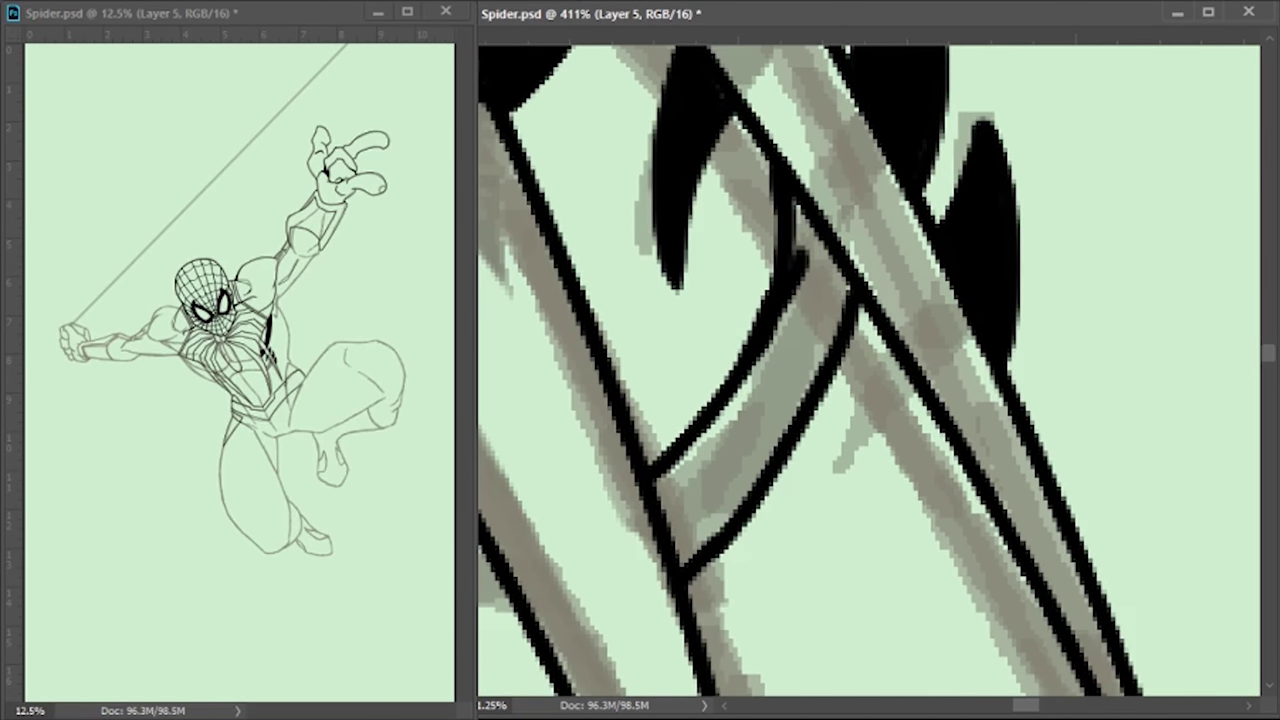
{"action": "mouse_move", "coordinate": [834, 266]}
{"action": "left_mouse_down"}
{"action": "mouse_move", "coordinate": [914, 420]}
{"action": "mouse_move", "coordinate": [737, 414]}
{"action": "mouse_move", "coordinate": [611, 528]}
{"action": "mouse_move", "coordinate": [780, 477]}
{"action": "mouse_move", "coordinate": [809, 483]}
{"action": "mouse_move", "coordinate": [623, 490]}
{"action": "left_mouse_up"}
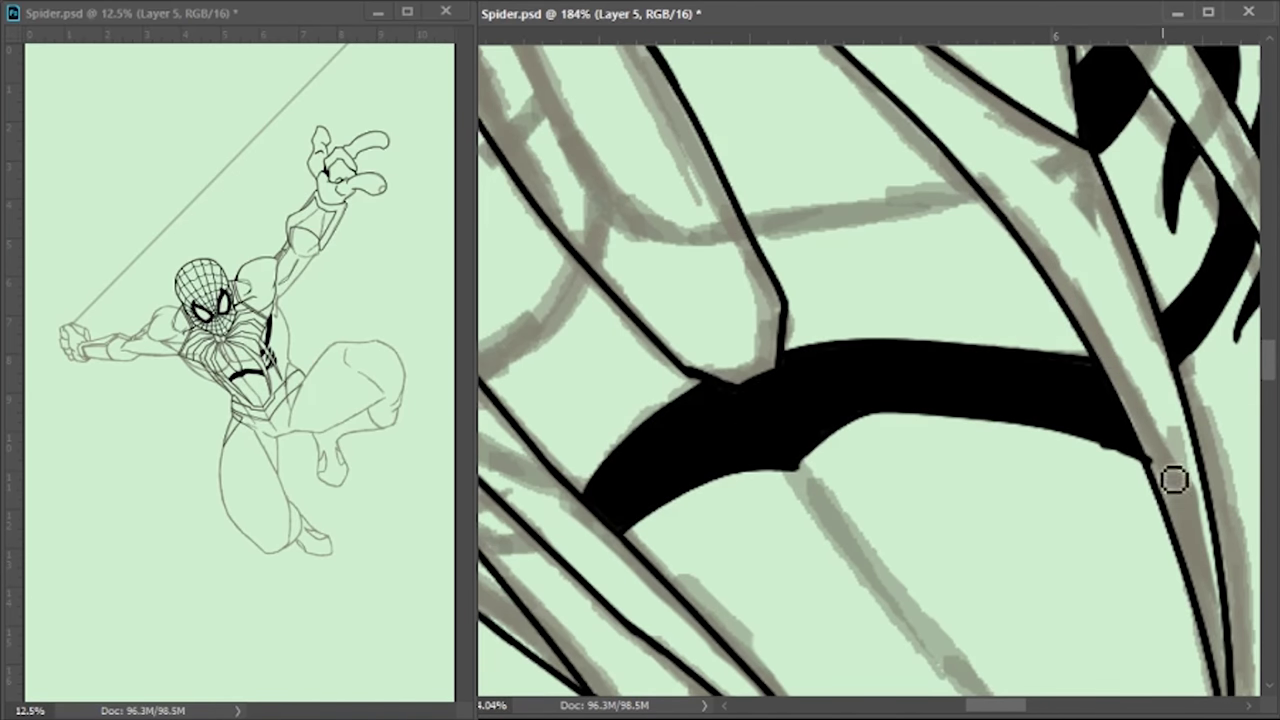
{"action": "left_click_drag", "start_coordinate": [830, 266], "coordinate": [924, 376]}
{"action": "left_click_drag", "start_coordinate": [838, 380], "coordinate": [960, 389]}
{"action": "mouse_move", "coordinate": [690, 436]}
{"action": "left_mouse_down"}
{"action": "mouse_move", "coordinate": [697, 449]}
{"action": "mouse_move", "coordinate": [680, 449]}
{"action": "mouse_move", "coordinate": [600, 530]}
{"action": "left_mouse_up"}
{"action": "mouse_move", "coordinate": [851, 371]}
{"action": "left_mouse_down"}
{"action": "mouse_move", "coordinate": [1060, 348]}
{"action": "mouse_move", "coordinate": [845, 376]}
{"action": "mouse_move", "coordinate": [1217, 380]}
{"action": "left_mouse_up"}
Ink thin strokes along the torso and thicken them into a black wedge under the arm
{"action": "mouse_move", "coordinate": [760, 265]}
{"action": "left_mouse_down"}
{"action": "mouse_move", "coordinate": [885, 383]}
{"action": "mouse_move", "coordinate": [775, 278]}
{"action": "mouse_move", "coordinate": [654, 251]}
{"action": "mouse_move", "coordinate": [877, 400]}
{"action": "mouse_move", "coordinate": [730, 332]}
{"action": "left_mouse_up"}
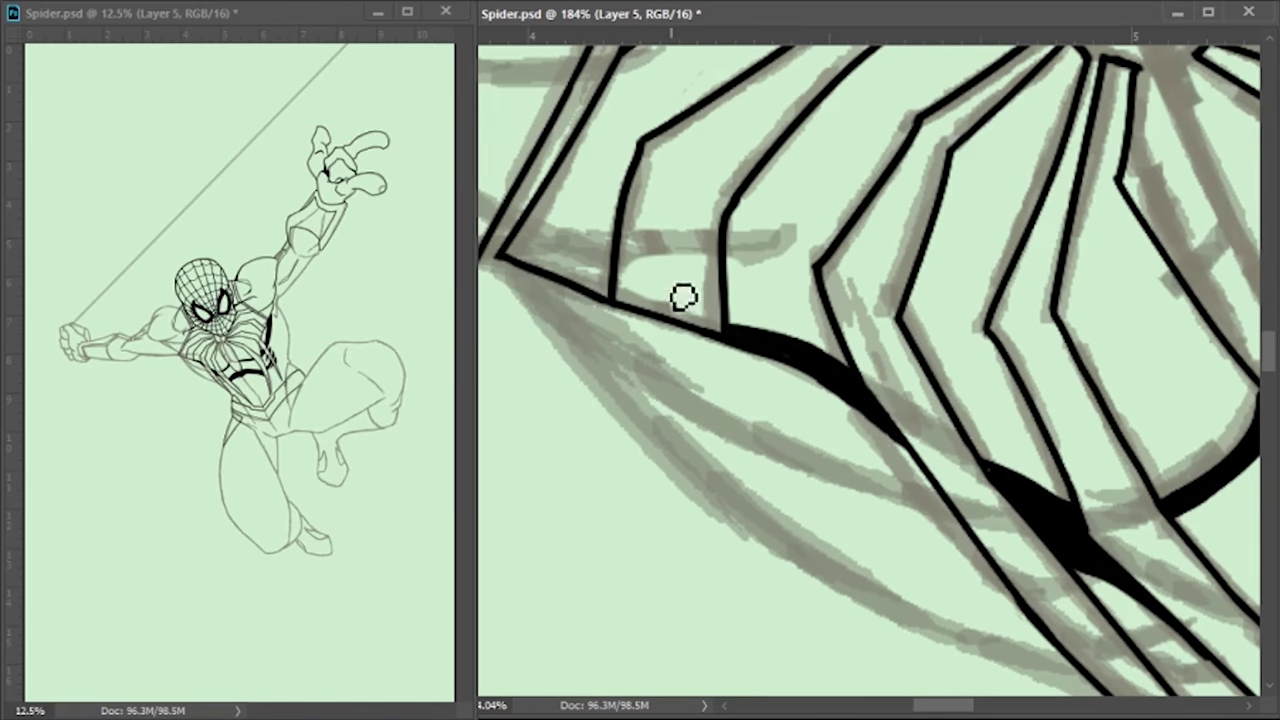
{"action": "left_click_drag", "start_coordinate": [716, 281], "coordinate": [1046, 371]}
{"action": "left_click_drag", "start_coordinate": [860, 305], "coordinate": [1138, 340]}
{"action": "mouse_move", "coordinate": [973, 352]}
{"action": "left_mouse_down"}
{"action": "mouse_move", "coordinate": [880, 363]}
{"action": "mouse_move", "coordinate": [686, 440]}
{"action": "left_mouse_up"}
{"action": "mouse_move", "coordinate": [585, 185]}
{"action": "left_mouse_down"}
{"action": "mouse_move", "coordinate": [895, 370]}
{"action": "mouse_move", "coordinate": [710, 380]}
{"action": "left_mouse_up"}
{"action": "left_click_drag", "start_coordinate": [1000, 488], "coordinate": [863, 449]}
{"action": "mouse_move", "coordinate": [960, 488]}
{"action": "left_mouse_down"}
{"action": "mouse_move", "coordinate": [648, 340]}
{"action": "mouse_move", "coordinate": [1034, 352]}
{"action": "left_mouse_up"}
Fill the shoulder wedge solid black with the Magic Wand, then deselect
{"action": "left_click", "coordinate": [733, 368]}
{"action": "key", "text": "alt+BackSpace"}
{"action": "key", "text": "ctrl+d"}
{"action": "key", "text": "b"}
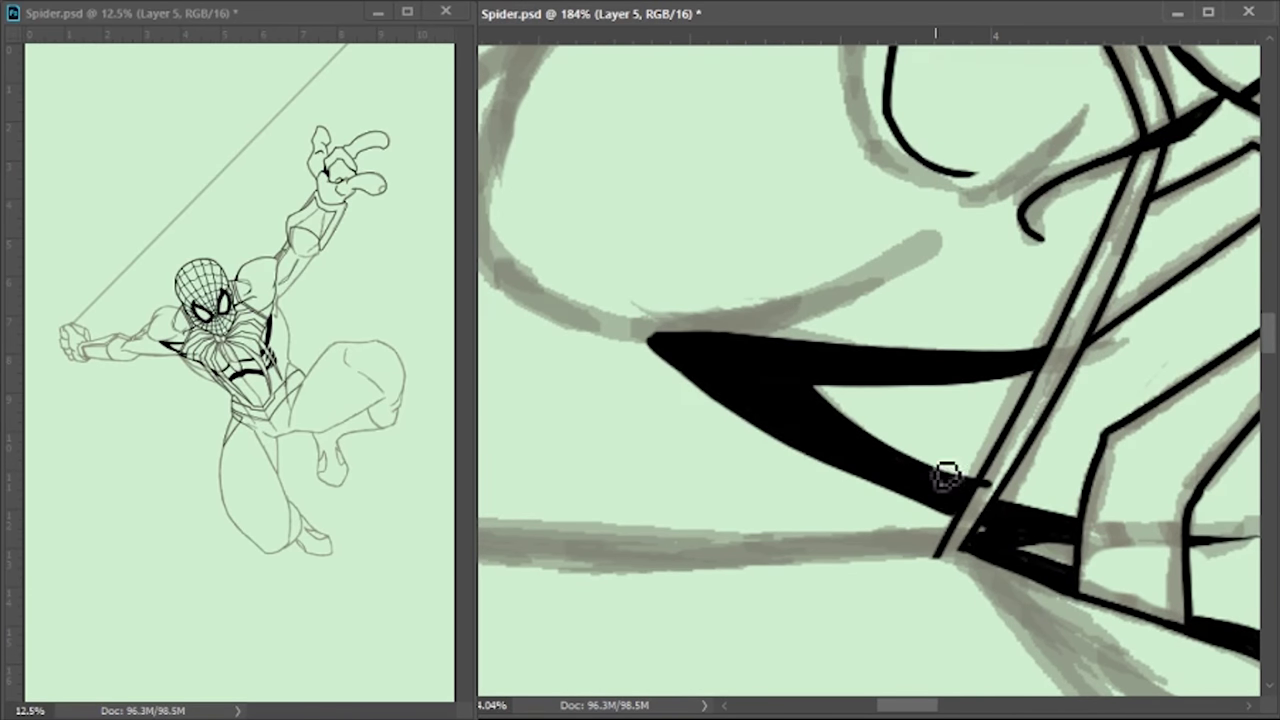
Ink curved strokes along the wedge edges and fill the grey bands solid black
{"action": "left_click_drag", "start_coordinate": [670, 333], "coordinate": [711, 409]}
{"action": "mouse_move", "coordinate": [806, 136]}
{"action": "left_mouse_down"}
{"action": "mouse_move", "coordinate": [629, 386]}
{"action": "mouse_move", "coordinate": [660, 441]}
{"action": "left_mouse_up"}
{"action": "mouse_move", "coordinate": [852, 266]}
{"action": "left_mouse_down"}
{"action": "mouse_move", "coordinate": [697, 383]}
{"action": "mouse_move", "coordinate": [620, 520]}
{"action": "mouse_move", "coordinate": [600, 509]}
{"action": "mouse_move", "coordinate": [557, 199]}
{"action": "left_mouse_up"}
{"action": "mouse_move", "coordinate": [716, 373]}
{"action": "left_mouse_down"}
{"action": "mouse_move", "coordinate": [866, 351]}
{"action": "mouse_move", "coordinate": [950, 310]}
{"action": "left_mouse_up"}
{"action": "mouse_move", "coordinate": [666, 200]}
{"action": "left_mouse_down"}
{"action": "mouse_move", "coordinate": [794, 286]}
{"action": "mouse_move", "coordinate": [1160, 235]}
{"action": "mouse_move", "coordinate": [883, 229]}
{"action": "mouse_move", "coordinate": [725, 440]}
{"action": "left_mouse_up"}
{"action": "left_click_drag", "start_coordinate": [824, 340], "coordinate": [986, 309]}
{"action": "mouse_move", "coordinate": [1078, 460]}
{"action": "left_mouse_down"}
{"action": "mouse_move", "coordinate": [818, 420]}
{"action": "mouse_move", "coordinate": [888, 231]}
{"action": "left_mouse_up"}
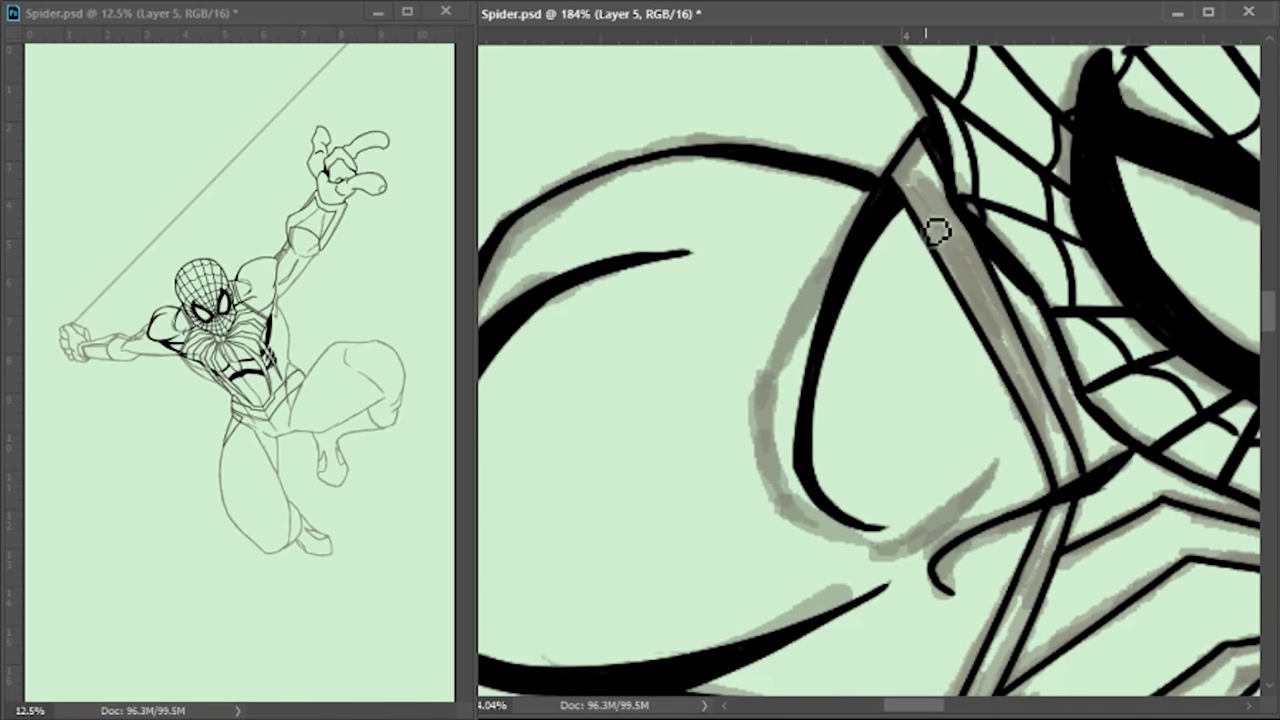
{"action": "left_click_drag", "start_coordinate": [902, 148], "coordinate": [1055, 435]}
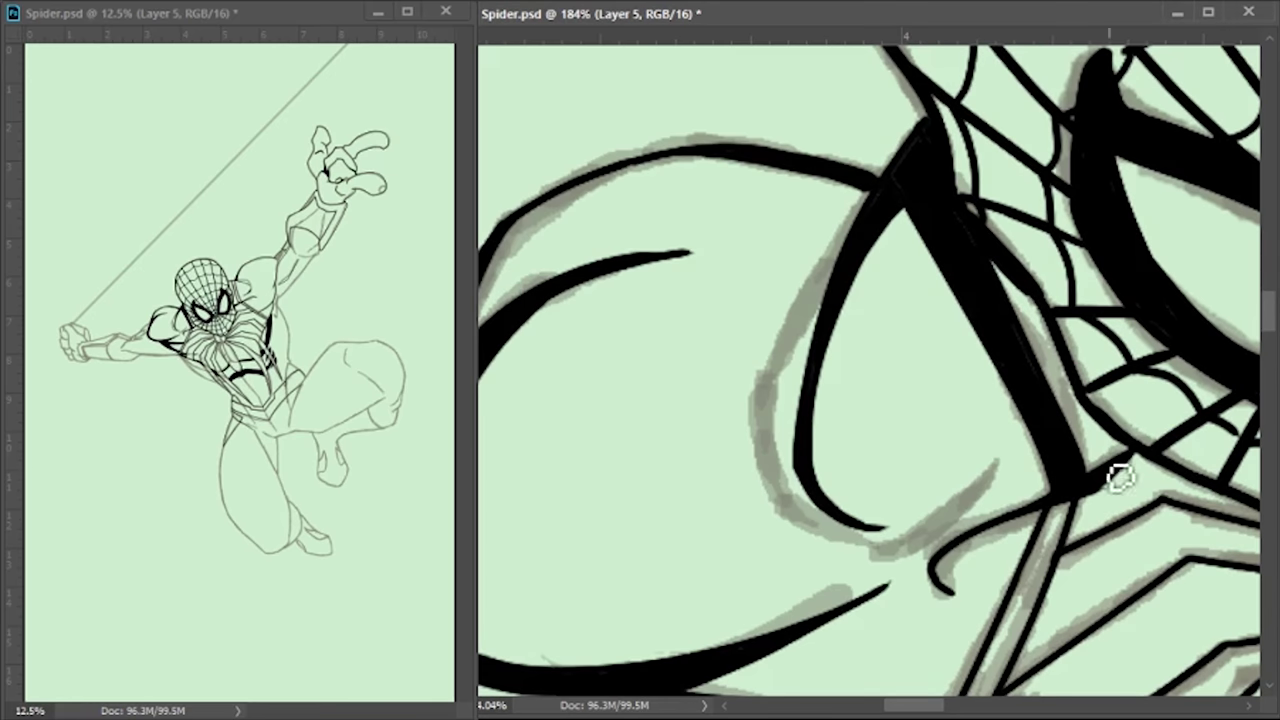
{"action": "scroll", "coordinate": [1005, 465], "scroll_direction": "down", "scroll_amount": 3}
{"action": "left_click_drag", "start_coordinate": [1095, 282], "coordinate": [898, 660]}
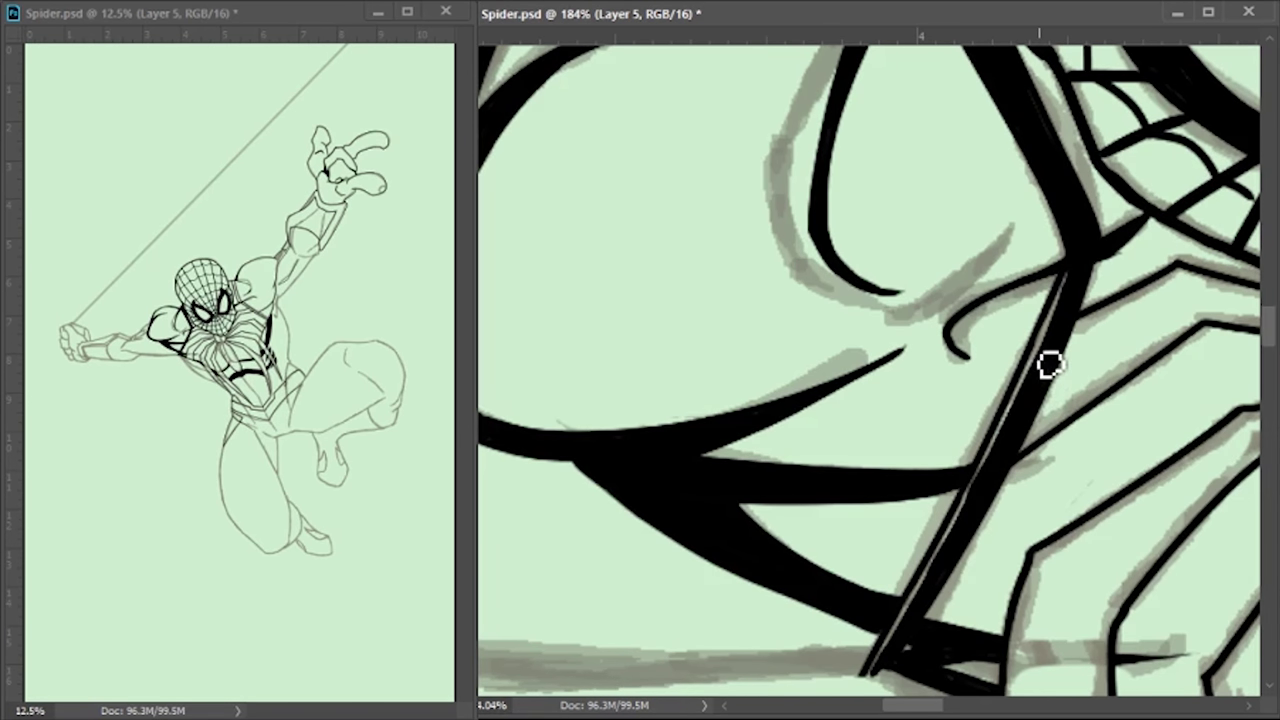
Thicken the ink along the mask's right and lower edges
{"action": "mouse_move", "coordinate": [1050, 365]}
{"action": "left_mouse_down"}
{"action": "mouse_move", "coordinate": [1017, 294]}
{"action": "mouse_move", "coordinate": [749, 369]}
{"action": "left_mouse_up"}
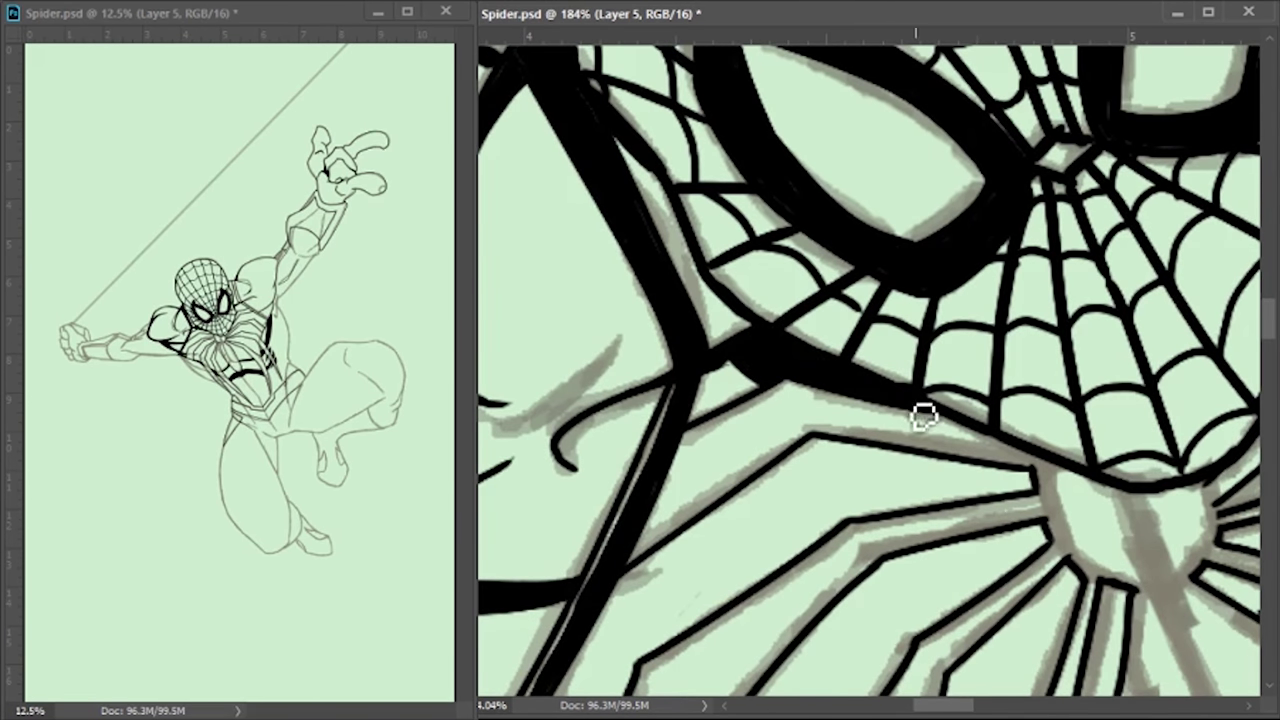
{"action": "left_click_drag", "start_coordinate": [968, 468], "coordinate": [836, 440]}
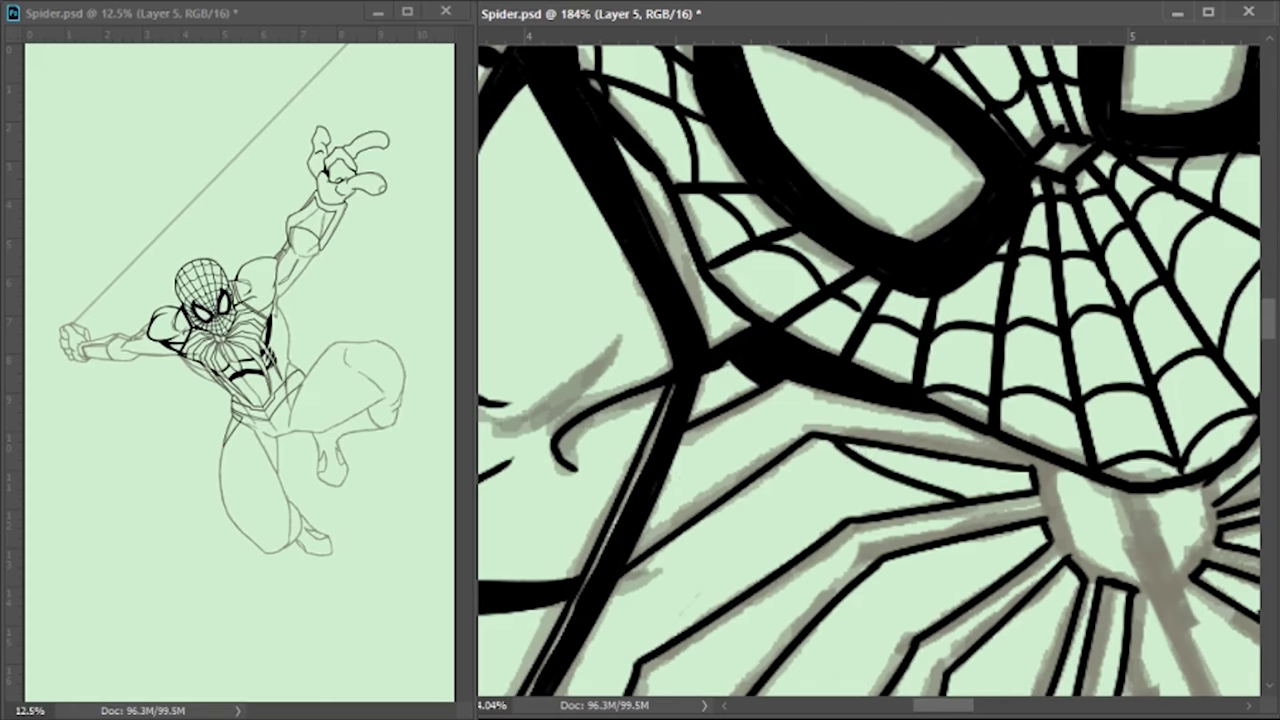
{"action": "key", "text": "ctrl+z"}
{"action": "left_click_drag", "start_coordinate": [1030, 466], "coordinate": [845, 438]}
{"action": "scroll", "coordinate": [1000, 370], "scroll_direction": "right", "scroll_amount": 5}
{"action": "mouse_move", "coordinate": [1000, 370]}
{"action": "left_mouse_down"}
{"action": "mouse_move", "coordinate": [894, 514]}
{"action": "mouse_move", "coordinate": [718, 500]}
{"action": "mouse_move", "coordinate": [808, 537]}
{"action": "mouse_move", "coordinate": [877, 513]}
{"action": "left_mouse_up"}
{"action": "scroll", "coordinate": [810, 548], "scroll_direction": "left", "scroll_amount": 5}
{"action": "mouse_move", "coordinate": [794, 443]}
{"action": "left_mouse_down"}
{"action": "mouse_move", "coordinate": [966, 486]}
{"action": "mouse_move", "coordinate": [992, 505]}
{"action": "left_mouse_up"}
{"action": "scroll", "coordinate": [925, 428], "scroll_direction": "right", "scroll_amount": 6}
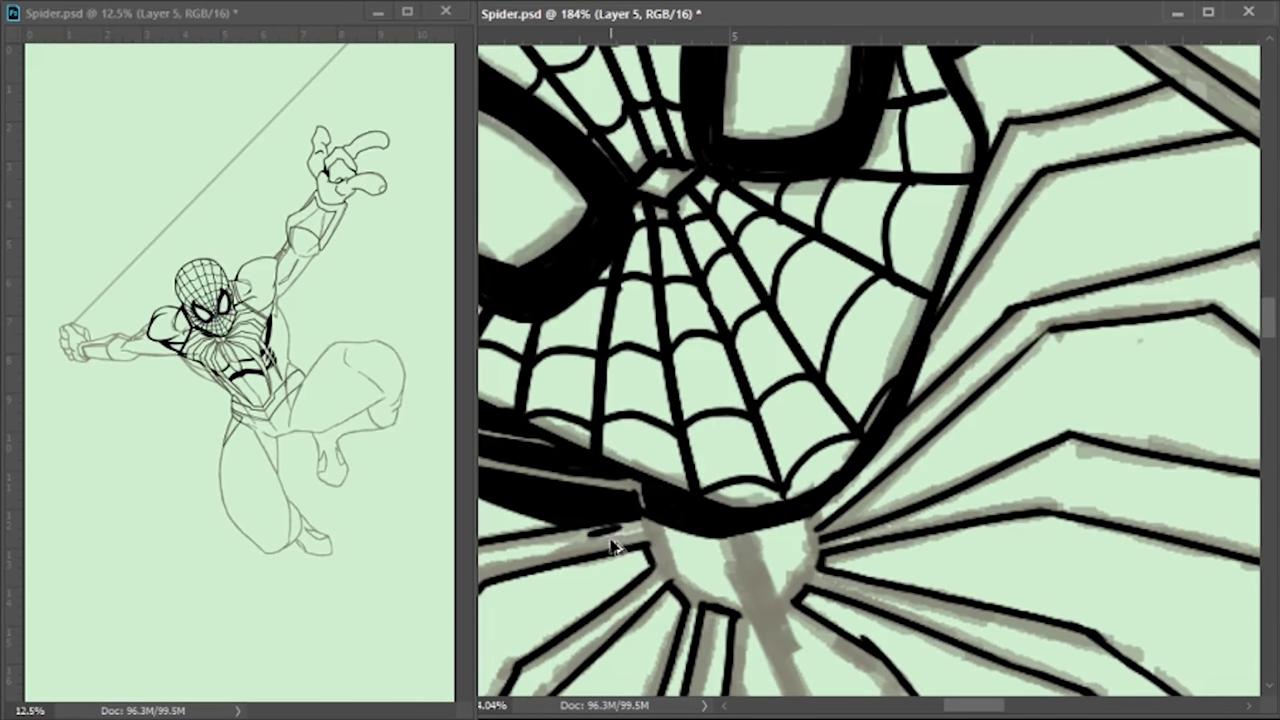
{"action": "mouse_move", "coordinate": [618, 551]}
{"action": "left_mouse_down"}
{"action": "mouse_move", "coordinate": [749, 549]}
{"action": "mouse_move", "coordinate": [732, 548]}
{"action": "left_mouse_up"}
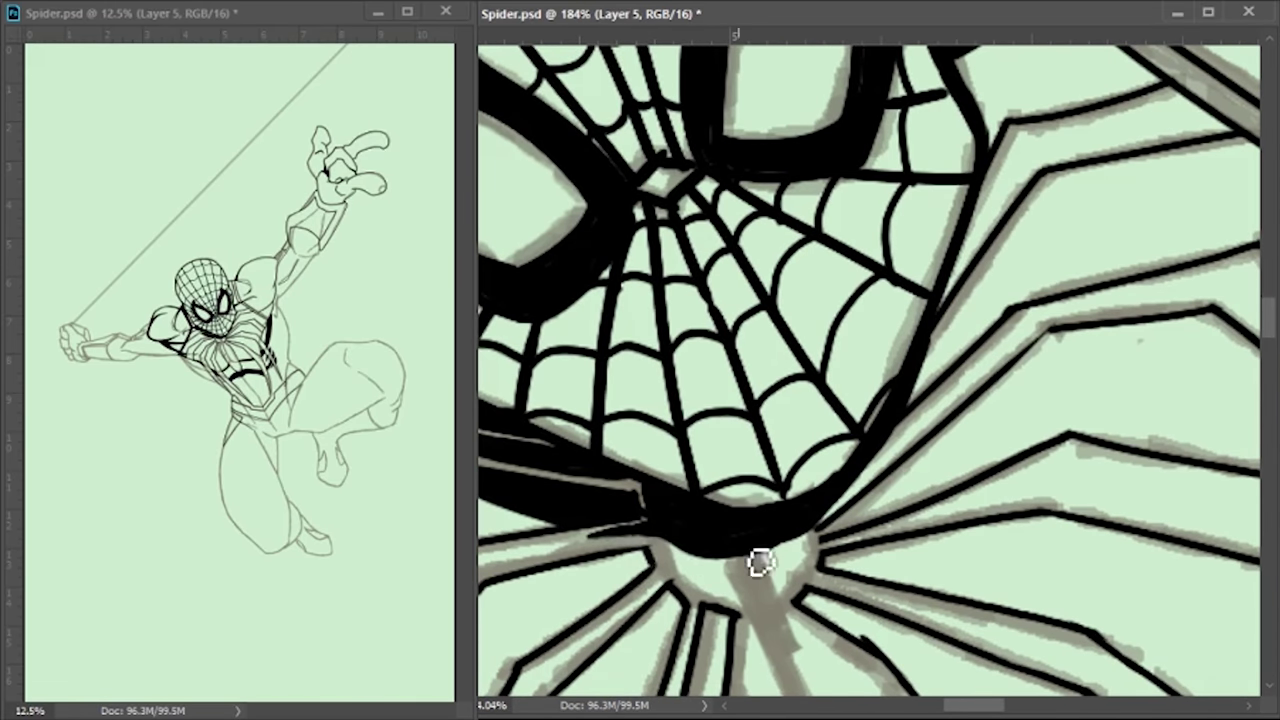
Ink tapered strokes along the neck and the vertical neck line
{"action": "scroll", "coordinate": [838, 403], "scroll_direction": "down", "scroll_amount": 5}
{"action": "left_click_drag", "start_coordinate": [930, 305], "coordinate": [690, 430]}
{"action": "left_click_drag", "start_coordinate": [930, 250], "coordinate": [710, 420]}
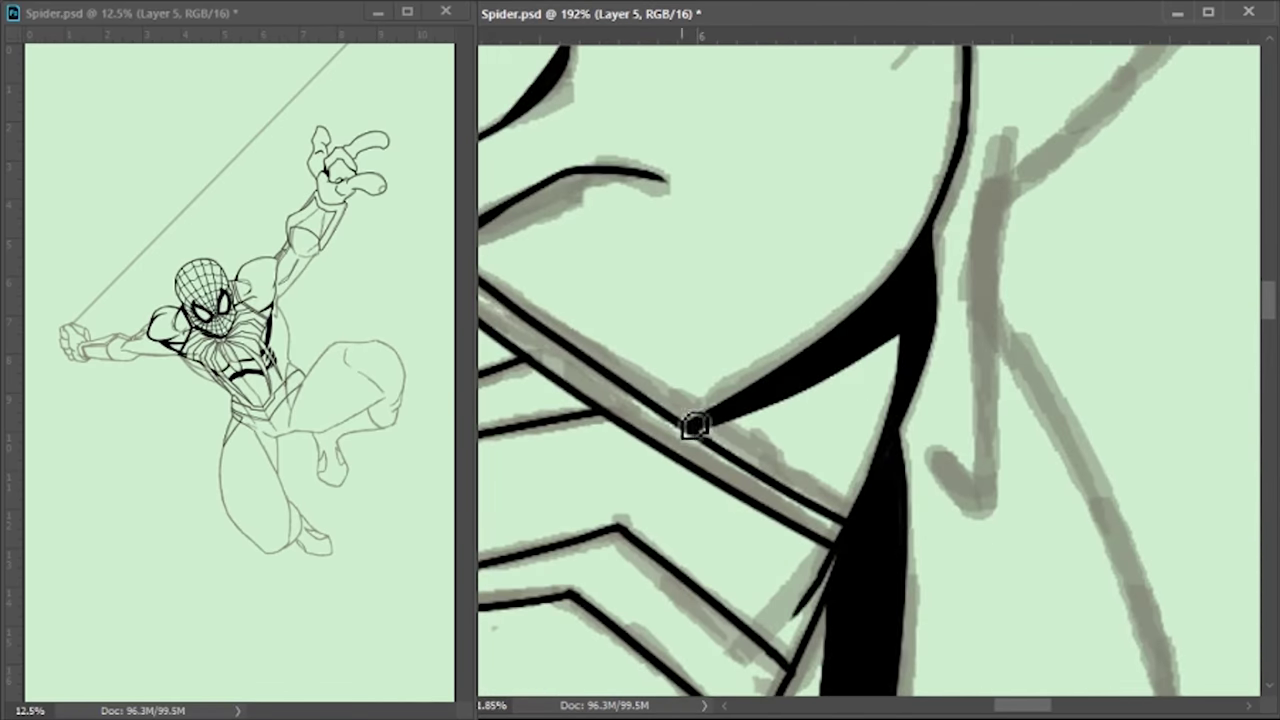
{"action": "scroll", "coordinate": [743, 400], "scroll_direction": "up", "scroll_amount": 5}
{"action": "left_click_drag", "start_coordinate": [866, 166], "coordinate": [691, 337]}
{"action": "left_click_drag", "start_coordinate": [905, 138], "coordinate": [731, 297]}
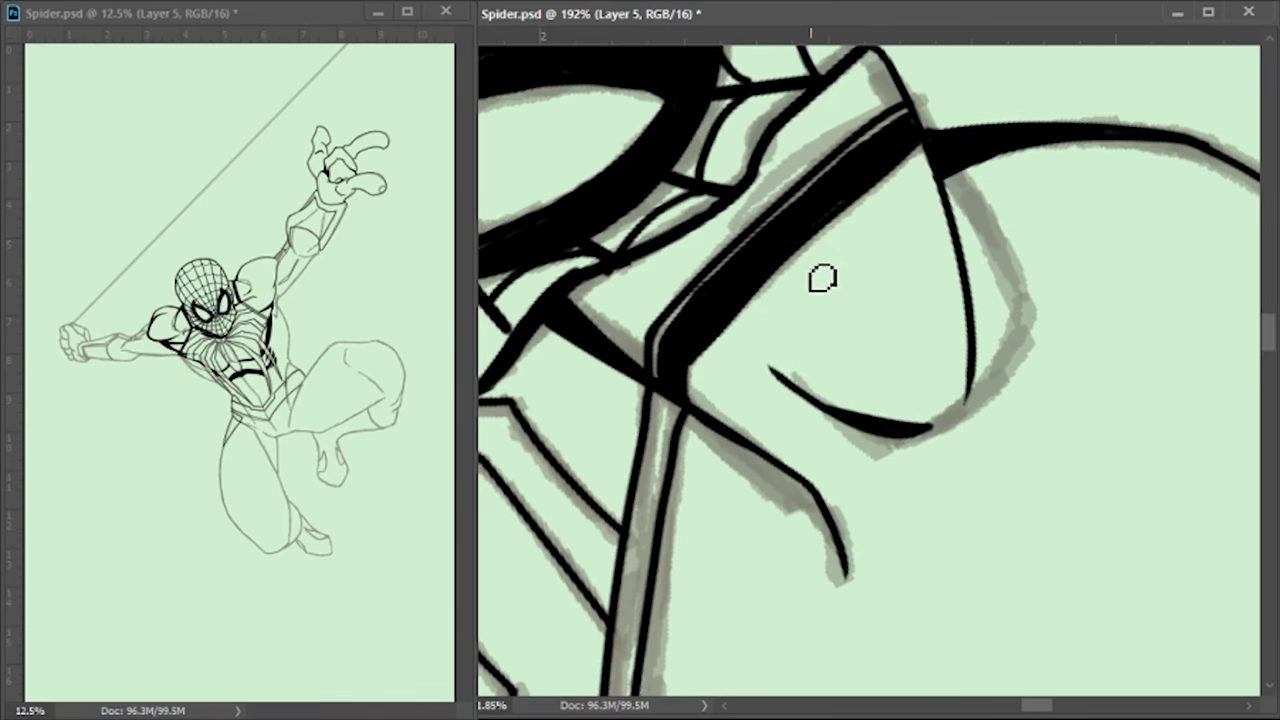
{"action": "scroll", "coordinate": [760, 300], "scroll_direction": "down", "scroll_amount": 5}
{"action": "left_click_drag", "start_coordinate": [770, 335], "coordinate": [803, 183]}
{"action": "mouse_move", "coordinate": [820, 58]}
{"action": "left_mouse_down"}
{"action": "mouse_move", "coordinate": [803, 177]}
{"action": "mouse_move", "coordinate": [829, 189]}
{"action": "left_mouse_up"}
{"action": "scroll", "coordinate": [805, 180], "scroll_direction": "down", "scroll_amount": 3}
Finish inking the vertical neck line
{"action": "left_click_drag", "start_coordinate": [790, 404], "coordinate": [777, 530]}
{"action": "scroll", "coordinate": [800, 400], "scroll_direction": "down", "scroll_amount": 10}
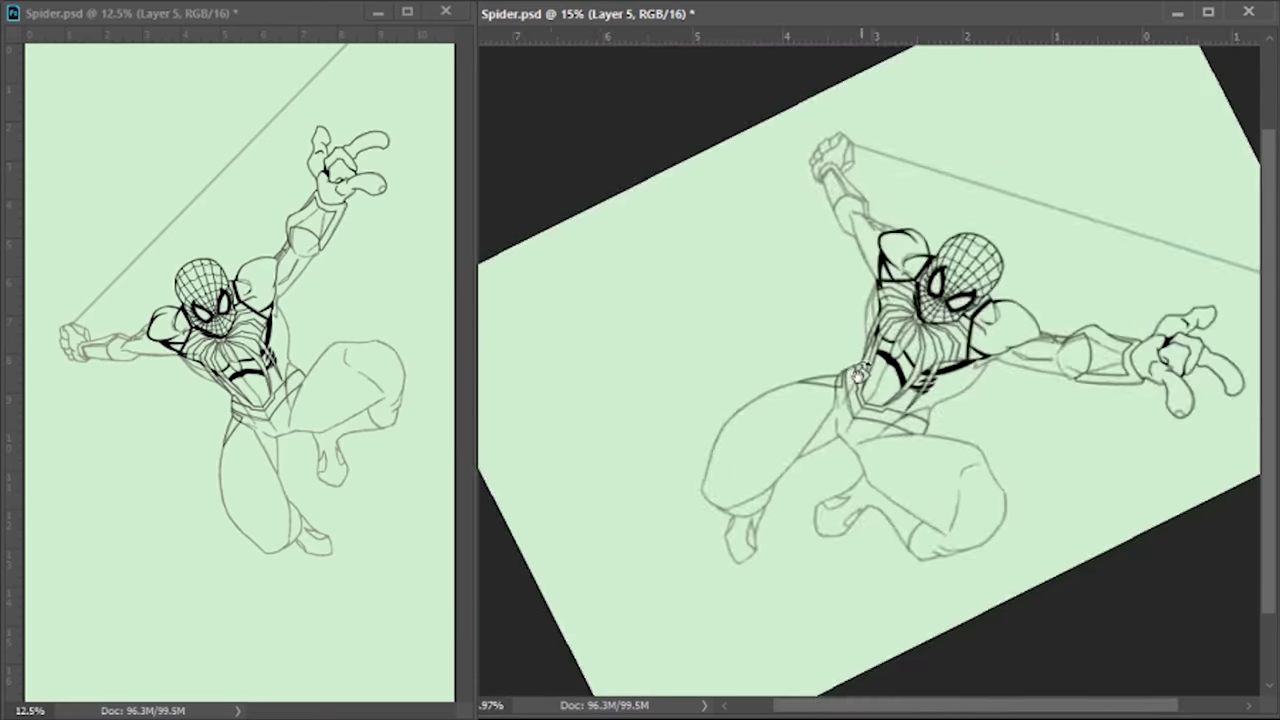
{"action": "scroll", "coordinate": [829, 371], "scroll_direction": "up", "scroll_amount": 7}
{"action": "scroll", "coordinate": [902, 224], "scroll_direction": "up", "scroll_amount": 3}
Ink a small leaf-shaped black accent and fill it in
{"action": "left_click_drag", "start_coordinate": [930, 312], "coordinate": [886, 380]}
{"action": "left_click_drag", "start_coordinate": [905, 335], "coordinate": [825, 414]}
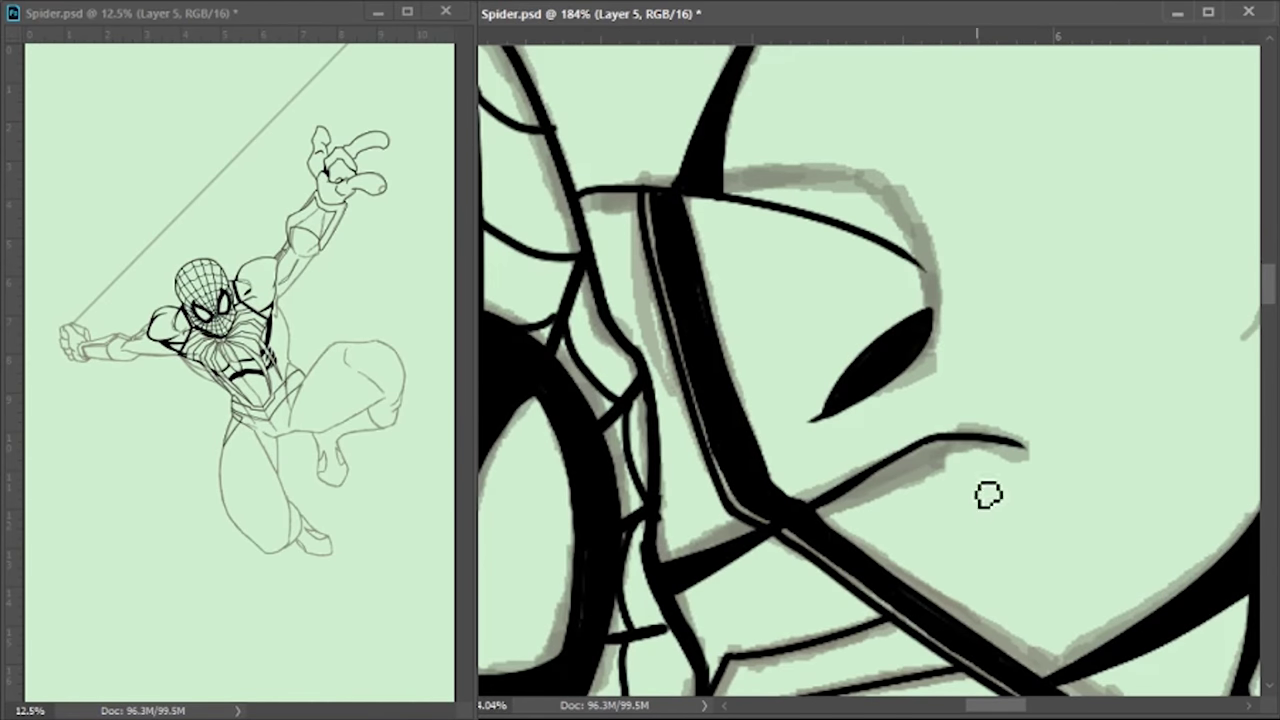
{"action": "mouse_move", "coordinate": [995, 484]}
{"action": "left_mouse_down"}
{"action": "mouse_move", "coordinate": [875, 498]}
{"action": "mouse_move", "coordinate": [943, 509]}
{"action": "left_mouse_up"}
{"action": "scroll", "coordinate": [943, 509], "scroll_direction": "down", "scroll_amount": 5}
{"action": "scroll", "coordinate": [900, 470], "scroll_direction": "up", "scroll_amount": 7}
{"action": "left_click_drag", "start_coordinate": [1025, 405], "coordinate": [857, 451]}
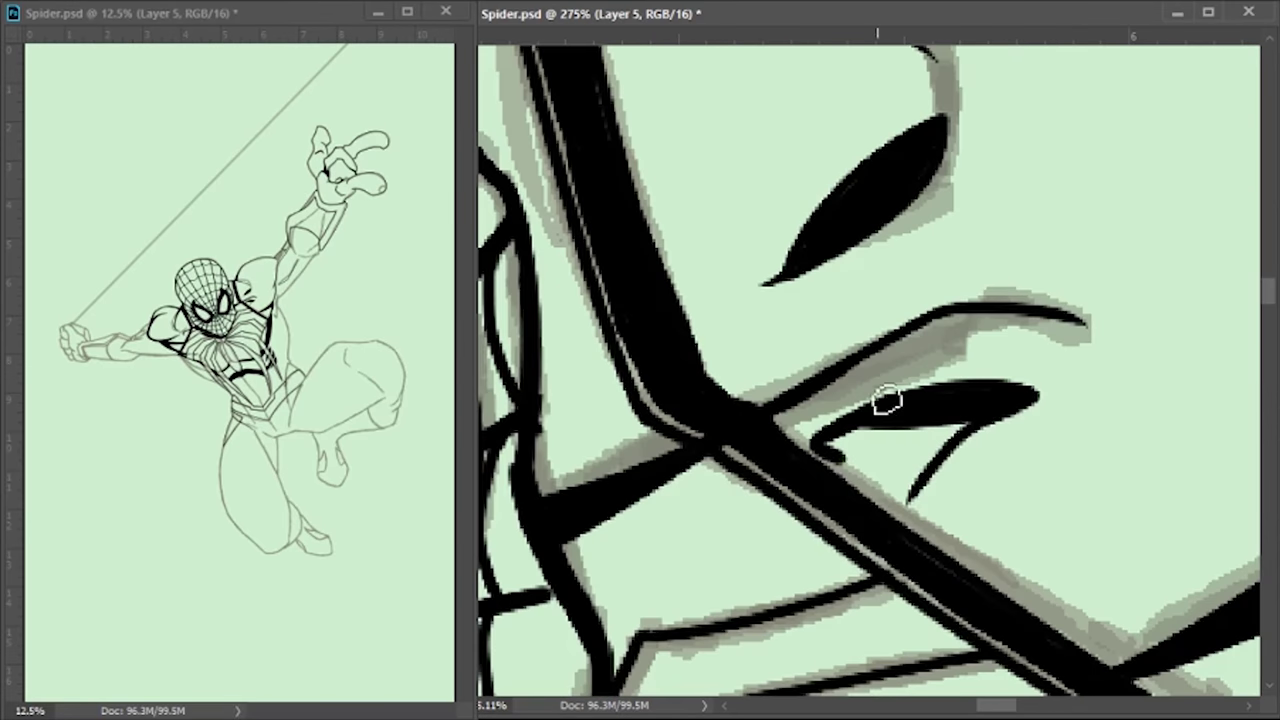
{"action": "mouse_move", "coordinate": [940, 428]}
{"action": "left_mouse_down"}
{"action": "mouse_move", "coordinate": [900, 465]}
{"action": "mouse_move", "coordinate": [910, 425]}
{"action": "left_mouse_up"}
{"action": "scroll", "coordinate": [880, 594], "scroll_direction": "down", "scroll_amount": 5}
{"action": "scroll", "coordinate": [1009, 206], "scroll_direction": "up", "scroll_amount": 7}
Add a black wedge at the wrist and fill a closed wedge along the chest line
{"action": "mouse_move", "coordinate": [1020, 180]}
{"action": "left_mouse_down"}
{"action": "mouse_move", "coordinate": [1009, 206]}
{"action": "mouse_move", "coordinate": [900, 280]}
{"action": "left_mouse_up"}
{"action": "left_click_drag", "start_coordinate": [1040, 236], "coordinate": [947, 549]}
{"action": "left_click_drag", "start_coordinate": [930, 215], "coordinate": [905, 415]}
{"action": "scroll", "coordinate": [766, 423], "scroll_direction": "down", "scroll_amount": 5}
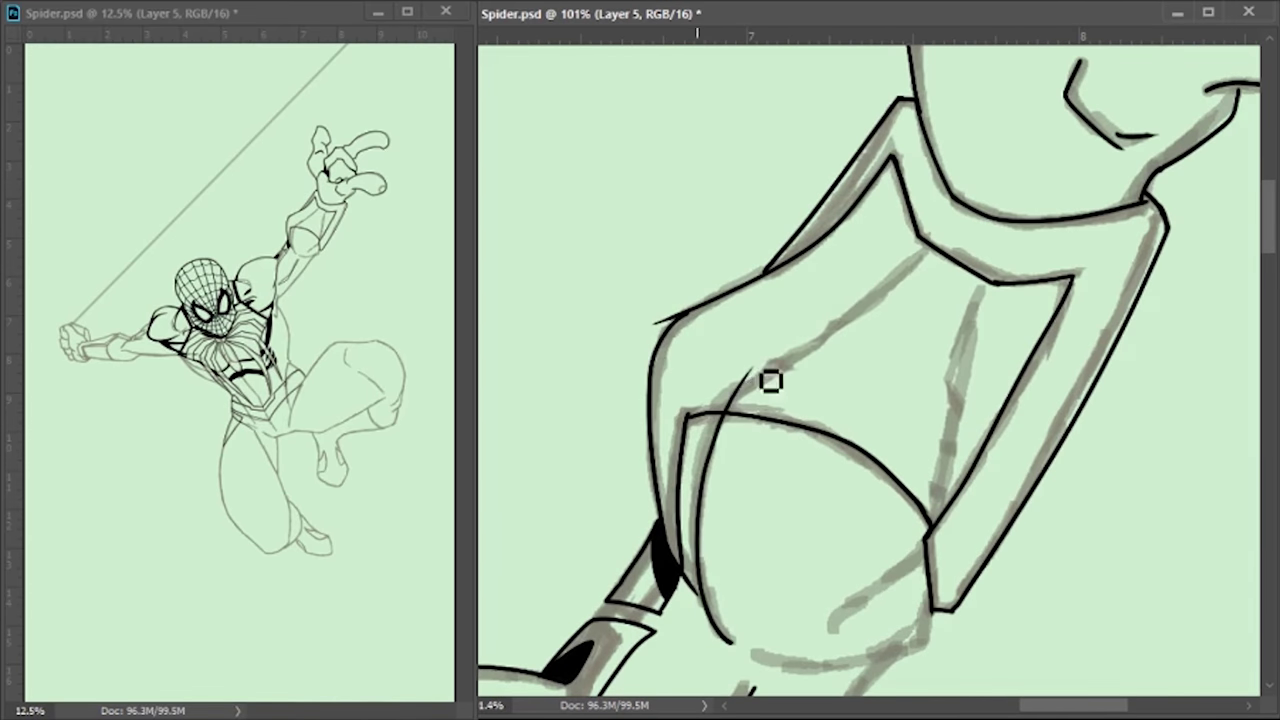
{"action": "mouse_move", "coordinate": [981, 292]}
{"action": "left_mouse_down"}
{"action": "mouse_move", "coordinate": [952, 490]}
{"action": "mouse_move", "coordinate": [826, 620]}
{"action": "mouse_move", "coordinate": [916, 395]}
{"action": "left_mouse_up"}
{"action": "mouse_move", "coordinate": [1040, 400]}
{"action": "left_mouse_down"}
{"action": "mouse_move", "coordinate": [915, 550]}
{"action": "mouse_move", "coordinate": [1040, 303]}
{"action": "left_mouse_up"}
{"action": "left_click_drag", "start_coordinate": [900, 474], "coordinate": [1003, 320]}
{"action": "mouse_move", "coordinate": [940, 240]}
{"action": "left_mouse_down"}
{"action": "mouse_move", "coordinate": [777, 489]}
{"action": "mouse_move", "coordinate": [920, 292]}
{"action": "left_mouse_up"}
{"action": "key", "text": "alt+BackSpace"}
Fill a tall shape along the leg solid black and thicken the leg's bottom hook
{"action": "scroll", "coordinate": [783, 451], "scroll_direction": "up", "scroll_amount": 3}
{"action": "mouse_move", "coordinate": [783, 451]}
{"action": "left_mouse_down"}
{"action": "mouse_move", "coordinate": [777, 563]}
{"action": "mouse_move", "coordinate": [762, 390]}
{"action": "left_mouse_up"}
{"action": "key", "text": "alt+BackSpace"}
{"action": "left_click_drag", "start_coordinate": [747, 525], "coordinate": [766, 657]}
{"action": "scroll", "coordinate": [766, 600], "scroll_direction": "down", "scroll_amount": 2}
{"action": "scroll", "coordinate": [783, 429], "scroll_direction": "up", "scroll_amount": 4}
{"action": "mouse_move", "coordinate": [725, 432]}
{"action": "left_mouse_down"}
{"action": "mouse_move", "coordinate": [820, 337]}
{"action": "mouse_move", "coordinate": [762, 420]}
{"action": "left_mouse_up"}
Fill the raised arm's panel and an adjacent strip solid black
{"action": "scroll", "coordinate": [809, 266], "scroll_direction": "up", "scroll_amount": 5}
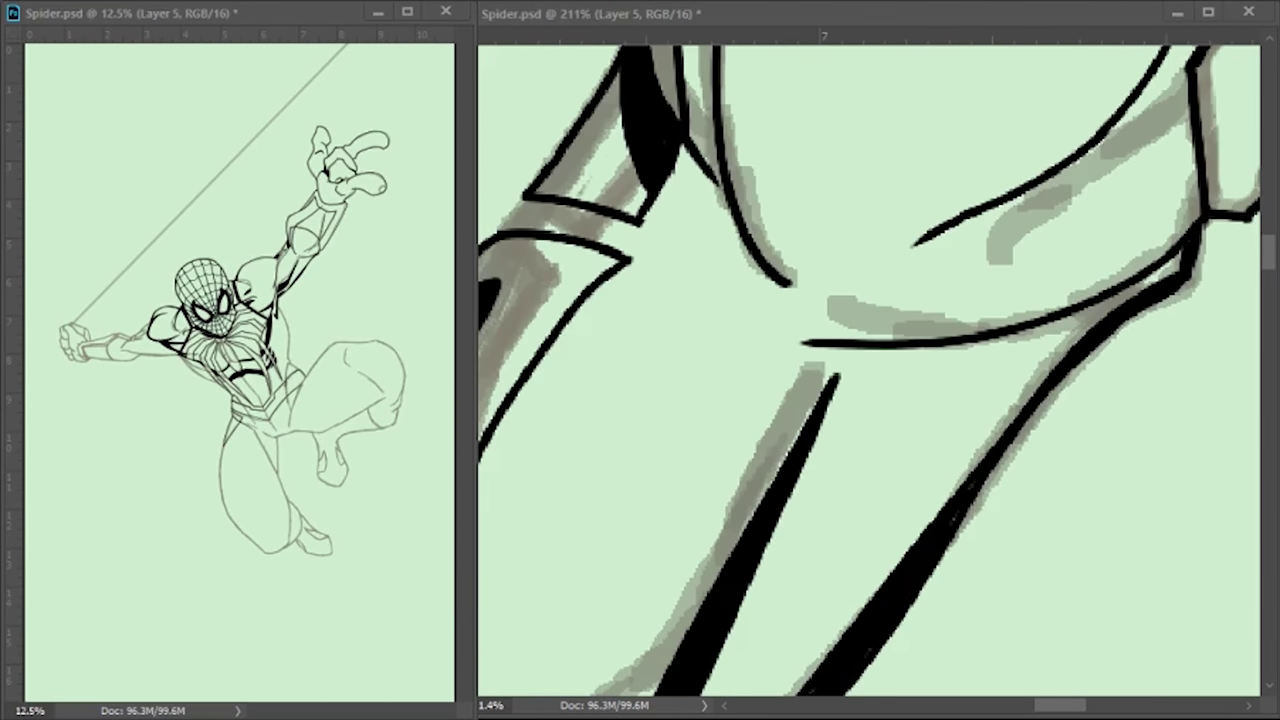
{"action": "left_click_drag", "start_coordinate": [1171, 277], "coordinate": [1114, 334]}
{"action": "scroll", "coordinate": [1114, 334], "scroll_direction": "up", "scroll_amount": 3}
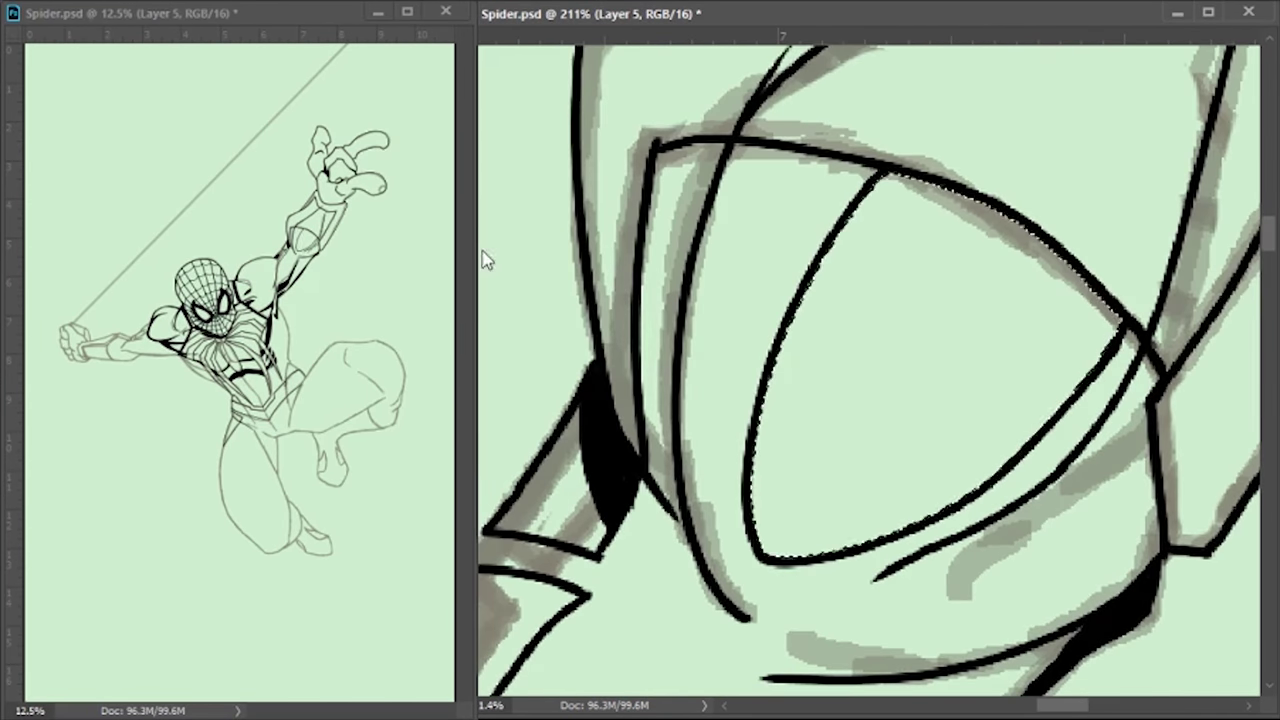
{"action": "key", "text": "alt+BackSpace"}
{"action": "key", "text": "ctrl+d"}
{"action": "key", "text": "alt+BackSpace"}
{"action": "key", "text": "ctrl+d"}
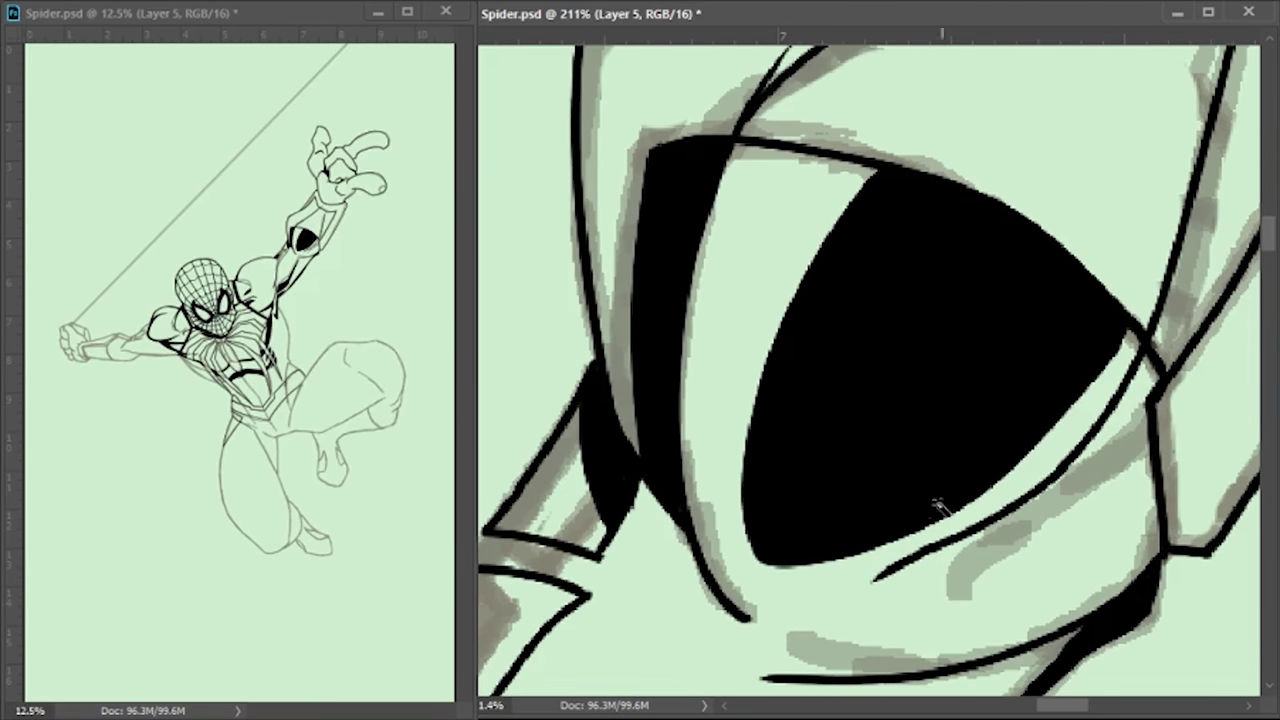
Fill the lower-right white strip black, then brush a curved line and V-shaped stroke
{"action": "mouse_move", "coordinate": [790, 655]}
{"action": "left_mouse_down"}
{"action": "mouse_move", "coordinate": [1130, 605]}
{"action": "mouse_move", "coordinate": [1155, 360]}
{"action": "mouse_move", "coordinate": [795, 650]}
{"action": "left_mouse_up"}
{"action": "key", "text": "alt+BackSpace"}
{"action": "key", "text": "ctrl+d"}
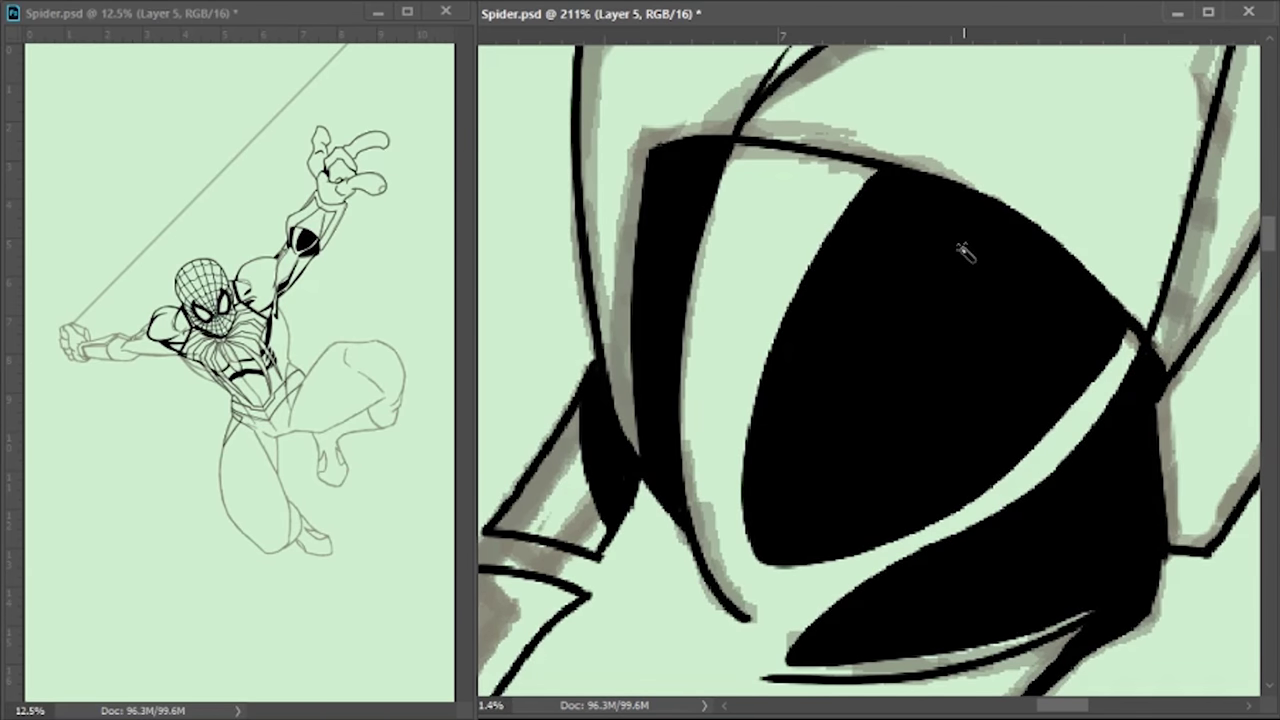
{"action": "key", "text": "b"}
{"action": "scroll", "coordinate": [900, 300], "scroll_direction": "up", "scroll_amount": 5}
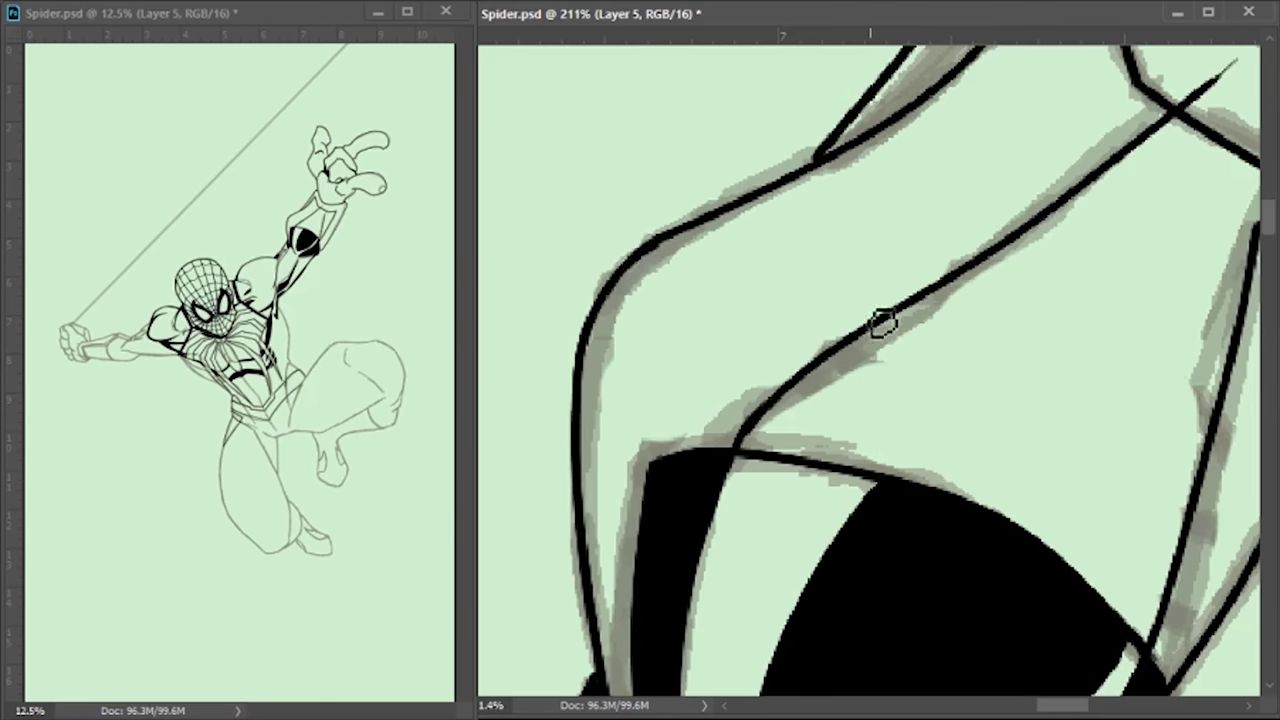
{"action": "scroll", "coordinate": [1037, 280], "scroll_direction": "down", "scroll_amount": 3}
{"action": "mouse_move", "coordinate": [862, 190]}
{"action": "left_mouse_down"}
{"action": "mouse_move", "coordinate": [837, 340]}
{"action": "mouse_move", "coordinate": [1041, 303]}
{"action": "left_mouse_up"}
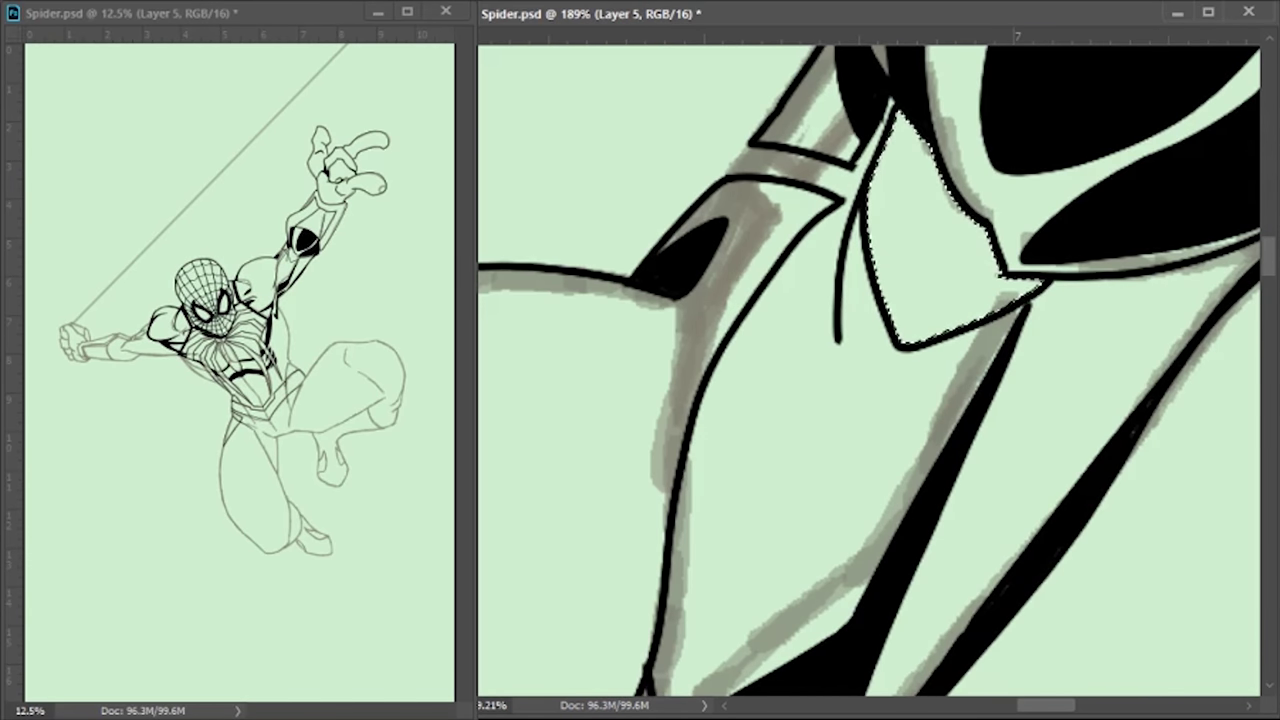
Fill the outlined shape black and zoom in on the chest area
{"action": "key", "text": "alt+BackSpace"}
{"action": "key", "text": "ctrl+d"}
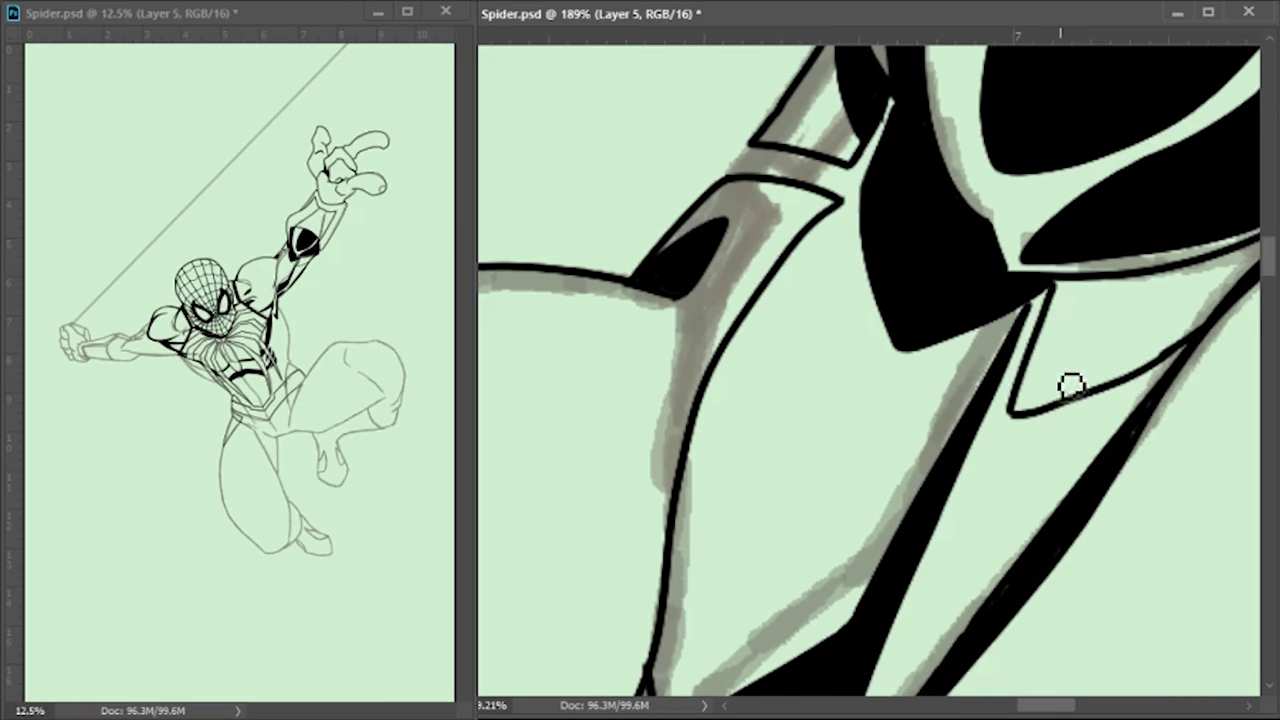
{"action": "scroll", "coordinate": [1037, 366], "scroll_direction": "down", "scroll_amount": 3}
{"action": "scroll", "coordinate": [1037, 366], "scroll_direction": "down", "scroll_amount": 3}
{"action": "key", "text": "ctrl+minus"}
{"action": "key", "text": "ctrl+minus"}
{"action": "key", "text": "ctrl+minus"}
{"action": "key", "text": "ctrl+minus"}
{"action": "left_click_drag", "start_coordinate": [717, 535], "coordinate": [887, 307]}
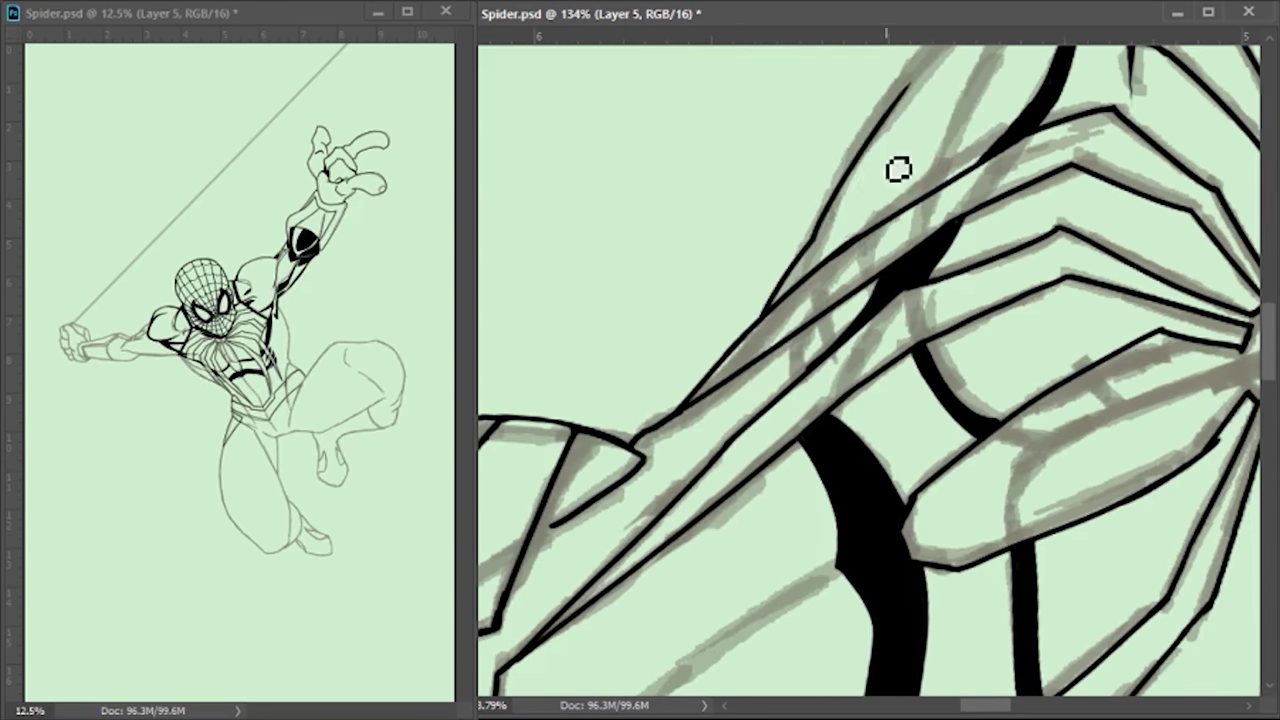
{"action": "scroll", "coordinate": [843, 263], "scroll_direction": "up", "scroll_amount": 3}
{"action": "scroll", "coordinate": [743, 420], "scroll_direction": "right", "scroll_amount": 2}
Thicken the chest contours and fill the lassoed ellipse on the chest black
{"action": "left_click_drag", "start_coordinate": [1018, 92], "coordinate": [815, 410]}
{"action": "left_click_drag", "start_coordinate": [890, 242], "coordinate": [725, 485]}
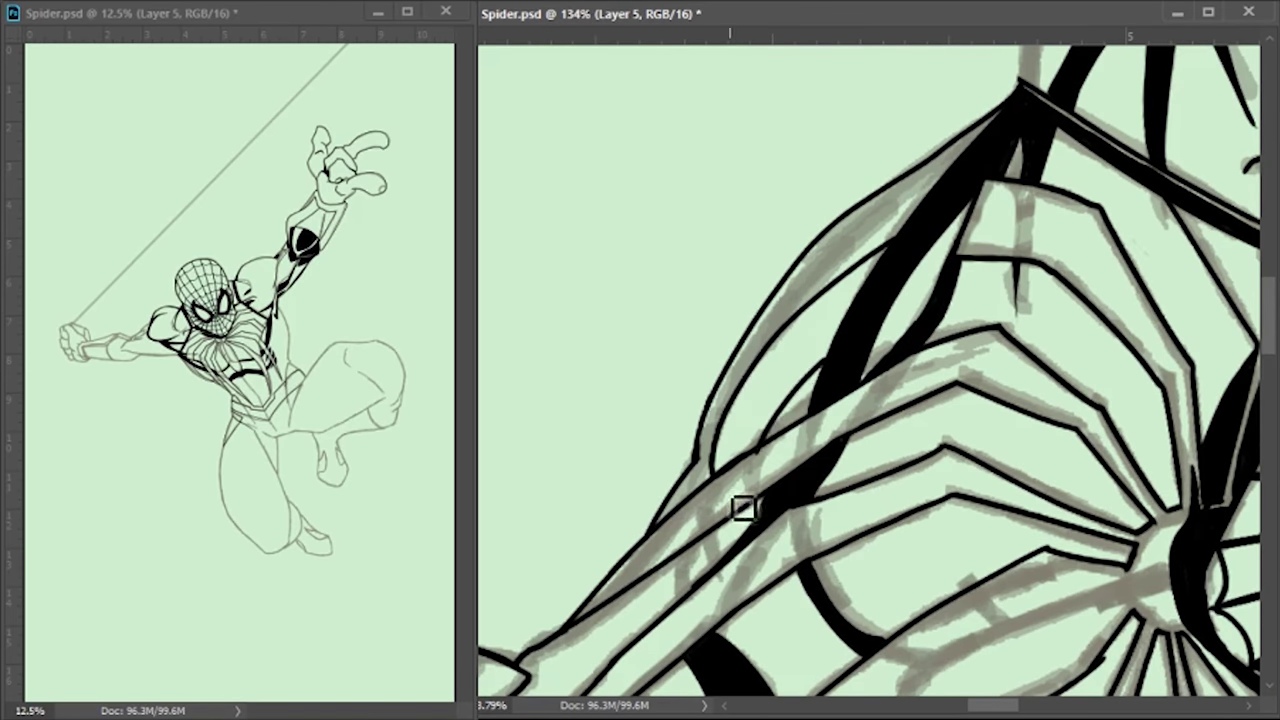
{"action": "left_click_drag", "start_coordinate": [1000, 112], "coordinate": [706, 480]}
{"action": "scroll", "coordinate": [706, 480], "scroll_direction": "down", "scroll_amount": 5}
{"action": "mouse_move", "coordinate": [863, 206]}
{"action": "left_mouse_down"}
{"action": "mouse_move", "coordinate": [769, 203]}
{"action": "mouse_move", "coordinate": [689, 275]}
{"action": "left_mouse_up"}
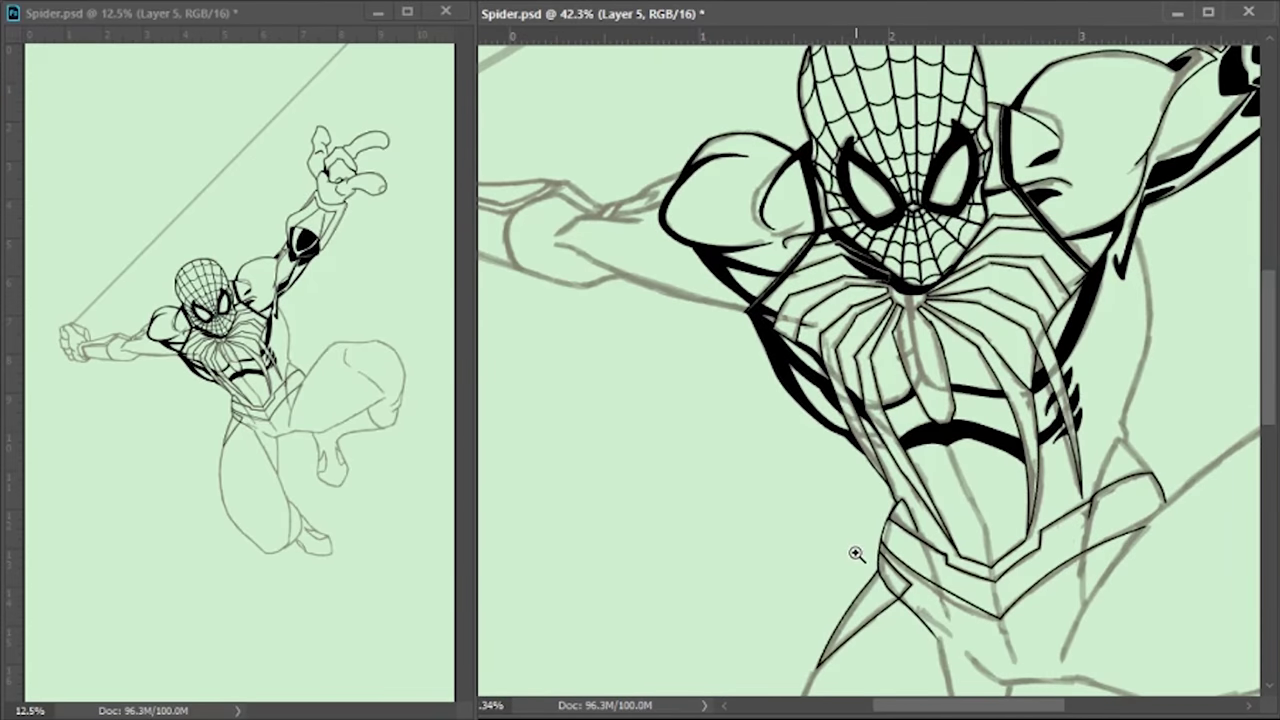
{"action": "left_click_drag", "start_coordinate": [856, 553], "coordinate": [901, 487]}
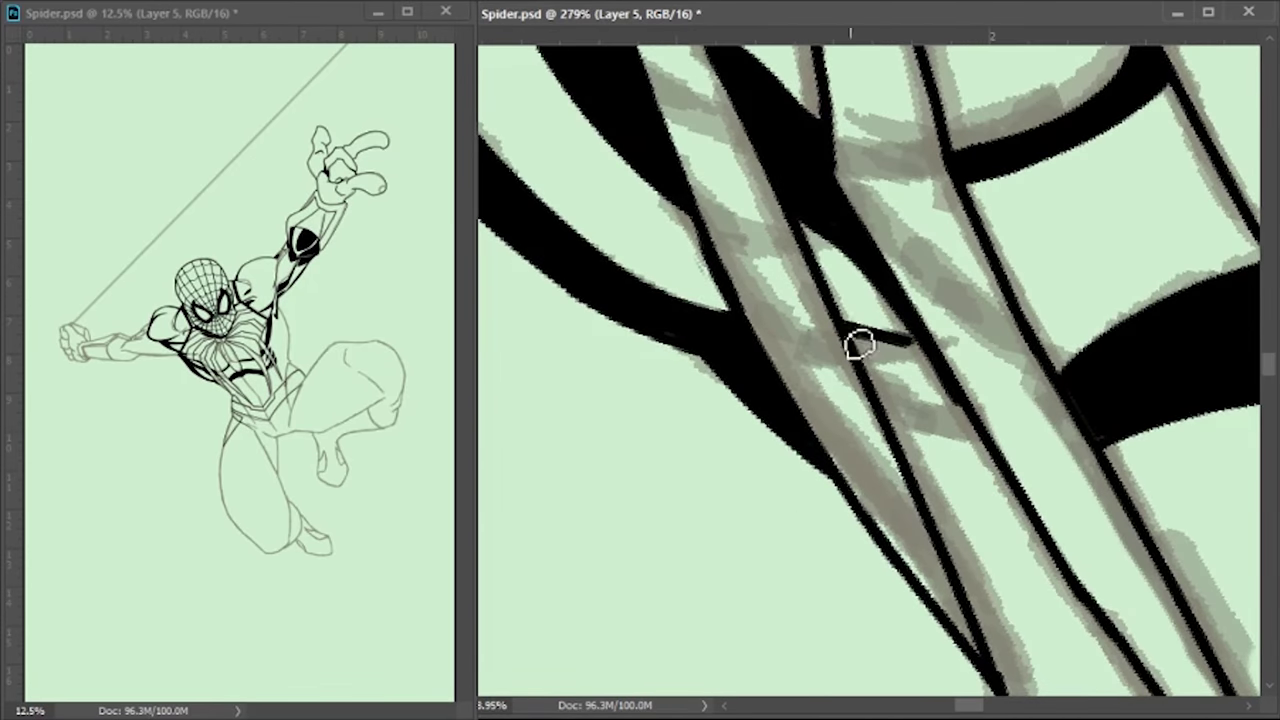
{"action": "mouse_move", "coordinate": [863, 338]}
{"action": "left_mouse_down"}
{"action": "mouse_move", "coordinate": [871, 349]}
{"action": "mouse_move", "coordinate": [700, 277]}
{"action": "mouse_move", "coordinate": [766, 429]}
{"action": "mouse_move", "coordinate": [690, 310]}
{"action": "left_mouse_up"}
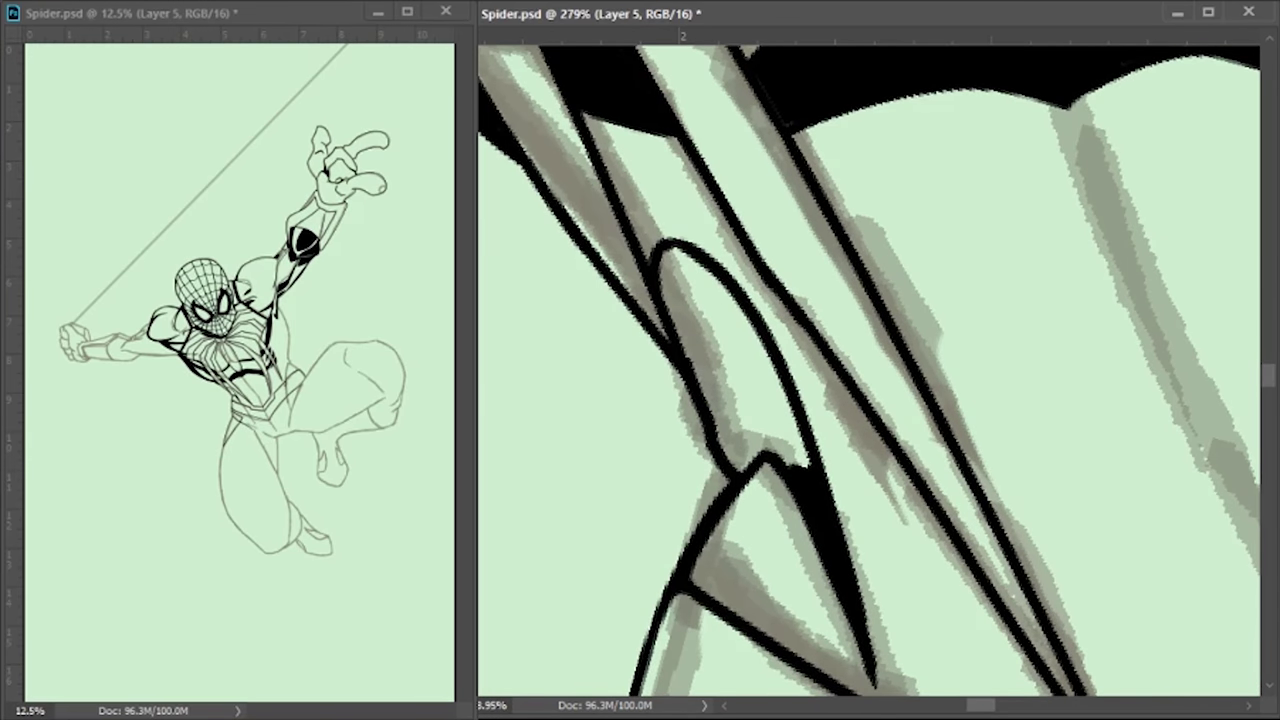
{"action": "key", "text": "alt+BackSpace"}
{"action": "mouse_move", "coordinate": [700, 650]}
{"action": "left_mouse_down"}
{"action": "mouse_move", "coordinate": [674, 317]}
{"action": "mouse_move", "coordinate": [726, 274]}
{"action": "mouse_move", "coordinate": [560, 279]}
{"action": "left_mouse_up"}
Paint out the web lines on the mask's face around the eye lenses and save
{"action": "left_click_drag", "start_coordinate": [857, 290], "coordinate": [940, 290]}
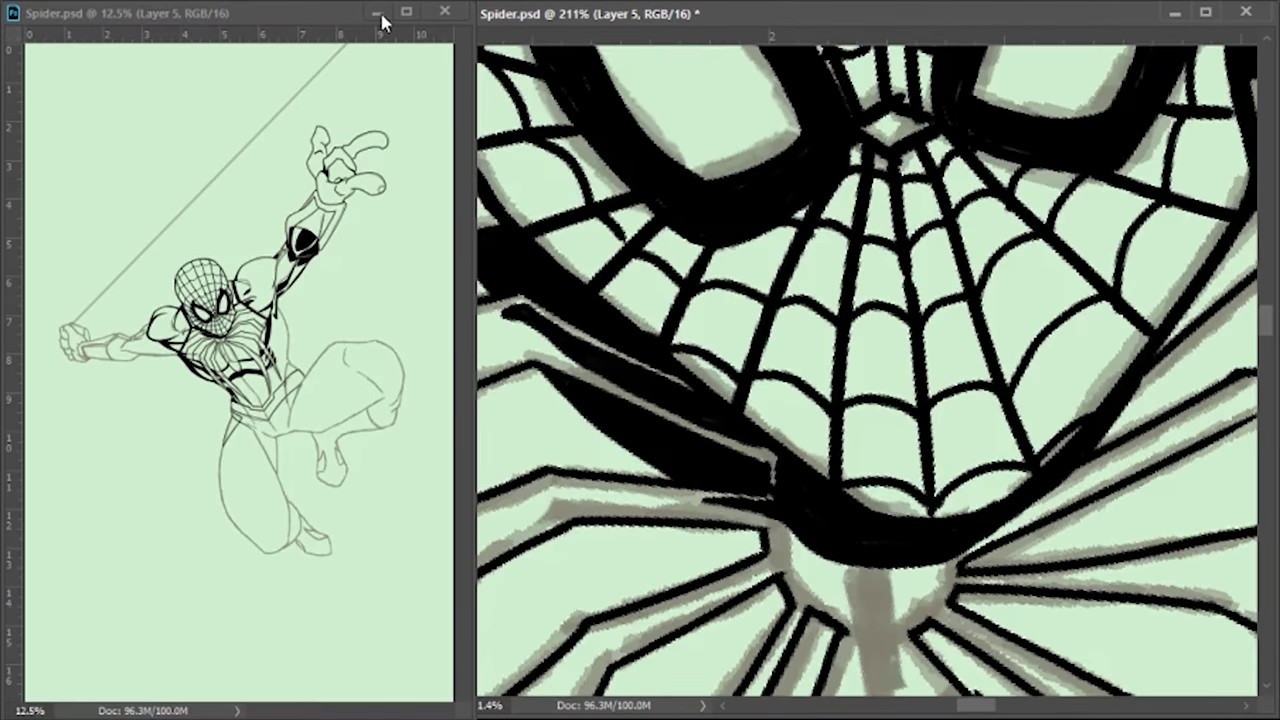
{"action": "mouse_move", "coordinate": [938, 158]}
{"action": "left_mouse_down"}
{"action": "mouse_move", "coordinate": [1034, 409]}
{"action": "mouse_move", "coordinate": [842, 476]}
{"action": "mouse_move", "coordinate": [789, 246]}
{"action": "mouse_move", "coordinate": [764, 313]}
{"action": "mouse_move", "coordinate": [686, 243]}
{"action": "mouse_move", "coordinate": [734, 380]}
{"action": "mouse_move", "coordinate": [851, 494]}
{"action": "mouse_move", "coordinate": [707, 329]}
{"action": "mouse_move", "coordinate": [780, 240]}
{"action": "mouse_move", "coordinate": [686, 194]}
{"action": "mouse_move", "coordinate": [740, 560]}
{"action": "left_mouse_up"}
{"action": "mouse_move", "coordinate": [740, 270]}
{"action": "left_mouse_down"}
{"action": "mouse_move", "coordinate": [770, 330]}
{"action": "mouse_move", "coordinate": [700, 230]}
{"action": "mouse_move", "coordinate": [814, 240]}
{"action": "mouse_move", "coordinate": [751, 503]}
{"action": "mouse_move", "coordinate": [980, 400]}
{"action": "mouse_move", "coordinate": [766, 229]}
{"action": "mouse_move", "coordinate": [789, 500]}
{"action": "mouse_move", "coordinate": [943, 534]}
{"action": "mouse_move", "coordinate": [855, 402]}
{"action": "mouse_move", "coordinate": [798, 92]}
{"action": "left_mouse_up"}
{"action": "left_click_drag", "start_coordinate": [928, 482], "coordinate": [890, 498]}
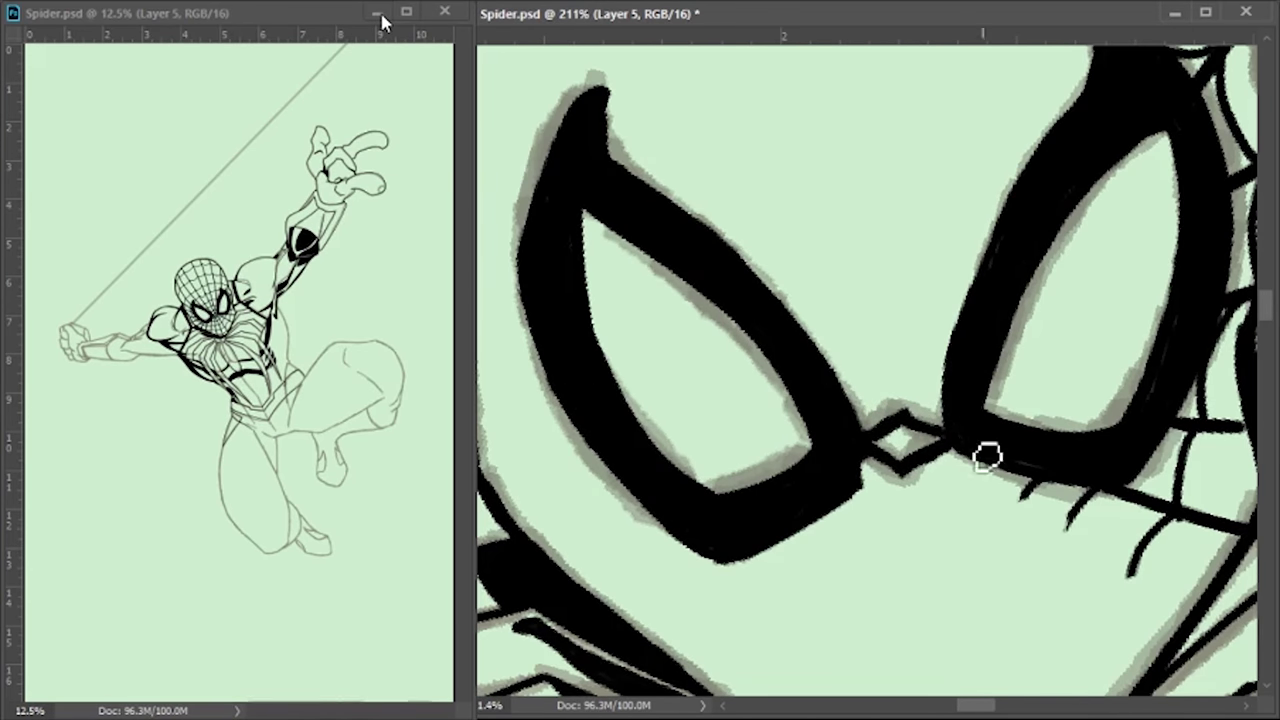
{"action": "left_click_drag", "start_coordinate": [1076, 480], "coordinate": [758, 375]}
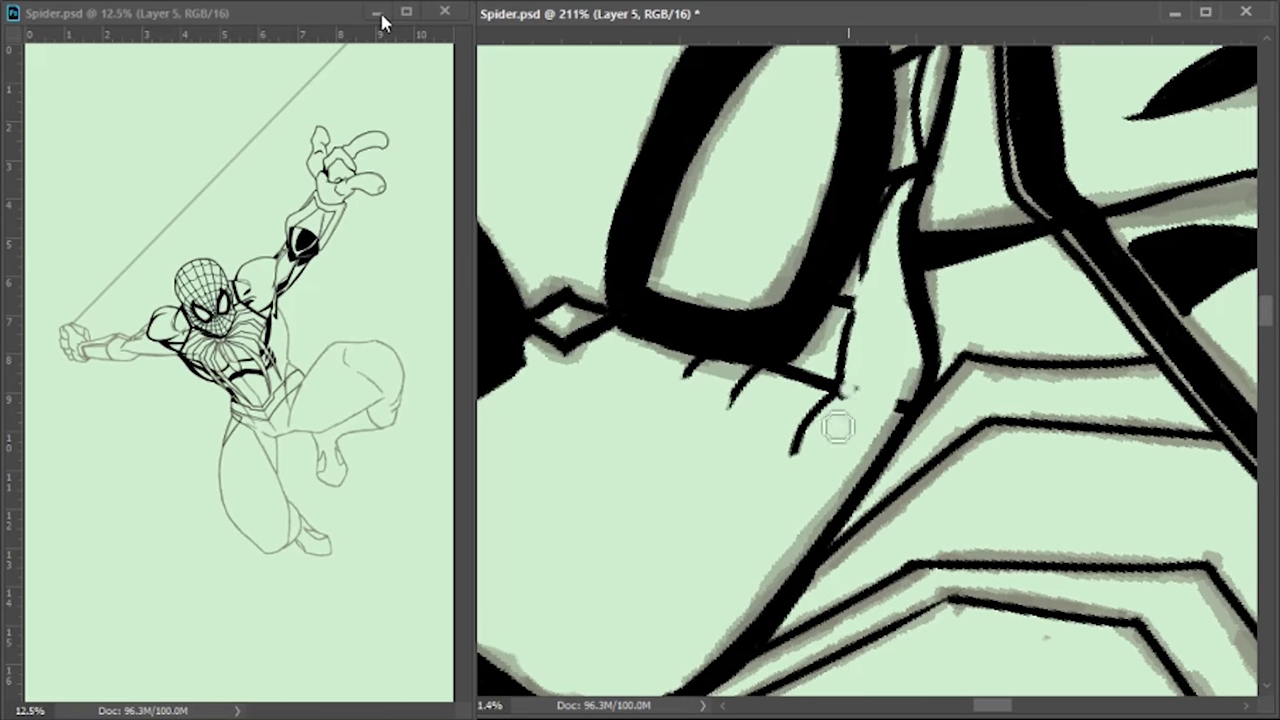
{"action": "key", "text": "ctrl+s"}
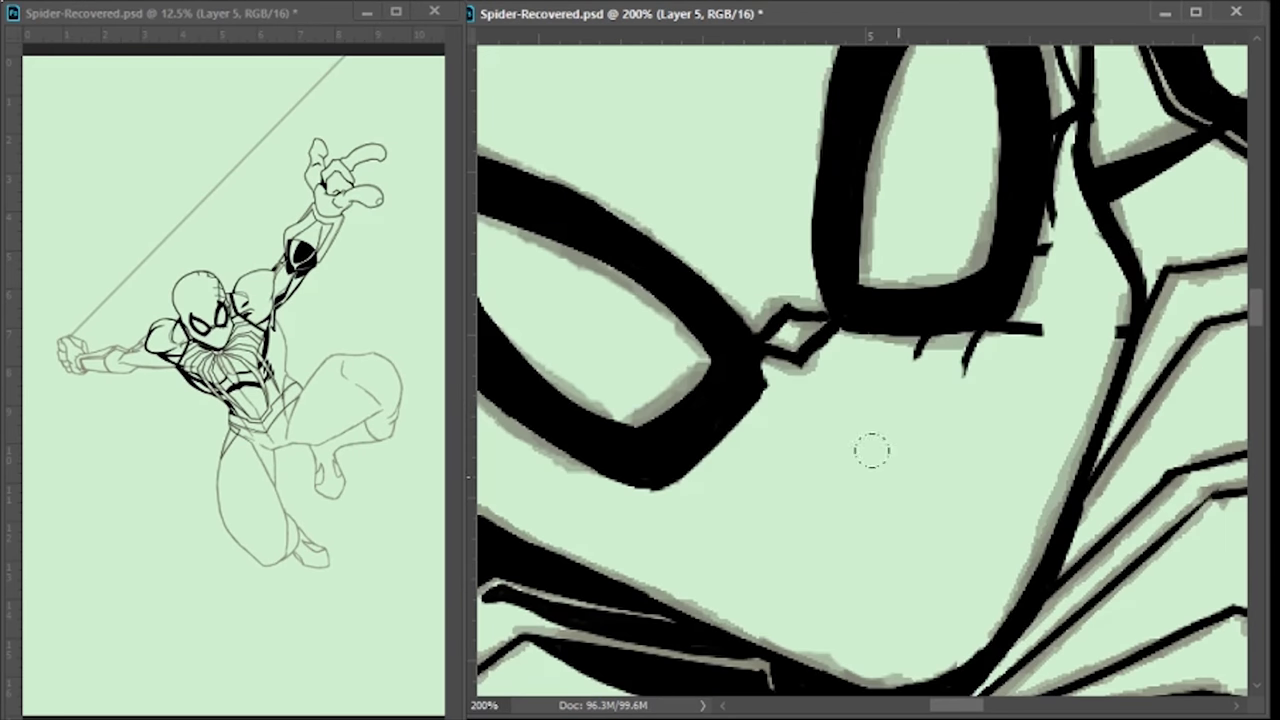
Draw a curved Pen path from between the eyes to the top of the head
{"action": "scroll", "coordinate": [931, 357], "scroll_direction": "up", "scroll_amount": 2}
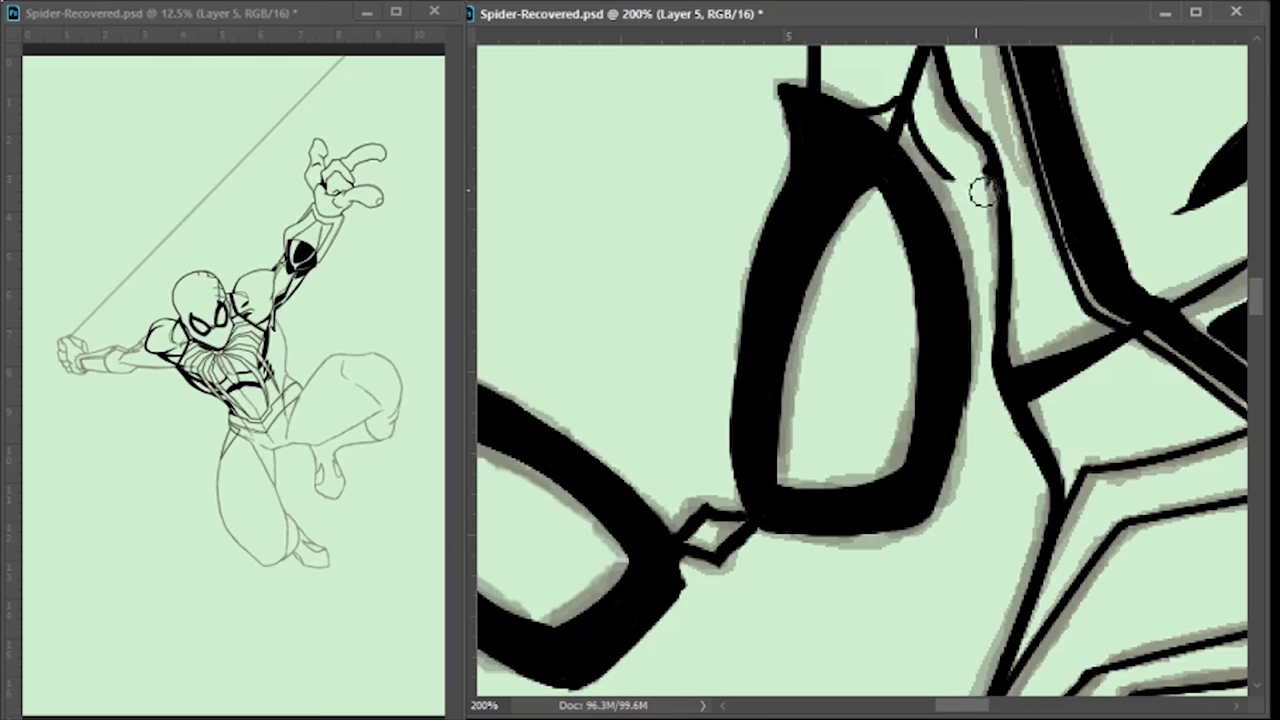
{"action": "scroll", "coordinate": [909, 243], "scroll_direction": "up", "scroll_amount": 3}
{"action": "scroll", "coordinate": [888, 131], "scroll_direction": "up", "scroll_amount": 4}
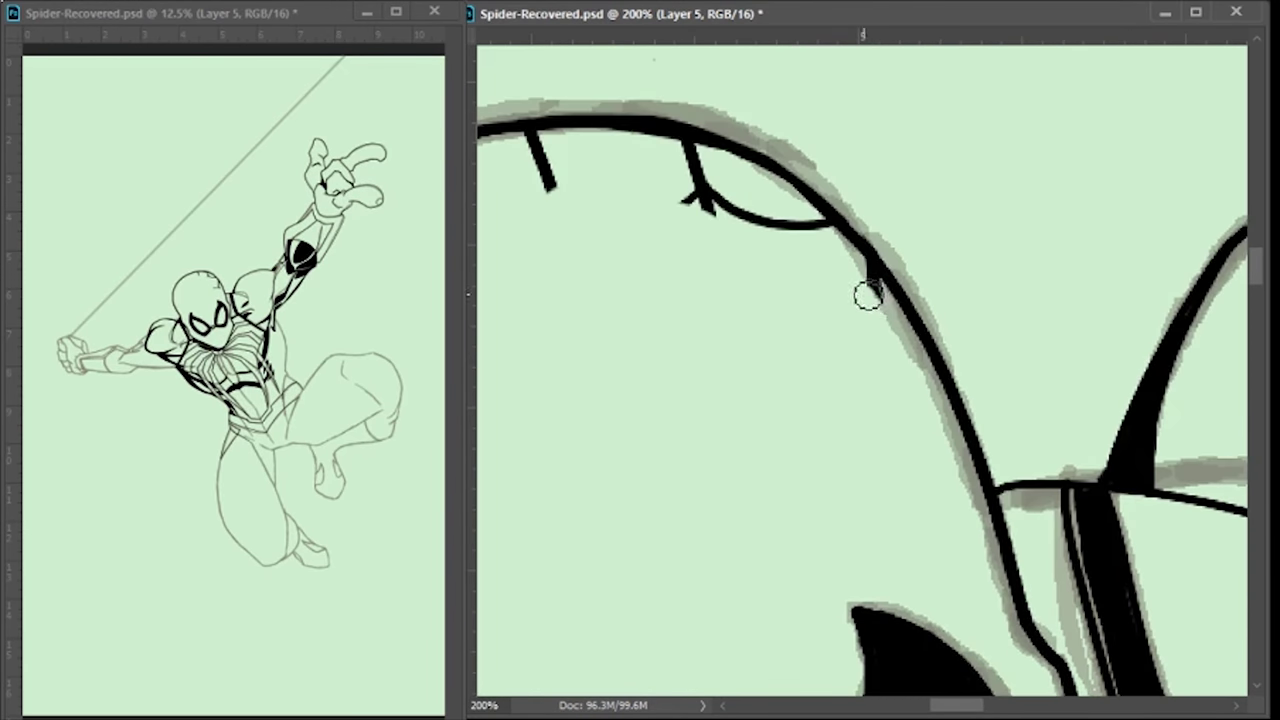
{"action": "scroll", "coordinate": [686, 161], "scroll_direction": "down", "scroll_amount": 5}
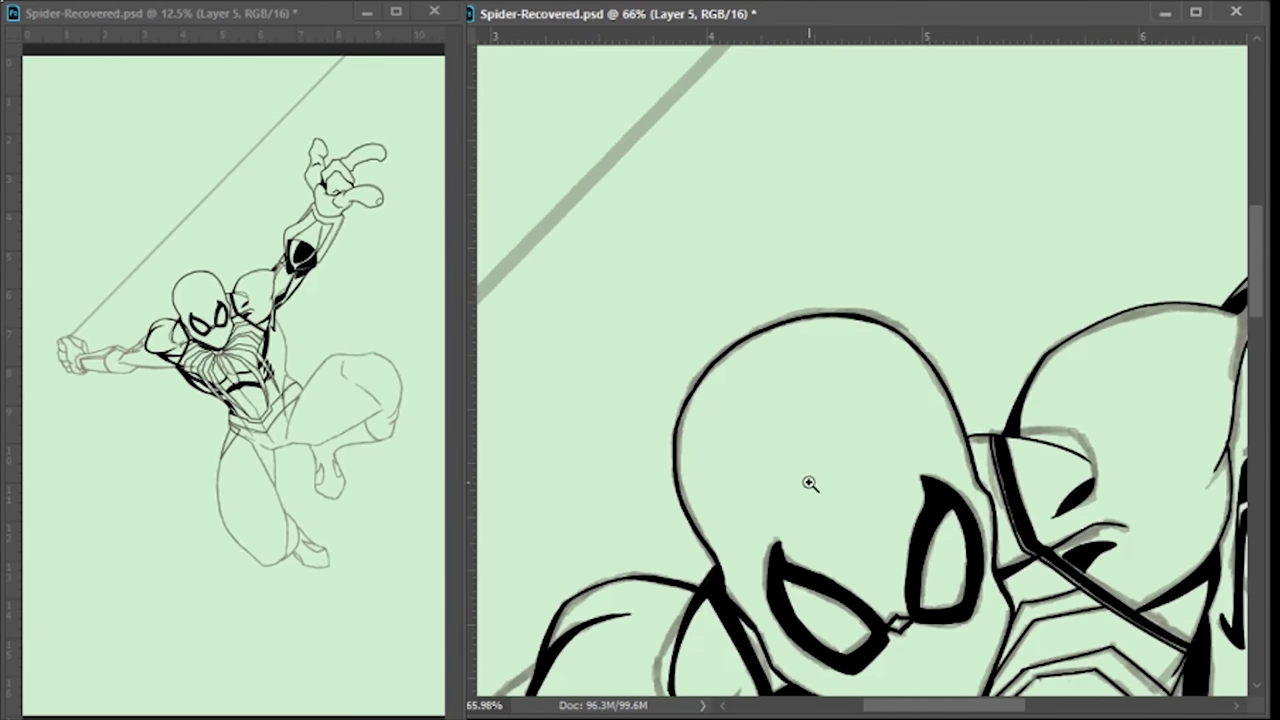
{"action": "scroll", "coordinate": [829, 362], "scroll_direction": "down", "scroll_amount": 3}
{"action": "scroll", "coordinate": [829, 362], "scroll_direction": "down", "scroll_amount": 1}
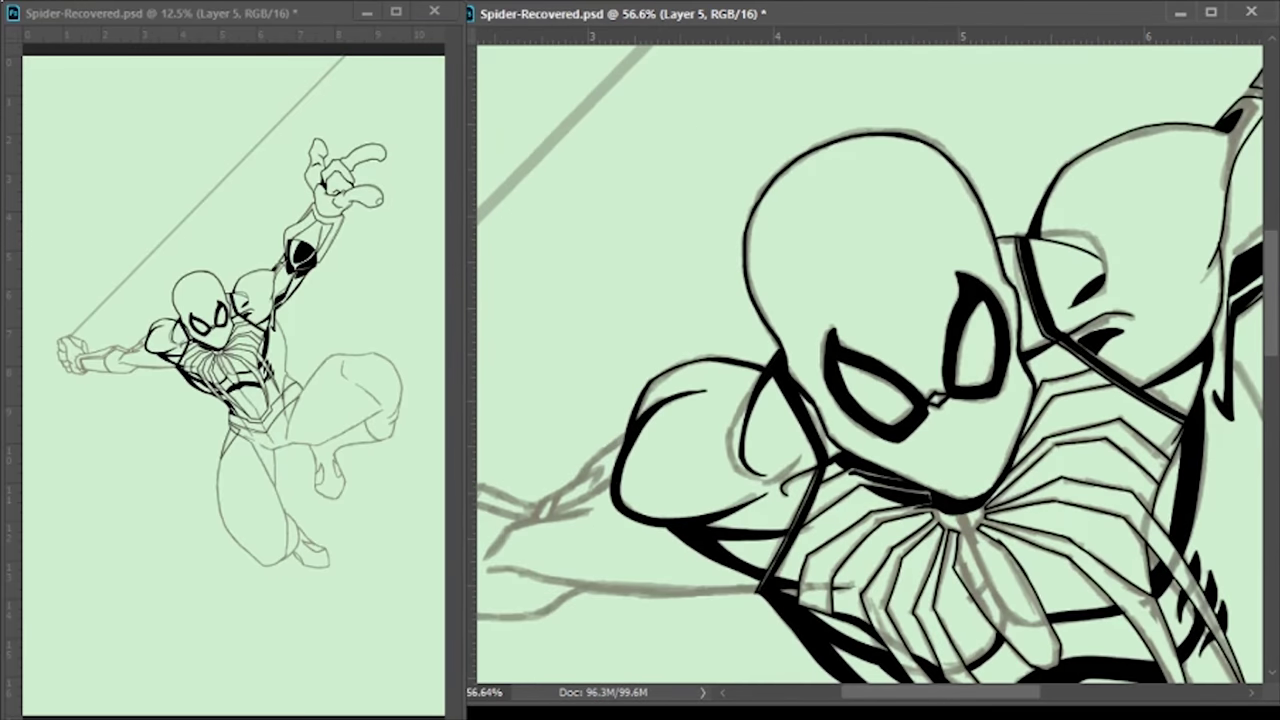
{"action": "scroll", "coordinate": [871, 357], "scroll_direction": "up", "scroll_amount": 3}
{"action": "left_click", "coordinate": [945, 630]}
{"action": "left_click", "coordinate": [748, 194]}
{"action": "left_click_drag", "start_coordinate": [748, 194], "coordinate": [893, 178]}
{"action": "left_click_drag", "start_coordinate": [607, 168], "coordinate": [654, 266]}
{"action": "key", "text": "Escape"}
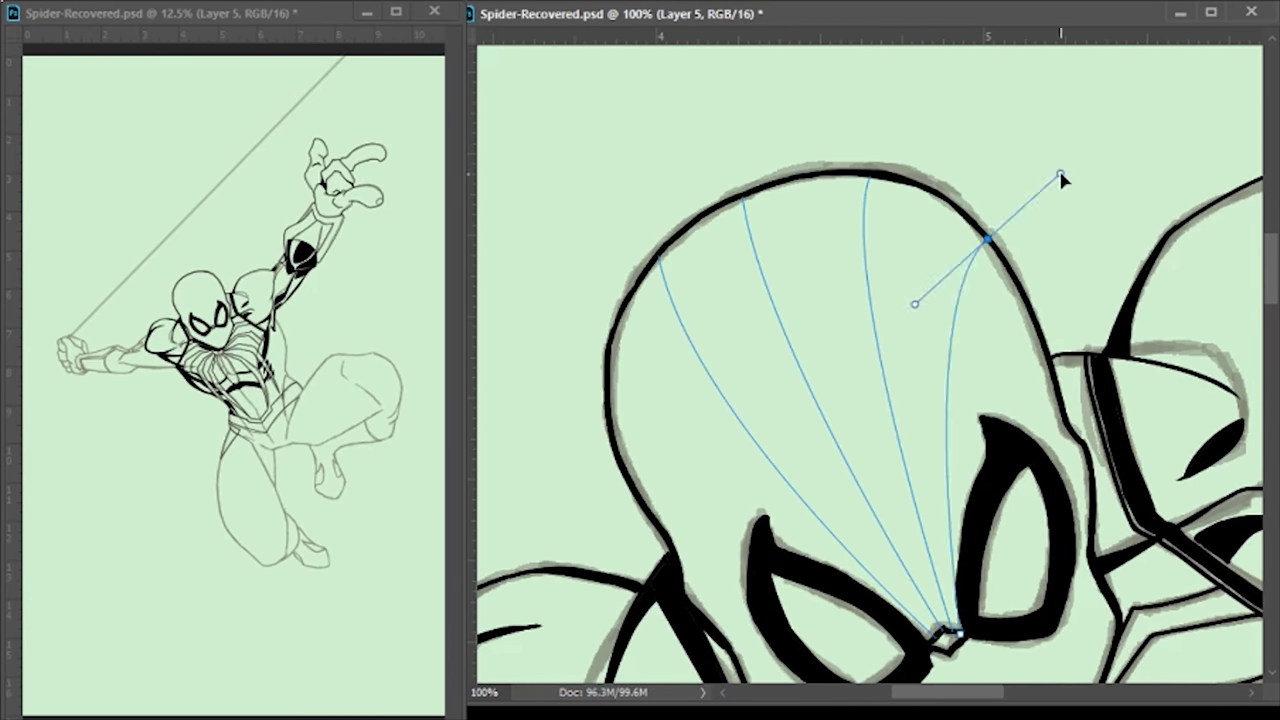
{"action": "key", "text": "Escape"}
Start a second curved web path from the eye point to the head edge
{"action": "scroll", "coordinate": [1055, 143], "scroll_direction": "down", "scroll_amount": 1}
{"action": "left_click", "coordinate": [945, 580]}
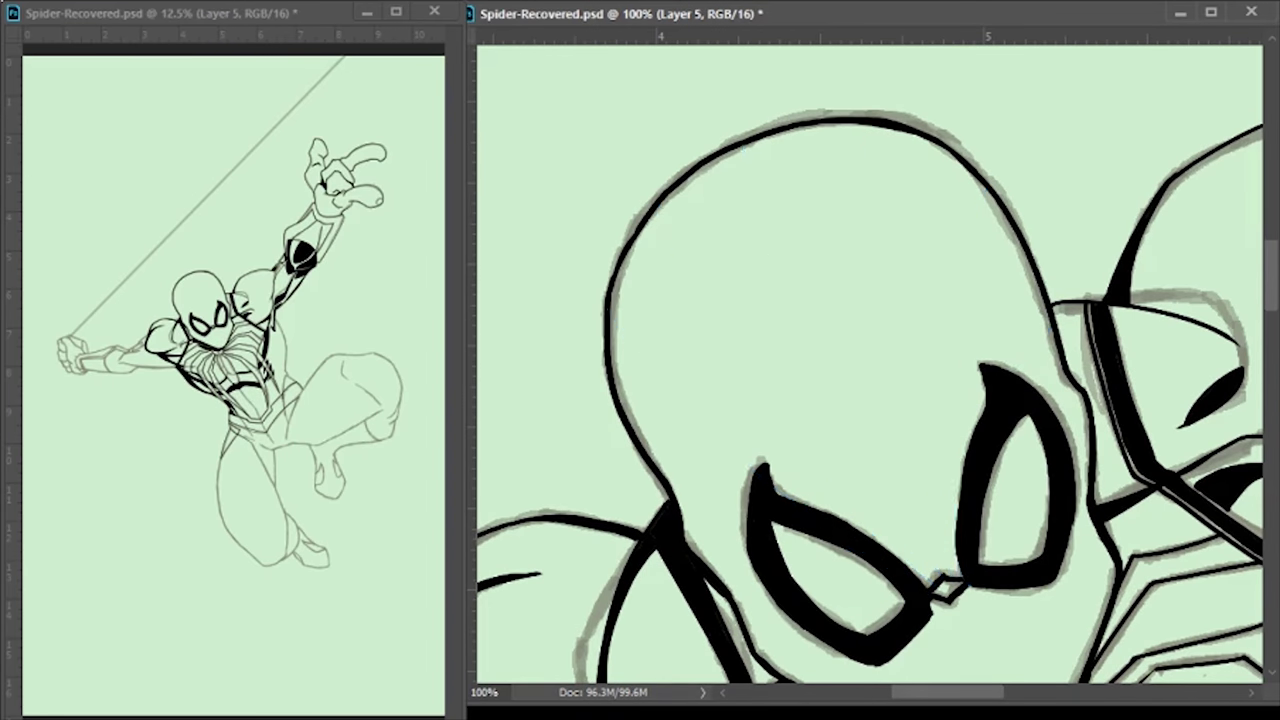
{"action": "left_click_drag", "start_coordinate": [663, 472], "coordinate": [583, 374]}
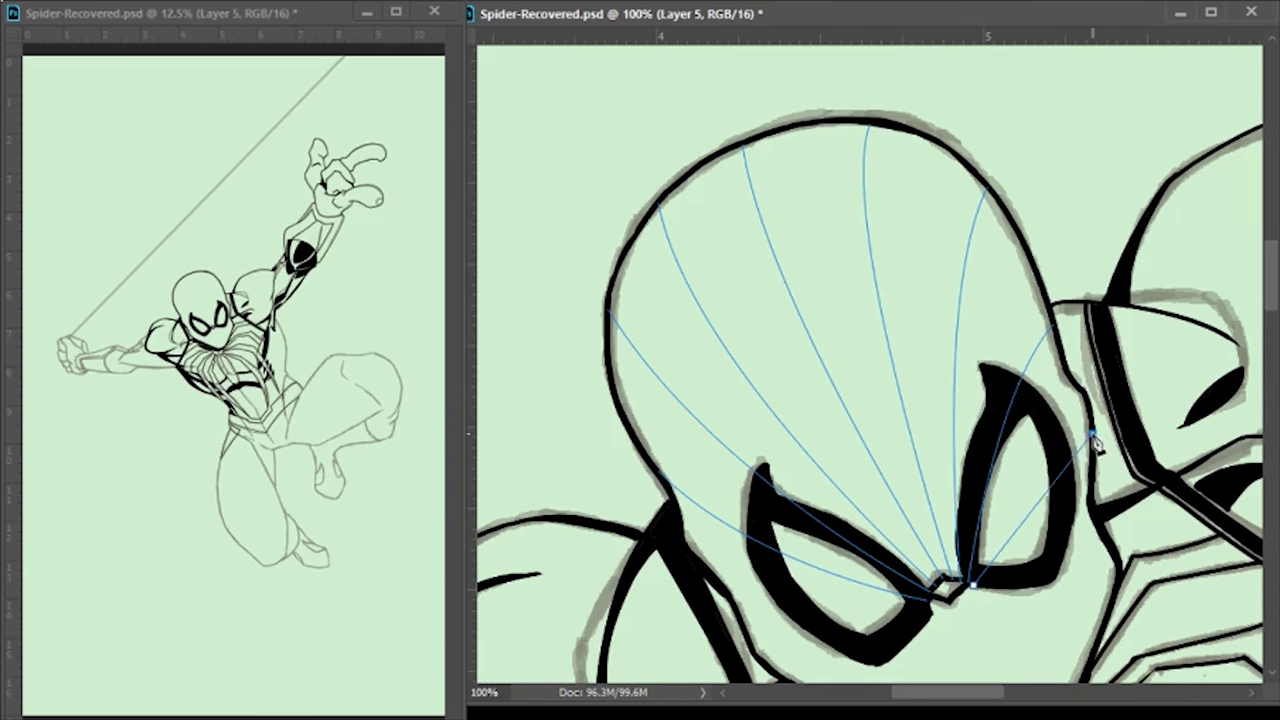
{"action": "scroll", "coordinate": [629, 540], "scroll_direction": "down", "scroll_amount": 3}
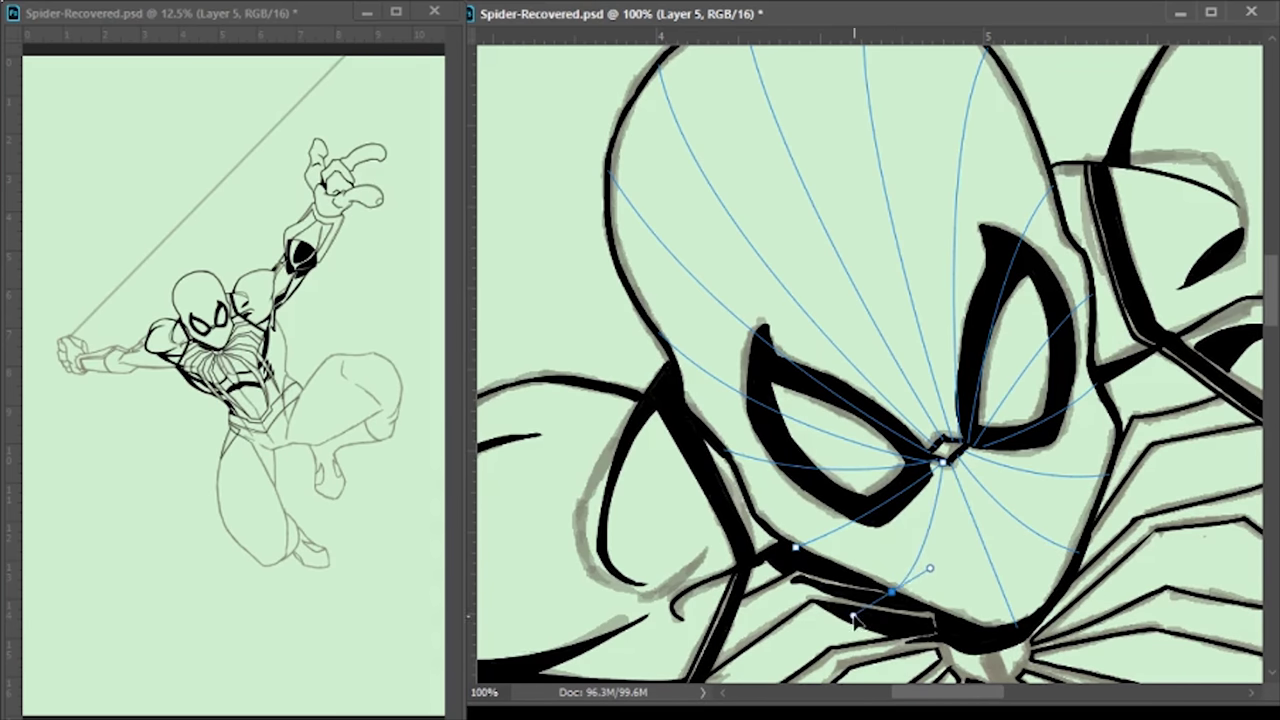
Zoom in on the eye corner and paint curved cross strands, undoing one misplaced strand
{"action": "scroll", "coordinate": [943, 429], "scroll_direction": "up", "scroll_amount": 5}
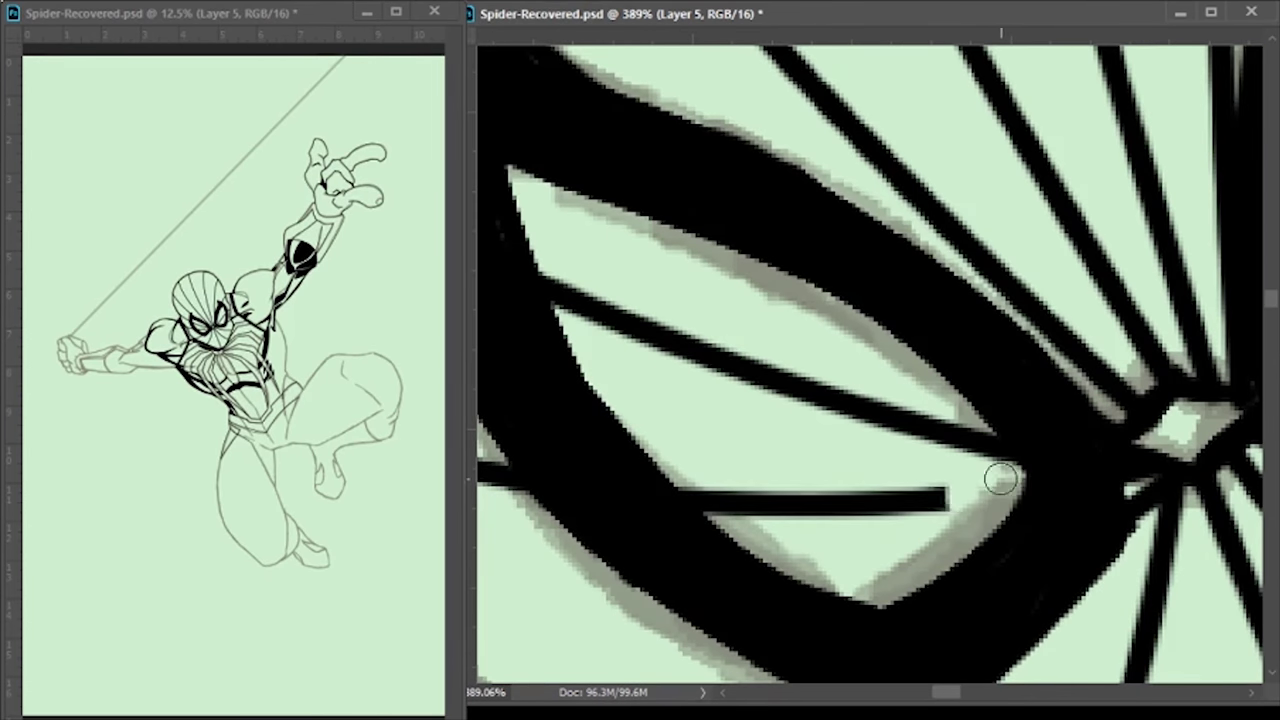
{"action": "left_click_drag", "start_coordinate": [674, 323], "coordinate": [988, 217]}
{"action": "scroll", "coordinate": [988, 217], "scroll_direction": "down", "scroll_amount": 5}
{"action": "scroll", "coordinate": [600, 318], "scroll_direction": "up", "scroll_amount": 3}
{"action": "left_click_drag", "start_coordinate": [884, 392], "coordinate": [829, 326]}
{"action": "mouse_move", "coordinate": [757, 114]}
{"action": "left_mouse_down"}
{"action": "mouse_move", "coordinate": [677, 200]}
{"action": "mouse_move", "coordinate": [785, 135]}
{"action": "left_mouse_up"}
{"action": "key", "text": "ctrl+z"}
Paint a new curved cross strand between the web lines near the top of the head
{"action": "scroll", "coordinate": [834, 249], "scroll_direction": "up", "scroll_amount": 3}
{"action": "scroll", "coordinate": [829, 249], "scroll_direction": "down", "scroll_amount": 5}
{"action": "scroll", "coordinate": [820, 251], "scroll_direction": "up", "scroll_amount": 2}
{"action": "left_click_drag", "start_coordinate": [820, 251], "coordinate": [813, 380]}
{"action": "scroll", "coordinate": [813, 380], "scroll_direction": "down", "scroll_amount": 3}
{"action": "scroll", "coordinate": [843, 369], "scroll_direction": "up", "scroll_amount": 3}
{"action": "left_click_drag", "start_coordinate": [757, 343], "coordinate": [925, 338]}
Review the web with Step Backward/Step Forward and remove a stray short web stroke above the eye
{"action": "scroll", "coordinate": [966, 223], "scroll_direction": "down", "scroll_amount": 2}
{"action": "scroll", "coordinate": [909, 194], "scroll_direction": "up", "scroll_amount": 1}
{"action": "scroll", "coordinate": [854, 458], "scroll_direction": "down", "scroll_amount": 4}
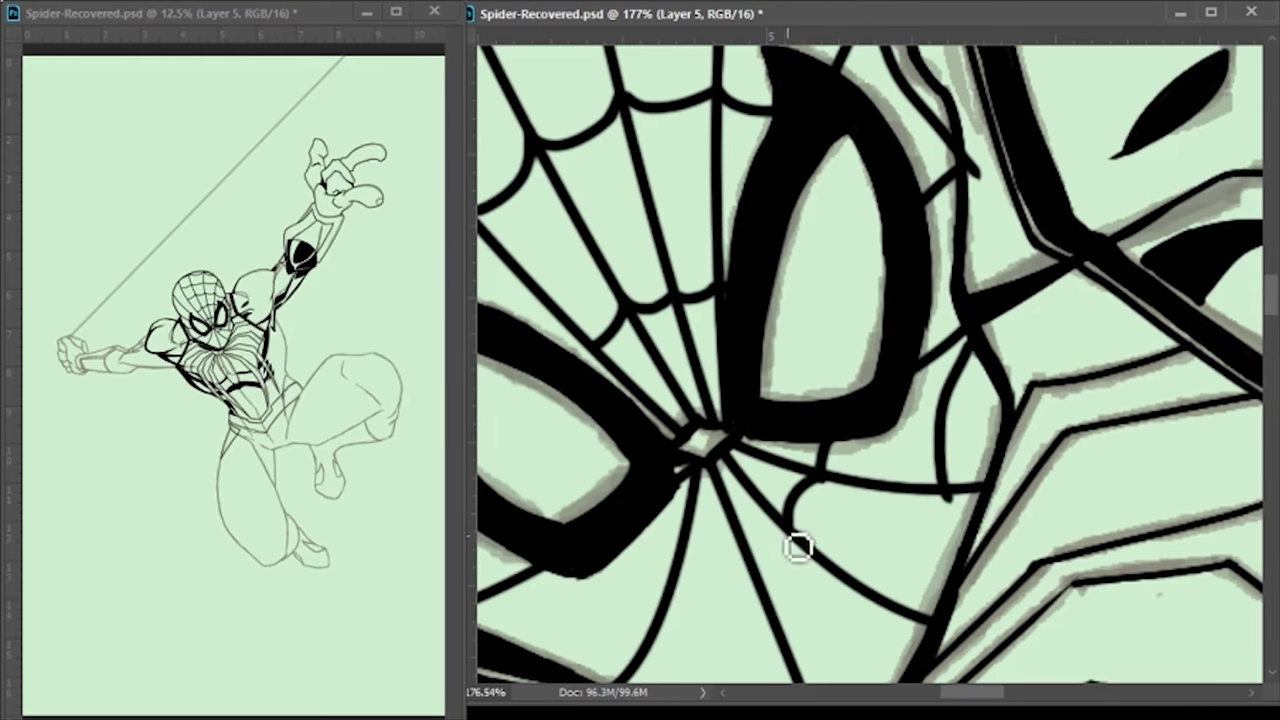
{"action": "scroll", "coordinate": [836, 510], "scroll_direction": "up", "scroll_amount": 3}
{"action": "scroll", "coordinate": [797, 383], "scroll_direction": "down", "scroll_amount": 3}
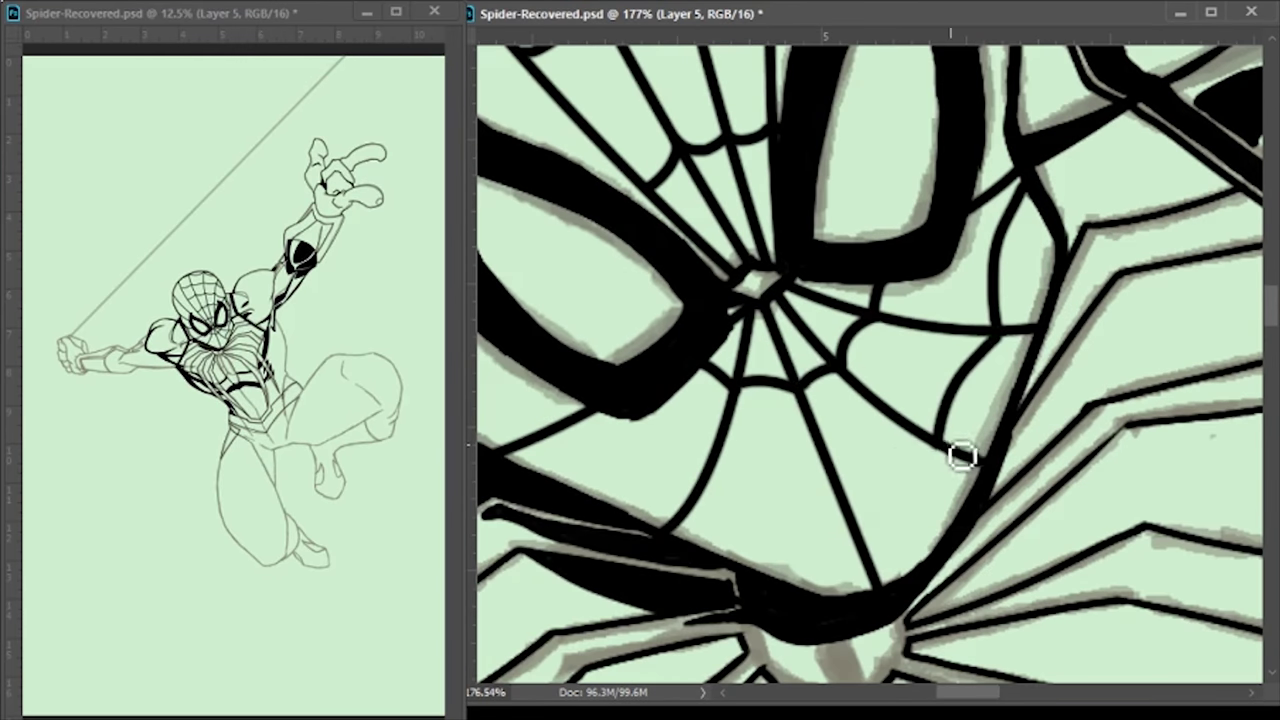
{"action": "scroll", "coordinate": [586, 434], "scroll_direction": "left", "scroll_amount": 4}
{"action": "scroll", "coordinate": [612, 218], "scroll_direction": "down", "scroll_amount": 2}
{"action": "scroll", "coordinate": [994, 423], "scroll_direction": "up", "scroll_amount": 3}
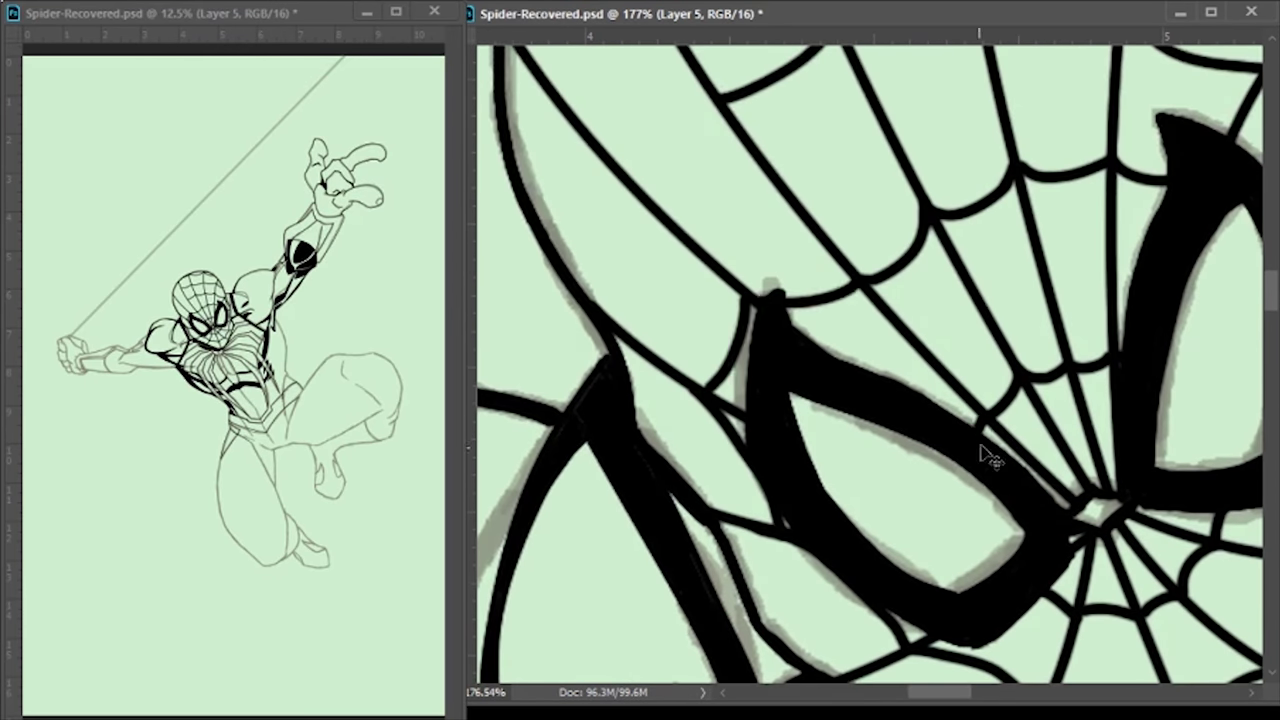
{"action": "scroll", "coordinate": [586, 380], "scroll_direction": "up", "scroll_amount": 3}
{"action": "scroll", "coordinate": [835, 345], "scroll_direction": "left", "scroll_amount": 2}
{"action": "scroll", "coordinate": [835, 345], "scroll_direction": "up", "scroll_amount": 2}
{"action": "scroll", "coordinate": [835, 345], "scroll_direction": "down", "scroll_amount": 3}
{"action": "scroll", "coordinate": [738, 395], "scroll_direction": "up", "scroll_amount": 1}
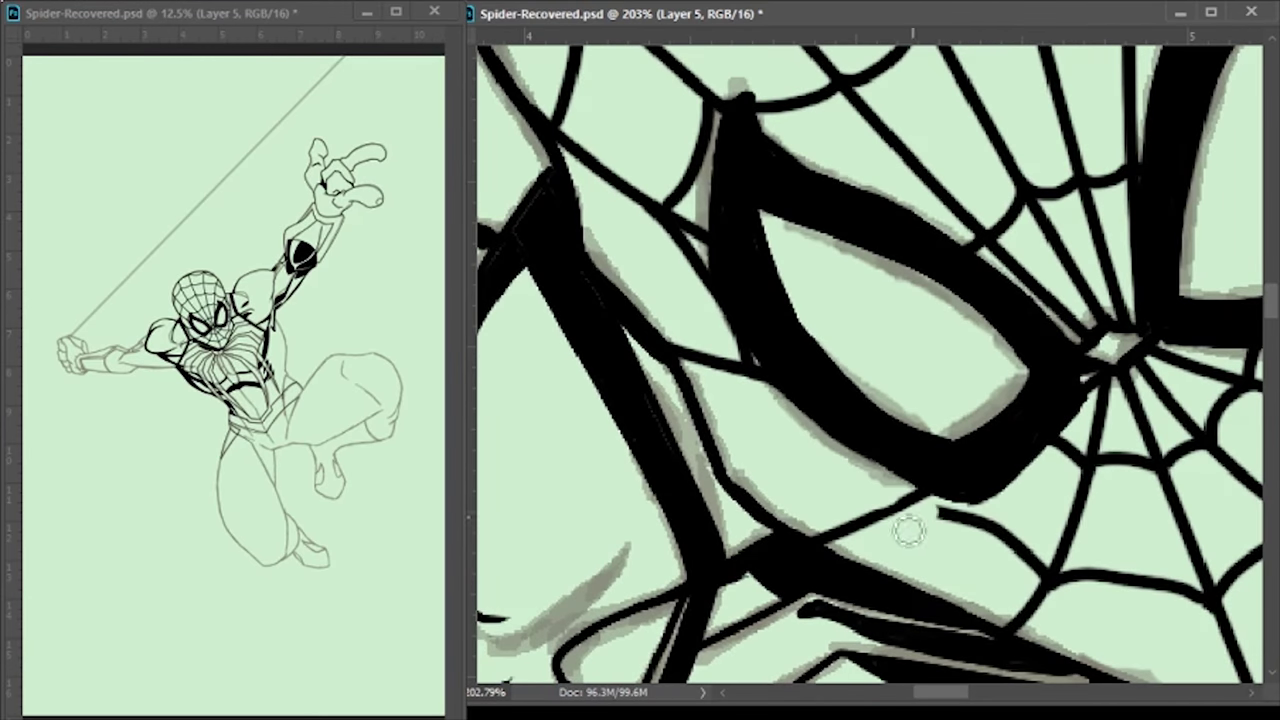
{"action": "key", "text": "ctrl+alt+z"}
{"action": "key", "text": "ctrl+alt+z"}
{"action": "key", "text": "ctrl+shift+z"}
{"action": "key", "text": "ctrl+shift+z"}
{"action": "key", "text": "ctrl+shift+z"}
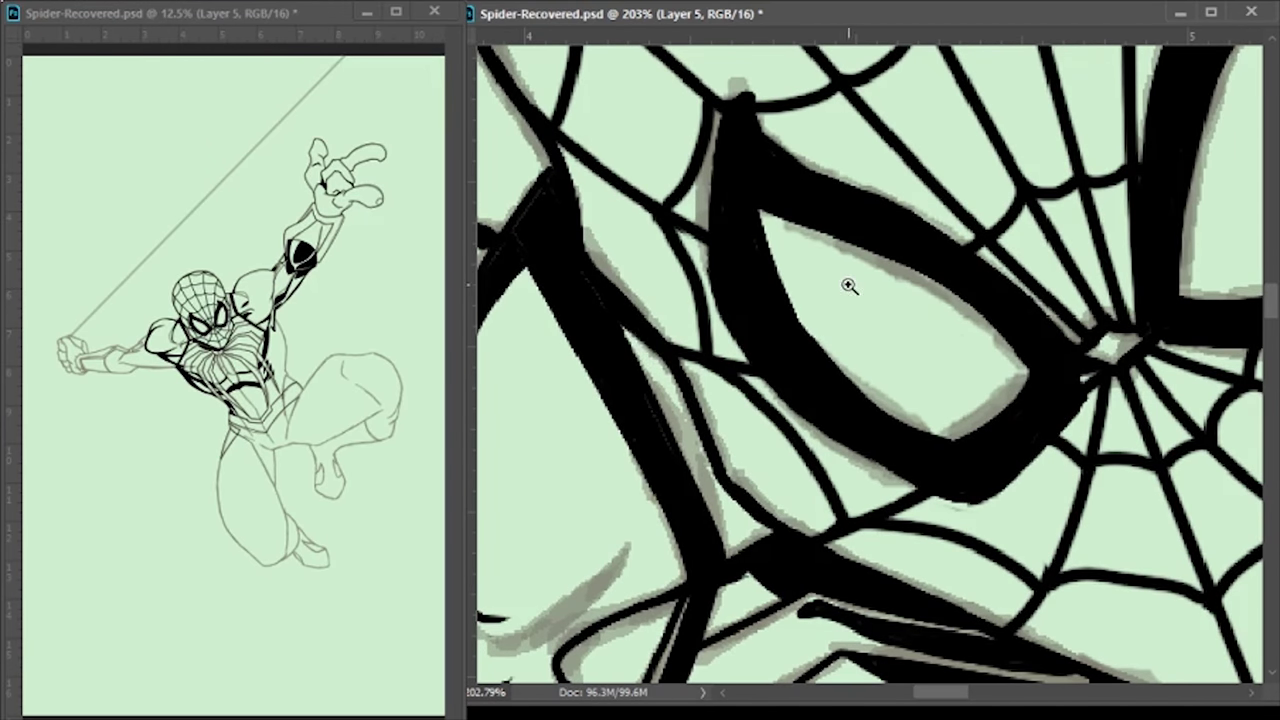
{"action": "scroll", "coordinate": [901, 264], "scroll_direction": "up", "scroll_amount": 3}
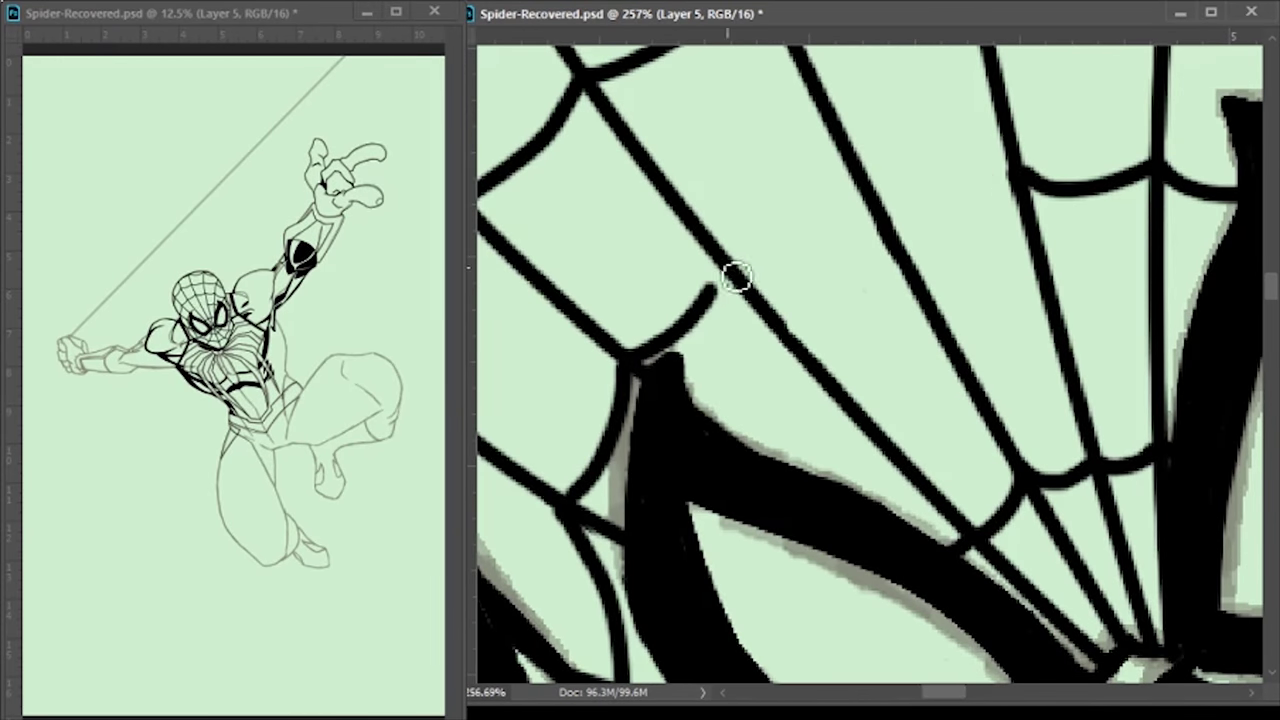
{"action": "left_click_drag", "start_coordinate": [1014, 120], "coordinate": [889, 210]}
{"action": "key", "text": "ctrl+alt+z"}
{"action": "key", "text": "ctrl+alt+z"}
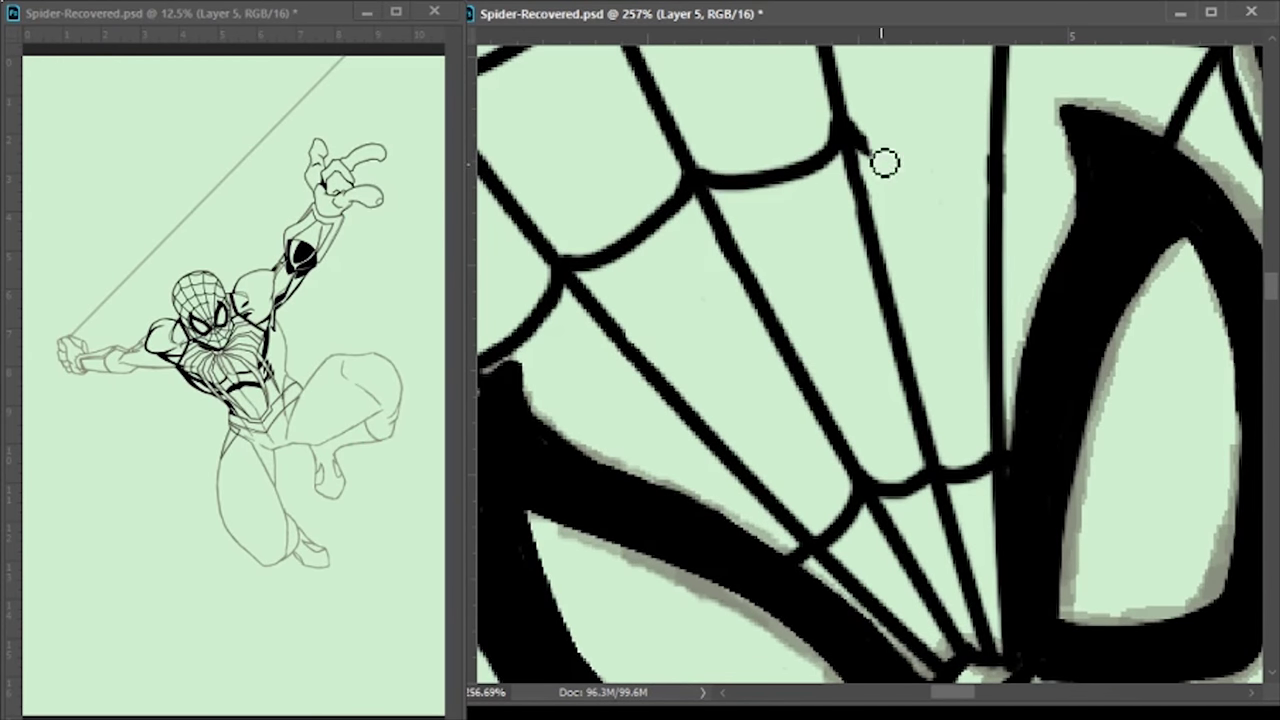
{"action": "scroll", "coordinate": [997, 226], "scroll_direction": "up", "scroll_amount": 2}
{"action": "scroll", "coordinate": [997, 226], "scroll_direction": "right", "scroll_amount": 3}
{"action": "scroll", "coordinate": [733, 311], "scroll_direction": "down", "scroll_amount": 5}
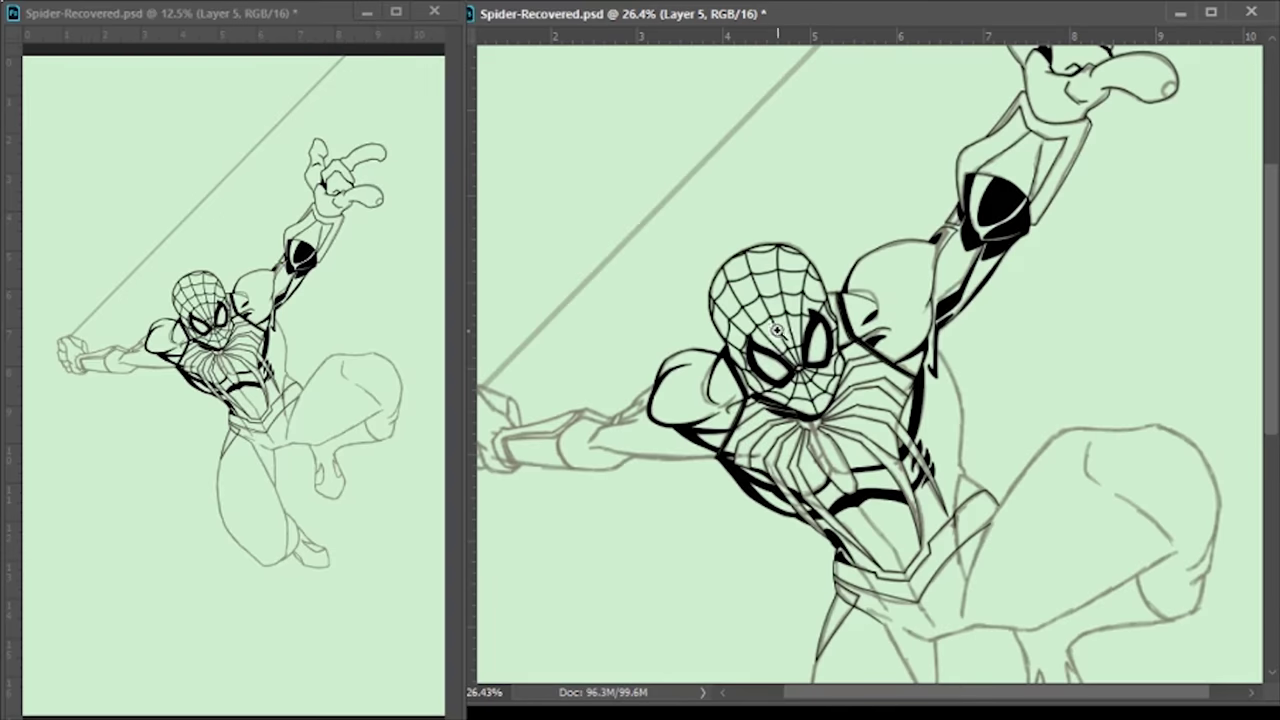
Select the chest emblem with a Polygonal Lasso outline
{"action": "scroll", "coordinate": [791, 323], "scroll_direction": "up", "scroll_amount": 4}
{"action": "key", "text": "l"}
{"action": "left_click", "coordinate": [848, 180]}
{"action": "left_click", "coordinate": [878, 183]}
{"action": "left_click", "coordinate": [970, 420]}
{"action": "left_click", "coordinate": [1107, 566]}
{"action": "left_click", "coordinate": [1115, 590]}
{"action": "double_click", "coordinate": [1050, 582]}
Copy the emblem to a new layer with Ctrl+J, try a rotation, then cancel the transform
{"action": "key", "text": "ctrl+j"}
{"action": "key", "text": "ctrl+t"}
{"action": "mouse_move", "coordinate": [660, 455]}
{"action": "left_mouse_down"}
{"action": "mouse_move", "coordinate": [961, 194]}
{"action": "mouse_move", "coordinate": [1048, 300]}
{"action": "left_mouse_up"}
{"action": "key", "text": "Escape"}
{"action": "key", "text": "ctrl+alt+z"}
{"action": "key", "text": "ctrl+alt+z"}
{"action": "key", "text": "b"}
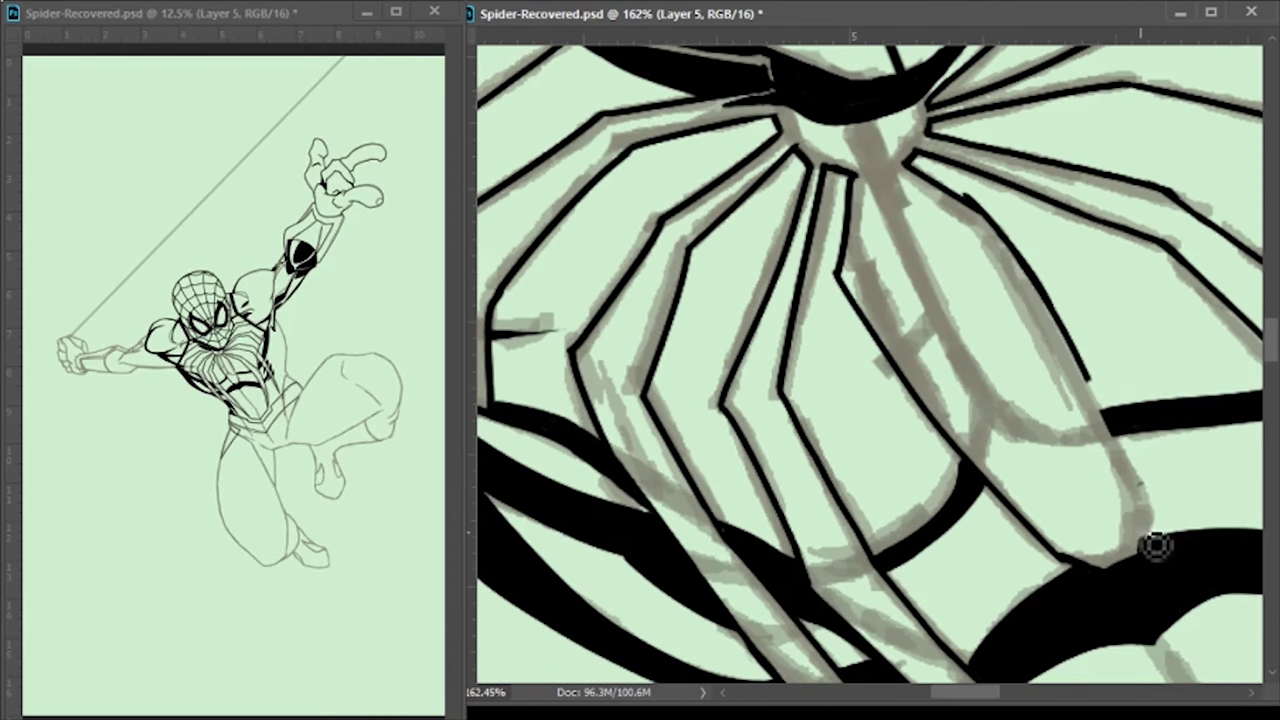
{"action": "key", "text": "ctrl+shift+z"}
{"action": "key", "text": "ctrl+shift+z"}
Sketch the abdominal muscles below the emblem in grey on Layer 7
{"action": "scroll", "coordinate": [837, 323], "scroll_direction": "up", "scroll_amount": 3}
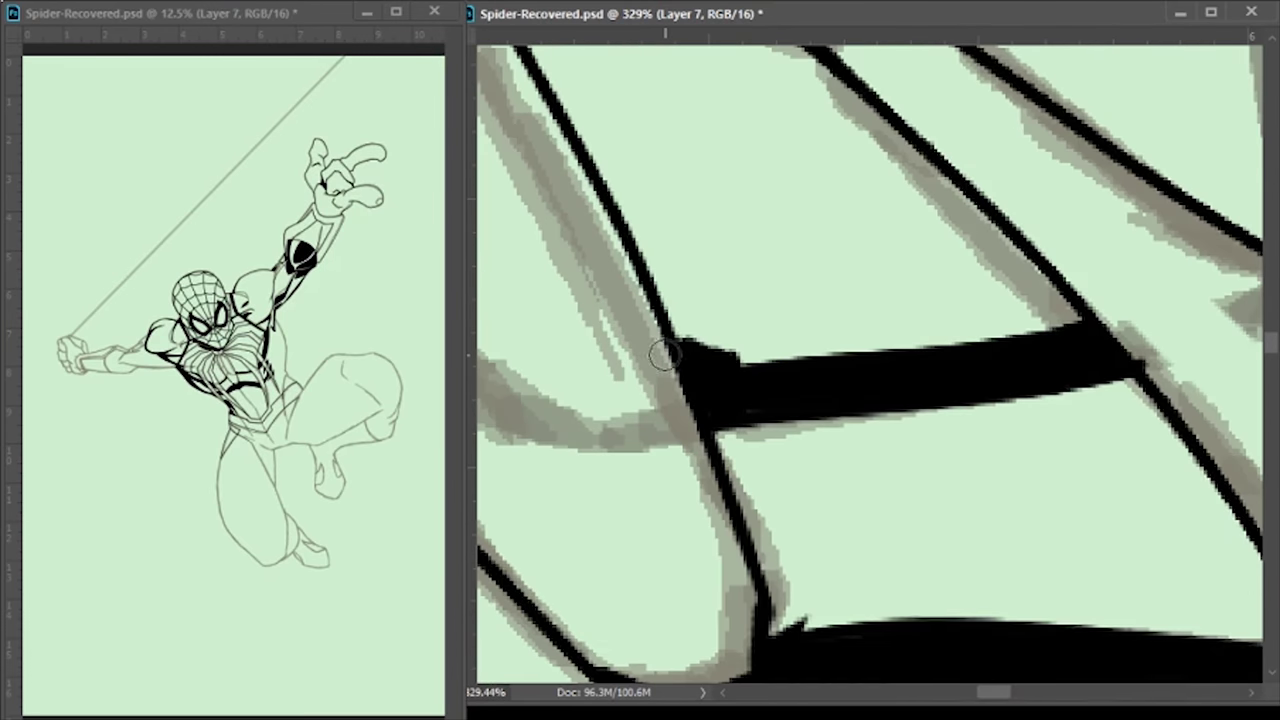
{"action": "scroll", "coordinate": [737, 346], "scroll_direction": "down", "scroll_amount": 5}
{"action": "scroll", "coordinate": [691, 381], "scroll_direction": "up", "scroll_amount": 2}
{"action": "mouse_move", "coordinate": [802, 474]}
{"action": "left_mouse_down"}
{"action": "mouse_move", "coordinate": [797, 540]}
{"action": "mouse_move", "coordinate": [766, 604]}
{"action": "mouse_move", "coordinate": [731, 446]}
{"action": "mouse_move", "coordinate": [977, 526]}
{"action": "mouse_move", "coordinate": [807, 602]}
{"action": "left_mouse_up"}
{"action": "scroll", "coordinate": [763, 463], "scroll_direction": "up", "scroll_amount": 5}
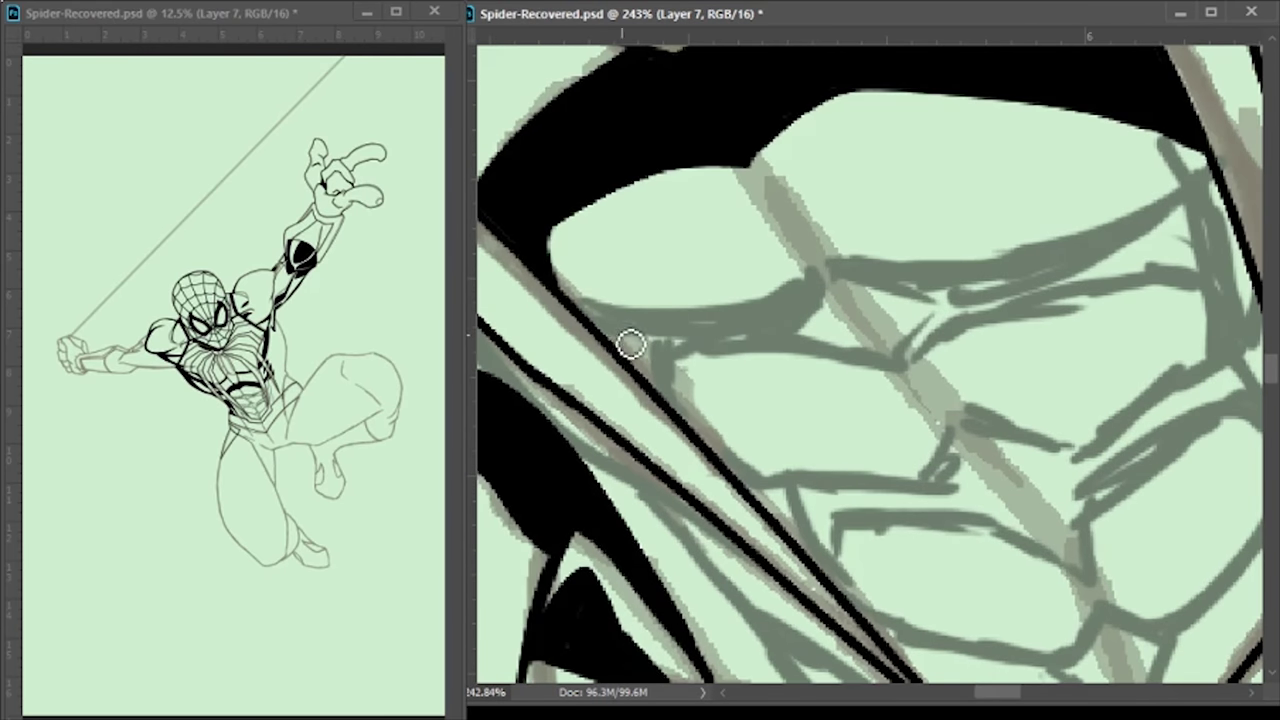
Ink and thicken the abdominal muscle outlines in black, including the lower abs and side curve
{"action": "mouse_move", "coordinate": [631, 344]}
{"action": "left_mouse_down"}
{"action": "mouse_move", "coordinate": [1023, 254]}
{"action": "mouse_move", "coordinate": [889, 331]}
{"action": "mouse_move", "coordinate": [923, 411]}
{"action": "mouse_move", "coordinate": [1141, 497]}
{"action": "left_mouse_up"}
{"action": "mouse_move", "coordinate": [758, 473]}
{"action": "left_mouse_down"}
{"action": "mouse_move", "coordinate": [934, 486]}
{"action": "mouse_move", "coordinate": [1157, 329]}
{"action": "mouse_move", "coordinate": [1154, 371]}
{"action": "mouse_move", "coordinate": [822, 641]}
{"action": "left_mouse_up"}
{"action": "left_click_drag", "start_coordinate": [1058, 482], "coordinate": [1019, 620]}
{"action": "left_click_drag", "start_coordinate": [1005, 572], "coordinate": [770, 505]}
{"action": "mouse_move", "coordinate": [654, 352]}
{"action": "left_mouse_down"}
{"action": "mouse_move", "coordinate": [519, 206]}
{"action": "mouse_move", "coordinate": [842, 386]}
{"action": "mouse_move", "coordinate": [780, 523]}
{"action": "mouse_move", "coordinate": [733, 474]}
{"action": "left_mouse_up"}
Fill the gaps between the ab plates with solid black
{"action": "mouse_move", "coordinate": [848, 391]}
{"action": "left_mouse_down"}
{"action": "mouse_move", "coordinate": [760, 200]}
{"action": "mouse_move", "coordinate": [900, 220]}
{"action": "mouse_move", "coordinate": [1183, 58]}
{"action": "left_mouse_up"}
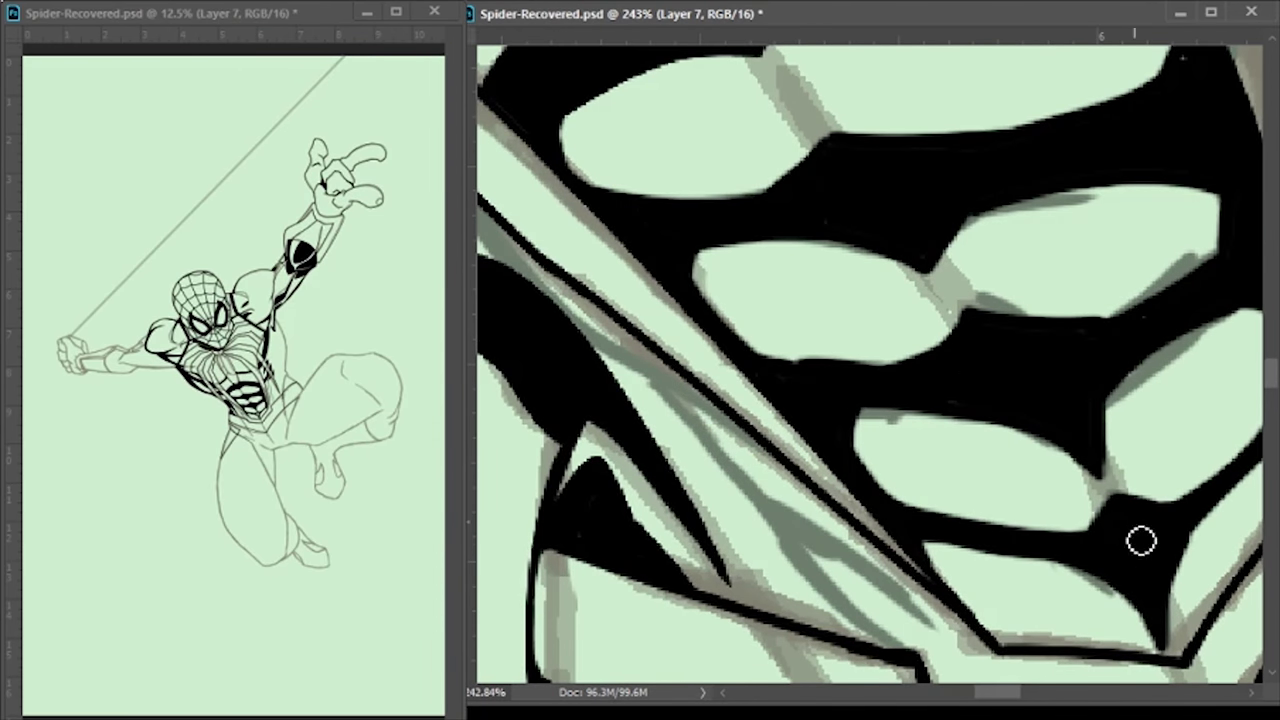
{"action": "left_click_drag", "start_coordinate": [1063, 354], "coordinate": [1049, 243]}
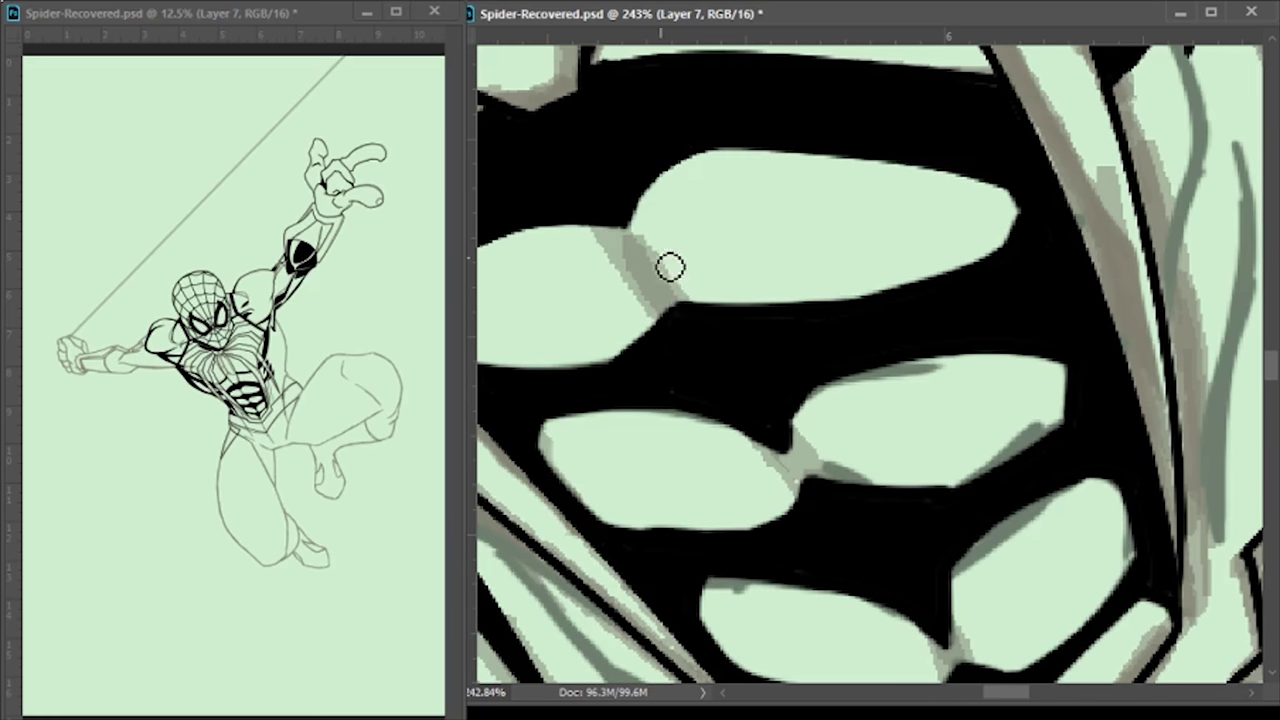
{"action": "scroll", "coordinate": [642, 262], "scroll_direction": "down", "scroll_amount": 5}
{"action": "scroll", "coordinate": [957, 566], "scroll_direction": "up", "scroll_amount": 5}
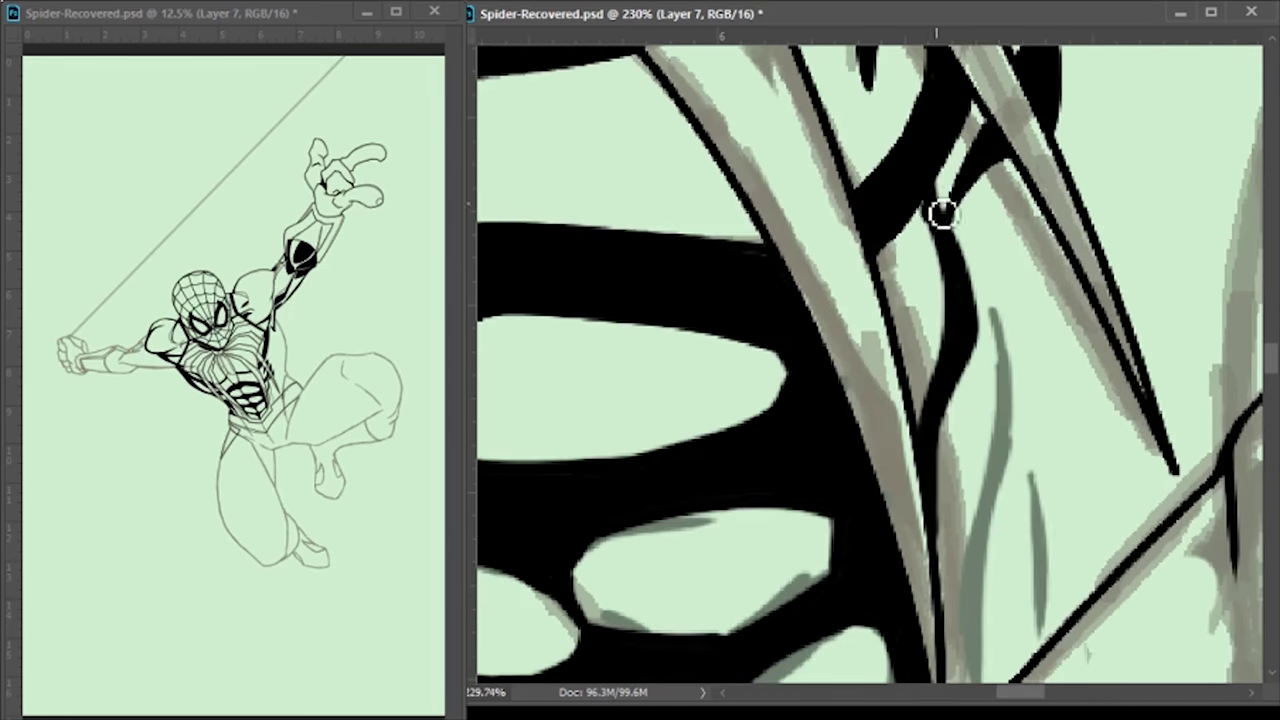
{"action": "left_click_drag", "start_coordinate": [924, 207], "coordinate": [943, 443]}
Ink the edges of the triangular suit panel and fill it solid black
{"action": "scroll", "coordinate": [1031, 217], "scroll_direction": "down", "scroll_amount": 5}
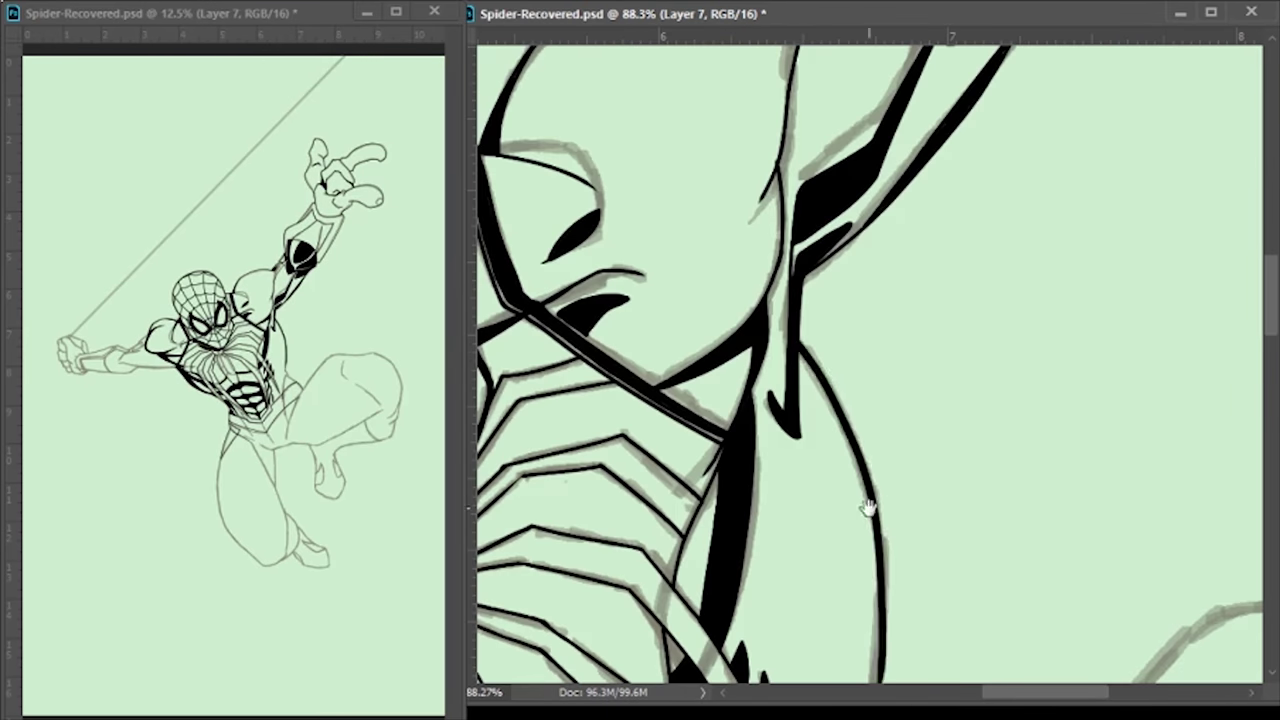
{"action": "scroll", "coordinate": [901, 414], "scroll_direction": "up", "scroll_amount": 1}
{"action": "scroll", "coordinate": [908, 527], "scroll_direction": "up", "scroll_amount": 3}
{"action": "mouse_move", "coordinate": [951, 471]}
{"action": "left_mouse_down"}
{"action": "mouse_move", "coordinate": [860, 251]}
{"action": "mouse_move", "coordinate": [865, 300]}
{"action": "left_mouse_up"}
{"action": "mouse_move", "coordinate": [828, 388]}
{"action": "left_mouse_down"}
{"action": "mouse_move", "coordinate": [857, 657]}
{"action": "mouse_move", "coordinate": [694, 437]}
{"action": "mouse_move", "coordinate": [760, 397]}
{"action": "left_mouse_up"}
{"action": "left_click_drag", "start_coordinate": [700, 135], "coordinate": [640, 595]}
{"action": "left_click_drag", "start_coordinate": [650, 130], "coordinate": [950, 310]}
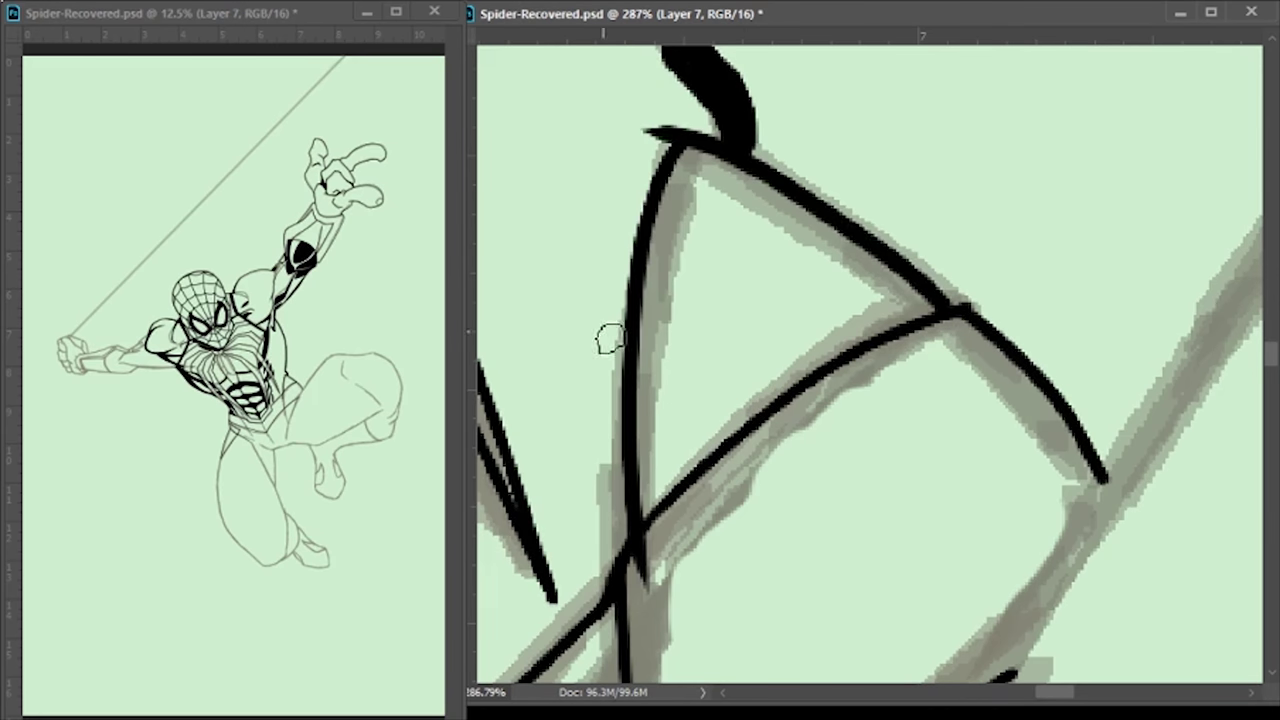
{"action": "scroll", "coordinate": [609, 341], "scroll_direction": "up", "scroll_amount": 1}
{"action": "mouse_move", "coordinate": [760, 150]}
{"action": "left_mouse_down"}
{"action": "mouse_move", "coordinate": [855, 350]}
{"action": "mouse_move", "coordinate": [876, 180]}
{"action": "left_mouse_up"}
{"action": "key", "text": "alt+BackSpace"}
Fill a thin torso area black, then ink thin and arrow-shaped strokes along the chest panel
{"action": "scroll", "coordinate": [640, 452], "scroll_direction": "down", "scroll_amount": 3}
{"action": "scroll", "coordinate": [774, 366], "scroll_direction": "up", "scroll_amount": 3}
{"action": "scroll", "coordinate": [763, 351], "scroll_direction": "up", "scroll_amount": 3}
{"action": "scroll", "coordinate": [787, 360], "scroll_direction": "down", "scroll_amount": 5}
{"action": "scroll", "coordinate": [787, 360], "scroll_direction": "up", "scroll_amount": 3}
{"action": "left_click_drag", "start_coordinate": [805, 232], "coordinate": [868, 455]}
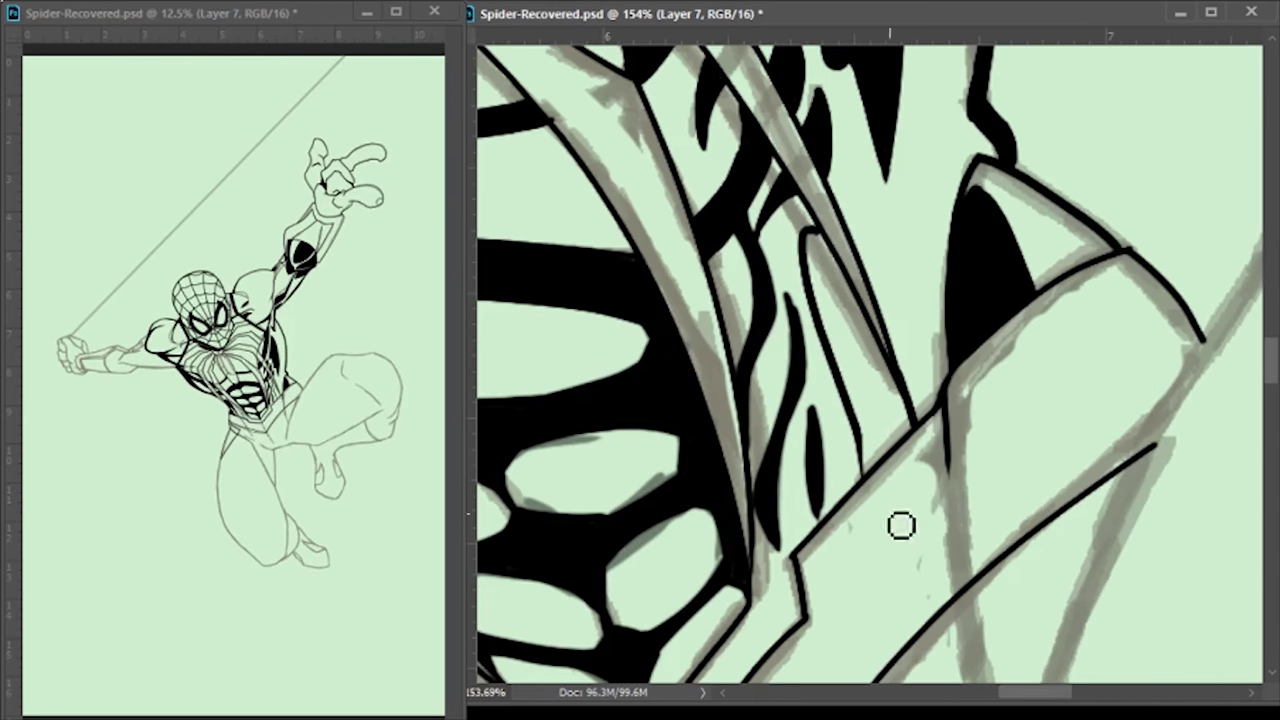
{"action": "key", "text": "alt+BackSpace"}
{"action": "key", "text": "ctrl+d"}
{"action": "key", "text": "b"}
{"action": "left_click_drag", "start_coordinate": [852, 206], "coordinate": [930, 400]}
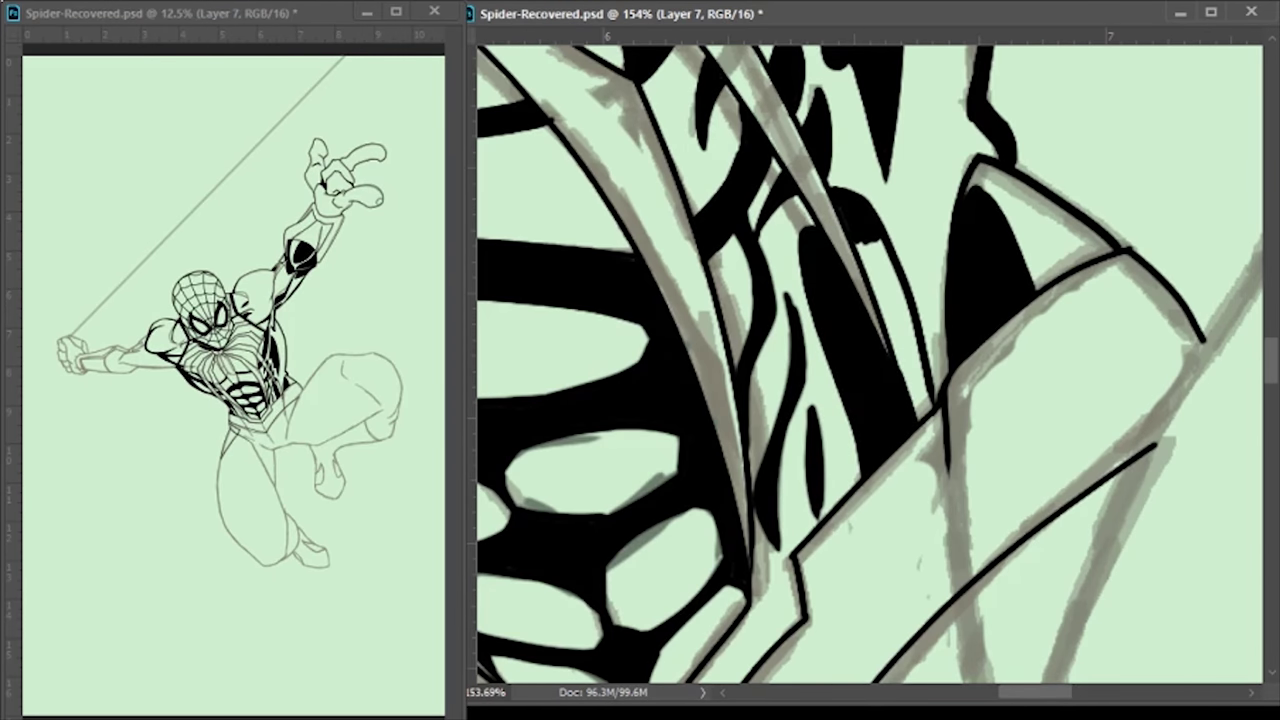
{"action": "mouse_move", "coordinate": [877, 283]}
{"action": "left_mouse_down"}
{"action": "mouse_move", "coordinate": [905, 420]}
{"action": "mouse_move", "coordinate": [863, 443]}
{"action": "left_mouse_up"}
Ink a looping outline around one eye of the mask and fill it black
{"action": "scroll", "coordinate": [937, 182], "scroll_direction": "down", "scroll_amount": 5}
{"action": "scroll", "coordinate": [877, 414], "scroll_direction": "up", "scroll_amount": 5}
{"action": "scroll", "coordinate": [863, 443], "scroll_direction": "down", "scroll_amount": 3}
{"action": "scroll", "coordinate": [733, 280], "scroll_direction": "up", "scroll_amount": 3}
{"action": "scroll", "coordinate": [709, 369], "scroll_direction": "up", "scroll_amount": 5}
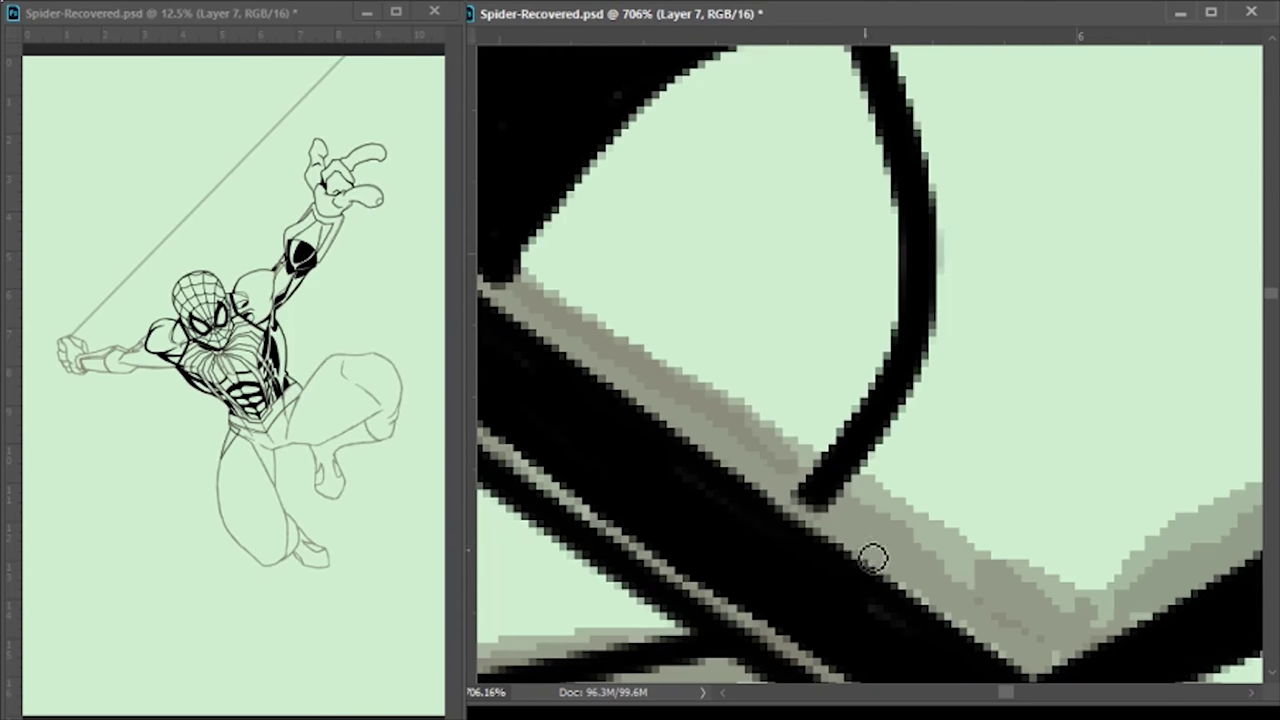
{"action": "left_click_drag", "start_coordinate": [857, 43], "coordinate": [486, 286]}
{"action": "scroll", "coordinate": [674, 334], "scroll_direction": "down", "scroll_amount": 5}
{"action": "scroll", "coordinate": [674, 334], "scroll_direction": "up", "scroll_amount": 5}
{"action": "scroll", "coordinate": [969, 209], "scroll_direction": "down", "scroll_amount": 5}
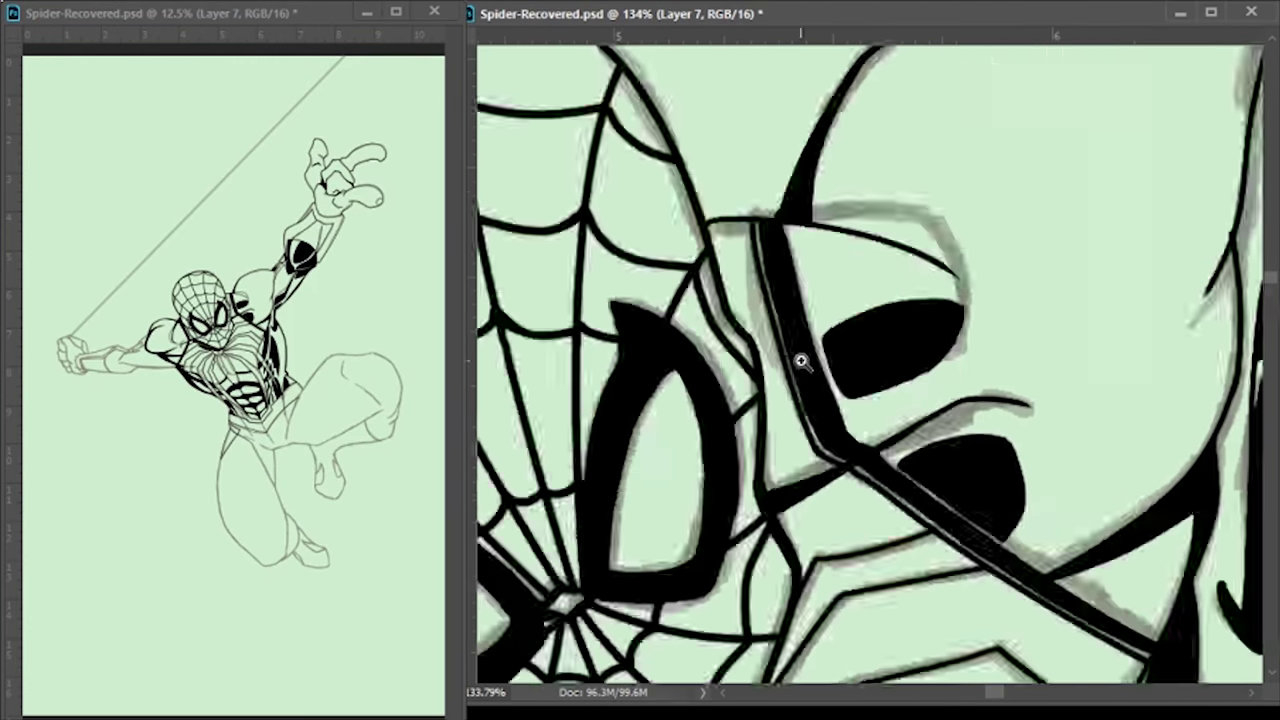
{"action": "mouse_move", "coordinate": [969, 209]}
{"action": "left_mouse_down"}
{"action": "mouse_move", "coordinate": [851, 232]}
{"action": "mouse_move", "coordinate": [749, 343]}
{"action": "left_mouse_up"}
{"action": "mouse_move", "coordinate": [757, 286]}
{"action": "left_mouse_down"}
{"action": "mouse_move", "coordinate": [700, 390]}
{"action": "mouse_move", "coordinate": [772, 557]}
{"action": "left_mouse_up"}
{"action": "scroll", "coordinate": [700, 420], "scroll_direction": "up", "scroll_amount": 5}
{"action": "scroll", "coordinate": [820, 400], "scroll_direction": "down", "scroll_amount": 5}
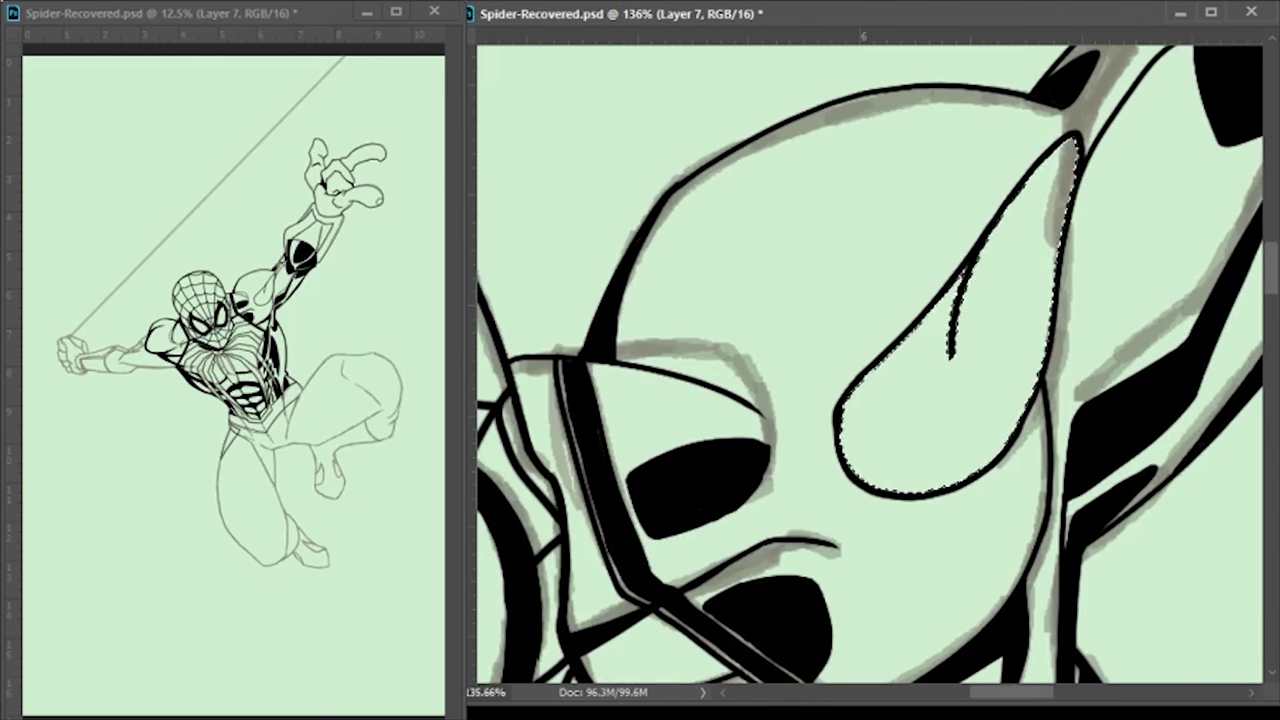
{"action": "left_click", "coordinate": [817, 400]}
Outline the other eye with a thin stroke and fill its inside black
{"action": "scroll", "coordinate": [829, 413], "scroll_direction": "up", "scroll_amount": 4}
{"action": "scroll", "coordinate": [988, 220], "scroll_direction": "down", "scroll_amount": 2}
{"action": "left_click_drag", "start_coordinate": [988, 220], "coordinate": [930, 330]}
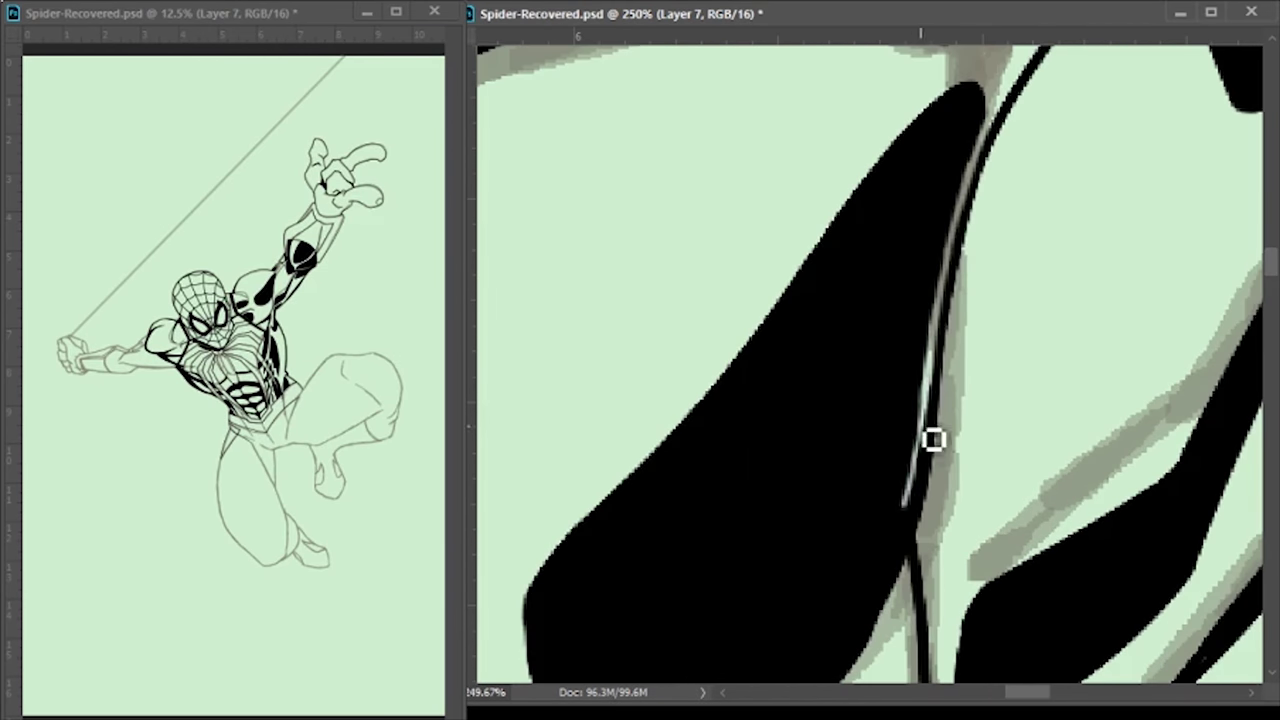
{"action": "scroll", "coordinate": [931, 480], "scroll_direction": "down", "scroll_amount": 2}
{"action": "scroll", "coordinate": [931, 480], "scroll_direction": "down", "scroll_amount": 1}
{"action": "left_click_drag", "start_coordinate": [625, 95], "coordinate": [790, 452]}
{"action": "left_click", "coordinate": [640, 220]}
{"action": "key", "text": "alt+BackSpace"}
Trim the black eye shape with background green paint, then repaint it solid black
{"action": "scroll", "coordinate": [874, 206], "scroll_direction": "down", "scroll_amount": 4}
{"action": "scroll", "coordinate": [886, 420], "scroll_direction": "up", "scroll_amount": 3}
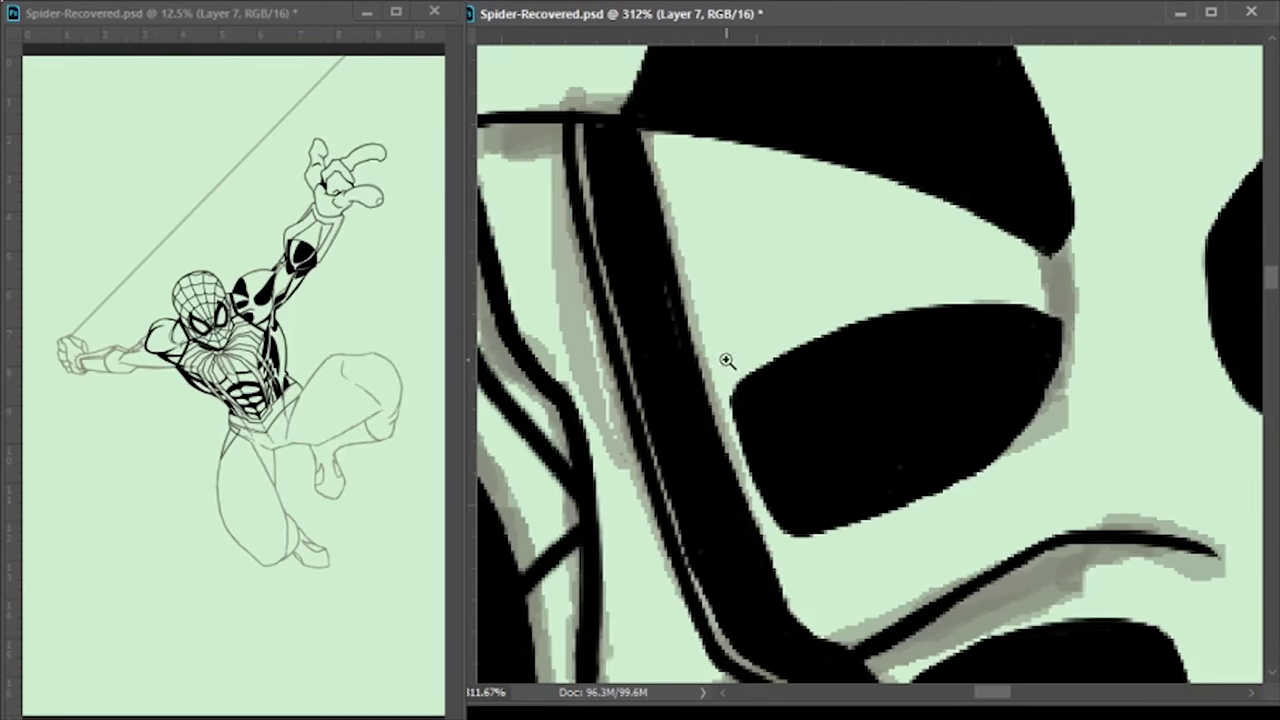
{"action": "scroll", "coordinate": [691, 326], "scroll_direction": "up", "scroll_amount": 3}
{"action": "scroll", "coordinate": [726, 406], "scroll_direction": "up", "scroll_amount": 3}
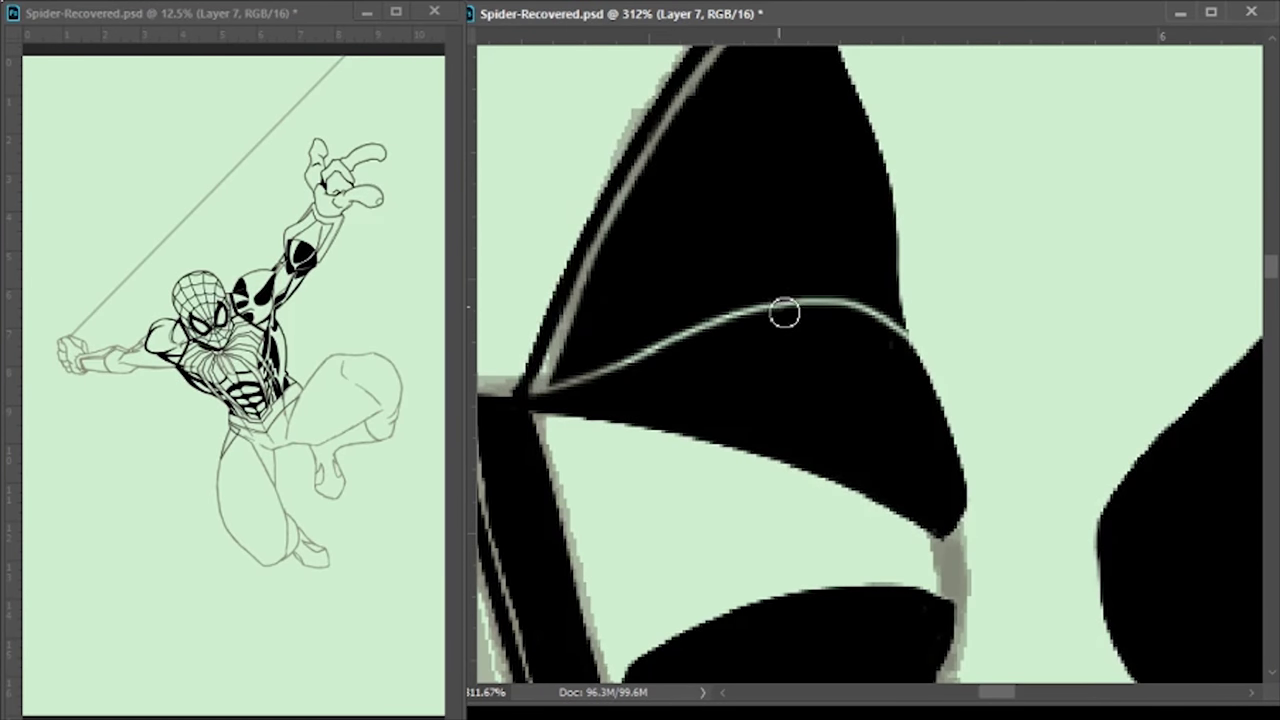
{"action": "left_click_drag", "start_coordinate": [560, 380], "coordinate": [923, 291]}
{"action": "scroll", "coordinate": [829, 220], "scroll_direction": "down", "scroll_amount": 3}
{"action": "left_click_drag", "start_coordinate": [829, 220], "coordinate": [763, 323]}
{"action": "scroll", "coordinate": [900, 475], "scroll_direction": "down", "scroll_amount": 3}
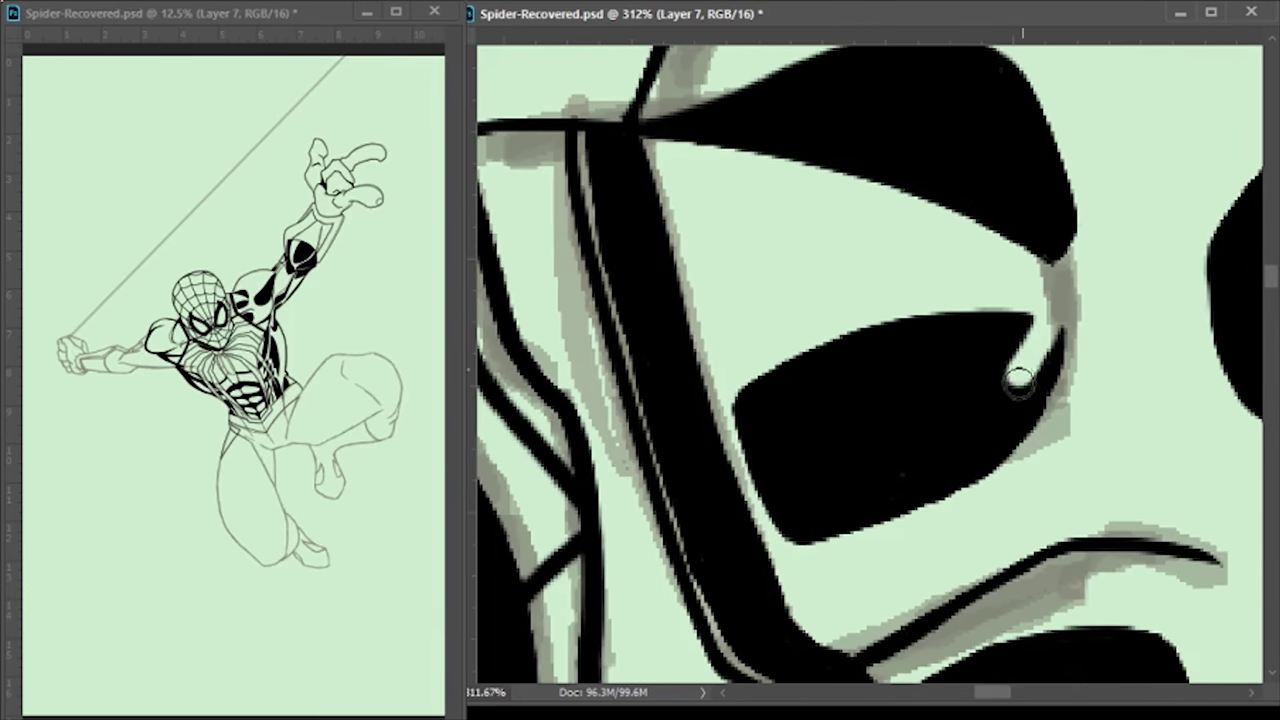
{"action": "mouse_move", "coordinate": [900, 475]}
{"action": "left_mouse_down"}
{"action": "mouse_move", "coordinate": [837, 429]}
{"action": "mouse_move", "coordinate": [817, 380]}
{"action": "left_mouse_up"}
{"action": "scroll", "coordinate": [810, 375], "scroll_direction": "up", "scroll_amount": 3}
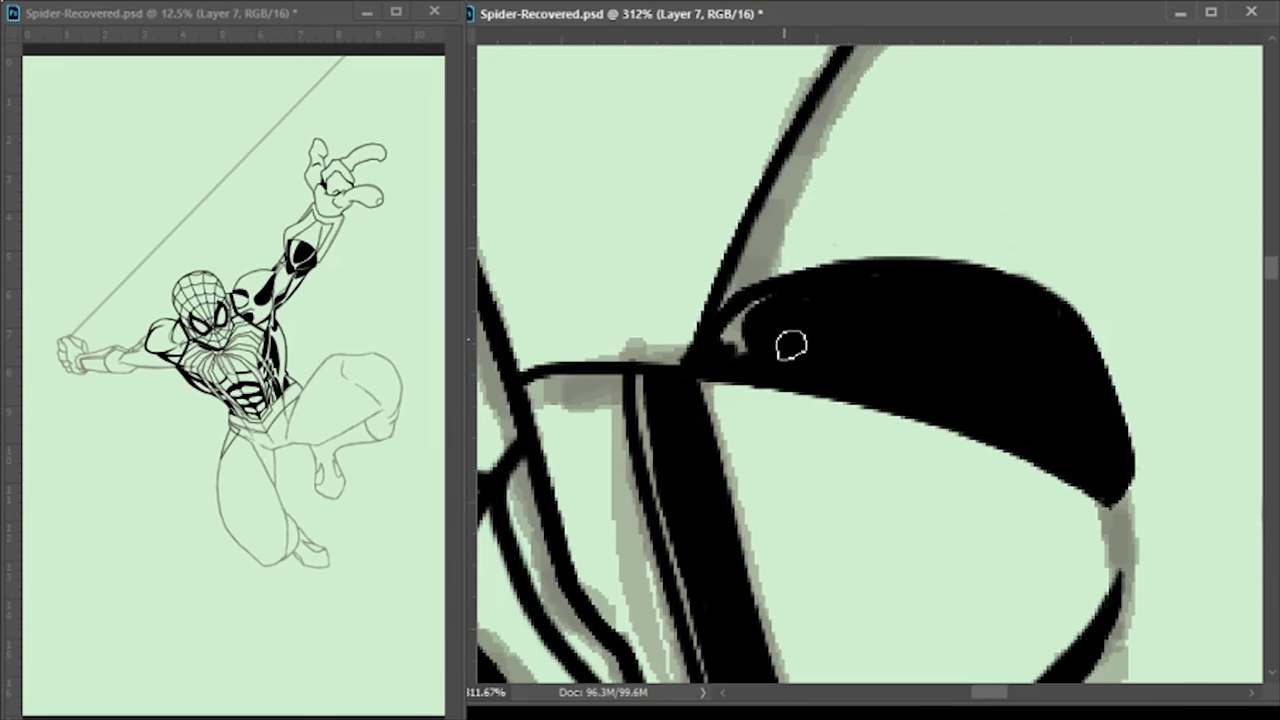
{"action": "scroll", "coordinate": [660, 415], "scroll_direction": "down", "scroll_amount": 5}
{"action": "scroll", "coordinate": [903, 366], "scroll_direction": "up", "scroll_amount": 3}
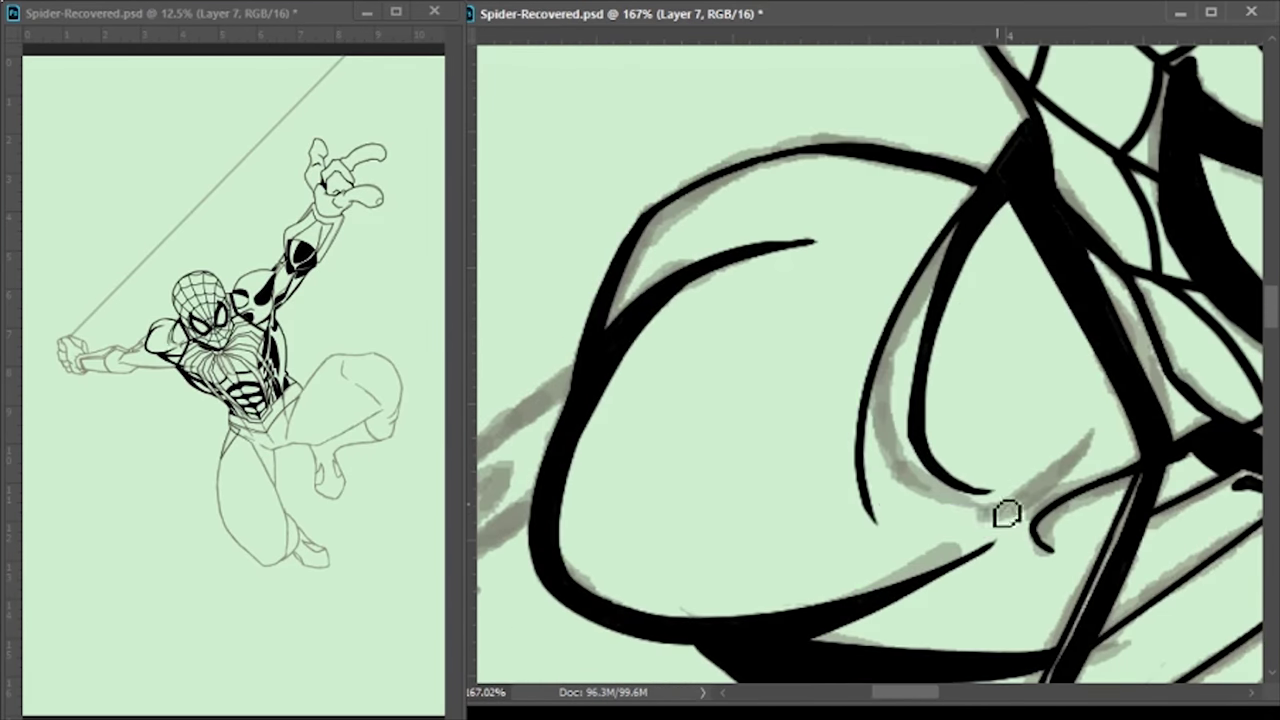
{"action": "left_click_drag", "start_coordinate": [900, 300], "coordinate": [885, 495]}
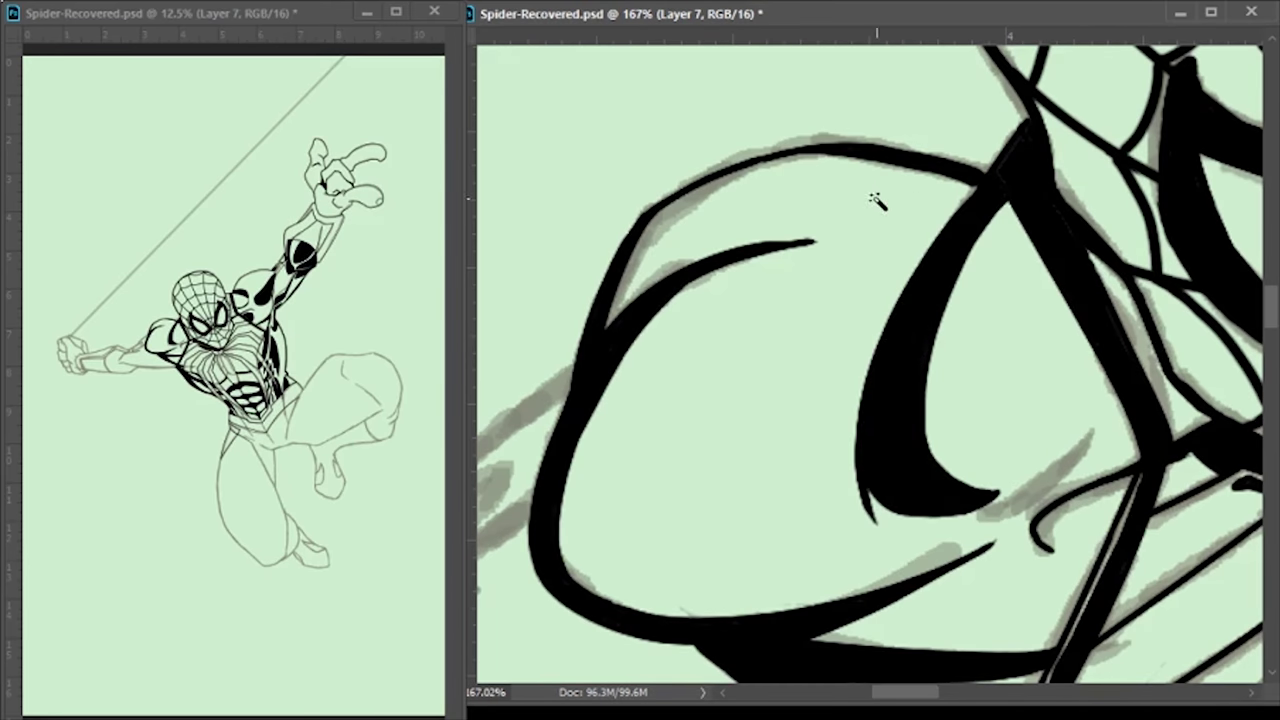
Ink a black stroke along the band and fill the selected shape black
{"action": "scroll", "coordinate": [908, 515], "scroll_direction": "up", "scroll_amount": 3}
{"action": "scroll", "coordinate": [900, 380], "scroll_direction": "down", "scroll_amount": 4}
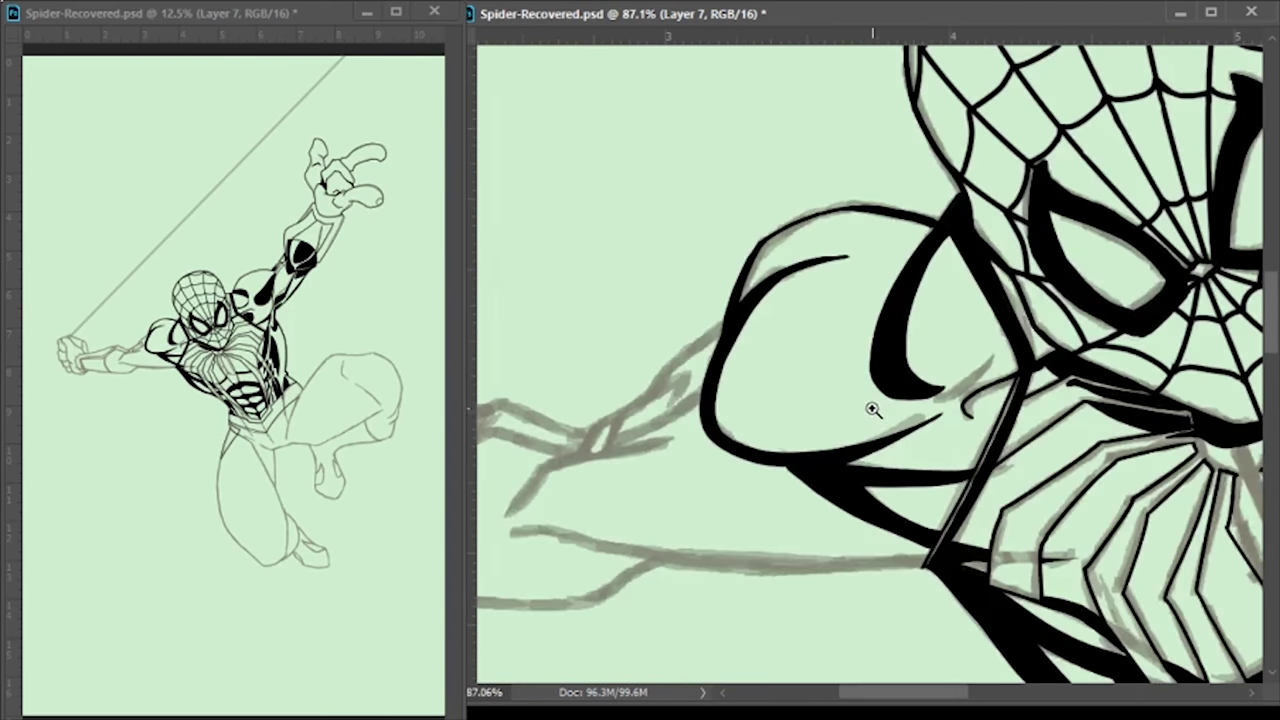
{"action": "scroll", "coordinate": [1023, 229], "scroll_direction": "up", "scroll_amount": 5}
{"action": "left_click_drag", "start_coordinate": [947, 298], "coordinate": [945, 540]}
{"action": "scroll", "coordinate": [857, 337], "scroll_direction": "down", "scroll_amount": 4}
{"action": "scroll", "coordinate": [491, 243], "scroll_direction": "up", "scroll_amount": 4}
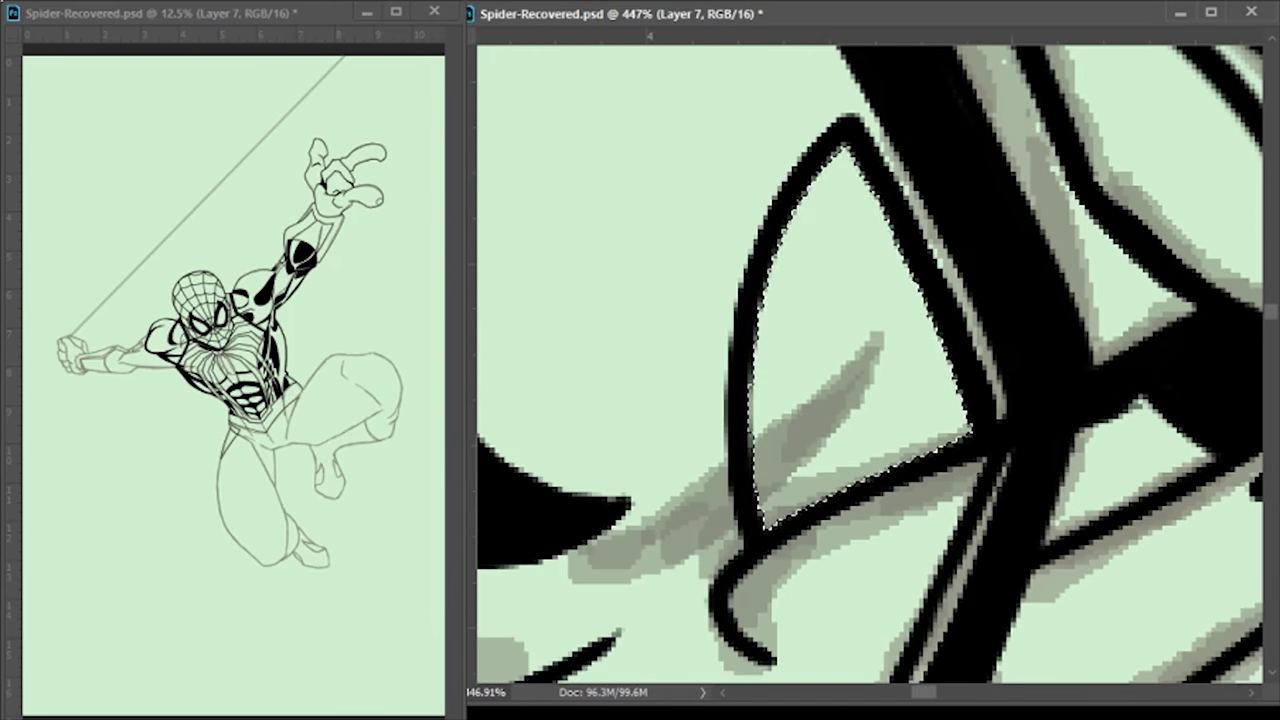
{"action": "key", "text": "alt+BackSpace"}
Ink a tapered stroke below the junction and bucket-fill the enclosed outline black
{"action": "scroll", "coordinate": [623, 349], "scroll_direction": "down", "scroll_amount": 4}
{"action": "scroll", "coordinate": [663, 358], "scroll_direction": "up", "scroll_amount": 2}
{"action": "scroll", "coordinate": [832, 411], "scroll_direction": "down", "scroll_amount": 2}
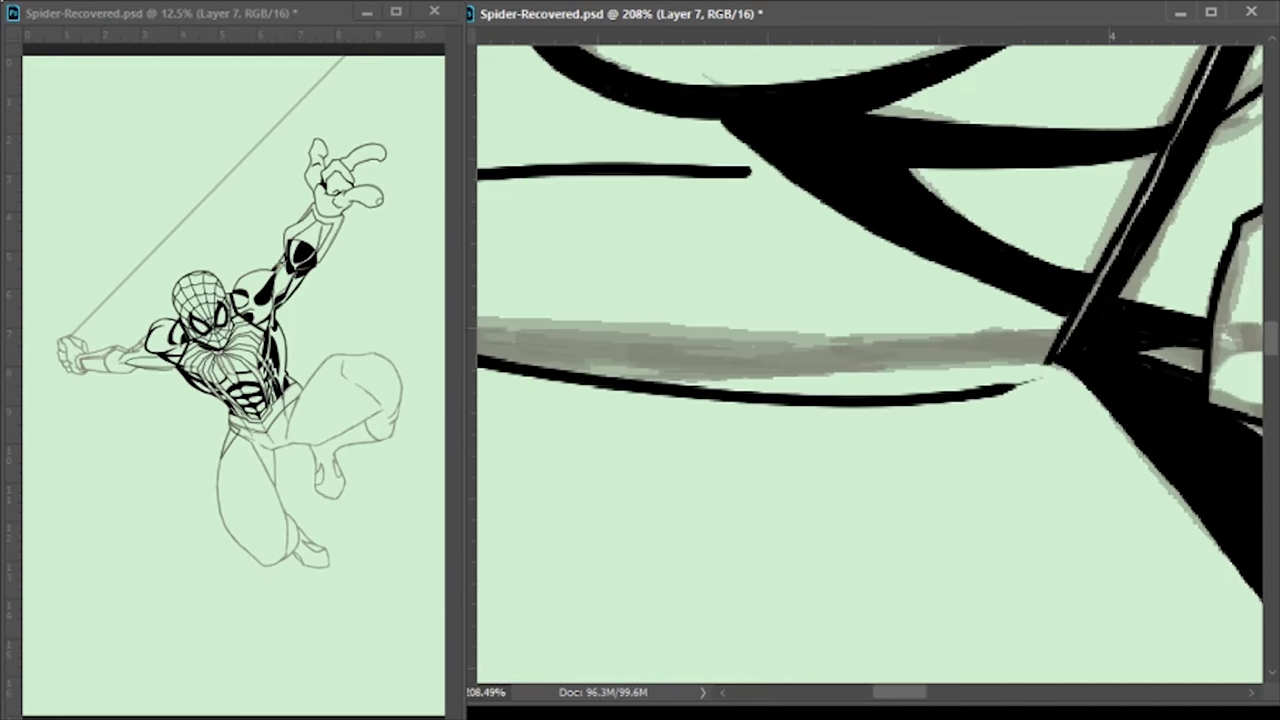
{"action": "scroll", "coordinate": [772, 269], "scroll_direction": "left", "scroll_amount": 5}
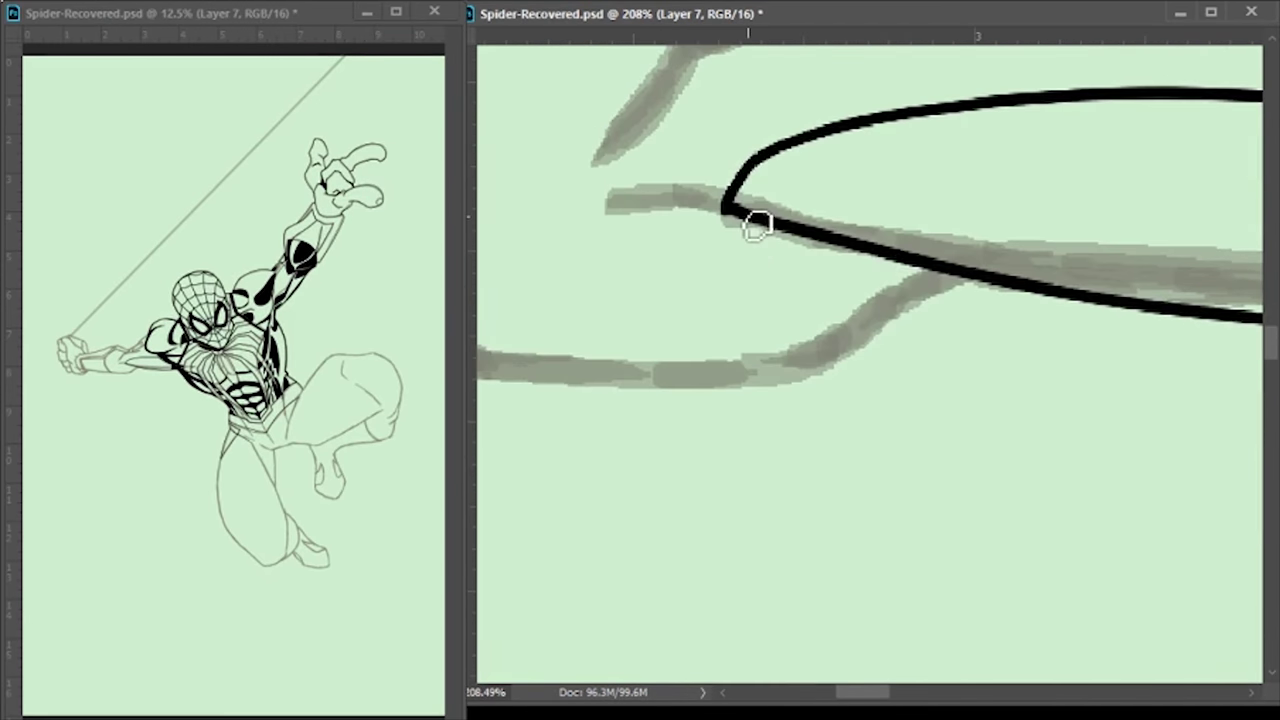
{"action": "left_click_drag", "start_coordinate": [728, 210], "coordinate": [886, 266]}
{"action": "key", "text": "g"}
{"action": "left_click", "coordinate": [905, 177]}
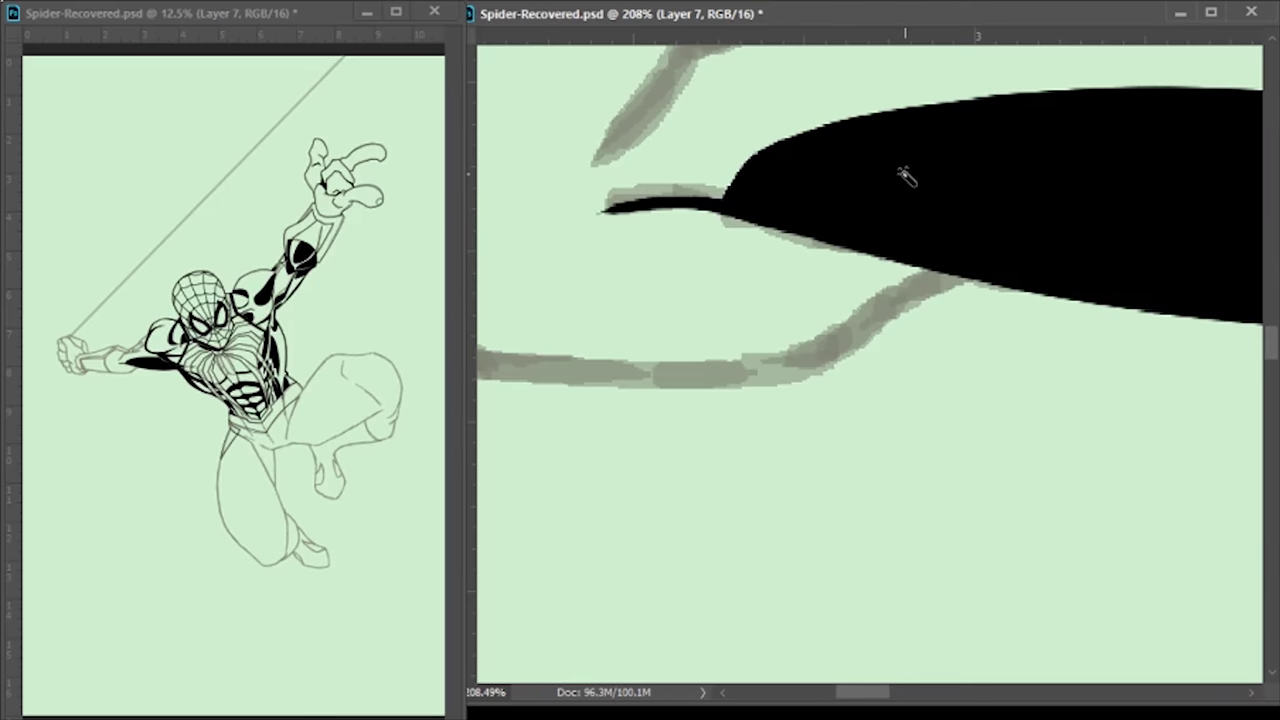
Draw a leaf-shaped outline, fill it black, and patch its lower edge gap
{"action": "scroll", "coordinate": [1123, 254], "scroll_direction": "up", "scroll_amount": 1}
{"action": "mouse_move", "coordinate": [1123, 254]}
{"action": "left_mouse_down"}
{"action": "mouse_move", "coordinate": [657, 440]}
{"action": "mouse_move", "coordinate": [1030, 265]}
{"action": "left_mouse_up"}
{"action": "key", "text": "ctrl+z"}
{"action": "left_click_drag", "start_coordinate": [955, 333], "coordinate": [691, 434]}
{"action": "key", "text": "g"}
{"action": "left_click", "coordinate": [850, 320]}
{"action": "scroll", "coordinate": [850, 320], "scroll_direction": "down", "scroll_amount": 1}
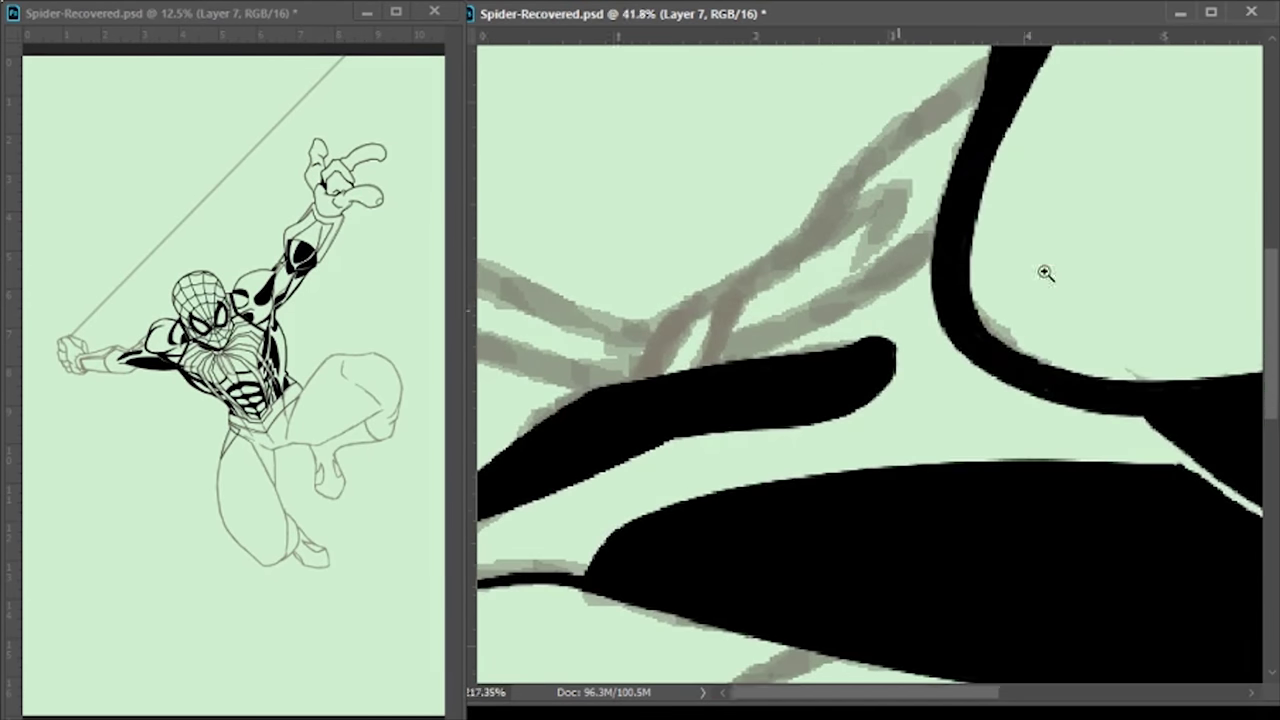
{"action": "key", "text": "b"}
{"action": "left_click_drag", "start_coordinate": [1105, 362], "coordinate": [682, 438]}
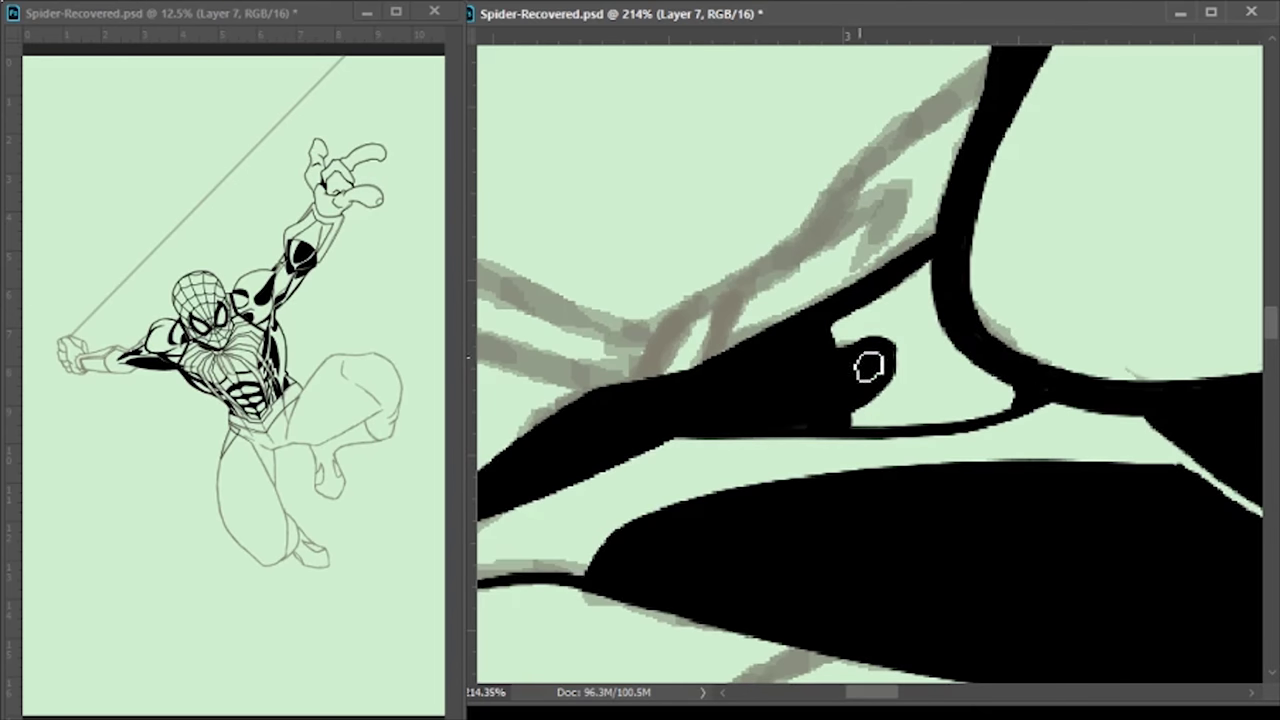
{"action": "key", "text": "alt+BackSpace"}
{"action": "key", "text": "ctrl+d"}
Ink parallel outlines along the forearm following the grey sketch lines
{"action": "left_click_drag", "start_coordinate": [700, 330], "coordinate": [790, 450]}
{"action": "left_click_drag", "start_coordinate": [785, 510], "coordinate": [1068, 212]}
{"action": "mouse_move", "coordinate": [815, 505]}
{"action": "left_mouse_down"}
{"action": "mouse_move", "coordinate": [1060, 250]}
{"action": "mouse_move", "coordinate": [887, 383]}
{"action": "left_mouse_up"}
{"action": "mouse_move", "coordinate": [775, 487]}
{"action": "left_mouse_down"}
{"action": "mouse_move", "coordinate": [980, 408]}
{"action": "mouse_move", "coordinate": [1085, 440]}
{"action": "left_mouse_up"}
{"action": "left_click_drag", "start_coordinate": [830, 400], "coordinate": [1150, 300]}
{"action": "mouse_move", "coordinate": [709, 466]}
{"action": "left_mouse_down"}
{"action": "mouse_move", "coordinate": [745, 373]}
{"action": "mouse_move", "coordinate": [916, 349]}
{"action": "left_mouse_up"}
{"action": "left_click_drag", "start_coordinate": [932, 330], "coordinate": [645, 345]}
Thicken the upper arm outline and ink the curved fold lines below it
{"action": "mouse_move", "coordinate": [1070, 285]}
{"action": "left_mouse_down"}
{"action": "mouse_move", "coordinate": [737, 363]}
{"action": "mouse_move", "coordinate": [780, 269]}
{"action": "left_mouse_up"}
{"action": "left_click_drag", "start_coordinate": [729, 262], "coordinate": [895, 598]}
{"action": "left_click_drag", "start_coordinate": [741, 343], "coordinate": [911, 599]}
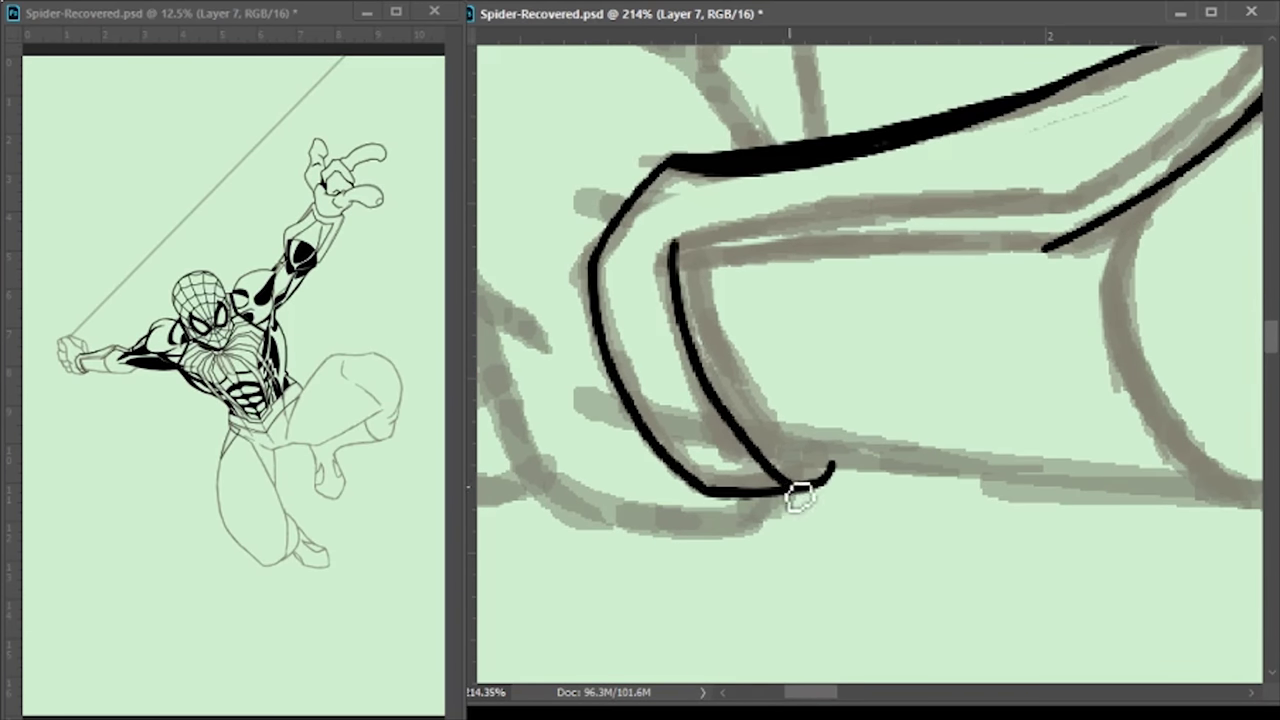
{"action": "mouse_move", "coordinate": [828, 466]}
{"action": "left_mouse_down"}
{"action": "mouse_move", "coordinate": [780, 243]}
{"action": "mouse_move", "coordinate": [1070, 258]}
{"action": "mouse_move", "coordinate": [948, 289]}
{"action": "left_mouse_up"}
{"action": "left_click_drag", "start_coordinate": [1060, 158], "coordinate": [863, 366]}
{"action": "scroll", "coordinate": [863, 366], "scroll_direction": "down", "scroll_amount": 5}
{"action": "scroll", "coordinate": [535, 341], "scroll_direction": "up", "scroll_amount": 6}
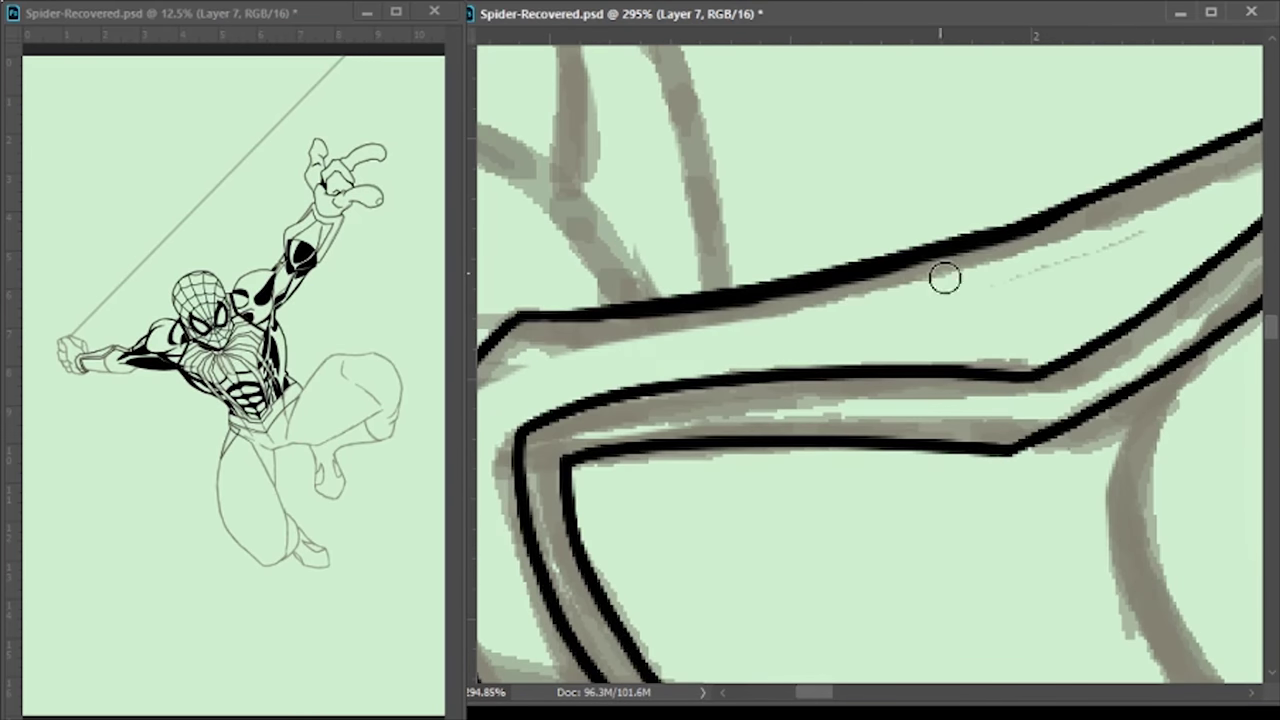
{"action": "scroll", "coordinate": [886, 298], "scroll_direction": "down", "scroll_amount": 5}
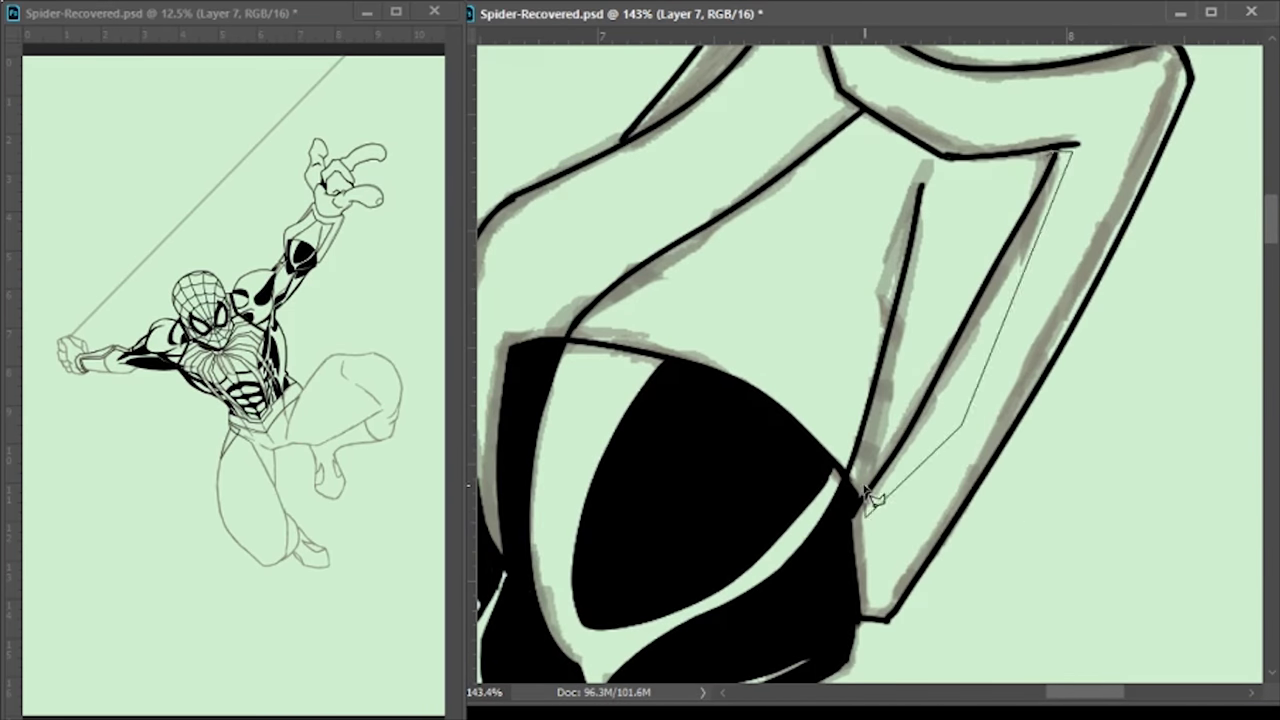
Close the narrow torso-edge selection and ink an elliptical outline around the arm
{"action": "left_click", "coordinate": [968, 281]}
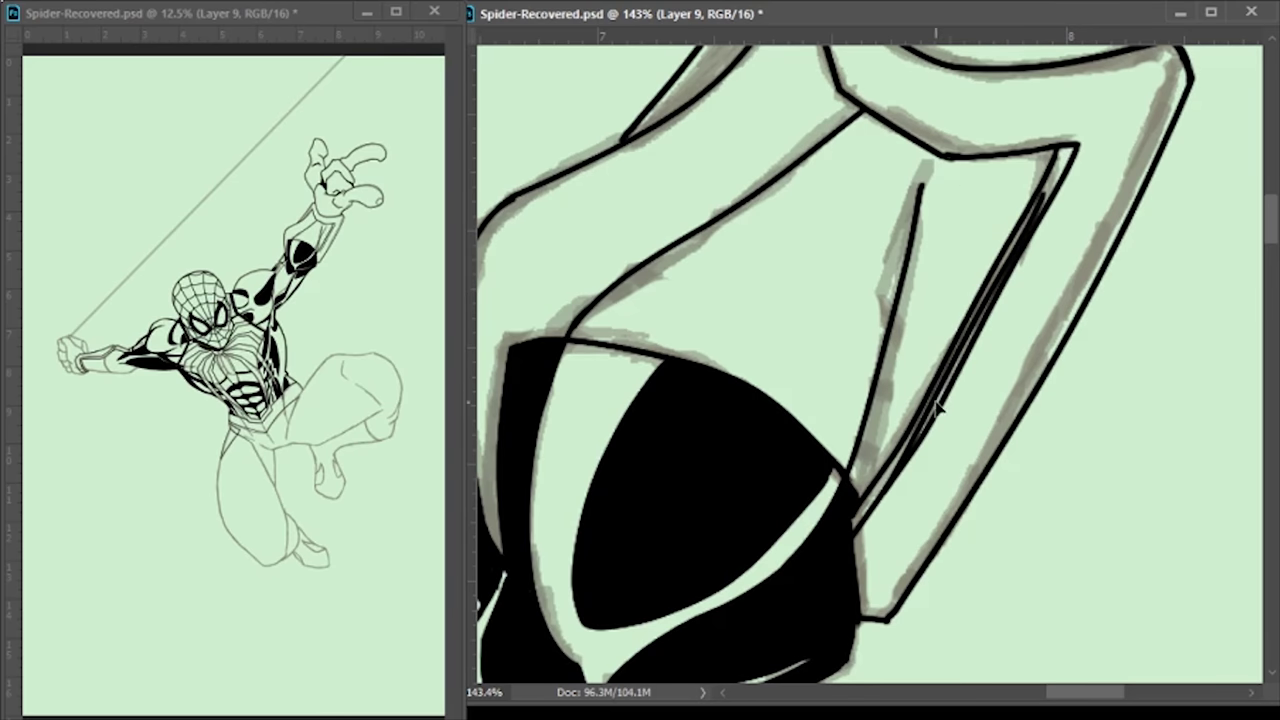
{"action": "scroll", "coordinate": [823, 400], "scroll_direction": "up", "scroll_amount": 5}
{"action": "scroll", "coordinate": [823, 400], "scroll_direction": "down", "scroll_amount": 7}
{"action": "scroll", "coordinate": [943, 200], "scroll_direction": "up", "scroll_amount": 4}
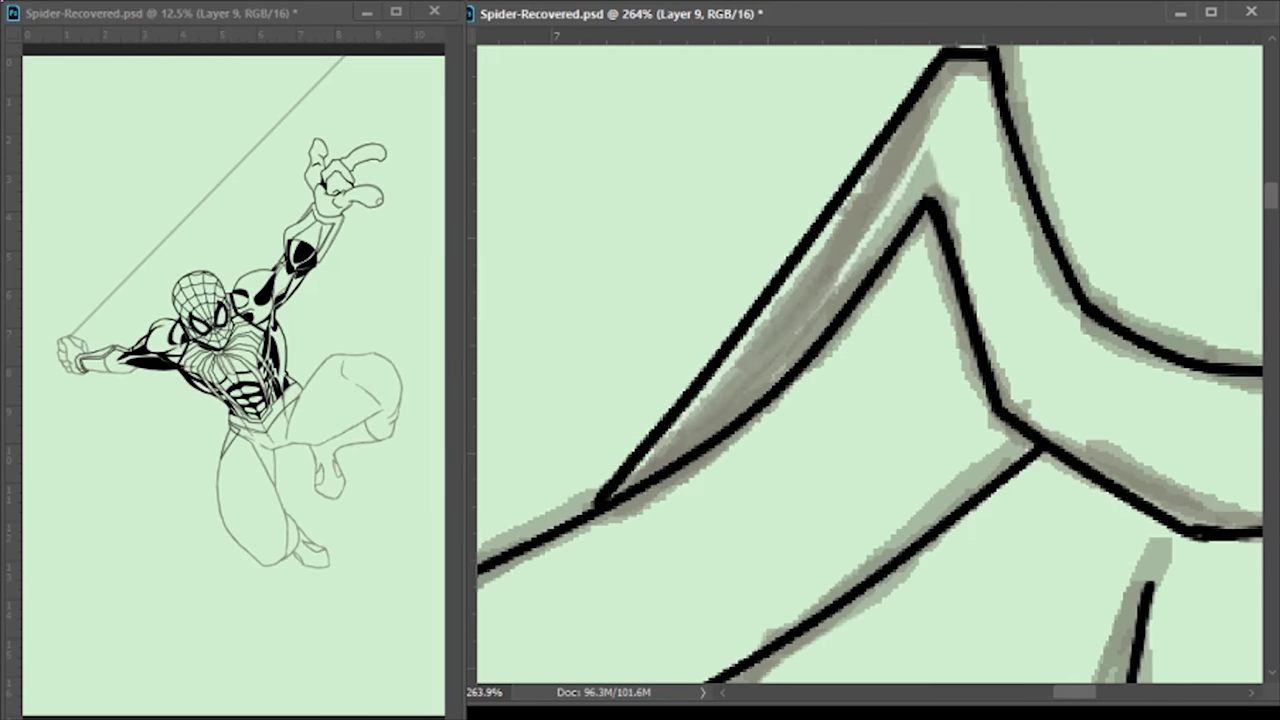
{"action": "scroll", "coordinate": [745, 453], "scroll_direction": "down", "scroll_amount": 7}
{"action": "scroll", "coordinate": [1020, 331], "scroll_direction": "up", "scroll_amount": 6}
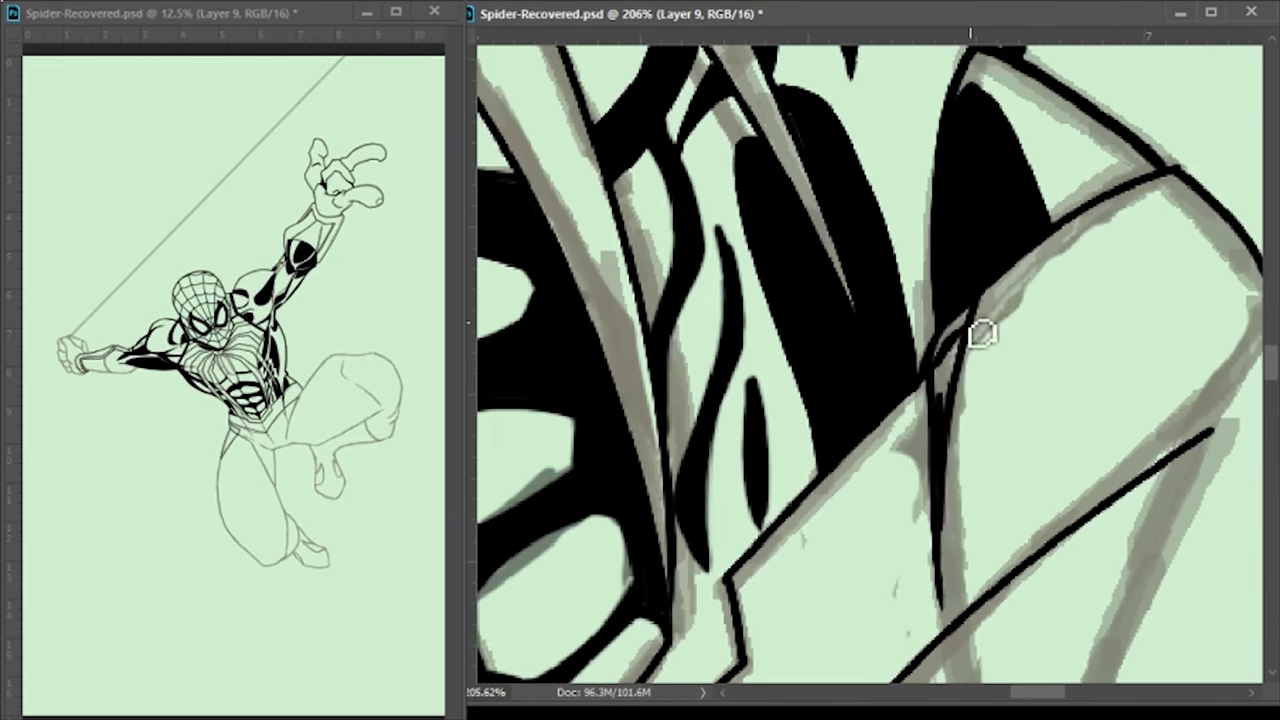
{"action": "scroll", "coordinate": [517, 410], "scroll_direction": "down", "scroll_amount": 6}
{"action": "scroll", "coordinate": [626, 363], "scroll_direction": "up", "scroll_amount": 5}
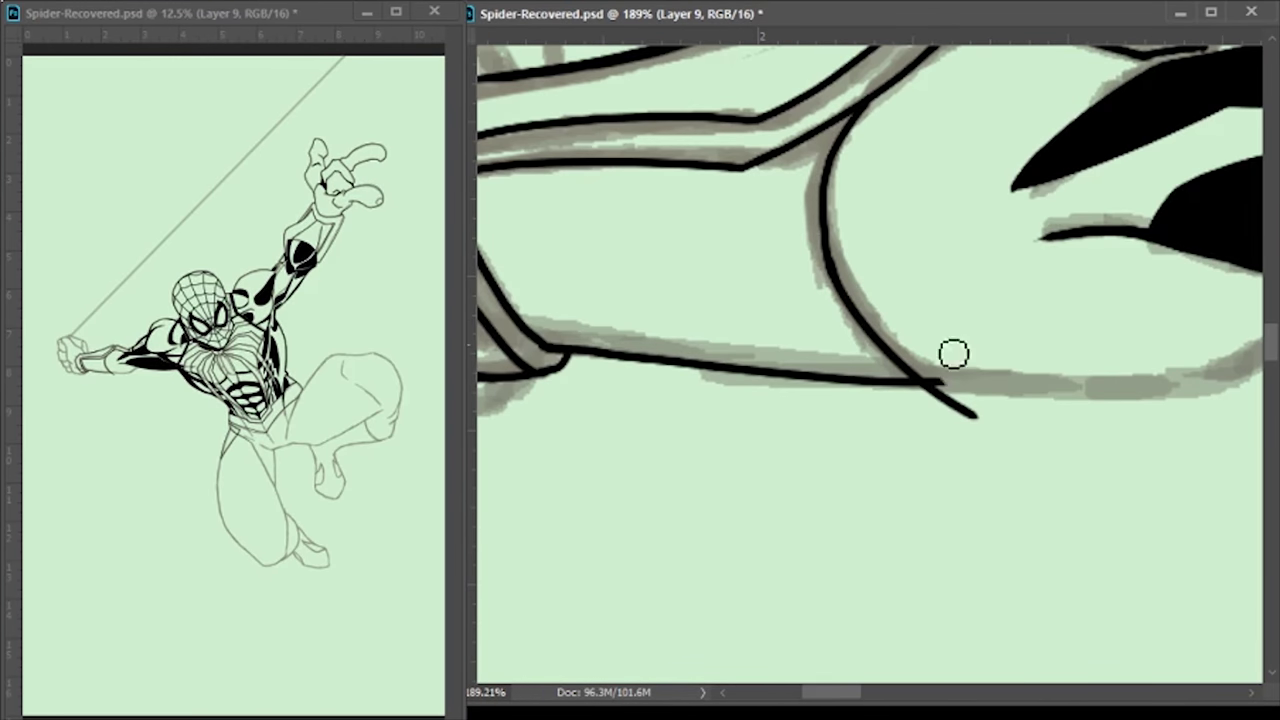
{"action": "left_click_drag", "start_coordinate": [849, 416], "coordinate": [674, 361]}
{"action": "mouse_move", "coordinate": [940, 212]}
{"action": "left_mouse_down"}
{"action": "mouse_move", "coordinate": [1128, 260]}
{"action": "mouse_move", "coordinate": [959, 332]}
{"action": "mouse_move", "coordinate": [998, 342]}
{"action": "left_mouse_up"}
Magic-Wand select the ellipse interior and a forearm panel region, filling both black
{"action": "scroll", "coordinate": [948, 316], "scroll_direction": "up", "scroll_amount": 5}
{"action": "scroll", "coordinate": [948, 316], "scroll_direction": "up", "scroll_amount": 3}
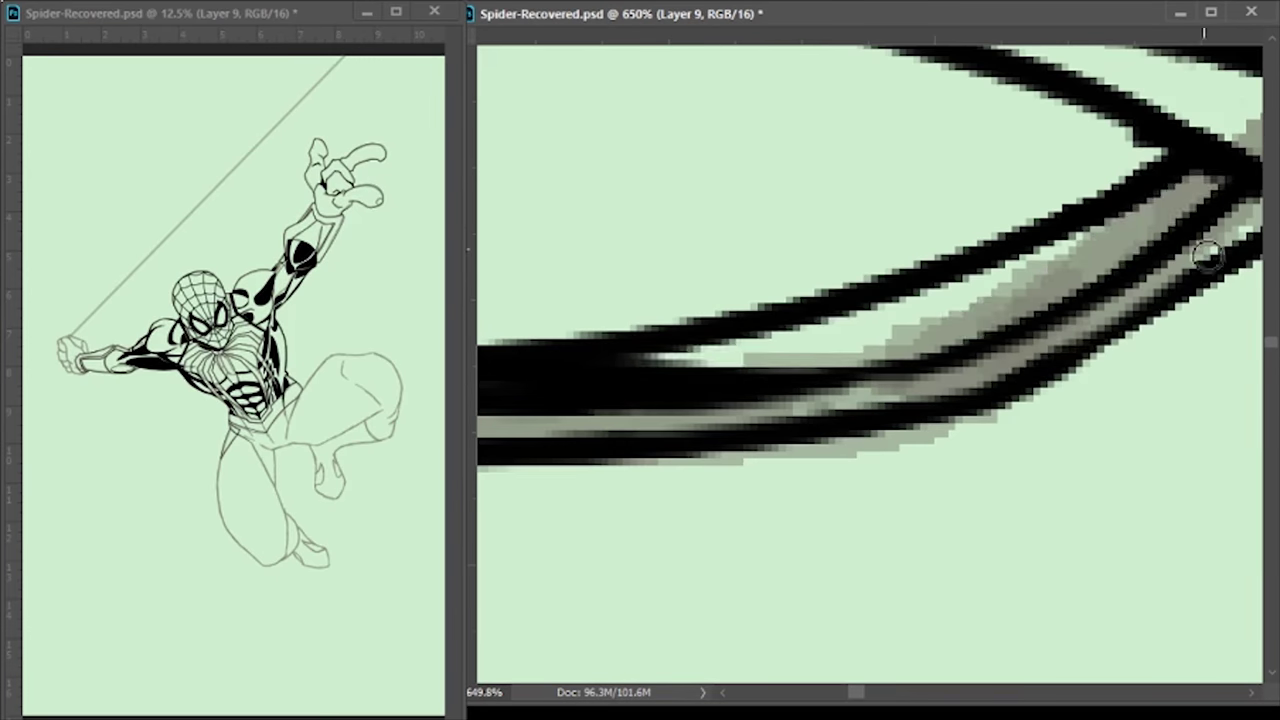
{"action": "scroll", "coordinate": [737, 294], "scroll_direction": "down", "scroll_amount": 5}
{"action": "key", "text": "w"}
{"action": "left_click", "coordinate": [885, 180]}
{"action": "key", "text": "alt+BackSpace"}
{"action": "scroll", "coordinate": [885, 180], "scroll_direction": "down", "scroll_amount": 3}
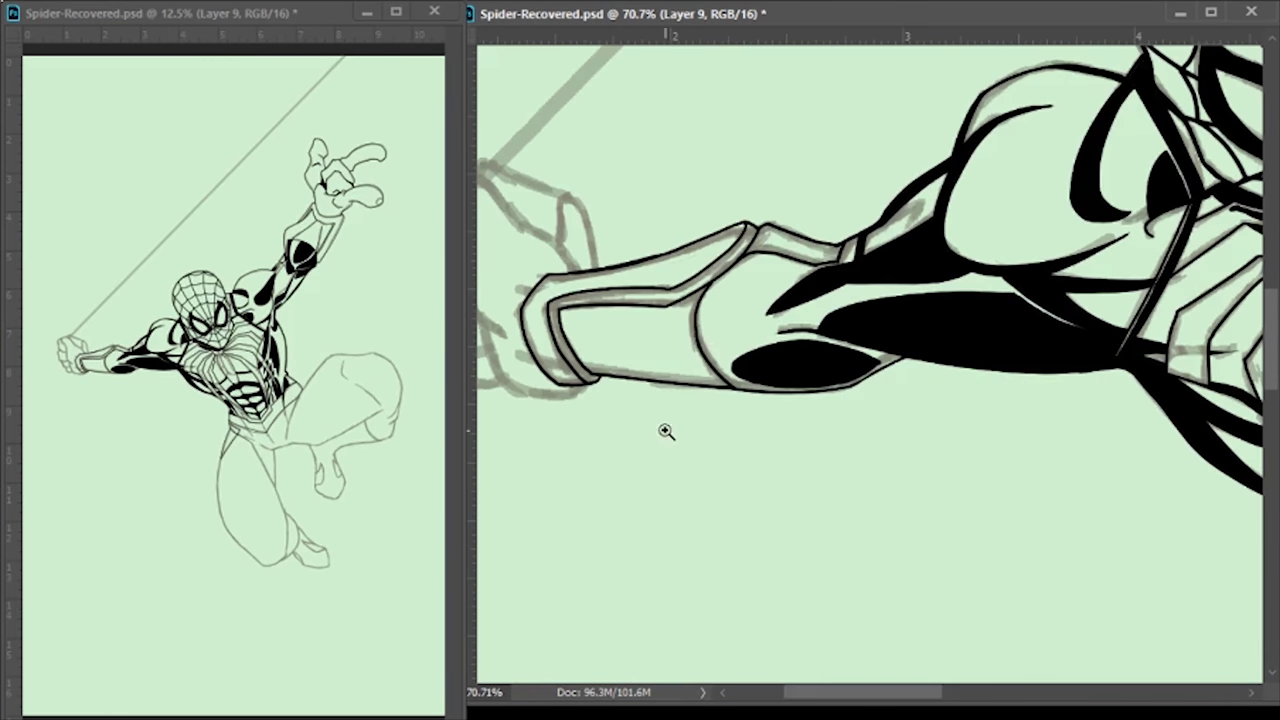
{"action": "scroll", "coordinate": [749, 337], "scroll_direction": "up", "scroll_amount": 3}
{"action": "left_click", "coordinate": [749, 337]}
{"action": "key", "text": "alt+BackSpace"}
Trace curved ink lines over the grey sketch around the hand and fist
{"action": "scroll", "coordinate": [944, 186], "scroll_direction": "down", "scroll_amount": 2}
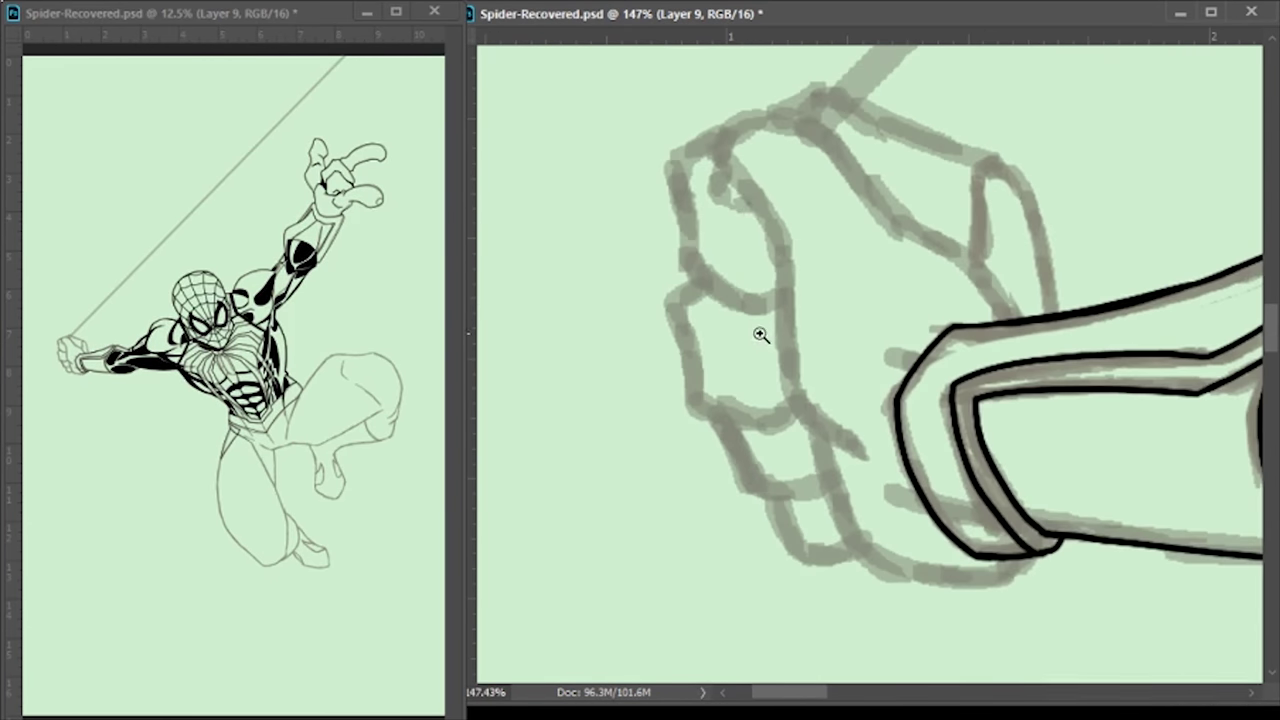
{"action": "scroll", "coordinate": [760, 337], "scroll_direction": "up", "scroll_amount": 2}
{"action": "left_click_drag", "start_coordinate": [822, 195], "coordinate": [808, 418]}
{"action": "scroll", "coordinate": [825, 205], "scroll_direction": "down", "scroll_amount": 2}
{"action": "scroll", "coordinate": [954, 372], "scroll_direction": "up", "scroll_amount": 2}
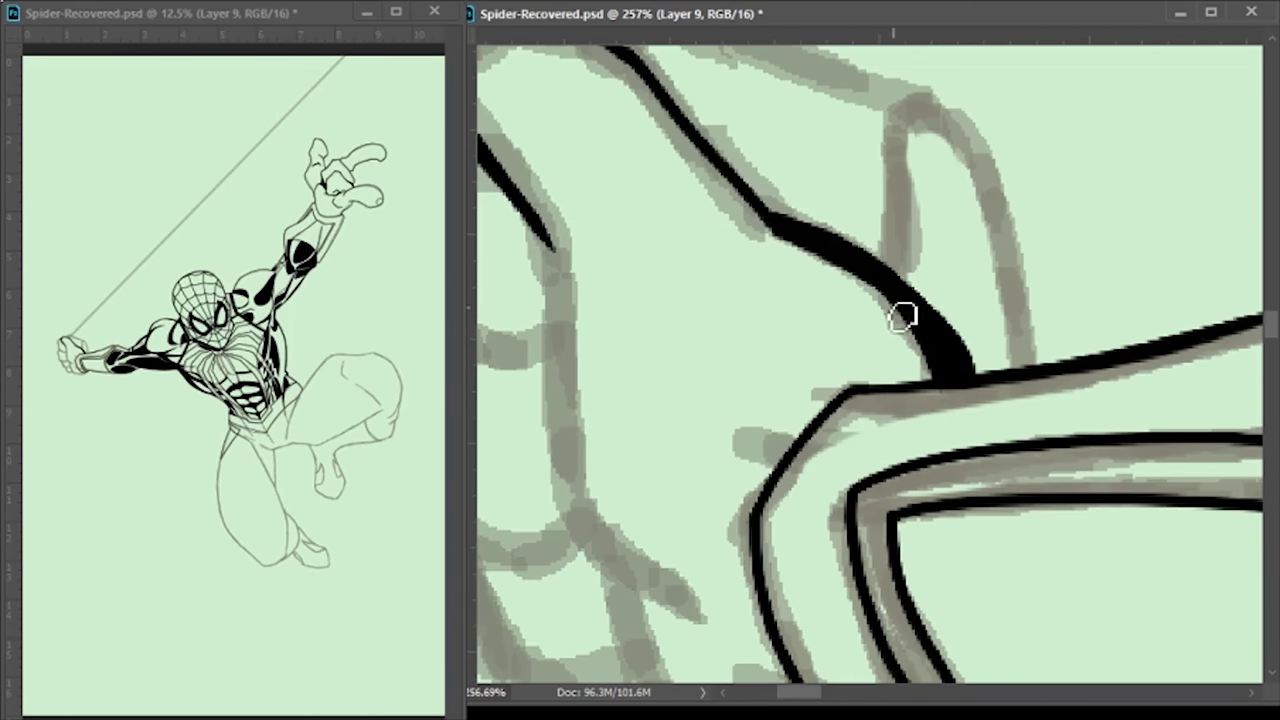
{"action": "scroll", "coordinate": [843, 218], "scroll_direction": "down", "scroll_amount": 2}
{"action": "scroll", "coordinate": [746, 354], "scroll_direction": "up", "scroll_amount": 2}
{"action": "mouse_move", "coordinate": [686, 63]}
{"action": "left_mouse_down"}
{"action": "mouse_move", "coordinate": [829, 480]}
{"action": "mouse_move", "coordinate": [850, 500]}
{"action": "left_mouse_up"}
{"action": "scroll", "coordinate": [850, 500], "scroll_direction": "down", "scroll_amount": 2}
{"action": "scroll", "coordinate": [792, 455], "scroll_direction": "up", "scroll_amount": 2}
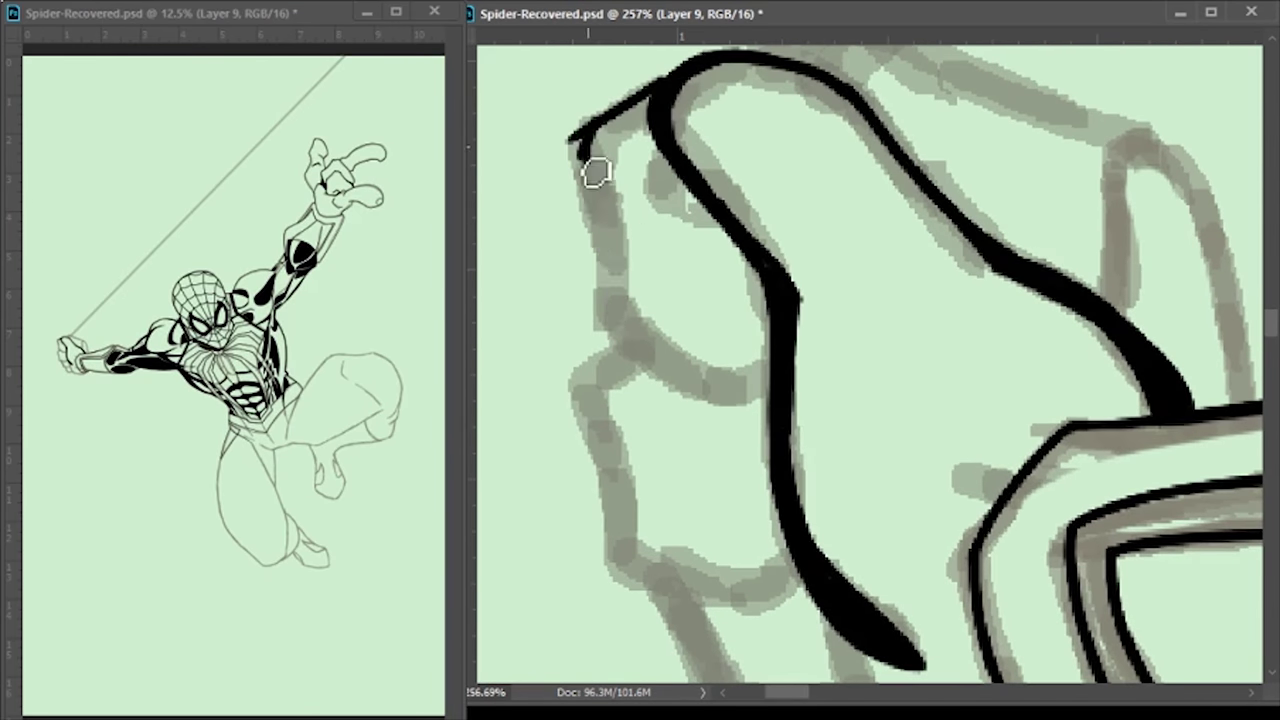
{"action": "left_click_drag", "start_coordinate": [597, 318], "coordinate": [770, 390]}
{"action": "left_click_drag", "start_coordinate": [705, 284], "coordinate": [711, 397]}
{"action": "scroll", "coordinate": [593, 137], "scroll_direction": "down", "scroll_amount": 2}
Darken the loop's outline on all sides and brush-fill the loop solid black
{"action": "left_click_drag", "start_coordinate": [571, 243], "coordinate": [815, 442]}
{"action": "mouse_move", "coordinate": [610, 263]}
{"action": "left_mouse_down"}
{"action": "mouse_move", "coordinate": [880, 378]}
{"action": "mouse_move", "coordinate": [954, 506]}
{"action": "mouse_move", "coordinate": [1205, 490]}
{"action": "left_mouse_up"}
{"action": "scroll", "coordinate": [778, 473], "scroll_direction": "down", "scroll_amount": 2}
{"action": "mouse_move", "coordinate": [866, 312]}
{"action": "left_mouse_down"}
{"action": "mouse_move", "coordinate": [871, 409]}
{"action": "mouse_move", "coordinate": [1069, 543]}
{"action": "mouse_move", "coordinate": [1200, 500]}
{"action": "left_mouse_up"}
{"action": "left_click_drag", "start_coordinate": [770, 405], "coordinate": [795, 472]}
{"action": "mouse_move", "coordinate": [820, 350]}
{"action": "left_mouse_down"}
{"action": "mouse_move", "coordinate": [911, 257]}
{"action": "mouse_move", "coordinate": [895, 470]}
{"action": "left_mouse_up"}
{"action": "mouse_move", "coordinate": [611, 157]}
{"action": "left_mouse_down"}
{"action": "mouse_move", "coordinate": [920, 163]}
{"action": "mouse_move", "coordinate": [806, 326]}
{"action": "mouse_move", "coordinate": [1120, 410]}
{"action": "left_mouse_up"}
{"action": "mouse_move", "coordinate": [850, 320]}
{"action": "left_mouse_down"}
{"action": "mouse_move", "coordinate": [580, 340]}
{"action": "mouse_move", "coordinate": [900, 271]}
{"action": "mouse_move", "coordinate": [645, 258]}
{"action": "mouse_move", "coordinate": [531, 409]}
{"action": "mouse_move", "coordinate": [788, 337]}
{"action": "mouse_move", "coordinate": [723, 317]}
{"action": "left_mouse_up"}
Ink the first black lines over the grey sketch of the bent thigh
{"action": "left_click_drag", "start_coordinate": [829, 480], "coordinate": [689, 437]}
{"action": "mouse_move", "coordinate": [823, 171]}
{"action": "left_mouse_down"}
{"action": "mouse_move", "coordinate": [811, 486]}
{"action": "mouse_move", "coordinate": [862, 308]}
{"action": "mouse_move", "coordinate": [834, 297]}
{"action": "left_mouse_up"}
{"action": "scroll", "coordinate": [543, 429], "scroll_direction": "down", "scroll_amount": 3}
Ink black along the grey sketch curve of the bent leg
{"action": "left_click_drag", "start_coordinate": [543, 429], "coordinate": [986, 330]}
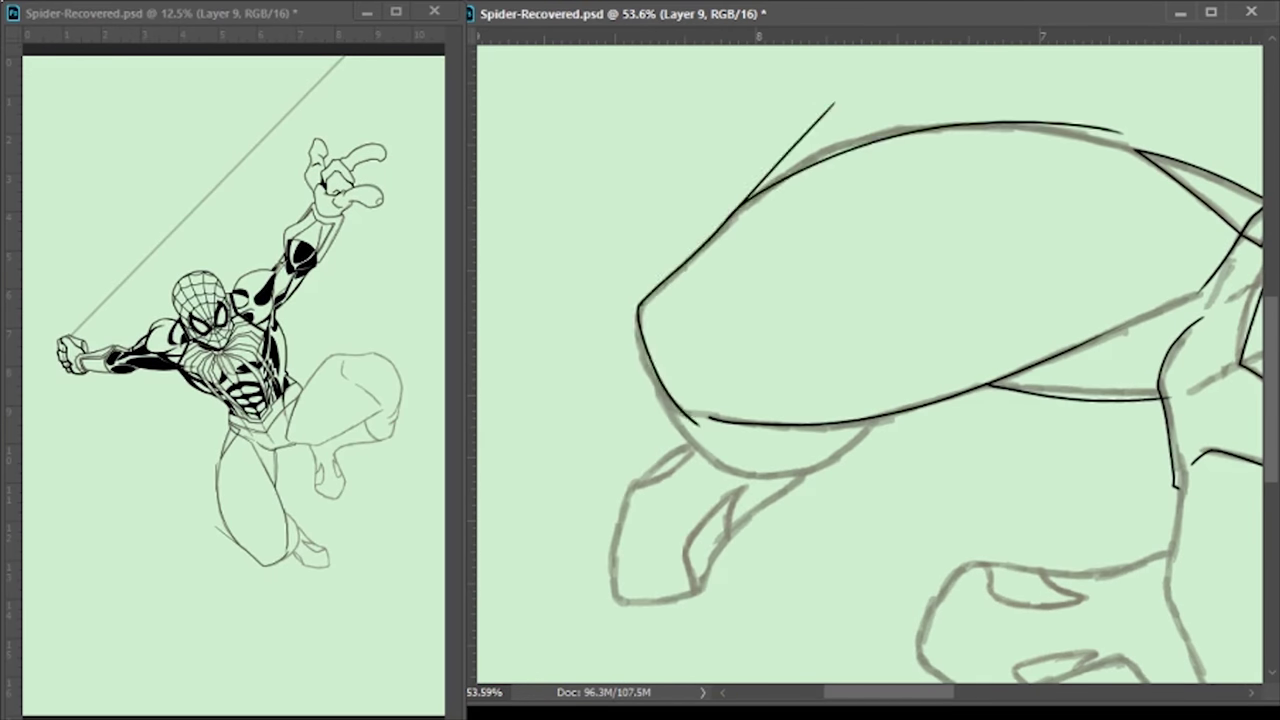
{"action": "scroll", "coordinate": [586, 557], "scroll_direction": "up", "scroll_amount": 5}
{"action": "scroll", "coordinate": [594, 429], "scroll_direction": "down", "scroll_amount": 5}
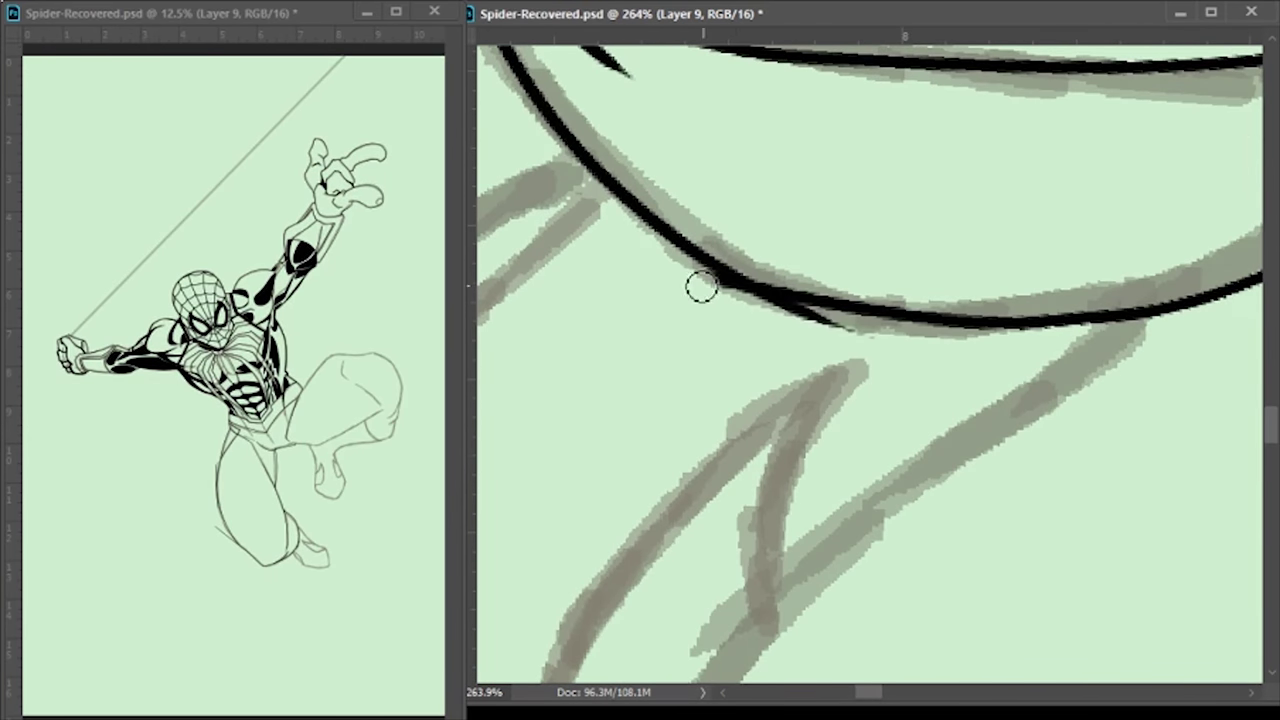
{"action": "scroll", "coordinate": [739, 311], "scroll_direction": "up", "scroll_amount": 5}
{"action": "scroll", "coordinate": [994, 337], "scroll_direction": "right", "scroll_amount": 3}
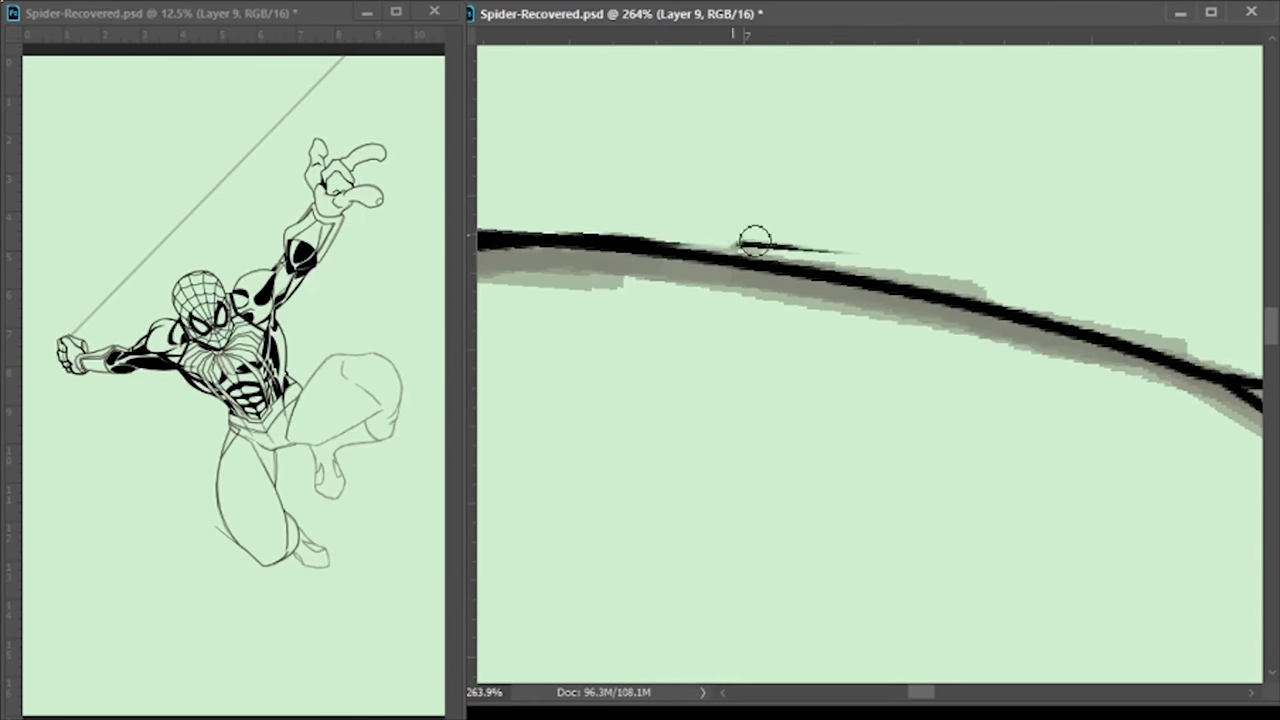
{"action": "scroll", "coordinate": [919, 259], "scroll_direction": "up", "scroll_amount": 2}
{"action": "scroll", "coordinate": [1140, 271], "scroll_direction": "right", "scroll_amount": 3}
{"action": "scroll", "coordinate": [1077, 294], "scroll_direction": "down", "scroll_amount": 3}
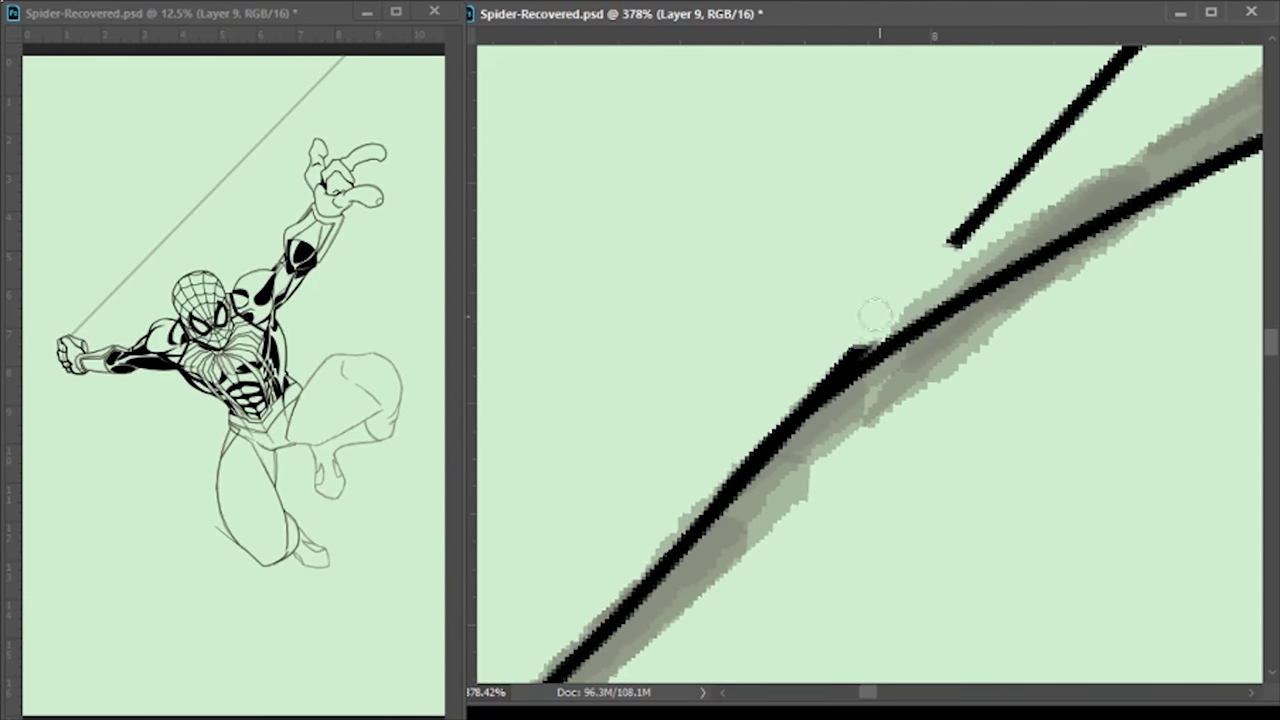
{"action": "scroll", "coordinate": [823, 386], "scroll_direction": "up", "scroll_amount": 3}
{"action": "scroll", "coordinate": [809, 397], "scroll_direction": "down", "scroll_amount": 2}
Redo the leaf-shaped stroke: undo its bad lower stroke, then re-ink its right, left and bottom edges
{"action": "mouse_move", "coordinate": [920, 255]}
{"action": "left_mouse_down"}
{"action": "mouse_move", "coordinate": [645, 470]}
{"action": "mouse_move", "coordinate": [960, 295]}
{"action": "mouse_move", "coordinate": [645, 468]}
{"action": "left_mouse_up"}
{"action": "key", "text": "ctrl+z"}
{"action": "scroll", "coordinate": [900, 300], "scroll_direction": "down", "scroll_amount": 3}
{"action": "scroll", "coordinate": [900, 300], "scroll_direction": "right", "scroll_amount": 1}
{"action": "left_click_drag", "start_coordinate": [1062, 132], "coordinate": [870, 618]}
{"action": "scroll", "coordinate": [880, 562], "scroll_direction": "down", "scroll_amount": 3}
{"action": "left_click_drag", "start_coordinate": [857, 523], "coordinate": [843, 320]}
{"action": "scroll", "coordinate": [886, 294], "scroll_direction": "up", "scroll_amount": 3}
{"action": "scroll", "coordinate": [791, 329], "scroll_direction": "down", "scroll_amount": 3}
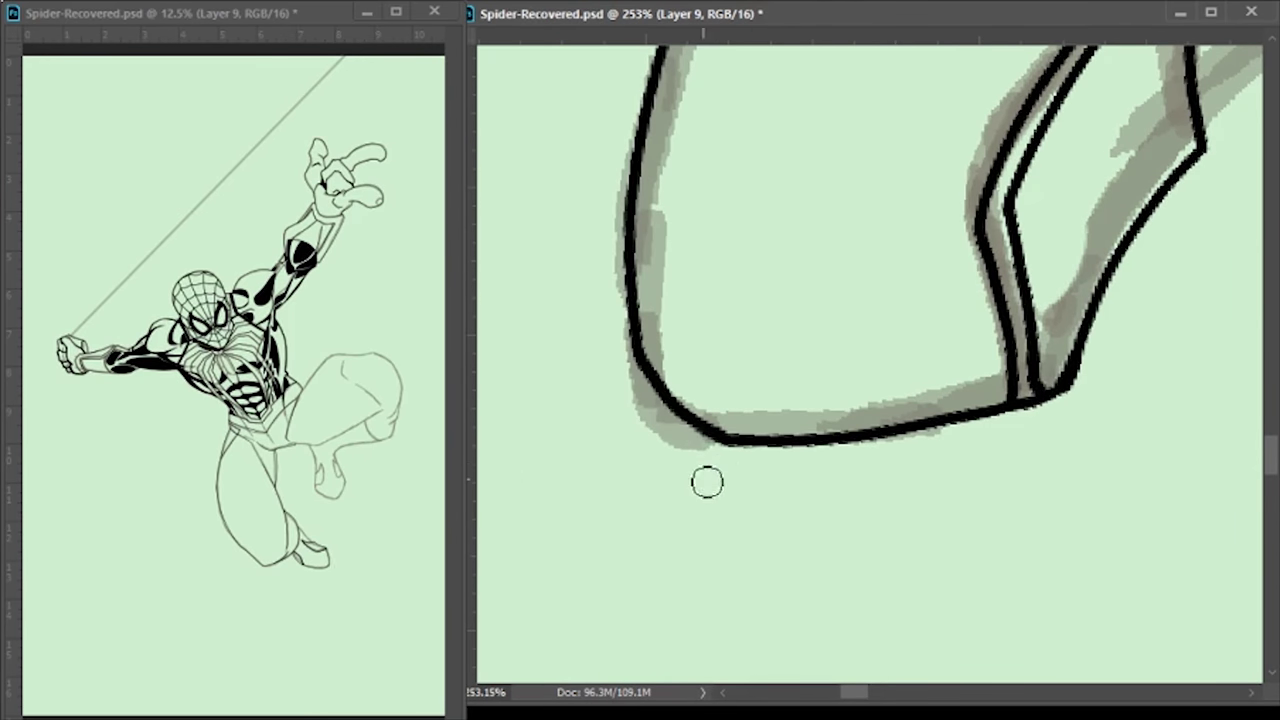
{"action": "mouse_move", "coordinate": [655, 55]}
{"action": "left_mouse_down"}
{"action": "mouse_move", "coordinate": [651, 406]}
{"action": "mouse_move", "coordinate": [1048, 395]}
{"action": "left_mouse_up"}
{"action": "left_click_drag", "start_coordinate": [645, 478], "coordinate": [950, 445]}
{"action": "scroll", "coordinate": [531, 508], "scroll_direction": "up", "scroll_amount": 2}
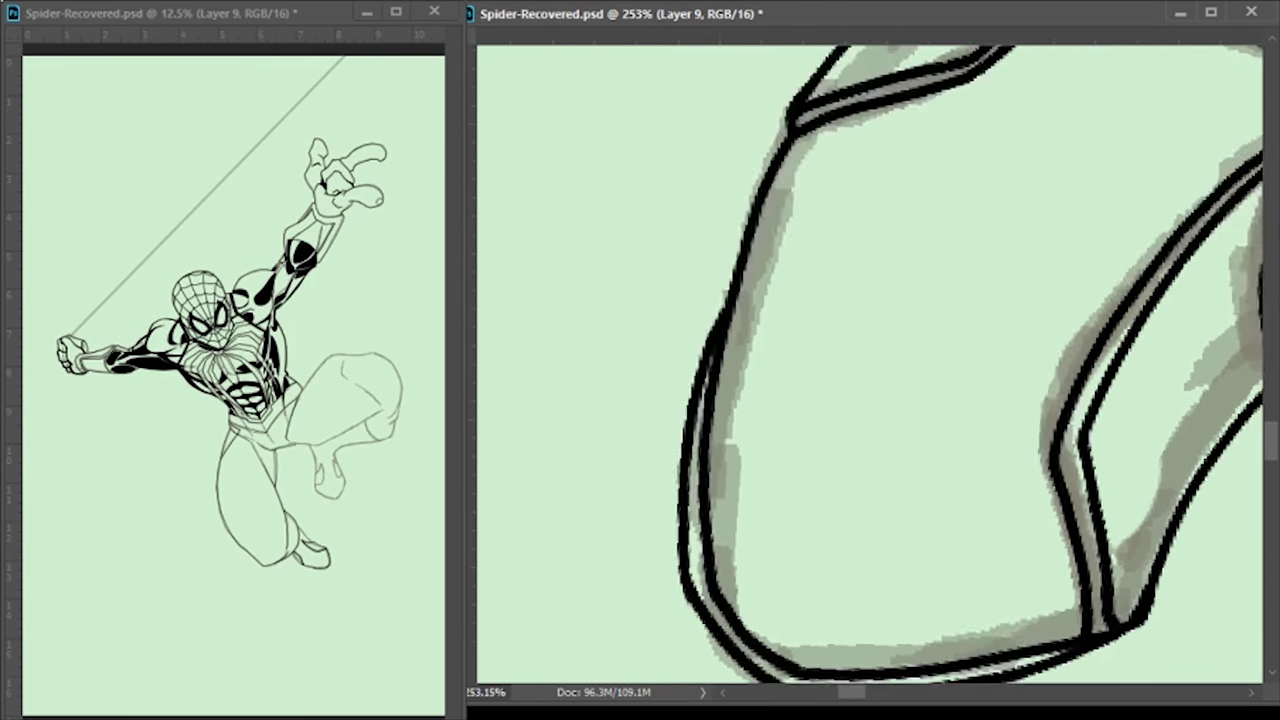
{"action": "scroll", "coordinate": [1000, 350], "scroll_direction": "down", "scroll_amount": 2}
{"action": "left_click_drag", "start_coordinate": [882, 486], "coordinate": [1202, 259]}
Rotate the canvas view, level it again and move it over the lower leg
{"action": "key", "text": "r"}
{"action": "left_click_drag", "start_coordinate": [1080, 330], "coordinate": [697, 341]}
{"action": "scroll", "coordinate": [1057, 309], "scroll_direction": "down", "scroll_amount": 10}
{"action": "scroll", "coordinate": [971, 537], "scroll_direction": "up", "scroll_amount": 10}
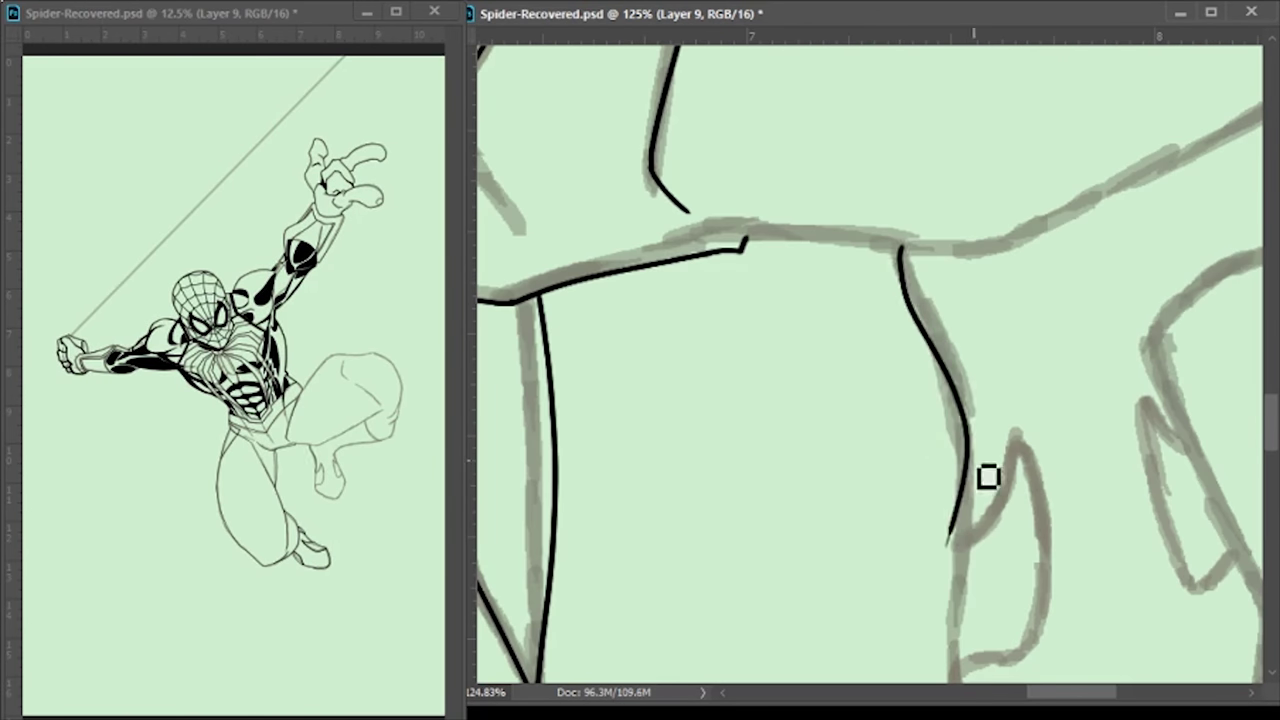
{"action": "mouse_move", "coordinate": [663, 457]}
{"action": "left_mouse_down"}
{"action": "mouse_move", "coordinate": [675, 260]}
{"action": "mouse_move", "coordinate": [857, 529]}
{"action": "mouse_move", "coordinate": [914, 243]}
{"action": "left_mouse_up"}
Ink the shin's side outlines, a doubled bottom edge and parallel diagonal strokes down the leg
{"action": "left_click_drag", "start_coordinate": [783, 366], "coordinate": [744, 259]}
{"action": "left_click_drag", "start_coordinate": [540, 570], "coordinate": [748, 500]}
{"action": "scroll", "coordinate": [745, 500], "scroll_direction": "up", "scroll_amount": 3}
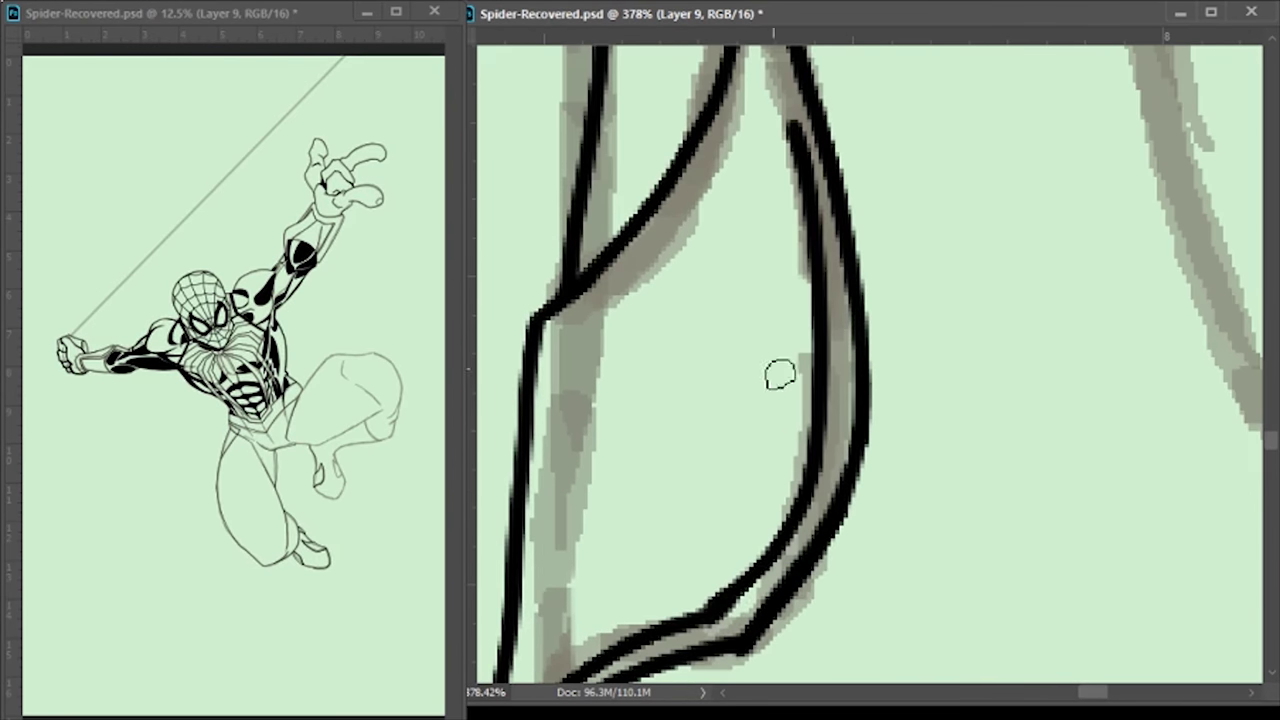
{"action": "scroll", "coordinate": [770, 415], "scroll_direction": "up", "scroll_amount": 3}
{"action": "scroll", "coordinate": [737, 329], "scroll_direction": "down", "scroll_amount": 5}
{"action": "scroll", "coordinate": [715, 290], "scroll_direction": "up", "scroll_amount": 4}
{"action": "mouse_move", "coordinate": [808, 148]}
{"action": "left_mouse_down"}
{"action": "mouse_move", "coordinate": [715, 290]}
{"action": "mouse_move", "coordinate": [870, 138]}
{"action": "left_mouse_up"}
{"action": "left_click_drag", "start_coordinate": [655, 115], "coordinate": [698, 316]}
{"action": "scroll", "coordinate": [846, 346], "scroll_direction": "down", "scroll_amount": 2}
{"action": "left_click_drag", "start_coordinate": [735, 168], "coordinate": [858, 592]}
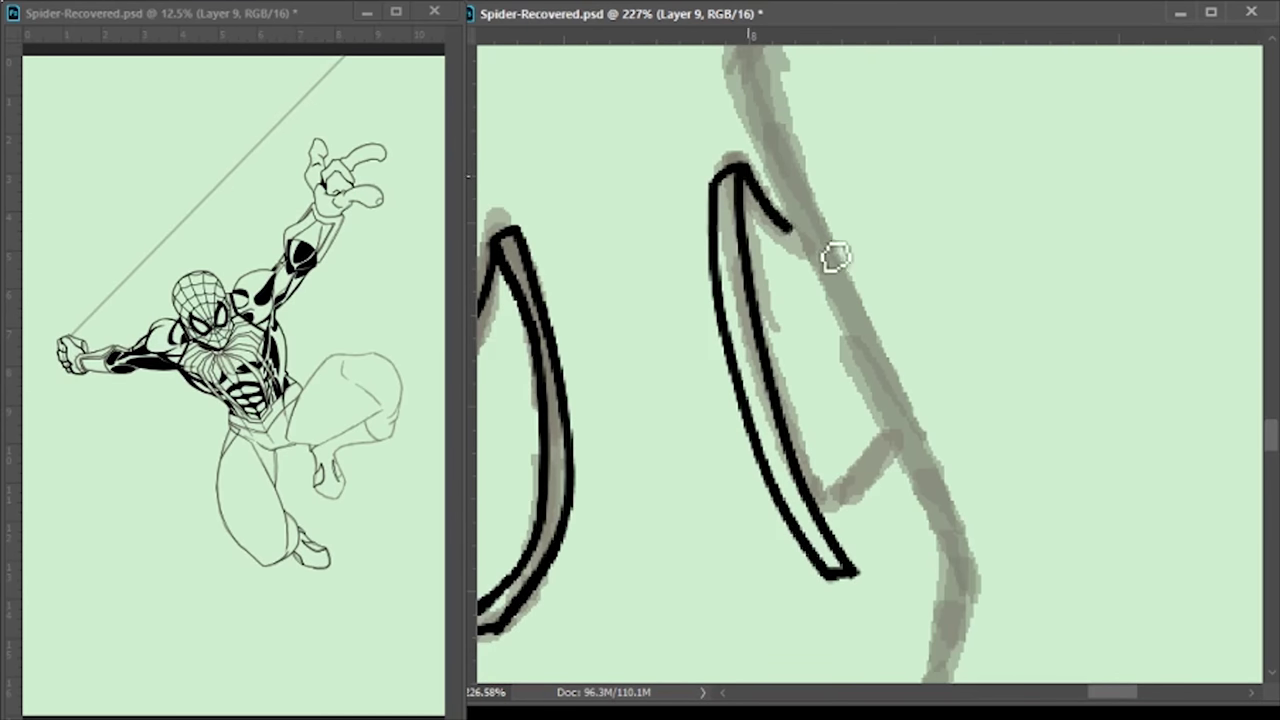
{"action": "scroll", "coordinate": [809, 261], "scroll_direction": "up", "scroll_amount": 5}
Ink the boot outlines over the remaining grey sketch lines with doubled and vertical strokes
{"action": "left_click_drag", "start_coordinate": [914, 177], "coordinate": [791, 309]}
{"action": "scroll", "coordinate": [791, 309], "scroll_direction": "down", "scroll_amount": 3}
{"action": "left_click_drag", "start_coordinate": [1027, 277], "coordinate": [976, 595]}
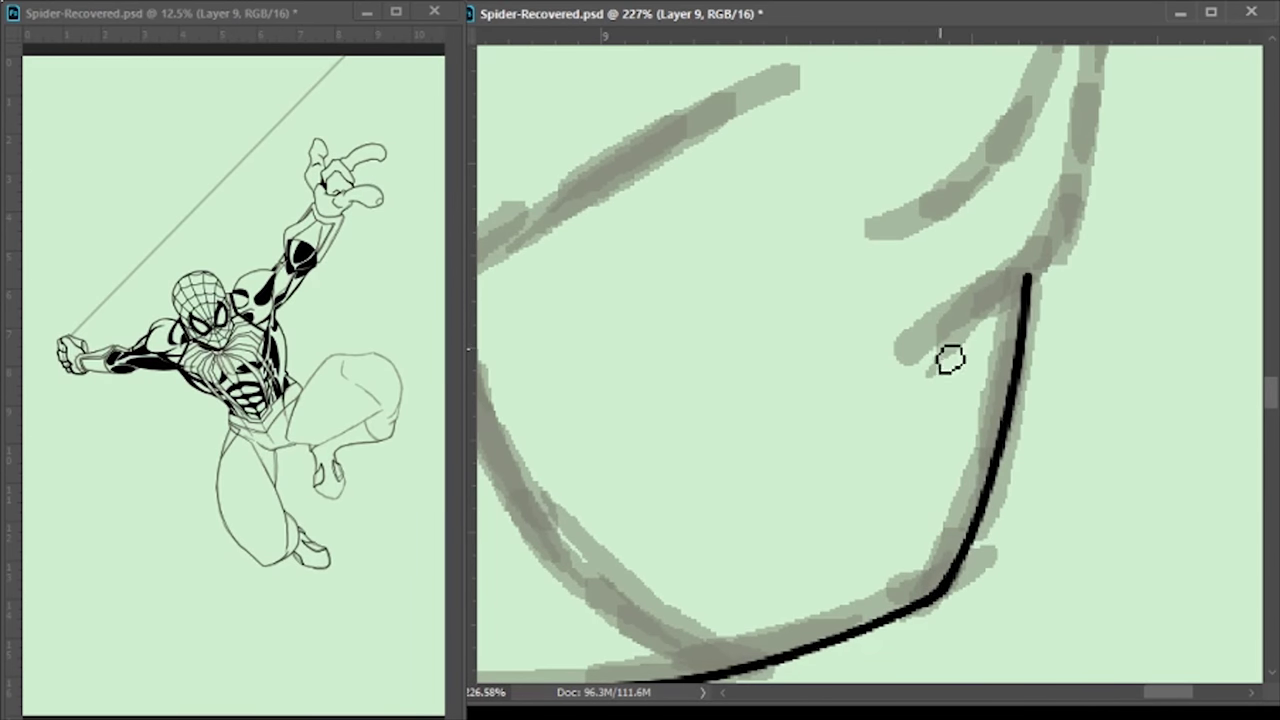
{"action": "scroll", "coordinate": [955, 360], "scroll_direction": "up", "scroll_amount": 3}
{"action": "left_click_drag", "start_coordinate": [986, 225], "coordinate": [757, 491]}
{"action": "left_click_drag", "start_coordinate": [986, 223], "coordinate": [950, 530]}
{"action": "scroll", "coordinate": [969, 554], "scroll_direction": "up", "scroll_amount": 3}
{"action": "left_click_drag", "start_coordinate": [950, 260], "coordinate": [932, 522]}
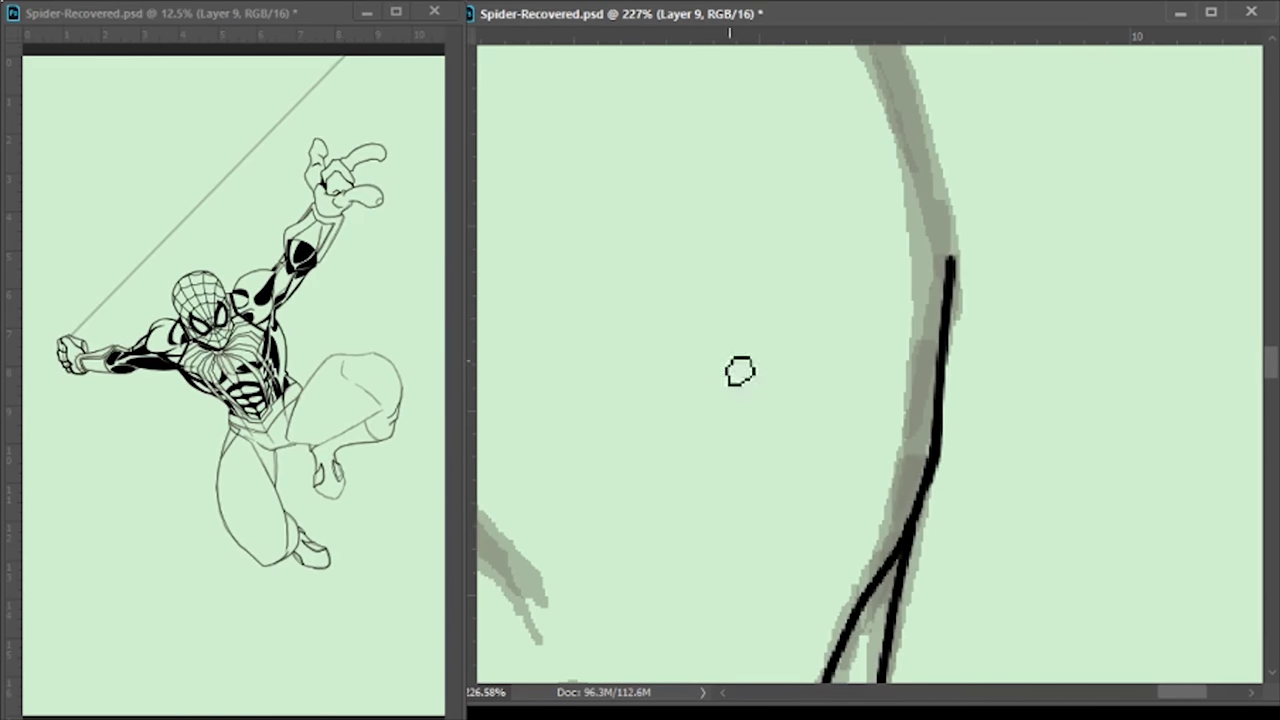
{"action": "scroll", "coordinate": [537, 491], "scroll_direction": "up", "scroll_amount": 3}
{"action": "scroll", "coordinate": [926, 254], "scroll_direction": "down", "scroll_amount": 5}
{"action": "scroll", "coordinate": [533, 331], "scroll_direction": "up", "scroll_amount": 4}
{"action": "scroll", "coordinate": [809, 360], "scroll_direction": "up", "scroll_amount": 4}
{"action": "scroll", "coordinate": [951, 209], "scroll_direction": "down", "scroll_amount": 2}
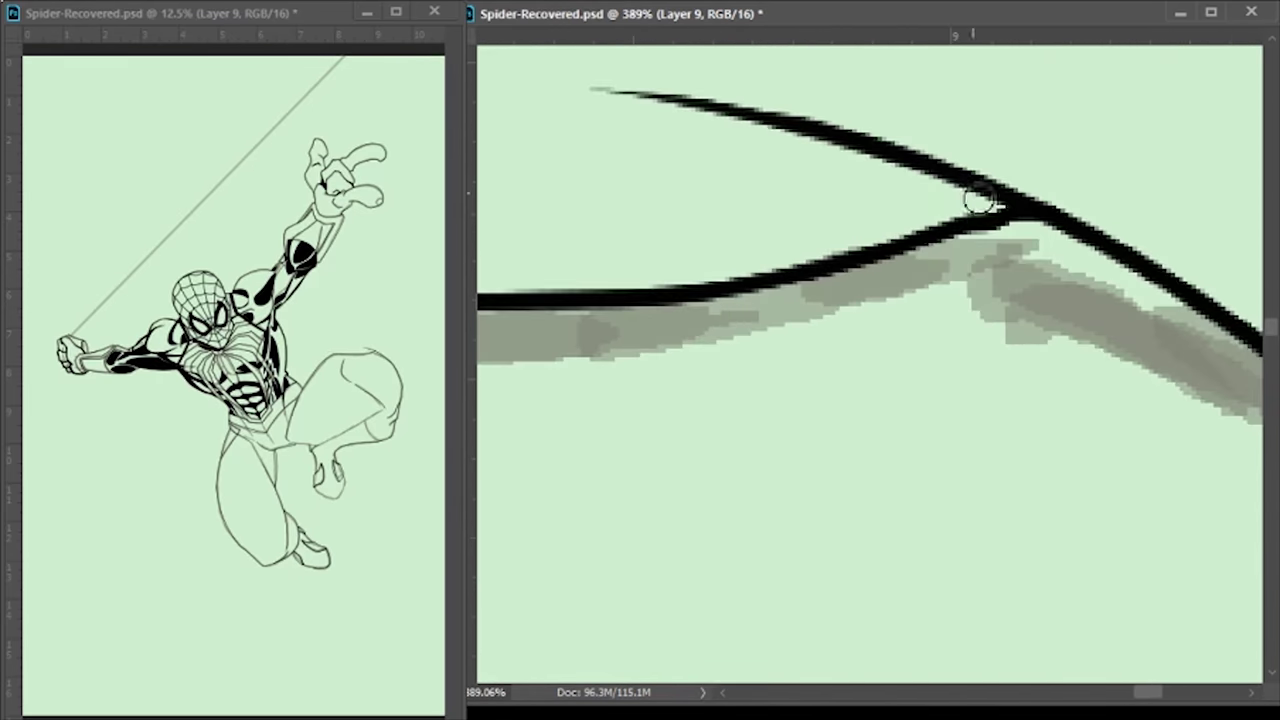
{"action": "scroll", "coordinate": [991, 403], "scroll_direction": "down", "scroll_amount": 5}
{"action": "scroll", "coordinate": [713, 410], "scroll_direction": "up", "scroll_amount": 1}
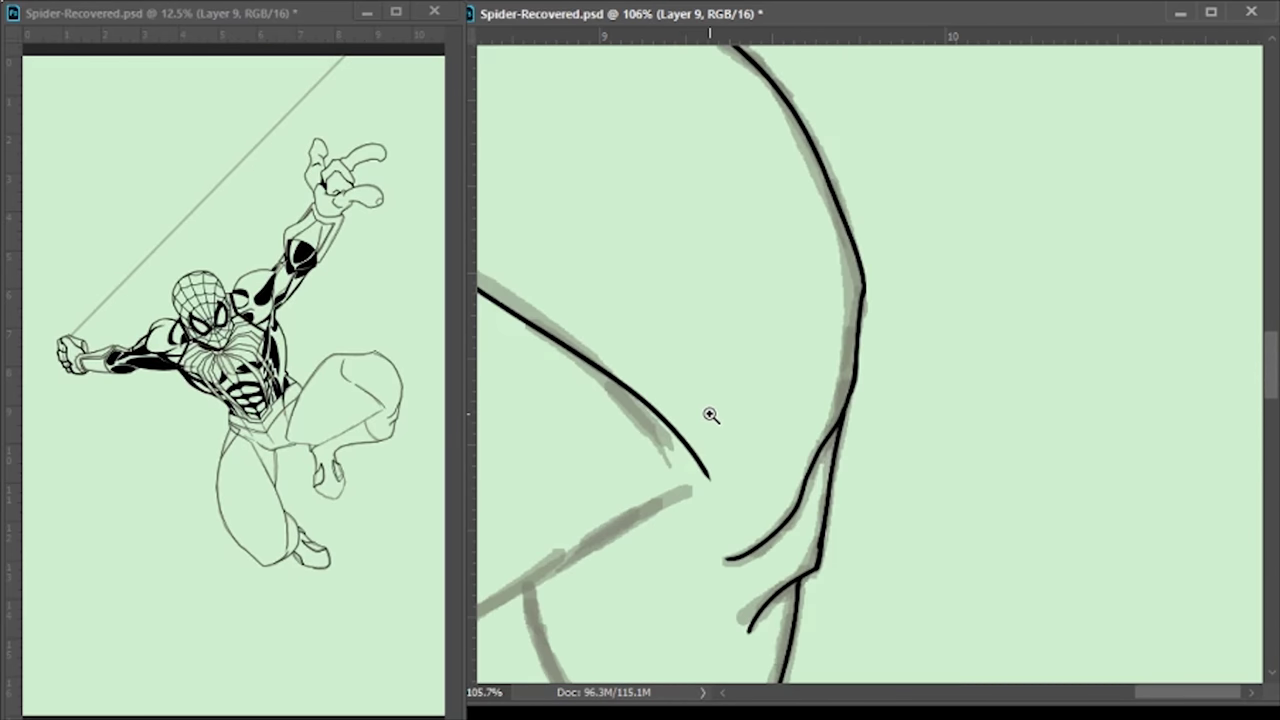
{"action": "scroll", "coordinate": [1023, 300], "scroll_direction": "up", "scroll_amount": 2}
{"action": "scroll", "coordinate": [814, 363], "scroll_direction": "up", "scroll_amount": 2}
{"action": "scroll", "coordinate": [578, 359], "scroll_direction": "down", "scroll_amount": 7}
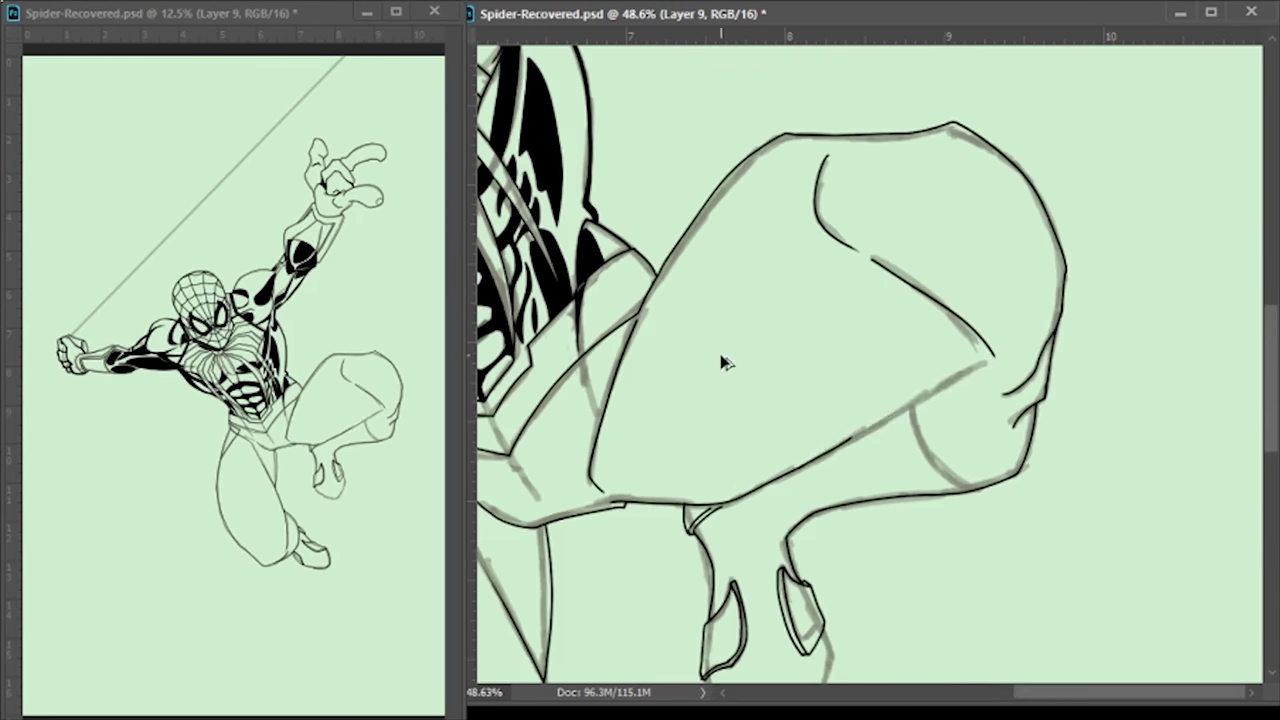
{"action": "scroll", "coordinate": [1169, 317], "scroll_direction": "up", "scroll_amount": 6}
{"action": "scroll", "coordinate": [974, 331], "scroll_direction": "down", "scroll_amount": 2}
{"action": "left_click_drag", "start_coordinate": [686, 566], "coordinate": [694, 503]}
{"action": "scroll", "coordinate": [694, 503], "scroll_direction": "down", "scroll_amount": 2}
{"action": "scroll", "coordinate": [794, 286], "scroll_direction": "up", "scroll_amount": 2}
{"action": "scroll", "coordinate": [794, 286], "scroll_direction": "down", "scroll_amount": 5}
{"action": "scroll", "coordinate": [991, 305], "scroll_direction": "up", "scroll_amount": 3}
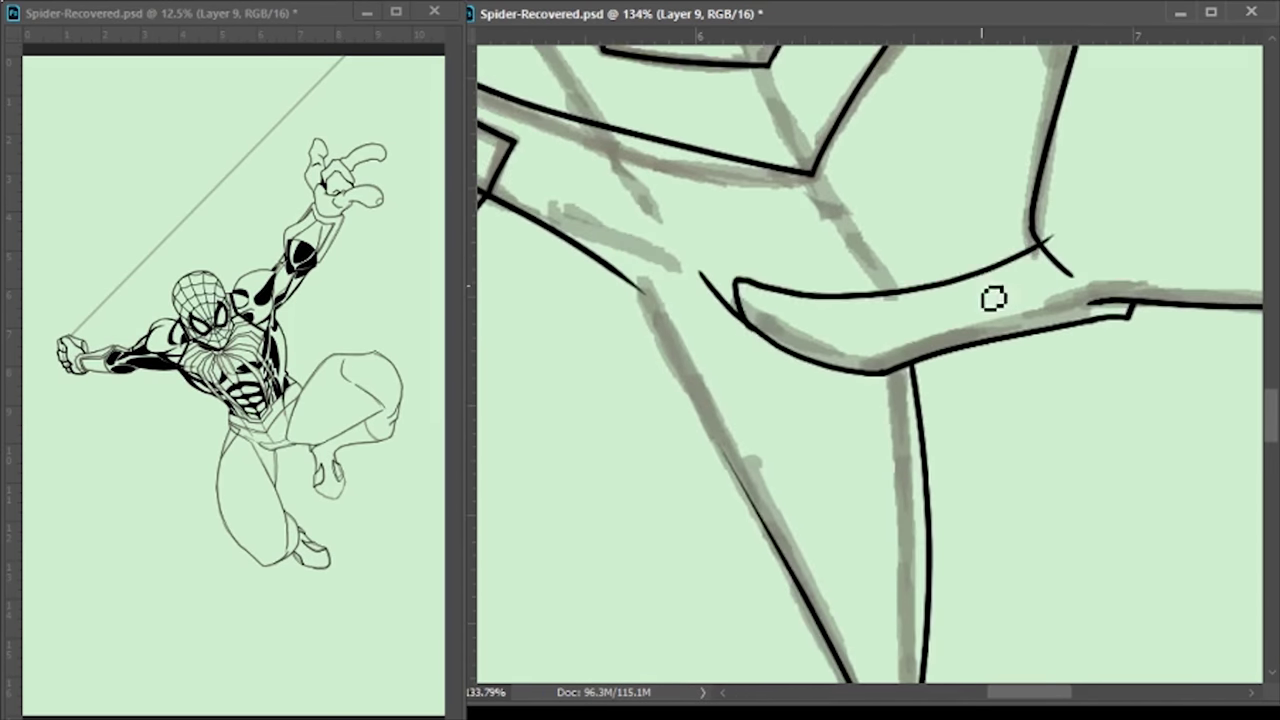
Redraw the hip shape's upper curve flatter and fill the hip shape solid black
{"action": "key", "text": "ctrl+z"}
{"action": "left_click_drag", "start_coordinate": [730, 268], "coordinate": [1019, 281]}
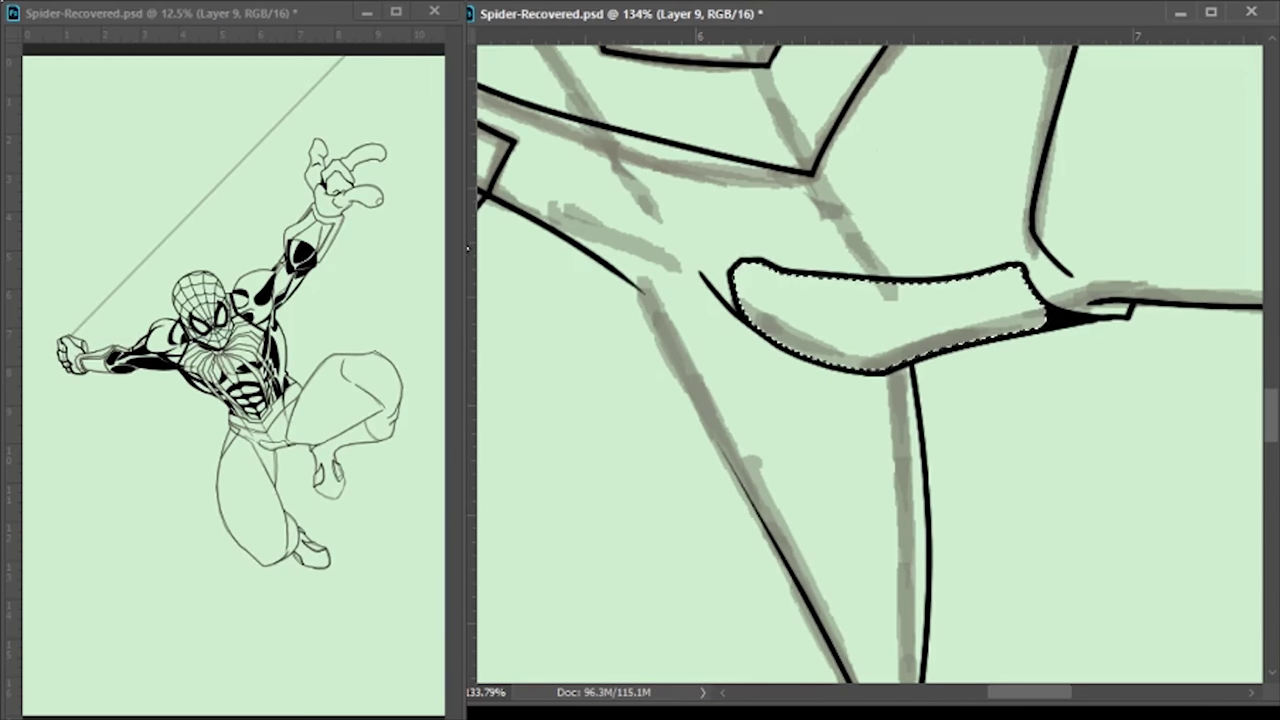
{"action": "key", "text": "alt+BackSpace"}
{"action": "scroll", "coordinate": [710, 267], "scroll_direction": "up", "scroll_amount": 4}
{"action": "scroll", "coordinate": [689, 257], "scroll_direction": "down", "scroll_amount": 3}
{"action": "mouse_move", "coordinate": [689, 257]}
{"action": "left_mouse_down"}
{"action": "mouse_move", "coordinate": [837, 234]}
{"action": "mouse_move", "coordinate": [666, 220]}
{"action": "left_mouse_up"}
{"action": "scroll", "coordinate": [666, 220], "scroll_direction": "down", "scroll_amount": 2}
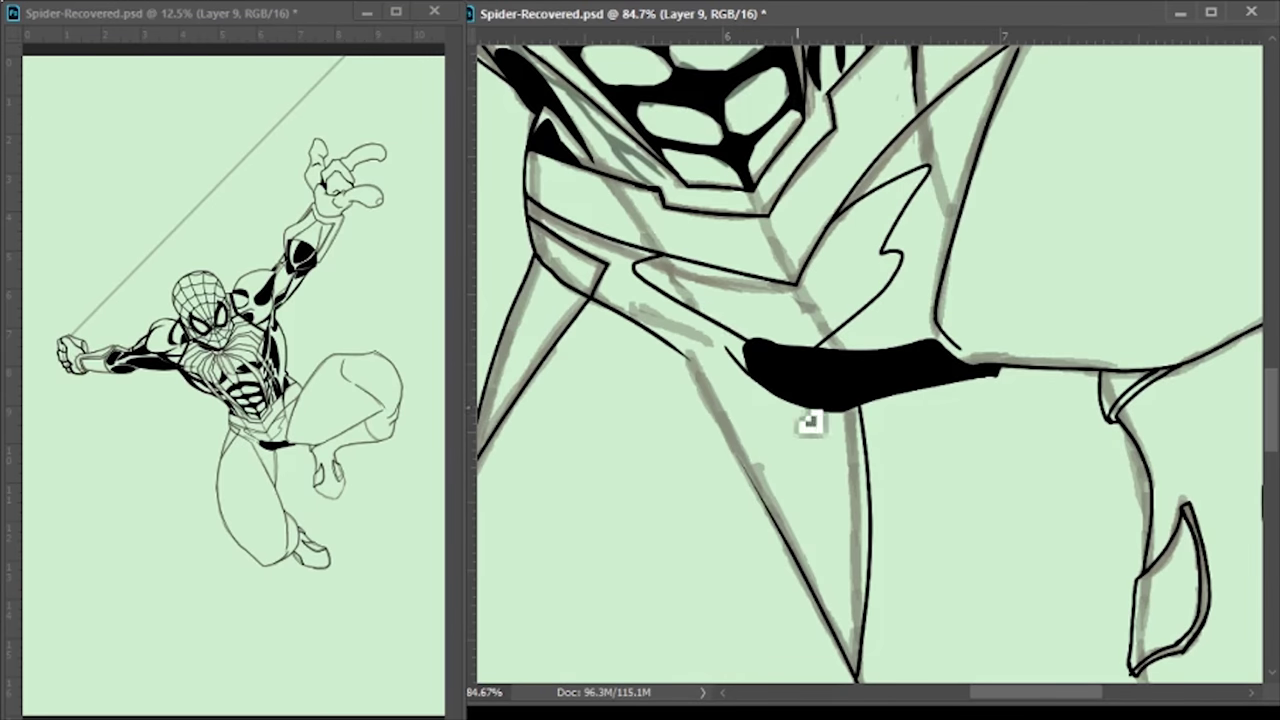
{"action": "scroll", "coordinate": [725, 348], "scroll_direction": "up", "scroll_amount": 4}
{"action": "scroll", "coordinate": [765, 278], "scroll_direction": "down", "scroll_amount": 2}
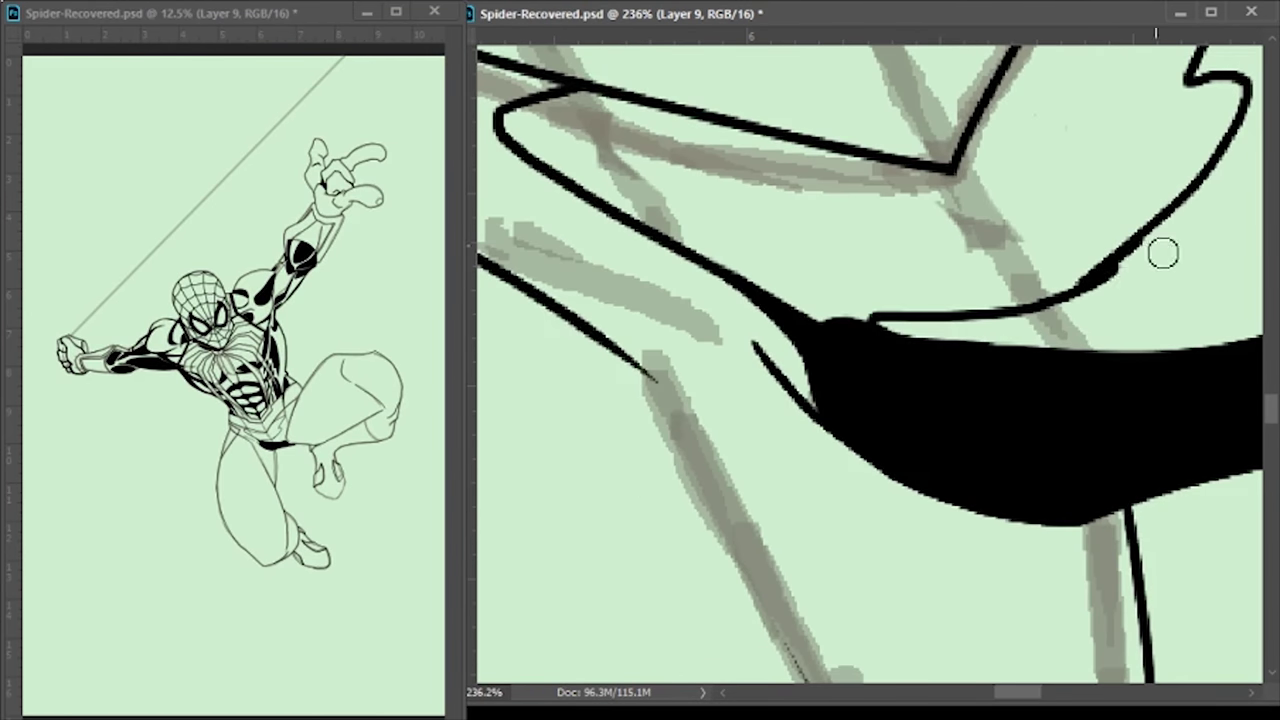
With the Magic Wand, fill the region between the strokes and two thin slivers black
{"action": "key", "text": "w"}
{"action": "left_click", "coordinate": [874, 286]}
{"action": "key", "text": "alt+BackSpace"}
{"action": "scroll", "coordinate": [1114, 329], "scroll_direction": "down", "scroll_amount": 2}
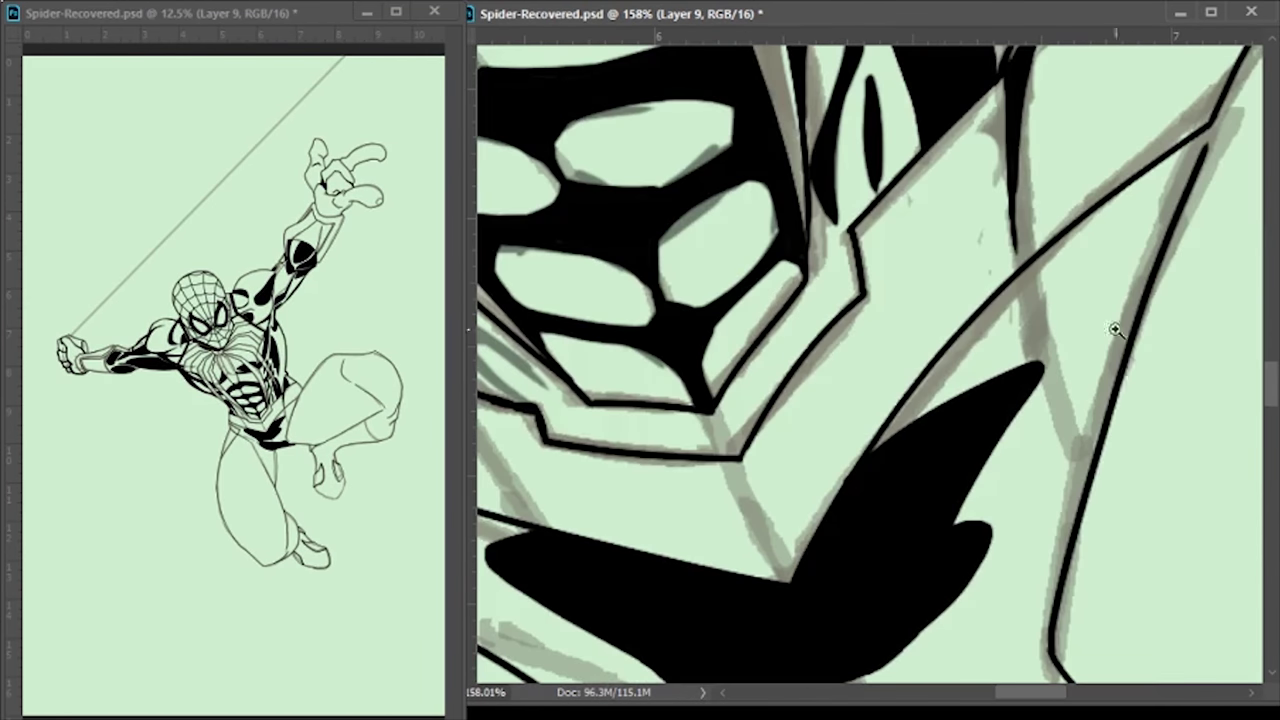
{"action": "left_click", "coordinate": [1108, 383]}
{"action": "left_click", "coordinate": [1140, 295]}
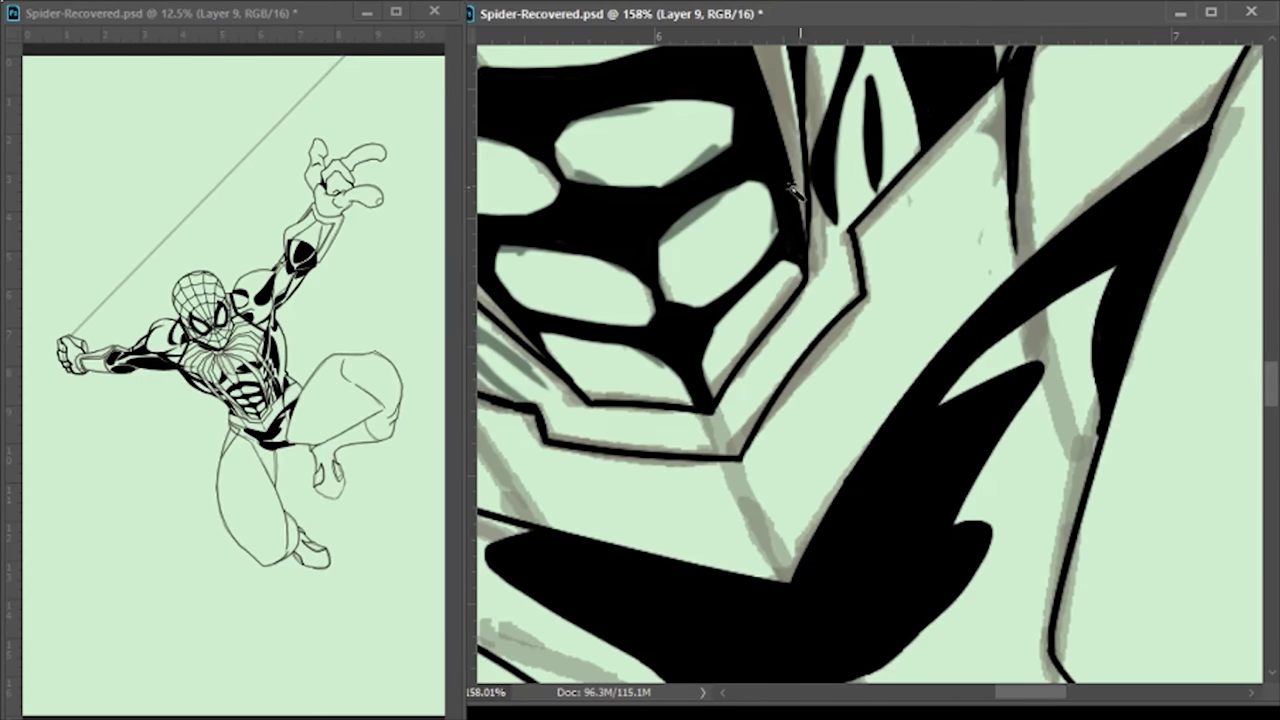
Fill the remaining grey slivers between the strokes black
{"action": "scroll", "coordinate": [750, 417], "scroll_direction": "up", "scroll_amount": 5}
{"action": "scroll", "coordinate": [900, 400], "scroll_direction": "down", "scroll_amount": 5}
{"action": "scroll", "coordinate": [1065, 425], "scroll_direction": "up", "scroll_amount": 5}
{"action": "scroll", "coordinate": [1065, 425], "scroll_direction": "down", "scroll_amount": 5}
{"action": "scroll", "coordinate": [900, 400], "scroll_direction": "up", "scroll_amount": 5}
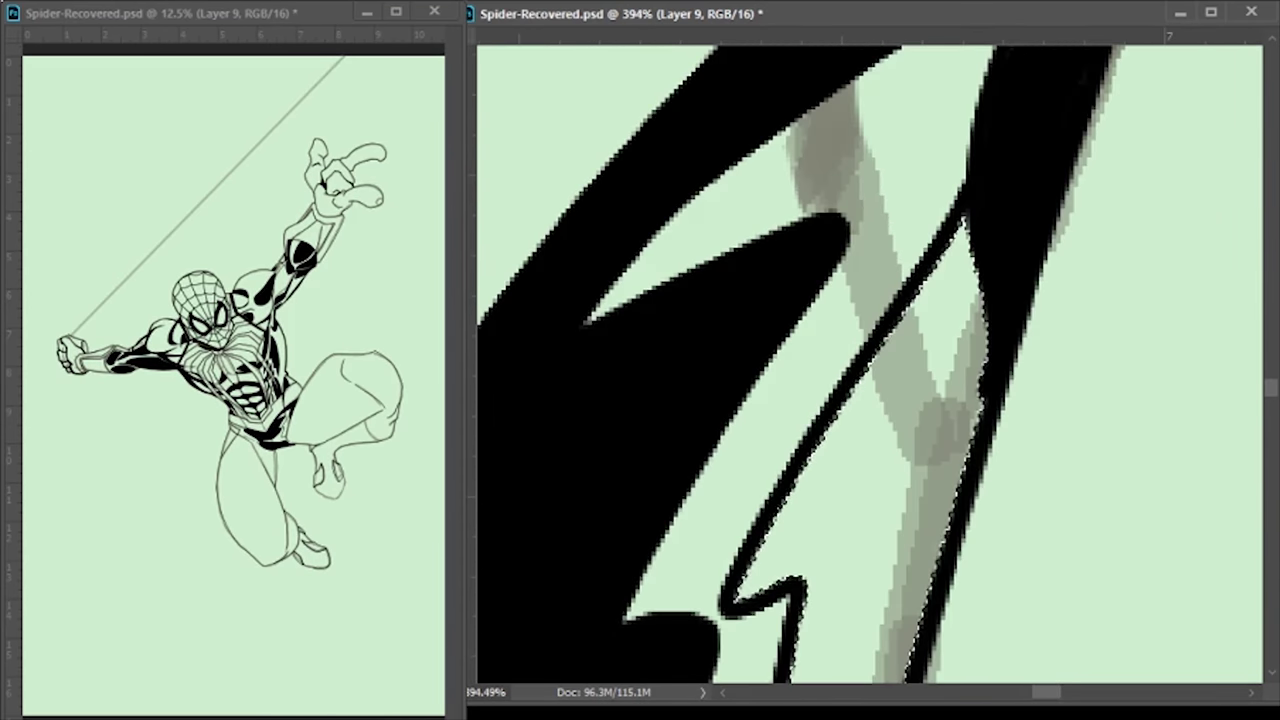
{"action": "left_click", "coordinate": [820, 393]}
{"action": "scroll", "coordinate": [966, 286], "scroll_direction": "down", "scroll_amount": 5}
{"action": "scroll", "coordinate": [1152, 197], "scroll_direction": "up", "scroll_amount": 2}
{"action": "scroll", "coordinate": [1152, 197], "scroll_direction": "down", "scroll_amount": 5}
{"action": "scroll", "coordinate": [650, 340], "scroll_direction": "up", "scroll_amount": 4}
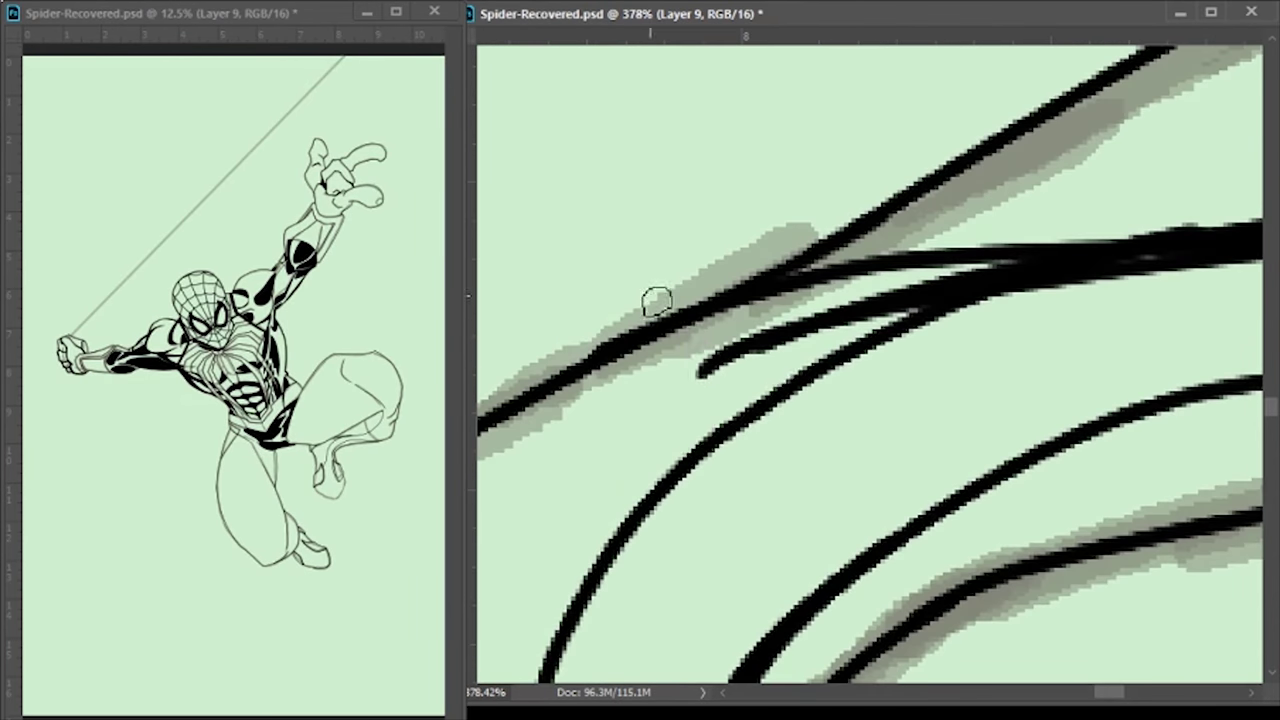
{"action": "mouse_move", "coordinate": [700, 351]}
{"action": "left_mouse_down"}
{"action": "mouse_move", "coordinate": [709, 337]}
{"action": "mouse_move", "coordinate": [871, 351]}
{"action": "left_mouse_up"}
{"action": "scroll", "coordinate": [719, 423], "scroll_direction": "up", "scroll_amount": 2}
{"action": "scroll", "coordinate": [719, 423], "scroll_direction": "down", "scroll_amount": 3}
{"action": "scroll", "coordinate": [719, 423], "scroll_direction": "down", "scroll_amount": 3}
Brush large areas of the boots black and fill the selected knee oval black
{"action": "mouse_move", "coordinate": [760, 470]}
{"action": "left_mouse_down"}
{"action": "mouse_move", "coordinate": [914, 160]}
{"action": "mouse_move", "coordinate": [1150, 300]}
{"action": "left_mouse_up"}
{"action": "scroll", "coordinate": [917, 340], "scroll_direction": "down", "scroll_amount": 3}
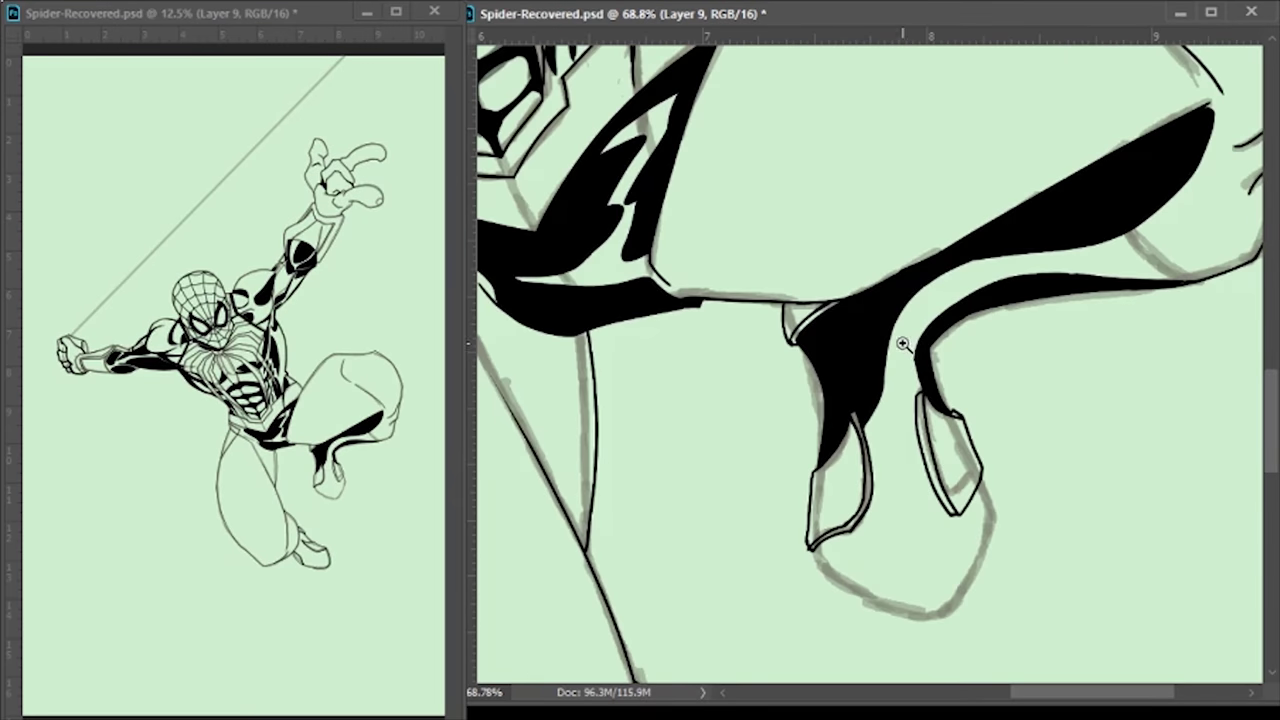
{"action": "scroll", "coordinate": [902, 344], "scroll_direction": "up", "scroll_amount": 3}
{"action": "scroll", "coordinate": [645, 241], "scroll_direction": "right", "scroll_amount": 2}
{"action": "scroll", "coordinate": [907, 395], "scroll_direction": "up", "scroll_amount": 5}
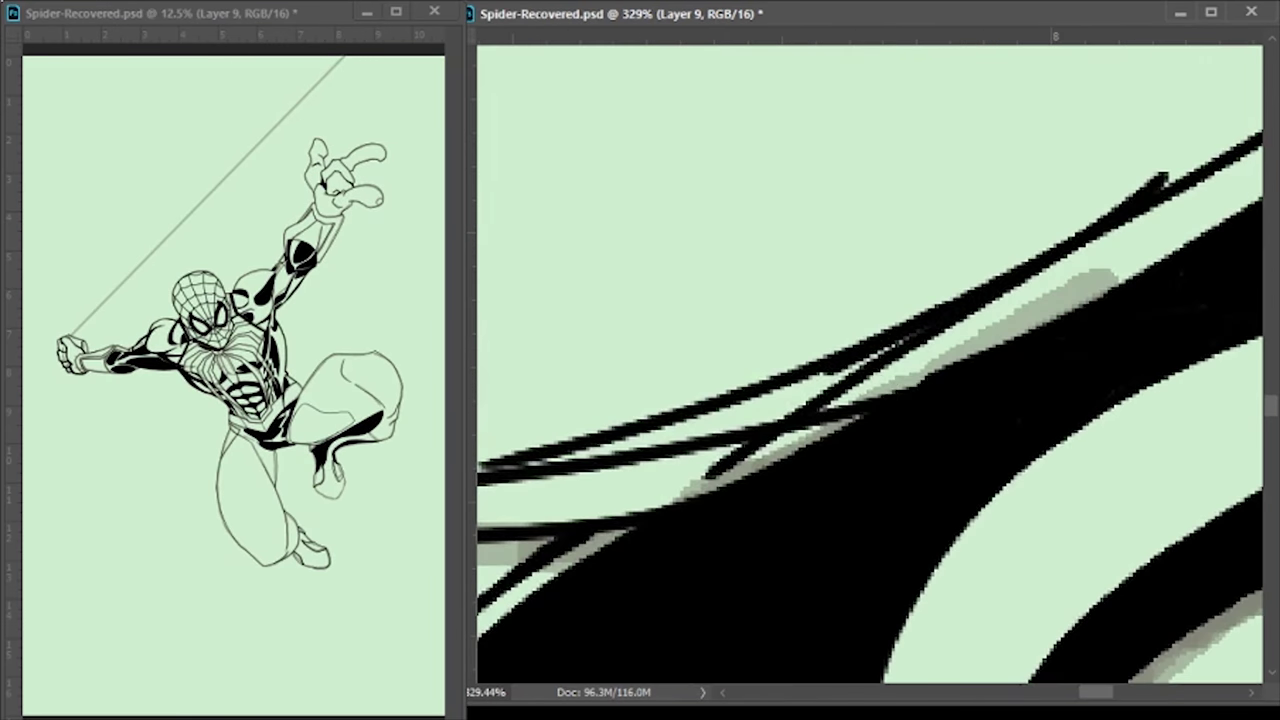
{"action": "scroll", "coordinate": [766, 409], "scroll_direction": "down", "scroll_amount": 5}
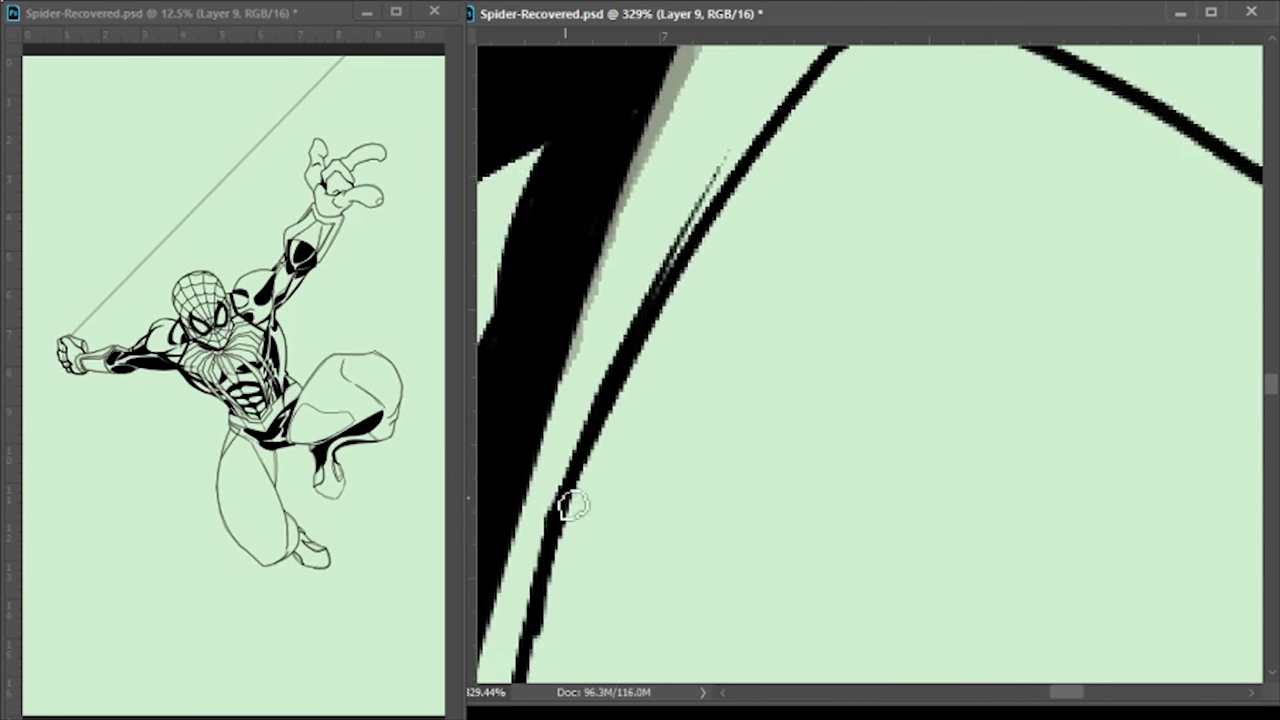
{"action": "key", "text": "alt+BackSpace"}
Fill the area inside the knee's curved outline solid black
{"action": "scroll", "coordinate": [1023, 606], "scroll_direction": "up", "scroll_amount": 3}
{"action": "scroll", "coordinate": [914, 243], "scroll_direction": "down", "scroll_amount": 5}
{"action": "scroll", "coordinate": [1000, 600], "scroll_direction": "up", "scroll_amount": 4}
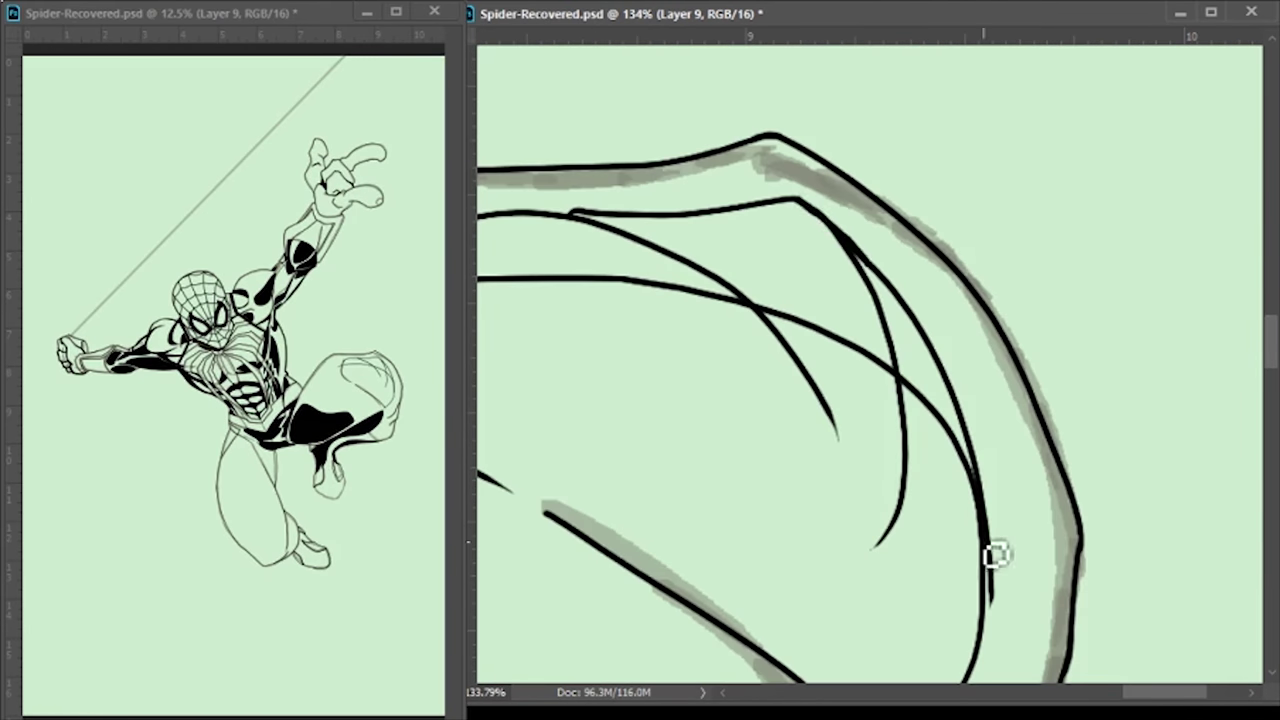
{"action": "left_click_drag", "start_coordinate": [1000, 600], "coordinate": [853, 230]}
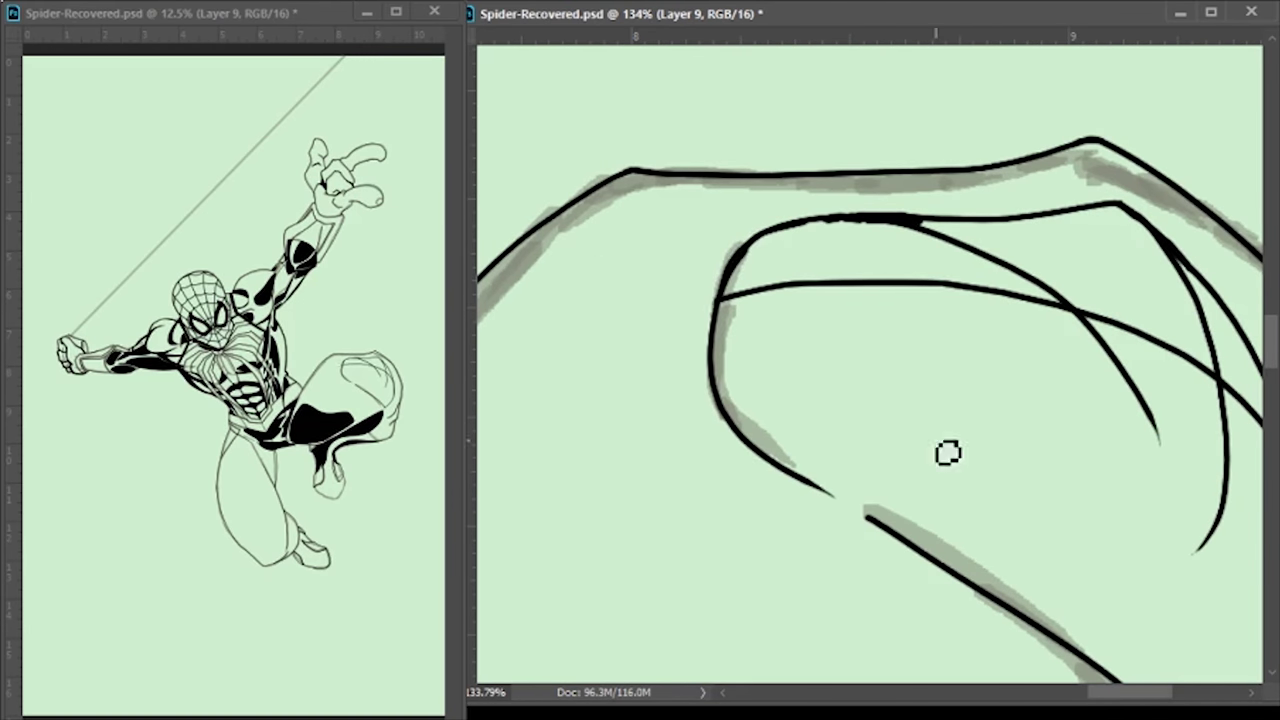
{"action": "scroll", "coordinate": [741, 248], "scroll_direction": "down", "scroll_amount": 3}
{"action": "scroll", "coordinate": [714, 357], "scroll_direction": "down", "scroll_amount": 3}
{"action": "scroll", "coordinate": [880, 294], "scroll_direction": "up", "scroll_amount": 2}
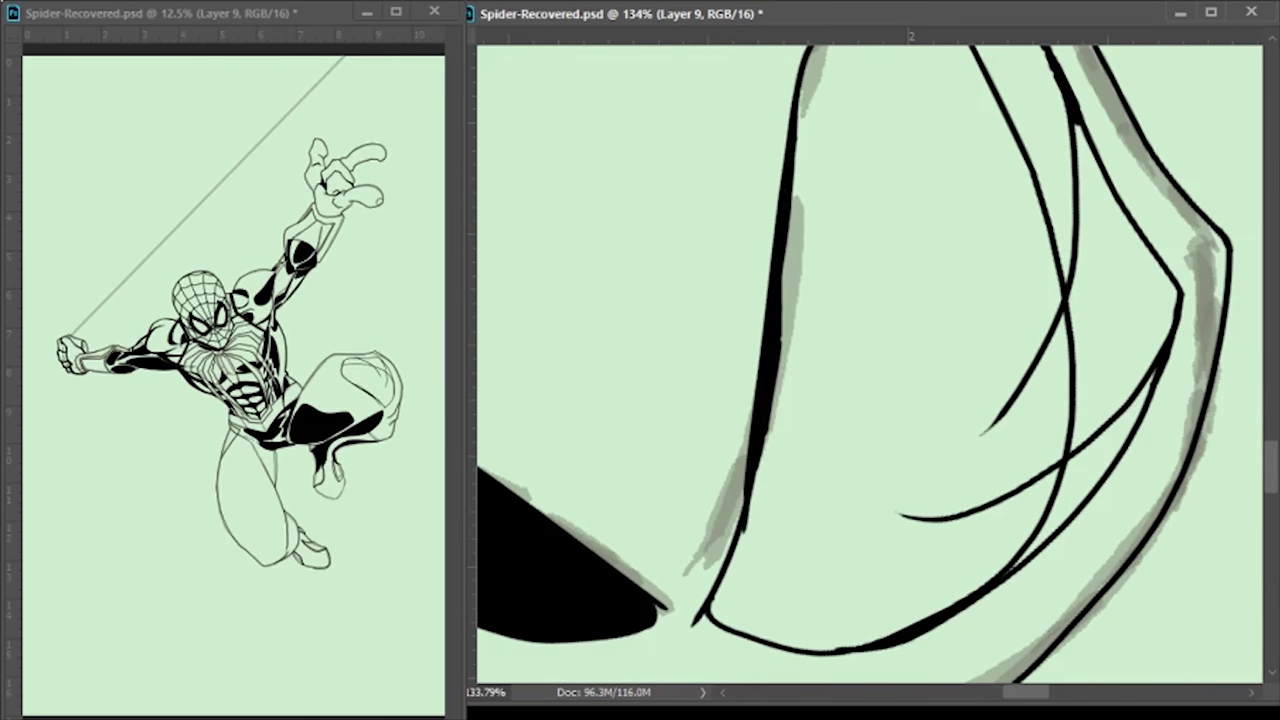
{"action": "scroll", "coordinate": [1029, 471], "scroll_direction": "down", "scroll_amount": 3}
{"action": "scroll", "coordinate": [1029, 471], "scroll_direction": "down", "scroll_amount": 2}
{"action": "left_click", "coordinate": [929, 177]}
{"action": "key", "text": "alt+BackSpace"}
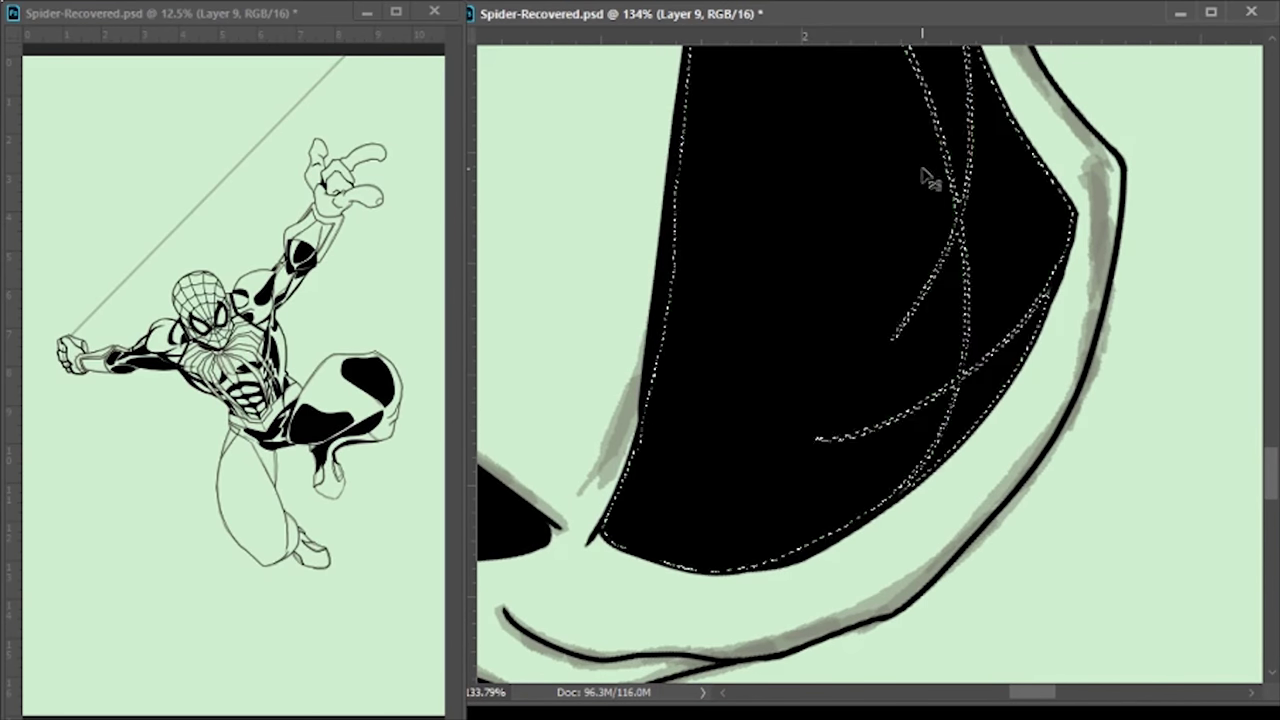
Fill the region between the outline strokes and a newly drawn small loop black
{"action": "left_click_drag", "start_coordinate": [659, 417], "coordinate": [852, 235]}
{"action": "left_click_drag", "start_coordinate": [1096, 78], "coordinate": [989, 243]}
{"action": "left_click", "coordinate": [900, 300]}
{"action": "key", "text": "alt+BackSpace"}
{"action": "left_click_drag", "start_coordinate": [826, 568], "coordinate": [901, 517]}
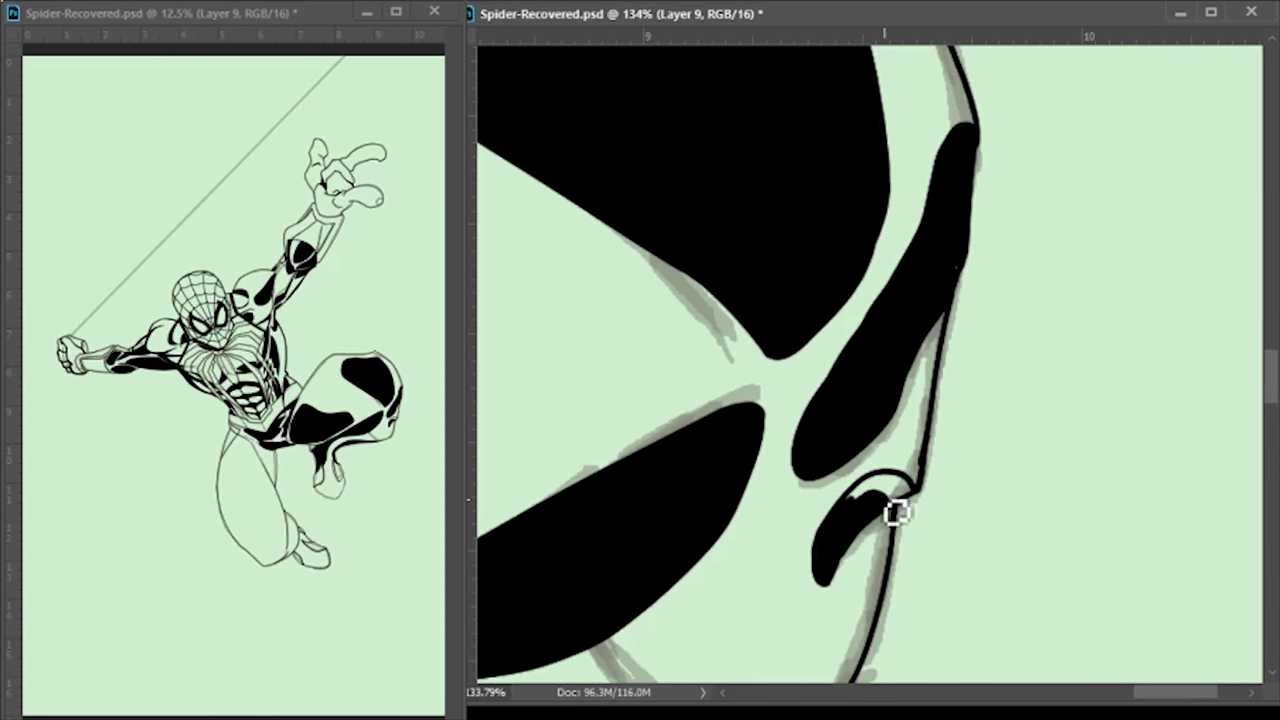
{"action": "scroll", "coordinate": [881, 511], "scroll_direction": "up", "scroll_amount": 5}
{"action": "left_click", "coordinate": [903, 463]}
{"action": "key", "text": "alt+BackSpace"}
Ink the lower shin contours down to the toe and fill the shin and foot black
{"action": "left_click_drag", "start_coordinate": [903, 463], "coordinate": [837, 346]}
{"action": "left_click_drag", "start_coordinate": [760, 452], "coordinate": [905, 635]}
{"action": "left_click_drag", "start_coordinate": [658, 508], "coordinate": [905, 632]}
{"action": "left_click_drag", "start_coordinate": [1022, 442], "coordinate": [908, 643]}
{"action": "mouse_move", "coordinate": [633, 410]}
{"action": "left_mouse_down"}
{"action": "mouse_move", "coordinate": [860, 500]}
{"action": "mouse_move", "coordinate": [720, 560]}
{"action": "mouse_move", "coordinate": [897, 378]}
{"action": "left_mouse_up"}
{"action": "key", "text": "alt+BackSpace"}
{"action": "key", "text": "alt+BackSpace"}
Fill the remaining empty leg shape with black
{"action": "scroll", "coordinate": [887, 417], "scroll_direction": "up", "scroll_amount": 3}
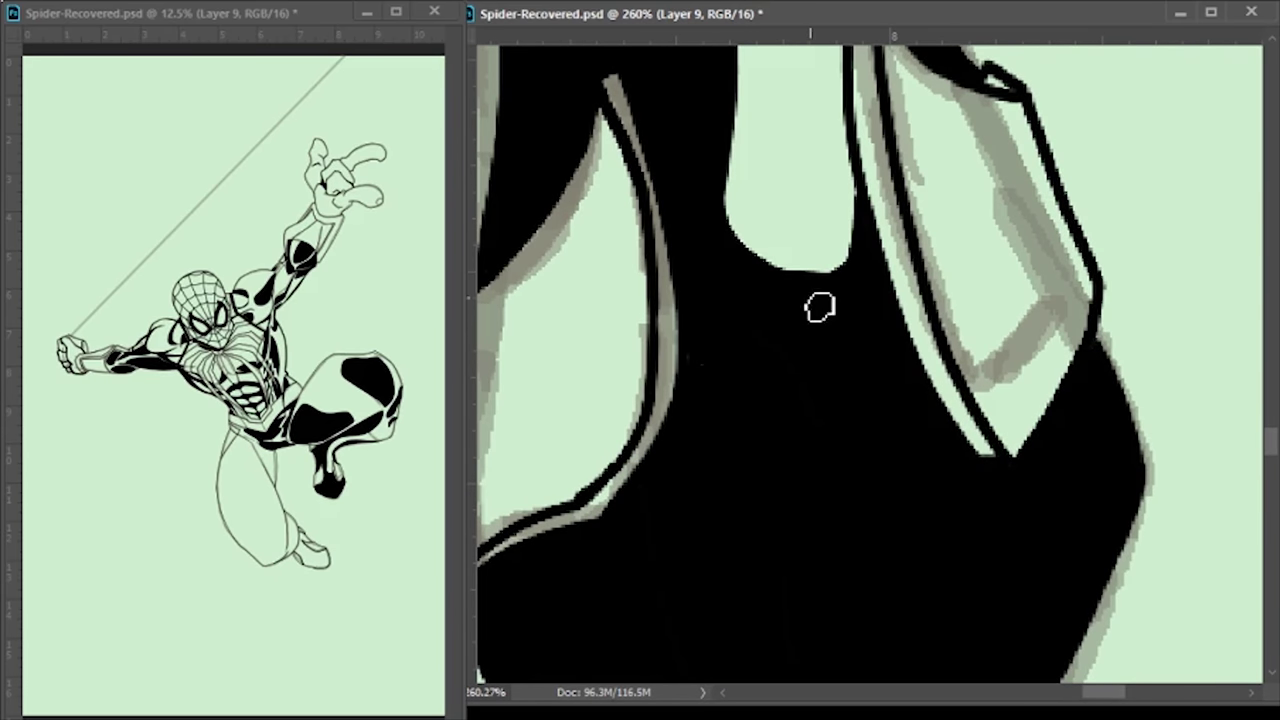
{"action": "scroll", "coordinate": [820, 306], "scroll_direction": "down", "scroll_amount": 5}
{"action": "scroll", "coordinate": [580, 346], "scroll_direction": "up", "scroll_amount": 4}
{"action": "scroll", "coordinate": [771, 194], "scroll_direction": "up", "scroll_amount": 1}
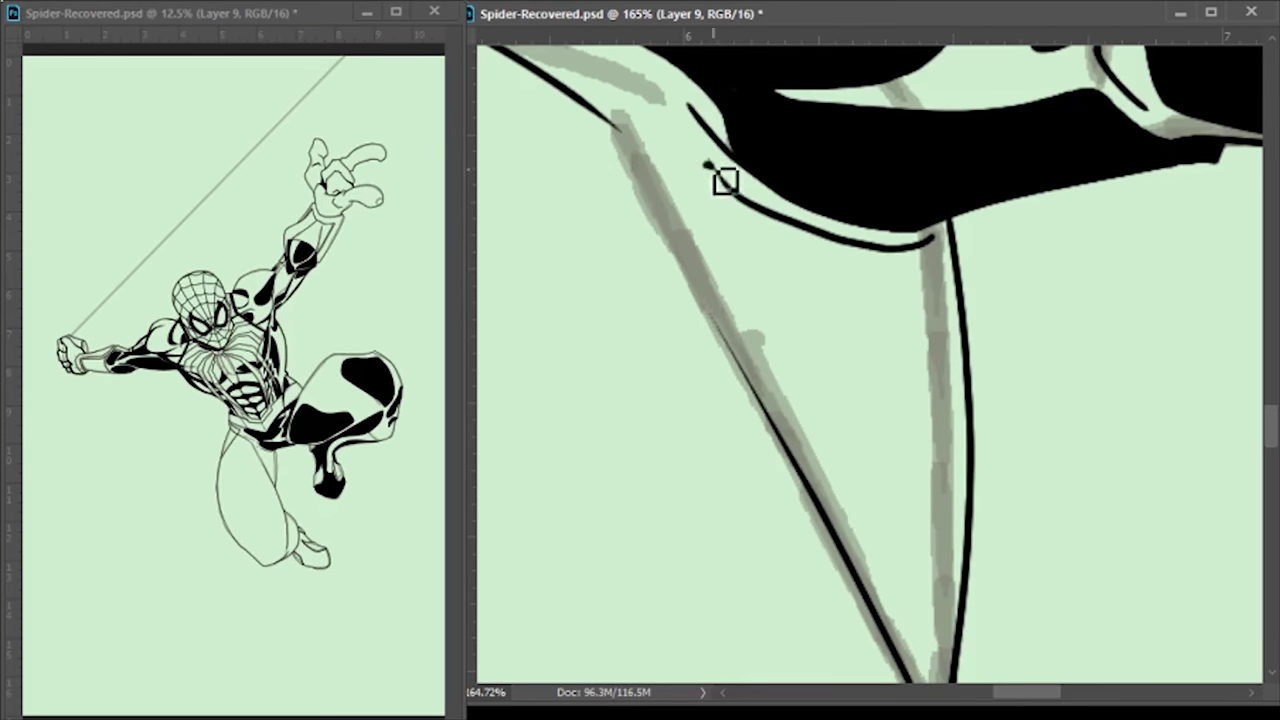
{"action": "scroll", "coordinate": [858, 522], "scroll_direction": "up", "scroll_amount": 3}
{"action": "left_click", "coordinate": [900, 466]}
{"action": "key", "text": "alt+BackSpace"}
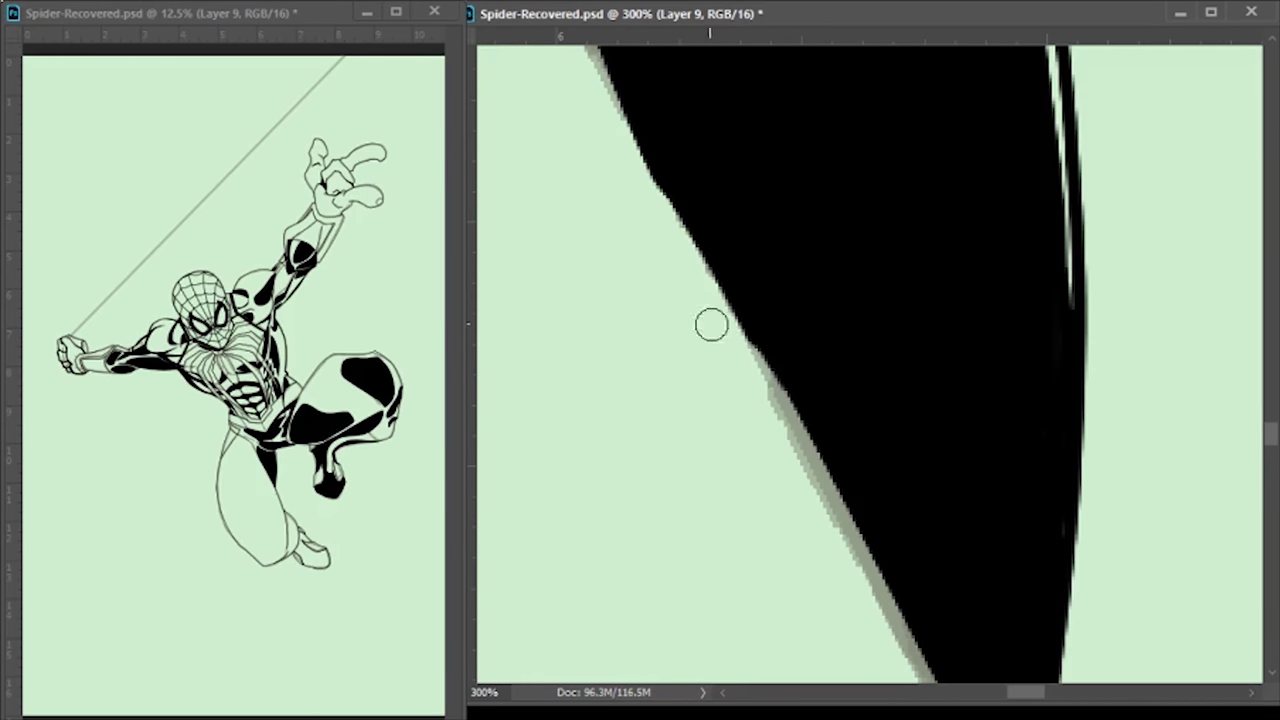
{"action": "scroll", "coordinate": [680, 463], "scroll_direction": "down", "scroll_amount": 5}
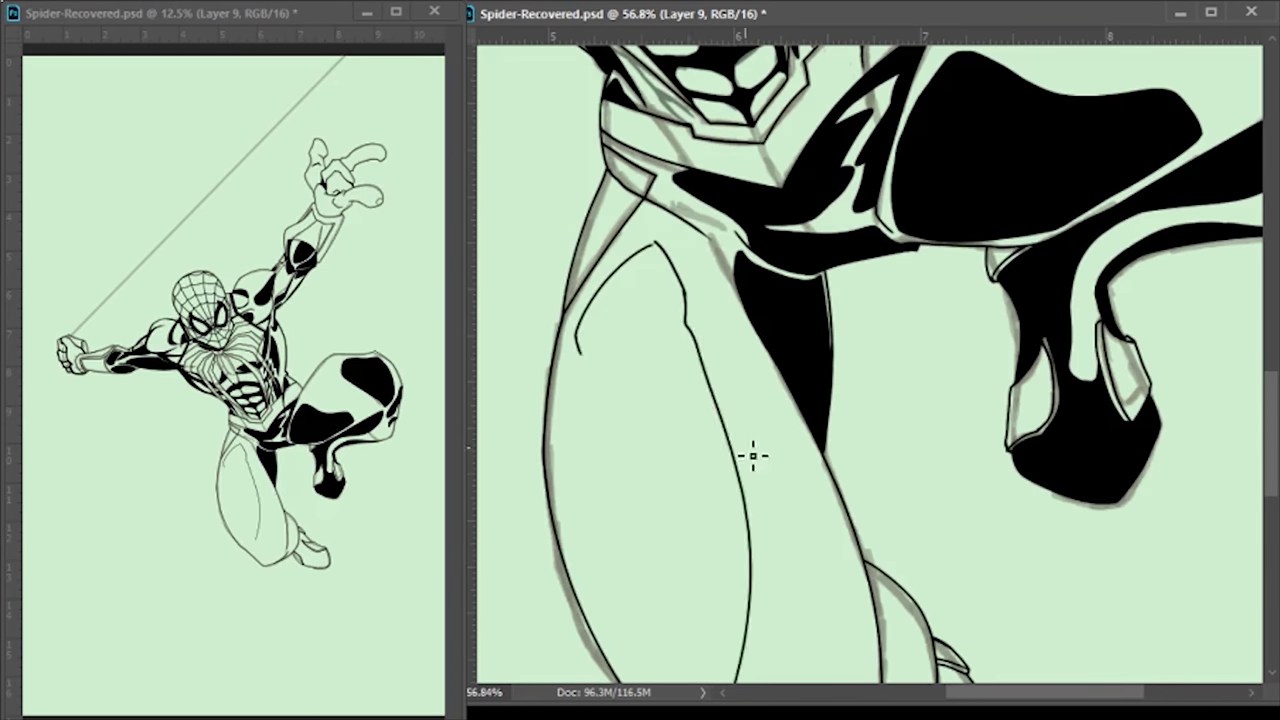
Fill the pointed leg shape and the band under the upper line with black
{"action": "scroll", "coordinate": [757, 377], "scroll_direction": "down", "scroll_amount": 3}
{"action": "scroll", "coordinate": [489, 306], "scroll_direction": "up", "scroll_amount": 3}
{"action": "scroll", "coordinate": [840, 372], "scroll_direction": "down", "scroll_amount": 3}
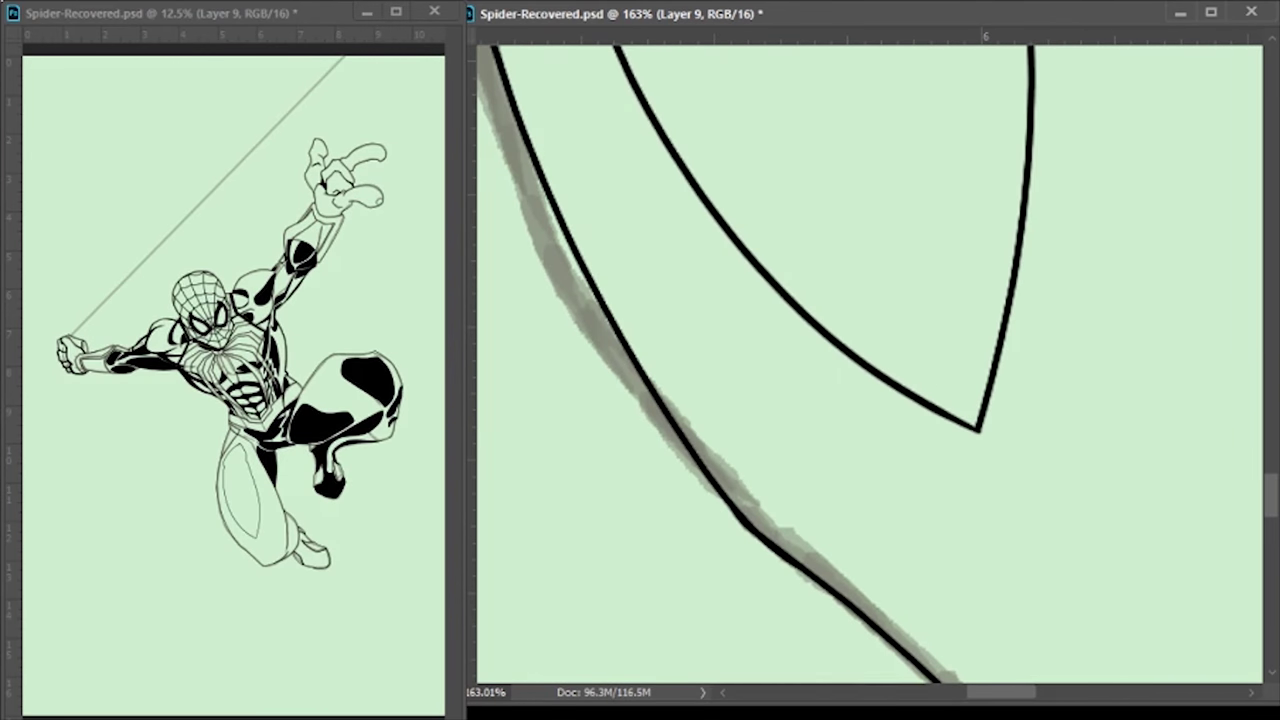
{"action": "left_click", "coordinate": [857, 214]}
{"action": "scroll", "coordinate": [857, 214], "scroll_direction": "up", "scroll_amount": 1}
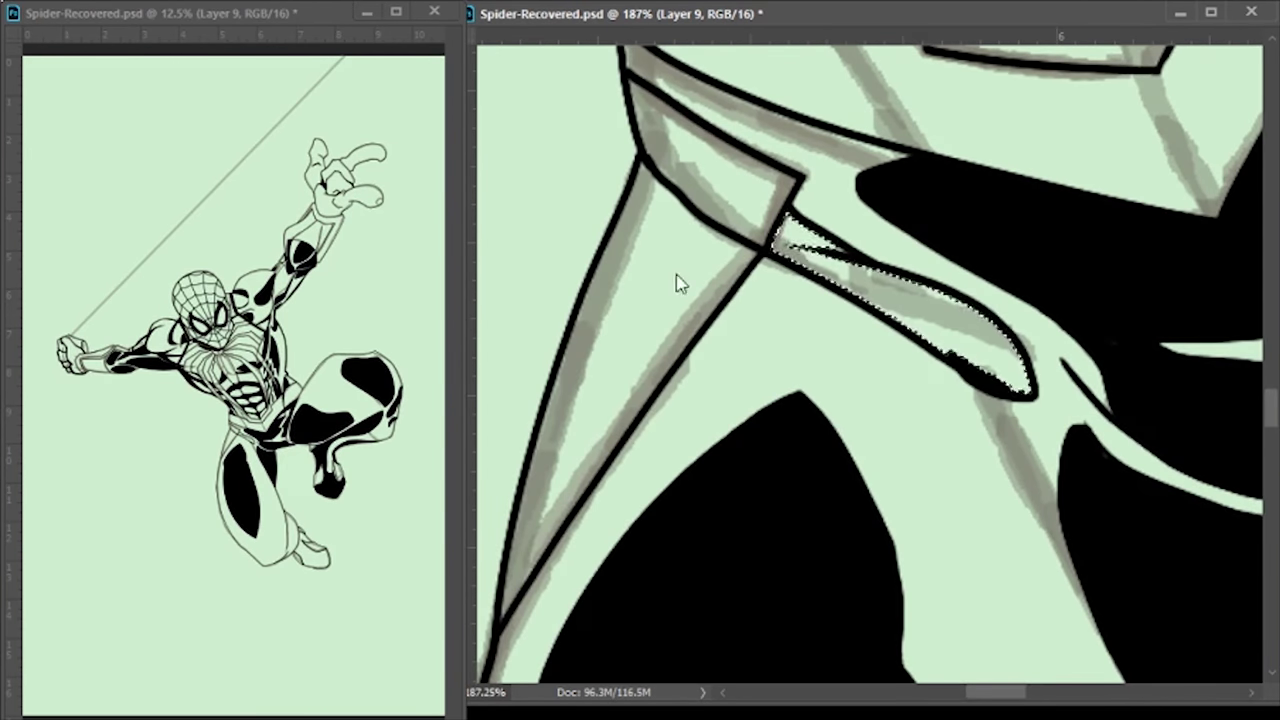
{"action": "key", "text": "alt+BackSpace"}
{"action": "left_click_drag", "start_coordinate": [820, 163], "coordinate": [921, 290]}
{"action": "key", "text": "alt+BackSpace"}
Select the loop shape on the leg and fill it black
{"action": "scroll", "coordinate": [927, 342], "scroll_direction": "down", "scroll_amount": 5}
{"action": "scroll", "coordinate": [927, 342], "scroll_direction": "up", "scroll_amount": 7}
{"action": "scroll", "coordinate": [1020, 396], "scroll_direction": "down", "scroll_amount": 5}
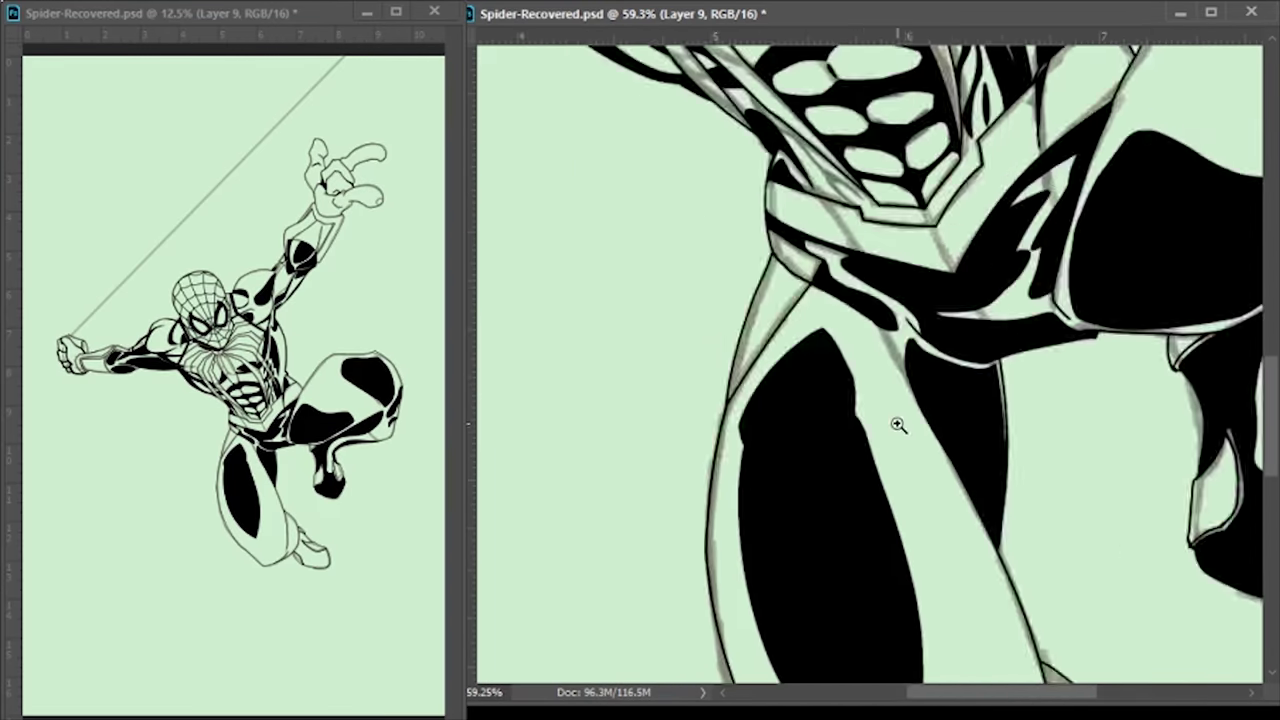
{"action": "scroll", "coordinate": [806, 331], "scroll_direction": "up", "scroll_amount": 4}
{"action": "scroll", "coordinate": [742, 500], "scroll_direction": "up", "scroll_amount": 5}
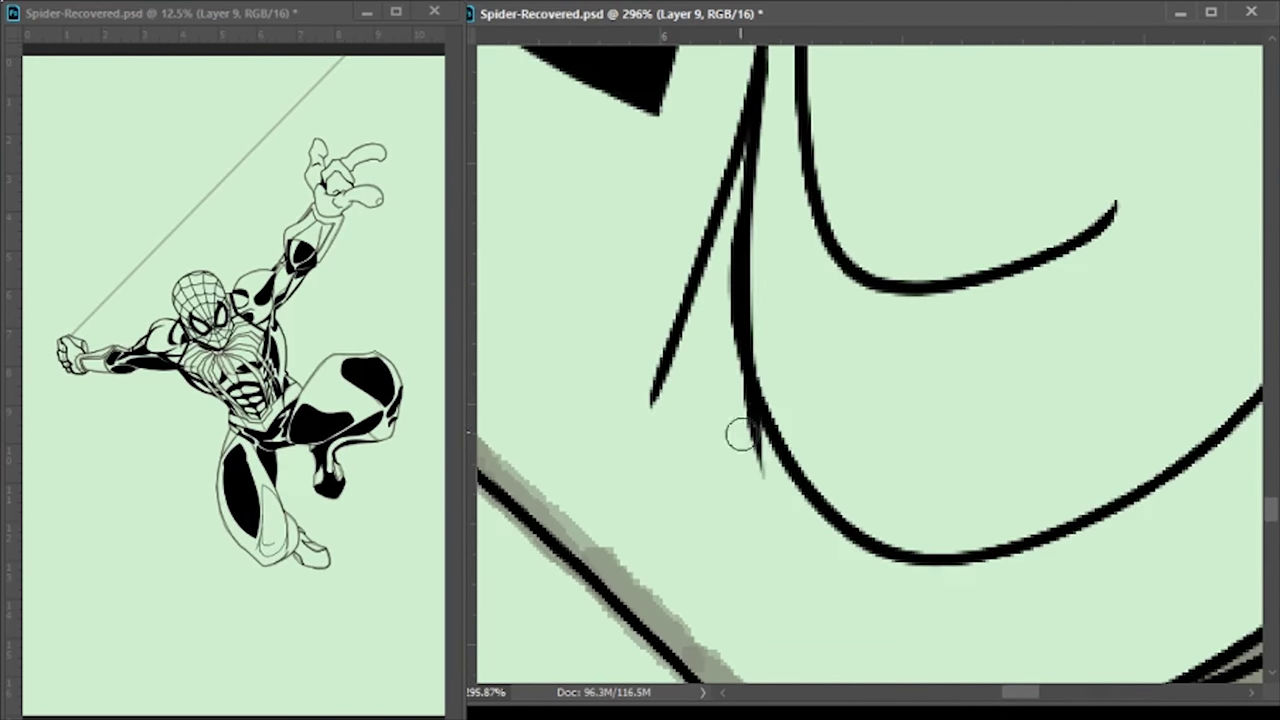
{"action": "scroll", "coordinate": [826, 491], "scroll_direction": "up", "scroll_amount": 2}
{"action": "scroll", "coordinate": [826, 491], "scroll_direction": "down", "scroll_amount": 1}
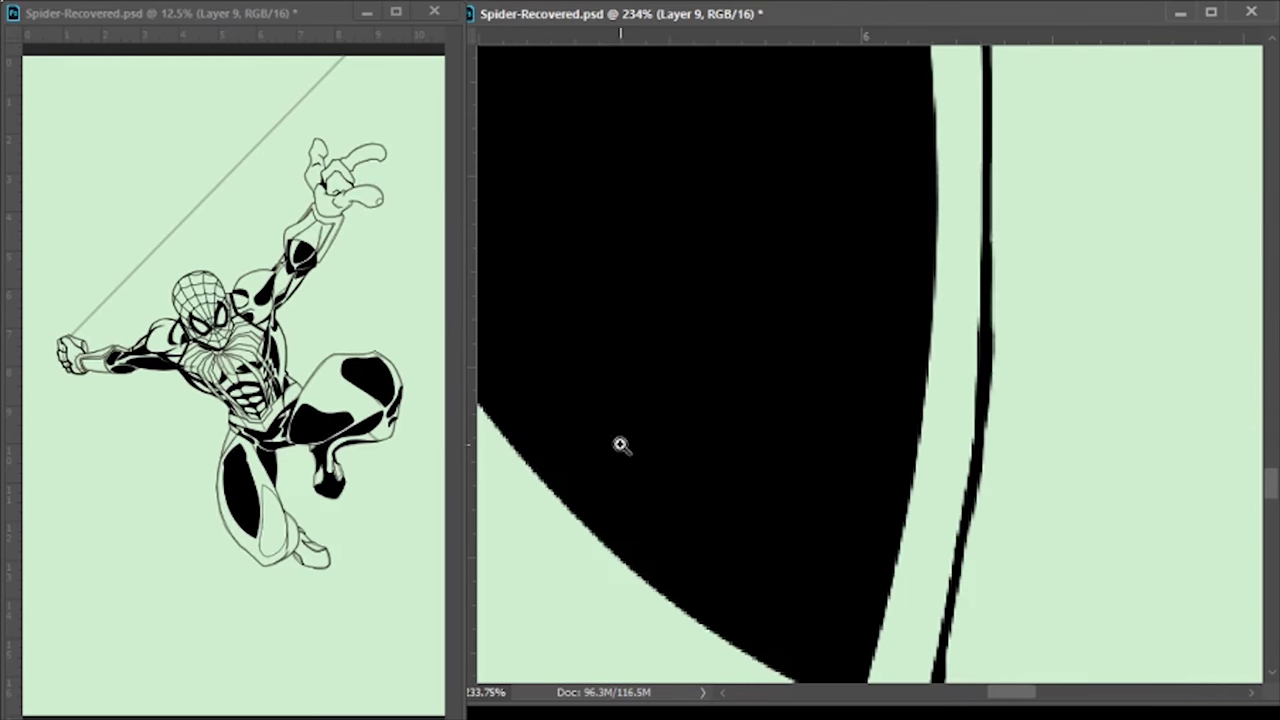
{"action": "scroll", "coordinate": [863, 371], "scroll_direction": "down", "scroll_amount": 4}
{"action": "scroll", "coordinate": [640, 580], "scroll_direction": "up", "scroll_amount": 3}
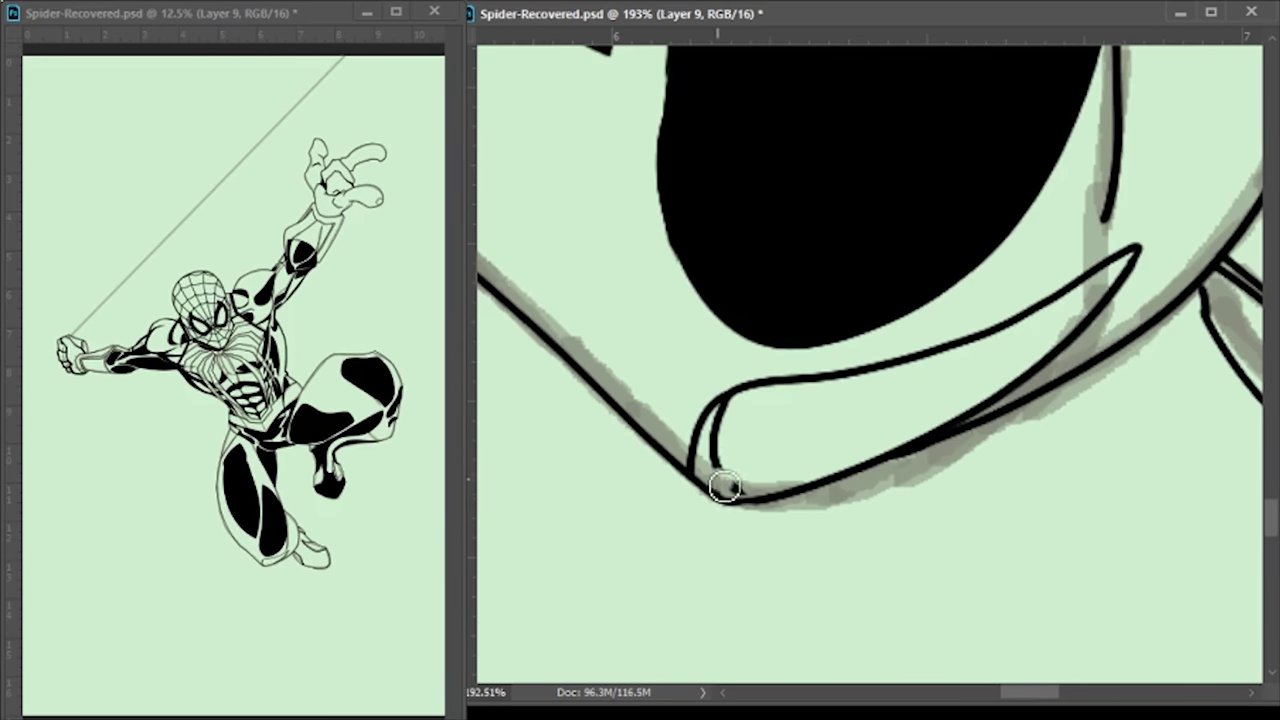
{"action": "left_click", "coordinate": [800, 440]}
{"action": "key", "text": "alt+BackSpace"}
Fill the leaf-shaped area and the inner oval with black
{"action": "scroll", "coordinate": [760, 320], "scroll_direction": "up", "scroll_amount": 3}
{"action": "scroll", "coordinate": [760, 320], "scroll_direction": "left", "scroll_amount": 3}
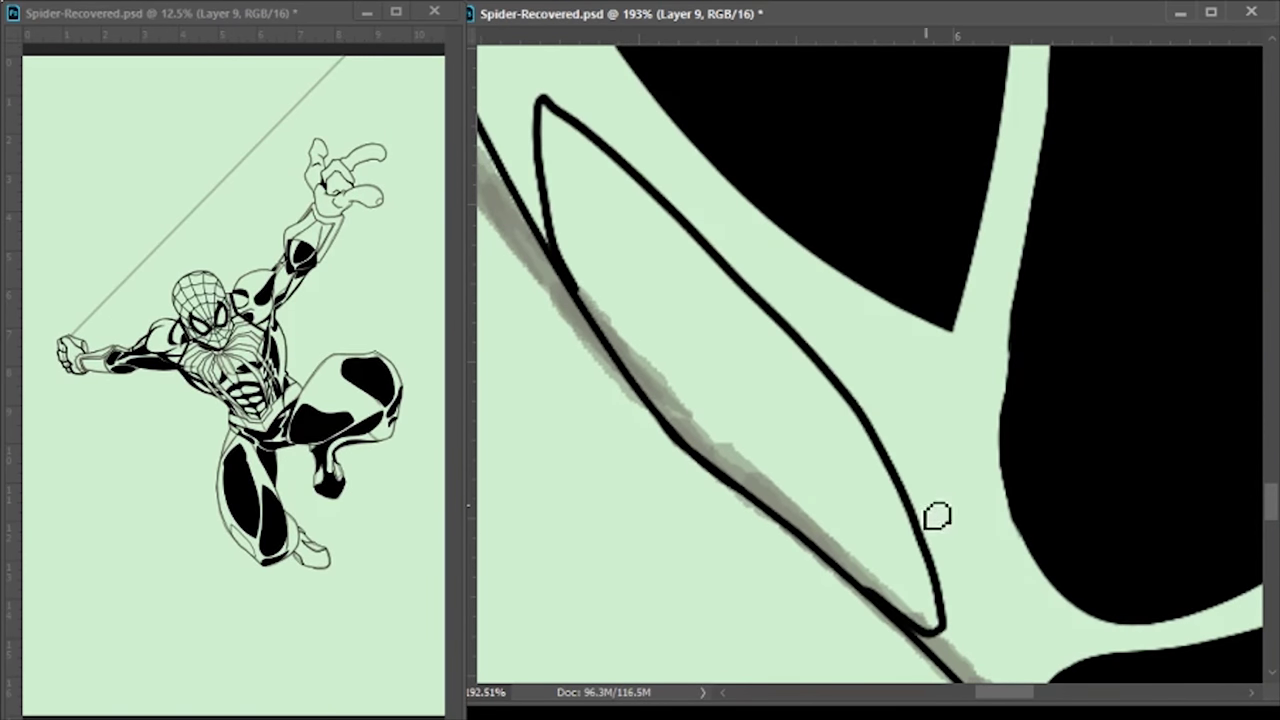
{"action": "left_click", "coordinate": [806, 349]}
{"action": "key", "text": "alt+BackSpace"}
{"action": "scroll", "coordinate": [1006, 463], "scroll_direction": "up", "scroll_amount": 3}
{"action": "scroll", "coordinate": [1006, 463], "scroll_direction": "right", "scroll_amount": 3}
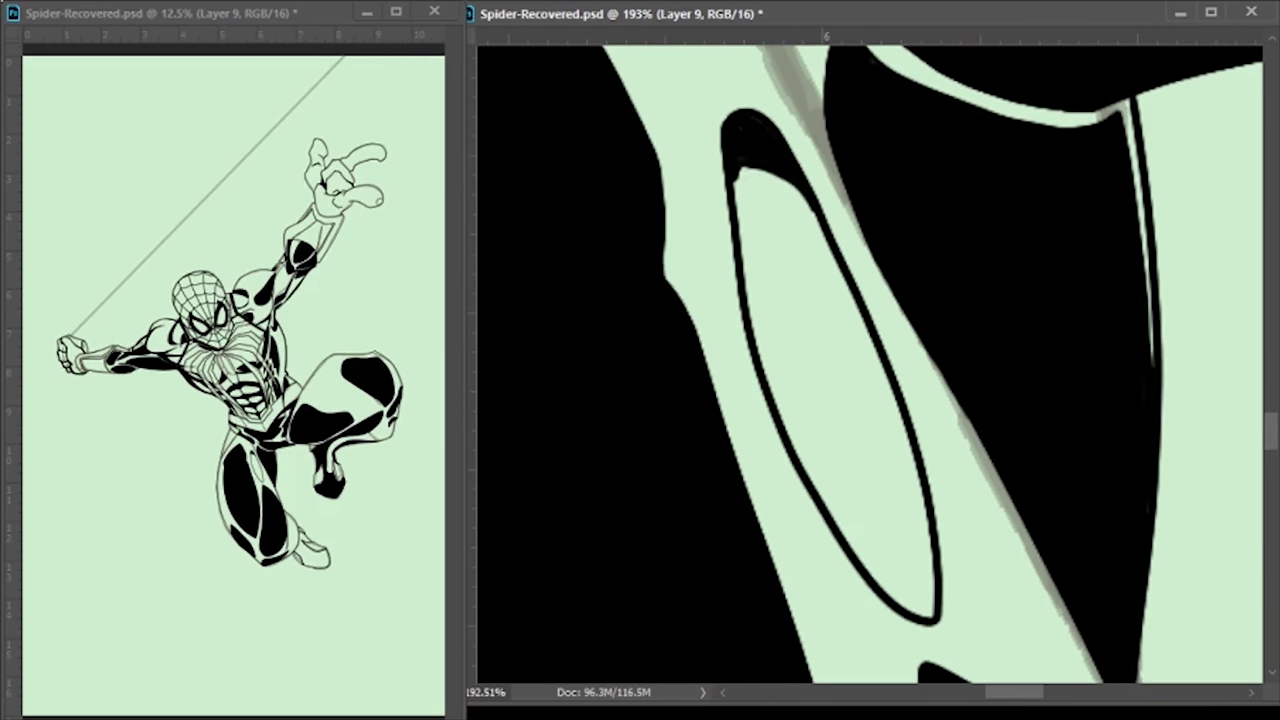
{"action": "left_click", "coordinate": [835, 380]}
{"action": "key", "text": "alt+BackSpace"}
{"action": "scroll", "coordinate": [697, 315], "scroll_direction": "up", "scroll_amount": 1}
{"action": "scroll", "coordinate": [814, 443], "scroll_direction": "down", "scroll_amount": 5}
Brush black into the narrow channels between the leg lines
{"action": "key", "text": "b"}
{"action": "scroll", "coordinate": [777, 403], "scroll_direction": "right", "scroll_amount": 2}
{"action": "left_click_drag", "start_coordinate": [863, 465], "coordinate": [838, 228]}
{"action": "scroll", "coordinate": [900, 400], "scroll_direction": "down", "scroll_amount": 2}
{"action": "scroll", "coordinate": [900, 400], "scroll_direction": "left", "scroll_amount": 2}
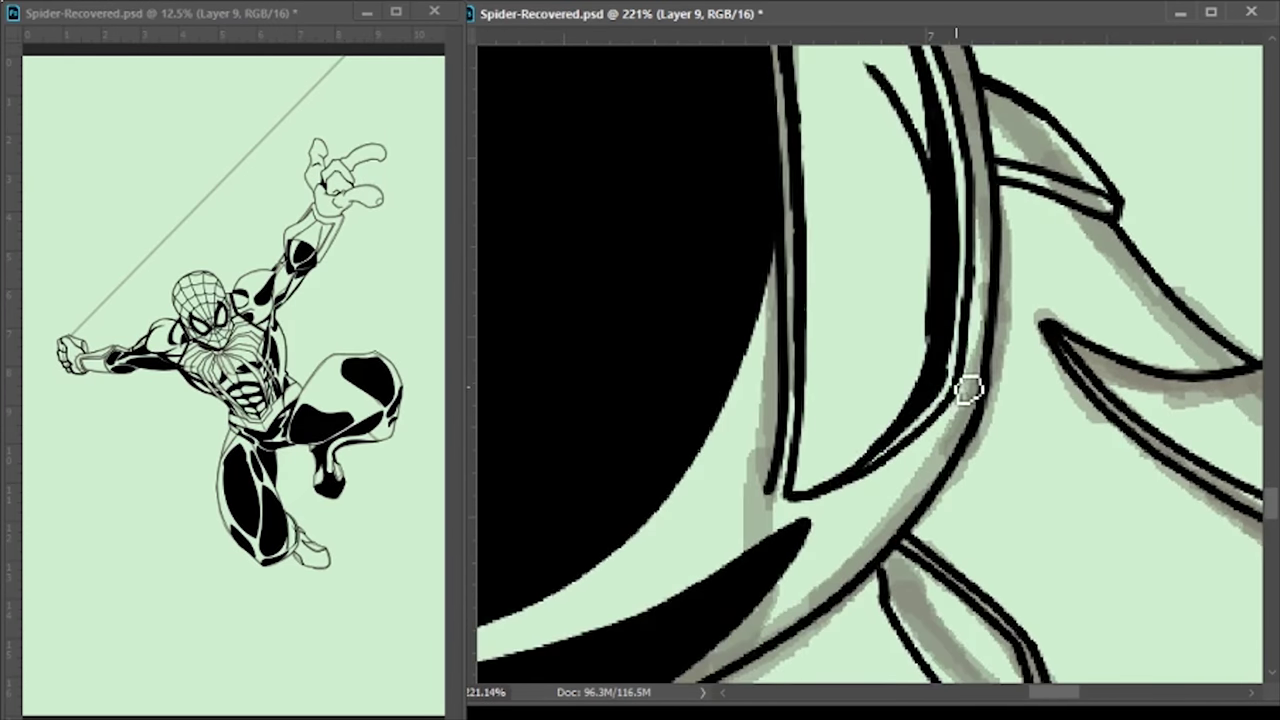
{"action": "left_click_drag", "start_coordinate": [956, 390], "coordinate": [870, 462]}
{"action": "scroll", "coordinate": [944, 300], "scroll_direction": "up", "scroll_amount": 3}
{"action": "scroll", "coordinate": [944, 300], "scroll_direction": "right", "scroll_amount": 1}
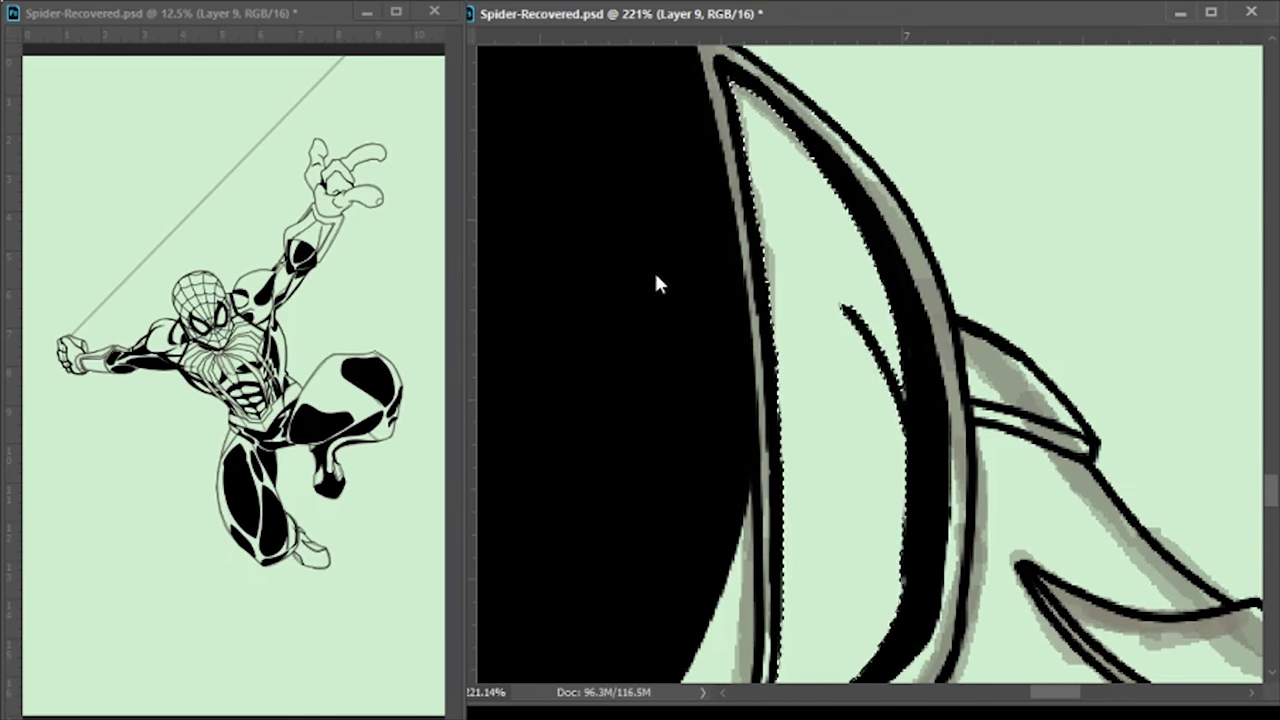
{"action": "scroll", "coordinate": [1108, 368], "scroll_direction": "down", "scroll_amount": 2}
{"action": "scroll", "coordinate": [934, 446], "scroll_direction": "down", "scroll_amount": 2}
{"action": "scroll", "coordinate": [943, 409], "scroll_direction": "down", "scroll_amount": 2}
Ink a new curve inside the shoe and fill the enclosed area black
{"action": "left_click_drag", "start_coordinate": [852, 285], "coordinate": [725, 445]}
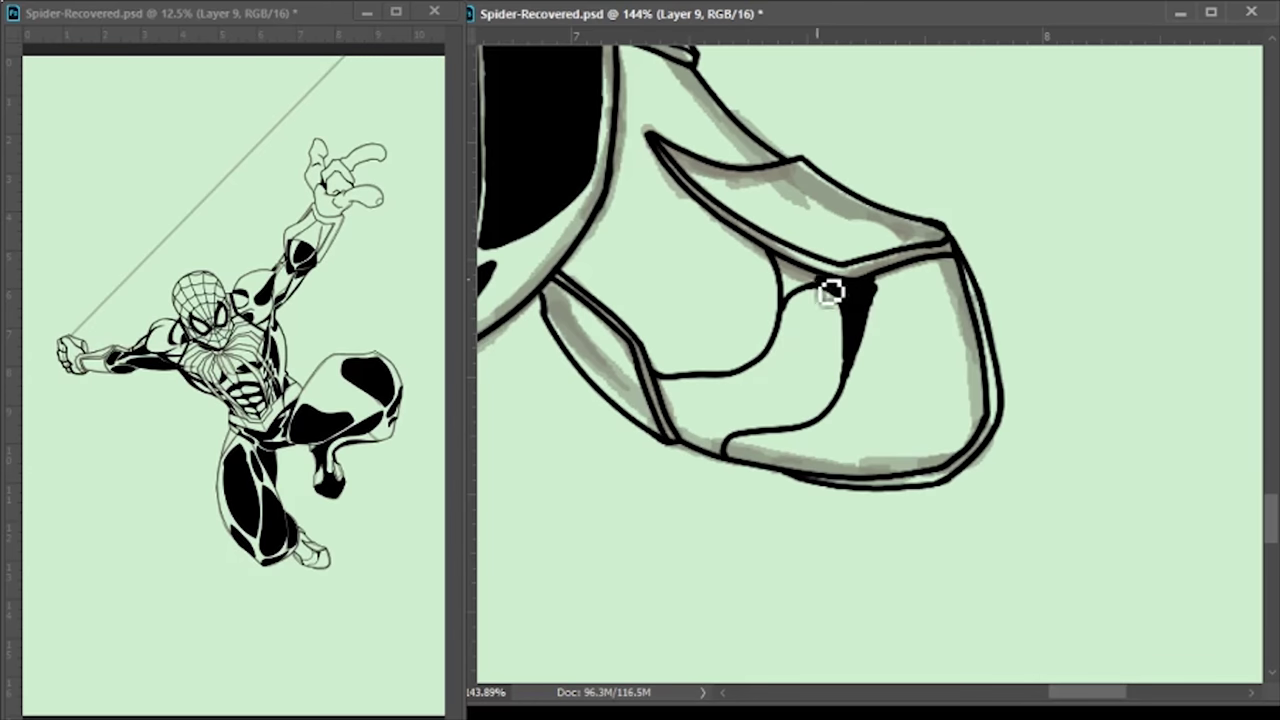
{"action": "key", "text": "w"}
{"action": "left_click", "coordinate": [666, 300]}
{"action": "key", "text": "alt+BackSpace"}
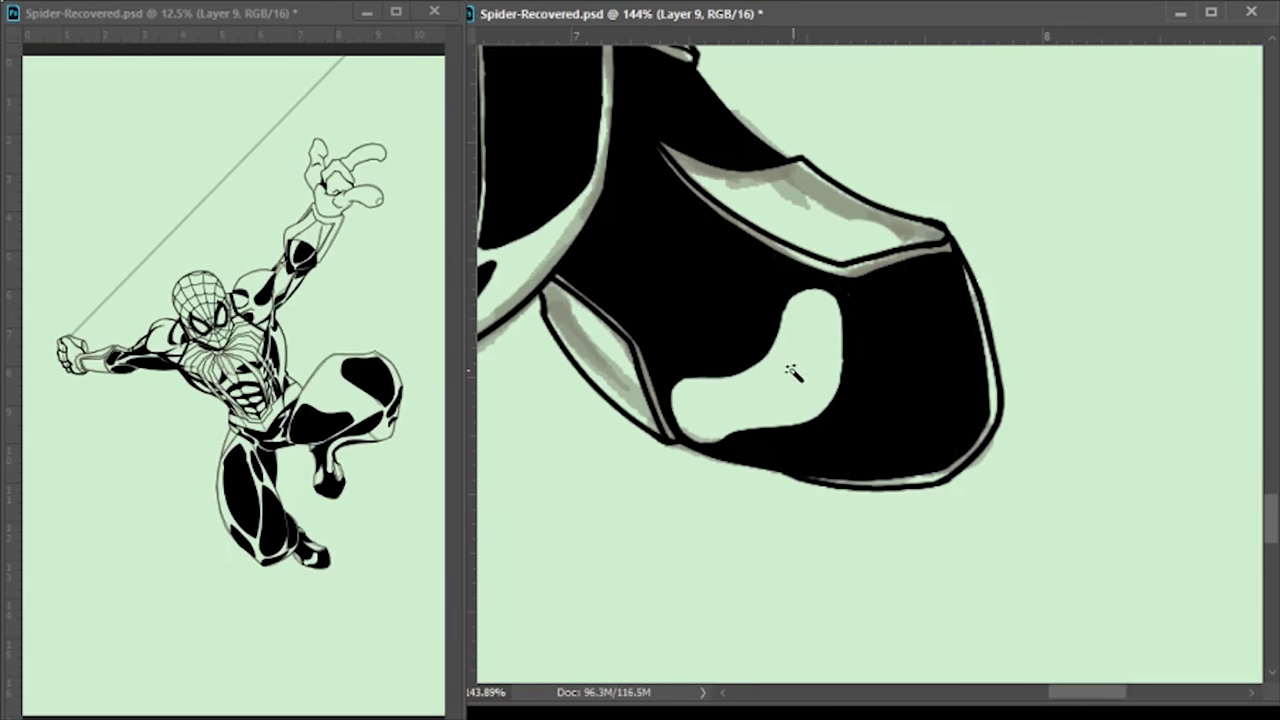
{"action": "scroll", "coordinate": [812, 330], "scroll_direction": "down", "scroll_amount": 1}
{"action": "scroll", "coordinate": [917, 411], "scroll_direction": "up", "scroll_amount": 2}
Touch up the shoe with extra strokes, a light right-edge stroke and thicker outline
{"action": "left_click_drag", "start_coordinate": [917, 411], "coordinate": [980, 369]}
{"action": "scroll", "coordinate": [792, 313], "scroll_direction": "up", "scroll_amount": 3}
{"action": "scroll", "coordinate": [792, 313], "scroll_direction": "down", "scroll_amount": 3}
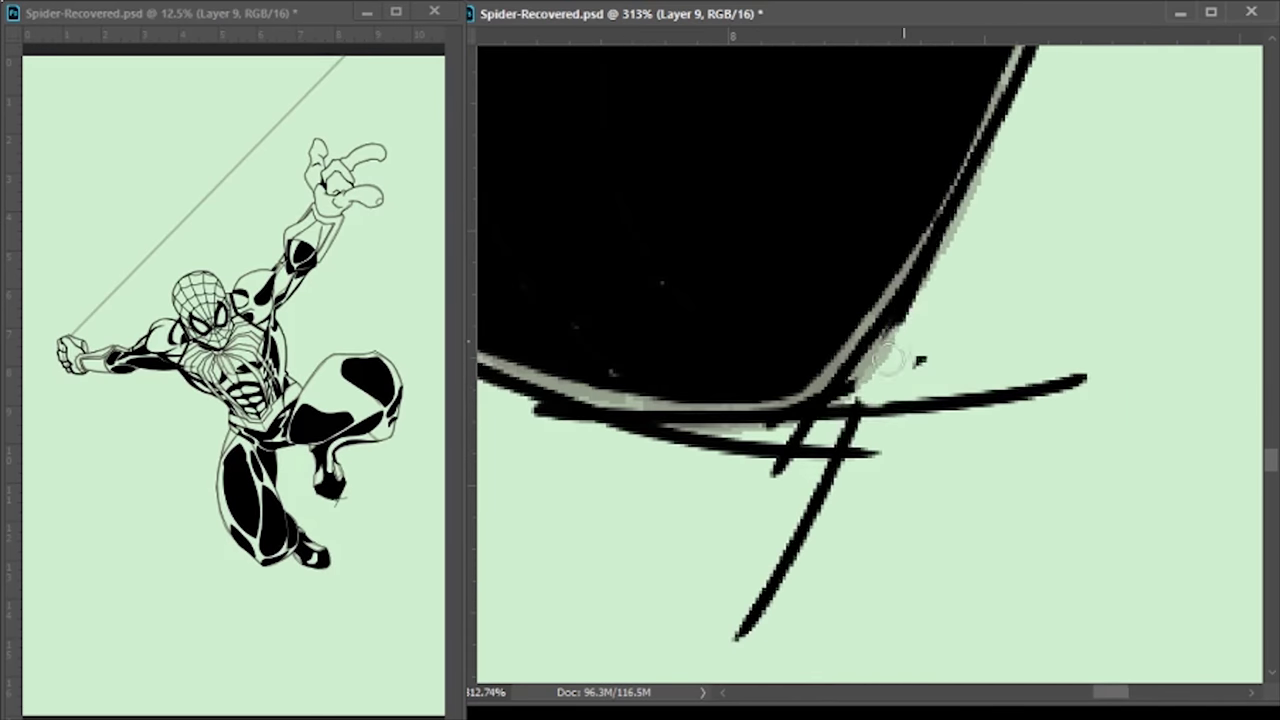
{"action": "mouse_move", "coordinate": [800, 440]}
{"action": "left_mouse_down"}
{"action": "mouse_move", "coordinate": [1063, 386]}
{"action": "mouse_move", "coordinate": [780, 540]}
{"action": "left_mouse_up"}
{"action": "left_click_drag", "start_coordinate": [673, 368], "coordinate": [913, 338]}
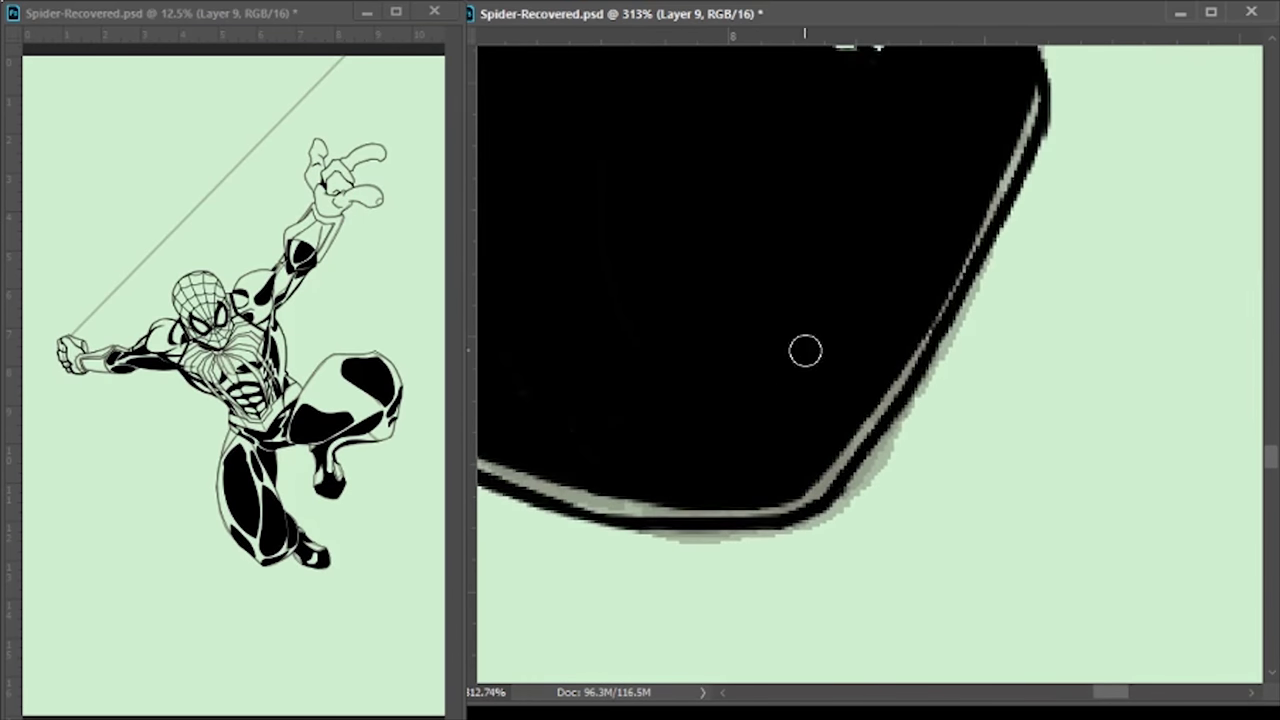
{"action": "scroll", "coordinate": [809, 354], "scroll_direction": "up", "scroll_amount": 2}
{"action": "scroll", "coordinate": [809, 354], "scroll_direction": "right", "scroll_amount": 4}
{"action": "left_click_drag", "start_coordinate": [972, 282], "coordinate": [857, 484]}
{"action": "scroll", "coordinate": [825, 323], "scroll_direction": "down", "scroll_amount": 5}
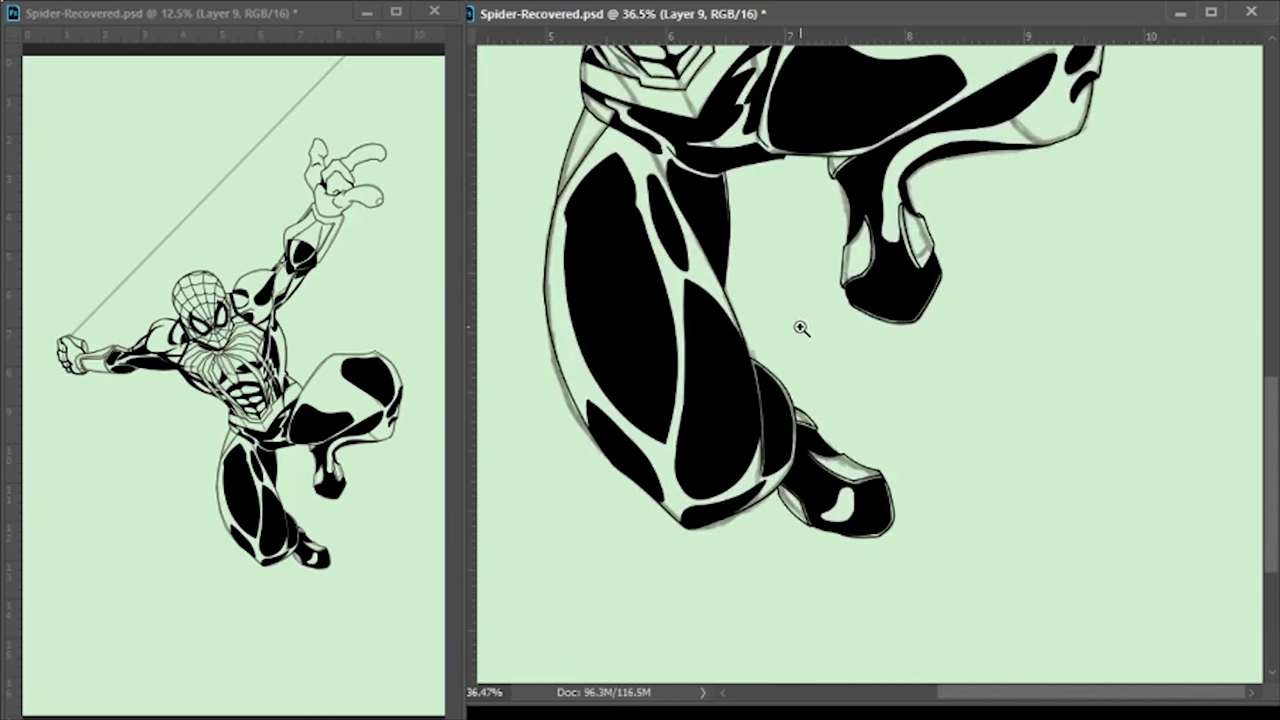
{"action": "scroll", "coordinate": [803, 331], "scroll_direction": "up", "scroll_amount": 5}
{"action": "left_click_drag", "start_coordinate": [872, 302], "coordinate": [980, 370]}
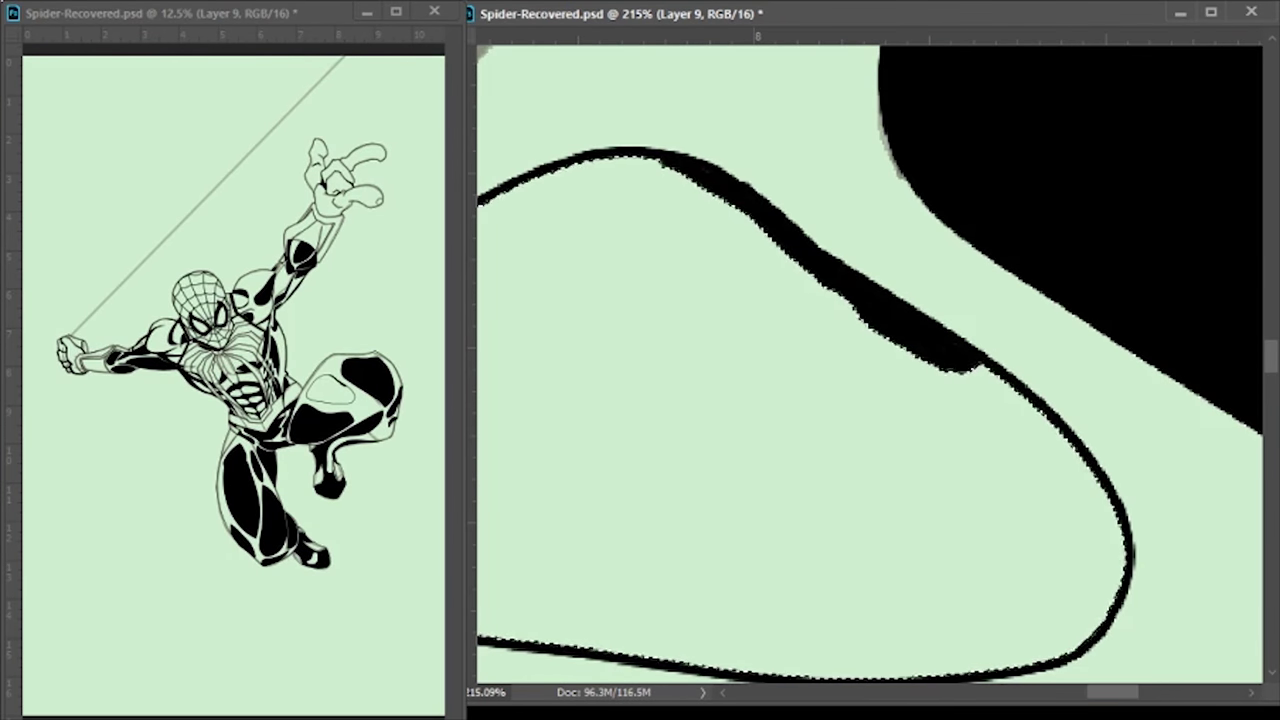
Paint-bucket fill the inside of the shoe with black
{"action": "key", "text": "g"}
{"action": "left_click", "coordinate": [808, 386]}
{"action": "scroll", "coordinate": [790, 400], "scroll_direction": "down", "scroll_amount": 5}
Save Spider.psd and look over the emblem, chest and other linework
{"action": "key", "text": "ctrl+s"}
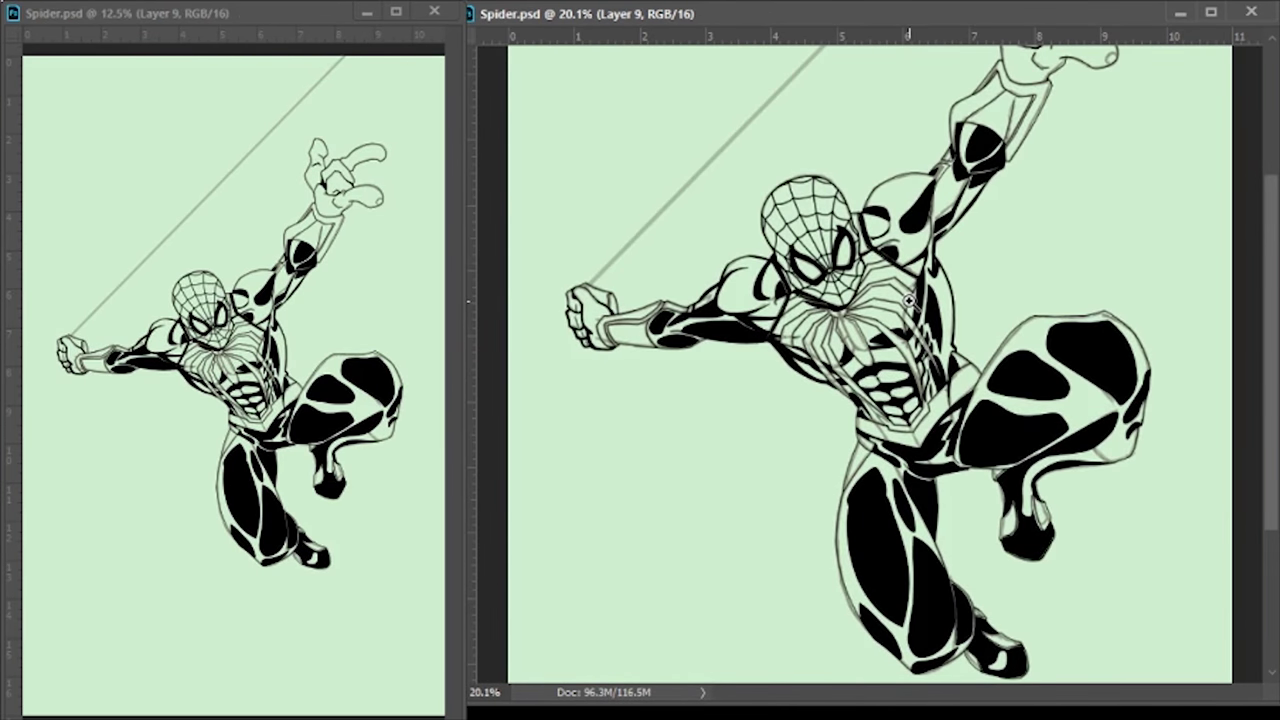
{"action": "scroll", "coordinate": [908, 301], "scroll_direction": "up", "scroll_amount": 5}
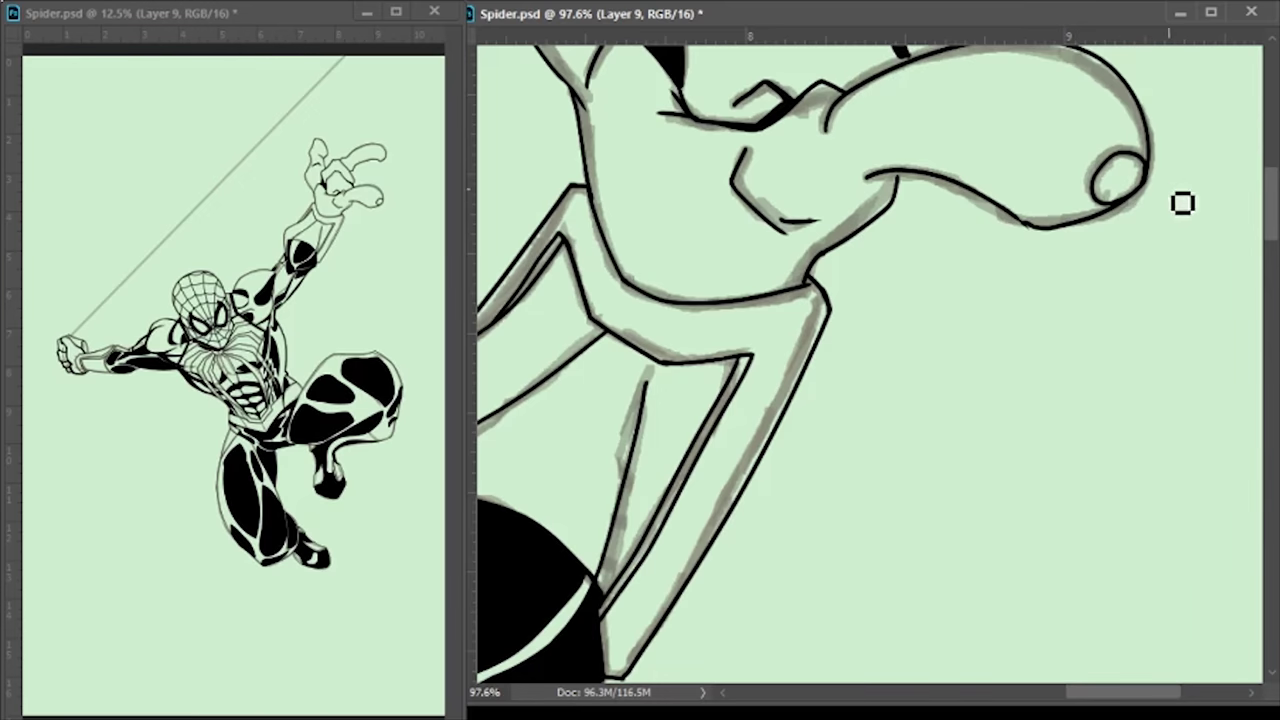
{"action": "scroll", "coordinate": [1057, 395], "scroll_direction": "up", "scroll_amount": 3}
{"action": "scroll", "coordinate": [846, 306], "scroll_direction": "down", "scroll_amount": 5}
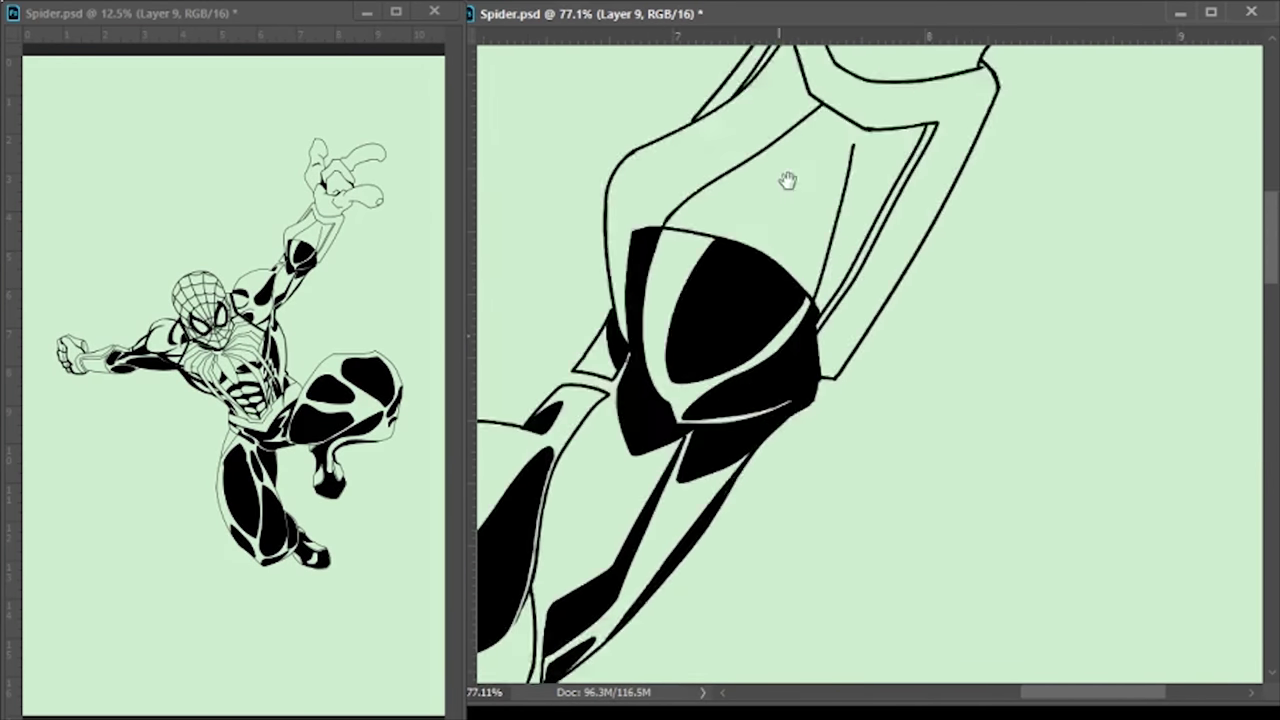
{"action": "scroll", "coordinate": [862, 428], "scroll_direction": "down", "scroll_amount": 3}
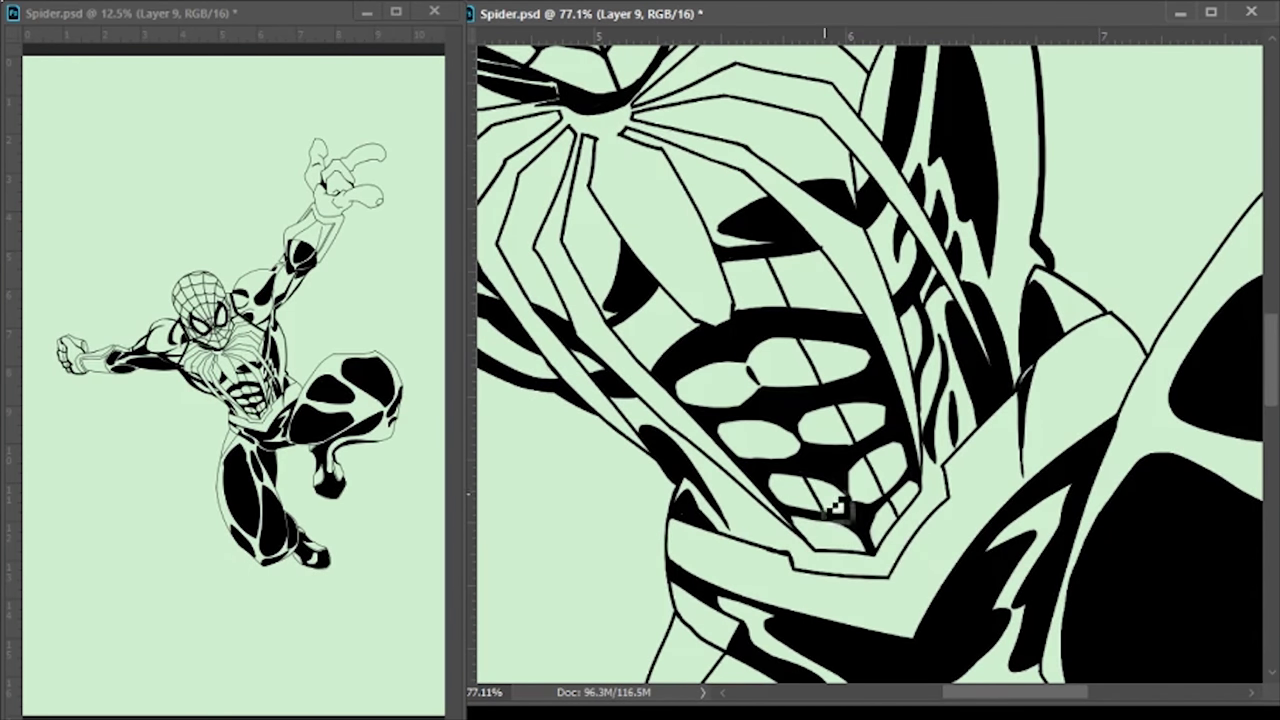
{"action": "scroll", "coordinate": [731, 392], "scroll_direction": "up", "scroll_amount": 4}
{"action": "scroll", "coordinate": [743, 373], "scroll_direction": "down", "scroll_amount": 5}
{"action": "scroll", "coordinate": [651, 482], "scroll_direction": "up", "scroll_amount": 4}
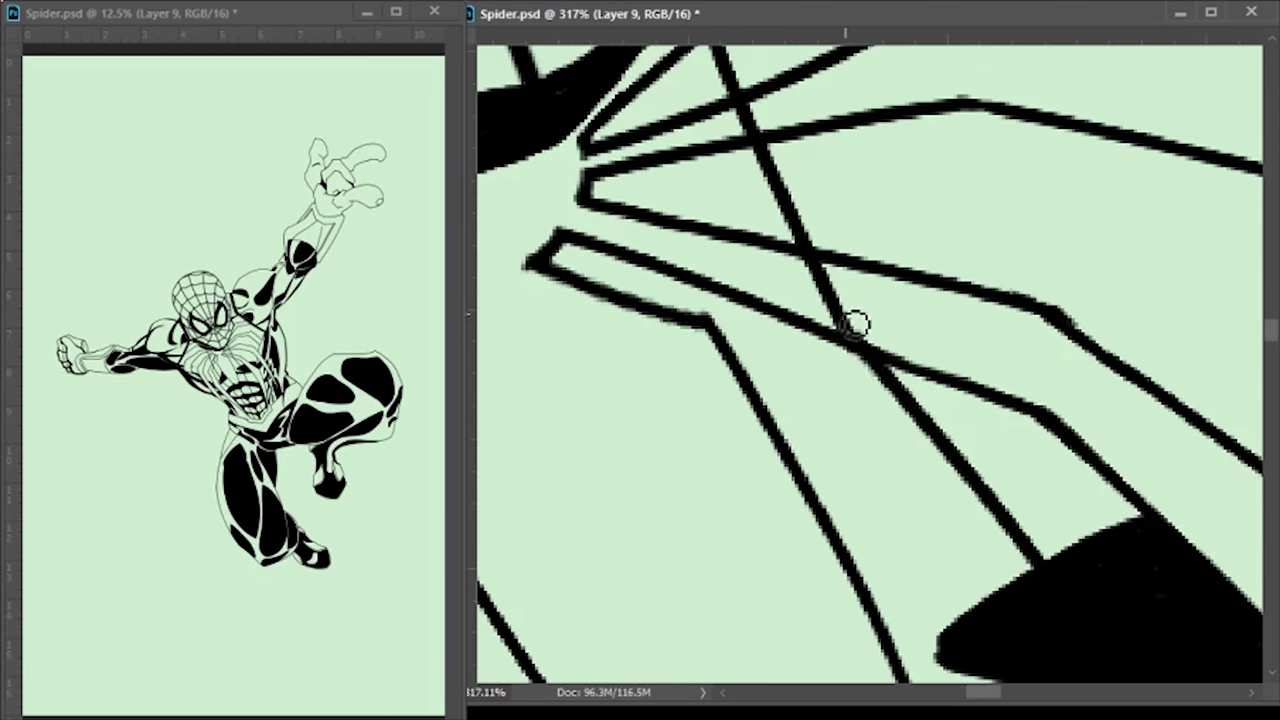
{"action": "left_click_drag", "start_coordinate": [771, 119], "coordinate": [731, 256]}
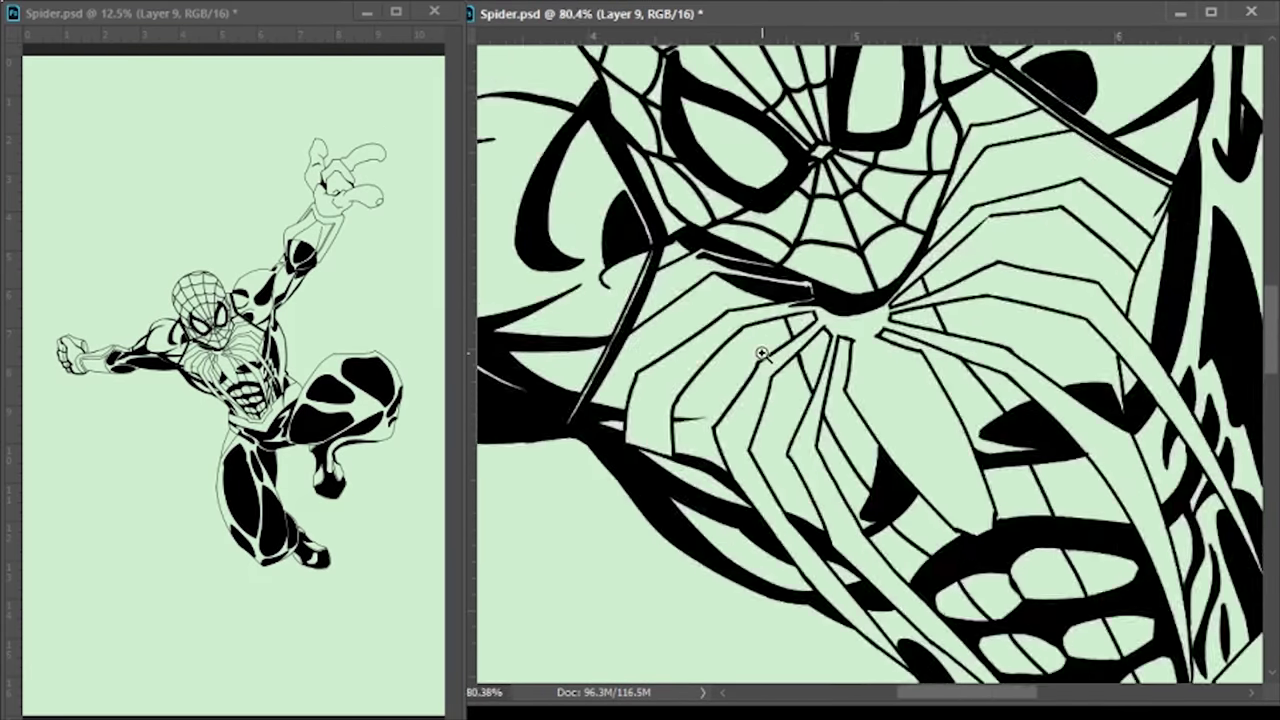
{"action": "left_click_drag", "start_coordinate": [780, 432], "coordinate": [686, 390]}
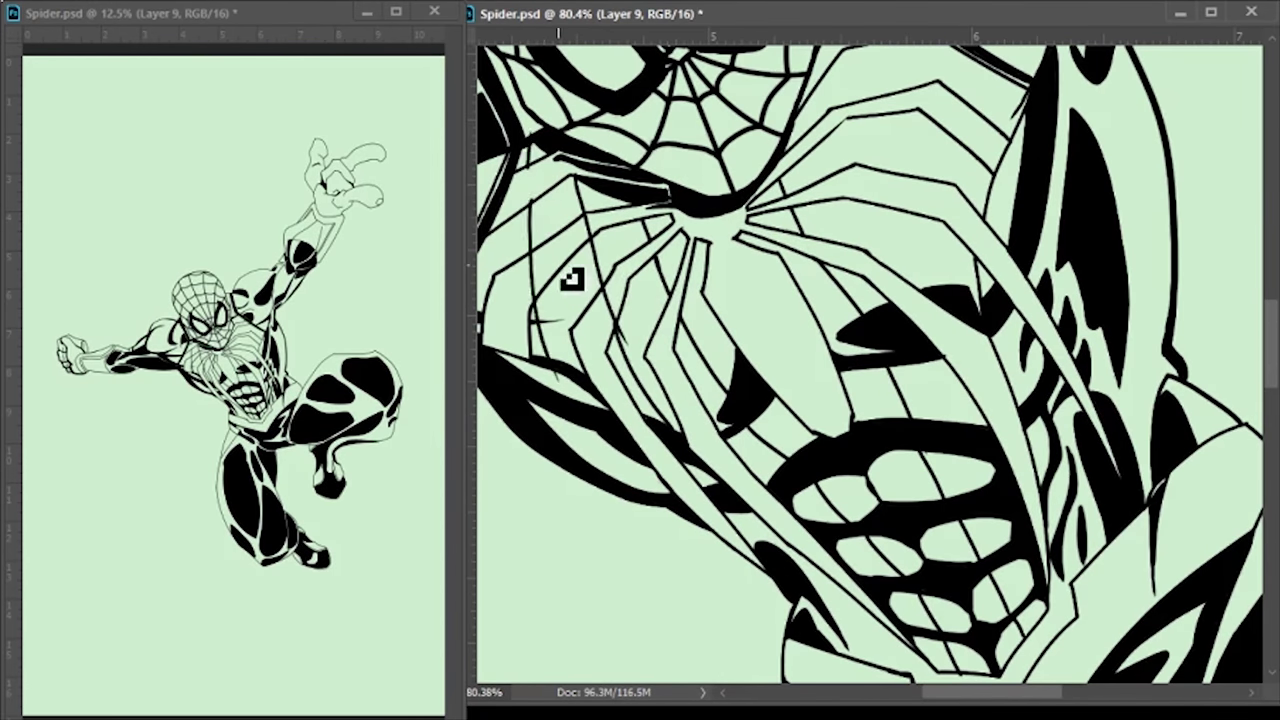
{"action": "scroll", "coordinate": [607, 315], "scroll_direction": "up", "scroll_amount": 5}
{"action": "mouse_move", "coordinate": [577, 218]}
{"action": "left_mouse_down"}
{"action": "mouse_move", "coordinate": [748, 286]}
{"action": "mouse_move", "coordinate": [929, 171]}
{"action": "mouse_move", "coordinate": [757, 337]}
{"action": "mouse_move", "coordinate": [489, 491]}
{"action": "left_mouse_up"}
{"action": "scroll", "coordinate": [957, 323], "scroll_direction": "down", "scroll_amount": 5}
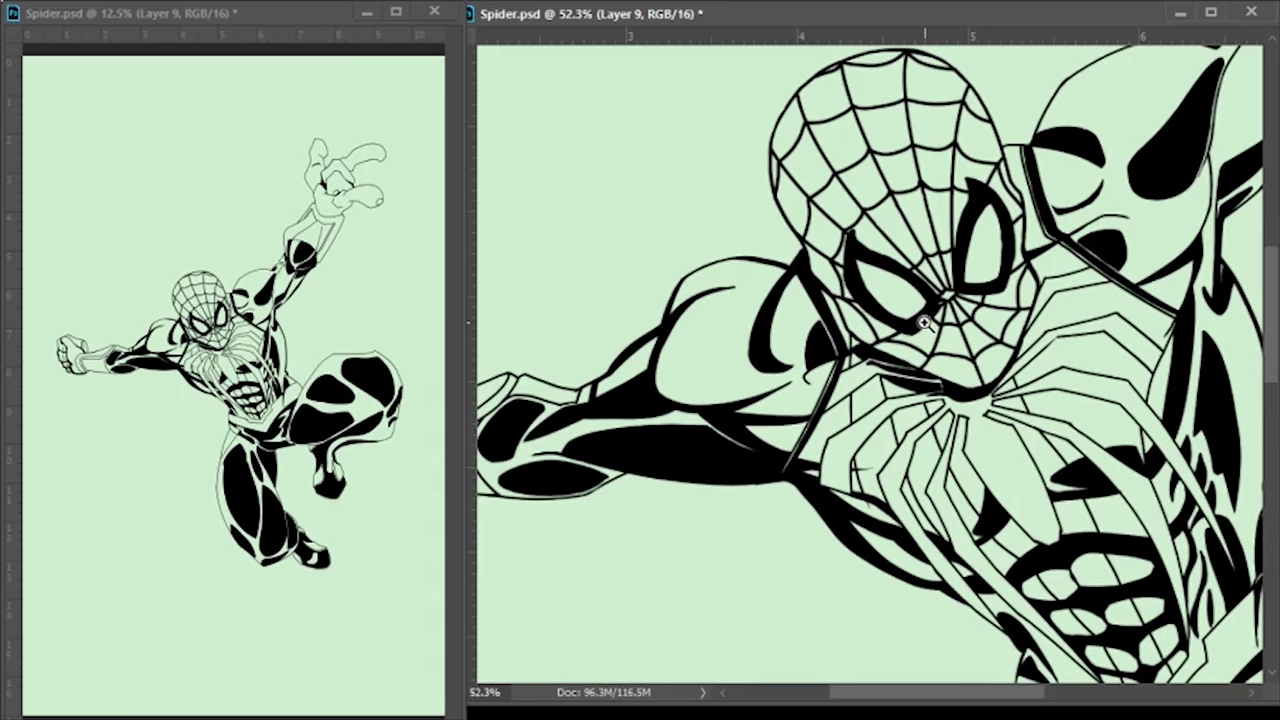
{"action": "left_click_drag", "start_coordinate": [877, 335], "coordinate": [790, 268]}
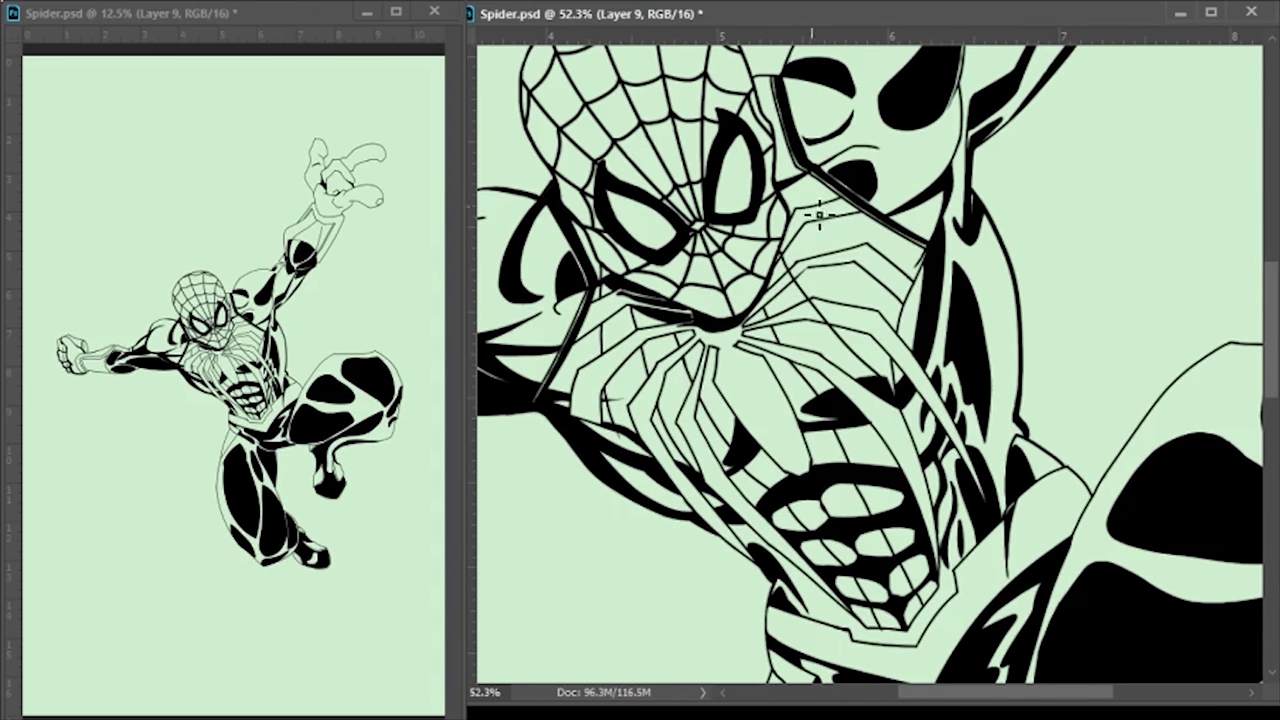
{"action": "scroll", "coordinate": [949, 348], "scroll_direction": "up", "scroll_amount": 4}
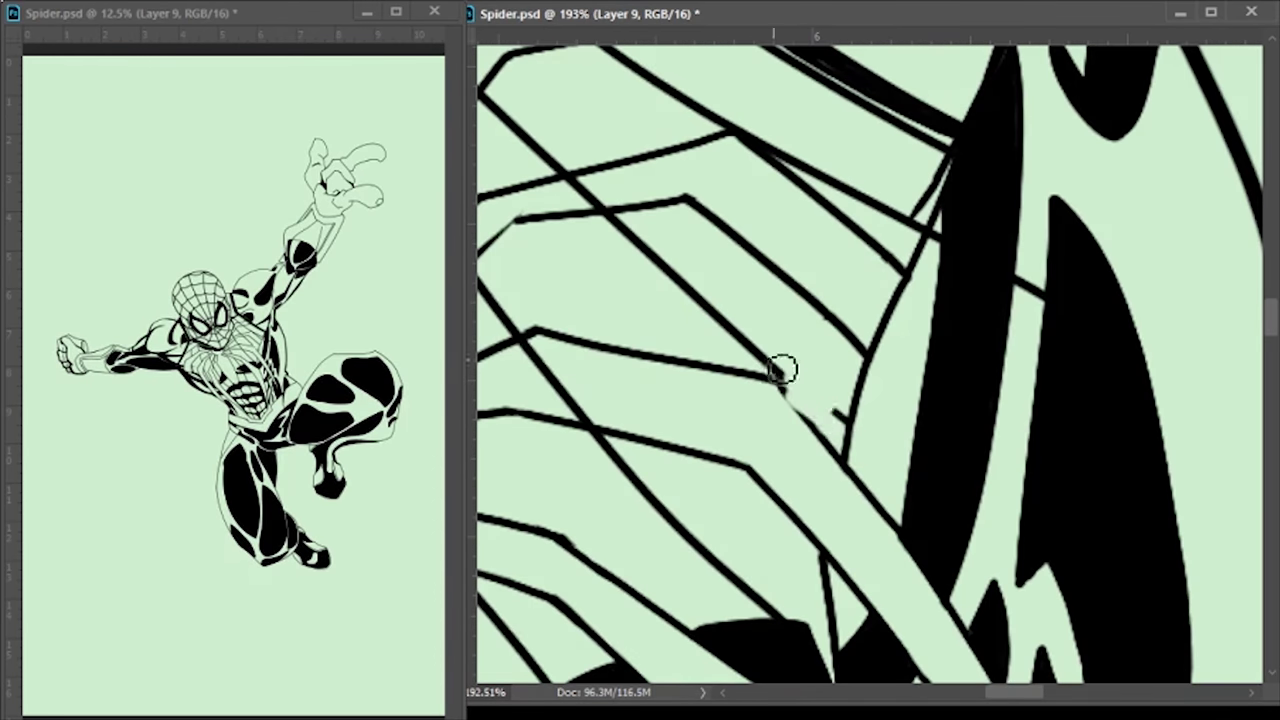
{"action": "left_click_drag", "start_coordinate": [757, 408], "coordinate": [700, 317]}
{"action": "left_click_drag", "start_coordinate": [878, 369], "coordinate": [983, 214]}
{"action": "mouse_move", "coordinate": [858, 258]}
{"action": "left_mouse_down"}
{"action": "mouse_move", "coordinate": [760, 229]}
{"action": "mouse_move", "coordinate": [974, 500]}
{"action": "mouse_move", "coordinate": [678, 375]}
{"action": "left_mouse_up"}
{"action": "left_click_drag", "start_coordinate": [927, 395], "coordinate": [787, 465]}
{"action": "mouse_move", "coordinate": [974, 371]}
{"action": "left_mouse_down"}
{"action": "mouse_move", "coordinate": [914, 429]}
{"action": "mouse_move", "coordinate": [866, 383]}
{"action": "left_mouse_up"}
{"action": "left_click_drag", "start_coordinate": [793, 368], "coordinate": [793, 453]}
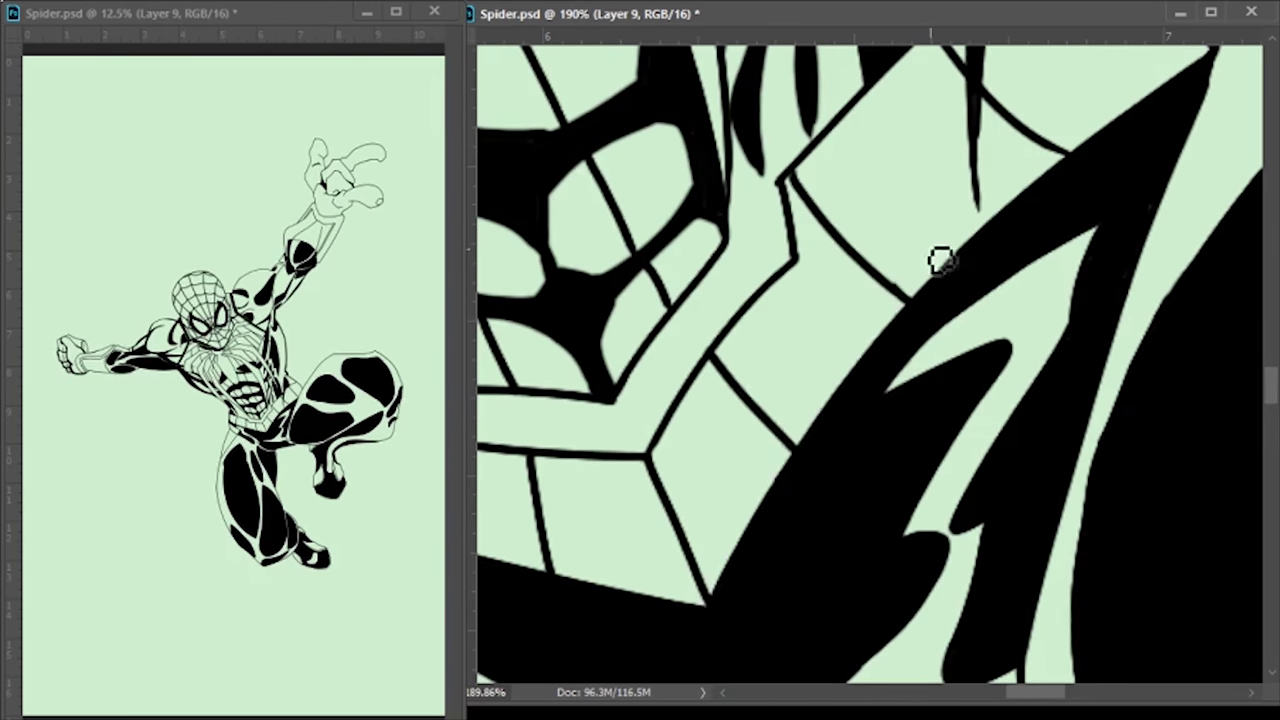
{"action": "mouse_move", "coordinate": [862, 367]}
{"action": "left_mouse_down"}
{"action": "mouse_move", "coordinate": [1123, 157]}
{"action": "mouse_move", "coordinate": [960, 371]}
{"action": "mouse_move", "coordinate": [820, 294]}
{"action": "mouse_move", "coordinate": [723, 451]}
{"action": "mouse_move", "coordinate": [1100, 257]}
{"action": "mouse_move", "coordinate": [905, 358]}
{"action": "mouse_move", "coordinate": [943, 277]}
{"action": "mouse_move", "coordinate": [980, 277]}
{"action": "mouse_move", "coordinate": [834, 271]}
{"action": "mouse_move", "coordinate": [661, 347]}
{"action": "mouse_move", "coordinate": [803, 357]}
{"action": "left_mouse_up"}
{"action": "scroll", "coordinate": [866, 360], "scroll_direction": "up", "scroll_amount": 6}
{"action": "scroll", "coordinate": [766, 423], "scroll_direction": "down", "scroll_amount": 3}
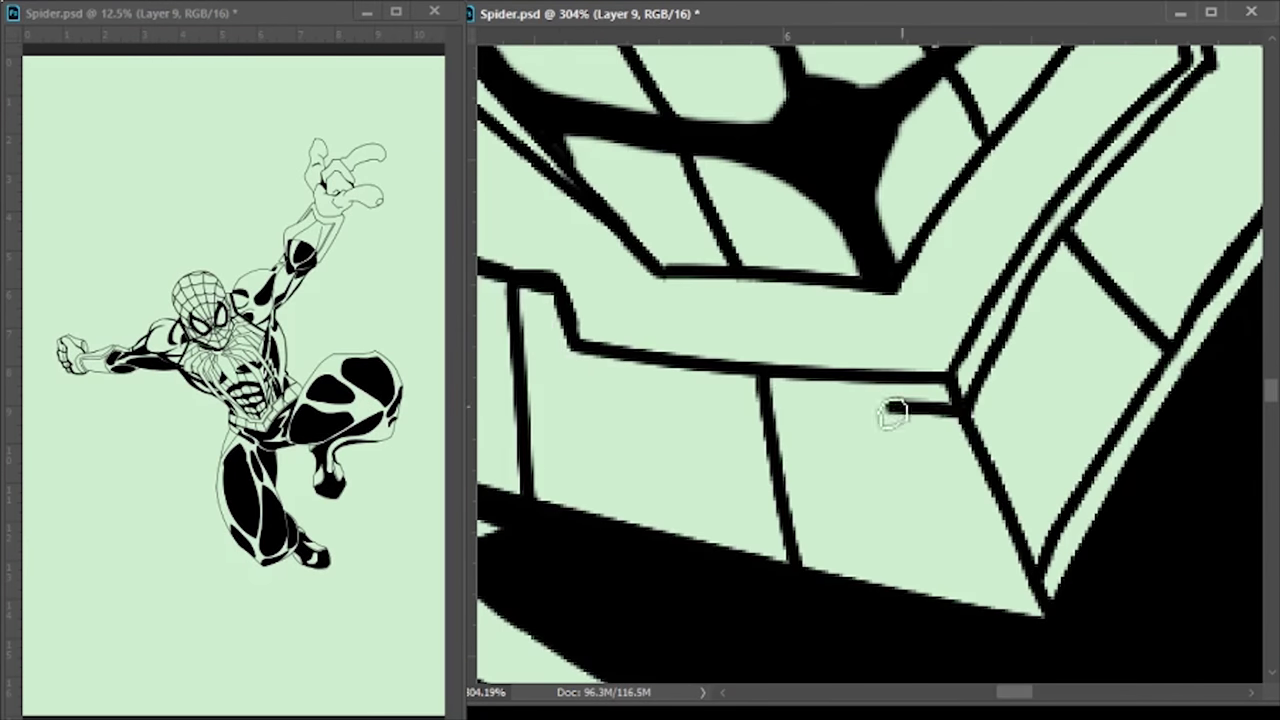
{"action": "left_click_drag", "start_coordinate": [766, 423], "coordinate": [1149, 457]}
{"action": "scroll", "coordinate": [1006, 449], "scroll_direction": "up", "scroll_amount": 4}
{"action": "mouse_move", "coordinate": [1006, 449]}
{"action": "left_mouse_down"}
{"action": "mouse_move", "coordinate": [985, 277]}
{"action": "mouse_move", "coordinate": [1010, 300]}
{"action": "mouse_move", "coordinate": [1043, 380]}
{"action": "mouse_move", "coordinate": [794, 357]}
{"action": "mouse_move", "coordinate": [905, 422]}
{"action": "mouse_move", "coordinate": [785, 396]}
{"action": "left_mouse_up"}
{"action": "scroll", "coordinate": [785, 396], "scroll_direction": "down", "scroll_amount": 6}
{"action": "key", "text": "ctrl+s"}
Ink web lines along the leg's outline band
{"action": "scroll", "coordinate": [1000, 150], "scroll_direction": "up", "scroll_amount": 2}
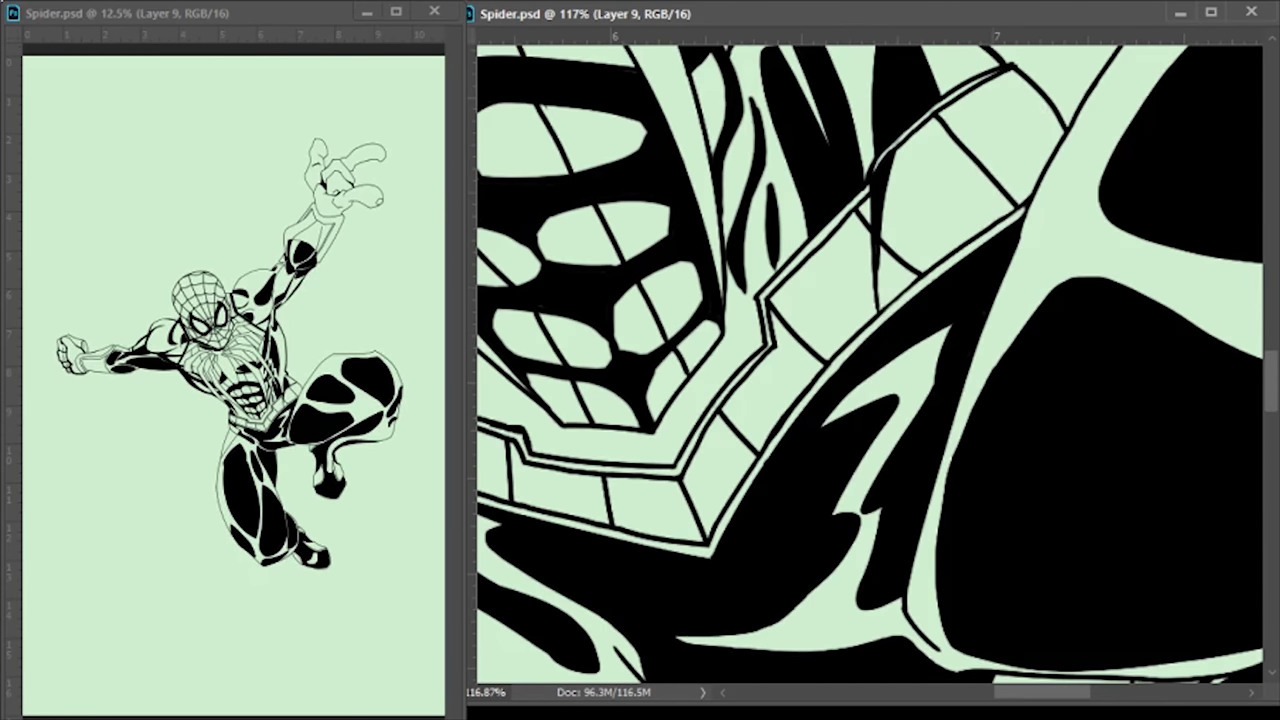
{"action": "left_click_drag", "start_coordinate": [819, 354], "coordinate": [712, 525]}
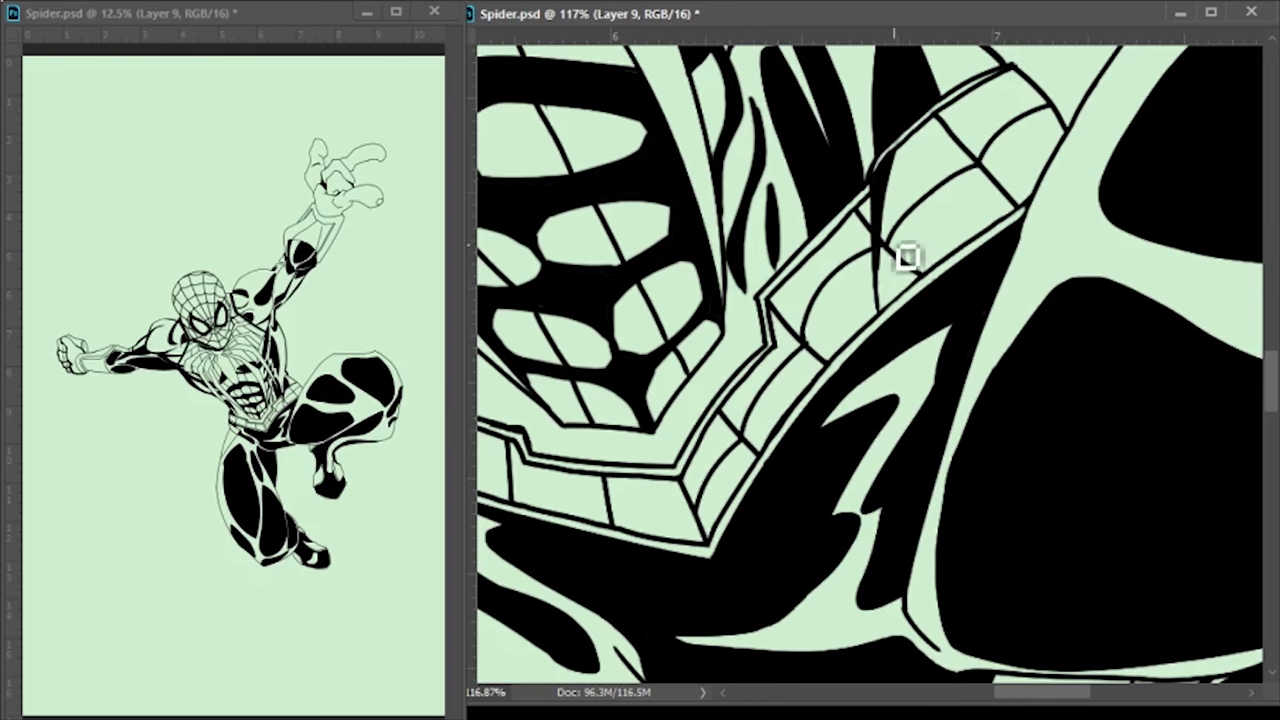
{"action": "scroll", "coordinate": [828, 352], "scroll_direction": "up", "scroll_amount": 3}
{"action": "mouse_move", "coordinate": [960, 283]}
{"action": "left_mouse_down"}
{"action": "mouse_move", "coordinate": [775, 450]}
{"action": "mouse_move", "coordinate": [609, 420]}
{"action": "mouse_move", "coordinate": [829, 380]}
{"action": "left_mouse_up"}
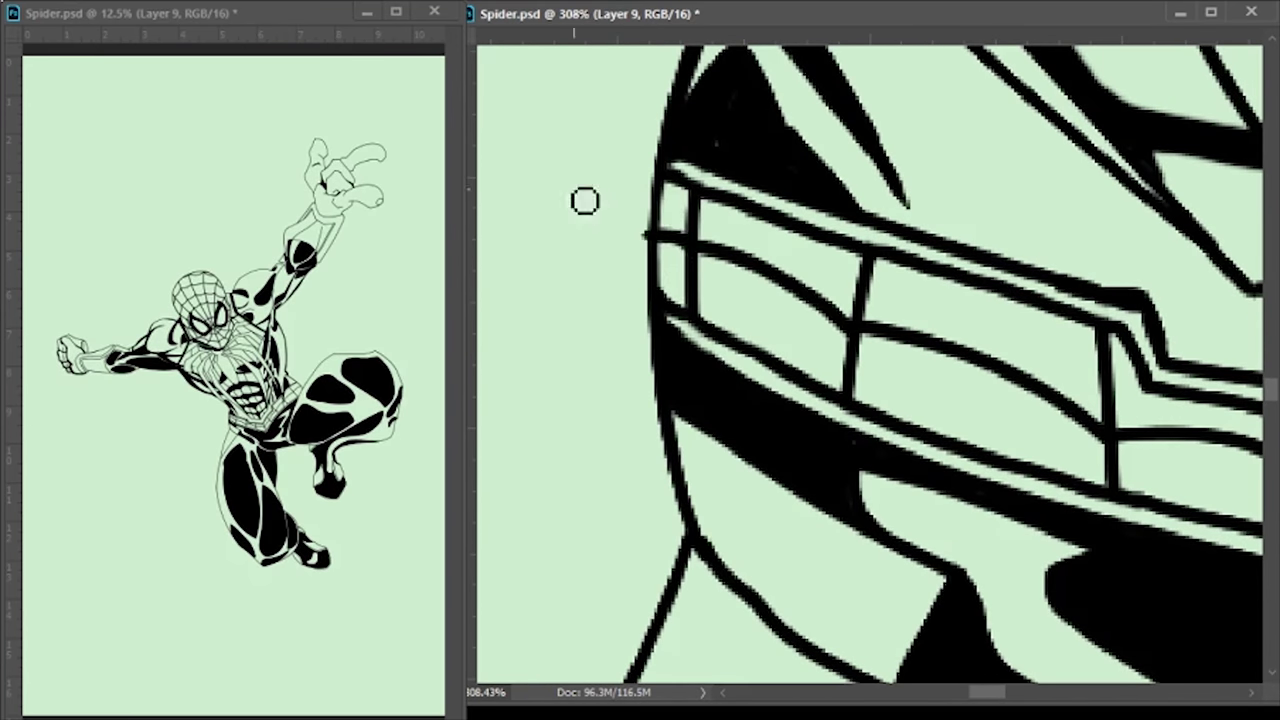
{"action": "scroll", "coordinate": [650, 256], "scroll_direction": "down", "scroll_amount": 3}
{"action": "scroll", "coordinate": [1051, 314], "scroll_direction": "up", "scroll_amount": 2}
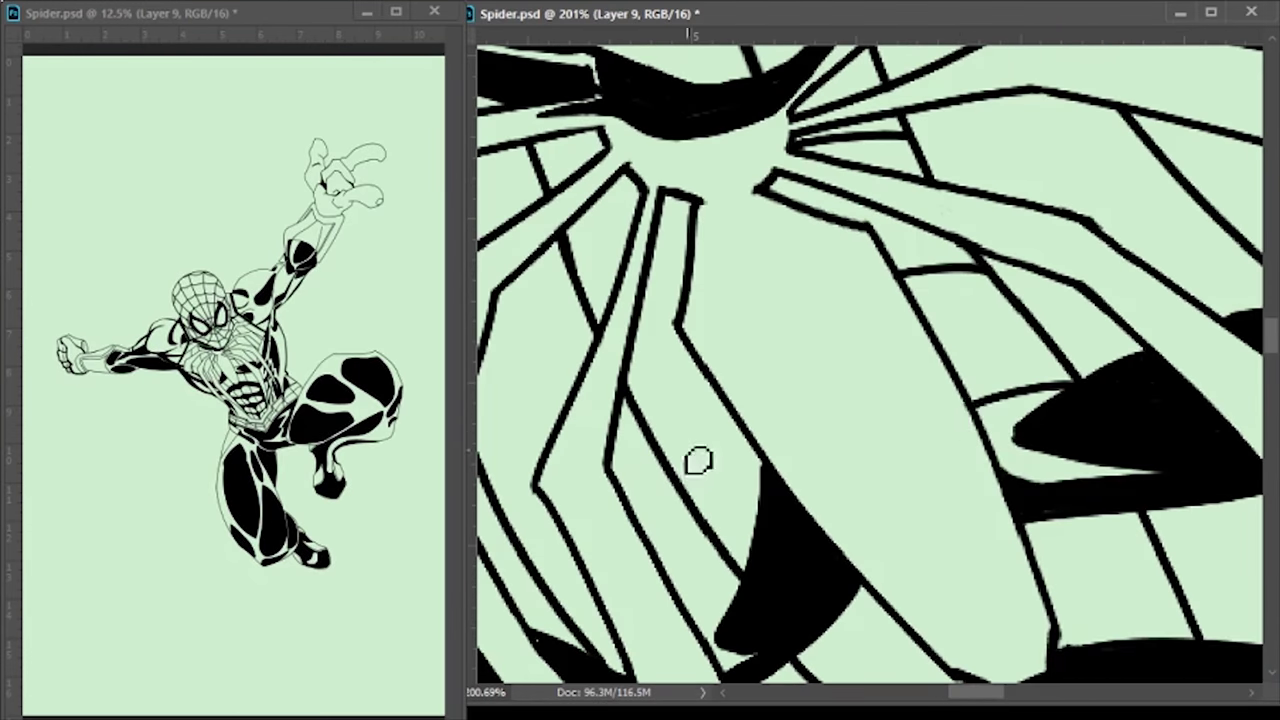
{"action": "mouse_move", "coordinate": [1110, 452]}
{"action": "left_mouse_down"}
{"action": "mouse_move", "coordinate": [908, 523]}
{"action": "mouse_move", "coordinate": [906, 480]}
{"action": "left_mouse_up"}
{"action": "mouse_move", "coordinate": [1139, 606]}
{"action": "left_mouse_down"}
{"action": "mouse_move", "coordinate": [1006, 180]}
{"action": "mouse_move", "coordinate": [534, 294]}
{"action": "mouse_move", "coordinate": [749, 214]}
{"action": "left_mouse_up"}
{"action": "mouse_move", "coordinate": [641, 290]}
{"action": "left_mouse_down"}
{"action": "mouse_move", "coordinate": [1106, 354]}
{"action": "mouse_move", "coordinate": [1060, 369]}
{"action": "mouse_move", "coordinate": [963, 594]}
{"action": "mouse_move", "coordinate": [807, 565]}
{"action": "left_mouse_up"}
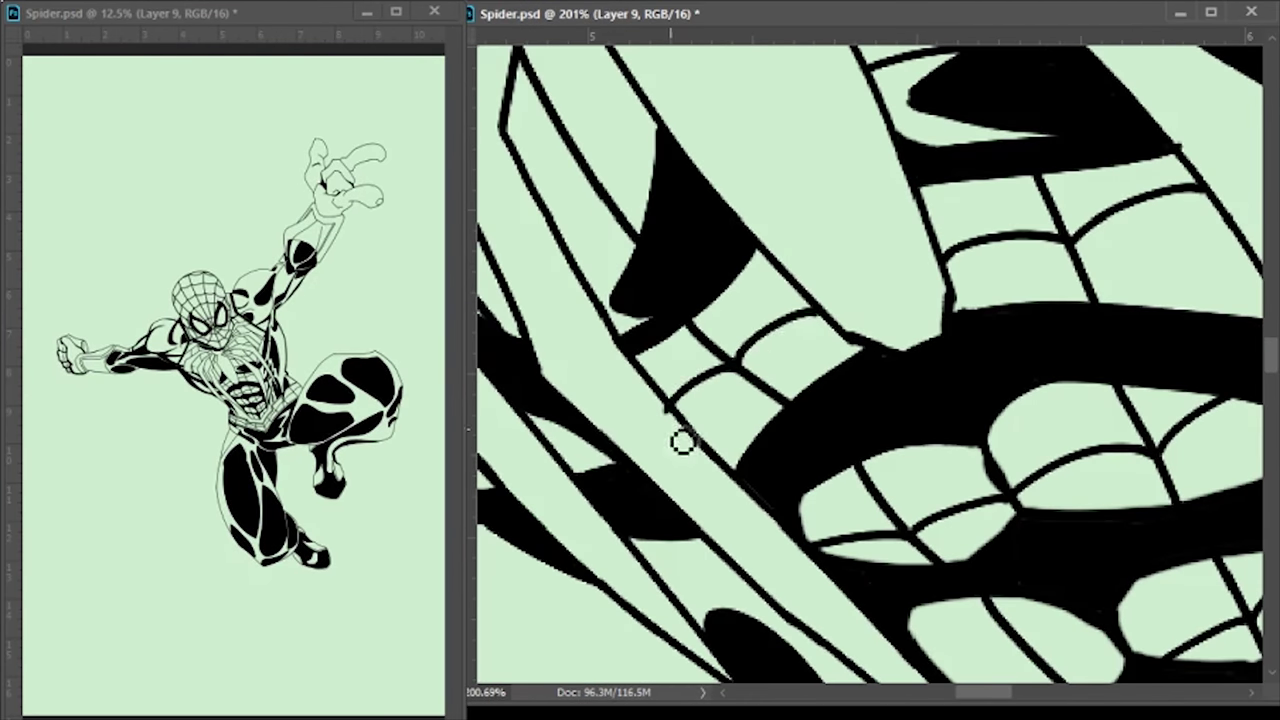
{"action": "left_click_drag", "start_coordinate": [677, 428], "coordinate": [706, 368]}
{"action": "mouse_move", "coordinate": [583, 290]}
{"action": "left_mouse_down"}
{"action": "mouse_move", "coordinate": [700, 357]}
{"action": "mouse_move", "coordinate": [751, 363]}
{"action": "mouse_move", "coordinate": [837, 500]}
{"action": "mouse_move", "coordinate": [800, 560]}
{"action": "mouse_move", "coordinate": [728, 510]}
{"action": "mouse_move", "coordinate": [822, 446]}
{"action": "left_mouse_up"}
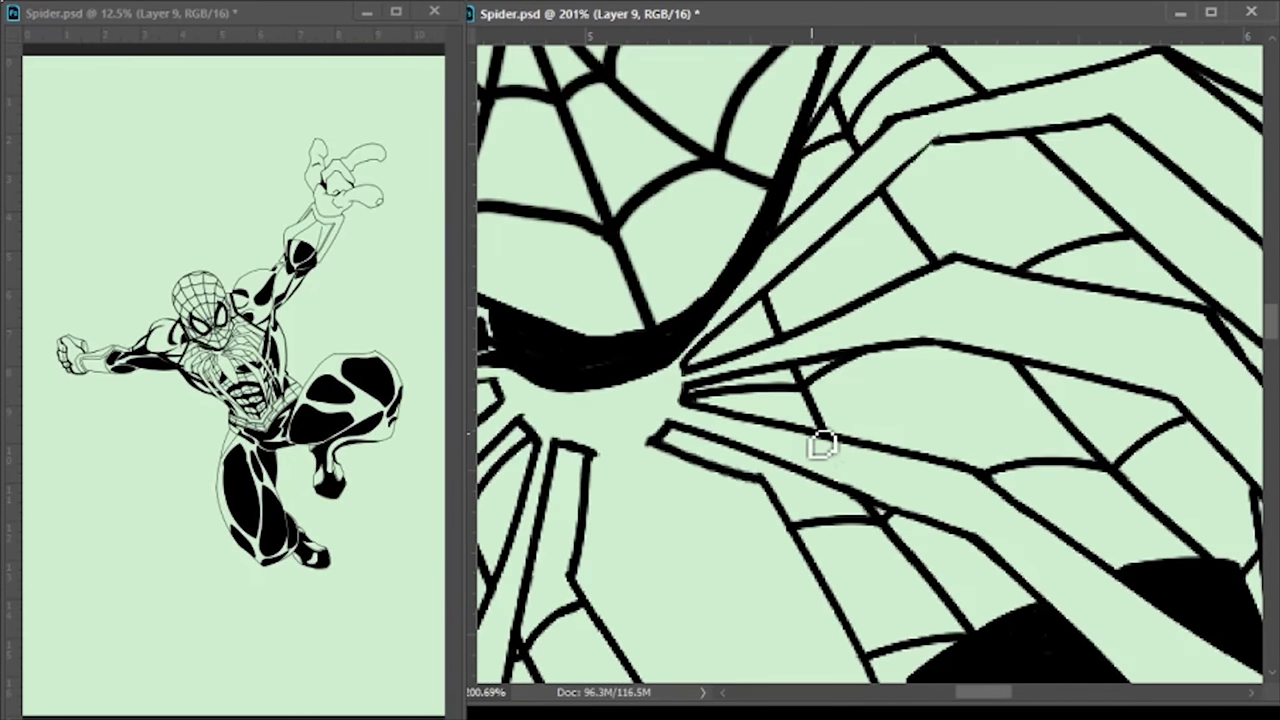
{"action": "scroll", "coordinate": [822, 446], "scroll_direction": "down", "scroll_amount": 5}
{"action": "scroll", "coordinate": [837, 503], "scroll_direction": "up", "scroll_amount": 6}
{"action": "left_click_drag", "start_coordinate": [837, 503], "coordinate": [871, 486]}
{"action": "scroll", "coordinate": [1038, 516], "scroll_direction": "down", "scroll_amount": 3}
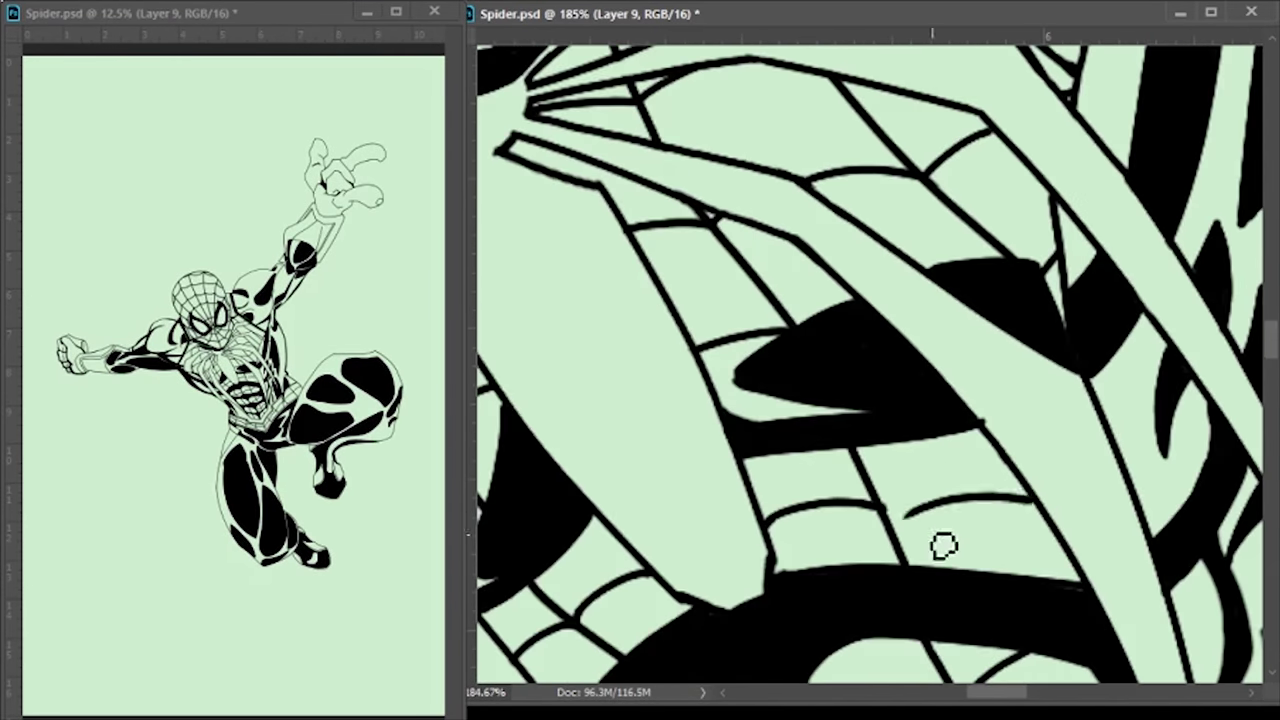
{"action": "scroll", "coordinate": [1038, 516], "scroll_direction": "down", "scroll_amount": 4}
{"action": "scroll", "coordinate": [779, 327], "scroll_direction": "up", "scroll_amount": 5}
{"action": "left_click_drag", "start_coordinate": [780, 343], "coordinate": [994, 340]}
{"action": "scroll", "coordinate": [849, 452], "scroll_direction": "down", "scroll_amount": 6}
{"action": "scroll", "coordinate": [849, 452], "scroll_direction": "up", "scroll_amount": 4}
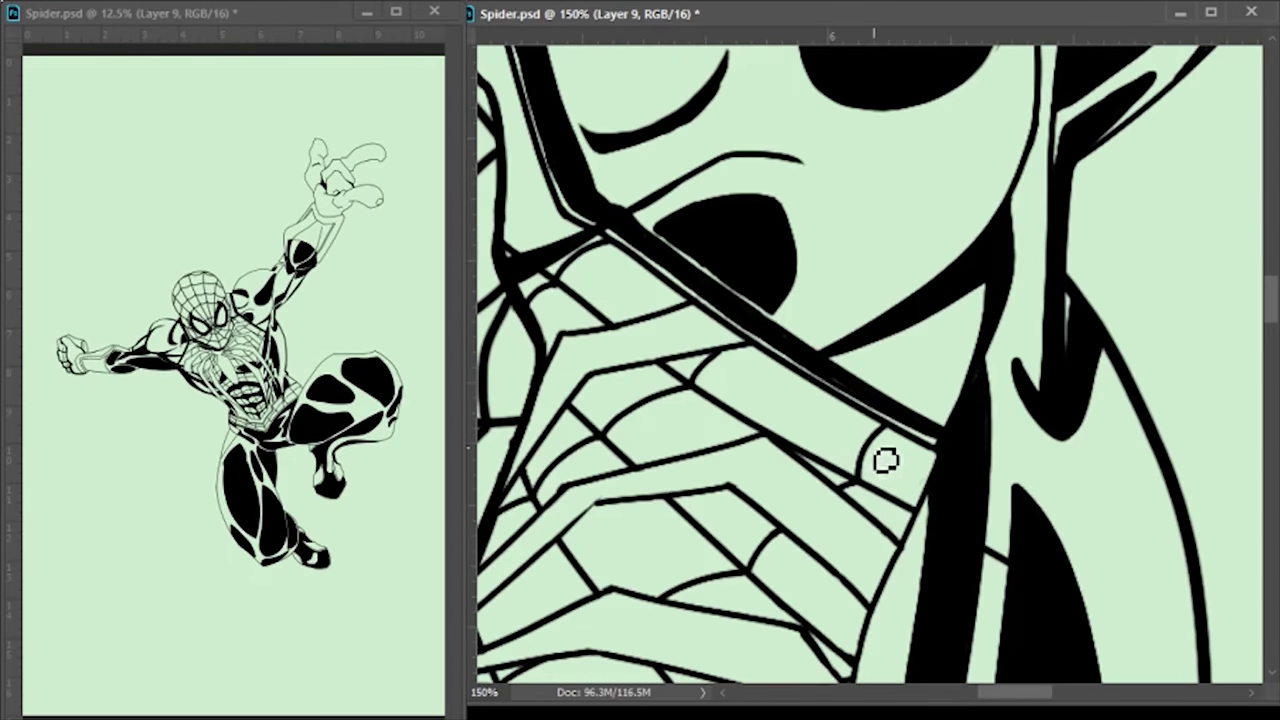
{"action": "scroll", "coordinate": [885, 440], "scroll_direction": "up", "scroll_amount": 3}
{"action": "scroll", "coordinate": [860, 500], "scroll_direction": "up", "scroll_amount": 3}
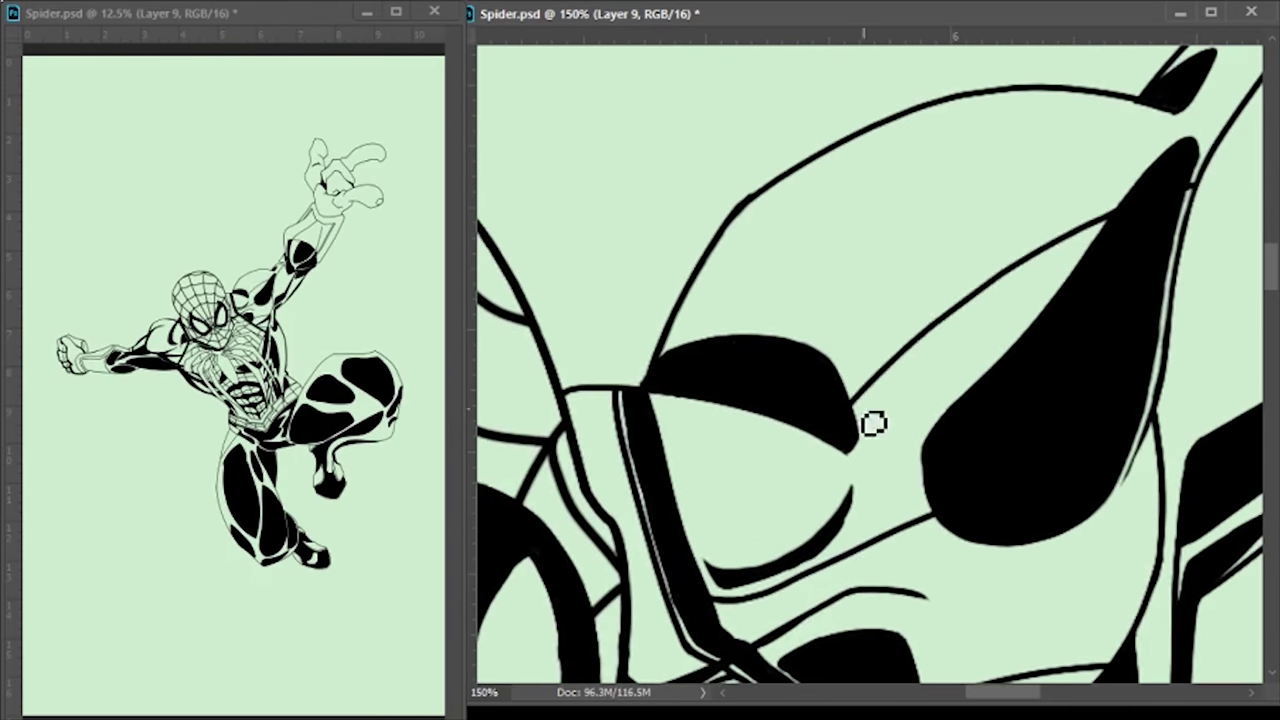
{"action": "scroll", "coordinate": [697, 366], "scroll_direction": "right", "scroll_amount": 5}
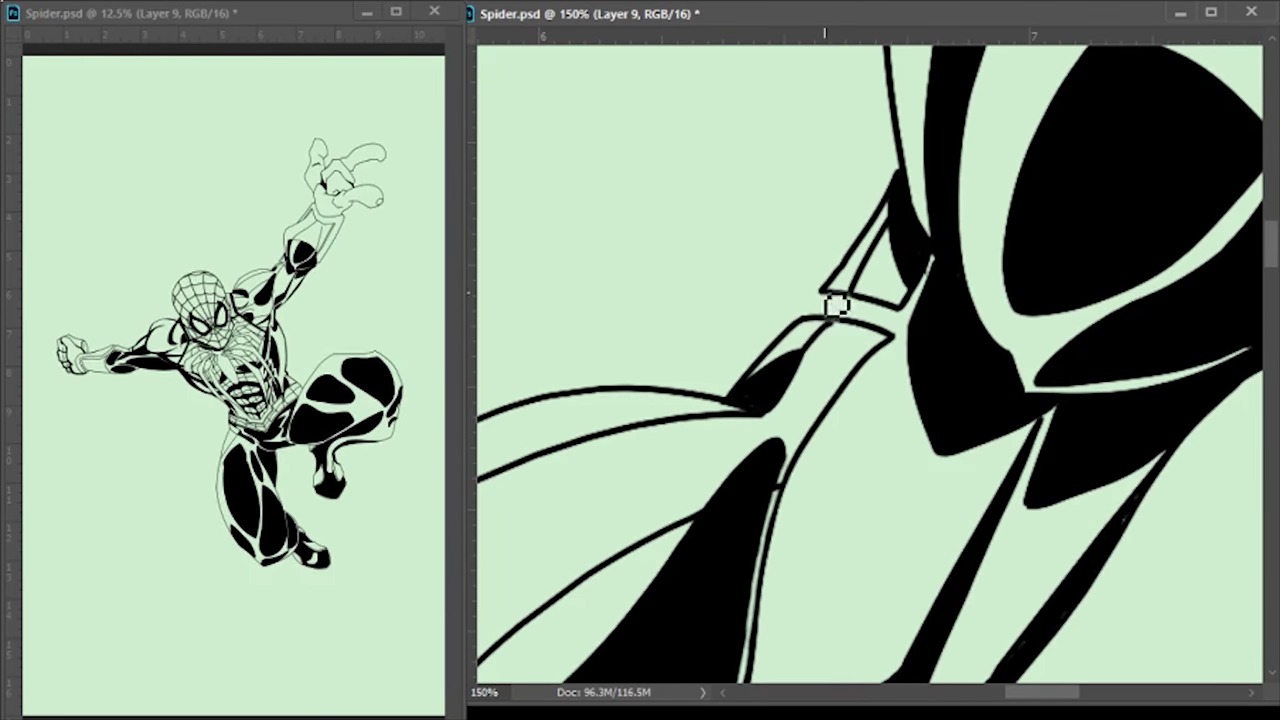
{"action": "scroll", "coordinate": [816, 333], "scroll_direction": "left", "scroll_amount": 4}
{"action": "scroll", "coordinate": [823, 406], "scroll_direction": "down", "scroll_amount": 2}
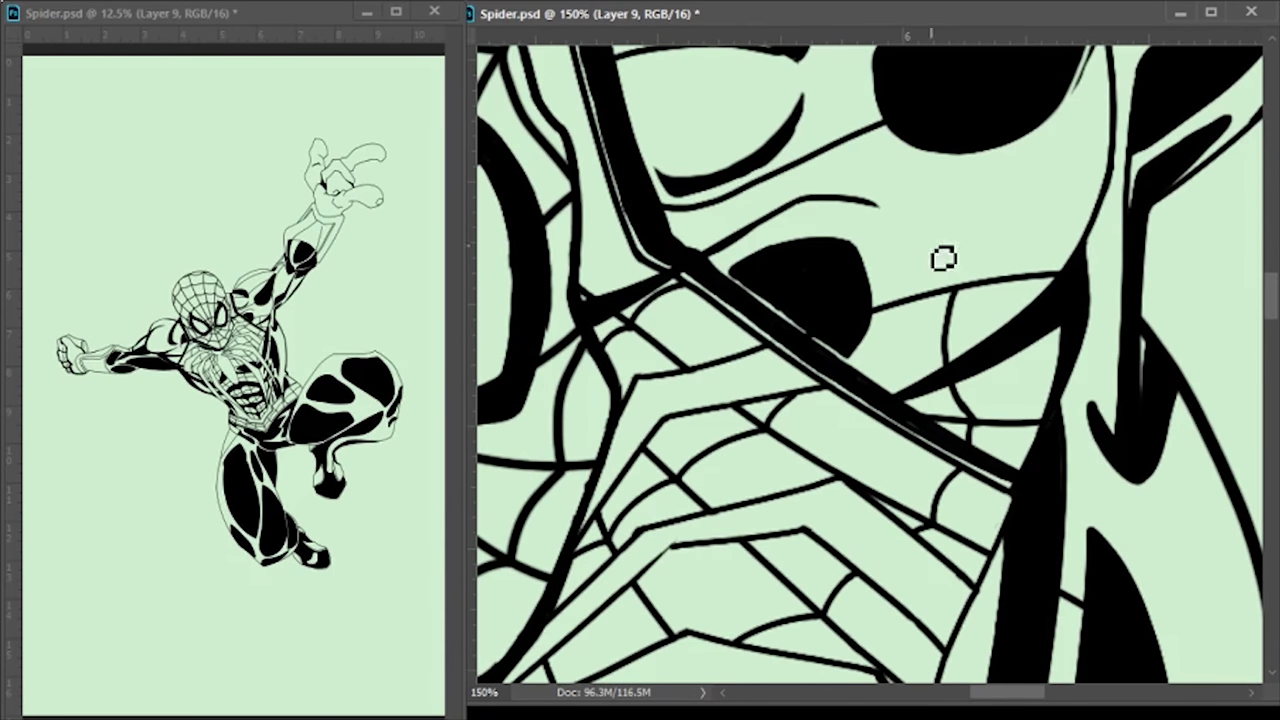
{"action": "scroll", "coordinate": [980, 260], "scroll_direction": "up", "scroll_amount": 3}
Rotate the canvas to ink web lines across the thigh, then fit and straighten the view
{"action": "key", "text": "r"}
{"action": "left_click_drag", "start_coordinate": [614, 277], "coordinate": [950, 448]}
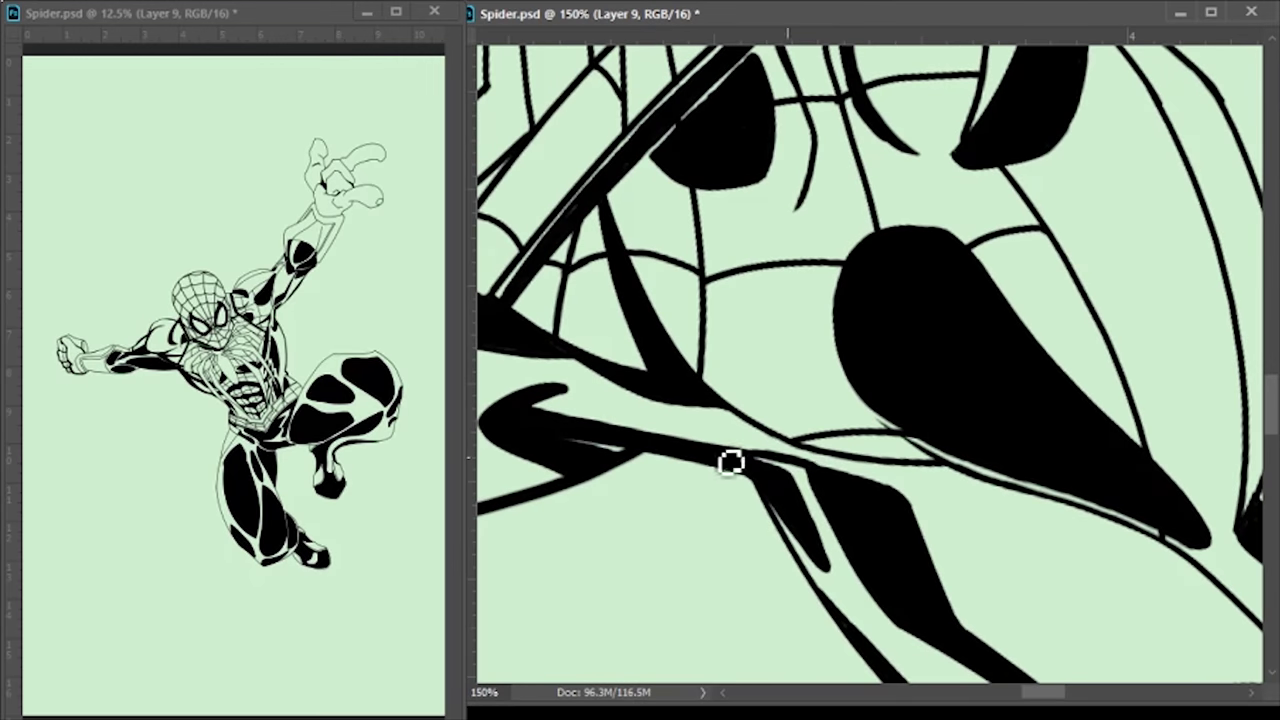
{"action": "scroll", "coordinate": [1062, 446], "scroll_direction": "up", "scroll_amount": 2}
{"action": "scroll", "coordinate": [1000, 500], "scroll_direction": "right", "scroll_amount": 3}
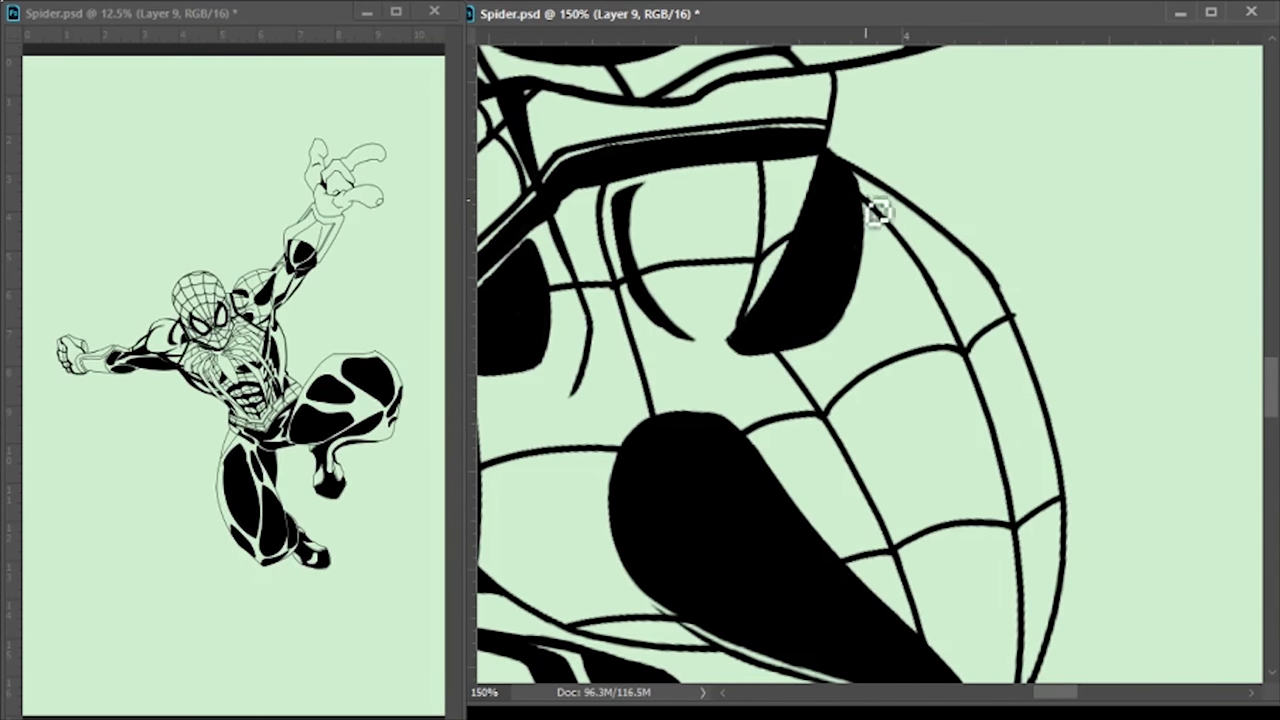
{"action": "scroll", "coordinate": [1011, 508], "scroll_direction": "down", "scroll_amount": 2}
{"action": "scroll", "coordinate": [872, 567], "scroll_direction": "right", "scroll_amount": 1}
{"action": "scroll", "coordinate": [1020, 460], "scroll_direction": "up", "scroll_amount": 2}
{"action": "scroll", "coordinate": [900, 370], "scroll_direction": "down", "scroll_amount": 1}
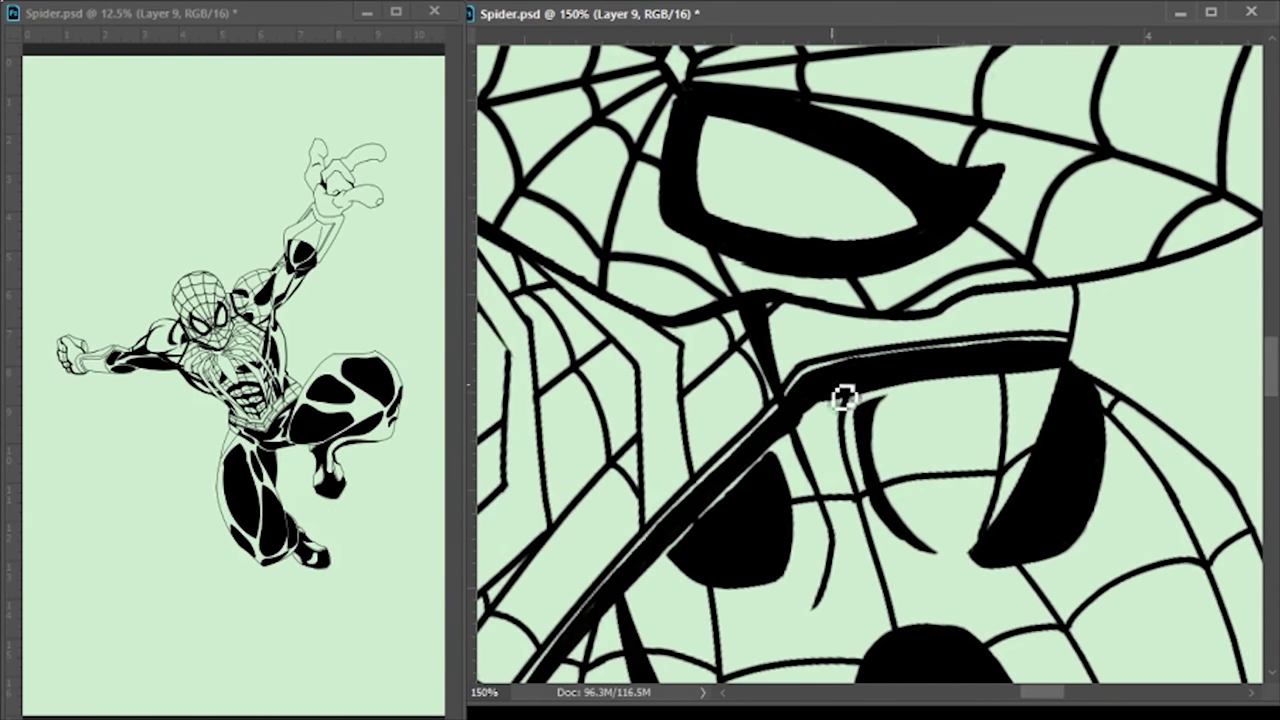
{"action": "scroll", "coordinate": [1017, 318], "scroll_direction": "down", "scroll_amount": 3}
{"action": "scroll", "coordinate": [914, 391], "scroll_direction": "right", "scroll_amount": 2}
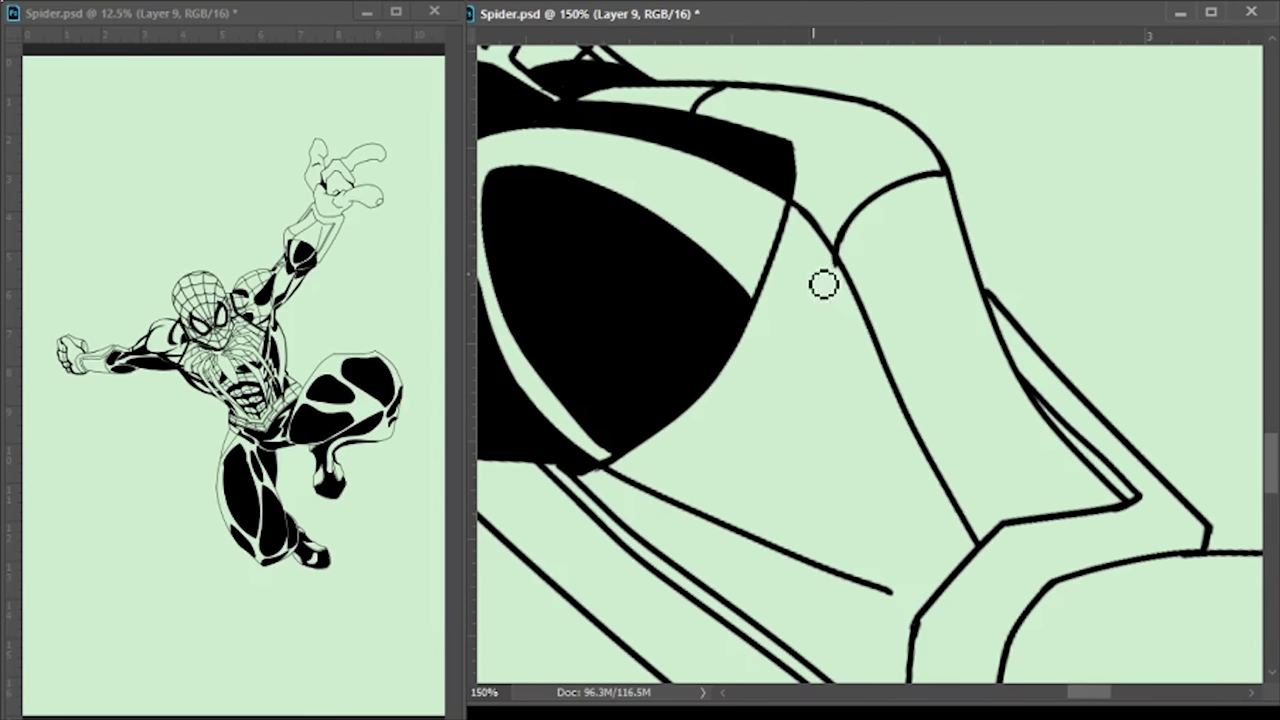
{"action": "scroll", "coordinate": [717, 280], "scroll_direction": "left", "scroll_amount": 2}
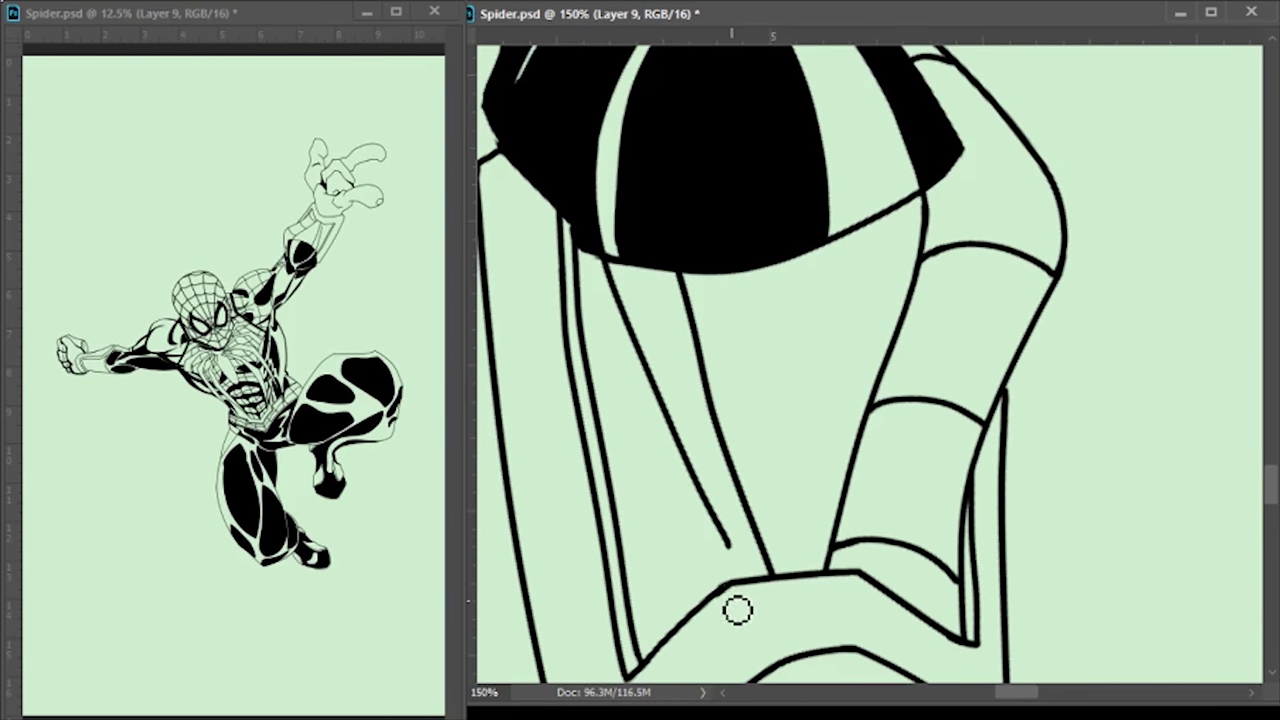
{"action": "mouse_move", "coordinate": [646, 350]}
{"action": "left_mouse_down"}
{"action": "mouse_move", "coordinate": [784, 442]}
{"action": "mouse_move", "coordinate": [609, 332]}
{"action": "mouse_move", "coordinate": [663, 623]}
{"action": "left_mouse_up"}
{"action": "key", "text": "ctrl+0"}
{"action": "key", "text": "Escape"}
Fill the small green wedge between the lines with black using Magic Wand
{"action": "scroll", "coordinate": [781, 443], "scroll_direction": "up", "scroll_amount": 5}
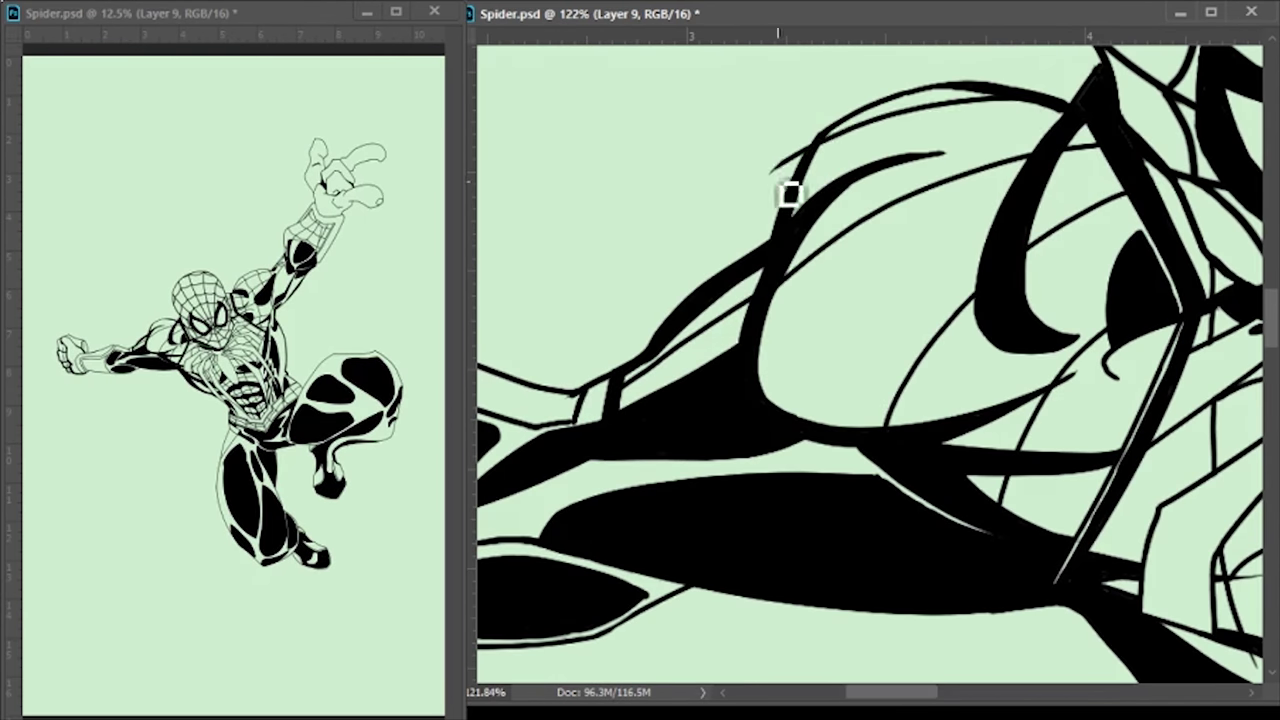
{"action": "scroll", "coordinate": [506, 222], "scroll_direction": "left", "scroll_amount": 2}
{"action": "scroll", "coordinate": [943, 340], "scroll_direction": "up", "scroll_amount": 4}
{"action": "scroll", "coordinate": [741, 393], "scroll_direction": "down", "scroll_amount": 8}
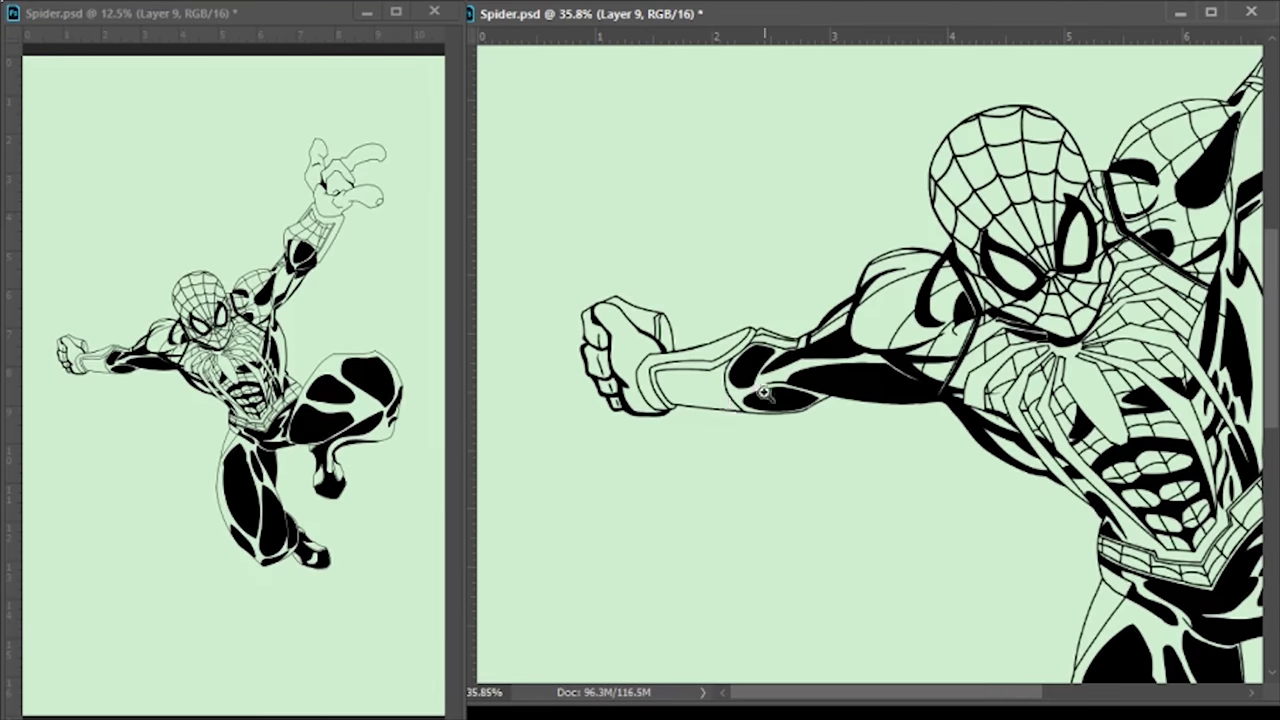
{"action": "scroll", "coordinate": [721, 402], "scroll_direction": "up", "scroll_amount": 6}
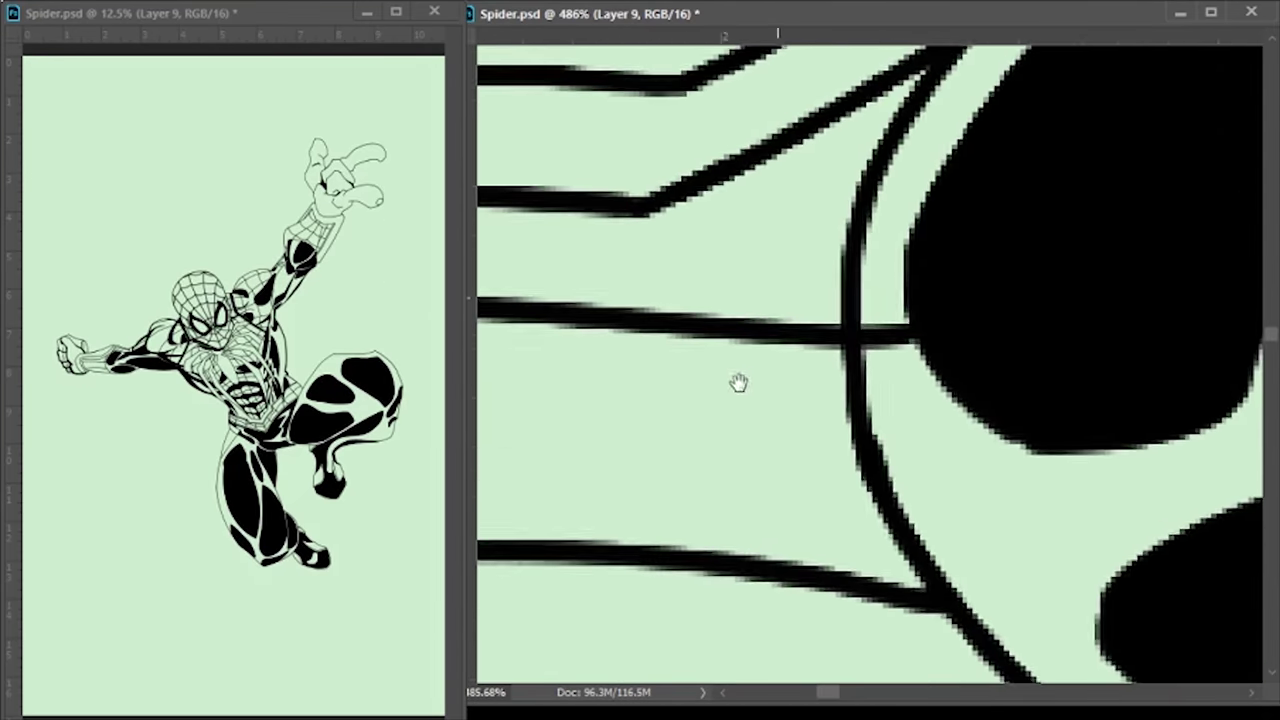
{"action": "scroll", "coordinate": [1067, 339], "scroll_direction": "down", "scroll_amount": 4}
{"action": "scroll", "coordinate": [833, 414], "scroll_direction": "down", "scroll_amount": 3}
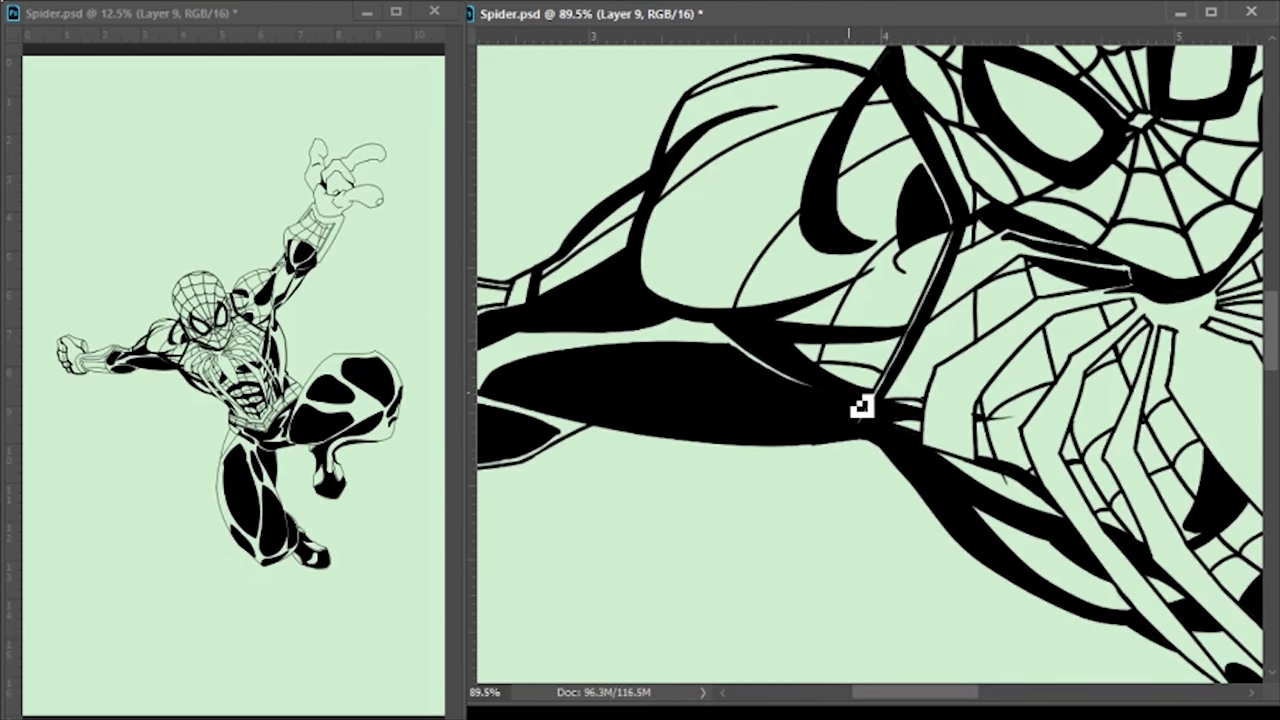
{"action": "scroll", "coordinate": [788, 376], "scroll_direction": "up", "scroll_amount": 3}
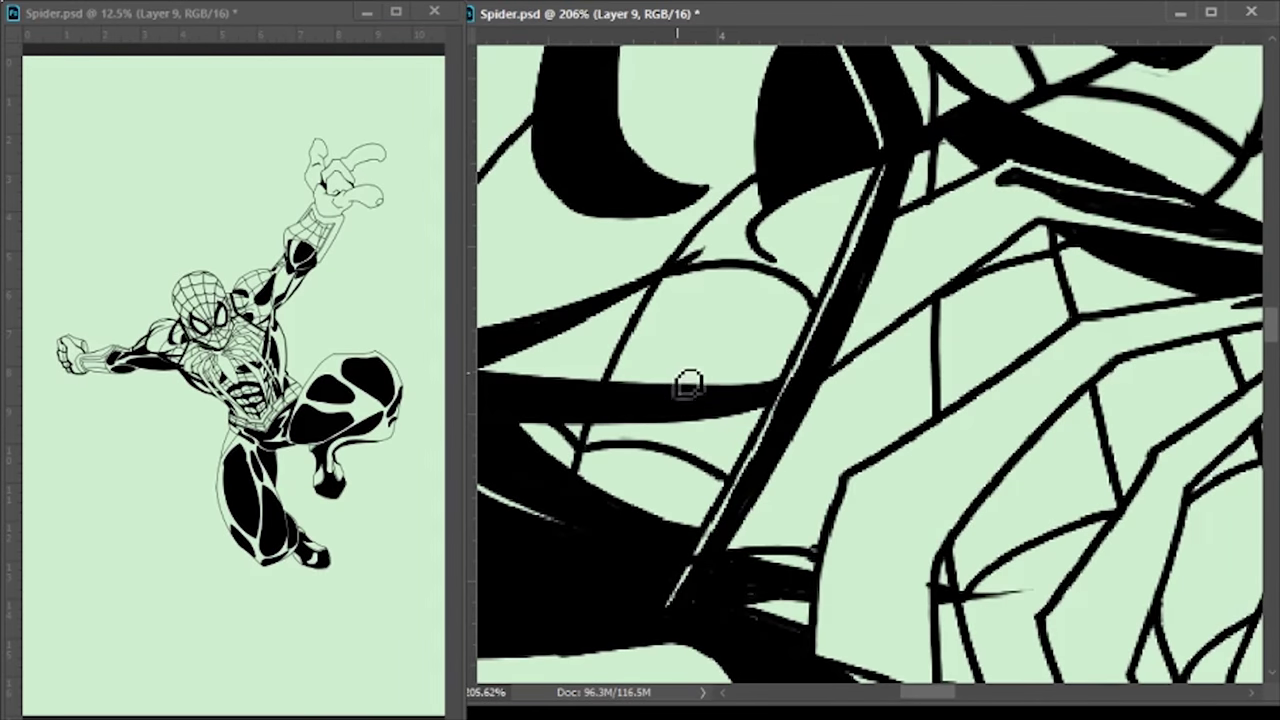
{"action": "left_click_drag", "start_coordinate": [690, 385], "coordinate": [890, 485]}
{"action": "left_click_drag", "start_coordinate": [997, 188], "coordinate": [927, 497]}
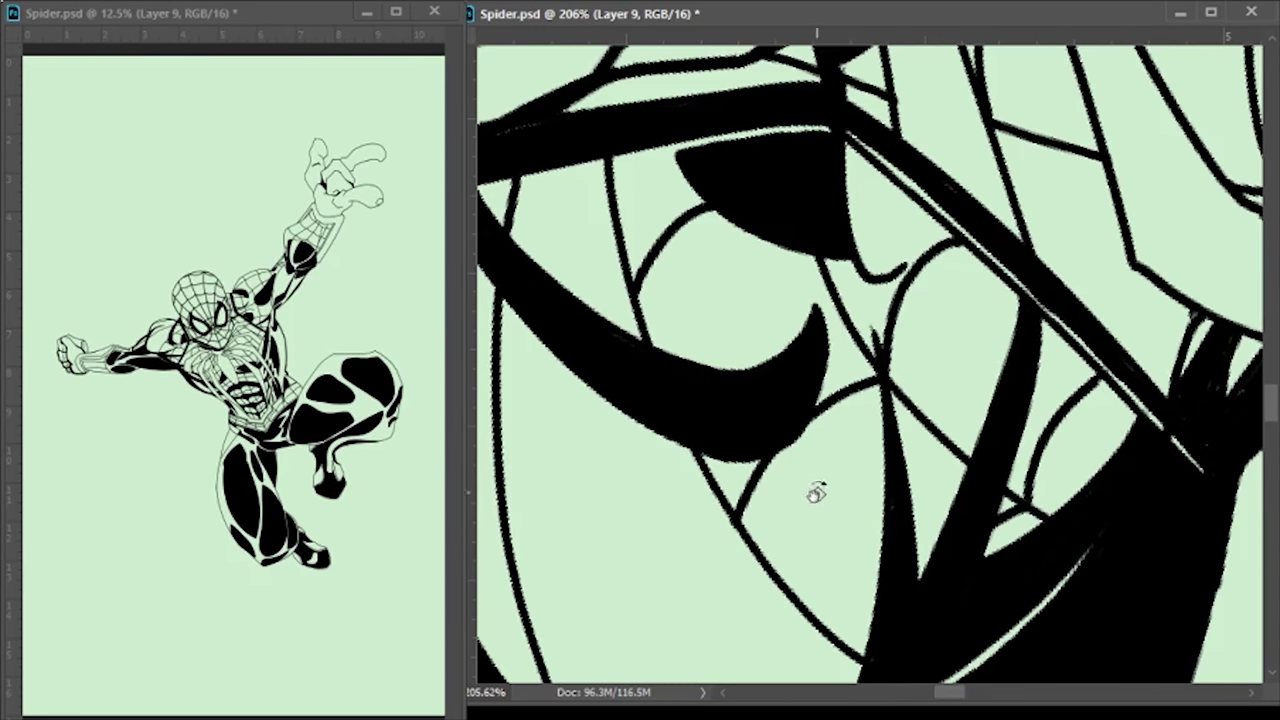
{"action": "scroll", "coordinate": [816, 494], "scroll_direction": "down", "scroll_amount": 2}
{"action": "scroll", "coordinate": [782, 457], "scroll_direction": "left", "scroll_amount": 3}
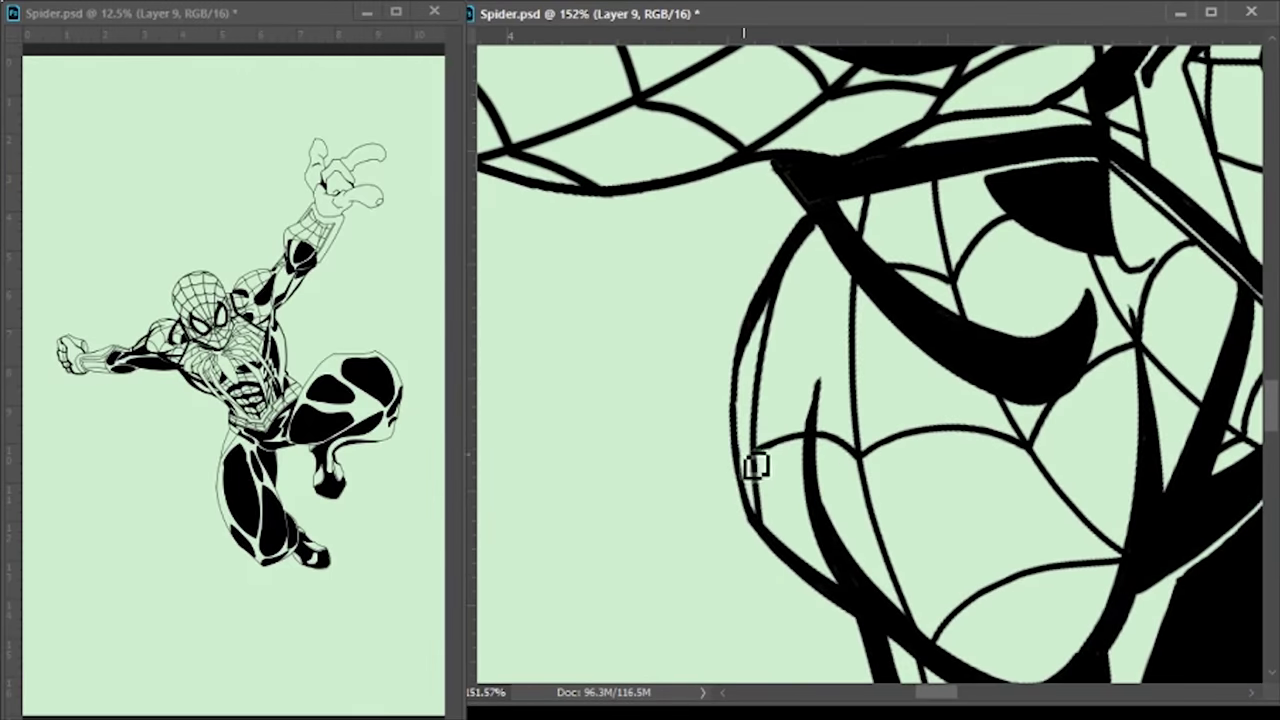
{"action": "scroll", "coordinate": [845, 350], "scroll_direction": "down", "scroll_amount": 5}
{"action": "scroll", "coordinate": [700, 420], "scroll_direction": "right", "scroll_amount": 5}
{"action": "scroll", "coordinate": [1040, 373], "scroll_direction": "up", "scroll_amount": 4}
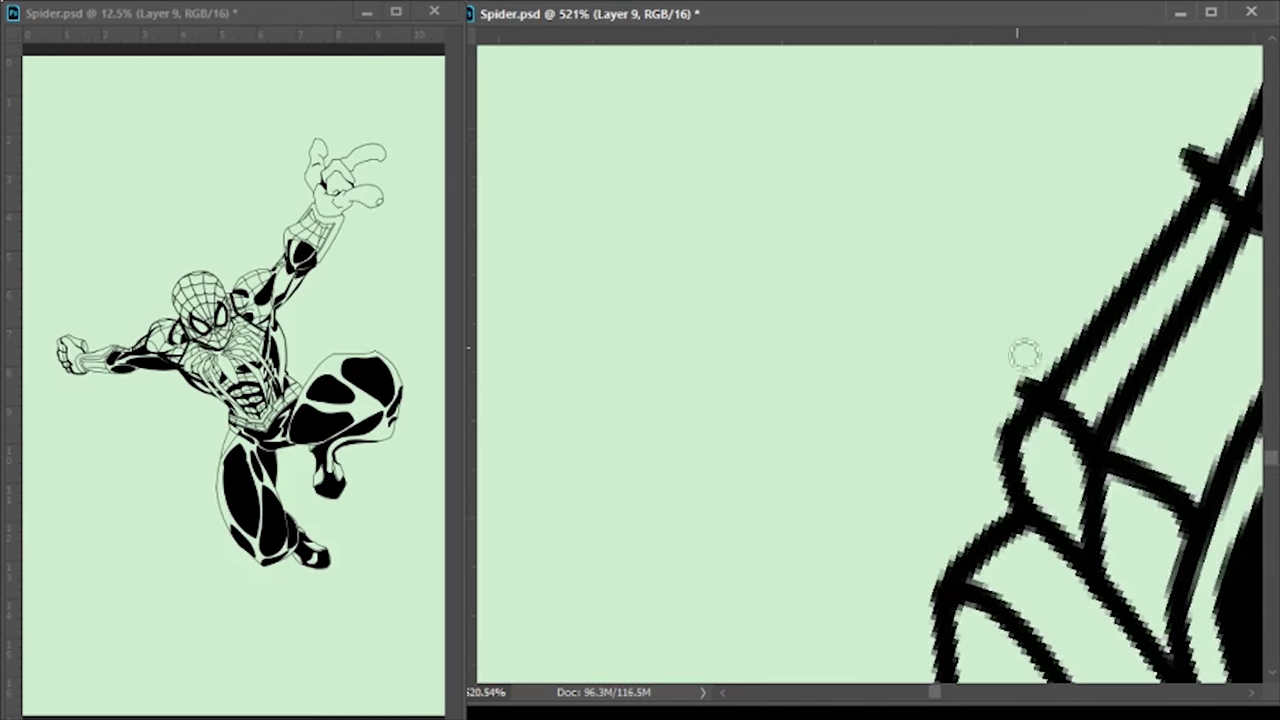
{"action": "scroll", "coordinate": [1040, 373], "scroll_direction": "down", "scroll_amount": 5}
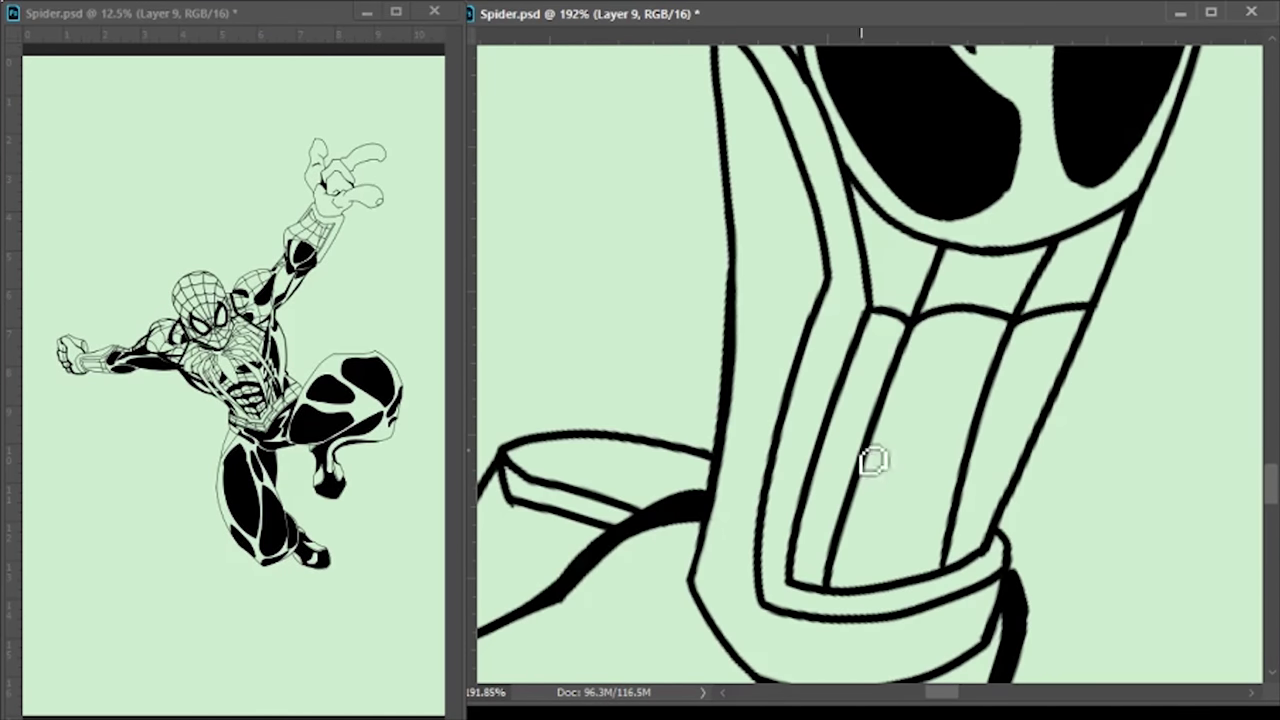
{"action": "scroll", "coordinate": [794, 406], "scroll_direction": "down", "scroll_amount": 5}
{"action": "scroll", "coordinate": [605, 262], "scroll_direction": "up", "scroll_amount": 6}
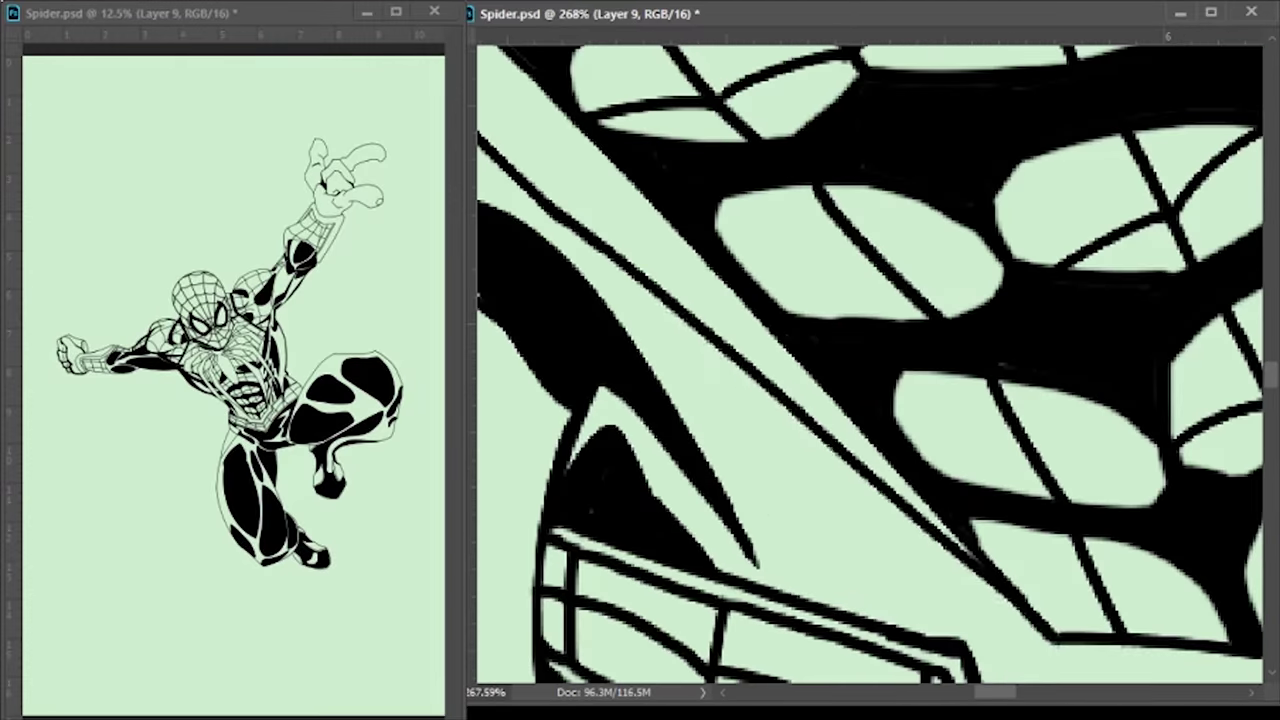
{"action": "left_click", "coordinate": [837, 543]}
{"action": "key", "text": "alt+BackSpace"}
{"action": "key", "text": "ctrl+d"}
{"action": "scroll", "coordinate": [589, 371], "scroll_direction": "up", "scroll_amount": 1}
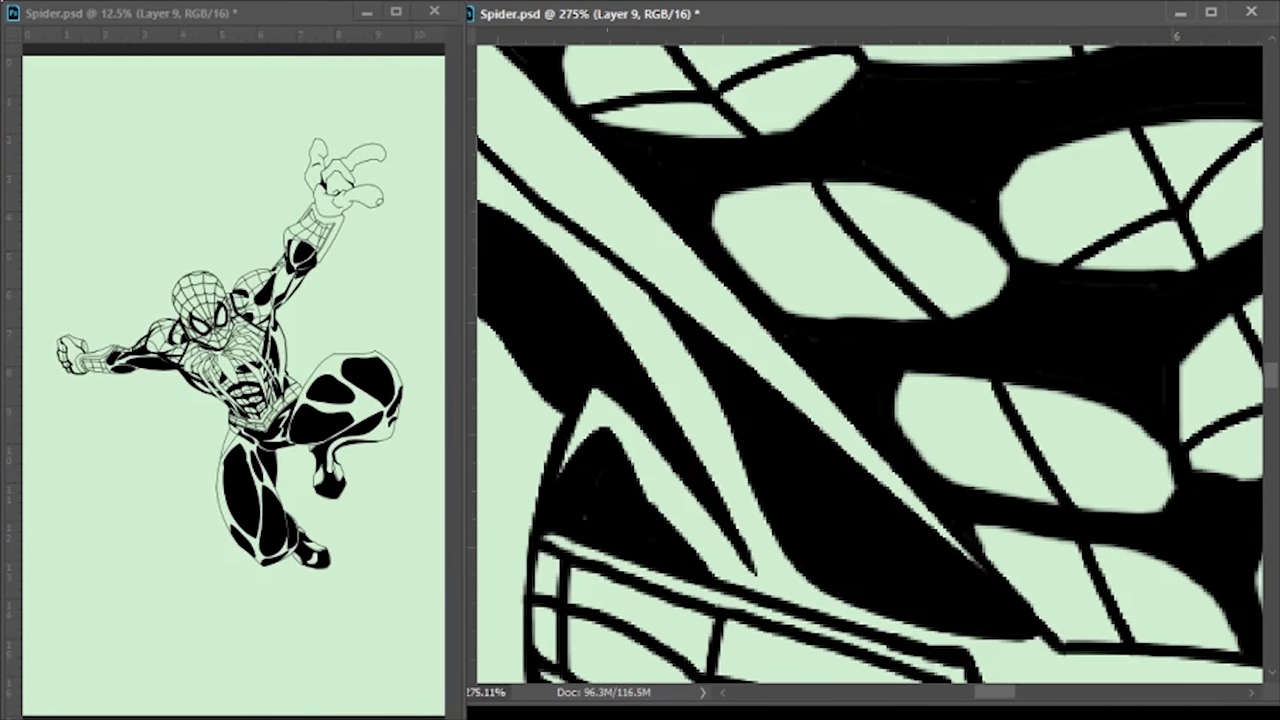
{"action": "scroll", "coordinate": [900, 430], "scroll_direction": "down", "scroll_amount": 3}
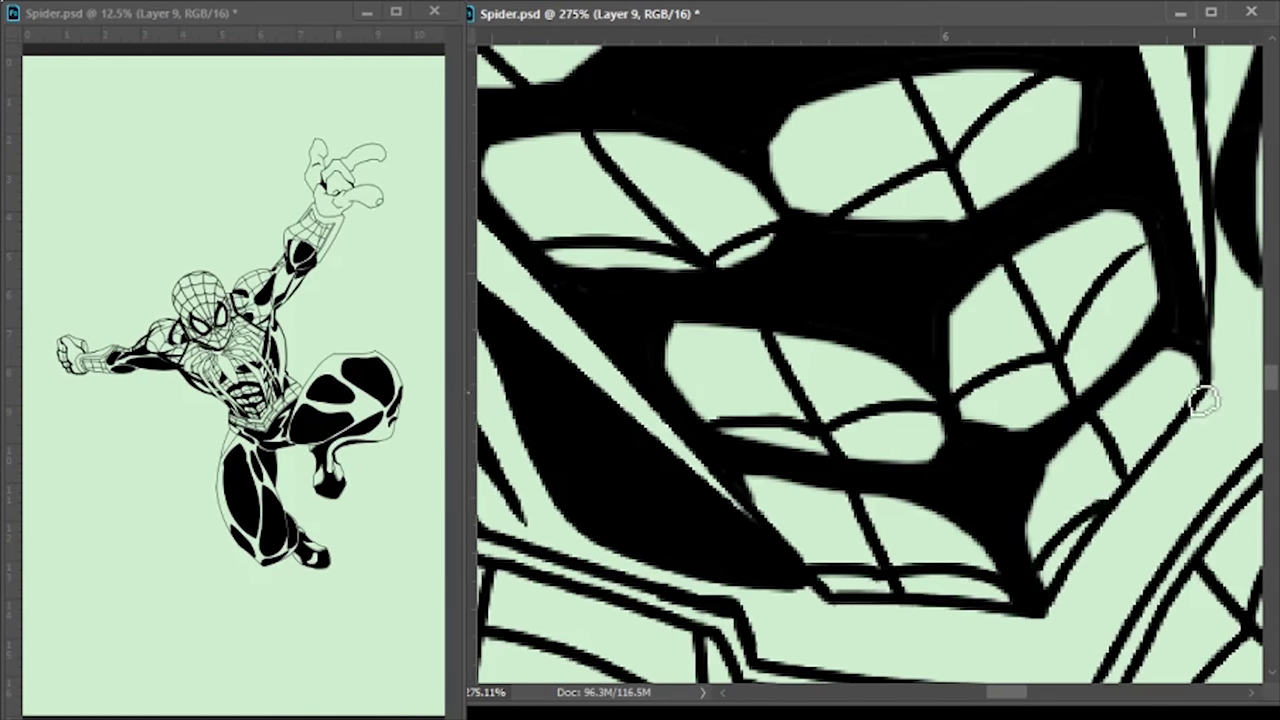
Draw web lines across the fist and the thumbnail oval at the thumb tip
{"action": "scroll", "coordinate": [771, 371], "scroll_direction": "down", "scroll_amount": 5}
{"action": "scroll", "coordinate": [976, 255], "scroll_direction": "up", "scroll_amount": 5}
{"action": "left_click_drag", "start_coordinate": [976, 255], "coordinate": [880, 420]}
{"action": "scroll", "coordinate": [877, 357], "scroll_direction": "up", "scroll_amount": 4}
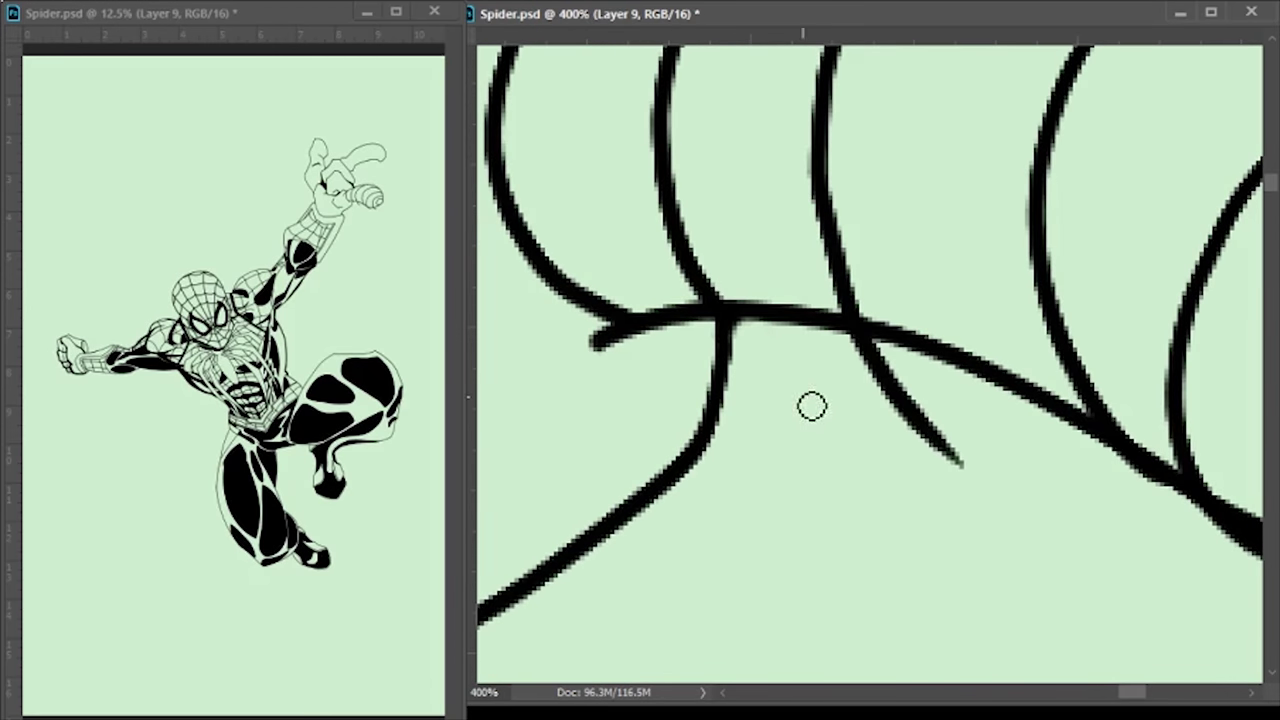
{"action": "scroll", "coordinate": [949, 257], "scroll_direction": "down", "scroll_amount": 2}
{"action": "scroll", "coordinate": [876, 358], "scroll_direction": "up", "scroll_amount": 1}
{"action": "scroll", "coordinate": [876, 358], "scroll_direction": "down", "scroll_amount": 5}
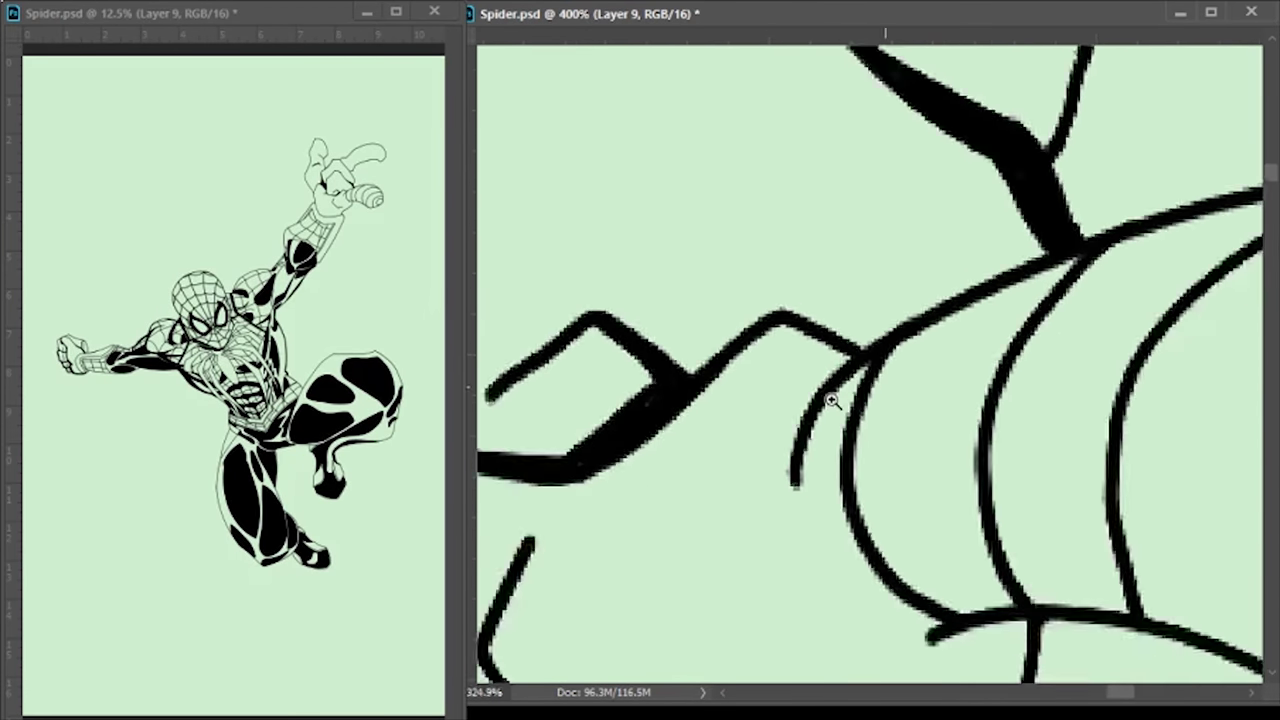
{"action": "scroll", "coordinate": [977, 277], "scroll_direction": "up", "scroll_amount": 3}
{"action": "left_click_drag", "start_coordinate": [945, 180], "coordinate": [952, 182]}
{"action": "scroll", "coordinate": [785, 284], "scroll_direction": "up", "scroll_amount": 3}
{"action": "scroll", "coordinate": [854, 240], "scroll_direction": "down", "scroll_amount": 4}
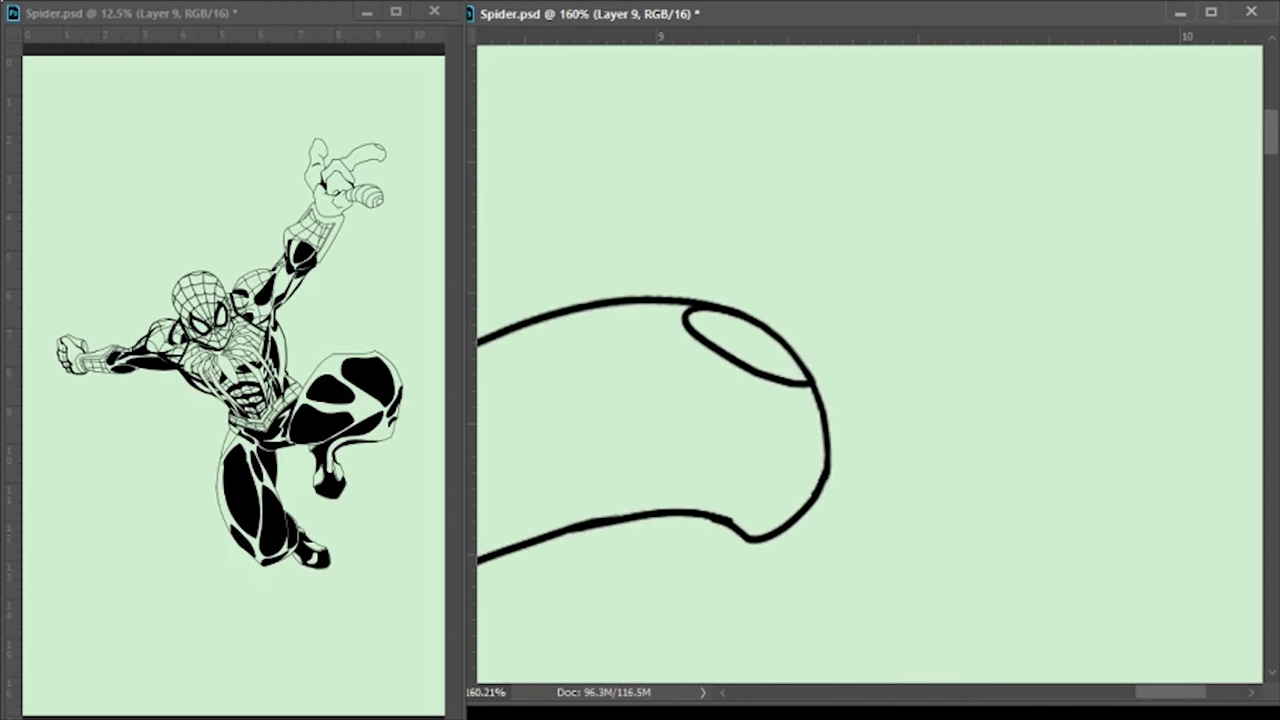
Add curved web arcs across the thumb and finger, thickening the thumb's left outline
{"action": "mouse_move", "coordinate": [709, 297]}
{"action": "left_mouse_down"}
{"action": "mouse_move", "coordinate": [797, 451]}
{"action": "mouse_move", "coordinate": [674, 444]}
{"action": "mouse_move", "coordinate": [779, 400]}
{"action": "left_mouse_up"}
{"action": "left_click_drag", "start_coordinate": [650, 285], "coordinate": [700, 460]}
{"action": "left_click_drag", "start_coordinate": [590, 355], "coordinate": [685, 510]}
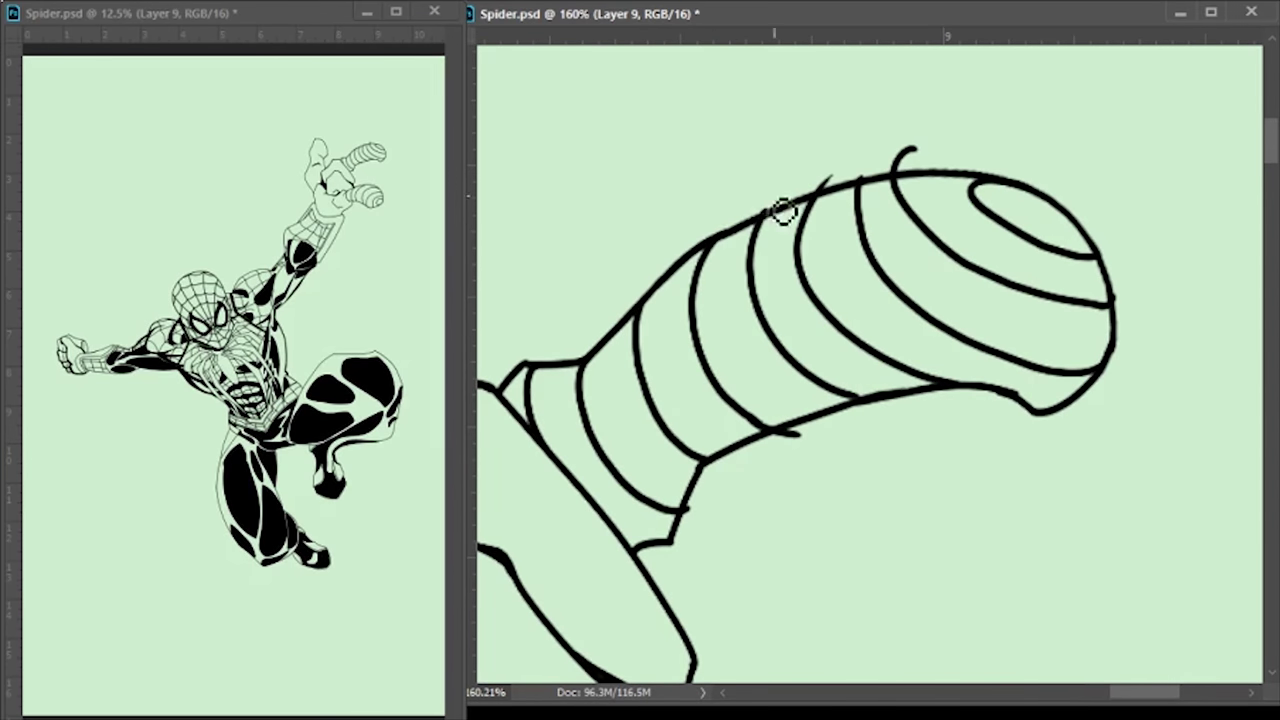
{"action": "scroll", "coordinate": [666, 229], "scroll_direction": "up", "scroll_amount": 3}
{"action": "scroll", "coordinate": [829, 249], "scroll_direction": "down", "scroll_amount": 3}
{"action": "scroll", "coordinate": [894, 443], "scroll_direction": "left", "scroll_amount": 3}
{"action": "scroll", "coordinate": [728, 418], "scroll_direction": "down", "scroll_amount": 5}
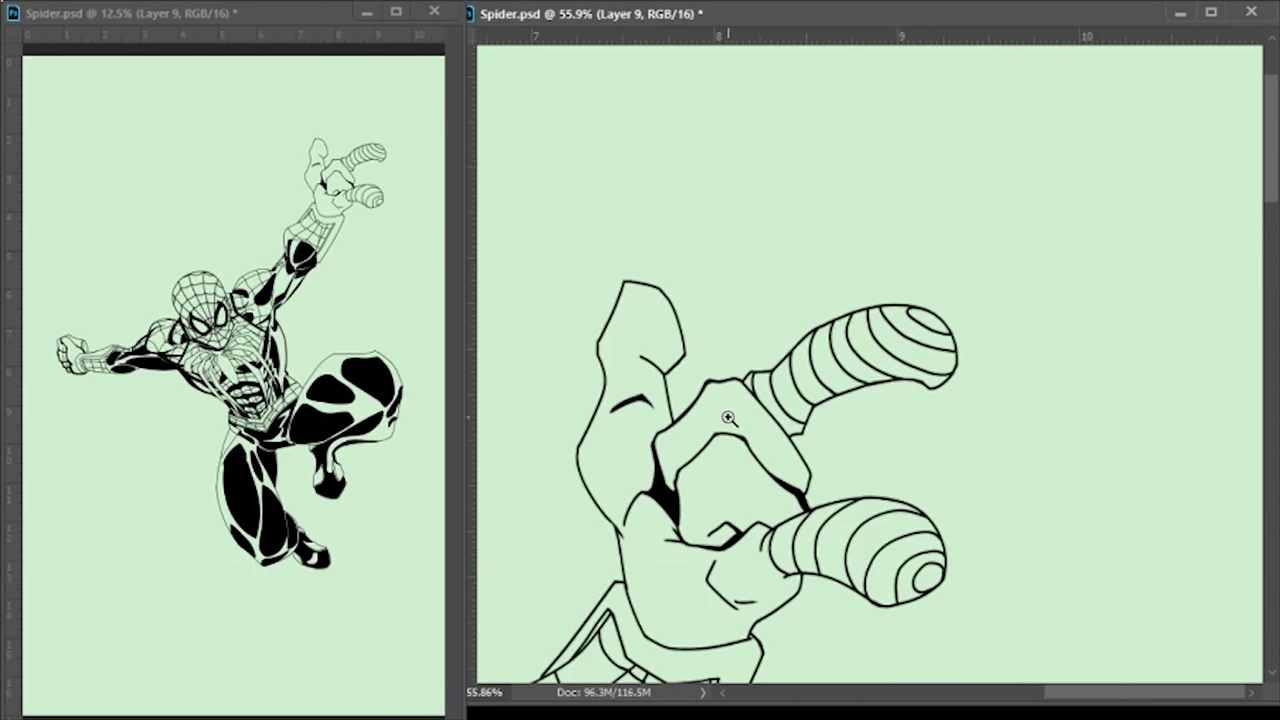
{"action": "scroll", "coordinate": [708, 443], "scroll_direction": "up", "scroll_amount": 3}
Ink a series of web arcs across the knuckles
{"action": "left_click_drag", "start_coordinate": [660, 360], "coordinate": [785, 405]}
{"action": "left_click_drag", "start_coordinate": [655, 240], "coordinate": [790, 340]}
{"action": "left_click_drag", "start_coordinate": [760, 90], "coordinate": [870, 360]}
{"action": "left_click_drag", "start_coordinate": [900, 180], "coordinate": [985, 345]}
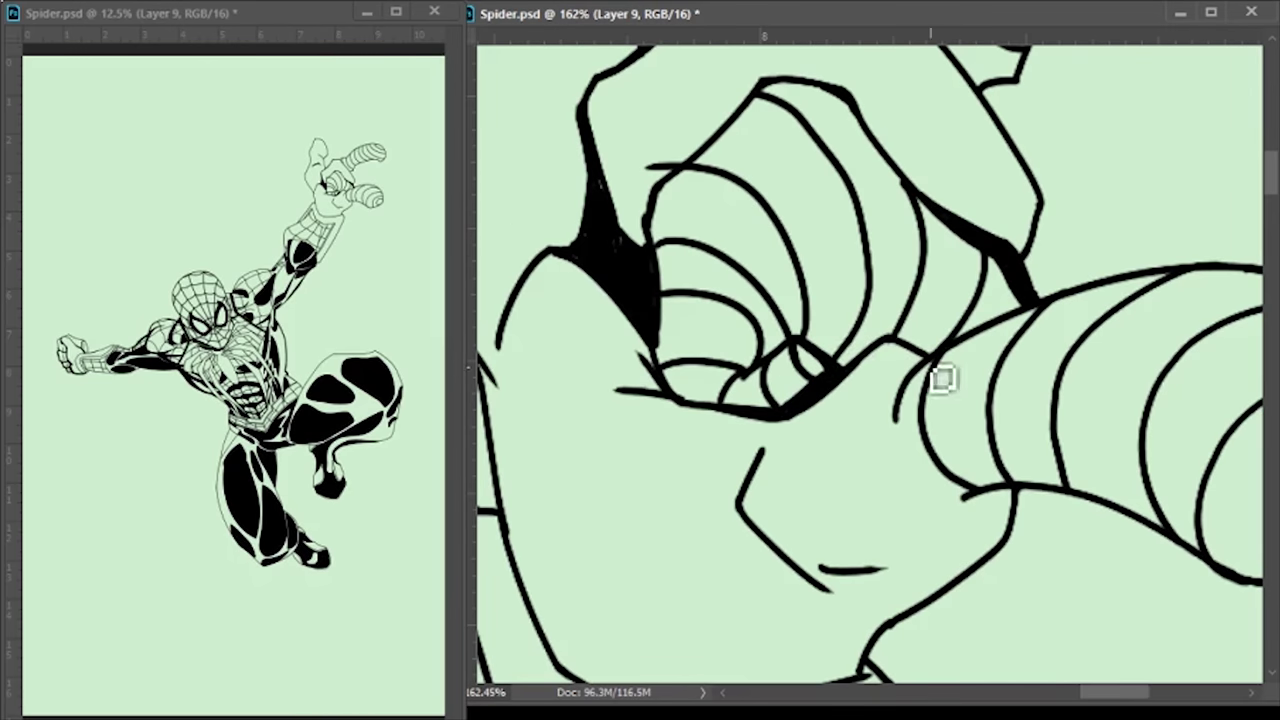
{"action": "scroll", "coordinate": [638, 408], "scroll_direction": "up", "scroll_amount": 3}
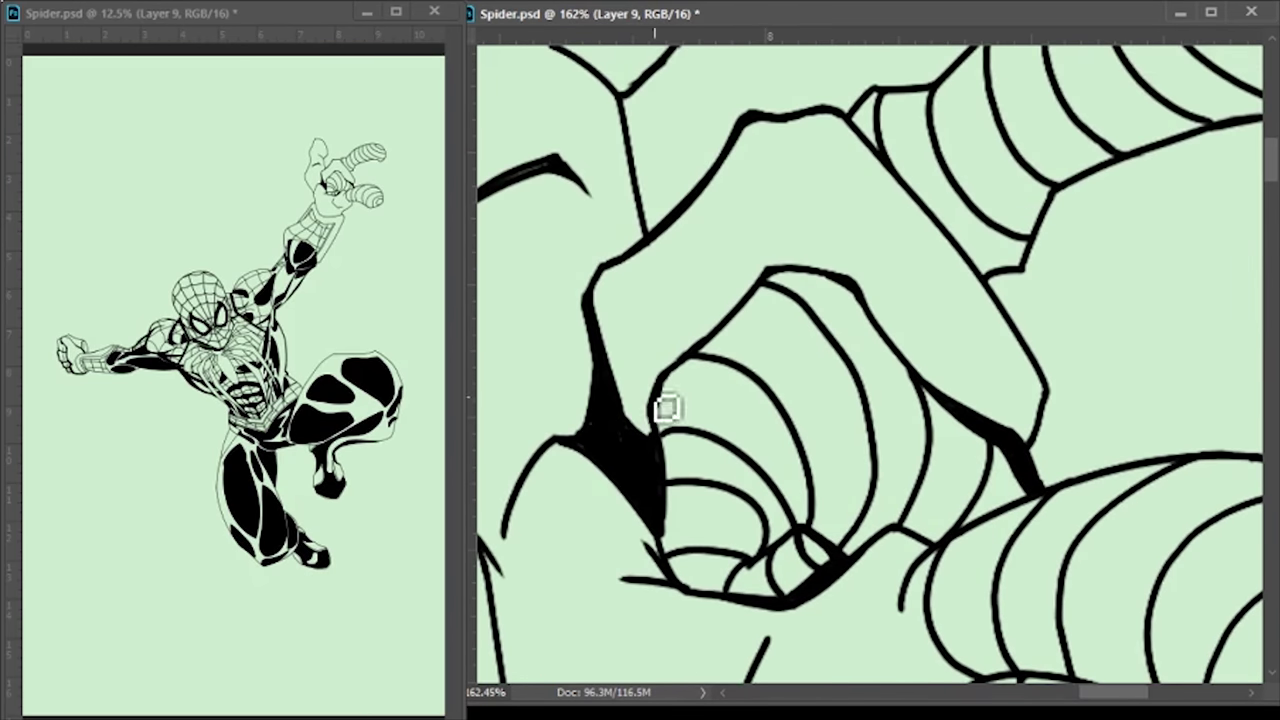
{"action": "left_click_drag", "start_coordinate": [641, 242], "coordinate": [743, 171]}
{"action": "left_click_drag", "start_coordinate": [730, 262], "coordinate": [795, 152]}
{"action": "left_click_drag", "start_coordinate": [822, 272], "coordinate": [860, 115]}
{"action": "left_click_drag", "start_coordinate": [905, 362], "coordinate": [975, 268]}
{"action": "left_click_drag", "start_coordinate": [1012, 460], "coordinate": [929, 451]}
{"action": "scroll", "coordinate": [929, 451], "scroll_direction": "up", "scroll_amount": 3}
{"action": "scroll", "coordinate": [929, 451], "scroll_direction": "left", "scroll_amount": 4}
{"action": "mouse_move", "coordinate": [850, 188]}
{"action": "left_mouse_down"}
{"action": "mouse_move", "coordinate": [921, 412]}
{"action": "mouse_move", "coordinate": [760, 286]}
{"action": "left_mouse_up"}
Add web lines and black shading on the fist, undoing one stray stroke
{"action": "mouse_move", "coordinate": [735, 395]}
{"action": "left_mouse_down"}
{"action": "mouse_move", "coordinate": [746, 491]}
{"action": "mouse_move", "coordinate": [983, 420]}
{"action": "left_mouse_up"}
{"action": "scroll", "coordinate": [746, 491], "scroll_direction": "down", "scroll_amount": 3}
{"action": "left_click_drag", "start_coordinate": [700, 555], "coordinate": [972, 365]}
{"action": "scroll", "coordinate": [972, 365], "scroll_direction": "left", "scroll_amount": 2}
{"action": "scroll", "coordinate": [1094, 331], "scroll_direction": "down", "scroll_amount": 3}
{"action": "scroll", "coordinate": [1014, 577], "scroll_direction": "right", "scroll_amount": 2}
{"action": "mouse_move", "coordinate": [880, 330]}
{"action": "left_mouse_down"}
{"action": "mouse_move", "coordinate": [1014, 577]}
{"action": "mouse_move", "coordinate": [857, 320]}
{"action": "mouse_move", "coordinate": [632, 315]}
{"action": "left_mouse_up"}
{"action": "key", "text": "ctrl+z"}
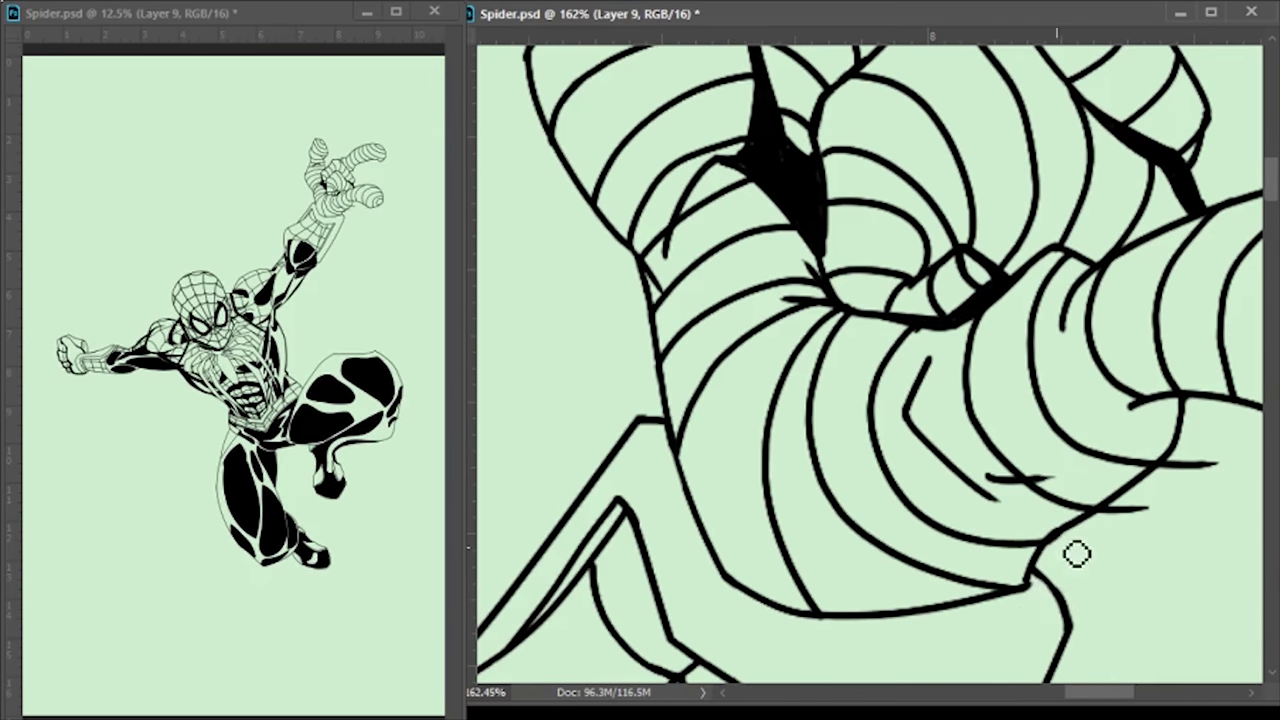
{"action": "scroll", "coordinate": [1188, 476], "scroll_direction": "left", "scroll_amount": 2}
{"action": "scroll", "coordinate": [991, 114], "scroll_direction": "up", "scroll_amount": 4}
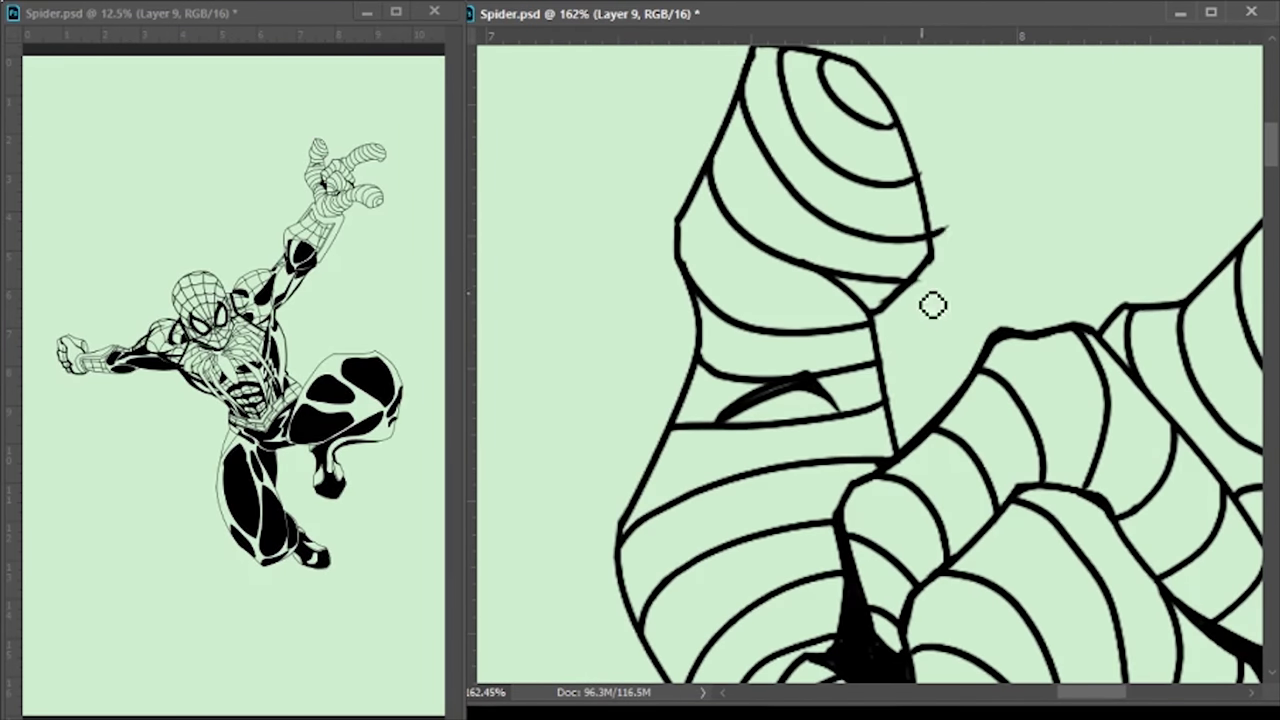
{"action": "scroll", "coordinate": [708, 267], "scroll_direction": "down", "scroll_amount": 3}
{"action": "scroll", "coordinate": [894, 494], "scroll_direction": "down", "scroll_amount": 3}
{"action": "scroll", "coordinate": [932, 250], "scroll_direction": "up", "scroll_amount": 3}
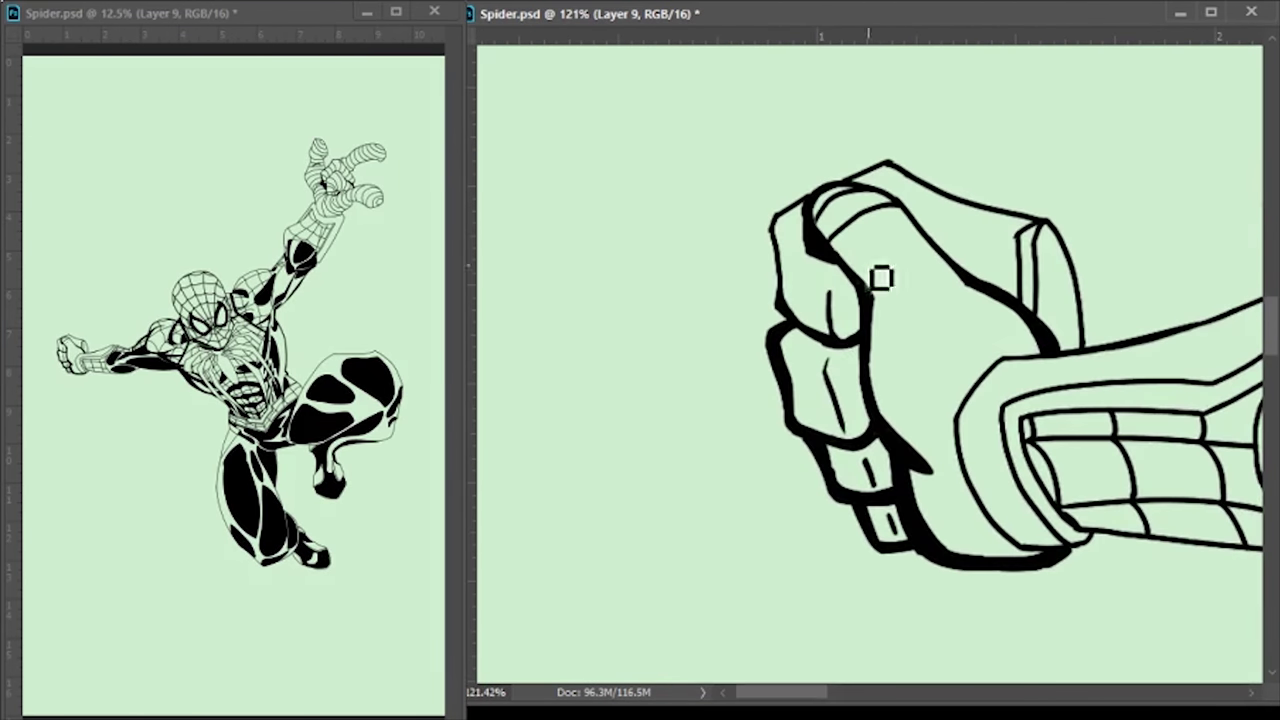
{"action": "mouse_move", "coordinate": [884, 350]}
{"action": "left_mouse_down"}
{"action": "mouse_move", "coordinate": [954, 402]}
{"action": "mouse_move", "coordinate": [896, 435]}
{"action": "mouse_move", "coordinate": [940, 541]}
{"action": "mouse_move", "coordinate": [824, 357]}
{"action": "mouse_move", "coordinate": [857, 284]}
{"action": "mouse_move", "coordinate": [884, 459]}
{"action": "mouse_move", "coordinate": [818, 224]}
{"action": "left_mouse_up"}
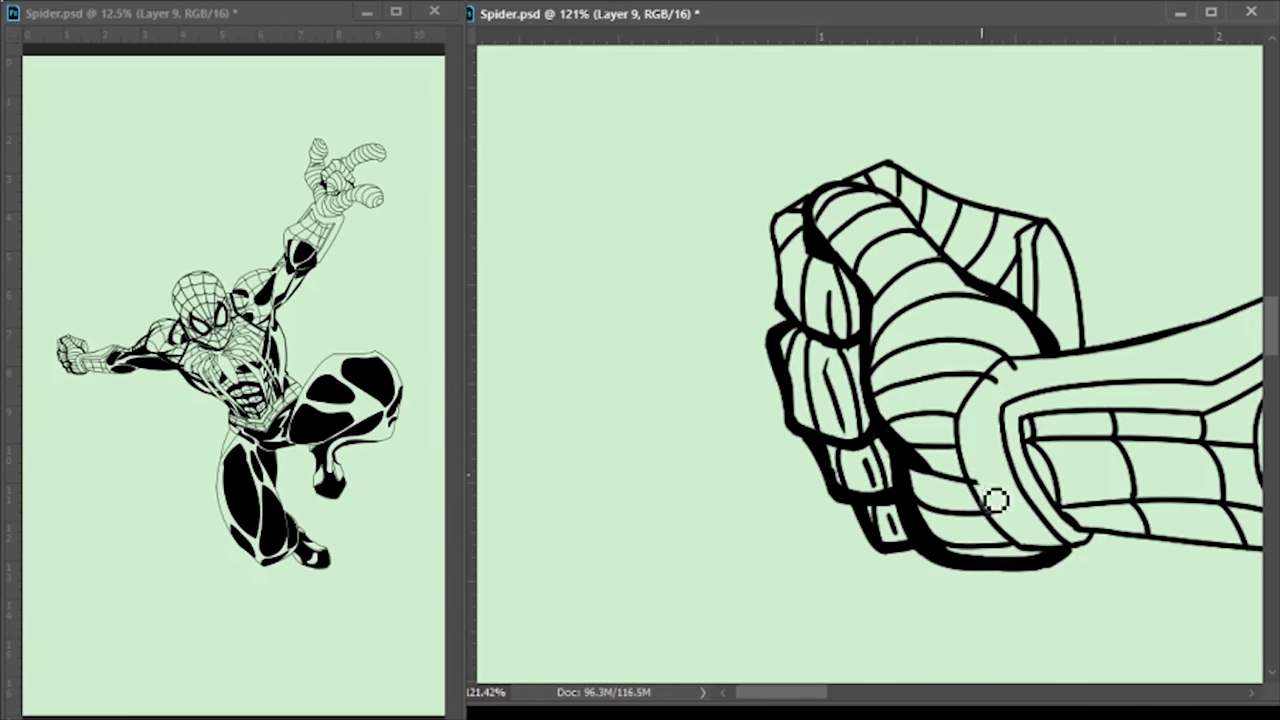
Select the figure by inverting a Magic Wand background selection, then fill it flat grey
{"action": "key", "text": "ctrl+0"}
{"action": "key", "text": "ctrl+s"}
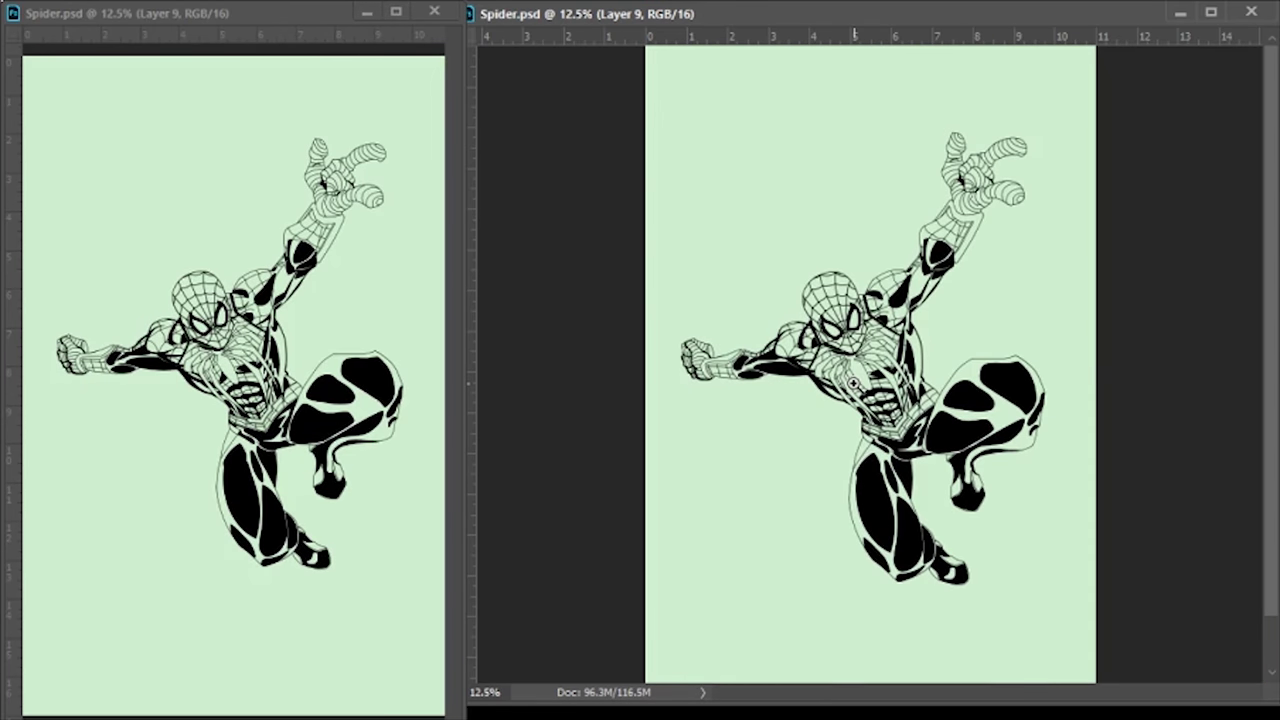
{"action": "left_click", "coordinate": [768, 83]}
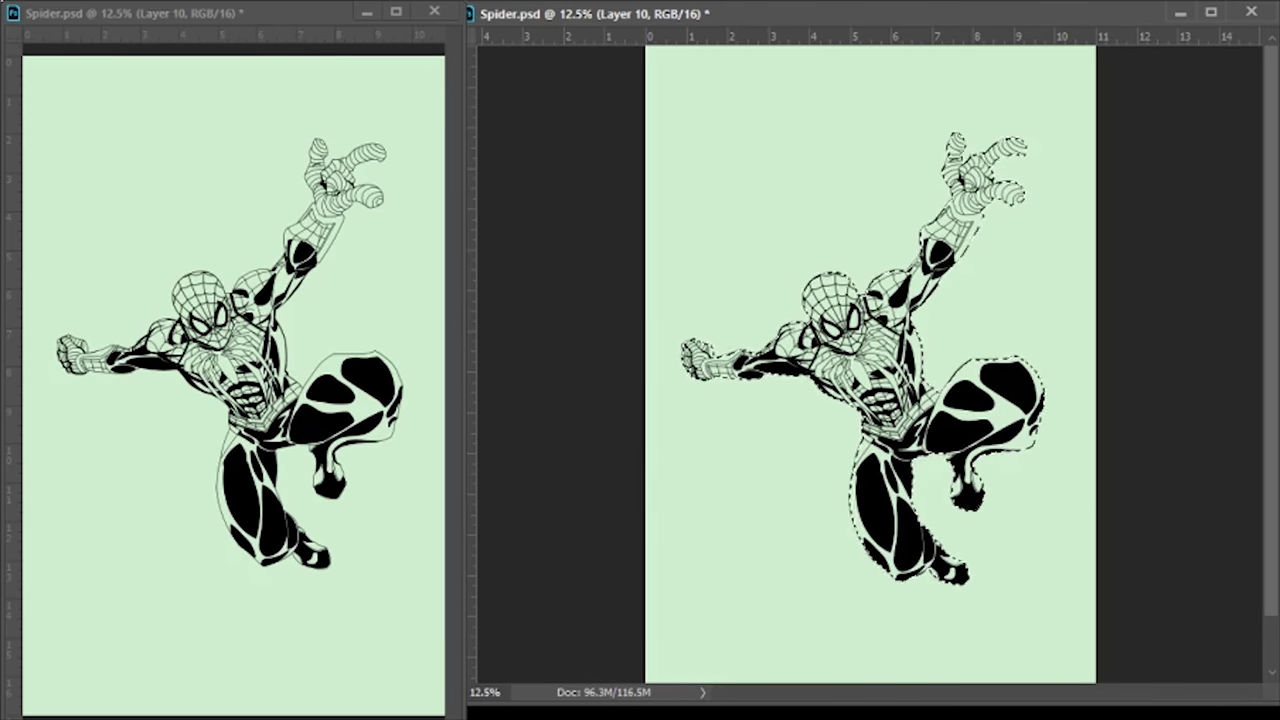
{"action": "key", "text": "ctrl+shift+i"}
{"action": "key", "text": "alt+BackSpace"}
{"action": "key", "text": "ctrl+d"}
Zoom in on the fist and forearm and start a Pen outline along the cuff
{"action": "scroll", "coordinate": [672, 386], "scroll_direction": "up", "scroll_amount": 5}
{"action": "scroll", "coordinate": [672, 386], "scroll_direction": "down", "scroll_amount": 2}
{"action": "left_click_drag", "start_coordinate": [567, 360], "coordinate": [957, 305]}
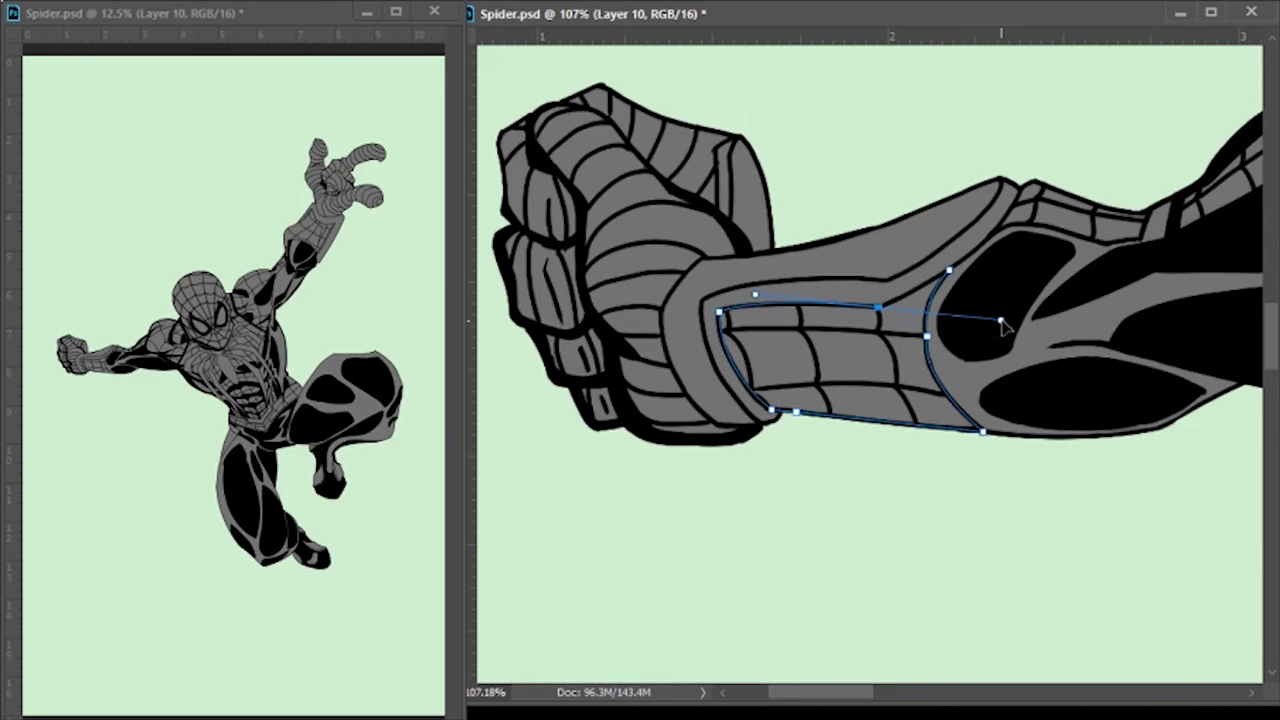
{"action": "left_click", "coordinate": [703, 258]}
{"action": "left_click", "coordinate": [749, 253]}
{"action": "key", "text": "ctrl+plus"}
{"action": "scroll", "coordinate": [921, 425], "scroll_direction": "down", "scroll_amount": 2}
{"action": "left_click_drag", "start_coordinate": [1020, 541], "coordinate": [1118, 560]}
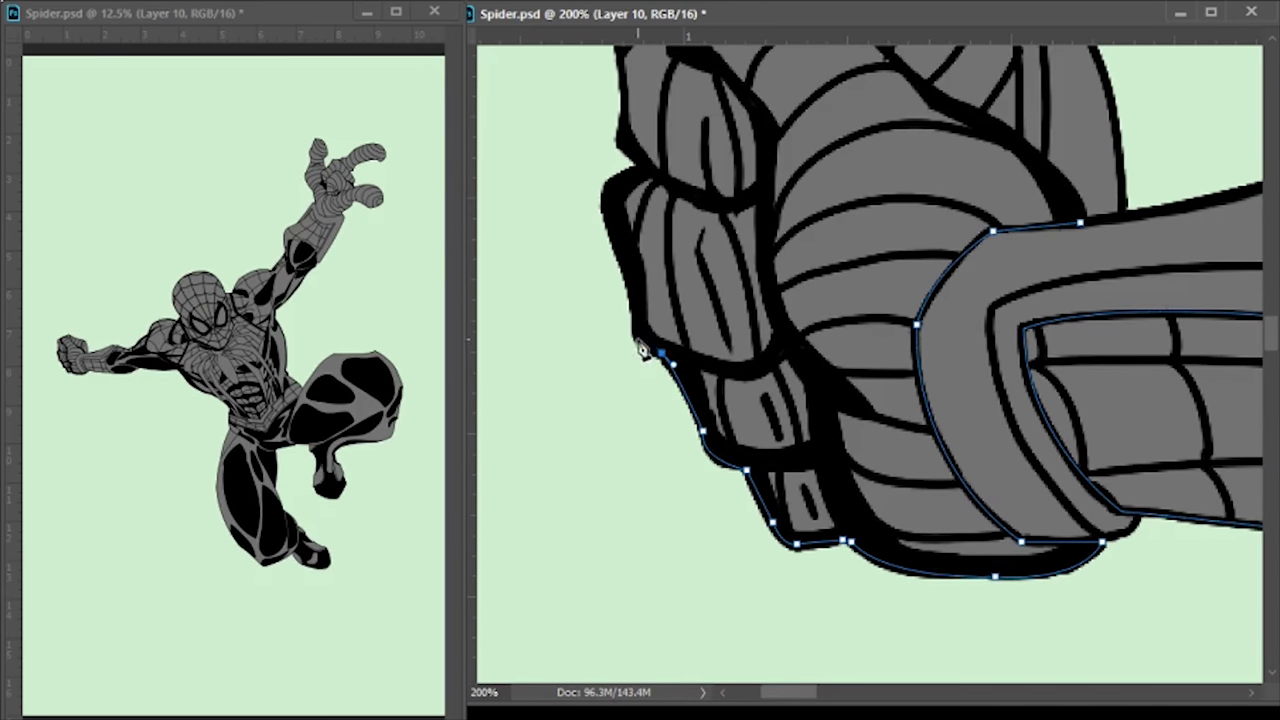
Continue the Pen outline up the fist's left edge and curve it over the top
{"action": "left_click_drag", "start_coordinate": [686, 170], "coordinate": [761, 390]}
{"action": "left_click", "coordinate": [697, 318]}
{"action": "left_click", "coordinate": [689, 250]}
{"action": "left_click", "coordinate": [686, 230]}
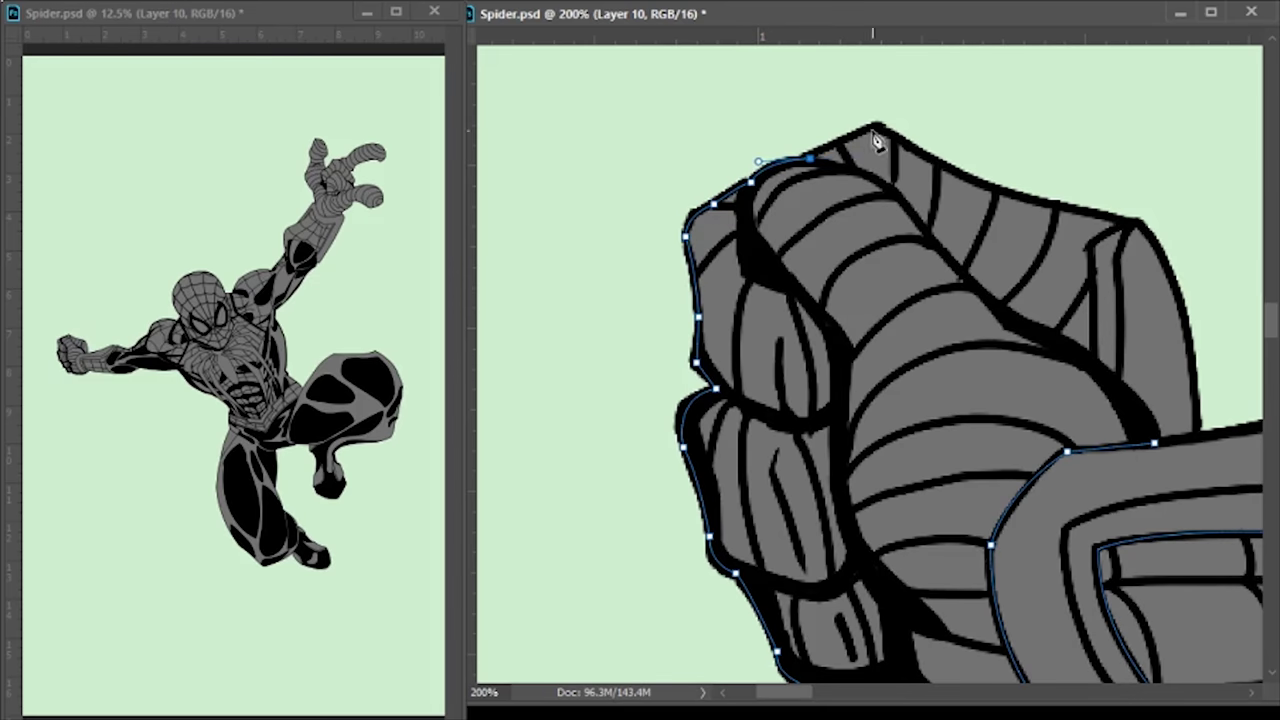
{"action": "left_click_drag", "start_coordinate": [1228, 233], "coordinate": [1240, 233]}
{"action": "left_click", "coordinate": [1035, 245]}
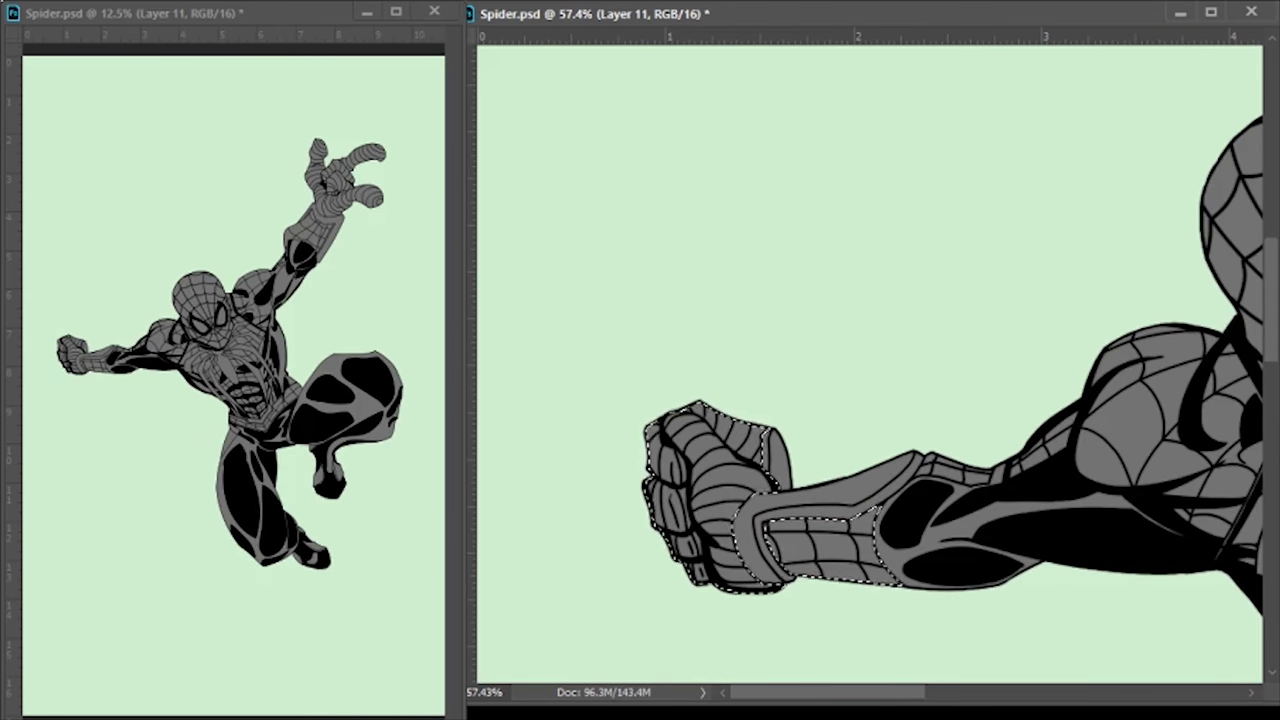
Fill the fist and cuff red, deselect, and close an outline around the forearm section
{"action": "key", "text": "alt+BackSpace"}
{"action": "key", "text": "ctrl+d"}
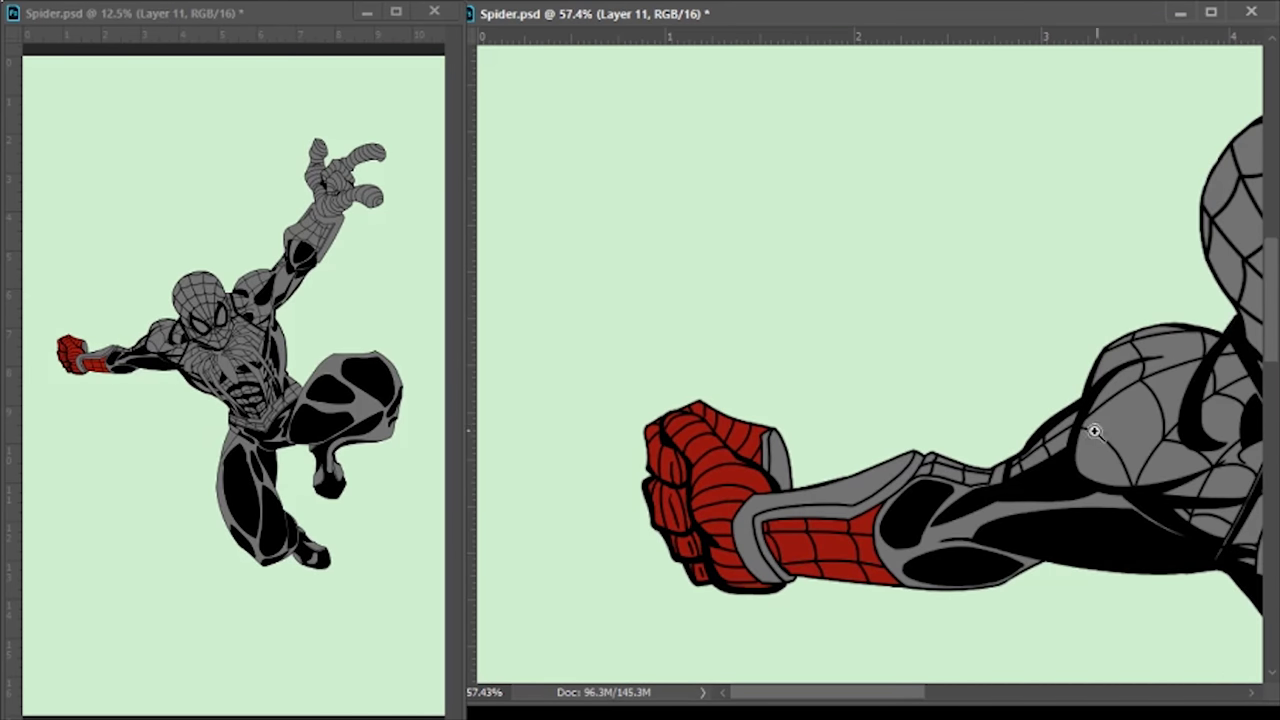
{"action": "scroll", "coordinate": [1038, 556], "scroll_direction": "up", "scroll_amount": 5}
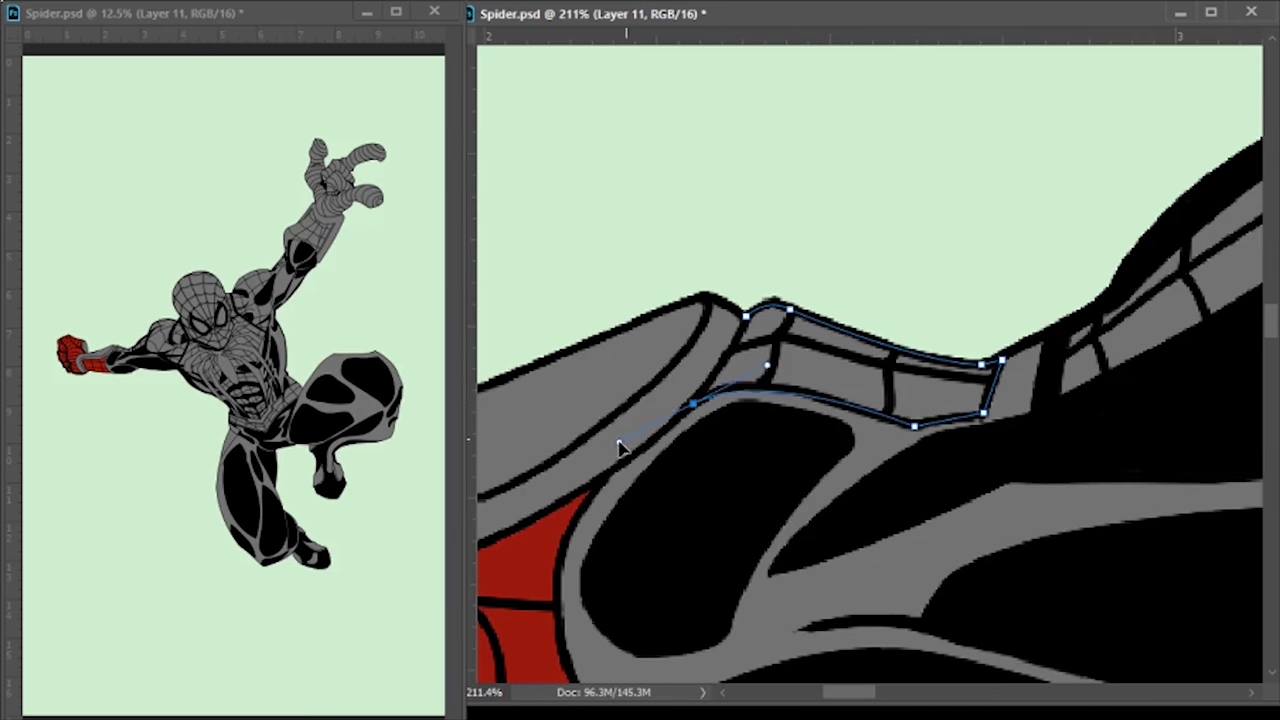
{"action": "left_click", "coordinate": [748, 305]}
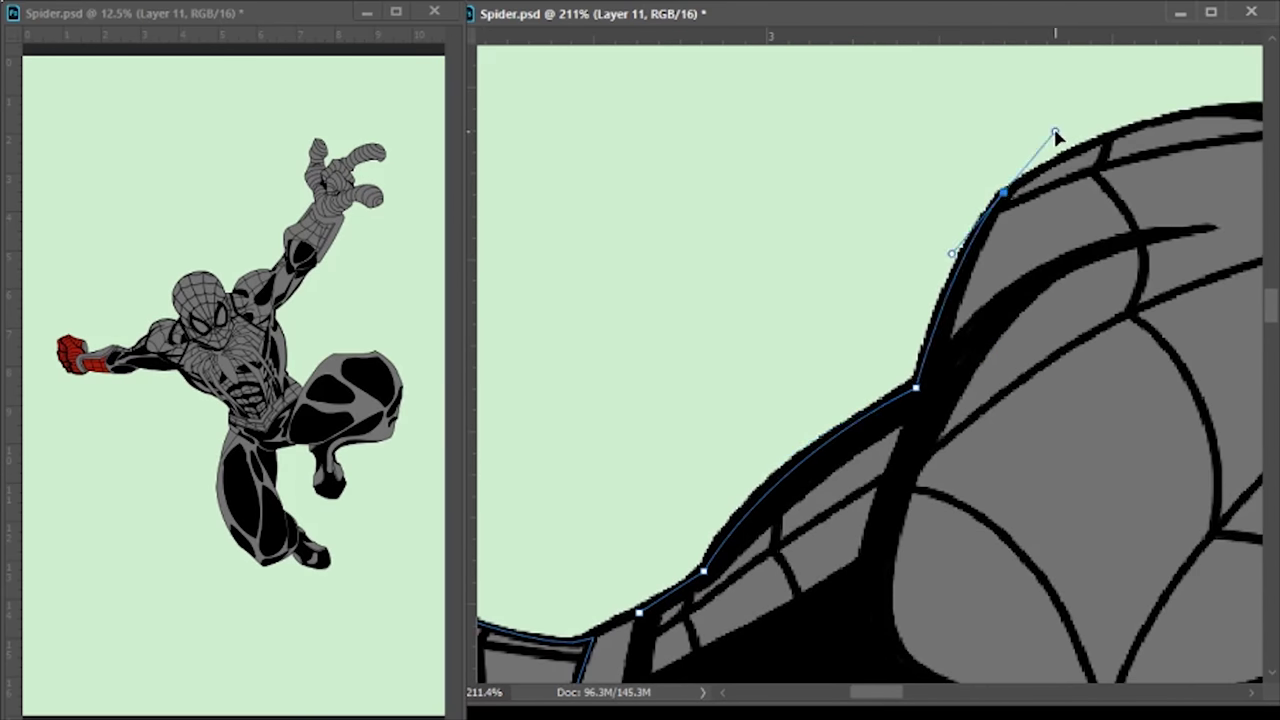
Trace a curved Pen outline from the shoulder over the head and down the figure's right side
{"action": "left_click_drag", "start_coordinate": [961, 211], "coordinate": [1163, 149]}
{"action": "left_click_drag", "start_coordinate": [1068, 148], "coordinate": [854, 209]}
{"action": "left_click", "coordinate": [1068, 148], "text": "alt"}
{"action": "left_click_drag", "start_coordinate": [1043, 349], "coordinate": [1129, 543]}
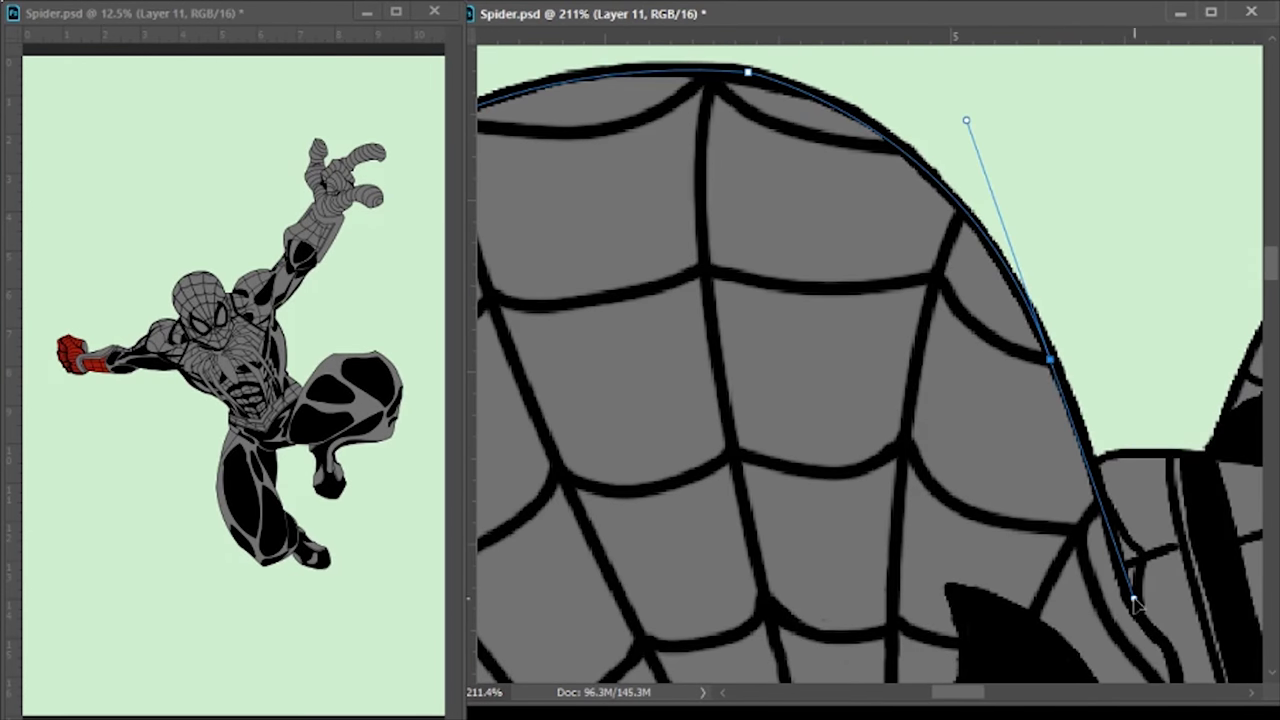
{"action": "left_click_drag", "start_coordinate": [1180, 366], "coordinate": [859, 248]}
{"action": "left_click", "coordinate": [764, 336]}
{"action": "left_click_drag", "start_coordinate": [887, 343], "coordinate": [850, 505]}
{"action": "left_click_drag", "start_coordinate": [937, 149], "coordinate": [1154, 200]}
{"action": "left_click_drag", "start_coordinate": [1023, 207], "coordinate": [1066, 190]}
{"action": "left_click_drag", "start_coordinate": [1163, 245], "coordinate": [930, 300]}
{"action": "left_click_drag", "start_coordinate": [872, 368], "coordinate": [800, 495]}
{"action": "left_click_drag", "start_coordinate": [940, 415], "coordinate": [793, 512]}
Extend the outline down the figure's side, undoing two misplaced torso points
{"action": "scroll", "coordinate": [851, 543], "scroll_direction": "down", "scroll_amount": 4}
{"action": "left_click_drag", "start_coordinate": [804, 441], "coordinate": [842, 528]}
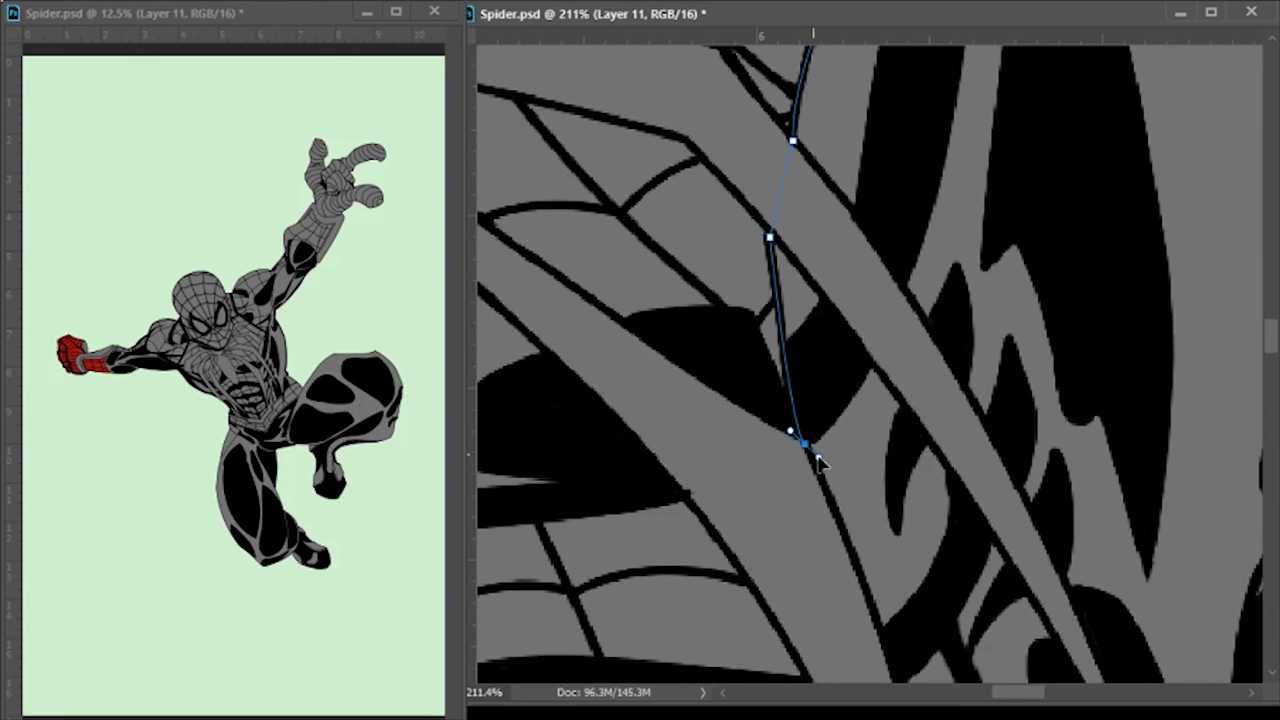
{"action": "scroll", "coordinate": [903, 458], "scroll_direction": "down", "scroll_amount": 4}
{"action": "scroll", "coordinate": [971, 529], "scroll_direction": "down", "scroll_amount": 3}
{"action": "left_click", "coordinate": [957, 414]}
{"action": "left_click", "coordinate": [829, 557]}
{"action": "scroll", "coordinate": [814, 643], "scroll_direction": "left", "scroll_amount": 2}
{"action": "left_click_drag", "start_coordinate": [822, 593], "coordinate": [771, 594]}
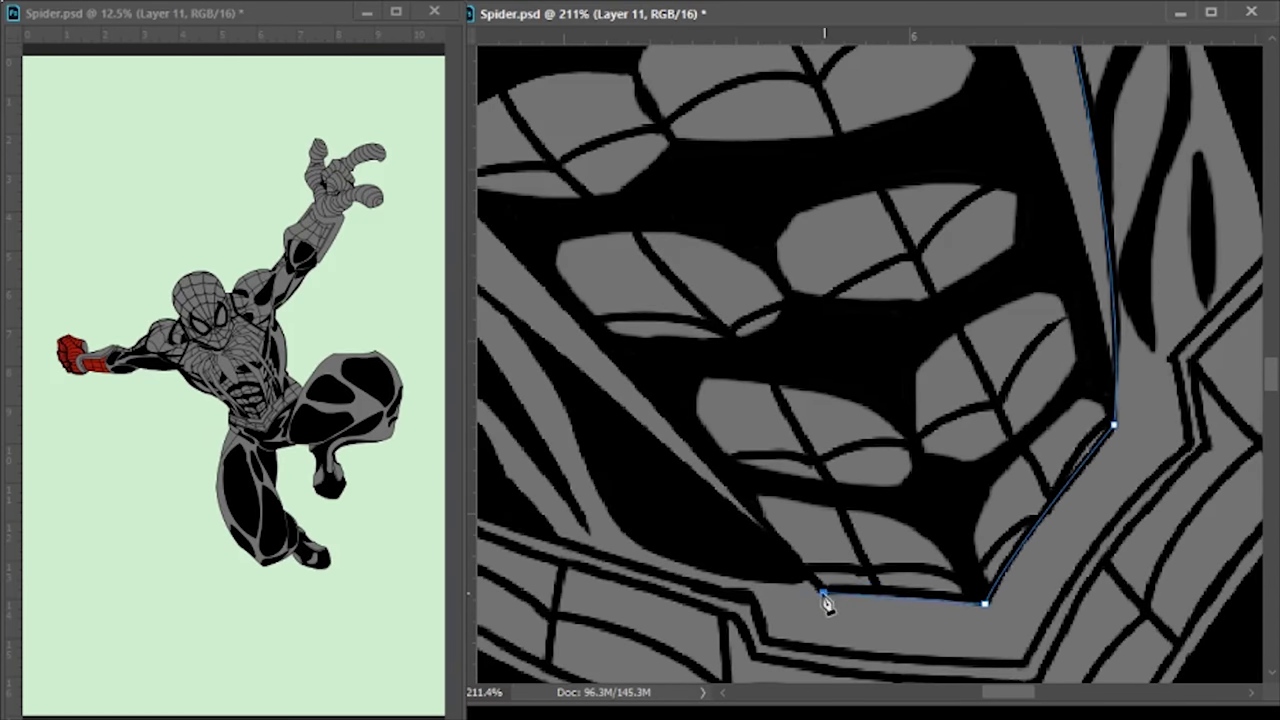
{"action": "scroll", "coordinate": [643, 351], "scroll_direction": "left", "scroll_amount": 2}
{"action": "scroll", "coordinate": [640, 257], "scroll_direction": "up", "scroll_amount": 2}
{"action": "scroll", "coordinate": [640, 257], "scroll_direction": "up", "scroll_amount": 2}
{"action": "left_click", "coordinate": [746, 320]}
{"action": "left_click", "coordinate": [657, 200]}
{"action": "key", "text": "ctrl+z"}
{"action": "key", "text": "ctrl+z"}
Extend the outline's end and add a point under the arm
{"action": "scroll", "coordinate": [772, 405], "scroll_direction": "up", "scroll_amount": 3}
{"action": "scroll", "coordinate": [772, 405], "scroll_direction": "left", "scroll_amount": 4}
{"action": "left_click", "coordinate": [1003, 606]}
{"action": "left_click", "coordinate": [918, 583]}
{"action": "left_click_drag", "start_coordinate": [587, 418], "coordinate": [1124, 551]}
{"action": "left_click", "coordinate": [1109, 513]}
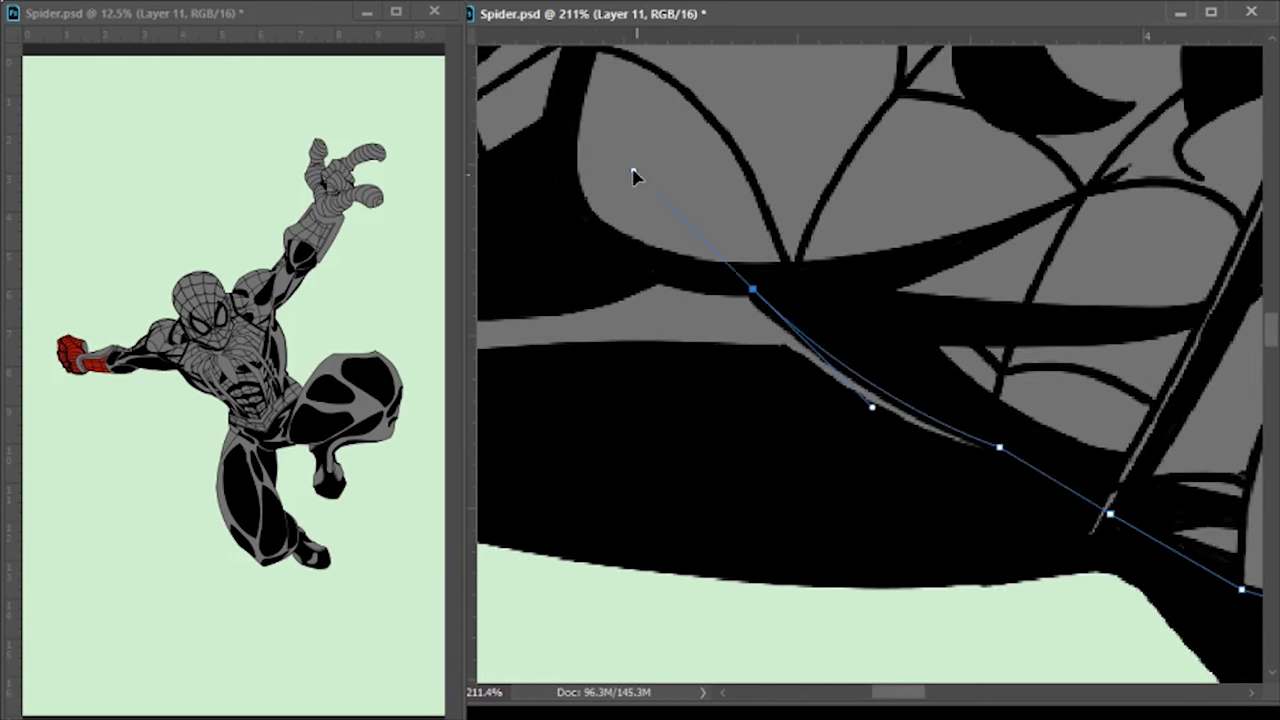
Carry the outline up the chest past the chest patch toward the shoulder
{"action": "scroll", "coordinate": [935, 172], "scroll_direction": "left", "scroll_amount": 3}
{"action": "left_click_drag", "start_coordinate": [1124, 491], "coordinate": [906, 329]}
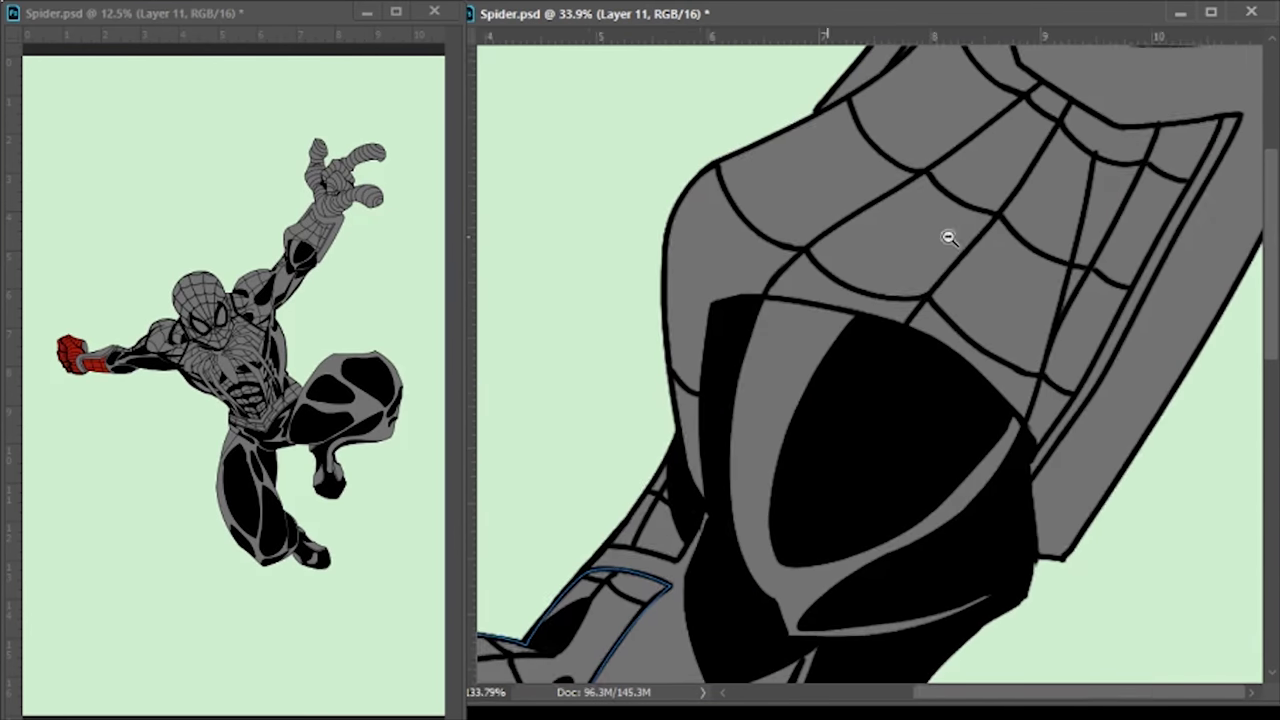
{"action": "key", "text": "ctrl+plus"}
{"action": "scroll", "coordinate": [797, 377], "scroll_direction": "up", "scroll_amount": 3}
{"action": "left_click", "coordinate": [742, 302]}
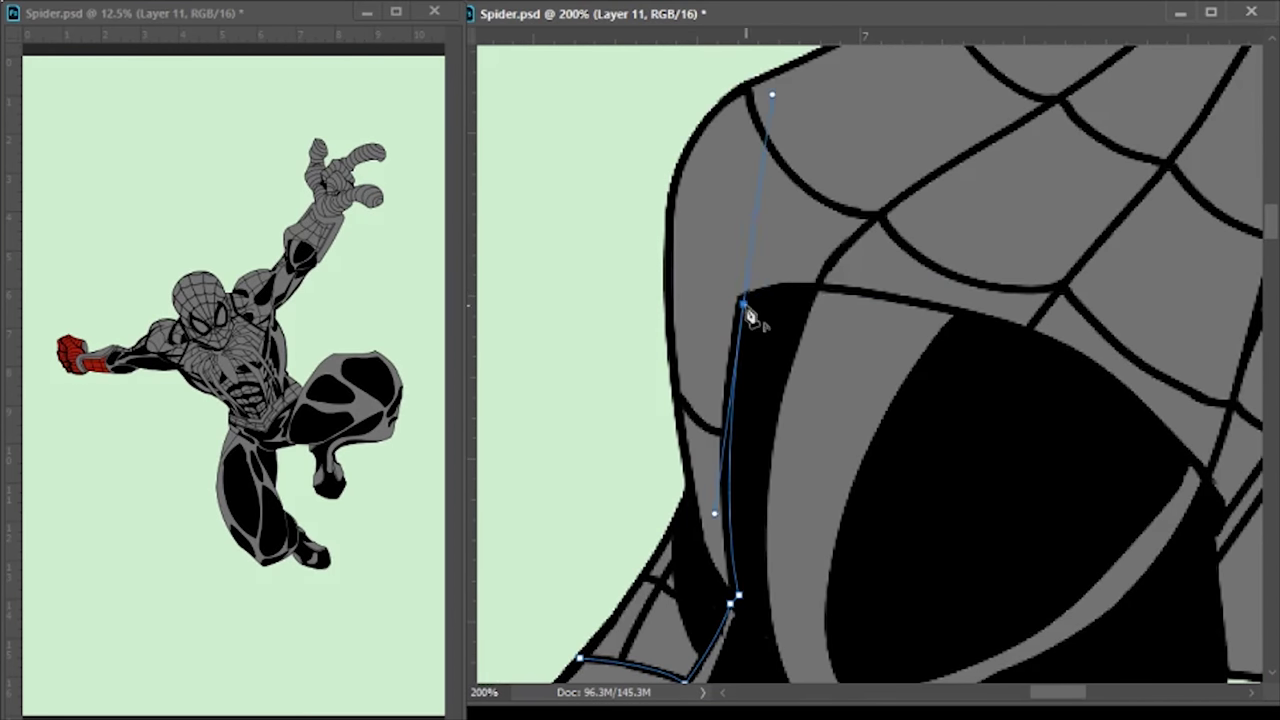
{"action": "scroll", "coordinate": [1145, 455], "scroll_direction": "right", "scroll_amount": 3}
{"action": "scroll", "coordinate": [1145, 455], "scroll_direction": "down", "scroll_amount": 2}
{"action": "left_click", "coordinate": [1022, 425]}
{"action": "scroll", "coordinate": [1022, 425], "scroll_direction": "right", "scroll_amount": 2}
{"action": "scroll", "coordinate": [1022, 425], "scroll_direction": "up", "scroll_amount": 2}
{"action": "left_click_drag", "start_coordinate": [1007, 391], "coordinate": [1040, 335]}
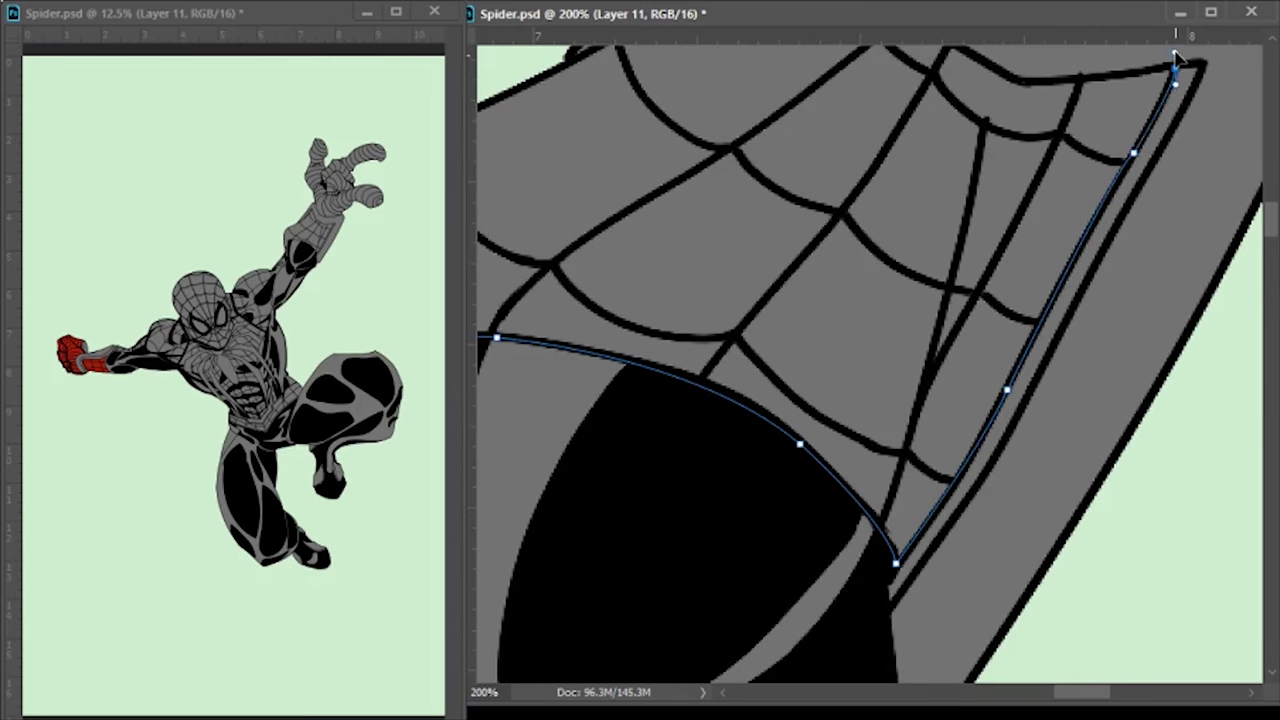
Continue the outline up and left along the shoulder and armpit
{"action": "scroll", "coordinate": [1180, 62], "scroll_direction": "up", "scroll_amount": 2}
{"action": "scroll", "coordinate": [1180, 62], "scroll_direction": "left", "scroll_amount": 1}
{"action": "left_click", "coordinate": [1049, 194]}
{"action": "scroll", "coordinate": [1049, 194], "scroll_direction": "left", "scroll_amount": 3}
{"action": "scroll", "coordinate": [1049, 194], "scroll_direction": "up", "scroll_amount": 3}
{"action": "left_click", "coordinate": [1005, 255]}
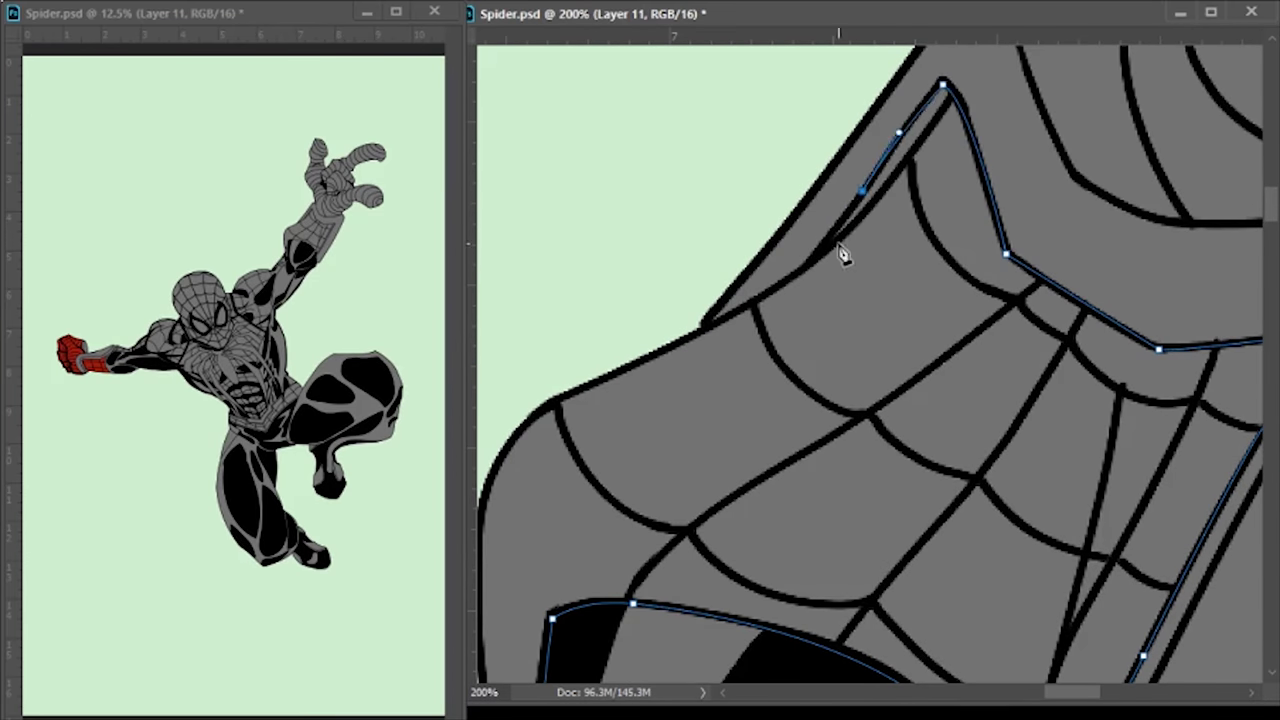
{"action": "left_click", "coordinate": [712, 335]}
{"action": "scroll", "coordinate": [517, 434], "scroll_direction": "down", "scroll_amount": 3}
{"action": "scroll", "coordinate": [497, 186], "scroll_direction": "up", "scroll_amount": 2}
{"action": "scroll", "coordinate": [698, 455], "scroll_direction": "right", "scroll_amount": 2}
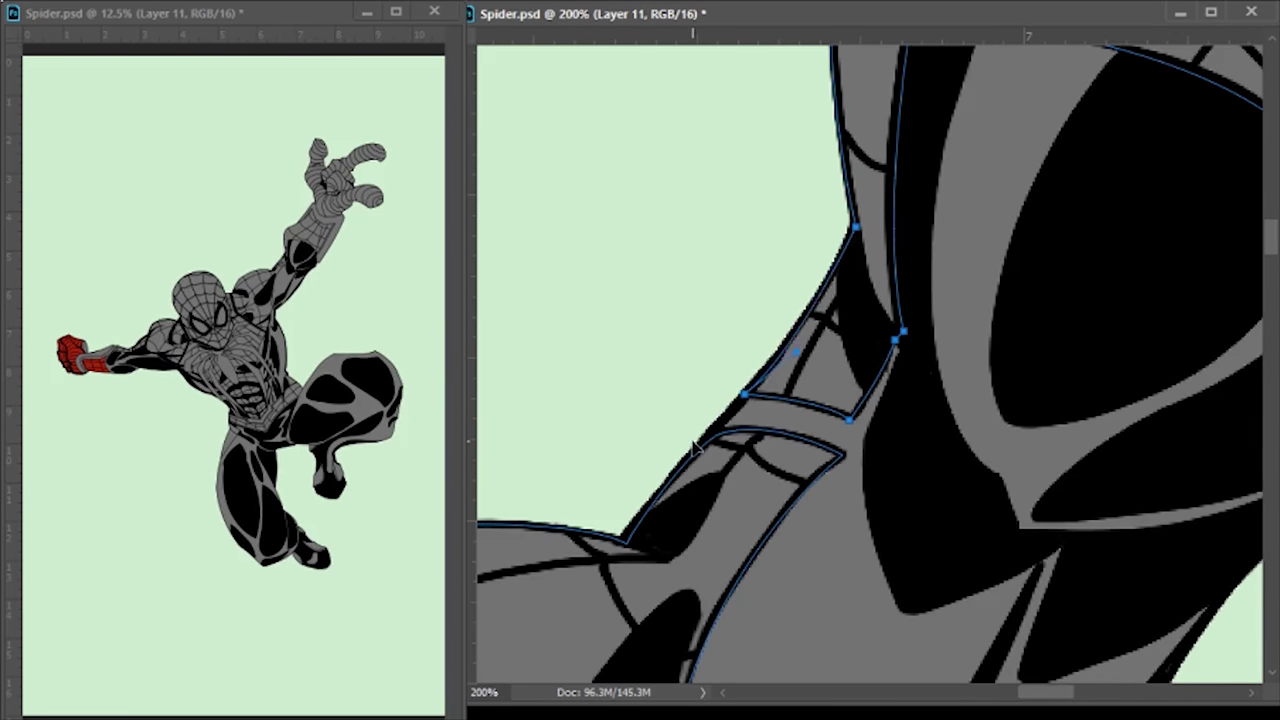
{"action": "scroll", "coordinate": [1177, 371], "scroll_direction": "down", "scroll_amount": 5}
{"action": "scroll", "coordinate": [757, 400], "scroll_direction": "up", "scroll_amount": 5}
Curve the outline from the shoulder along the arm's top edge
{"action": "left_click_drag", "start_coordinate": [1122, 410], "coordinate": [1197, 325]}
{"action": "scroll", "coordinate": [1060, 230], "scroll_direction": "right", "scroll_amount": 3}
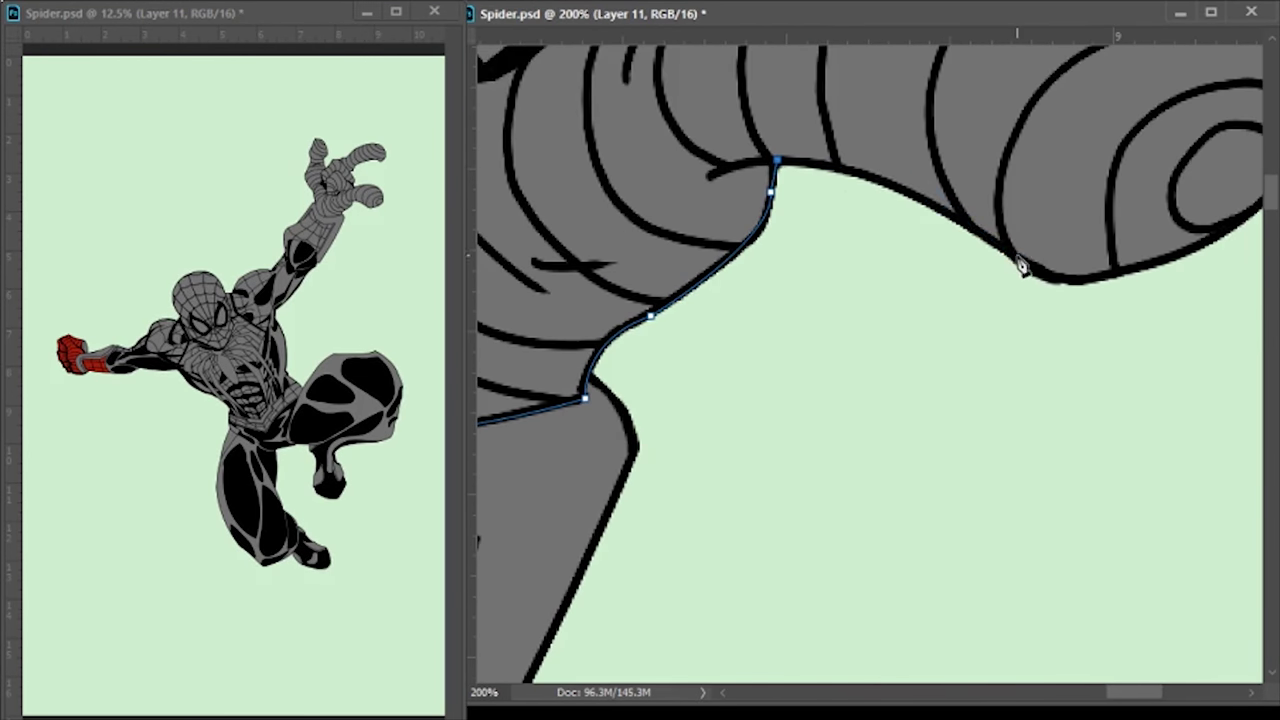
{"action": "left_click_drag", "start_coordinate": [1020, 263], "coordinate": [1137, 366]}
{"action": "scroll", "coordinate": [1055, 290], "scroll_direction": "right", "scroll_amount": 2}
{"action": "left_click_drag", "start_coordinate": [916, 311], "coordinate": [984, 292]}
{"action": "scroll", "coordinate": [1146, 180], "scroll_direction": "up", "scroll_amount": 3}
{"action": "left_click_drag", "start_coordinate": [894, 155], "coordinate": [660, 125]}
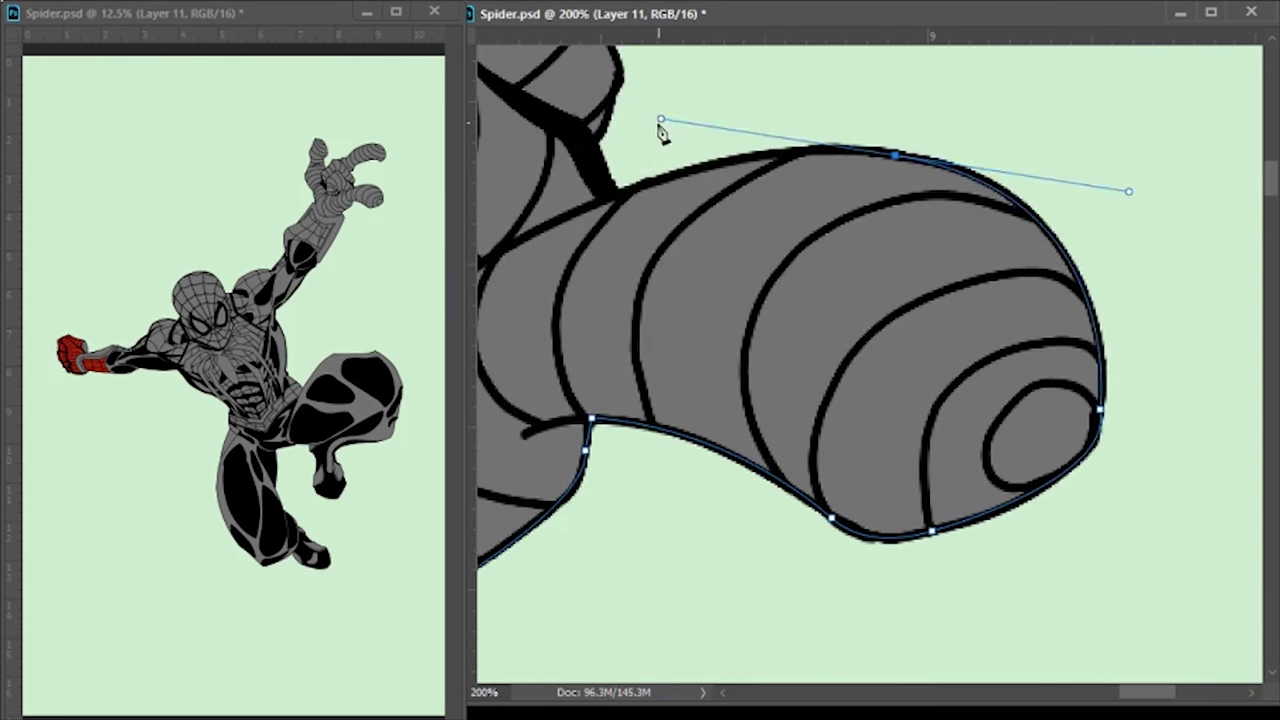
{"action": "scroll", "coordinate": [660, 129], "scroll_direction": "left", "scroll_amount": 3}
{"action": "left_click_drag", "start_coordinate": [849, 286], "coordinate": [700, 365]}
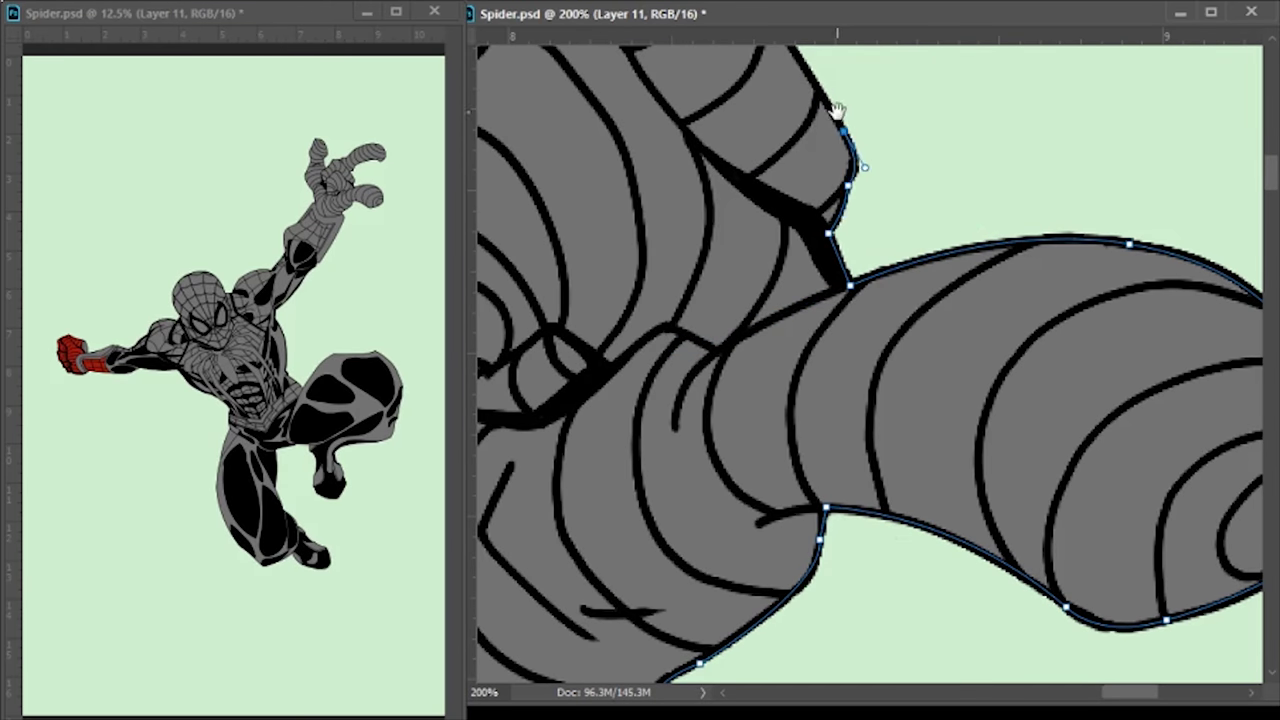
Outline the arm's far end and curve the path back over the arm's top
{"action": "left_click_drag", "start_coordinate": [848, 168], "coordinate": [992, 395]}
{"action": "left_click", "coordinate": [1017, 205]}
{"action": "scroll", "coordinate": [1000, 200], "scroll_direction": "right", "scroll_amount": 4}
{"action": "scroll", "coordinate": [950, 185], "scroll_direction": "up", "scroll_amount": 1}
{"action": "left_click_drag", "start_coordinate": [907, 165], "coordinate": [1066, 162]}
{"action": "scroll", "coordinate": [1020, 208], "scroll_direction": "up", "scroll_amount": 5}
{"action": "left_click", "coordinate": [1121, 428]}
{"action": "left_click_drag", "start_coordinate": [962, 222], "coordinate": [1137, 245]}
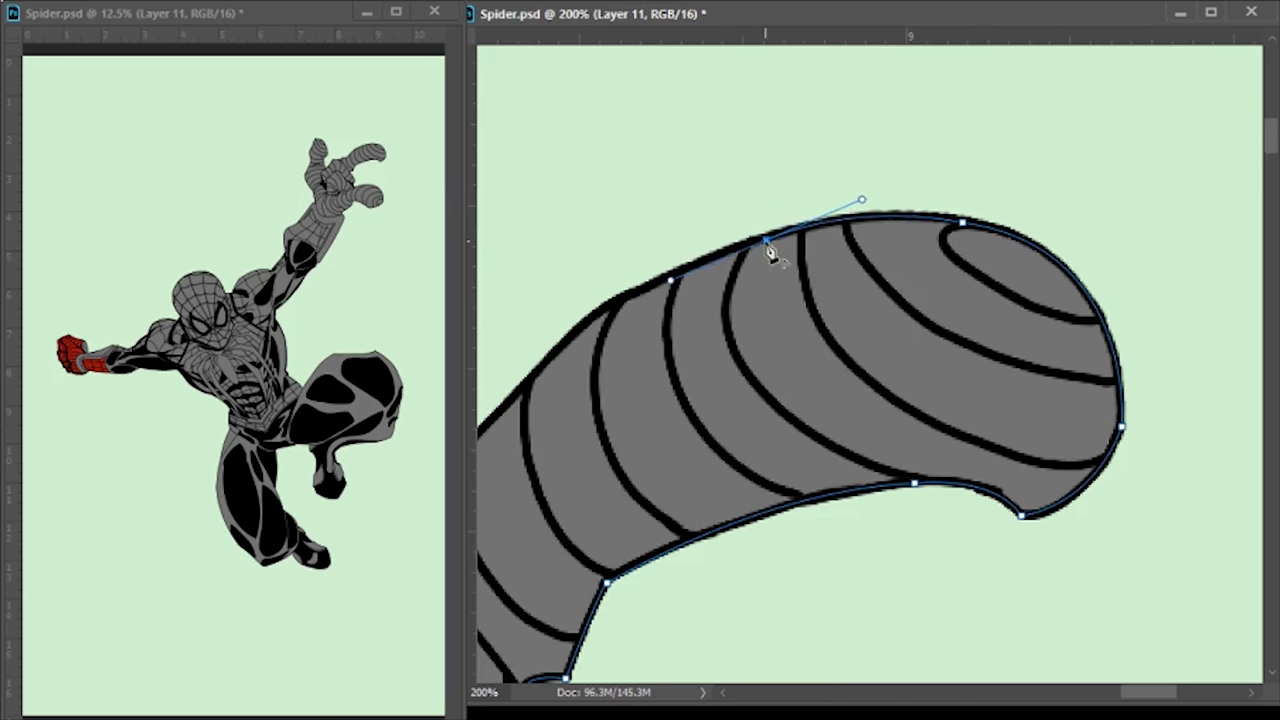
Add curved anchors down the arm's left edge, then fit the whole figure in view
{"action": "scroll", "coordinate": [590, 366], "scroll_direction": "left", "scroll_amount": 4}
{"action": "scroll", "coordinate": [590, 366], "scroll_direction": "down", "scroll_amount": 1}
{"action": "left_click", "coordinate": [760, 369]}
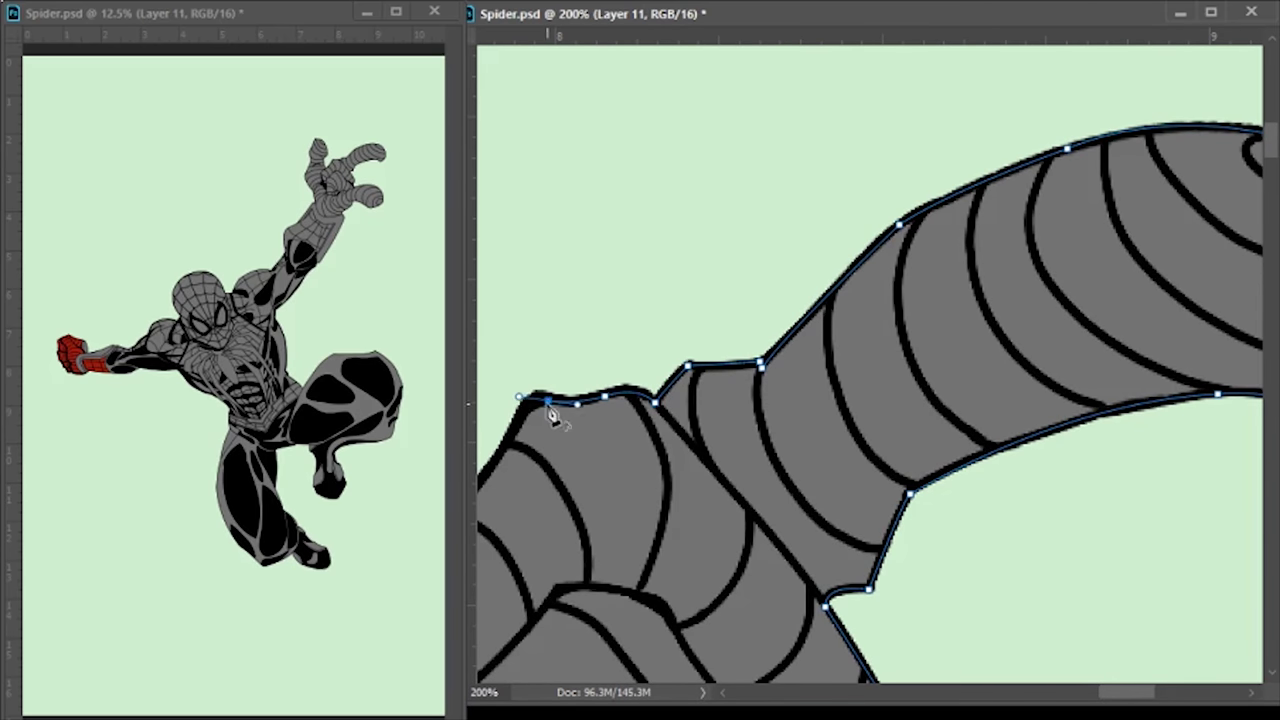
{"action": "left_click_drag", "start_coordinate": [520, 450], "coordinate": [727, 452]}
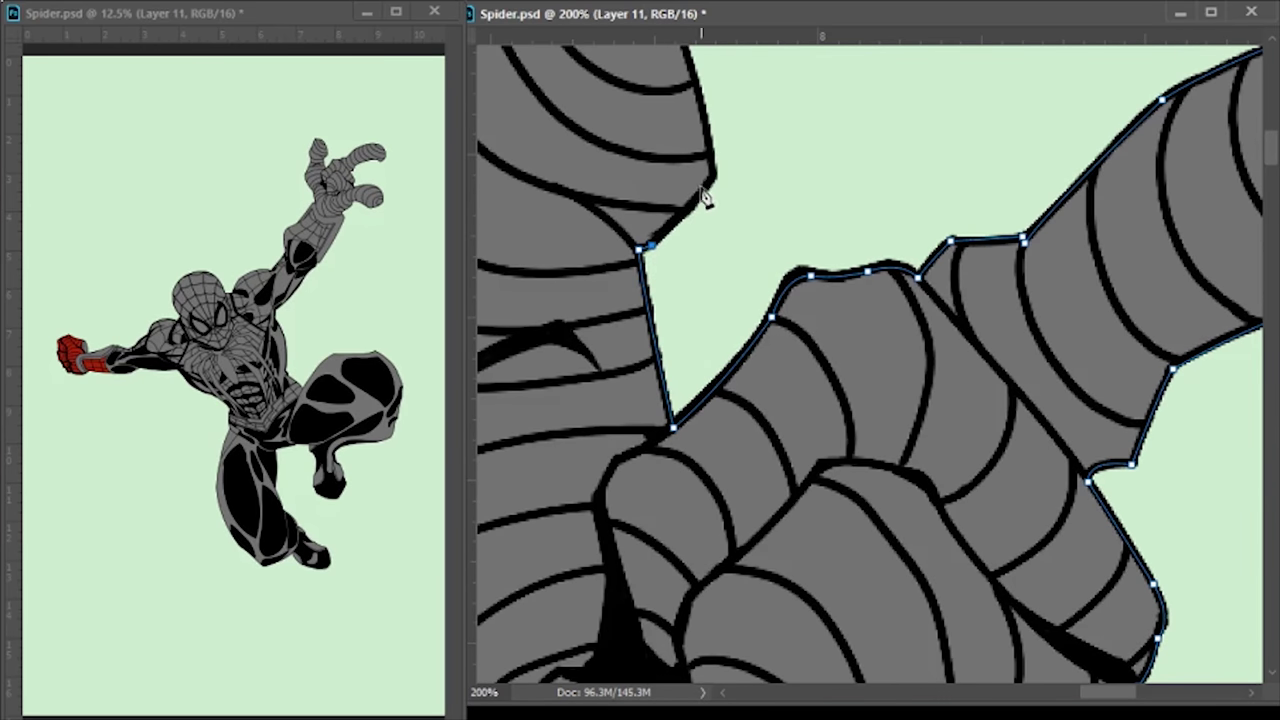
{"action": "left_click_drag", "start_coordinate": [757, 260], "coordinate": [903, 485]}
{"action": "left_click_drag", "start_coordinate": [763, 170], "coordinate": [835, 213]}
{"action": "scroll", "coordinate": [600, 325], "scroll_direction": "down", "scroll_amount": 5}
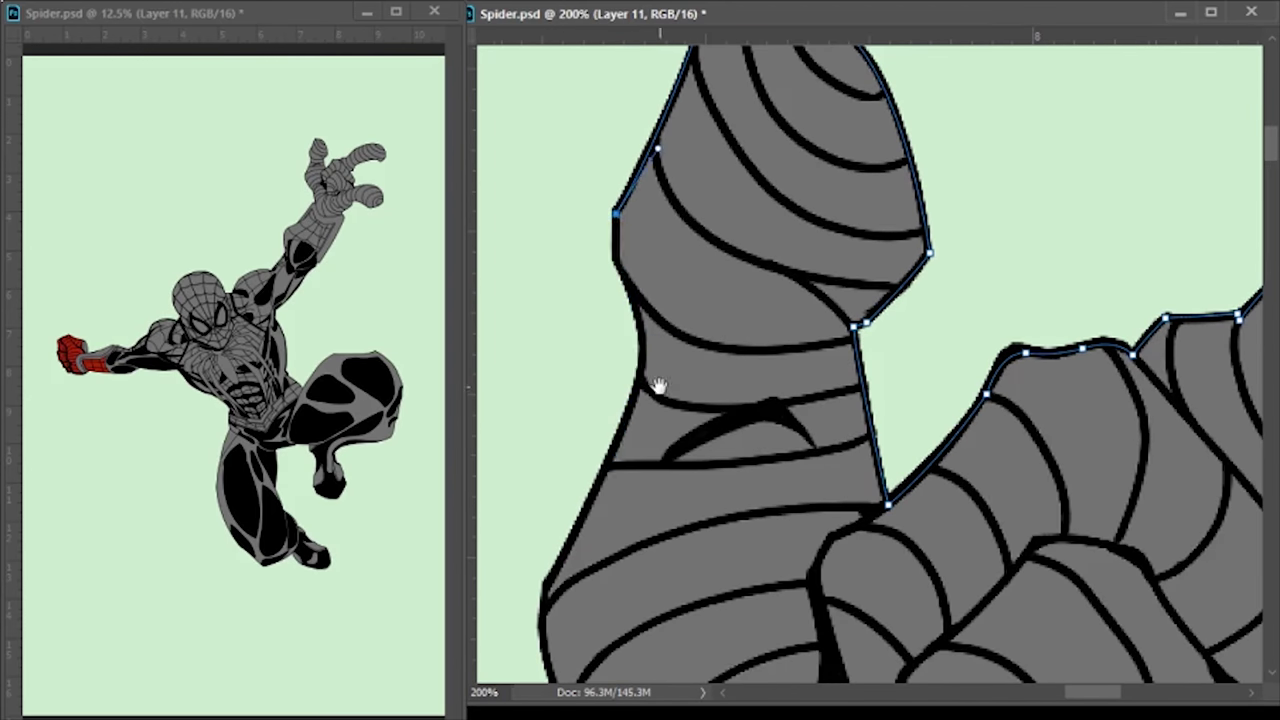
{"action": "left_click", "coordinate": [694, 408]}
{"action": "scroll", "coordinate": [657, 371], "scroll_direction": "down", "scroll_amount": 5}
{"action": "left_click_drag", "start_coordinate": [805, 465], "coordinate": [855, 498]}
{"action": "key", "text": "ctrl+0"}
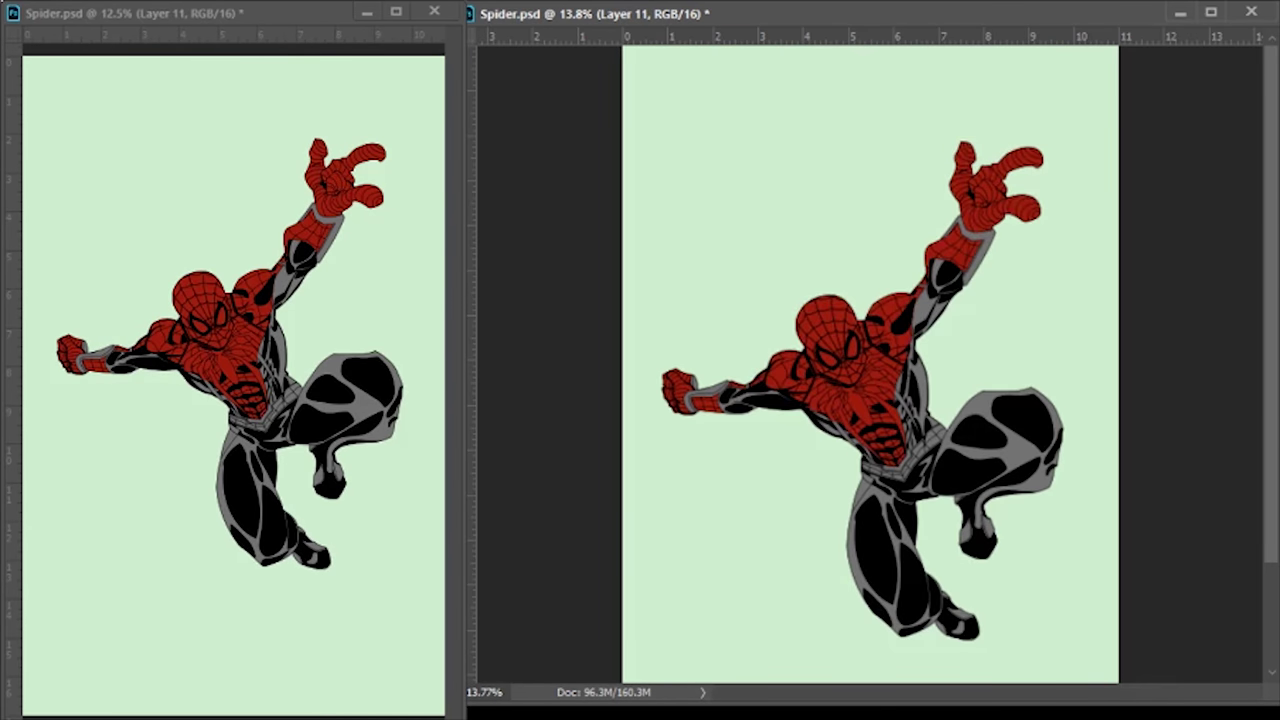
Zoom in on the belt and trace its outline with Pen anchors
{"action": "key", "text": "ctrl+alt+0"}
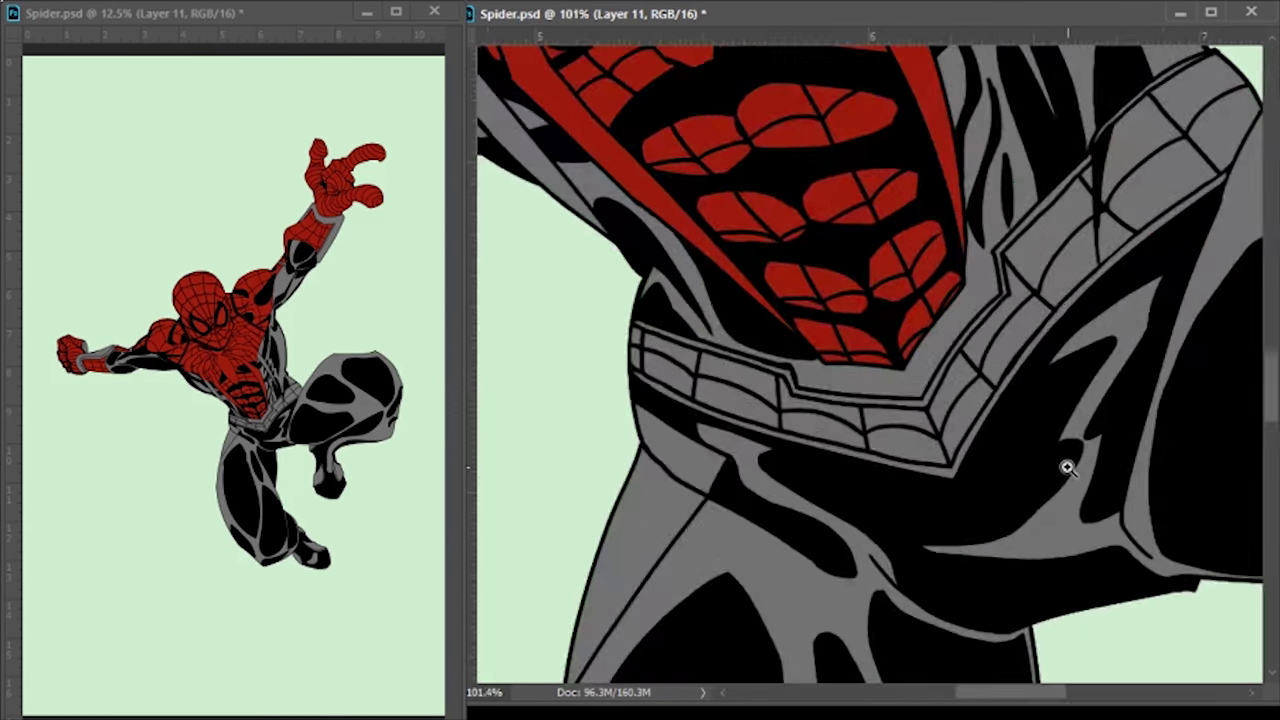
{"action": "key", "text": "ctrl+plus"}
{"action": "left_click_drag", "start_coordinate": [981, 376], "coordinate": [817, 286]}
{"action": "left_click", "coordinate": [1040, 378]}
{"action": "left_click", "coordinate": [1050, 412]}
{"action": "scroll", "coordinate": [1080, 410], "scroll_direction": "right", "scroll_amount": 3}
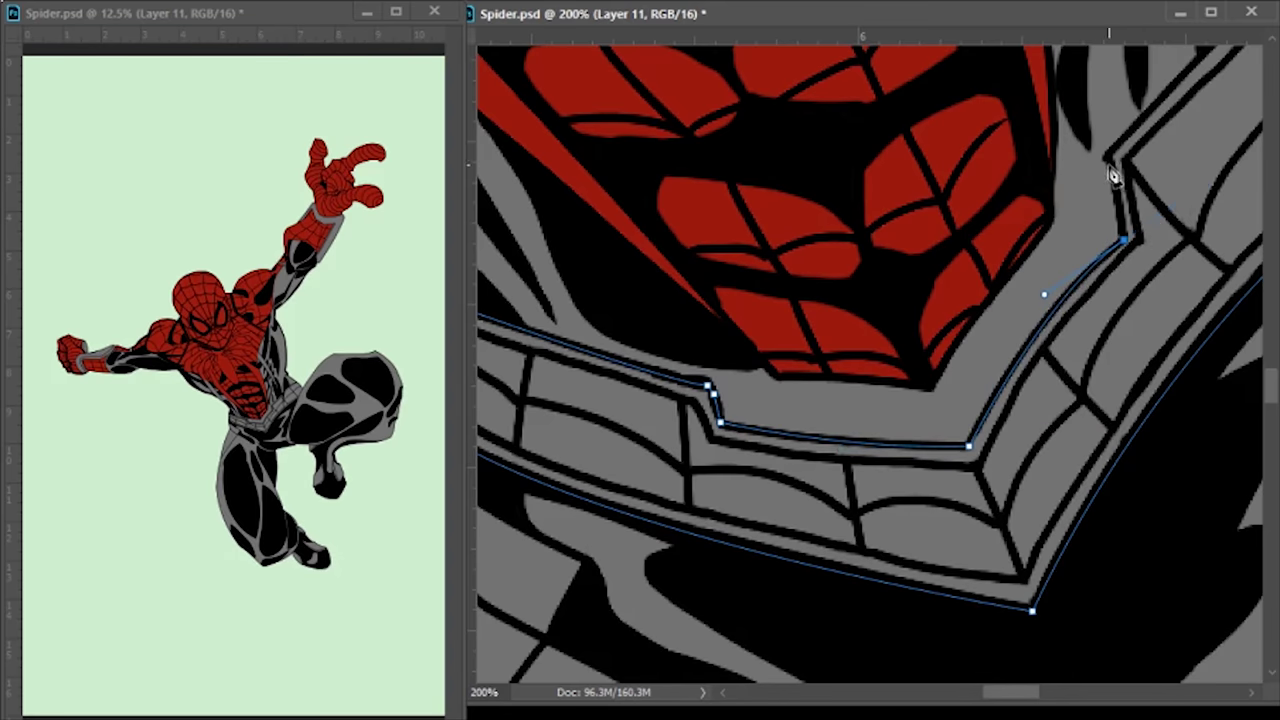
{"action": "scroll", "coordinate": [1112, 172], "scroll_direction": "right", "scroll_amount": 5}
{"action": "scroll", "coordinate": [1023, 217], "scroll_direction": "up", "scroll_amount": 3}
{"action": "left_click", "coordinate": [1176, 380]}
{"action": "left_click_drag", "start_coordinate": [1080, 266], "coordinate": [1157, 274]}
{"action": "scroll", "coordinate": [1213, 465], "scroll_direction": "down", "scroll_amount": 5}
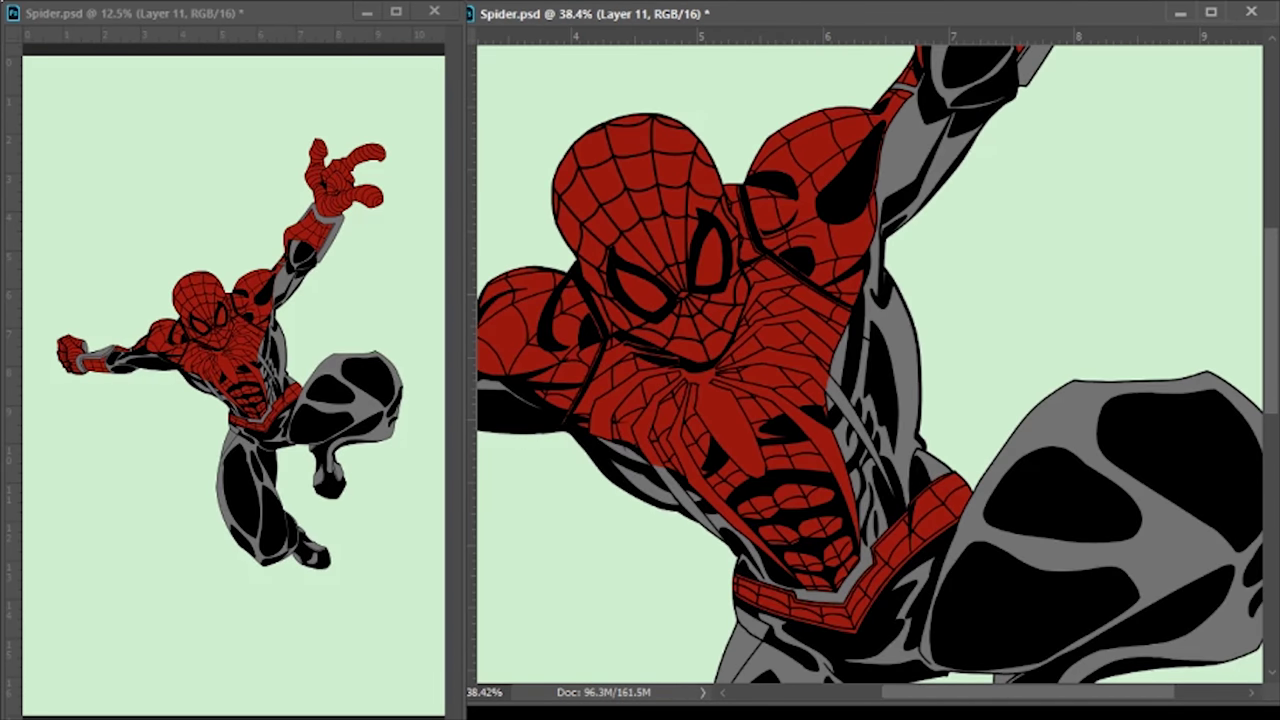
{"action": "scroll", "coordinate": [733, 650], "scroll_direction": "up", "scroll_amount": 5}
{"action": "left_click_drag", "start_coordinate": [845, 400], "coordinate": [1035, 165]}
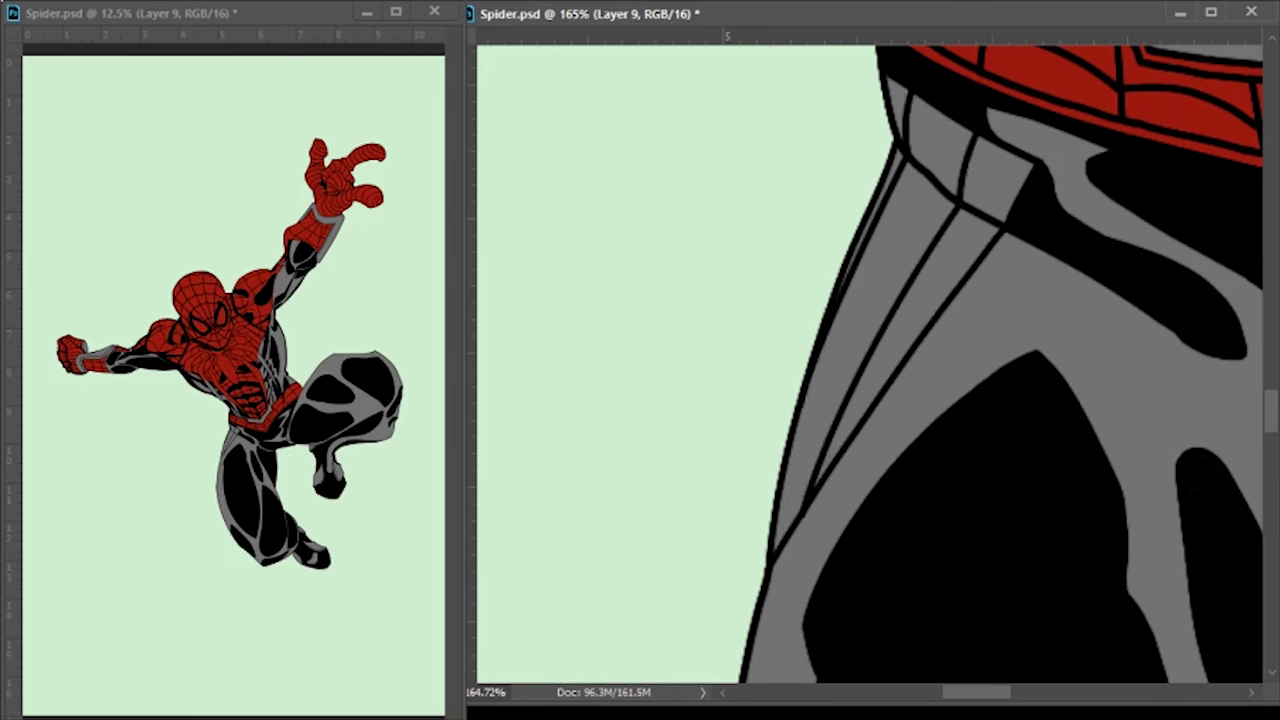
Stroke black web lines across the grey thigh on Layer 9, then make the Layer 11 path a selection
{"action": "key", "text": "alt+bracketleft"}
{"action": "scroll", "coordinate": [1066, 557], "scroll_direction": "up", "scroll_amount": 4}
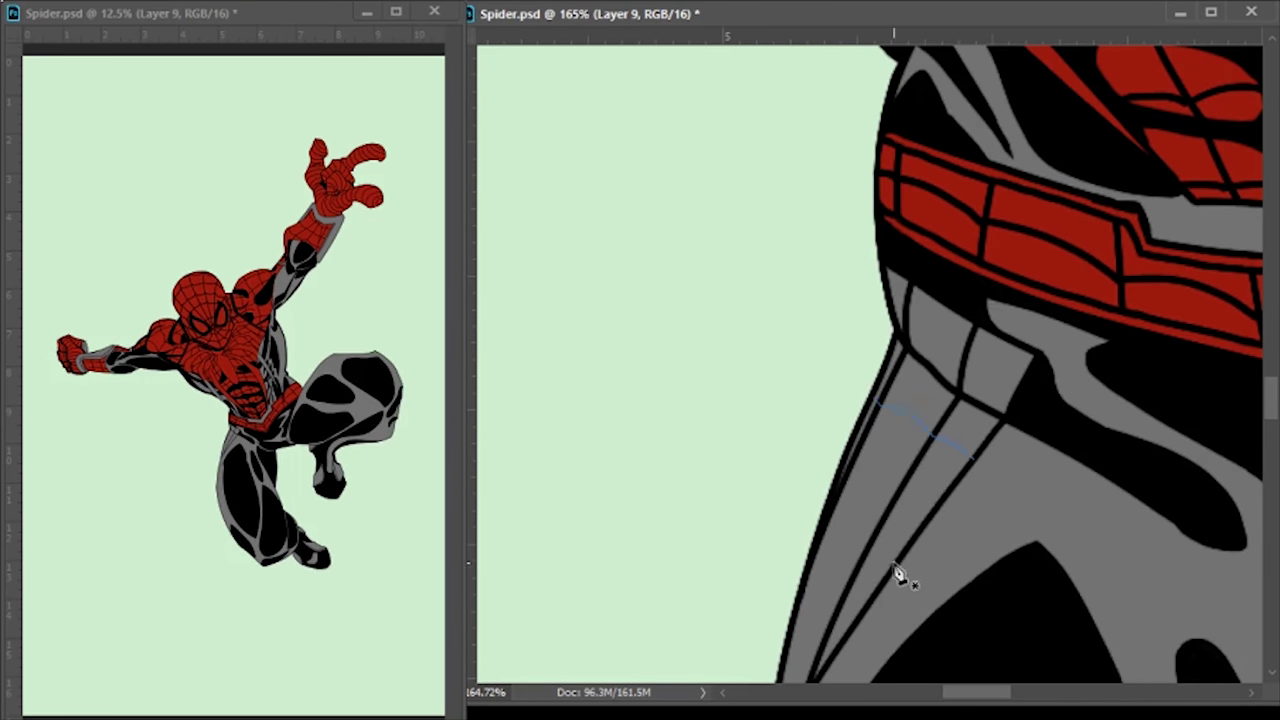
{"action": "scroll", "coordinate": [830, 515], "scroll_direction": "down", "scroll_amount": 4}
{"action": "left_click", "coordinate": [818, 493]}
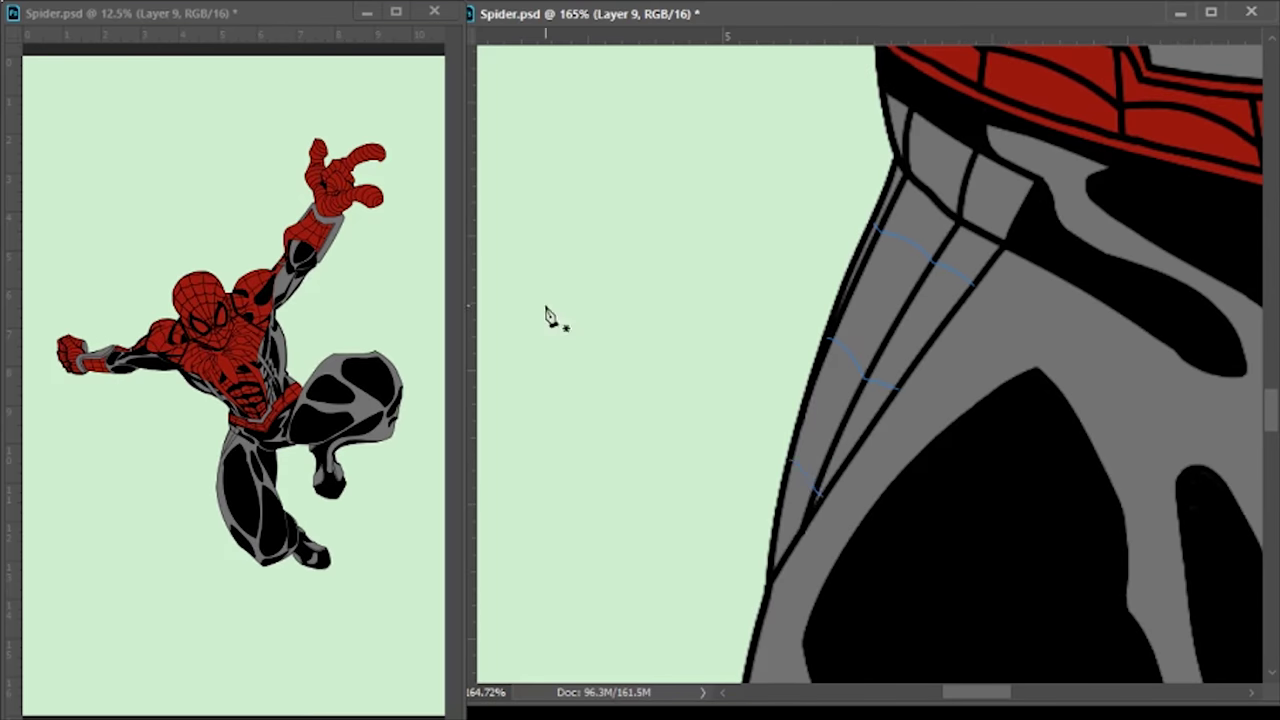
{"action": "key", "text": "Return"}
{"action": "key", "text": "alt+bracketright"}
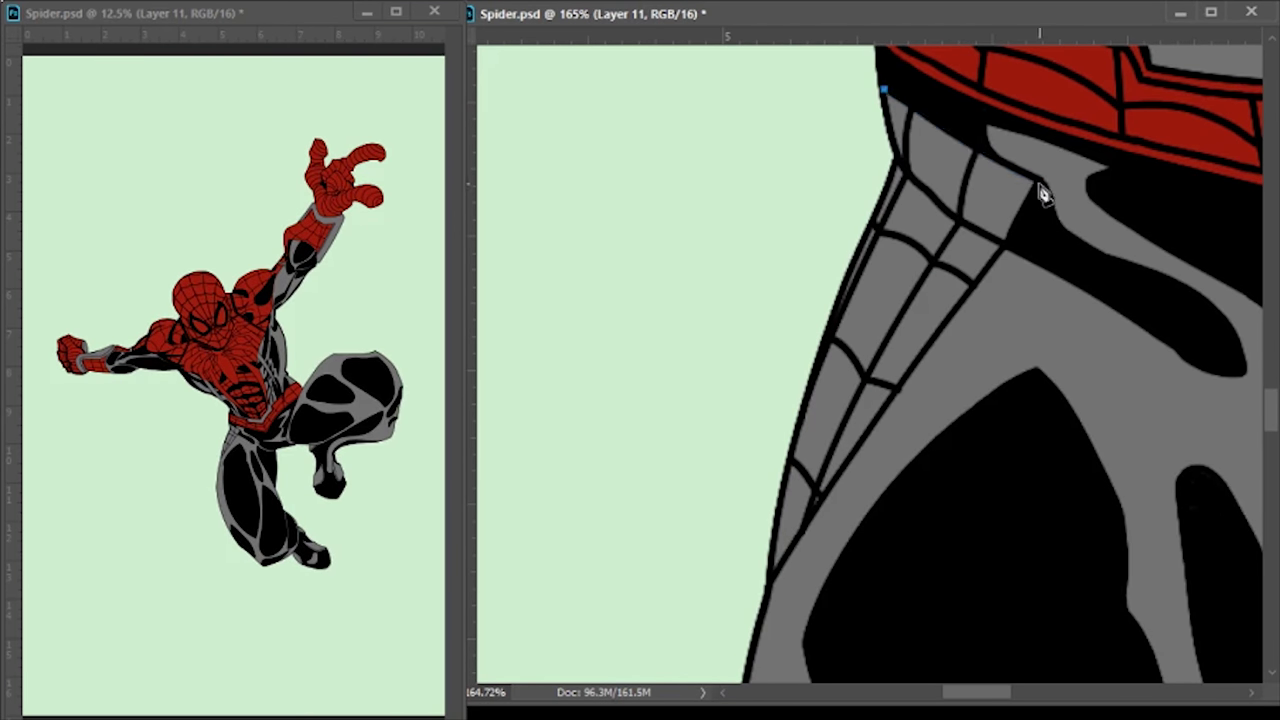
{"action": "left_click_drag", "start_coordinate": [835, 314], "coordinate": [900, 168]}
{"action": "key", "text": "ctrl+Return"}
Pen-trace and close the outline of the grey patch on the left lower leg and boot
{"action": "scroll", "coordinate": [951, 509], "scroll_direction": "down", "scroll_amount": 5}
{"action": "scroll", "coordinate": [1192, 543], "scroll_direction": "right", "scroll_amount": 3}
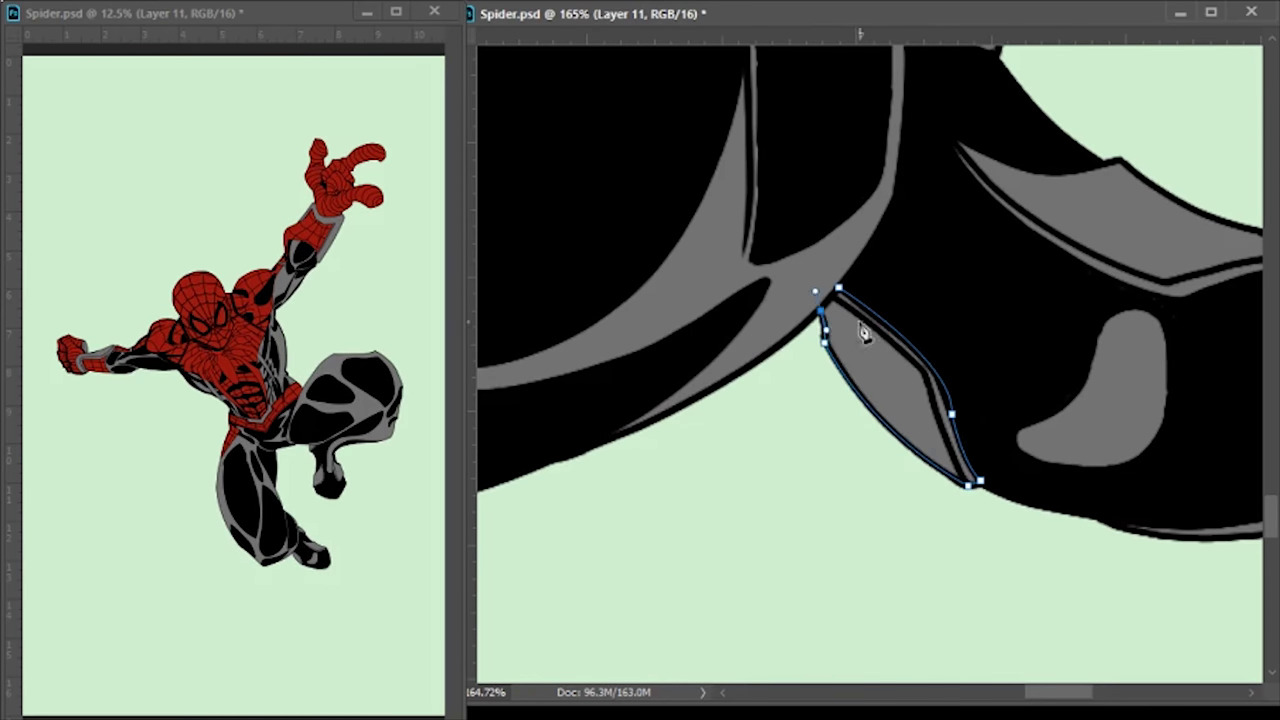
{"action": "left_click", "coordinate": [1107, 303]}
{"action": "left_click_drag", "start_coordinate": [1165, 310], "coordinate": [1052, 315]}
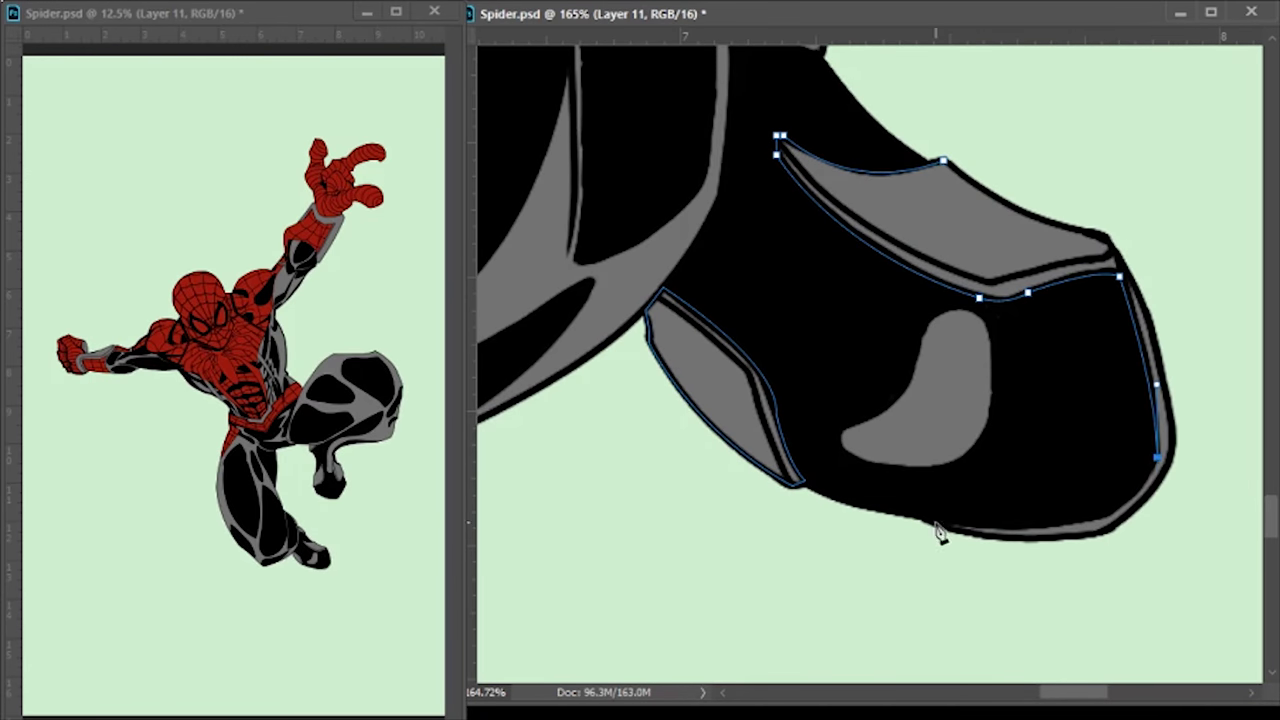
{"action": "left_click_drag", "start_coordinate": [931, 521], "coordinate": [1101, 540]}
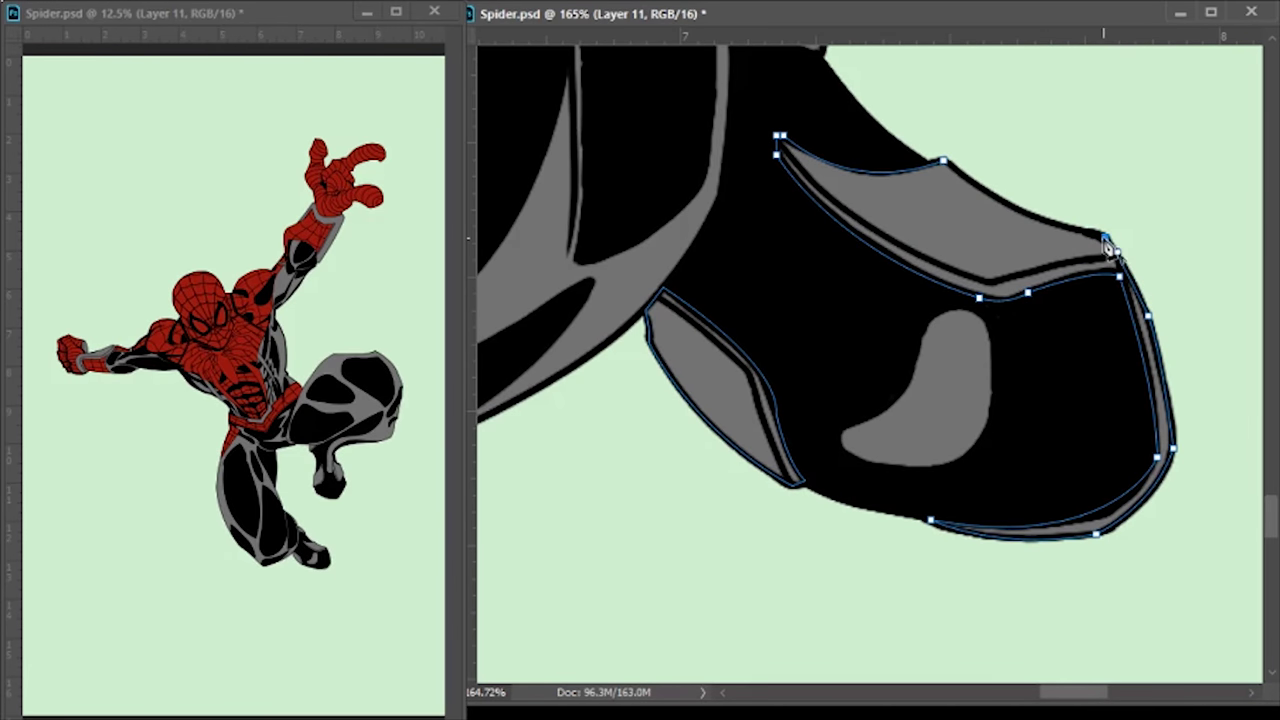
{"action": "left_click_drag", "start_coordinate": [940, 160], "coordinate": [508, 265]}
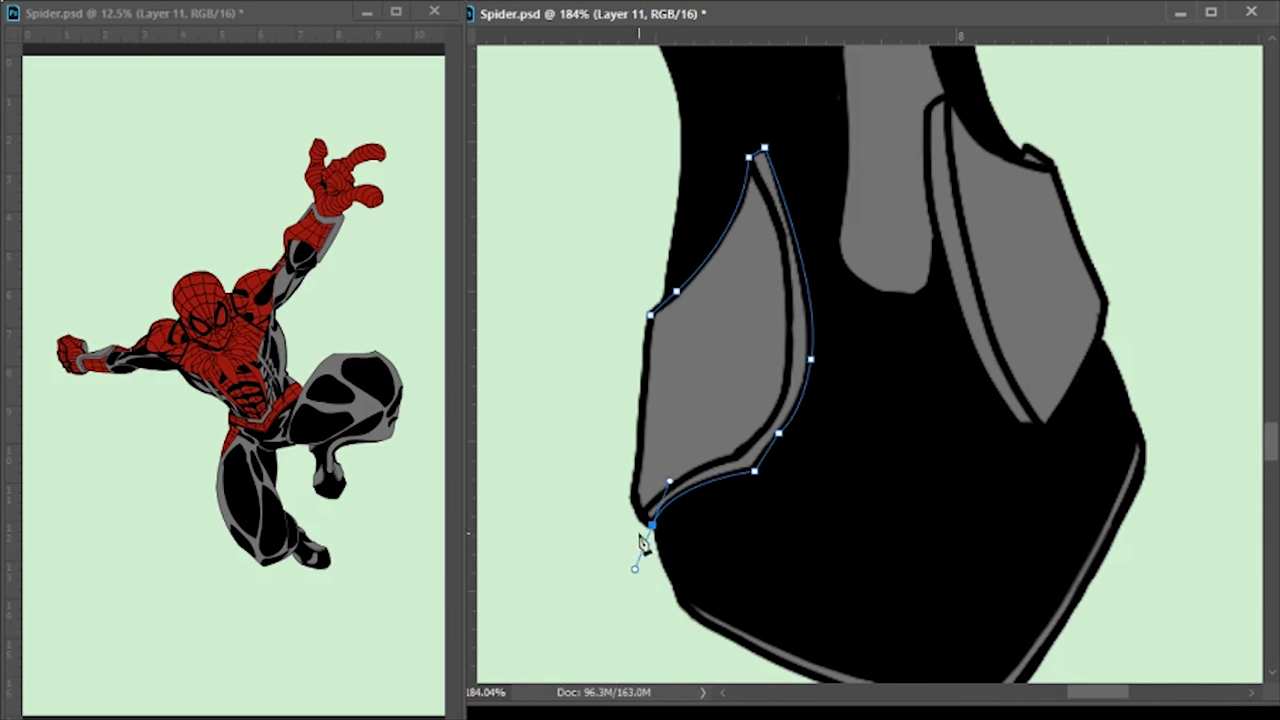
{"action": "left_click", "coordinate": [650, 316]}
Outline the grey patch on the right lower leg
{"action": "left_click", "coordinate": [948, 98]}
{"action": "left_click", "coordinate": [928, 108]}
{"action": "left_click", "coordinate": [1016, 426]}
{"action": "left_click", "coordinate": [1044, 430]}
{"action": "left_click", "coordinate": [1103, 300]}
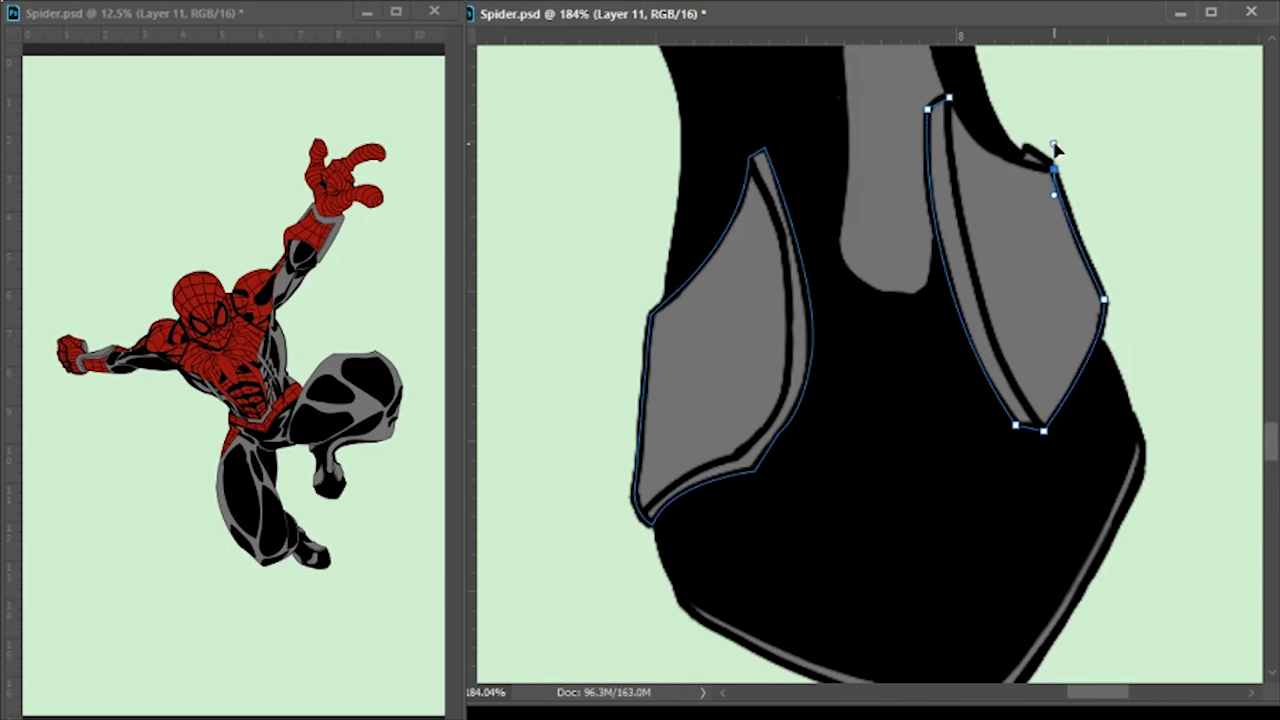
{"action": "left_click", "coordinate": [950, 100]}
{"action": "scroll", "coordinate": [920, 129], "scroll_direction": "up", "scroll_amount": 1}
Trace the boot's lower edge, fit the figure in the window, and load the figure selection
{"action": "left_click", "coordinate": [1136, 520]}
{"action": "left_click", "coordinate": [1133, 576]}
{"action": "scroll", "coordinate": [1171, 471], "scroll_direction": "down", "scroll_amount": 3}
{"action": "left_click_drag", "start_coordinate": [1018, 462], "coordinate": [1017, 68]}
{"action": "scroll", "coordinate": [926, 543], "scroll_direction": "up", "scroll_amount": 3}
{"action": "left_click", "coordinate": [868, 474]}
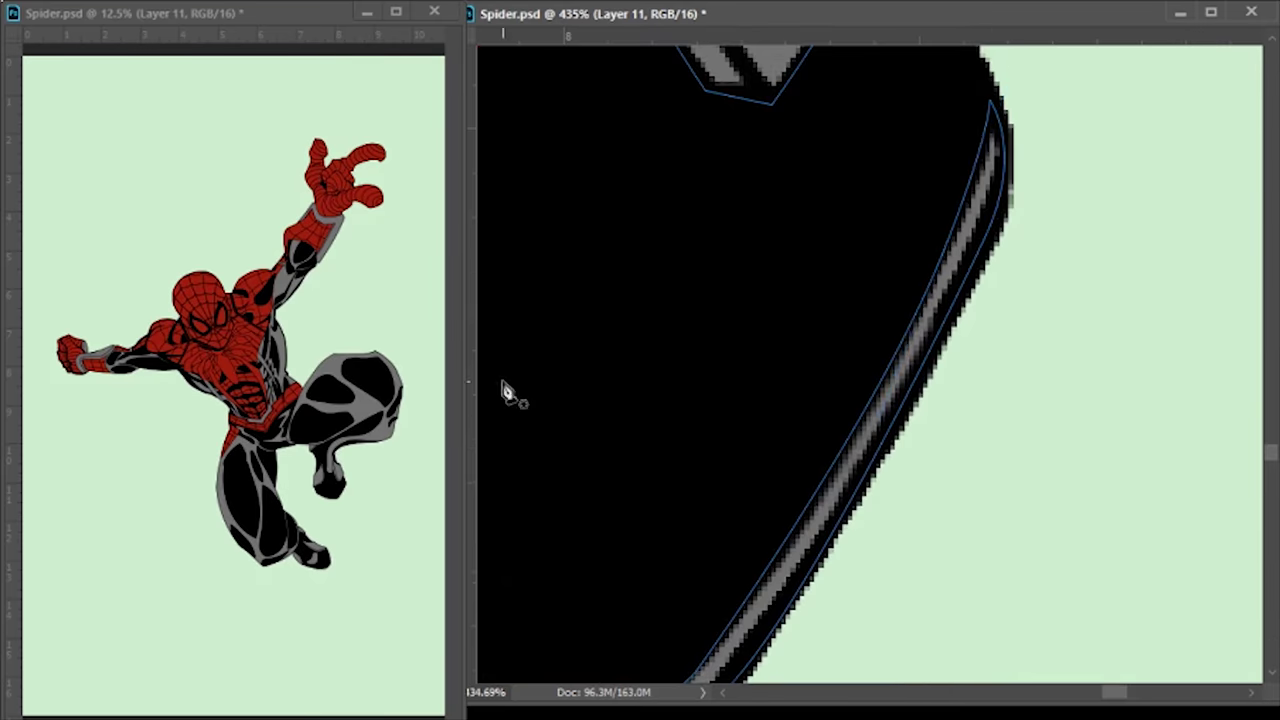
{"action": "key", "text": "ctrl+0"}
{"action": "key", "text": "ctrl+Return"}
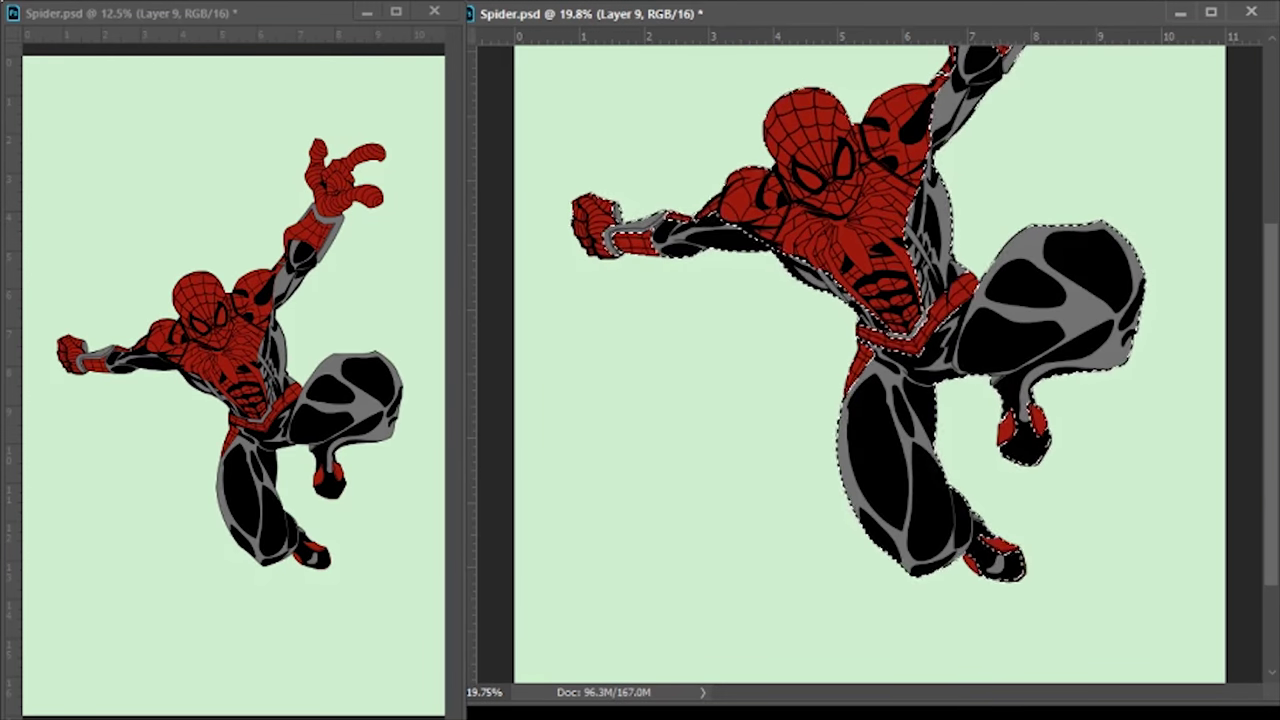
Fill the grey suit areas blue and clear the figure selection
{"action": "key", "text": "ctrl+shift+alt+n"}
{"action": "key", "text": "alt+BackSpace"}
{"action": "key", "text": "ctrl+d"}
On a new layer, close the eye paths, make them a selection and fill the lenses white
{"action": "key", "text": "ctrl+shift+alt+n"}
{"action": "scroll", "coordinate": [820, 178], "scroll_direction": "up", "scroll_amount": 5}
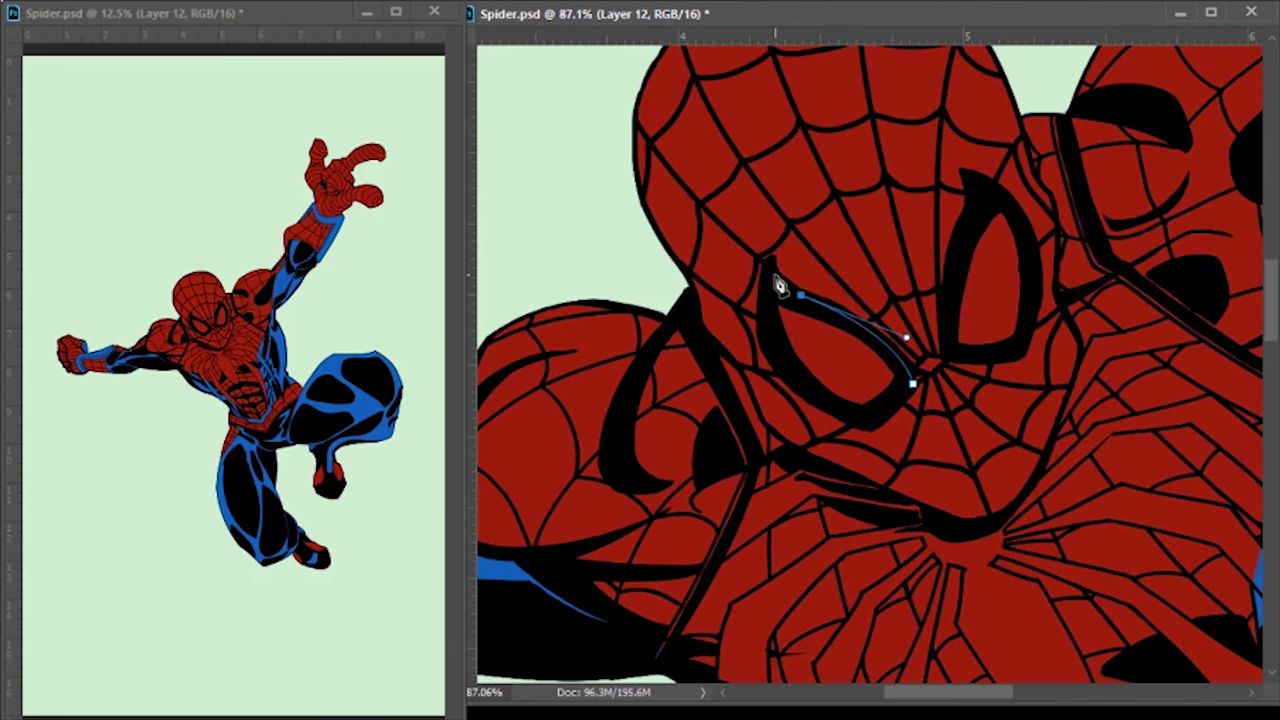
{"action": "left_click_drag", "start_coordinate": [872, 440], "coordinate": [872, 440]}
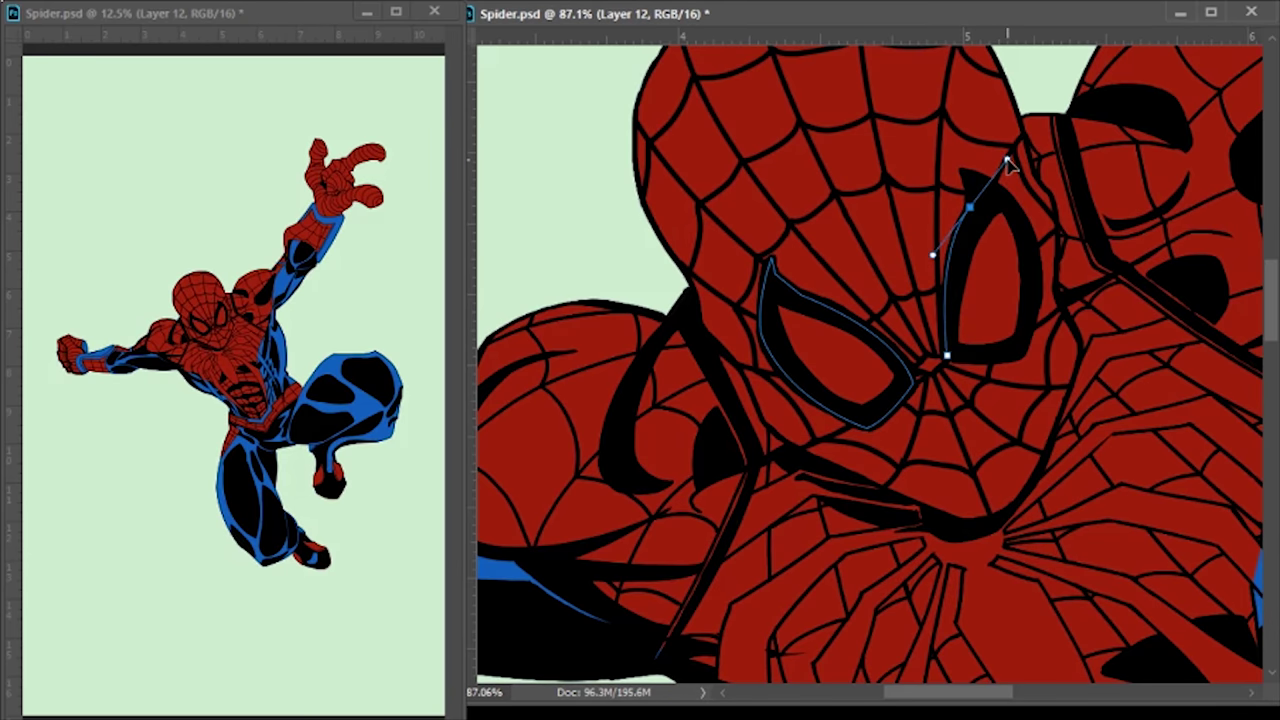
{"action": "key", "text": "ctrl+Return"}
{"action": "key", "text": "alt+bracketleft"}
{"action": "key", "text": "alt+bracketleft"}
Switch to Layer 1 and start the emblem outline with anchors across the chest
{"action": "key", "text": "alt+comma"}
{"action": "scroll", "coordinate": [991, 443], "scroll_direction": "down", "scroll_amount": 3}
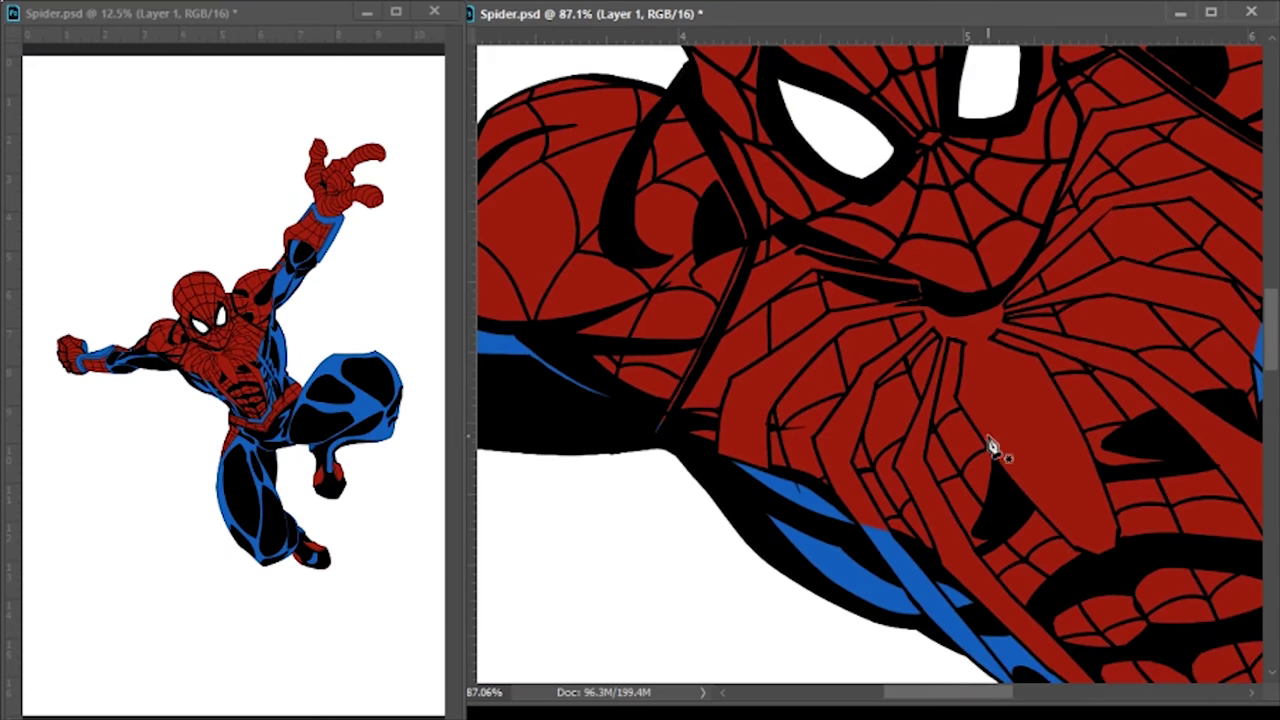
{"action": "scroll", "coordinate": [911, 220], "scroll_direction": "up", "scroll_amount": 3}
{"action": "scroll", "coordinate": [911, 220], "scroll_direction": "up", "scroll_amount": 1}
{"action": "left_click", "coordinate": [1049, 245]}
{"action": "left_click", "coordinate": [793, 185]}
{"action": "left_click", "coordinate": [665, 133]}
{"action": "left_click_drag", "start_coordinate": [620, 279], "coordinate": [580, 295]}
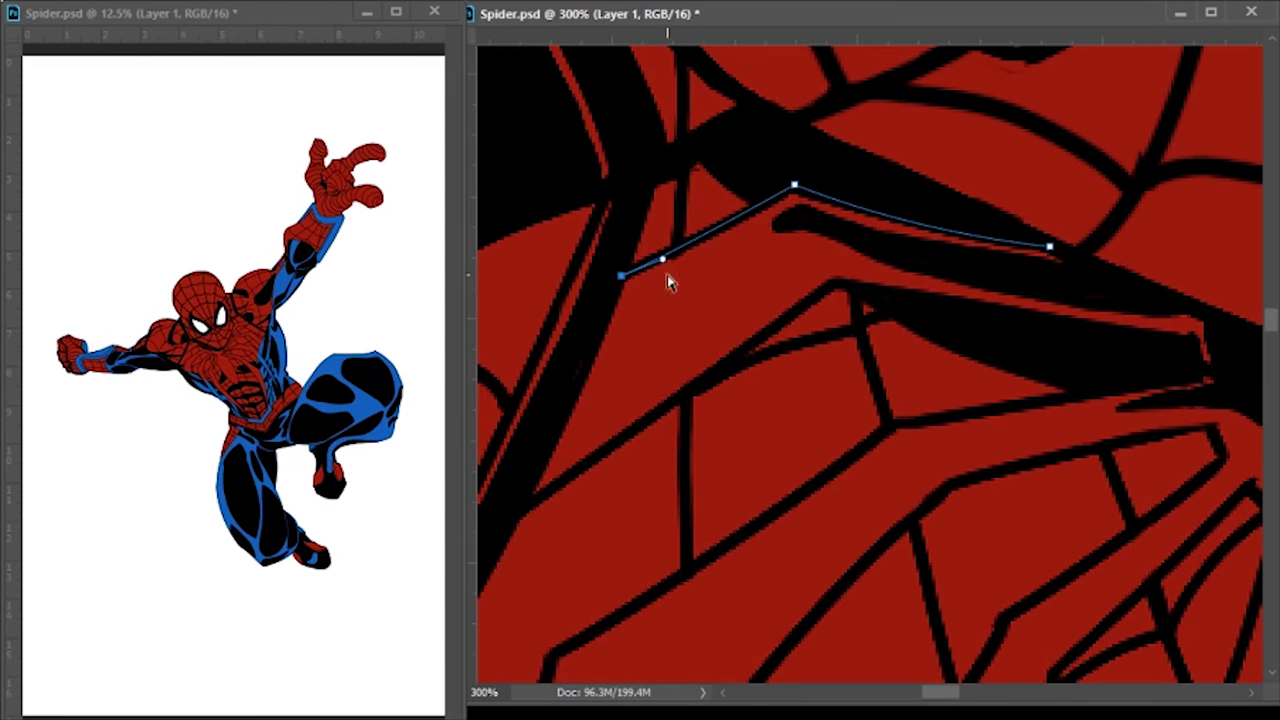
{"action": "left_click_drag", "start_coordinate": [520, 506], "coordinate": [537, 486]}
{"action": "left_click", "coordinate": [831, 286]}
{"action": "left_click_drag", "start_coordinate": [1166, 343], "coordinate": [1203, 357]}
Continue the emblem path with curved anchors along the suit lines
{"action": "scroll", "coordinate": [723, 423], "scroll_direction": "right", "scroll_amount": 2}
{"action": "left_click", "coordinate": [723, 423]}
{"action": "scroll", "coordinate": [868, 484], "scroll_direction": "left", "scroll_amount": 5}
{"action": "scroll", "coordinate": [868, 484], "scroll_direction": "down", "scroll_amount": 2}
{"action": "left_click_drag", "start_coordinate": [862, 470], "coordinate": [911, 447]}
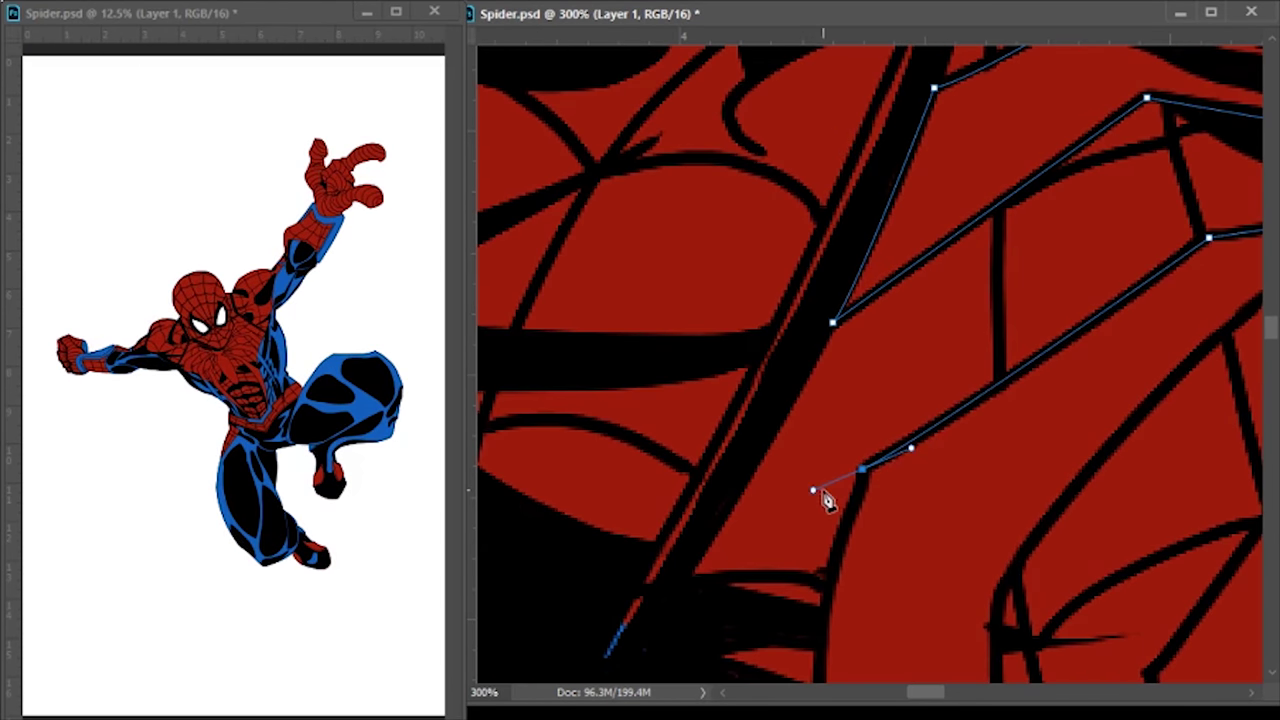
{"action": "scroll", "coordinate": [868, 484], "scroll_direction": "down", "scroll_amount": 3}
{"action": "left_click_drag", "start_coordinate": [816, 500], "coordinate": [820, 622]}
{"action": "scroll", "coordinate": [883, 460], "scroll_direction": "up", "scroll_amount": 3}
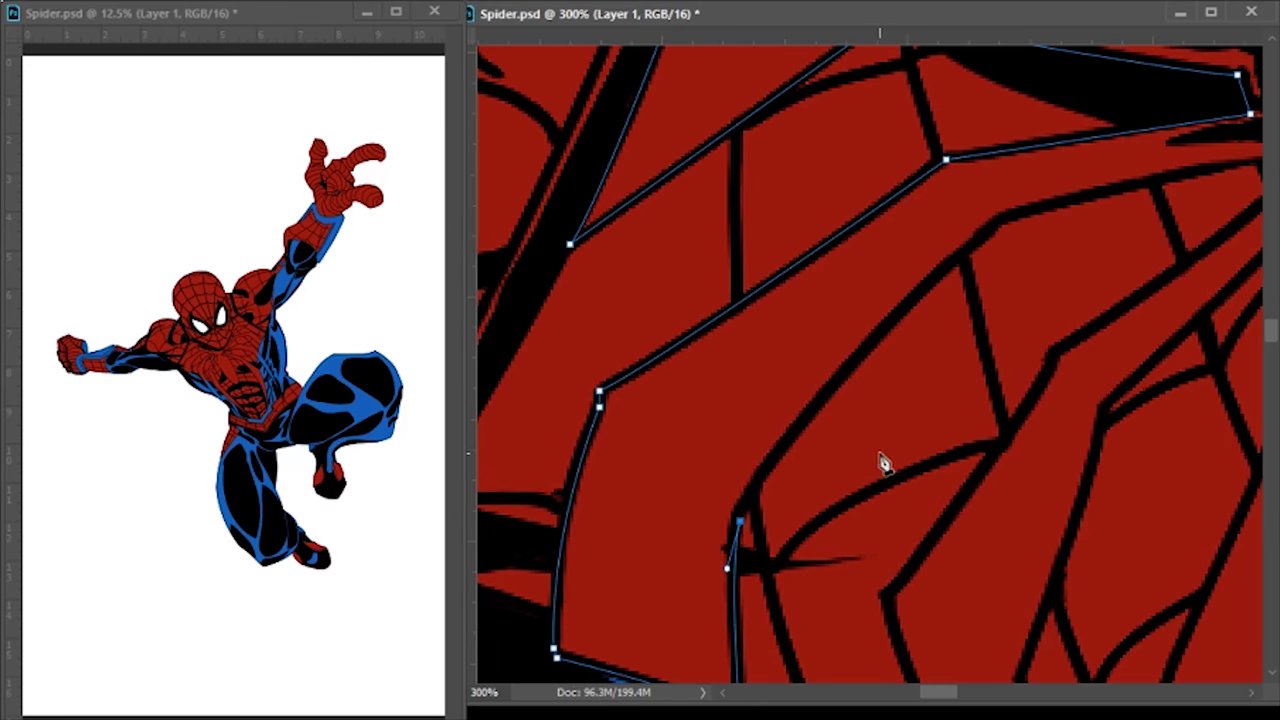
{"action": "left_click_drag", "start_coordinate": [980, 264], "coordinate": [817, 354]}
Trace the path down one of the emblem's legs
{"action": "scroll", "coordinate": [817, 354], "scroll_direction": "right", "scroll_amount": 3}
{"action": "left_click", "coordinate": [863, 323]}
{"action": "scroll", "coordinate": [757, 377], "scroll_direction": "down", "scroll_amount": 3}
{"action": "left_click", "coordinate": [734, 289]}
{"action": "scroll", "coordinate": [734, 289], "scroll_direction": "down", "scroll_amount": 3}
{"action": "left_click", "coordinate": [871, 491]}
{"action": "scroll", "coordinate": [871, 491], "scroll_direction": "down", "scroll_amount": 3}
{"action": "left_click", "coordinate": [988, 413]}
{"action": "scroll", "coordinate": [991, 422], "scroll_direction": "down", "scroll_amount": 3}
{"action": "left_click", "coordinate": [1043, 505]}
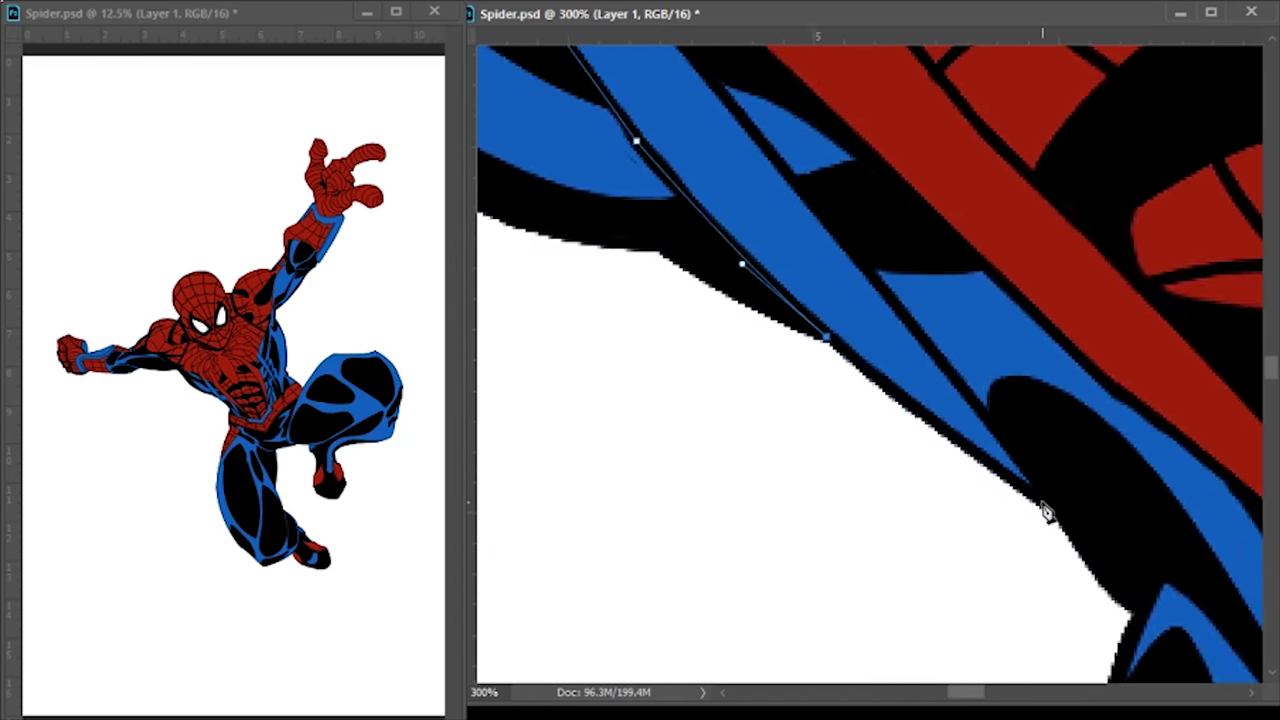
Extend the emblem path through the red suit area
{"action": "scroll", "coordinate": [900, 300], "scroll_direction": "up", "scroll_amount": 3}
{"action": "left_click", "coordinate": [714, 169]}
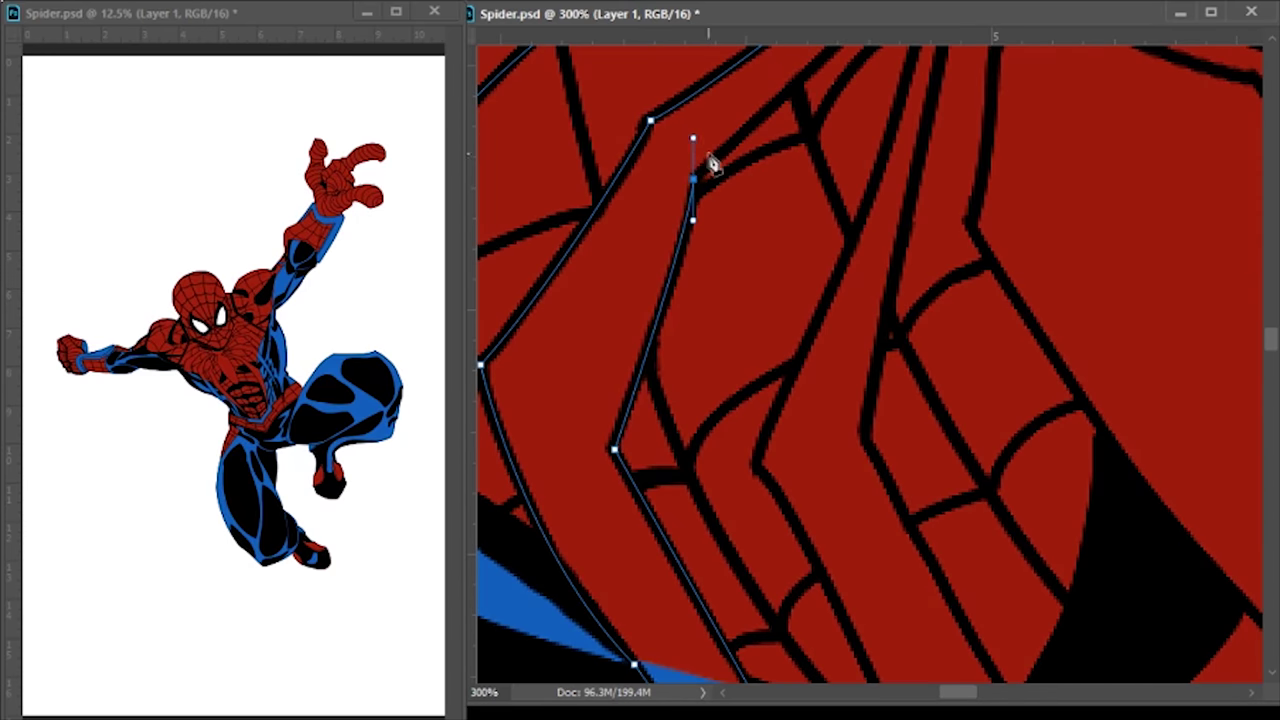
{"action": "scroll", "coordinate": [714, 169], "scroll_direction": "up", "scroll_amount": 3}
{"action": "scroll", "coordinate": [715, 298], "scroll_direction": "down", "scroll_amount": 1}
{"action": "scroll", "coordinate": [645, 447], "scroll_direction": "down", "scroll_amount": 3}
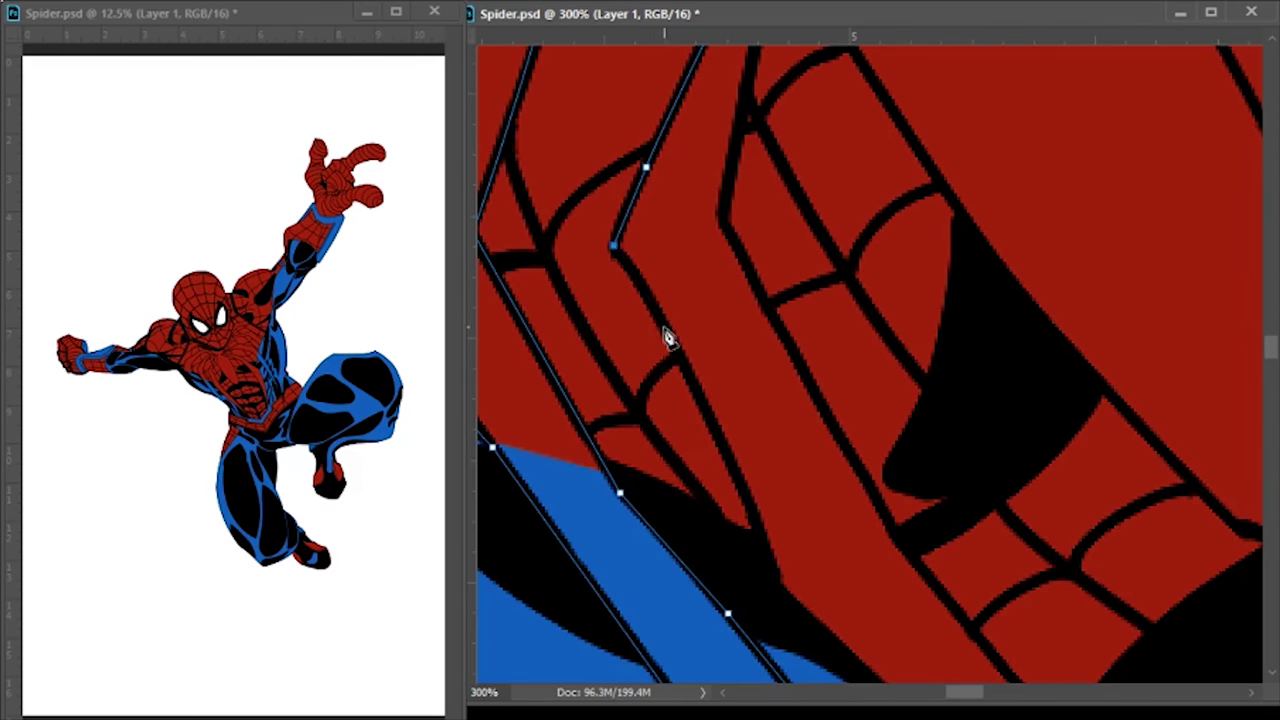
{"action": "left_click", "coordinate": [645, 300]}
{"action": "scroll", "coordinate": [729, 449], "scroll_direction": "down", "scroll_amount": 6}
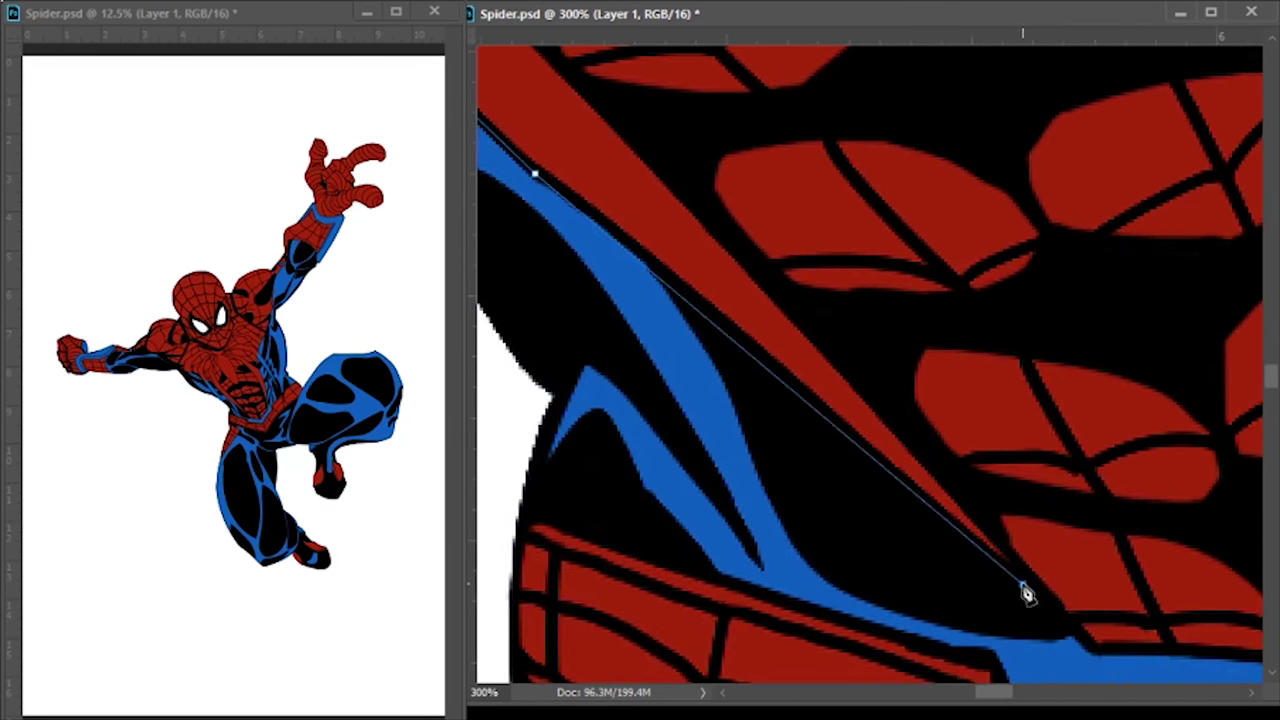
{"action": "left_click", "coordinate": [1027, 594]}
{"action": "scroll", "coordinate": [686, 183], "scroll_direction": "up", "scroll_amount": 3}
{"action": "scroll", "coordinate": [700, 214], "scroll_direction": "up", "scroll_amount": 3}
{"action": "scroll", "coordinate": [820, 274], "scroll_direction": "up", "scroll_amount": 2}
Place anchors around the torso shape and along the chest outline
{"action": "left_click", "coordinate": [993, 594]}
{"action": "scroll", "coordinate": [1014, 571], "scroll_direction": "down", "scroll_amount": 1}
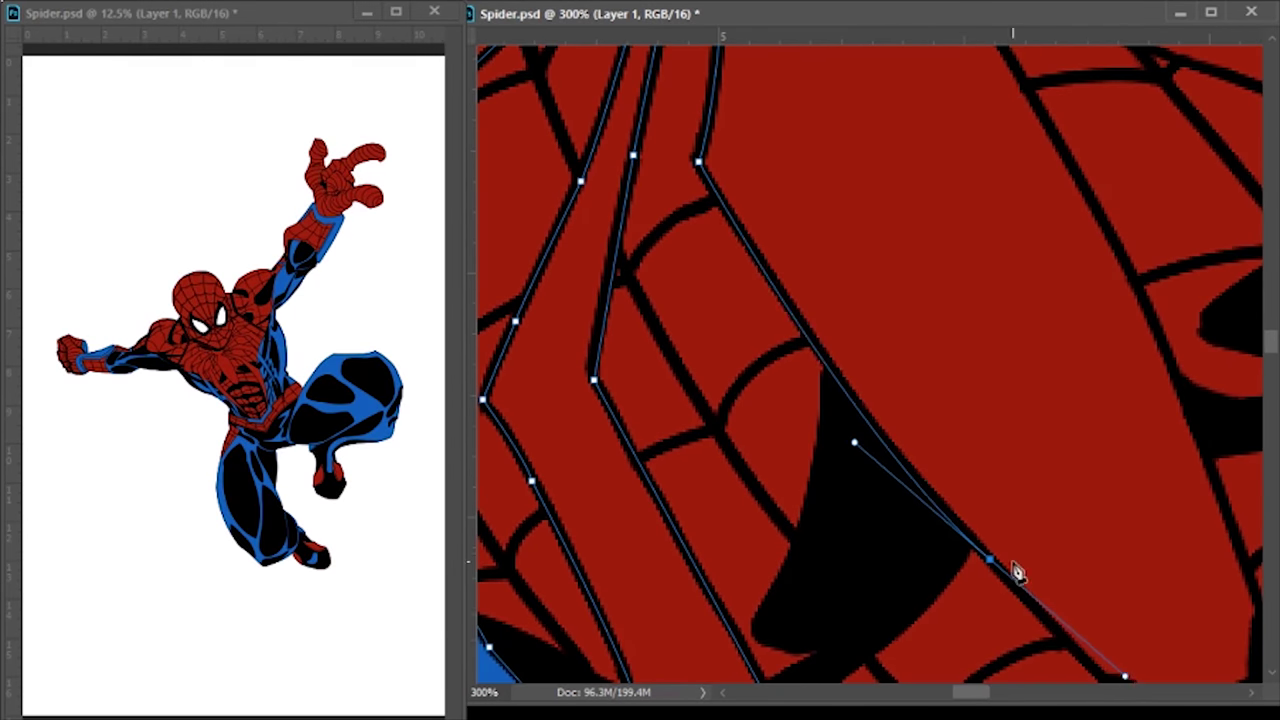
{"action": "scroll", "coordinate": [1014, 571], "scroll_direction": "down", "scroll_amount": 3}
{"action": "left_click", "coordinate": [963, 514]}
{"action": "left_click", "coordinate": [1043, 543]}
{"action": "left_click", "coordinate": [1114, 449]}
{"action": "scroll", "coordinate": [1166, 500], "scroll_direction": "up", "scroll_amount": 4}
{"action": "left_click", "coordinate": [911, 384]}
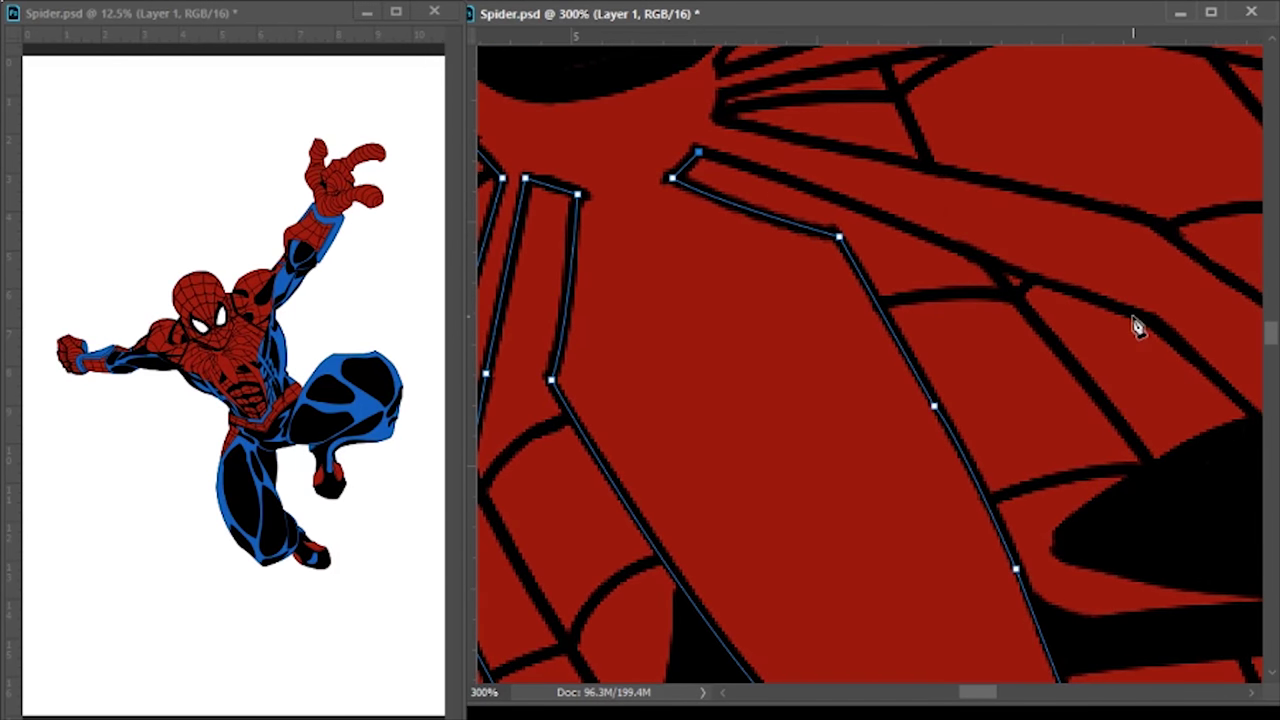
{"action": "scroll", "coordinate": [894, 414], "scroll_direction": "down", "scroll_amount": 5}
{"action": "scroll", "coordinate": [1100, 409], "scroll_direction": "down", "scroll_amount": 3}
{"action": "scroll", "coordinate": [1094, 320], "scroll_direction": "down", "scroll_amount": 2}
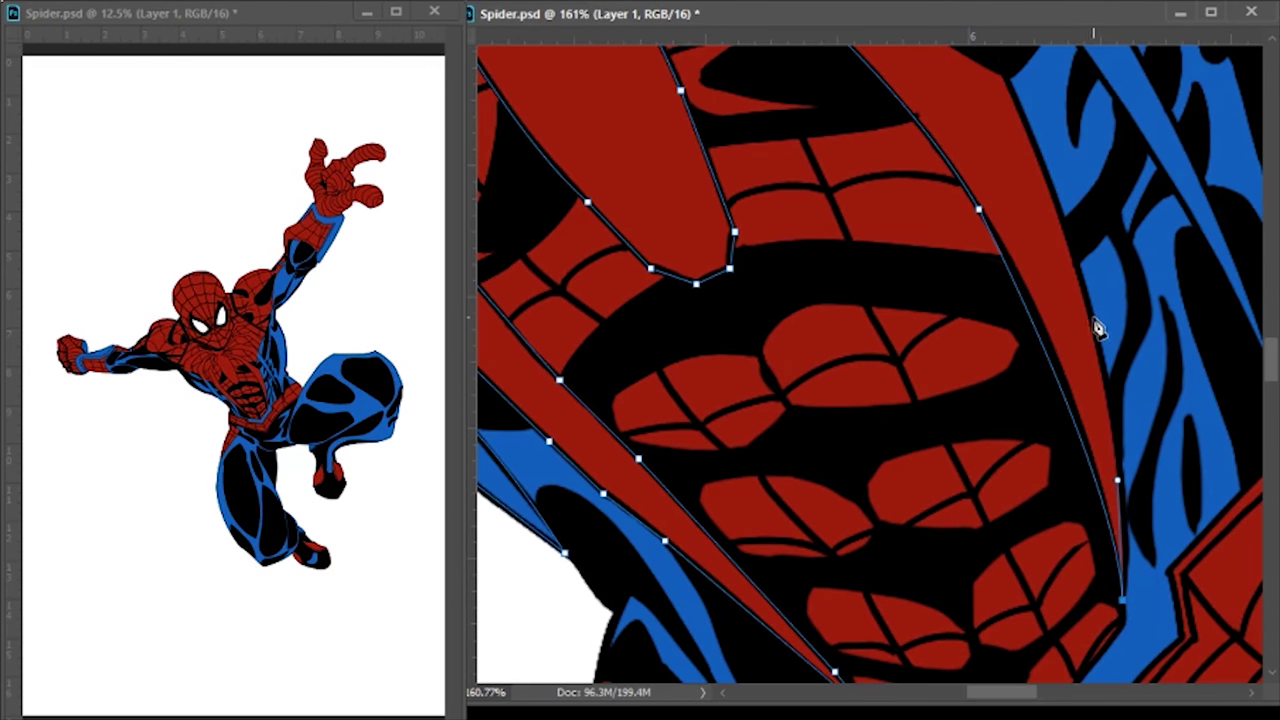
{"action": "scroll", "coordinate": [1000, 260], "scroll_direction": "up", "scroll_amount": 5}
{"action": "left_click", "coordinate": [870, 218]}
Finish the emblem path with a curved anchor near the blue shoulder
{"action": "scroll", "coordinate": [733, 190], "scroll_direction": "up", "scroll_amount": 3}
{"action": "scroll", "coordinate": [1123, 166], "scroll_direction": "left", "scroll_amount": 3}
{"action": "scroll", "coordinate": [974, 220], "scroll_direction": "right", "scroll_amount": 4}
{"action": "scroll", "coordinate": [922, 480], "scroll_direction": "down", "scroll_amount": 2}
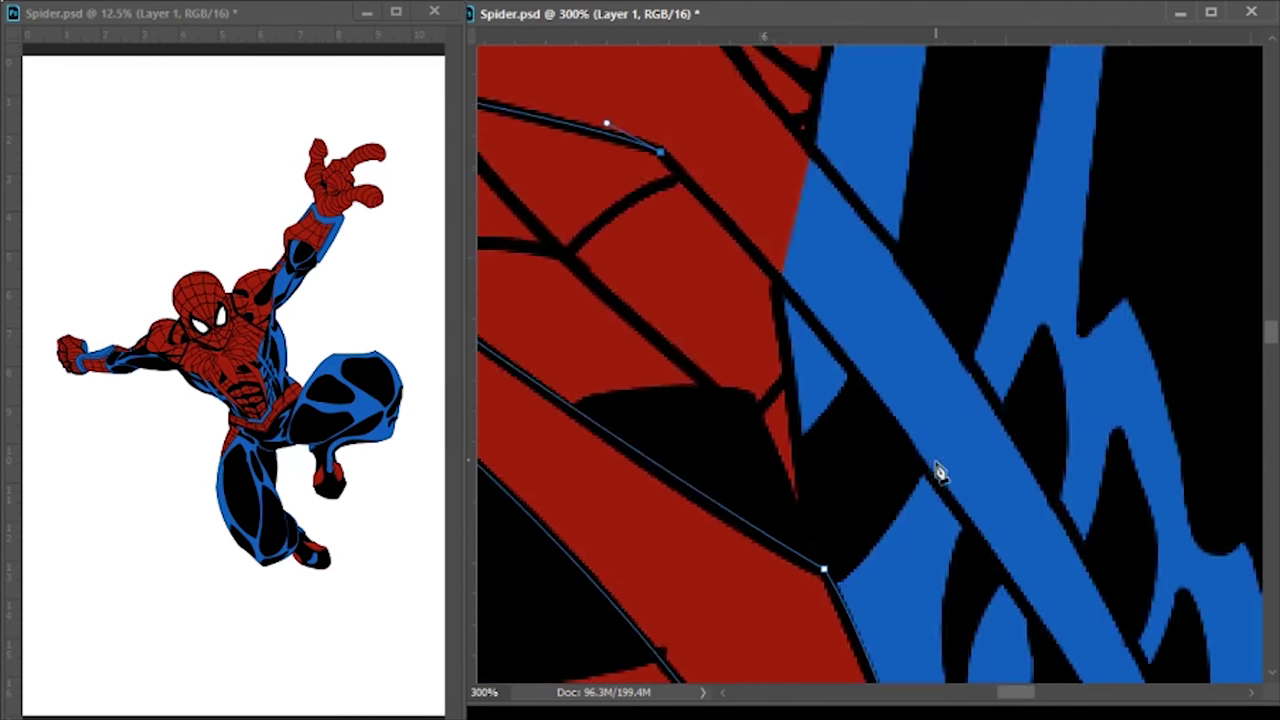
{"action": "scroll", "coordinate": [922, 480], "scroll_direction": "right", "scroll_amount": 3}
{"action": "scroll", "coordinate": [951, 508], "scroll_direction": "down", "scroll_amount": 3}
{"action": "left_click_drag", "start_coordinate": [958, 515], "coordinate": [844, 140]}
{"action": "scroll", "coordinate": [997, 403], "scroll_direction": "left", "scroll_amount": 4}
{"action": "scroll", "coordinate": [994, 371], "scroll_direction": "up", "scroll_amount": 3}
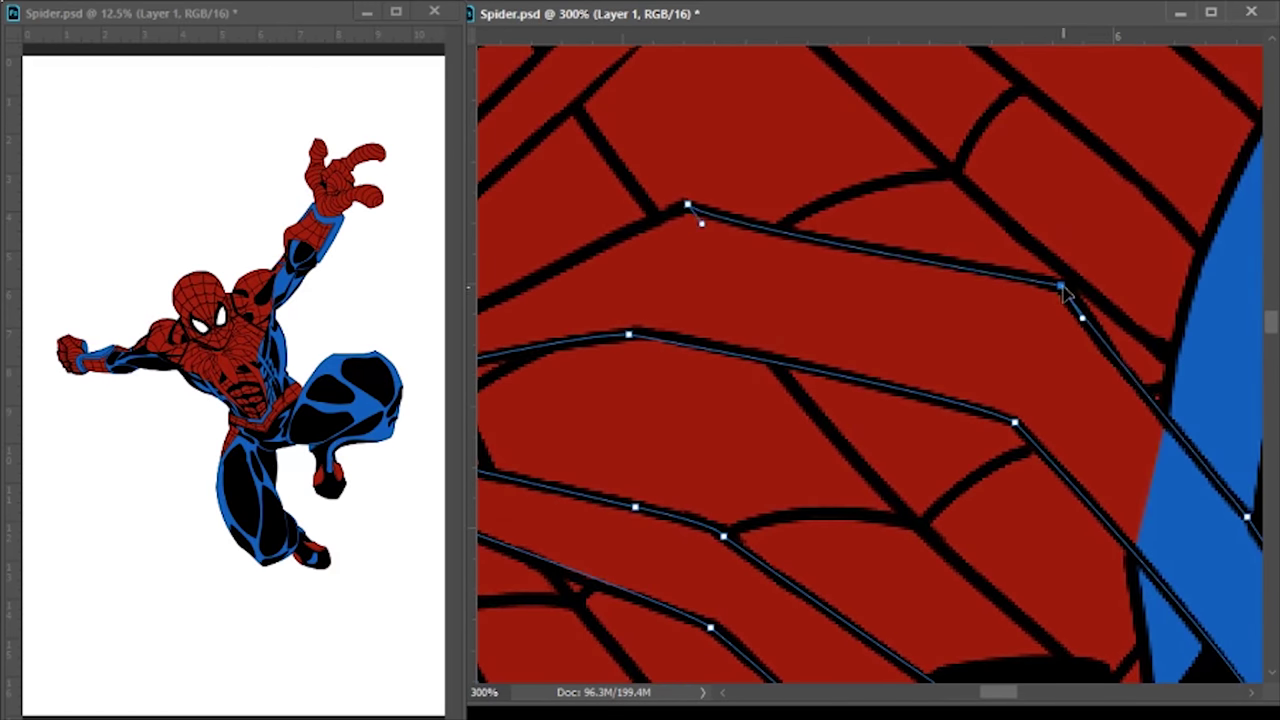
{"action": "scroll", "coordinate": [936, 308], "scroll_direction": "right", "scroll_amount": 4}
{"action": "scroll", "coordinate": [800, 471], "scroll_direction": "down", "scroll_amount": 4}
{"action": "scroll", "coordinate": [983, 143], "scroll_direction": "right", "scroll_amount": 2}
{"action": "scroll", "coordinate": [1177, 214], "scroll_direction": "up", "scroll_amount": 2}
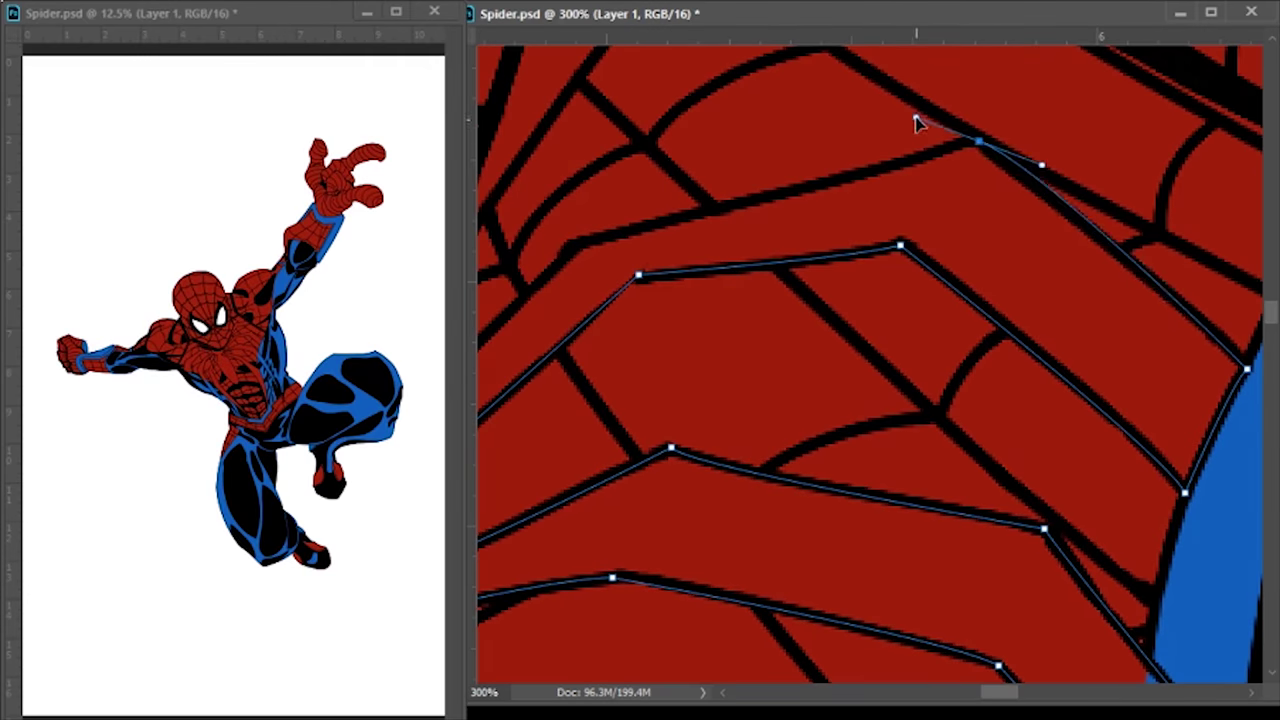
{"action": "scroll", "coordinate": [751, 329], "scroll_direction": "left", "scroll_amount": 3}
{"action": "scroll", "coordinate": [930, 413], "scroll_direction": "left", "scroll_amount": 3}
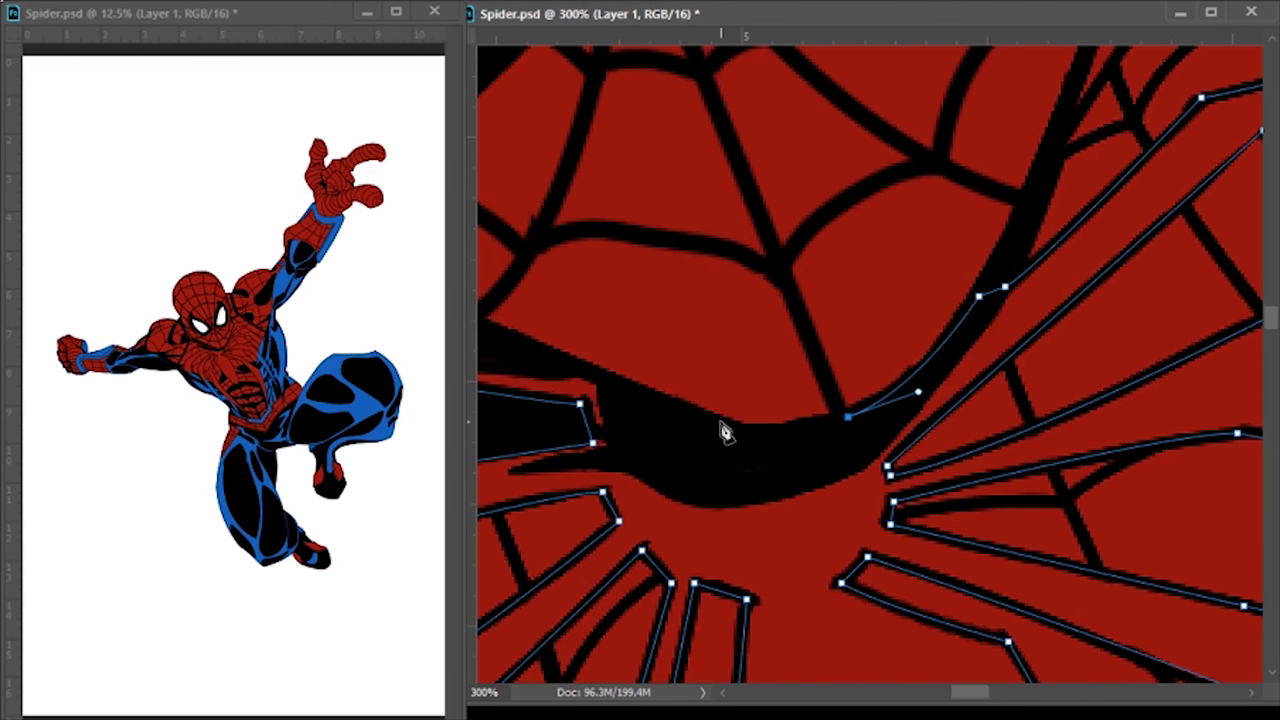
Place a final anchor on the emblem outline and paint one grey highlight line blue
{"action": "scroll", "coordinate": [697, 397], "scroll_direction": "left", "scroll_amount": 3}
{"action": "scroll", "coordinate": [740, 400], "scroll_direction": "up", "scroll_amount": 1}
{"action": "left_click", "coordinate": [782, 395]}
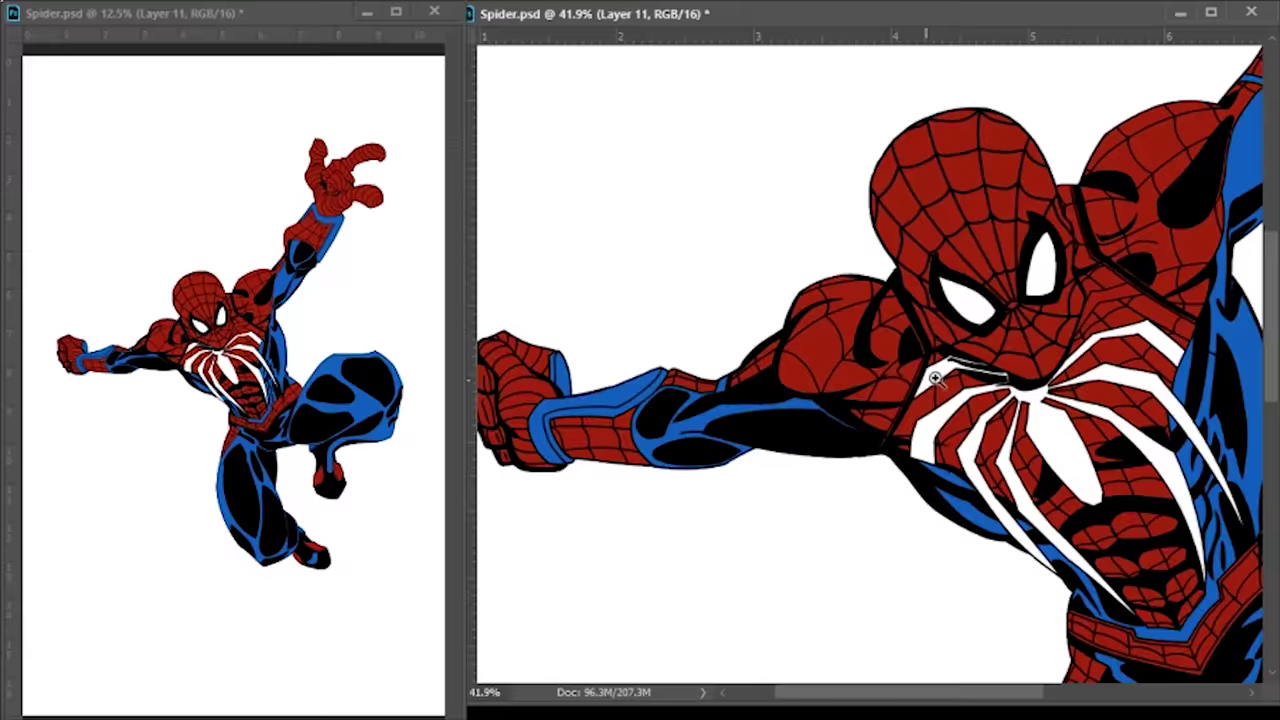
{"action": "scroll", "coordinate": [935, 378], "scroll_direction": "up", "scroll_amount": 10}
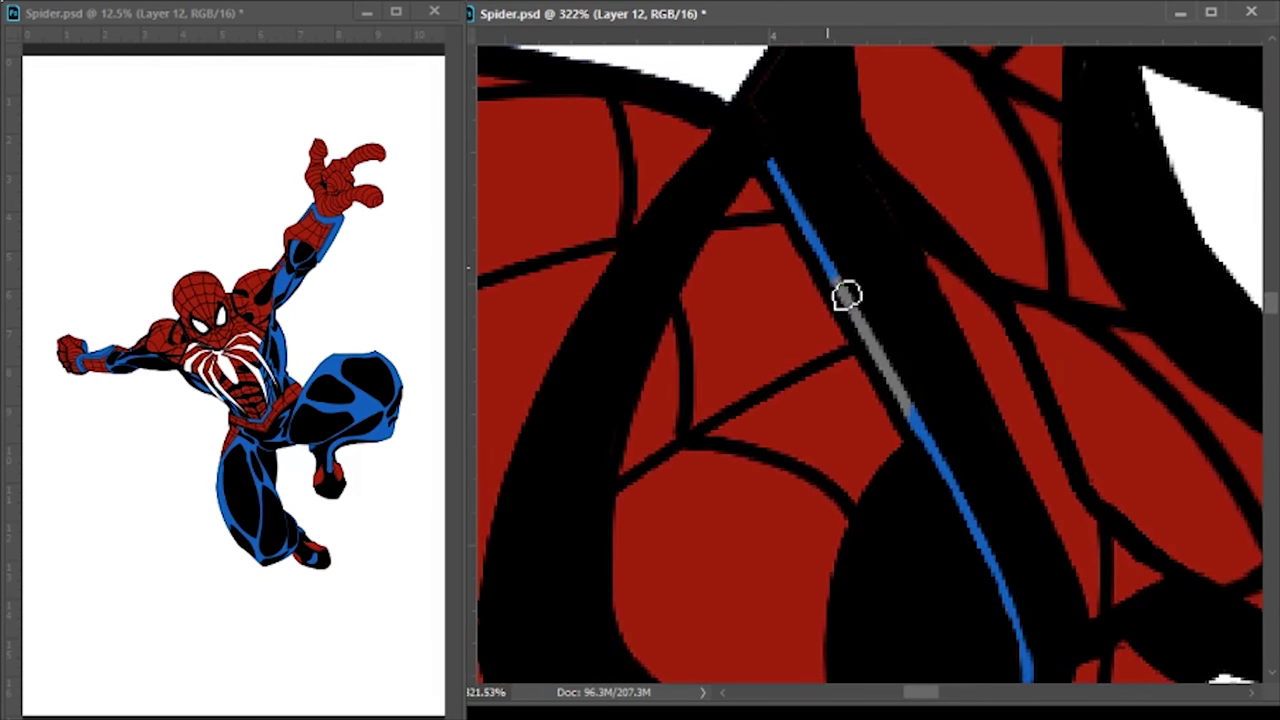
{"action": "left_click_drag", "start_coordinate": [846, 294], "coordinate": [911, 366]}
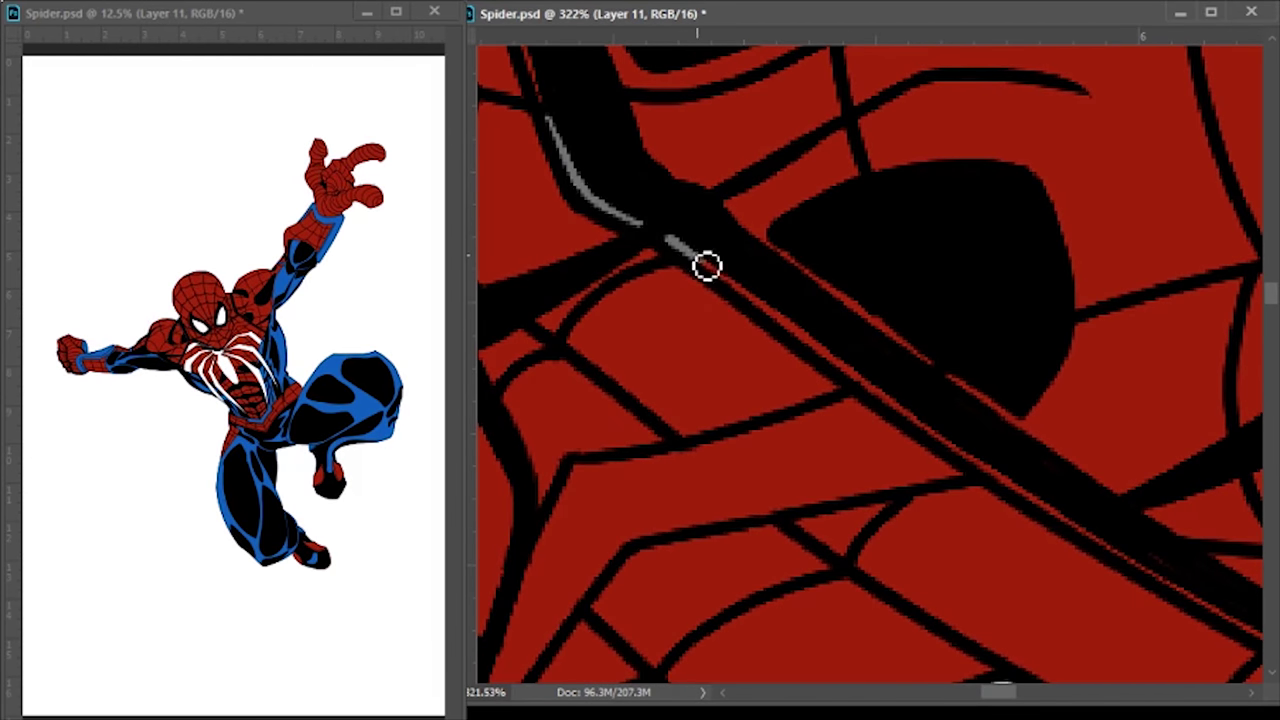
Paint three more grey highlight lines blue along the black strokes
{"action": "left_click_drag", "start_coordinate": [706, 265], "coordinate": [1074, 471]}
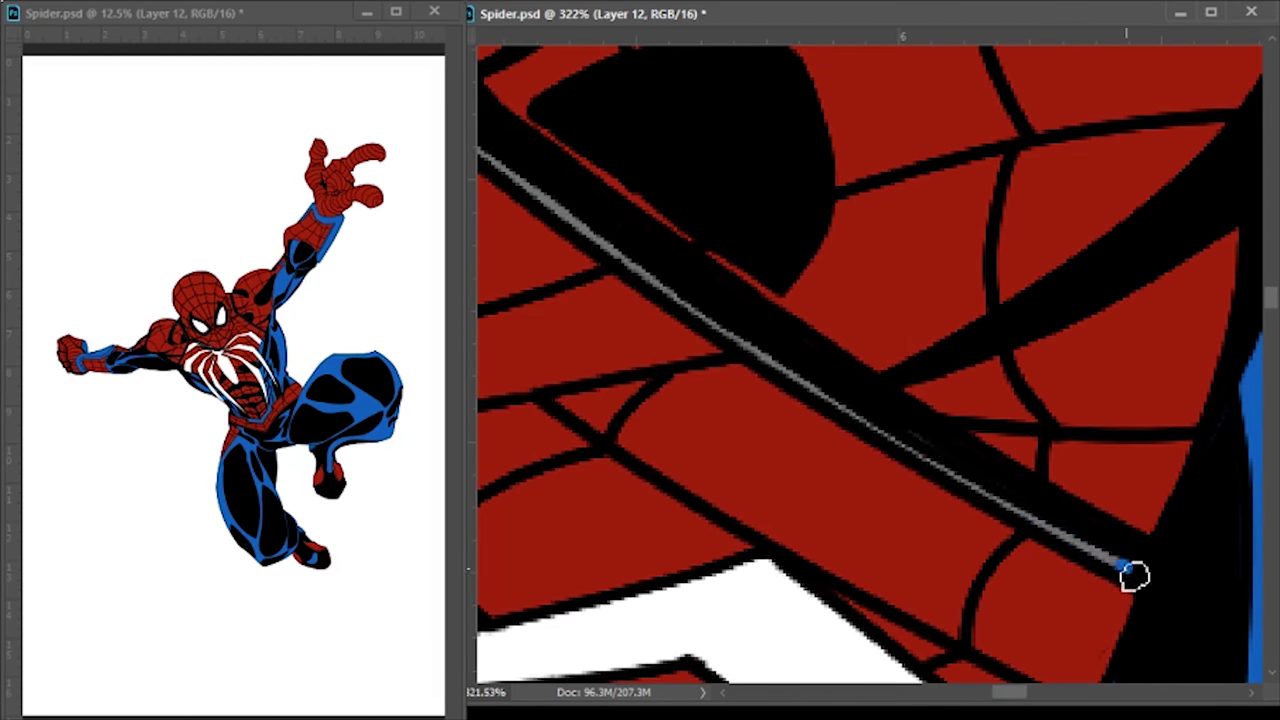
{"action": "left_click_drag", "start_coordinate": [1134, 574], "coordinate": [614, 254]}
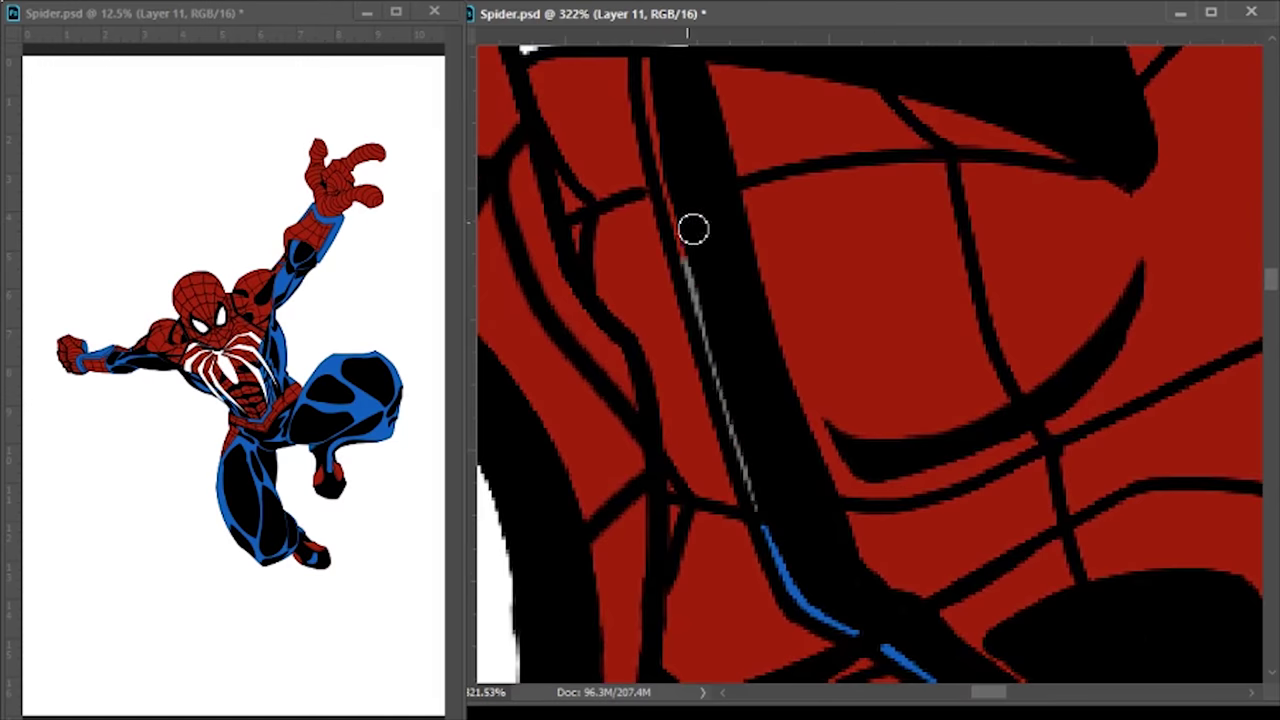
{"action": "left_click_drag", "start_coordinate": [690, 256], "coordinate": [742, 383]}
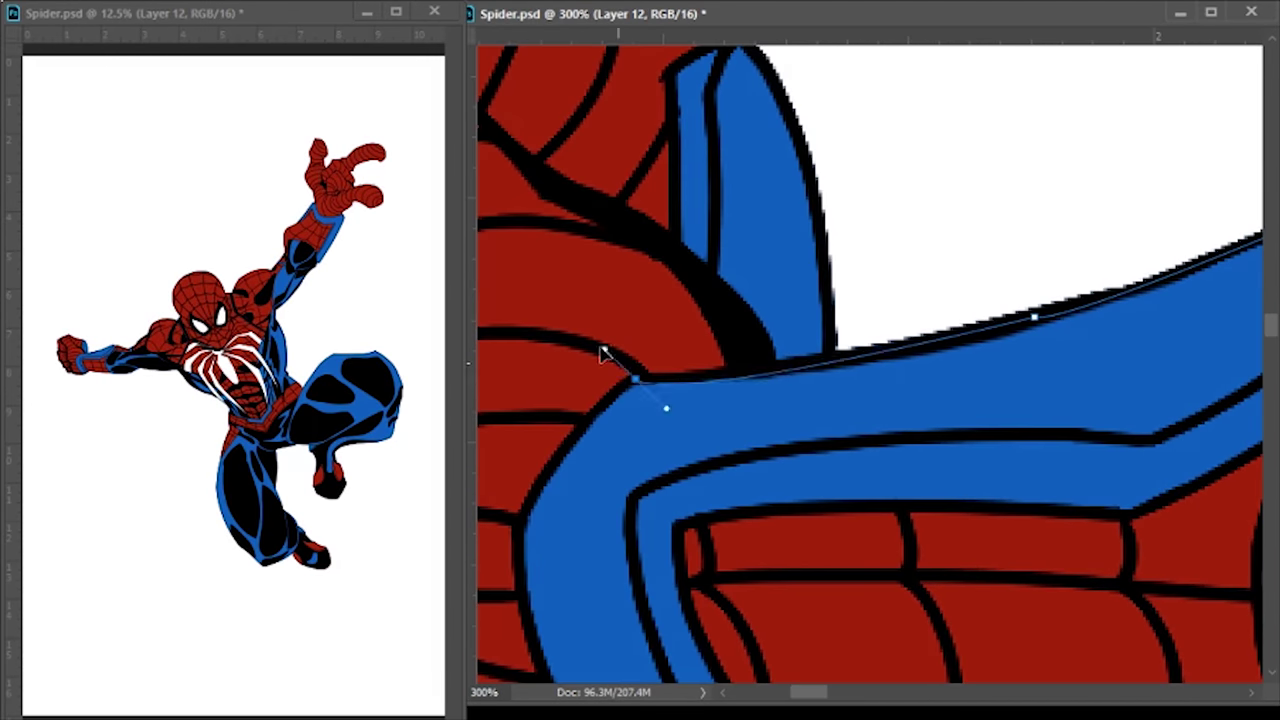
Trace the arm band and fill it and the next band white
{"action": "left_click_drag", "start_coordinate": [684, 476], "coordinate": [930, 636]}
{"action": "scroll", "coordinate": [700, 535], "scroll_direction": "down", "scroll_amount": 5}
{"action": "scroll", "coordinate": [771, 109], "scroll_direction": "up", "scroll_amount": 2}
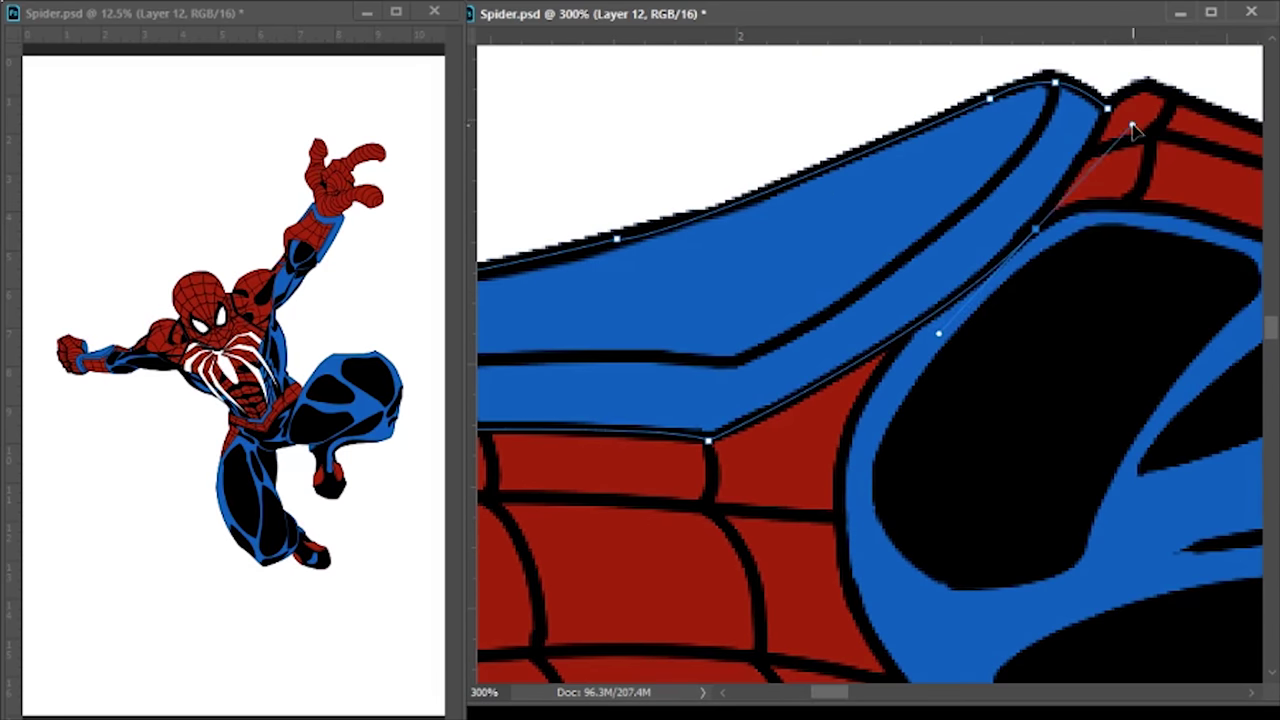
{"action": "key", "text": "ctrl+Return"}
{"action": "key", "text": "Delete"}
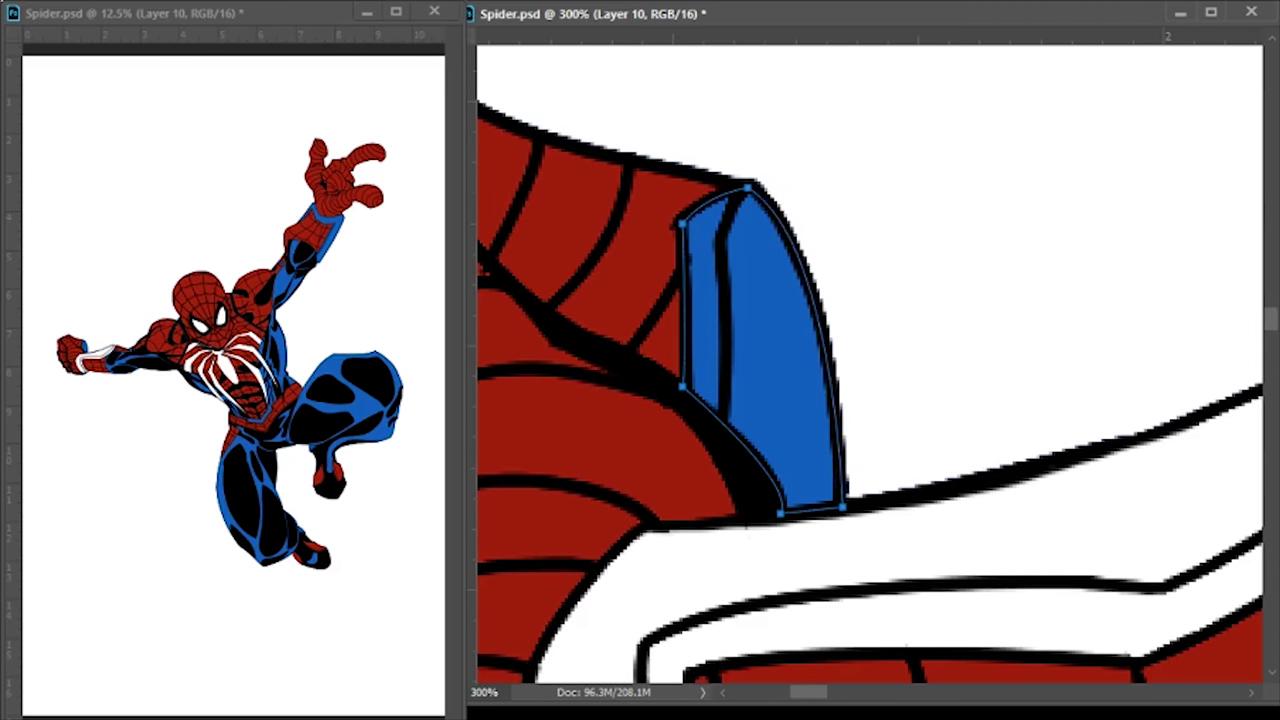
{"action": "key", "text": "ctrl+Return"}
{"action": "key", "text": "Delete"}
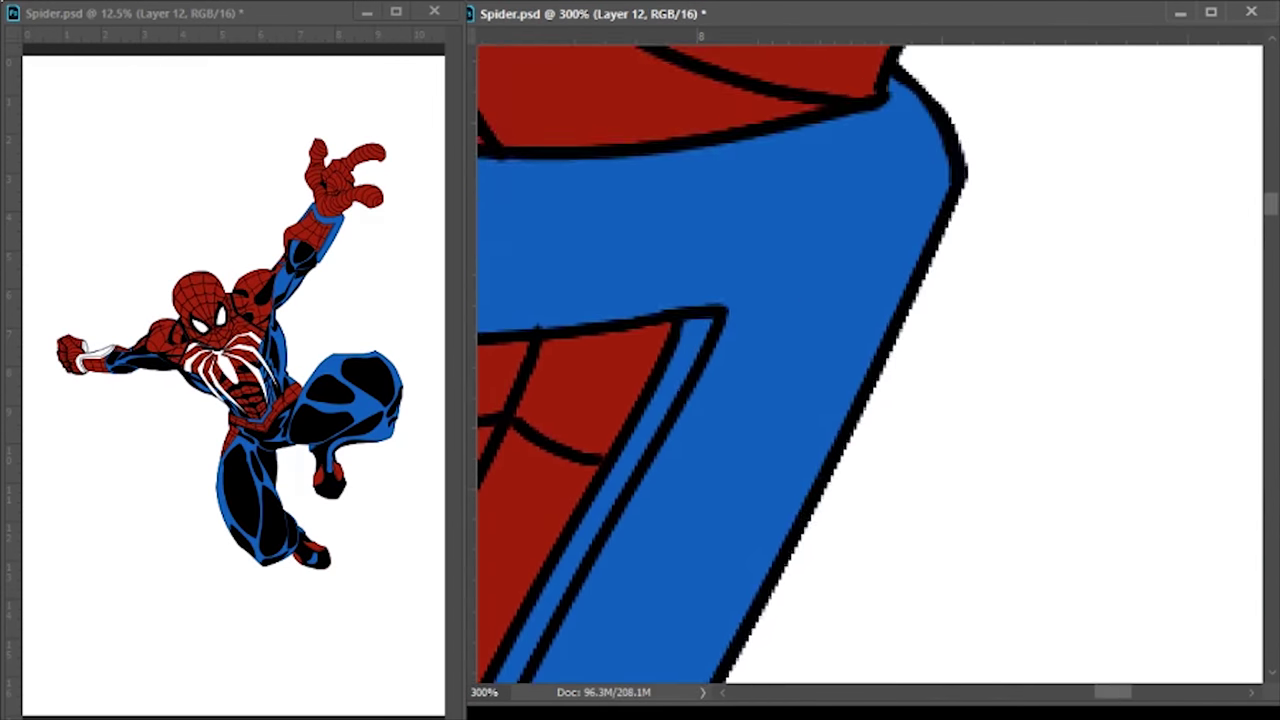
Outline the right edge of the next blue band with anchors
{"action": "scroll", "coordinate": [883, 302], "scroll_direction": "down", "scroll_amount": 3}
{"action": "left_click", "coordinate": [1110, 317]}
{"action": "scroll", "coordinate": [1110, 317], "scroll_direction": "right", "scroll_amount": 2}
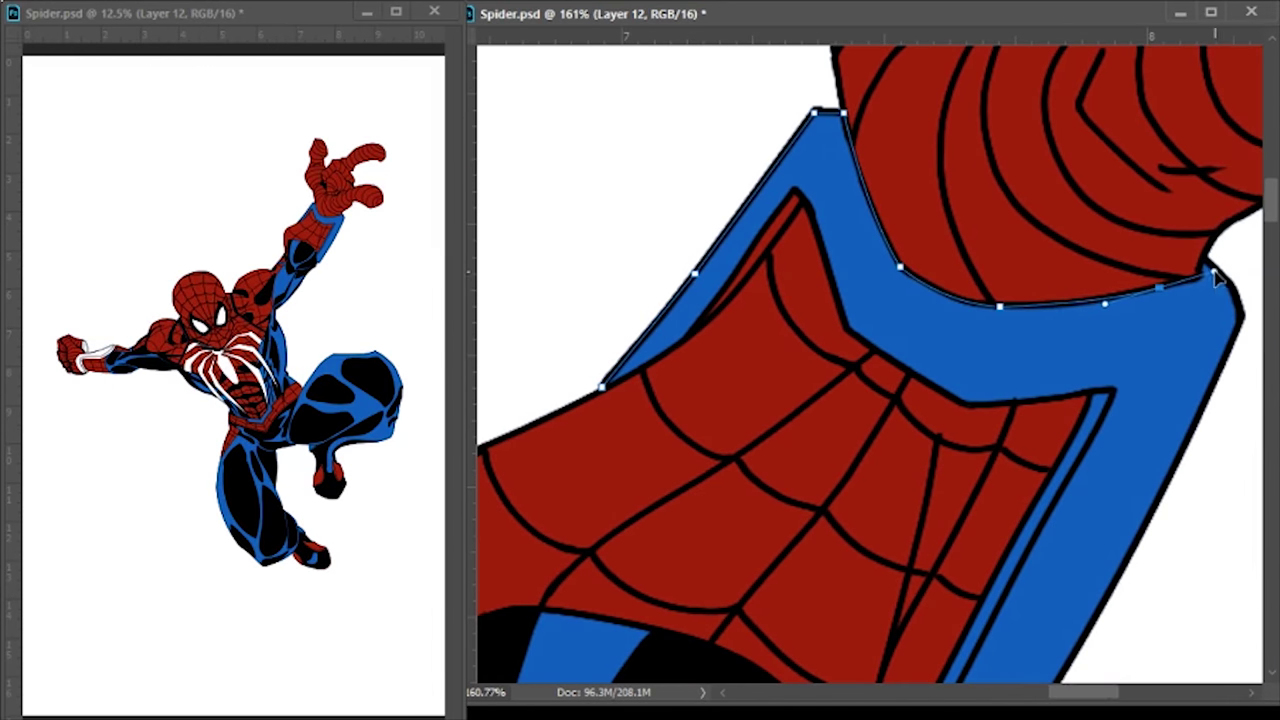
{"action": "left_click", "coordinate": [1071, 343]}
{"action": "left_click", "coordinate": [1108, 405]}
{"action": "scroll", "coordinate": [1108, 405], "scroll_direction": "down", "scroll_amount": 3}
{"action": "left_click_drag", "start_coordinate": [975, 382], "coordinate": [1020, 330]}
{"action": "scroll", "coordinate": [1020, 330], "scroll_direction": "down", "scroll_amount": 3}
{"action": "scroll", "coordinate": [1020, 330], "scroll_direction": "left", "scroll_amount": 2}
{"action": "left_click", "coordinate": [937, 410]}
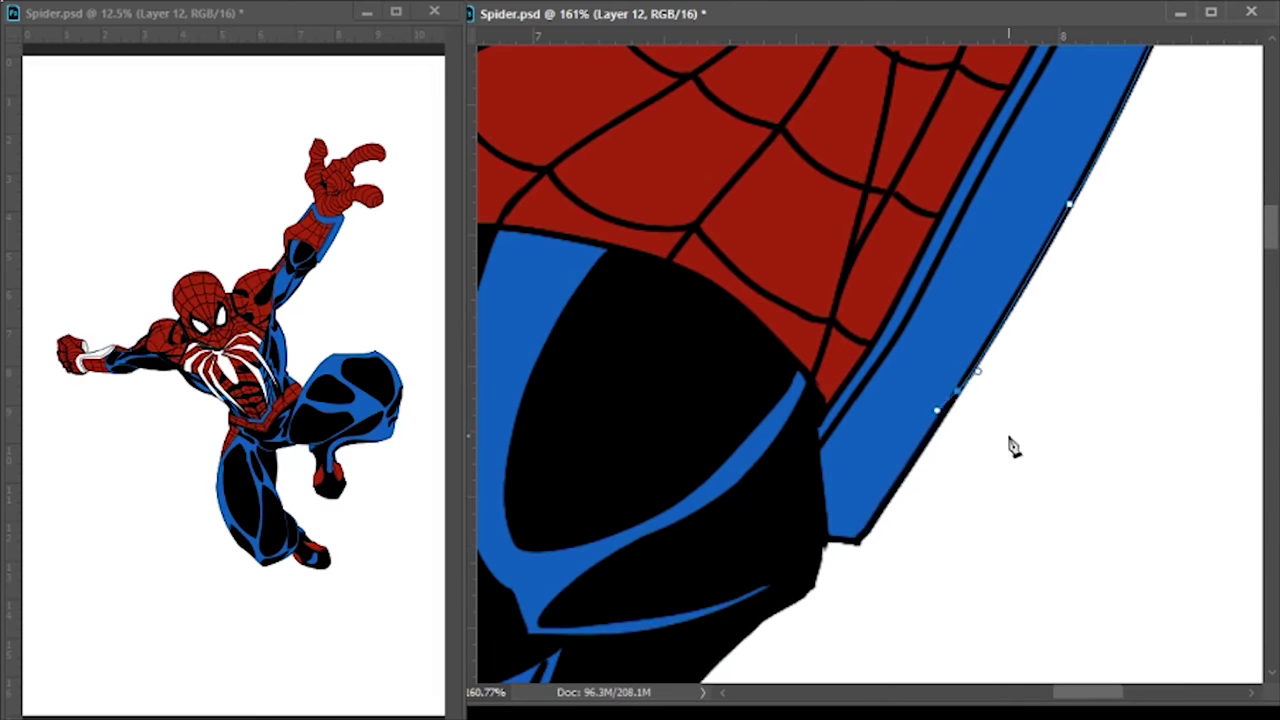
{"action": "scroll", "coordinate": [987, 103], "scroll_direction": "up", "scroll_amount": 4}
{"action": "scroll", "coordinate": [960, 200], "scroll_direction": "right", "scroll_amount": 2}
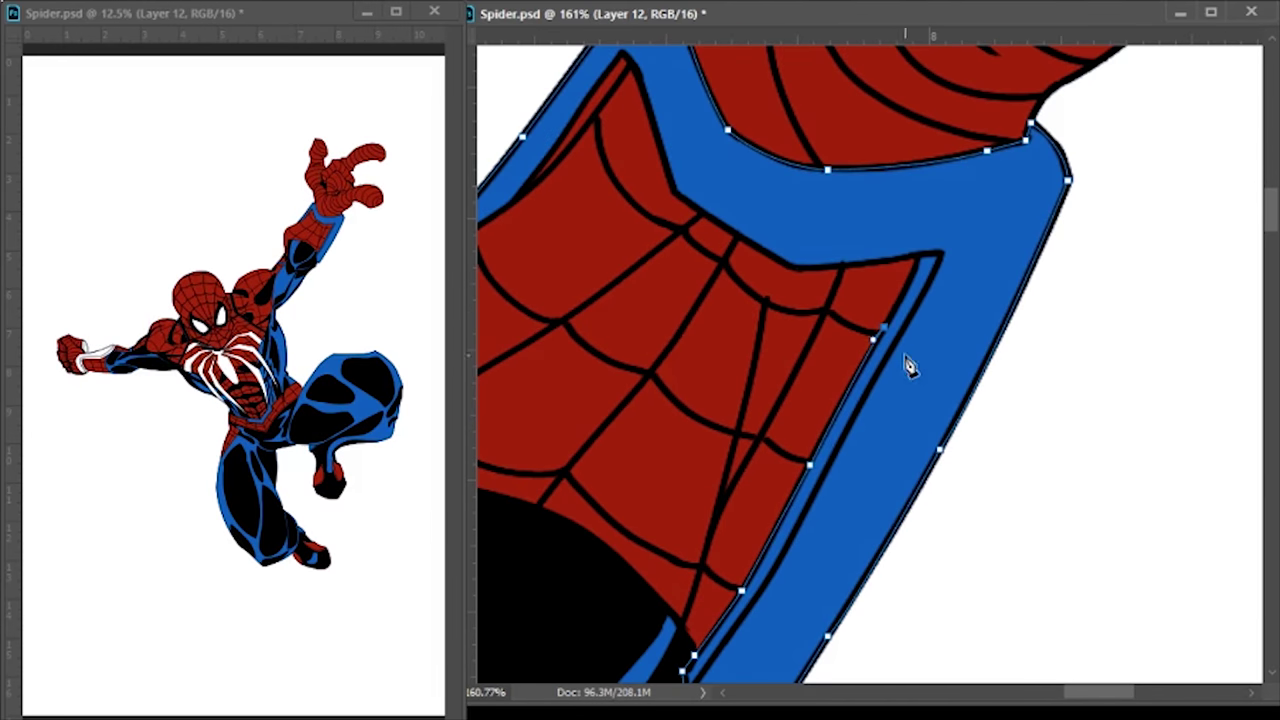
{"action": "scroll", "coordinate": [720, 237], "scroll_direction": "up", "scroll_amount": 2}
{"action": "scroll", "coordinate": [766, 160], "scroll_direction": "up", "scroll_amount": 4}
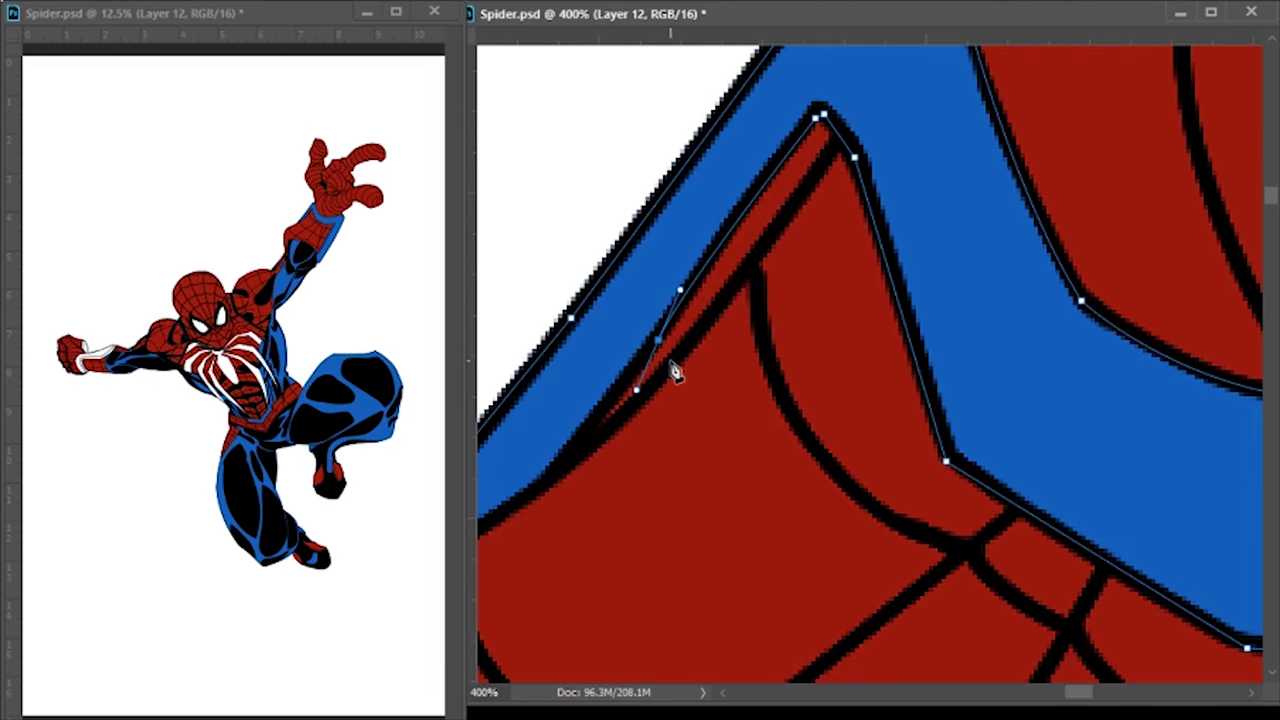
Close the band outline along the red edge, fill it white, deselect, and save
{"action": "left_click", "coordinate": [658, 340]}
{"action": "left_click", "coordinate": [548, 483]}
{"action": "left_click", "coordinate": [562, 506]}
{"action": "key", "text": "ctrl+Return"}
{"action": "key", "text": "Delete"}
{"action": "key", "text": "ctrl+d"}
{"action": "scroll", "coordinate": [1086, 386], "scroll_direction": "down", "scroll_amount": 5}
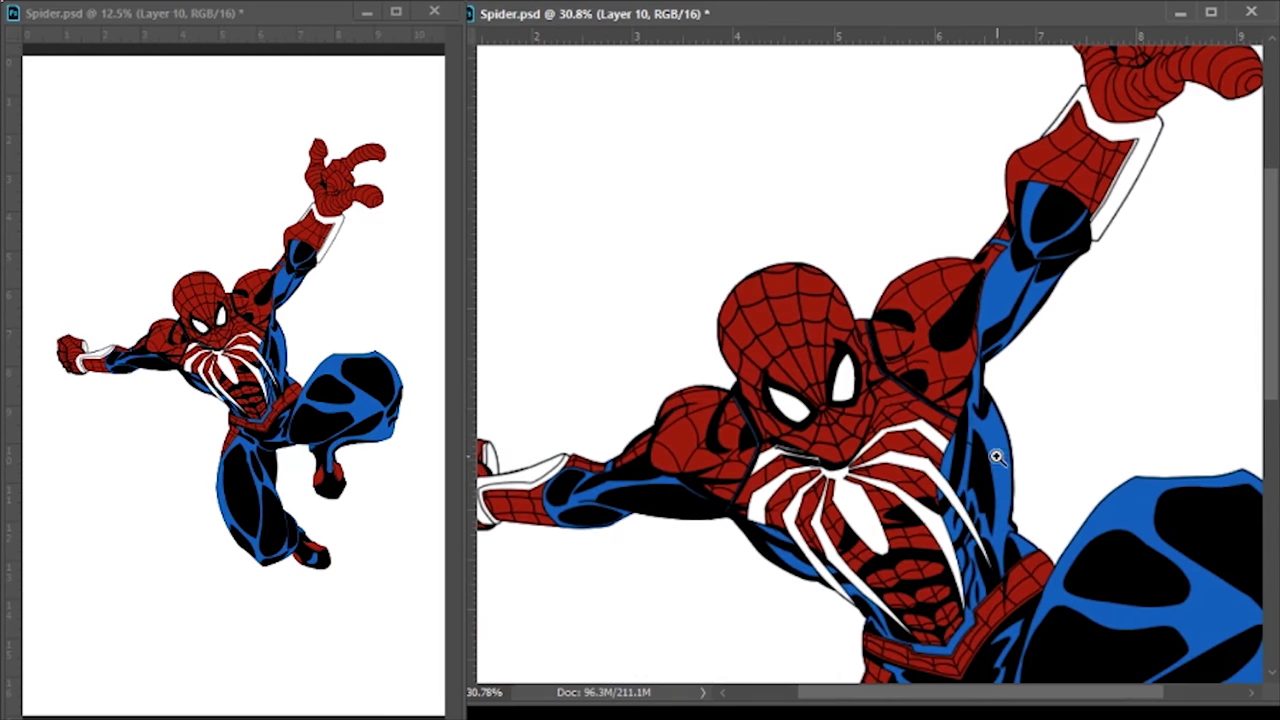
{"action": "key", "text": "ctrl+s"}
{"action": "scroll", "coordinate": [904, 397], "scroll_direction": "up", "scroll_amount": 3}
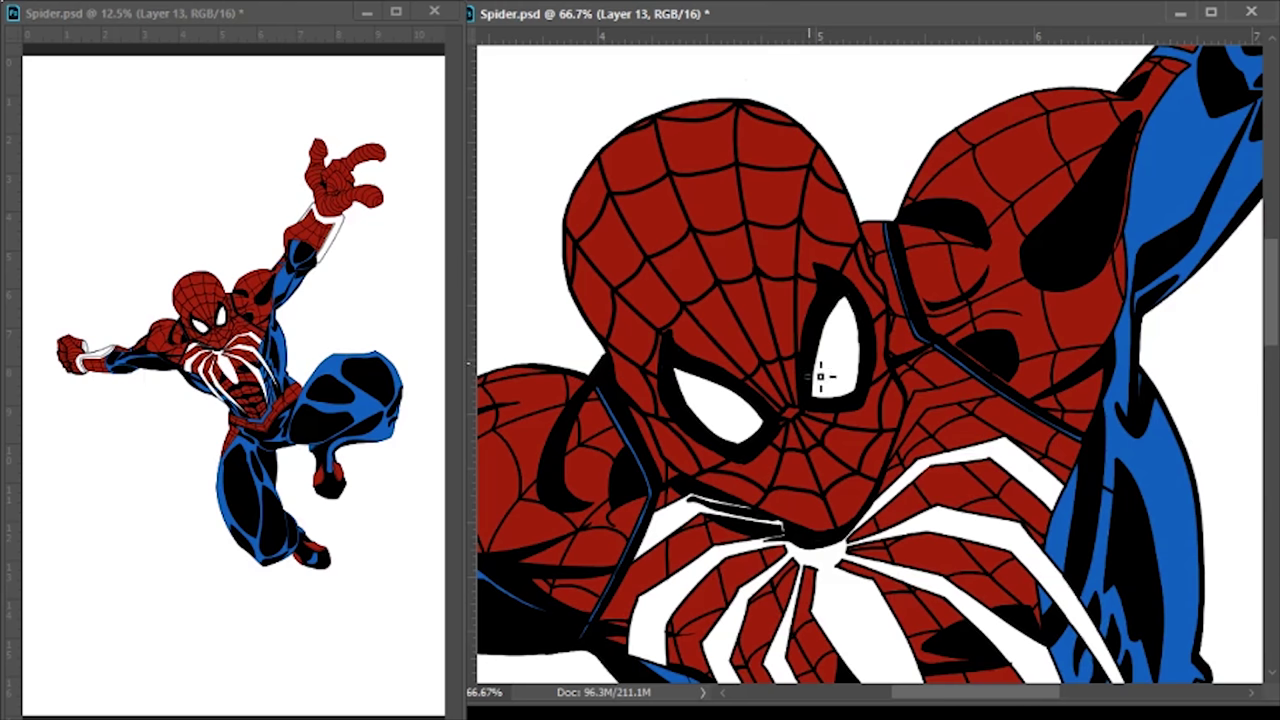
Hide the colour fills and paint grey shadow around the mask's eye on Layer 13
{"action": "left_click_drag", "start_coordinate": [835, 420], "coordinate": [880, 380]}
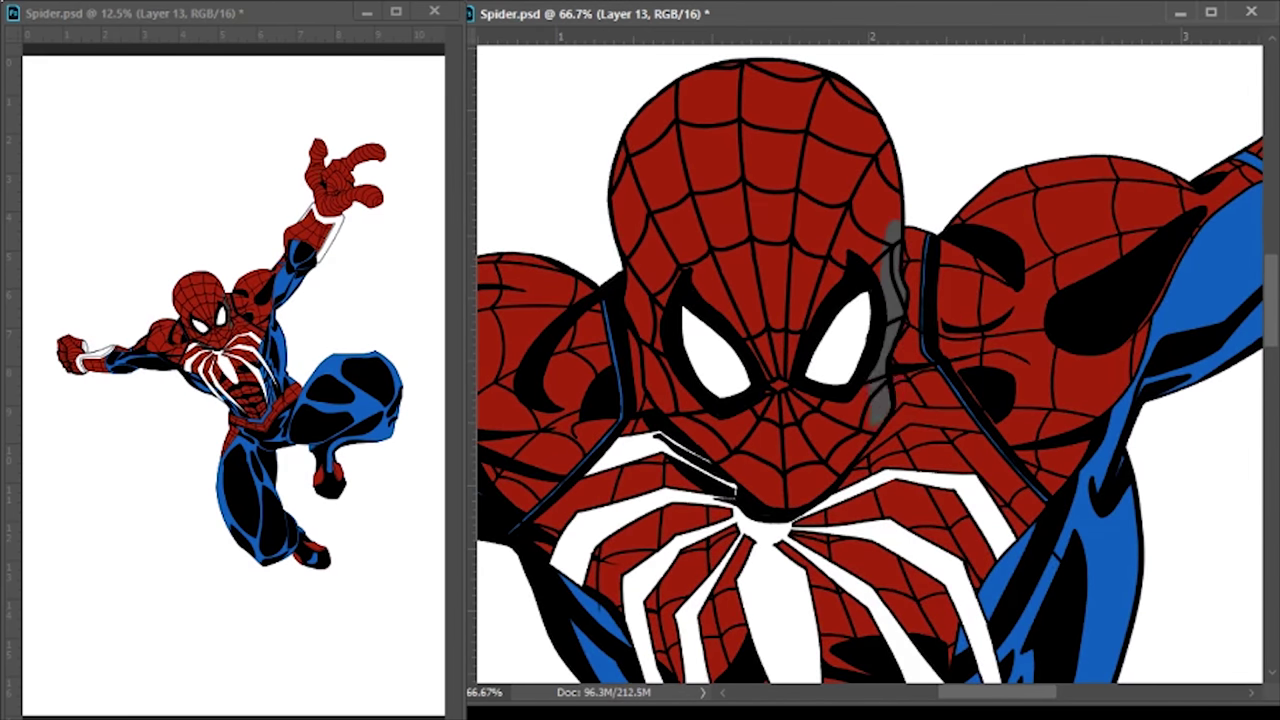
{"action": "scroll", "coordinate": [870, 285], "scroll_direction": "up", "scroll_amount": 2}
{"action": "scroll", "coordinate": [894, 309], "scroll_direction": "down", "scroll_amount": 3}
{"action": "mouse_move", "coordinate": [894, 309]}
{"action": "left_mouse_down"}
{"action": "mouse_move", "coordinate": [986, 337]}
{"action": "mouse_move", "coordinate": [886, 357]}
{"action": "left_mouse_up"}
{"action": "key", "text": "ctrl+comma"}
{"action": "mouse_move", "coordinate": [765, 330]}
{"action": "left_mouse_down"}
{"action": "mouse_move", "coordinate": [761, 514]}
{"action": "mouse_move", "coordinate": [877, 488]}
{"action": "mouse_move", "coordinate": [794, 595]}
{"action": "mouse_move", "coordinate": [823, 510]}
{"action": "mouse_move", "coordinate": [880, 440]}
{"action": "left_mouse_up"}
{"action": "left_click_drag", "start_coordinate": [887, 111], "coordinate": [900, 421]}
{"action": "mouse_move", "coordinate": [912, 225]}
{"action": "left_mouse_down"}
{"action": "mouse_move", "coordinate": [749, 557]}
{"action": "mouse_move", "coordinate": [1034, 294]}
{"action": "mouse_move", "coordinate": [1014, 614]}
{"action": "left_mouse_up"}
{"action": "mouse_move", "coordinate": [975, 75]}
{"action": "left_mouse_down"}
{"action": "mouse_move", "coordinate": [840, 150]}
{"action": "mouse_move", "coordinate": [785, 352]}
{"action": "mouse_move", "coordinate": [800, 534]}
{"action": "mouse_move", "coordinate": [943, 120]}
{"action": "mouse_move", "coordinate": [909, 434]}
{"action": "mouse_move", "coordinate": [875, 188]}
{"action": "mouse_move", "coordinate": [940, 330]}
{"action": "left_mouse_up"}
Fill white gaps in the shadow and shade the mask top, face side and chin grey
{"action": "scroll", "coordinate": [823, 437], "scroll_direction": "down", "scroll_amount": 5}
{"action": "mouse_move", "coordinate": [824, 450]}
{"action": "left_mouse_down"}
{"action": "mouse_move", "coordinate": [746, 465]}
{"action": "mouse_move", "coordinate": [826, 588]}
{"action": "left_mouse_up"}
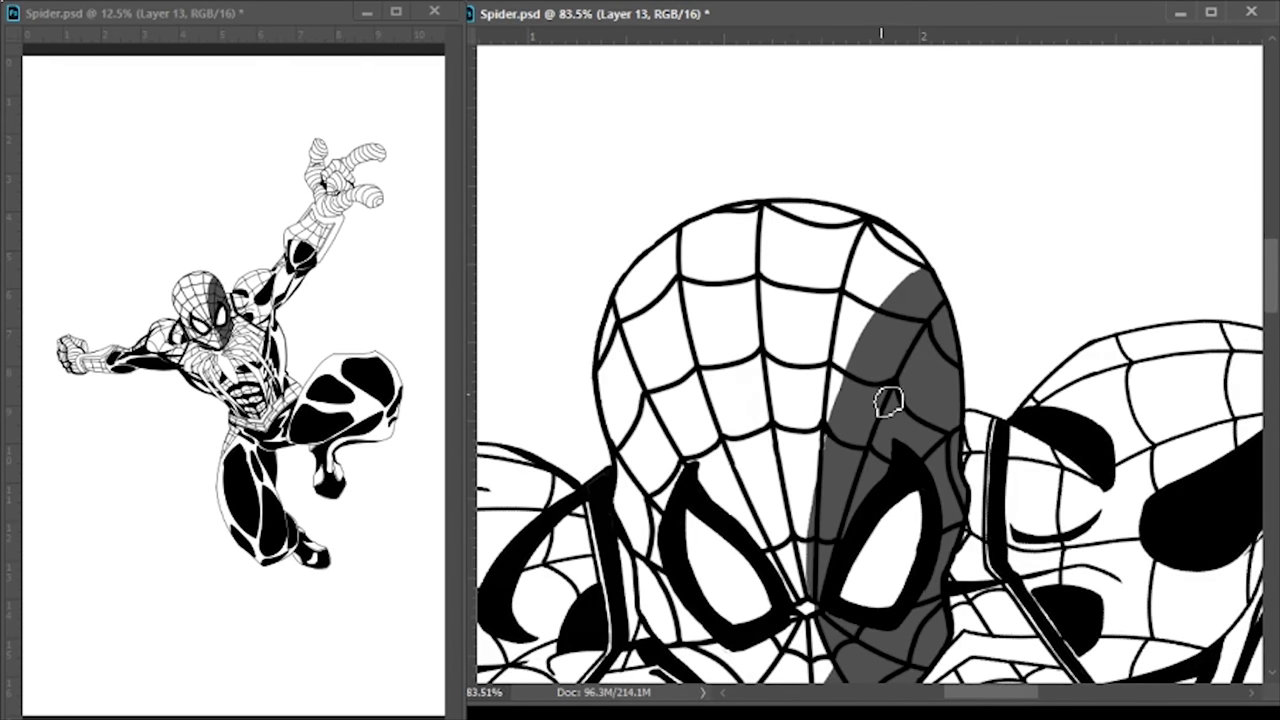
{"action": "mouse_move", "coordinate": [818, 215]}
{"action": "left_mouse_down"}
{"action": "mouse_move", "coordinate": [846, 423]}
{"action": "mouse_move", "coordinate": [821, 218]}
{"action": "mouse_move", "coordinate": [929, 280]}
{"action": "mouse_move", "coordinate": [901, 298]}
{"action": "mouse_move", "coordinate": [854, 265]}
{"action": "mouse_move", "coordinate": [826, 318]}
{"action": "mouse_move", "coordinate": [826, 440]}
{"action": "mouse_move", "coordinate": [852, 362]}
{"action": "mouse_move", "coordinate": [846, 395]}
{"action": "left_mouse_up"}
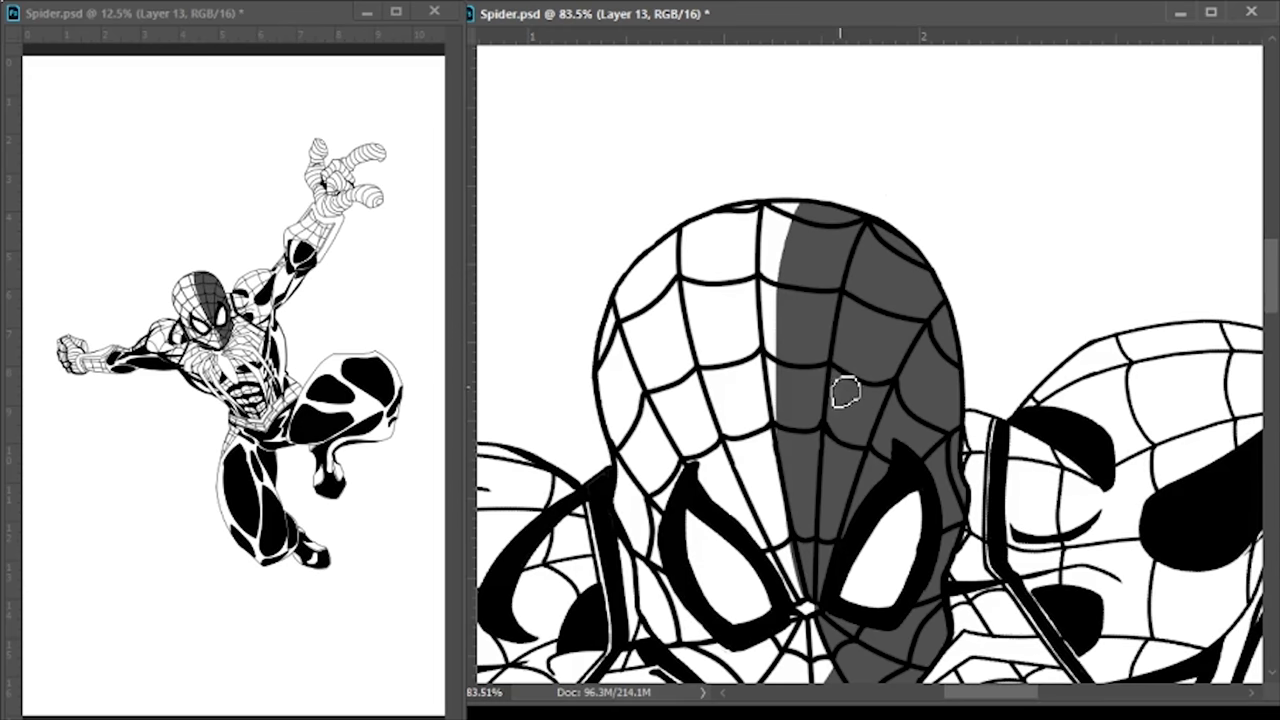
{"action": "left_click_drag", "start_coordinate": [806, 438], "coordinate": [926, 128]}
{"action": "mouse_move", "coordinate": [750, 178]}
{"action": "left_mouse_down"}
{"action": "mouse_move", "coordinate": [760, 315]}
{"action": "mouse_move", "coordinate": [870, 480]}
{"action": "mouse_move", "coordinate": [817, 382]}
{"action": "left_mouse_up"}
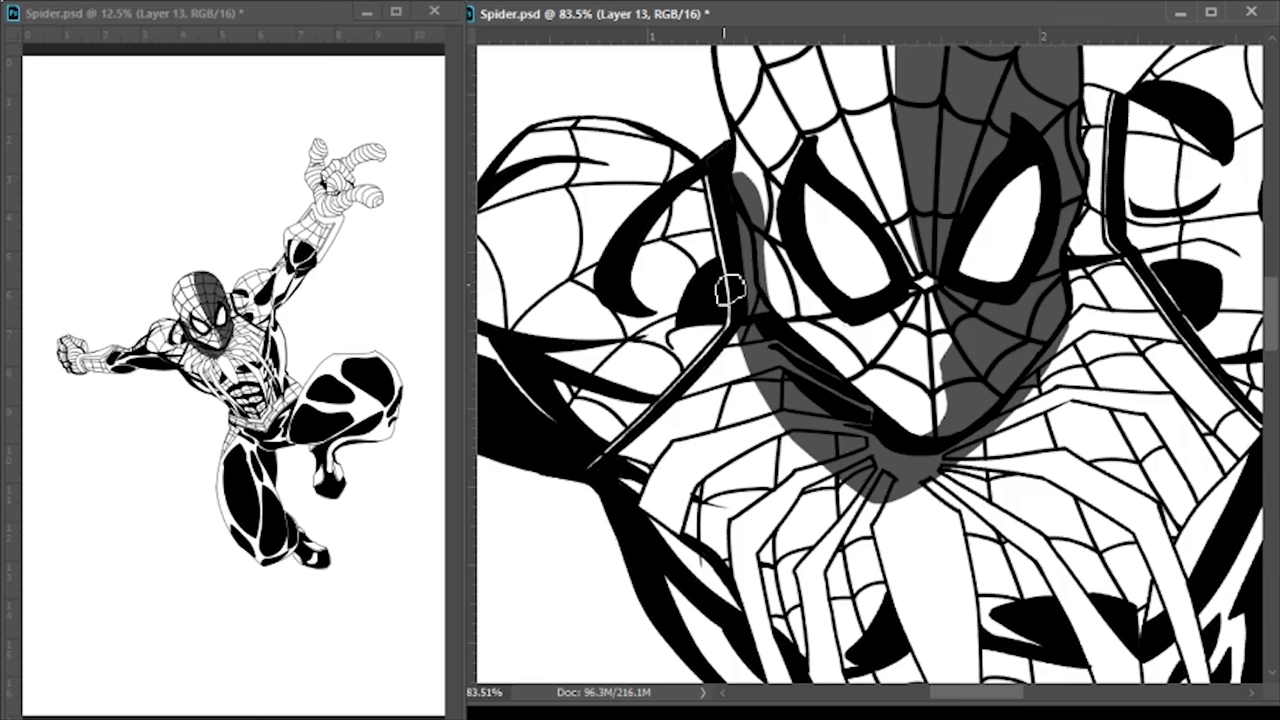
Brush grey shadow across the chest, emblem centre and along the chest-arm edge
{"action": "left_click_drag", "start_coordinate": [730, 288], "coordinate": [730, 98]}
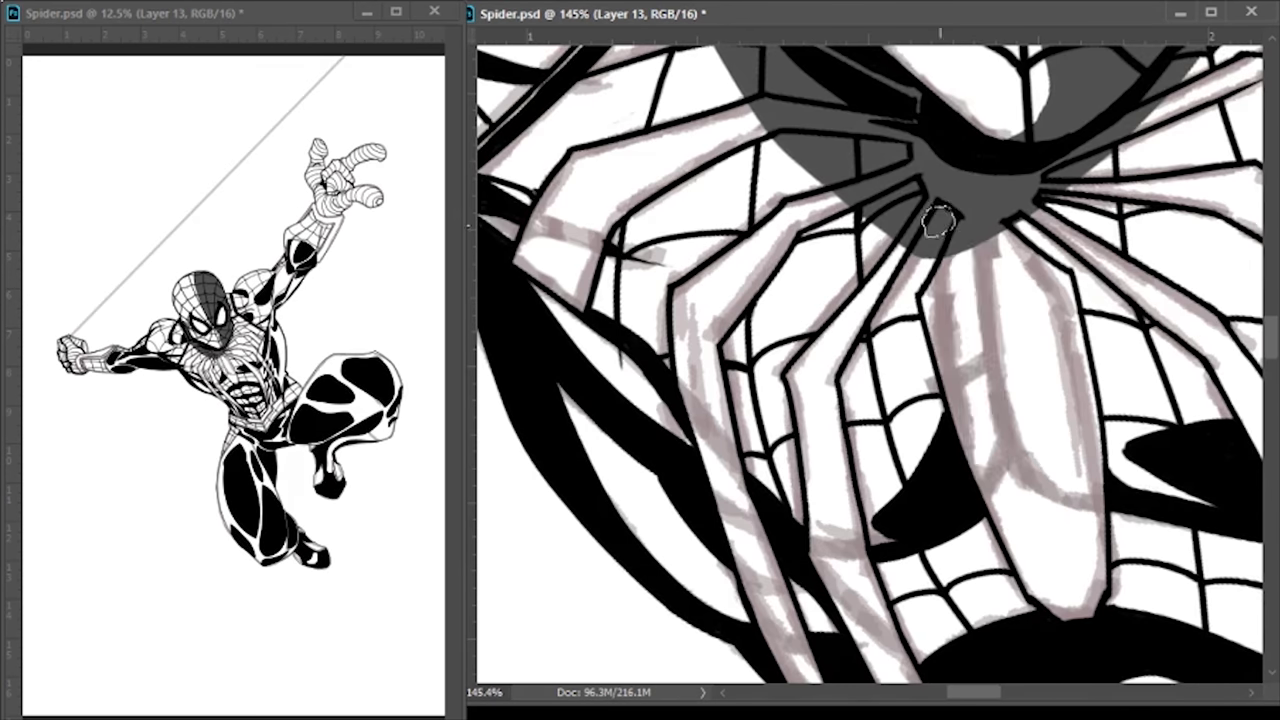
{"action": "left_click_drag", "start_coordinate": [958, 240], "coordinate": [971, 329]}
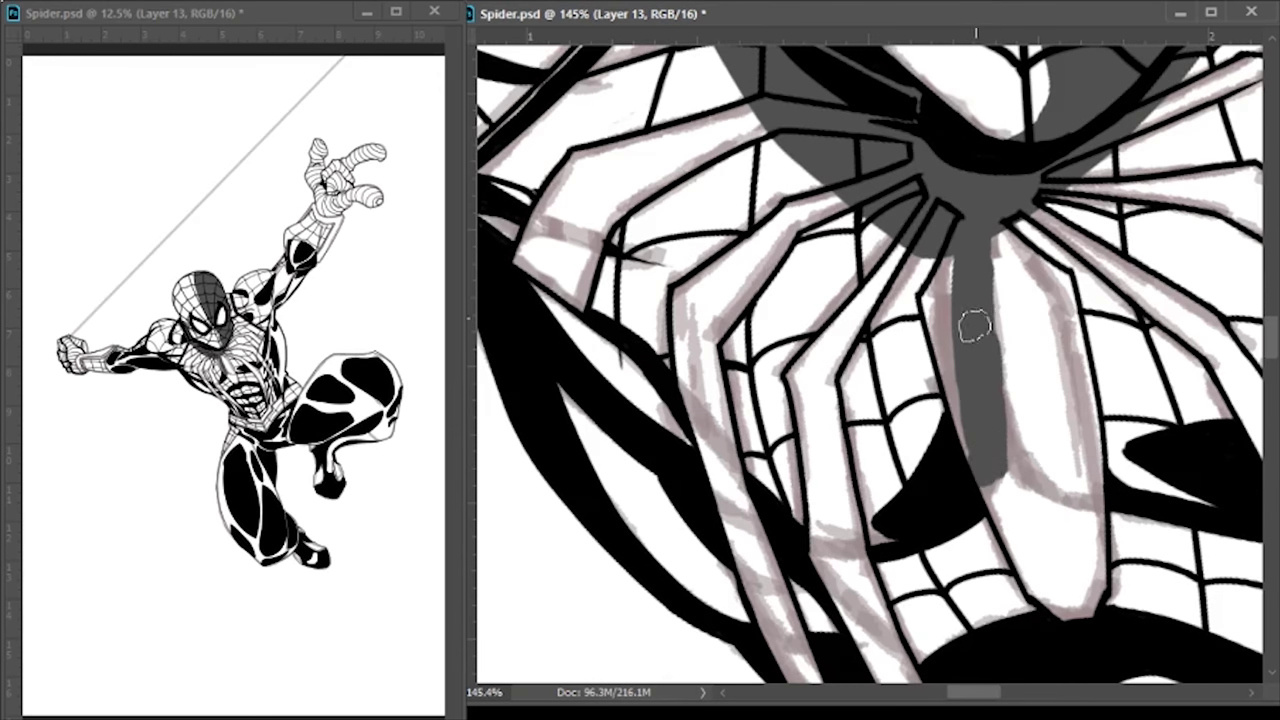
{"action": "mouse_move", "coordinate": [866, 535]}
{"action": "left_mouse_down"}
{"action": "mouse_move", "coordinate": [797, 530]}
{"action": "mouse_move", "coordinate": [877, 514]}
{"action": "mouse_move", "coordinate": [671, 426]}
{"action": "mouse_move", "coordinate": [871, 526]}
{"action": "left_mouse_up"}
{"action": "mouse_move", "coordinate": [870, 358]}
{"action": "left_mouse_down"}
{"action": "mouse_move", "coordinate": [1073, 385]}
{"action": "mouse_move", "coordinate": [838, 322]}
{"action": "left_mouse_up"}
{"action": "left_click_drag", "start_coordinate": [929, 369], "coordinate": [876, 390]}
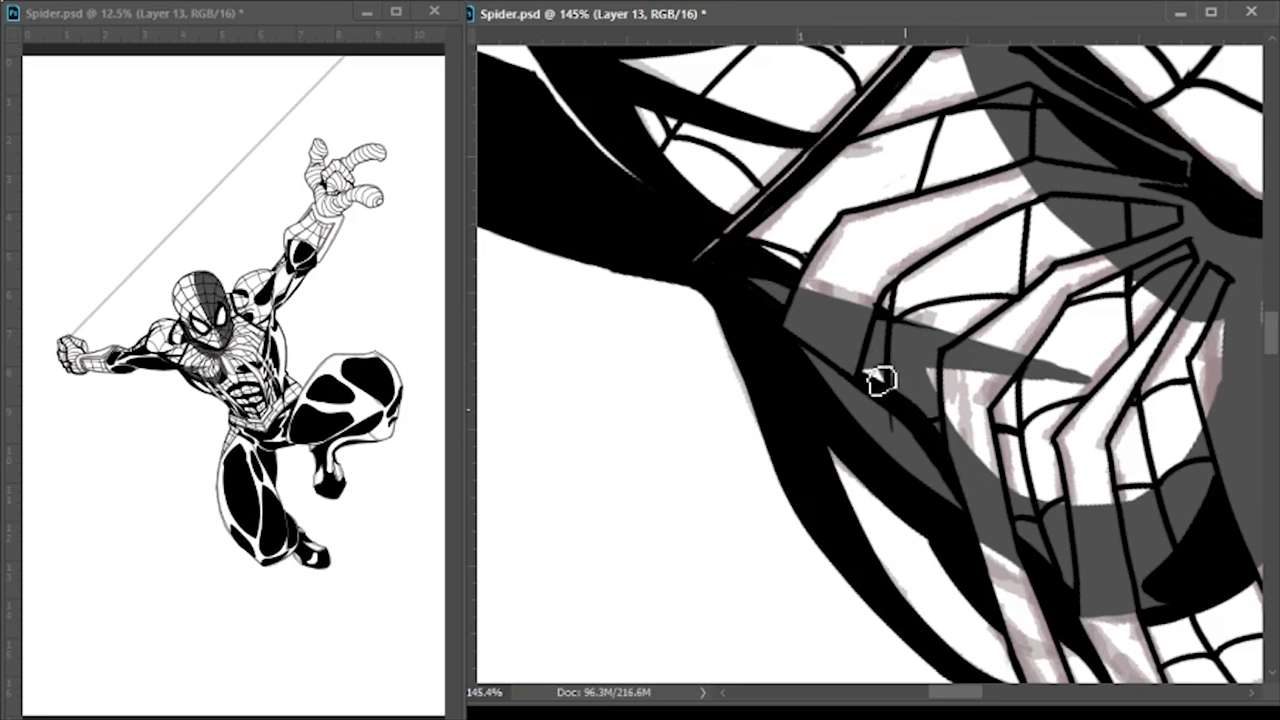
{"action": "left_click_drag", "start_coordinate": [873, 308], "coordinate": [828, 518]}
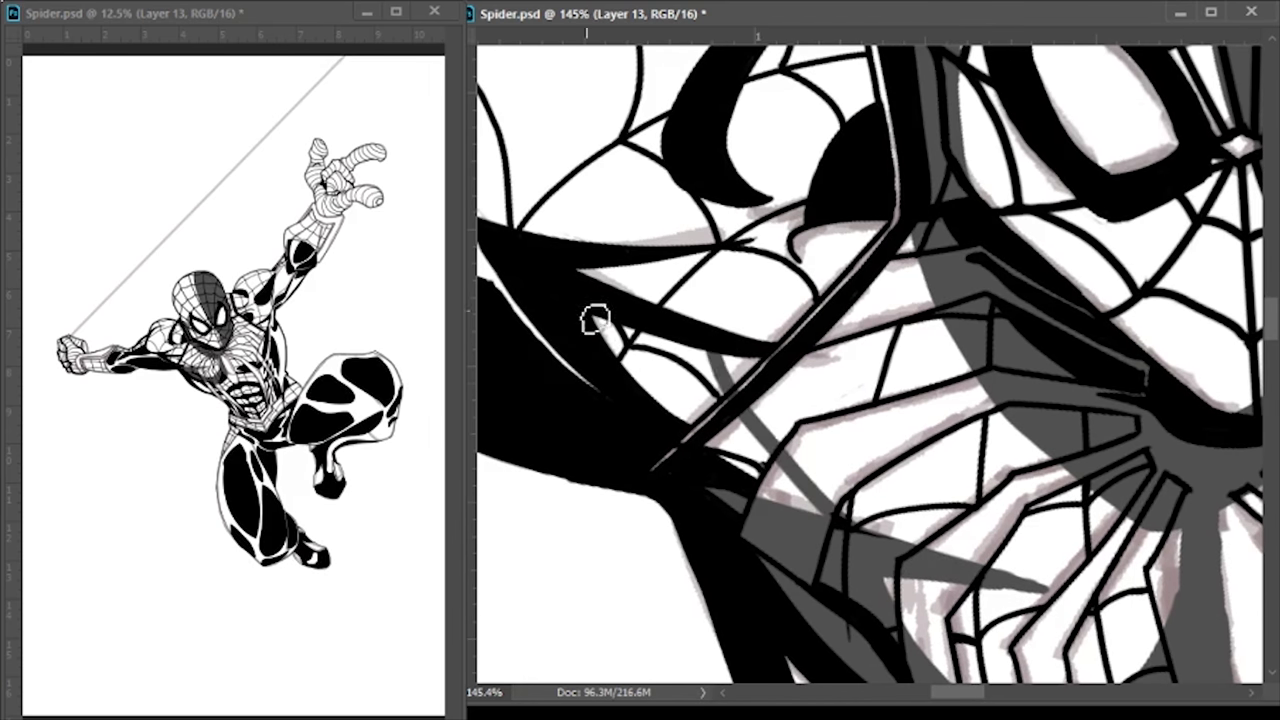
{"action": "left_click_drag", "start_coordinate": [629, 334], "coordinate": [736, 481]}
{"action": "mouse_move", "coordinate": [721, 278]}
{"action": "left_mouse_down"}
{"action": "mouse_move", "coordinate": [942, 379]}
{"action": "mouse_move", "coordinate": [806, 361]}
{"action": "mouse_move", "coordinate": [937, 378]}
{"action": "mouse_move", "coordinate": [608, 280]}
{"action": "mouse_move", "coordinate": [668, 343]}
{"action": "mouse_move", "coordinate": [904, 448]}
{"action": "mouse_move", "coordinate": [899, 340]}
{"action": "mouse_move", "coordinate": [966, 292]}
{"action": "mouse_move", "coordinate": [920, 425]}
{"action": "mouse_move", "coordinate": [926, 462]}
{"action": "left_mouse_up"}
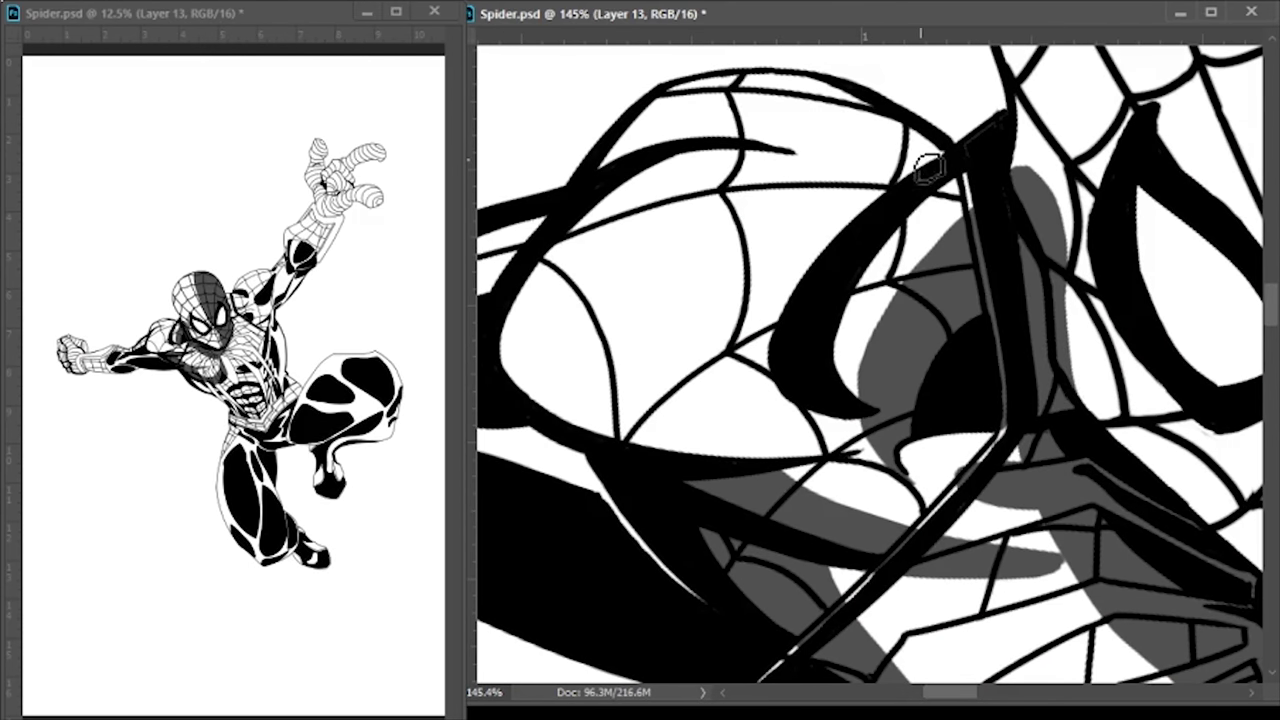
Add more grey shadow above and along the left side of the eye
{"action": "left_click_drag", "start_coordinate": [916, 162], "coordinate": [803, 405]}
{"action": "mouse_move", "coordinate": [817, 262]}
{"action": "left_mouse_down"}
{"action": "mouse_move", "coordinate": [853, 216]}
{"action": "mouse_move", "coordinate": [986, 186]}
{"action": "mouse_move", "coordinate": [876, 169]}
{"action": "mouse_move", "coordinate": [795, 221]}
{"action": "mouse_move", "coordinate": [805, 238]}
{"action": "mouse_move", "coordinate": [802, 201]}
{"action": "mouse_move", "coordinate": [789, 387]}
{"action": "mouse_move", "coordinate": [860, 228]}
{"action": "left_mouse_up"}
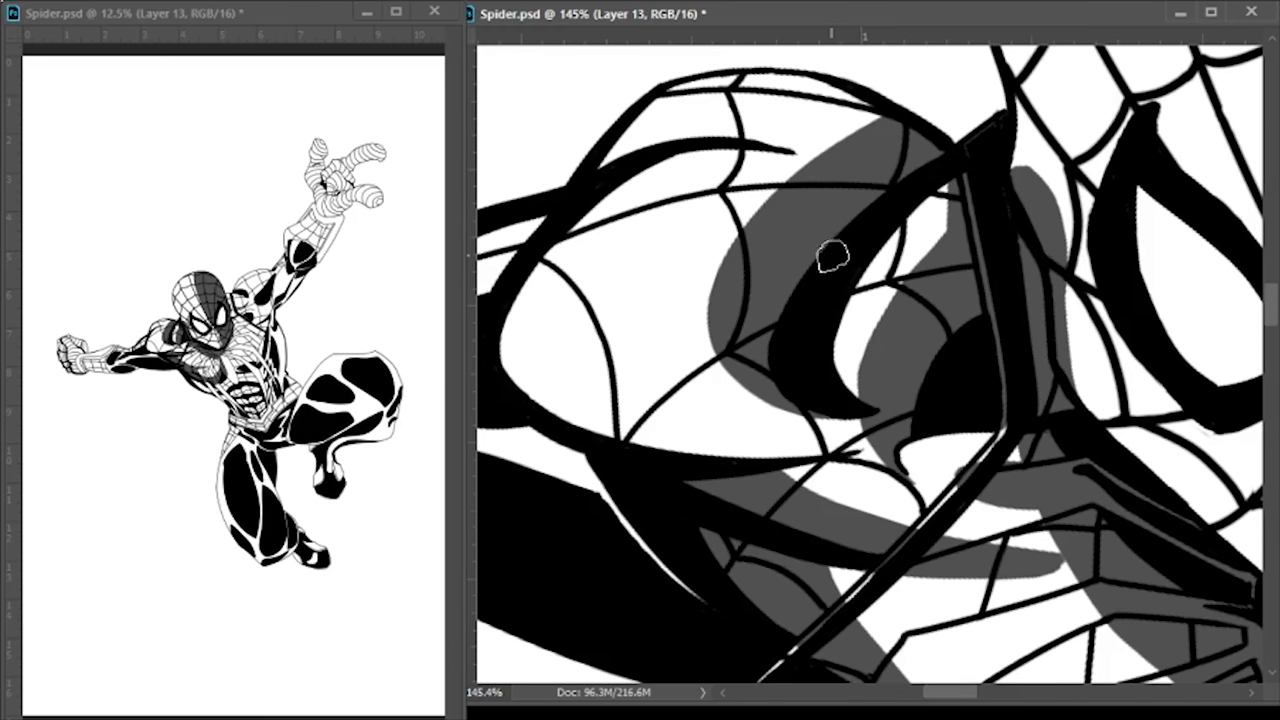
{"action": "mouse_move", "coordinate": [722, 150]}
{"action": "left_mouse_down"}
{"action": "mouse_move", "coordinate": [637, 334]}
{"action": "mouse_move", "coordinate": [588, 244]}
{"action": "mouse_move", "coordinate": [517, 374]}
{"action": "mouse_move", "coordinate": [625, 445]}
{"action": "left_mouse_up"}
{"action": "scroll", "coordinate": [872, 215], "scroll_direction": "up", "scroll_amount": 3}
{"action": "mouse_move", "coordinate": [820, 262]}
{"action": "left_mouse_down"}
{"action": "mouse_move", "coordinate": [770, 214]}
{"action": "mouse_move", "coordinate": [650, 265]}
{"action": "left_mouse_up"}
Shade the upper arm and paint grey shadow along the arm's black panels
{"action": "scroll", "coordinate": [675, 248], "scroll_direction": "left", "scroll_amount": 8}
{"action": "left_click_drag", "start_coordinate": [745, 240], "coordinate": [792, 228]}
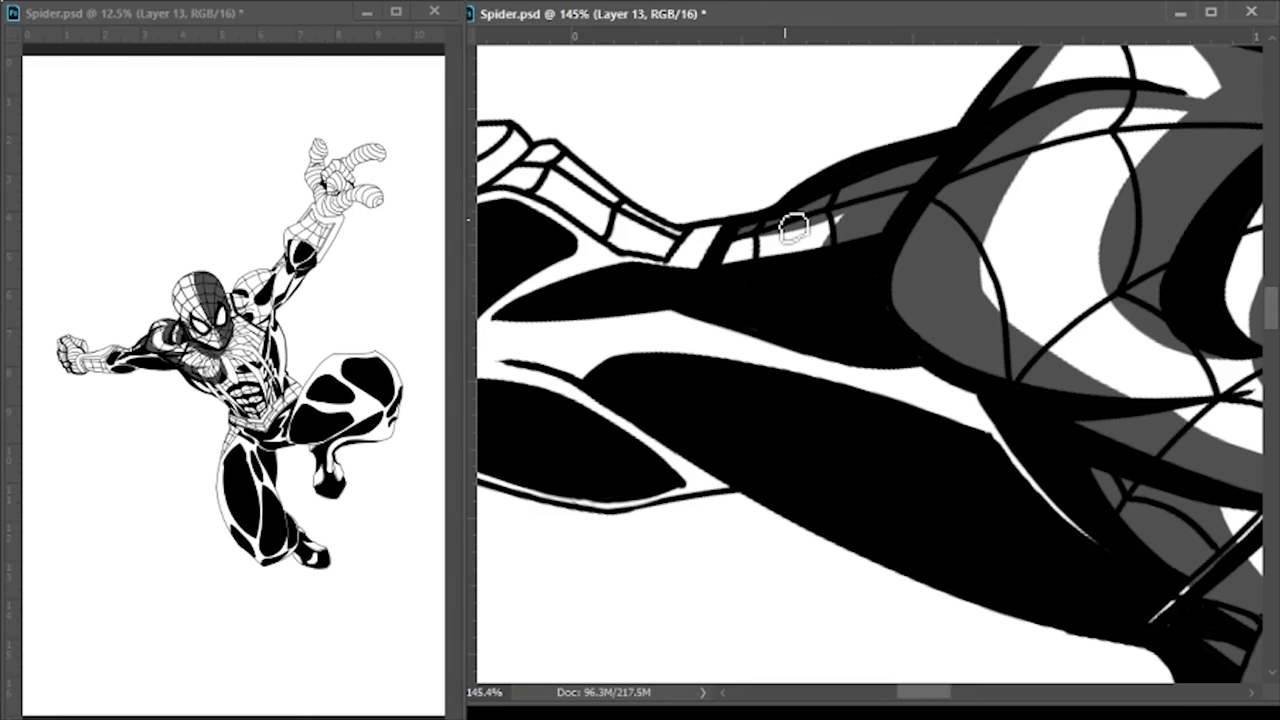
{"action": "scroll", "coordinate": [561, 355], "scroll_direction": "left", "scroll_amount": 3}
{"action": "mouse_move", "coordinate": [675, 362]}
{"action": "left_mouse_down"}
{"action": "mouse_move", "coordinate": [829, 366]}
{"action": "mouse_move", "coordinate": [1195, 468]}
{"action": "left_mouse_up"}
{"action": "mouse_move", "coordinate": [1195, 468]}
{"action": "left_mouse_down"}
{"action": "mouse_move", "coordinate": [794, 286]}
{"action": "mouse_move", "coordinate": [1028, 343]}
{"action": "left_mouse_up"}
{"action": "mouse_move", "coordinate": [813, 353]}
{"action": "left_mouse_down"}
{"action": "mouse_move", "coordinate": [700, 434]}
{"action": "mouse_move", "coordinate": [1000, 477]}
{"action": "mouse_move", "coordinate": [909, 366]}
{"action": "mouse_move", "coordinate": [908, 308]}
{"action": "mouse_move", "coordinate": [930, 240]}
{"action": "mouse_move", "coordinate": [866, 206]}
{"action": "mouse_move", "coordinate": [849, 302]}
{"action": "left_mouse_up"}
Shade the forearm's lower edge, stripe and upper band grey up to the cuff
{"action": "left_click_drag", "start_coordinate": [619, 197], "coordinate": [929, 272]}
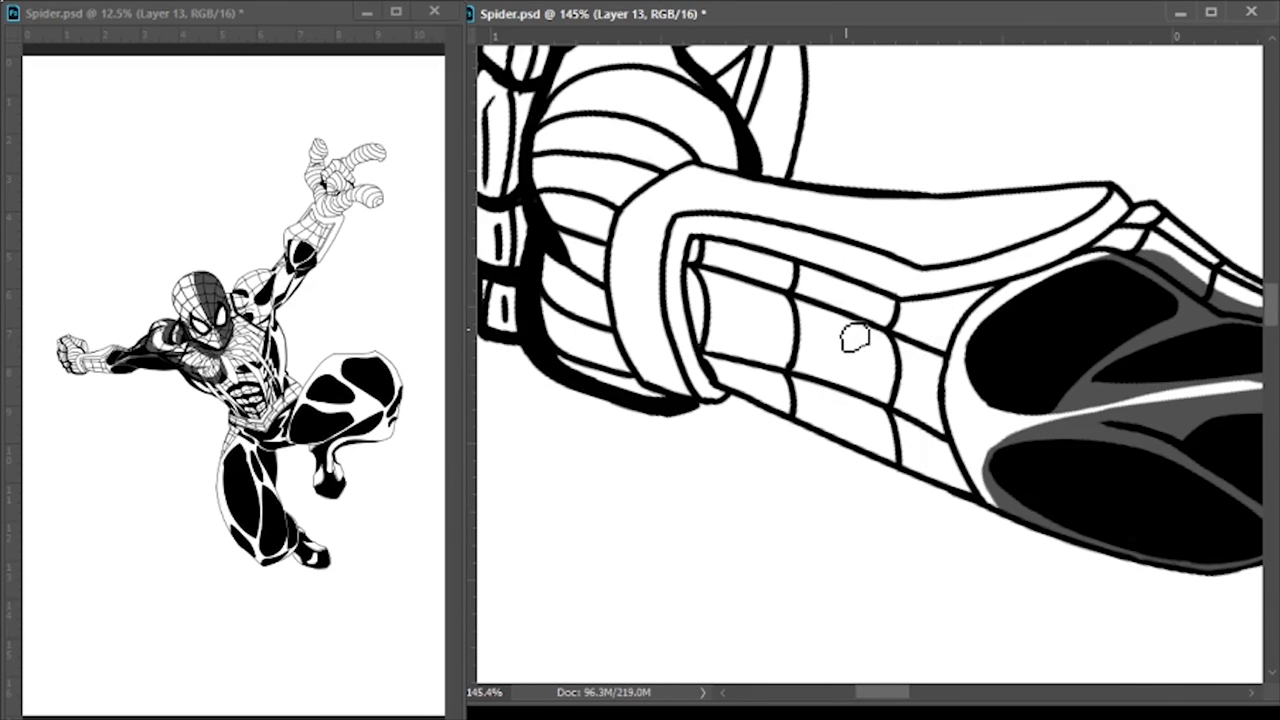
{"action": "mouse_move", "coordinate": [738, 332]}
{"action": "left_mouse_down"}
{"action": "mouse_move", "coordinate": [820, 313]}
{"action": "mouse_move", "coordinate": [754, 350]}
{"action": "mouse_move", "coordinate": [980, 470]}
{"action": "mouse_move", "coordinate": [943, 480]}
{"action": "mouse_move", "coordinate": [721, 262]}
{"action": "mouse_move", "coordinate": [702, 295]}
{"action": "mouse_move", "coordinate": [790, 270]}
{"action": "mouse_move", "coordinate": [956, 314]}
{"action": "mouse_move", "coordinate": [1150, 225]}
{"action": "left_mouse_up"}
{"action": "mouse_move", "coordinate": [1150, 225]}
{"action": "left_mouse_down"}
{"action": "mouse_move", "coordinate": [811, 228]}
{"action": "mouse_move", "coordinate": [880, 265]}
{"action": "left_mouse_up"}
{"action": "left_click_drag", "start_coordinate": [698, 381], "coordinate": [973, 246]}
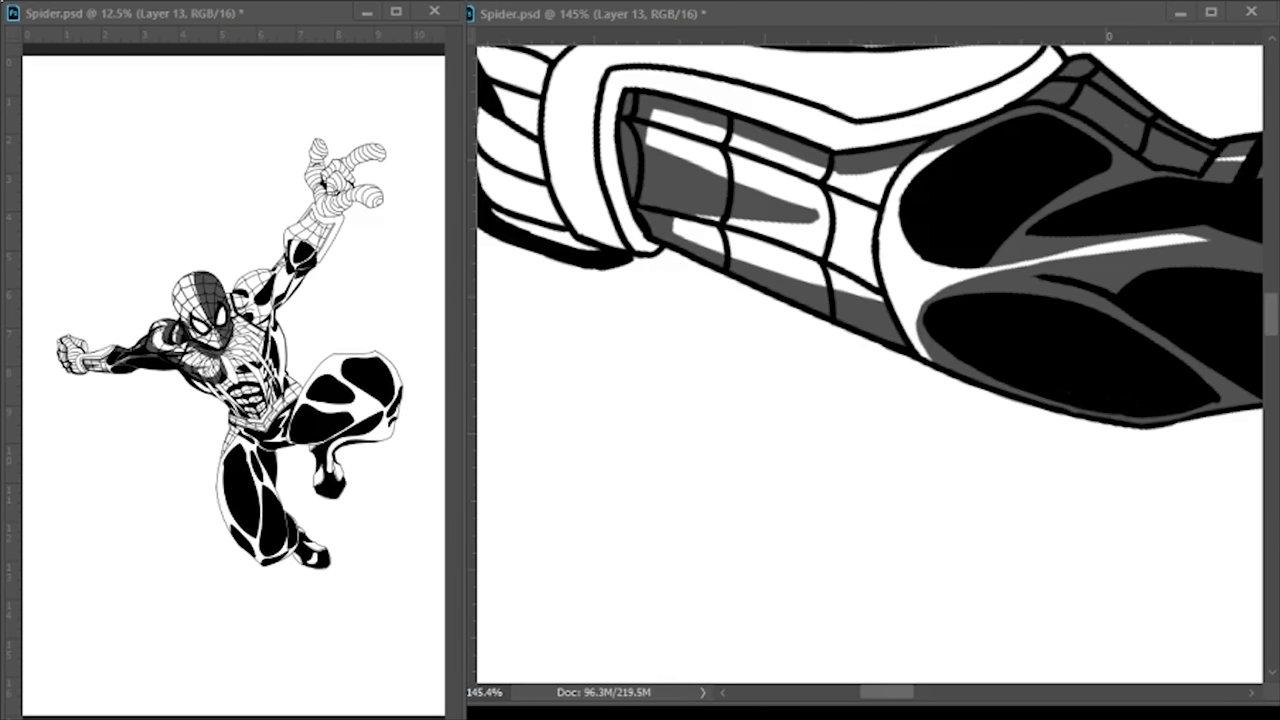
{"action": "left_click_drag", "start_coordinate": [886, 206], "coordinate": [836, 296]}
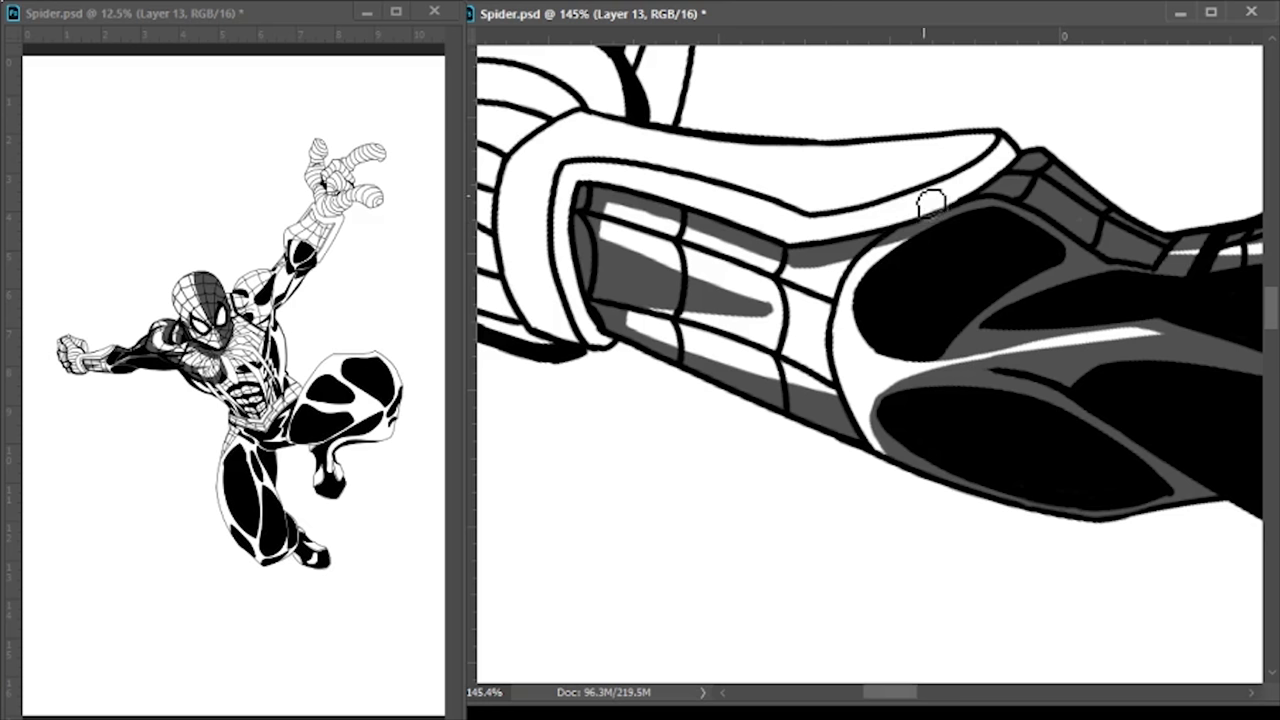
{"action": "left_click_drag", "start_coordinate": [582, 172], "coordinate": [862, 238]}
{"action": "left_click_drag", "start_coordinate": [767, 207], "coordinate": [596, 177]}
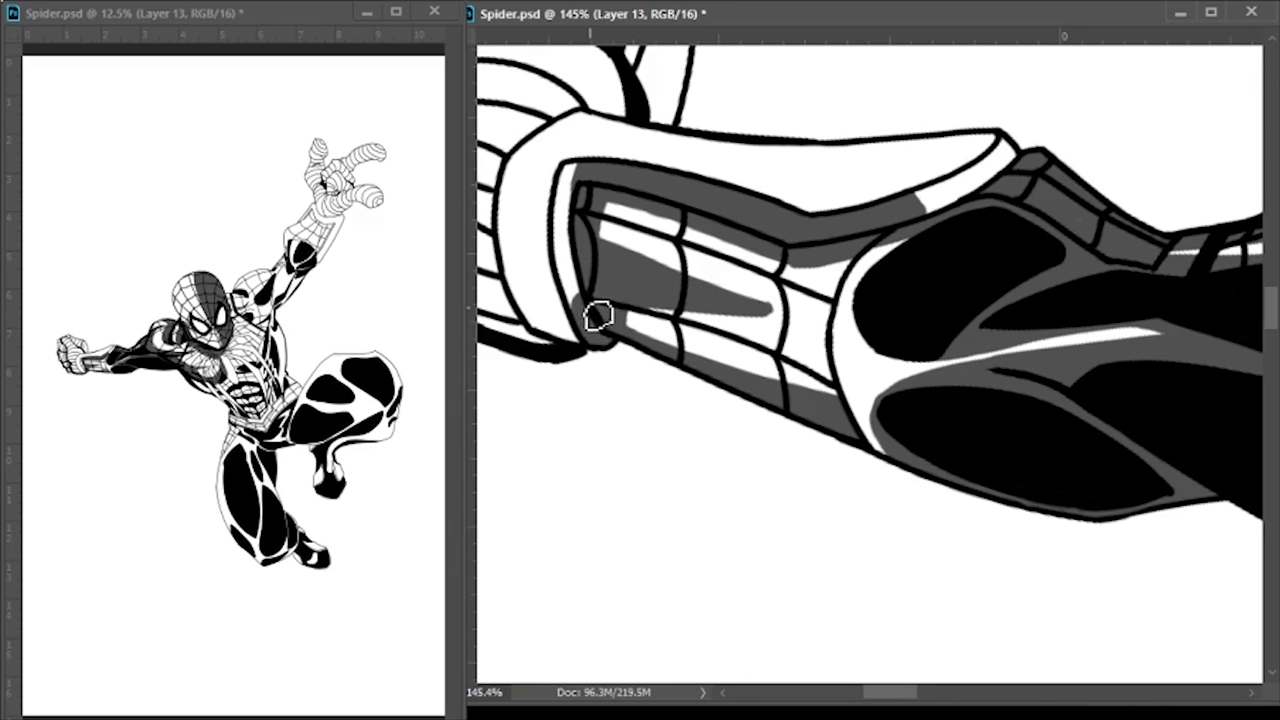
{"action": "left_click_drag", "start_coordinate": [588, 118], "coordinate": [932, 138]}
Paint grey shadows over the fist's sides, knuckles and finger edges beside the cuff
{"action": "left_click_drag", "start_coordinate": [556, 144], "coordinate": [790, 294]}
{"action": "mouse_move", "coordinate": [699, 143]}
{"action": "left_mouse_down"}
{"action": "mouse_move", "coordinate": [686, 280]}
{"action": "mouse_move", "coordinate": [740, 337]}
{"action": "mouse_move", "coordinate": [760, 465]}
{"action": "left_mouse_up"}
{"action": "left_click_drag", "start_coordinate": [733, 394], "coordinate": [747, 428]}
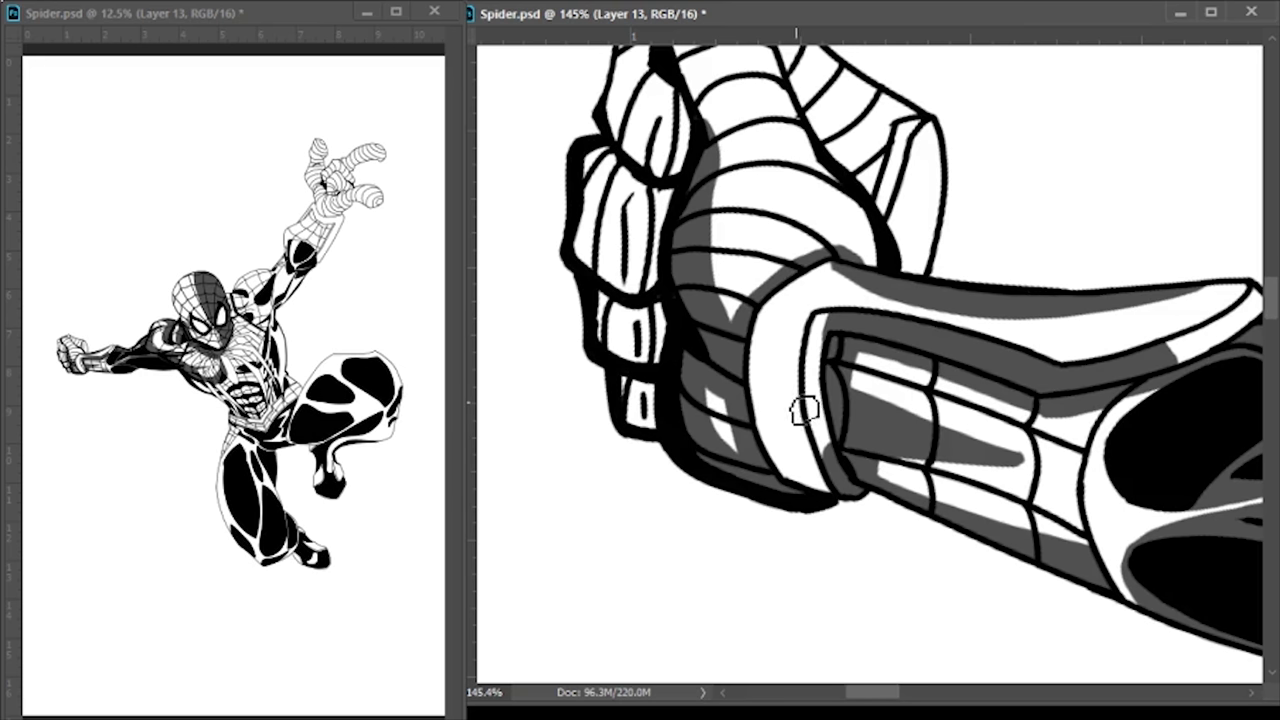
{"action": "mouse_move", "coordinate": [614, 296]}
{"action": "left_mouse_down"}
{"action": "mouse_move", "coordinate": [671, 362]}
{"action": "mouse_move", "coordinate": [617, 365]}
{"action": "mouse_move", "coordinate": [627, 383]}
{"action": "mouse_move", "coordinate": [659, 357]}
{"action": "mouse_move", "coordinate": [607, 252]}
{"action": "mouse_move", "coordinate": [659, 193]}
{"action": "mouse_move", "coordinate": [637, 292]}
{"action": "mouse_move", "coordinate": [664, 276]}
{"action": "left_mouse_up"}
{"action": "scroll", "coordinate": [640, 316], "scroll_direction": "up", "scroll_amount": 4}
{"action": "mouse_move", "coordinate": [660, 420]}
{"action": "left_mouse_down"}
{"action": "mouse_move", "coordinate": [700, 371]}
{"action": "mouse_move", "coordinate": [663, 251]}
{"action": "mouse_move", "coordinate": [676, 255]}
{"action": "left_mouse_up"}
{"action": "mouse_move", "coordinate": [942, 350]}
{"action": "left_mouse_down"}
{"action": "mouse_move", "coordinate": [921, 415]}
{"action": "mouse_move", "coordinate": [952, 478]}
{"action": "mouse_move", "coordinate": [791, 223]}
{"action": "mouse_move", "coordinate": [839, 295]}
{"action": "mouse_move", "coordinate": [869, 299]}
{"action": "mouse_move", "coordinate": [895, 390]}
{"action": "left_mouse_up"}
{"action": "left_click_drag", "start_coordinate": [762, 246], "coordinate": [826, 249]}
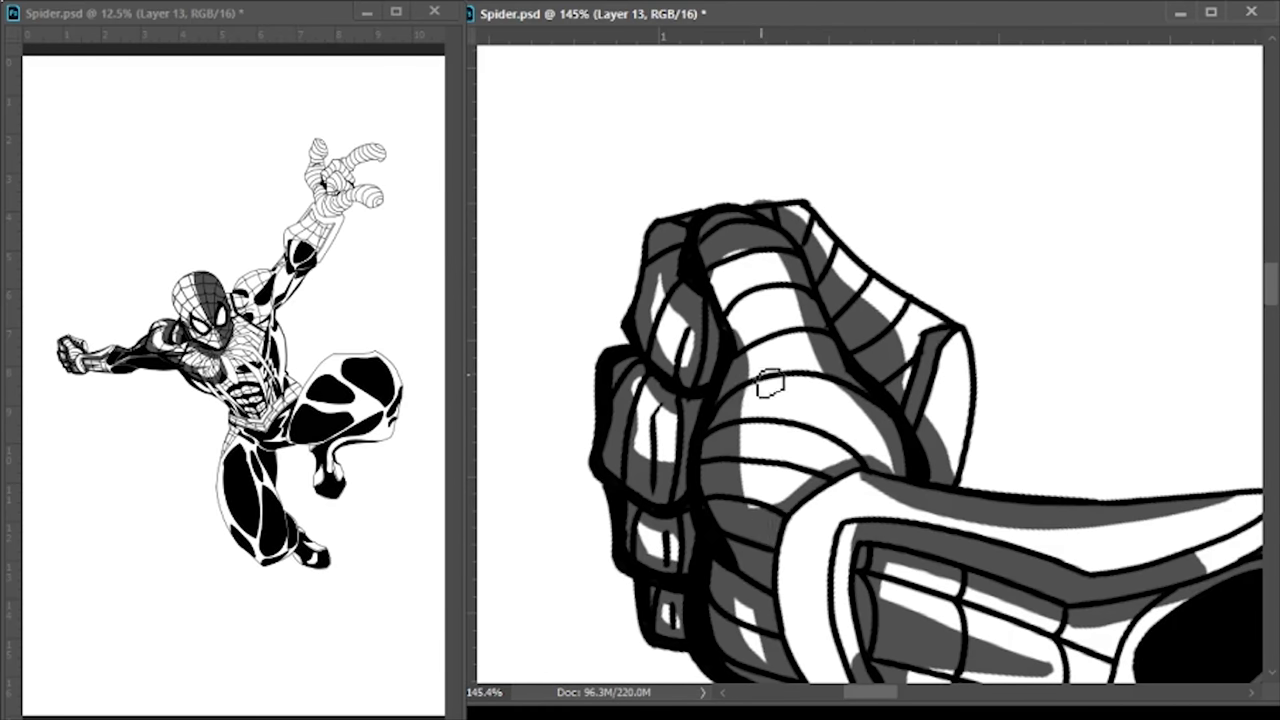
{"action": "scroll", "coordinate": [778, 378], "scroll_direction": "down", "scroll_amount": 5}
{"action": "scroll", "coordinate": [778, 378], "scroll_direction": "right", "scroll_amount": 10}
{"action": "left_click_drag", "start_coordinate": [645, 285], "coordinate": [657, 465]}
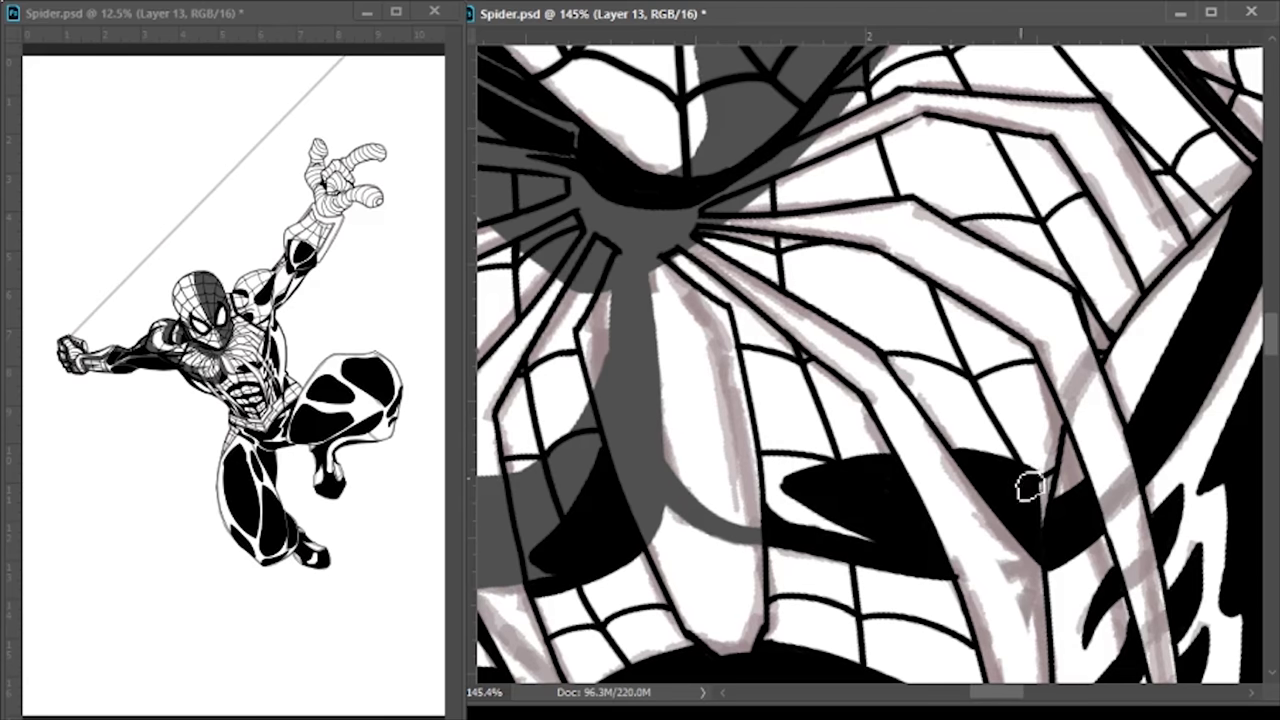
Shade grey around the black eye shape with diagonal strokes and a centre band
{"action": "mouse_move", "coordinate": [1069, 522]}
{"action": "left_mouse_down"}
{"action": "mouse_move", "coordinate": [1018, 435]}
{"action": "mouse_move", "coordinate": [714, 473]}
{"action": "mouse_move", "coordinate": [701, 492]}
{"action": "mouse_move", "coordinate": [794, 493]}
{"action": "mouse_move", "coordinate": [941, 570]}
{"action": "mouse_move", "coordinate": [959, 479]}
{"action": "mouse_move", "coordinate": [712, 465]}
{"action": "mouse_move", "coordinate": [1011, 448]}
{"action": "mouse_move", "coordinate": [946, 531]}
{"action": "left_mouse_up"}
{"action": "scroll", "coordinate": [920, 430], "scroll_direction": "right", "scroll_amount": 5}
{"action": "scroll", "coordinate": [920, 430], "scroll_direction": "up", "scroll_amount": 1}
{"action": "left_click_drag", "start_coordinate": [1050, 105], "coordinate": [793, 302]}
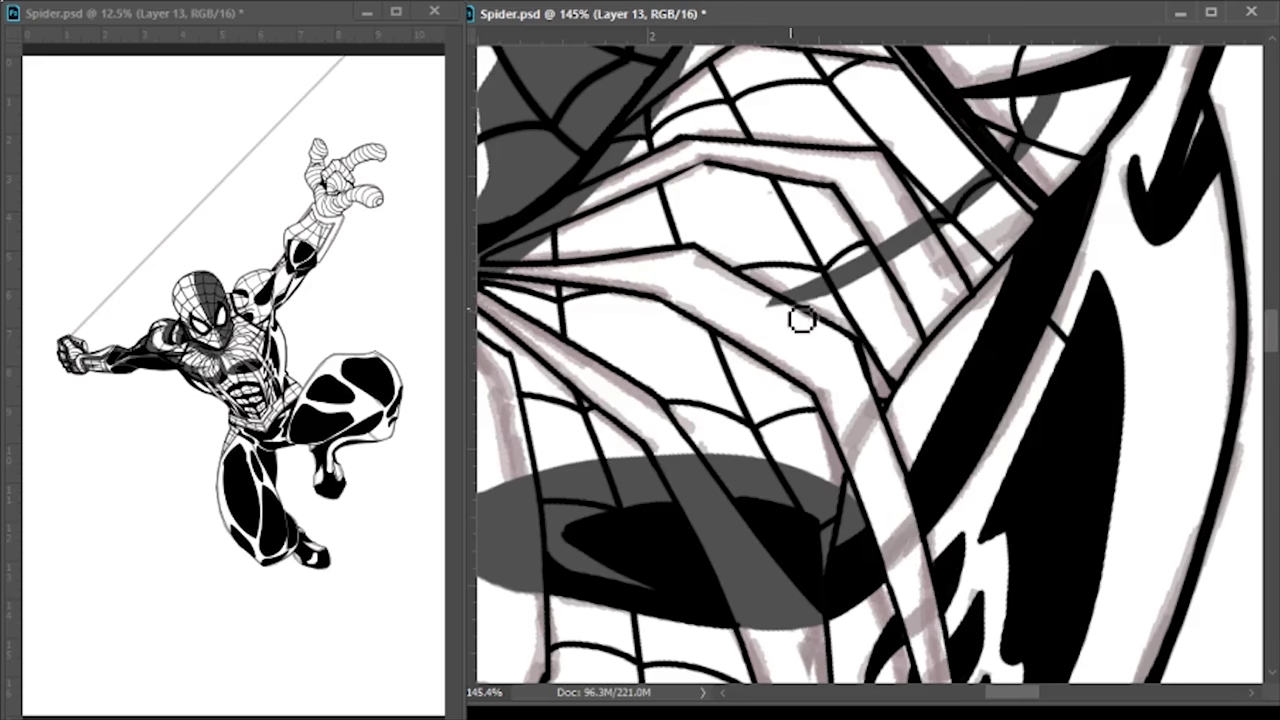
{"action": "mouse_move", "coordinate": [877, 250]}
{"action": "left_mouse_down"}
{"action": "mouse_move", "coordinate": [951, 249]}
{"action": "mouse_move", "coordinate": [920, 266]}
{"action": "mouse_move", "coordinate": [869, 509]}
{"action": "mouse_move", "coordinate": [960, 290]}
{"action": "left_mouse_up"}
{"action": "scroll", "coordinate": [900, 360], "scroll_direction": "right", "scroll_amount": 5}
{"action": "mouse_move", "coordinate": [850, 368]}
{"action": "left_mouse_down"}
{"action": "mouse_move", "coordinate": [753, 486]}
{"action": "mouse_move", "coordinate": [850, 347]}
{"action": "mouse_move", "coordinate": [657, 555]}
{"action": "mouse_move", "coordinate": [743, 433]}
{"action": "mouse_move", "coordinate": [915, 260]}
{"action": "mouse_move", "coordinate": [900, 335]}
{"action": "mouse_move", "coordinate": [885, 275]}
{"action": "mouse_move", "coordinate": [860, 410]}
{"action": "mouse_move", "coordinate": [755, 495]}
{"action": "mouse_move", "coordinate": [837, 303]}
{"action": "left_mouse_up"}
{"action": "scroll", "coordinate": [880, 340], "scroll_direction": "up", "scroll_amount": 2}
{"action": "scroll", "coordinate": [837, 303], "scroll_direction": "up", "scroll_amount": 2}
{"action": "scroll", "coordinate": [837, 303], "scroll_direction": "left", "scroll_amount": 2}
Fill the areas above, left of and below the eye with grey shadow
{"action": "mouse_move", "coordinate": [1140, 108]}
{"action": "left_mouse_down"}
{"action": "mouse_move", "coordinate": [729, 371]}
{"action": "mouse_move", "coordinate": [877, 429]}
{"action": "mouse_move", "coordinate": [822, 237]}
{"action": "mouse_move", "coordinate": [866, 271]}
{"action": "mouse_move", "coordinate": [1088, 165]}
{"action": "mouse_move", "coordinate": [749, 337]}
{"action": "mouse_move", "coordinate": [723, 397]}
{"action": "mouse_move", "coordinate": [712, 250]}
{"action": "mouse_move", "coordinate": [703, 387]}
{"action": "left_mouse_up"}
{"action": "mouse_move", "coordinate": [840, 300]}
{"action": "left_mouse_down"}
{"action": "mouse_move", "coordinate": [777, 234]}
{"action": "mouse_move", "coordinate": [831, 331]}
{"action": "mouse_move", "coordinate": [808, 357]}
{"action": "mouse_move", "coordinate": [951, 367]}
{"action": "left_mouse_up"}
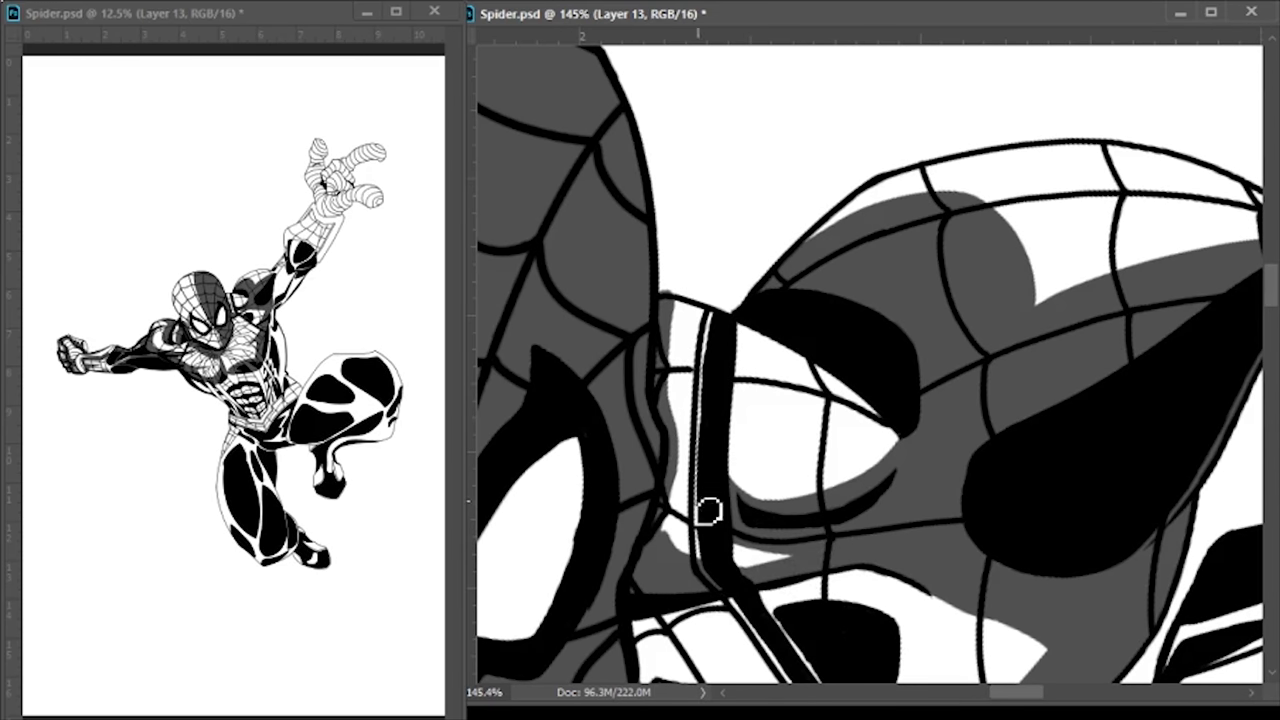
{"action": "mouse_move", "coordinate": [860, 410]}
{"action": "left_mouse_down"}
{"action": "mouse_move", "coordinate": [686, 326]}
{"action": "mouse_move", "coordinate": [815, 394]}
{"action": "mouse_move", "coordinate": [777, 358]}
{"action": "mouse_move", "coordinate": [683, 362]}
{"action": "left_mouse_up"}
{"action": "scroll", "coordinate": [900, 363], "scroll_direction": "down", "scroll_amount": 5}
{"action": "scroll", "coordinate": [900, 363], "scroll_direction": "up", "scroll_amount": 6}
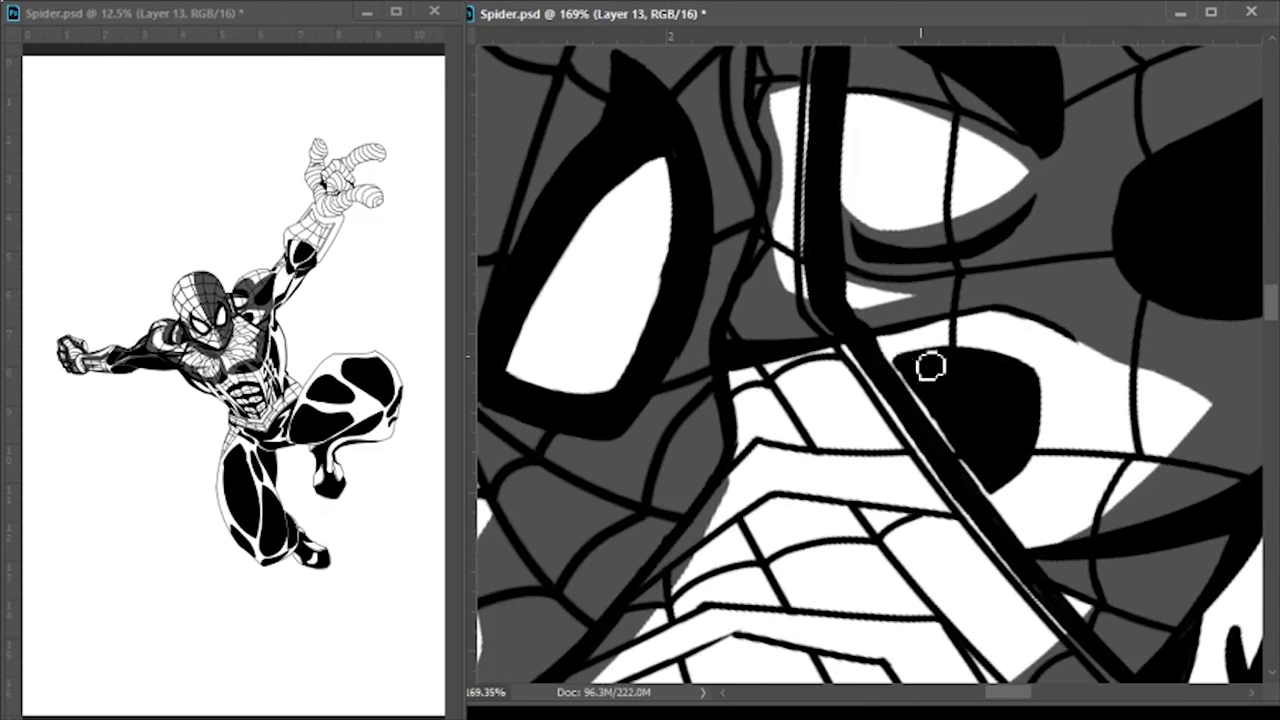
{"action": "mouse_move", "coordinate": [748, 380]}
{"action": "left_mouse_down"}
{"action": "mouse_move", "coordinate": [980, 509]}
{"action": "mouse_move", "coordinate": [909, 480]}
{"action": "mouse_move", "coordinate": [877, 409]}
{"action": "mouse_move", "coordinate": [997, 209]}
{"action": "left_mouse_up"}
{"action": "mouse_move", "coordinate": [1031, 321]}
{"action": "left_mouse_down"}
{"action": "mouse_move", "coordinate": [820, 411]}
{"action": "mouse_move", "coordinate": [874, 281]}
{"action": "mouse_move", "coordinate": [834, 363]}
{"action": "left_mouse_up"}
Paint grey shadow up the neck's edge and down the strip beside it
{"action": "scroll", "coordinate": [740, 432], "scroll_direction": "down", "scroll_amount": 4}
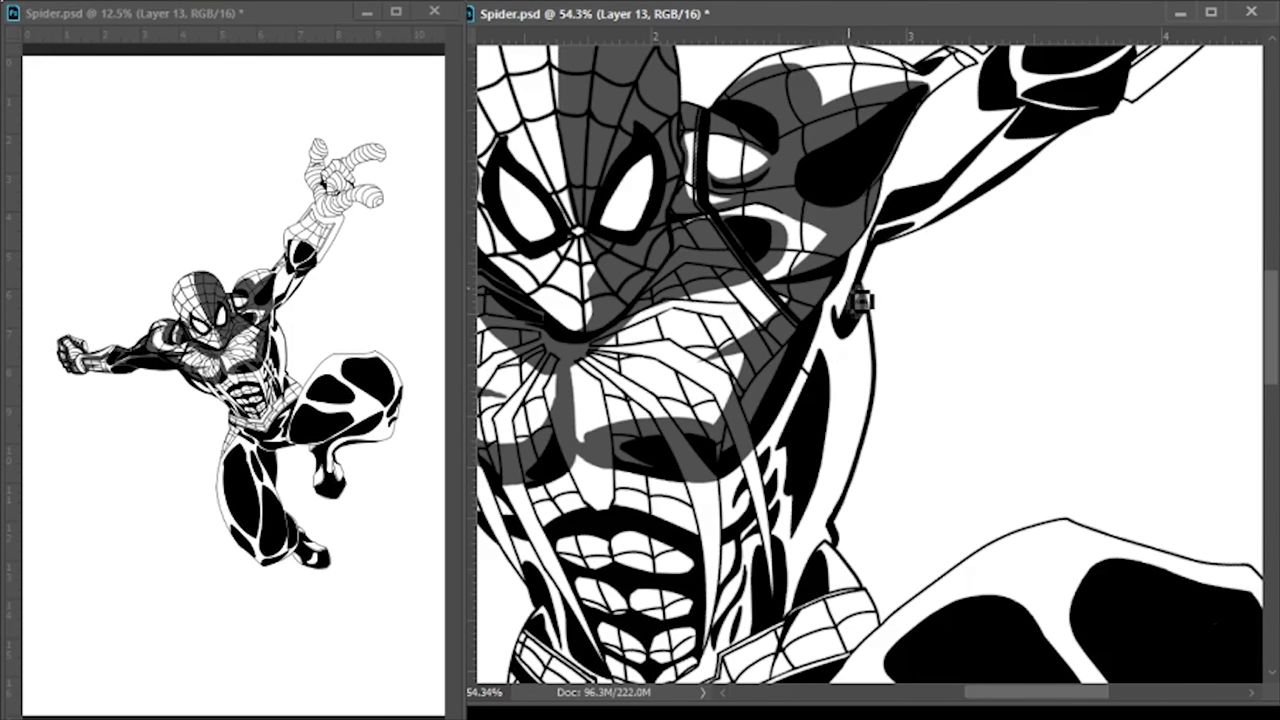
{"action": "left_click_drag", "start_coordinate": [845, 530], "coordinate": [872, 383]}
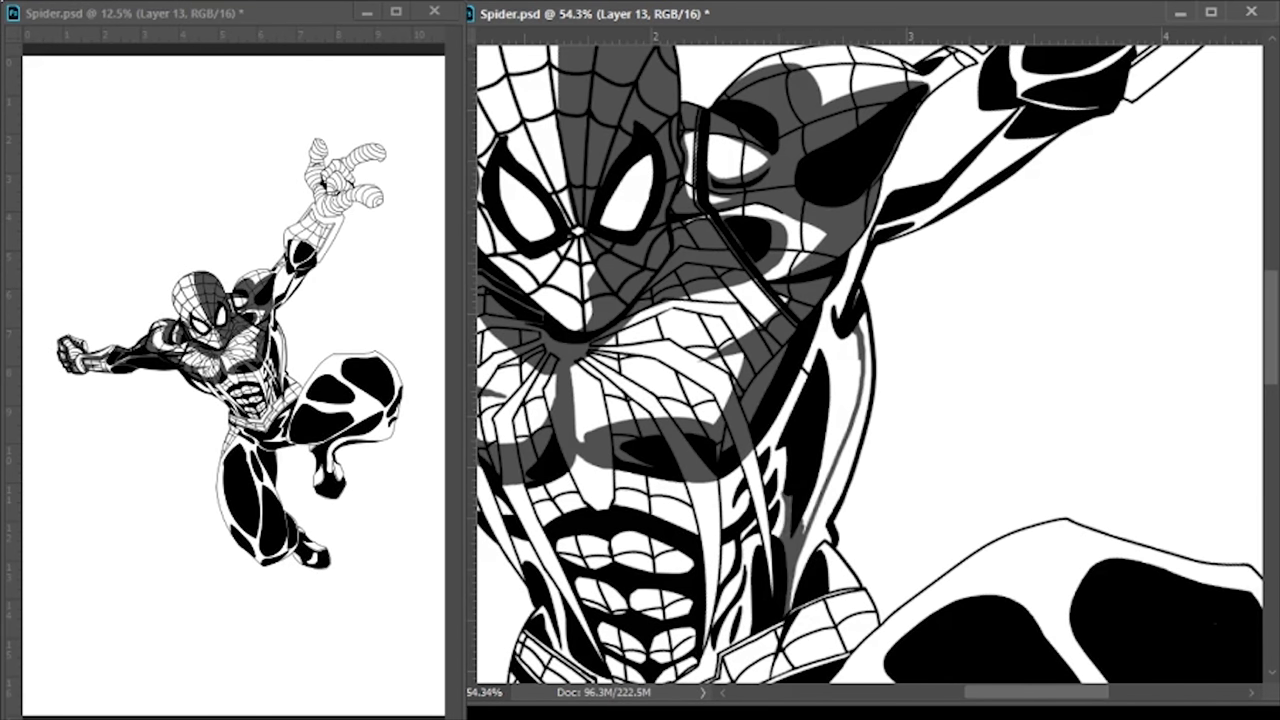
{"action": "scroll", "coordinate": [795, 427], "scroll_direction": "up", "scroll_amount": 3}
{"action": "mouse_move", "coordinate": [762, 311]}
{"action": "left_mouse_down"}
{"action": "mouse_move", "coordinate": [702, 404]}
{"action": "mouse_move", "coordinate": [743, 440]}
{"action": "mouse_move", "coordinate": [709, 384]}
{"action": "left_mouse_up"}
{"action": "left_click_drag", "start_coordinate": [680, 486], "coordinate": [877, 443]}
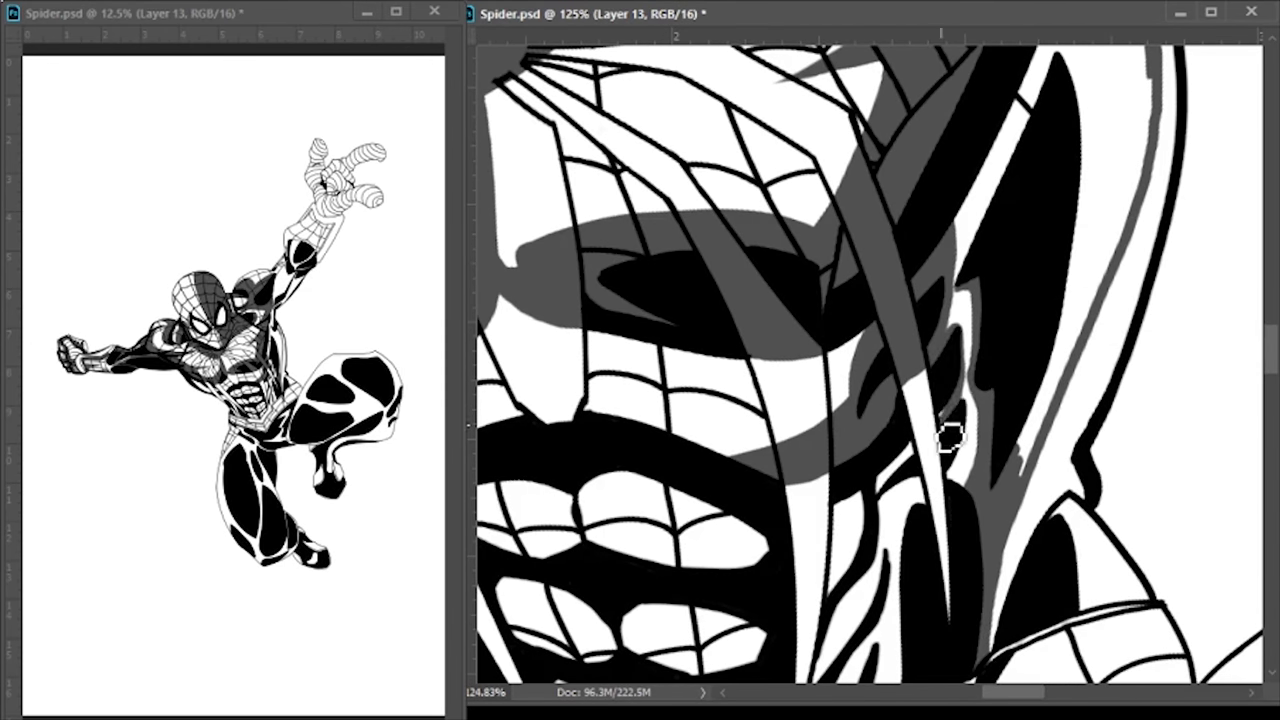
{"action": "left_click_drag", "start_coordinate": [951, 424], "coordinate": [968, 505]}
{"action": "mouse_move", "coordinate": [950, 443]}
{"action": "left_mouse_down"}
{"action": "mouse_move", "coordinate": [892, 494]}
{"action": "mouse_move", "coordinate": [837, 643]}
{"action": "mouse_move", "coordinate": [905, 509]}
{"action": "mouse_move", "coordinate": [903, 551]}
{"action": "left_mouse_up"}
Shade the abdomen strips, the band above the belt line and the left diagonal grey
{"action": "scroll", "coordinate": [902, 402], "scroll_direction": "down", "scroll_amount": 5}
{"action": "mouse_move", "coordinate": [901, 402]}
{"action": "left_mouse_down"}
{"action": "mouse_move", "coordinate": [898, 472]}
{"action": "mouse_move", "coordinate": [957, 302]}
{"action": "mouse_move", "coordinate": [913, 514]}
{"action": "mouse_move", "coordinate": [948, 429]}
{"action": "mouse_move", "coordinate": [930, 506]}
{"action": "left_mouse_up"}
{"action": "left_click_drag", "start_coordinate": [860, 293], "coordinate": [856, 331]}
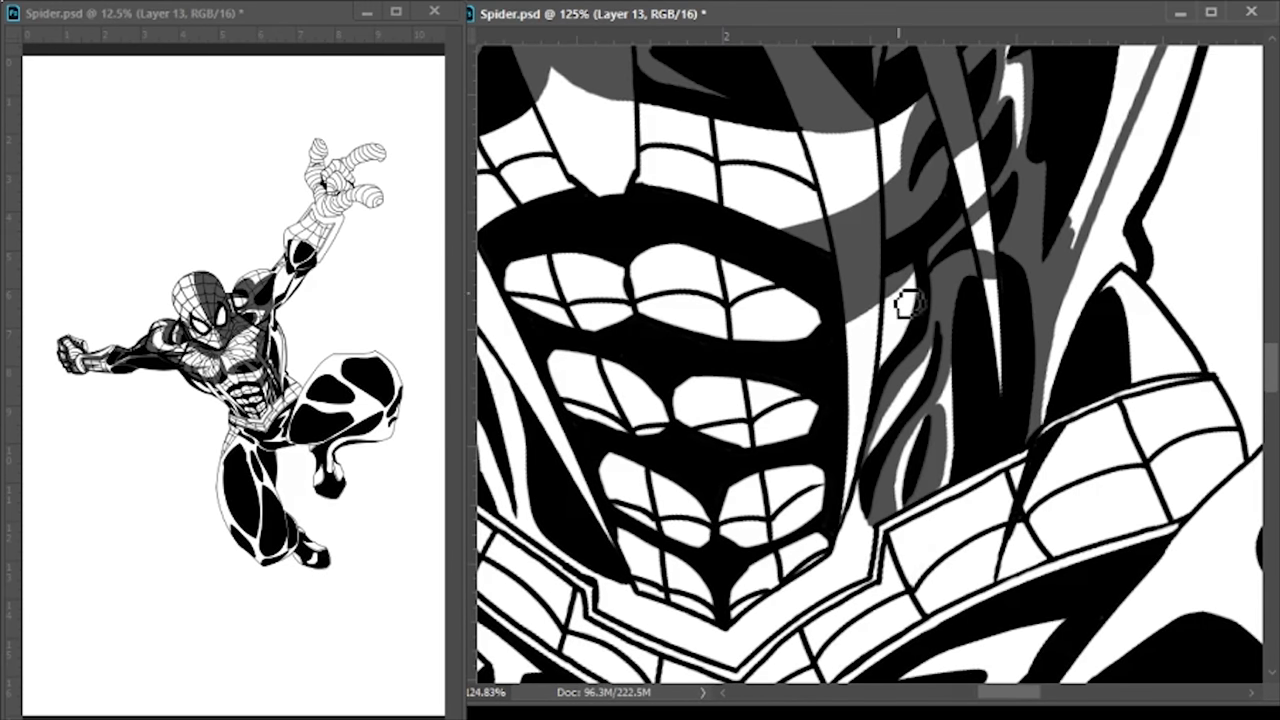
{"action": "mouse_move", "coordinate": [905, 291]}
{"action": "left_mouse_down"}
{"action": "mouse_move", "coordinate": [882, 404]}
{"action": "mouse_move", "coordinate": [915, 318]}
{"action": "left_mouse_up"}
{"action": "scroll", "coordinate": [835, 393], "scroll_direction": "down", "scroll_amount": 3}
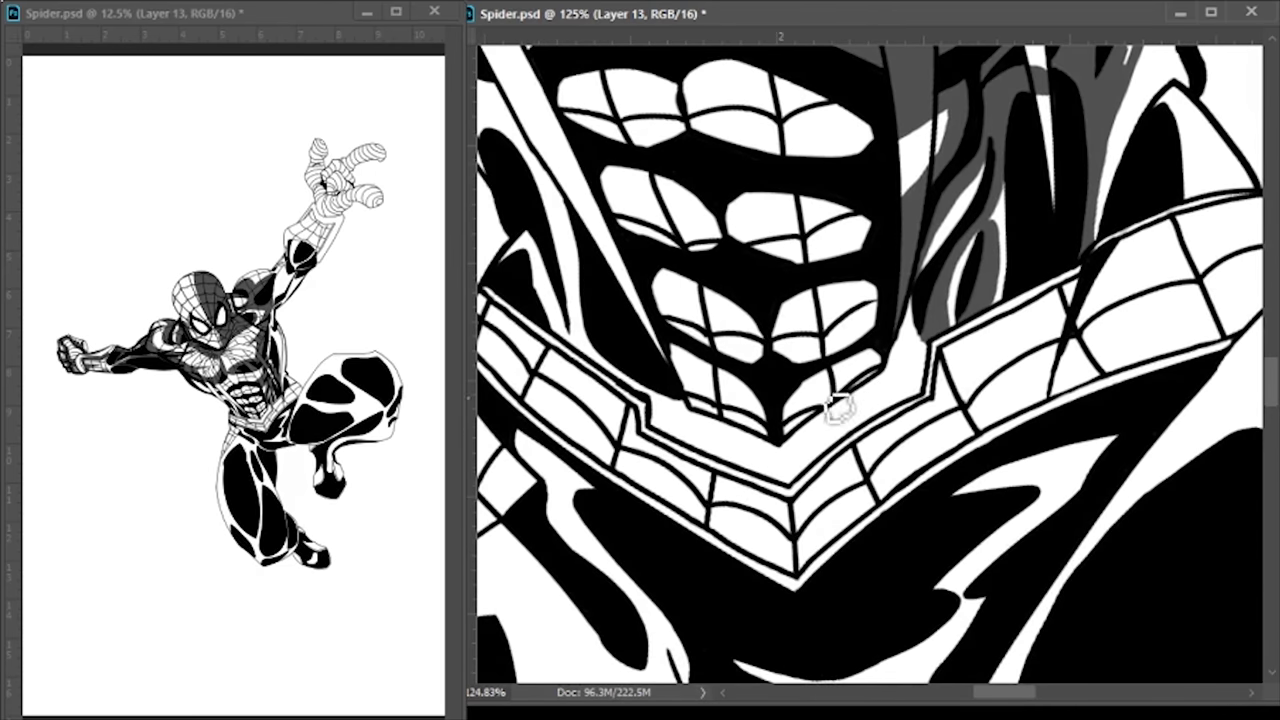
{"action": "mouse_move", "coordinate": [798, 485]}
{"action": "left_mouse_down"}
{"action": "mouse_move", "coordinate": [922, 342]}
{"action": "mouse_move", "coordinate": [916, 402]}
{"action": "mouse_move", "coordinate": [830, 458]}
{"action": "mouse_move", "coordinate": [843, 418]}
{"action": "mouse_move", "coordinate": [822, 442]}
{"action": "mouse_move", "coordinate": [950, 335]}
{"action": "left_mouse_up"}
{"action": "left_click_drag", "start_coordinate": [690, 415], "coordinate": [662, 430]}
{"action": "left_click_drag", "start_coordinate": [771, 458], "coordinate": [675, 413]}
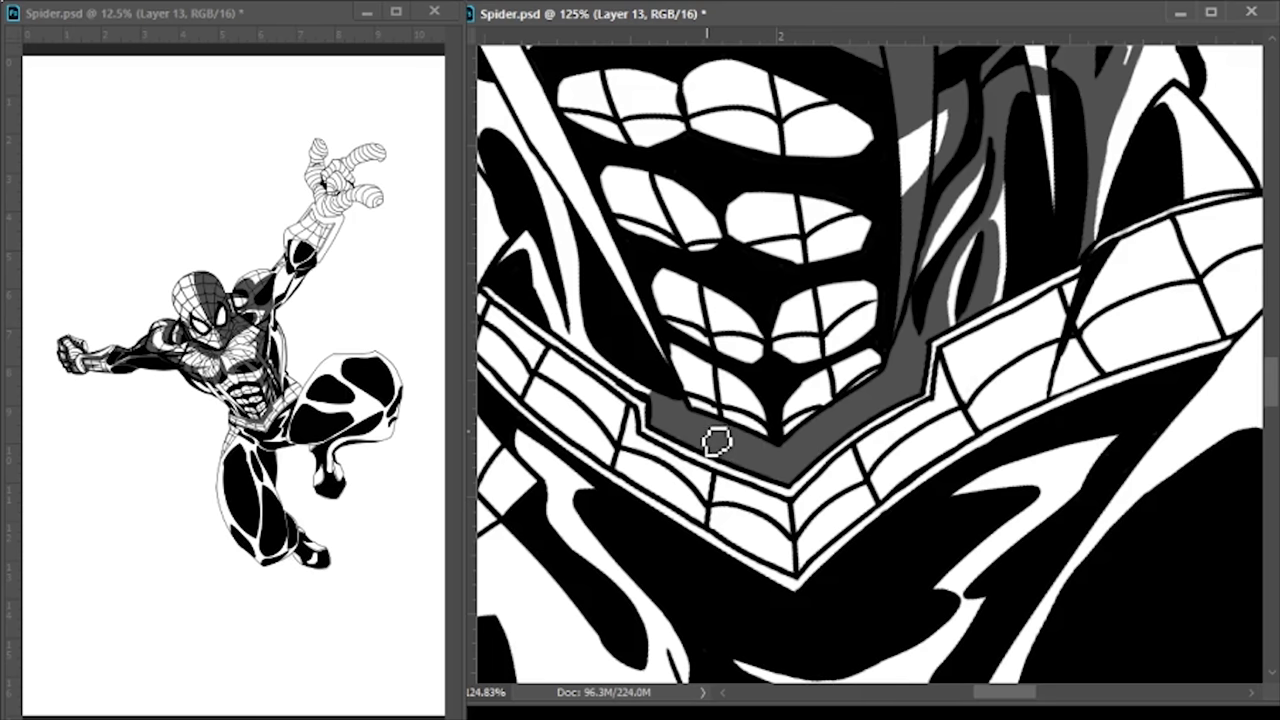
{"action": "left_click_drag", "start_coordinate": [575, 150], "coordinate": [578, 320]}
{"action": "scroll", "coordinate": [610, 270], "scroll_direction": "up", "scroll_amount": 3}
{"action": "mouse_move", "coordinate": [563, 252]}
{"action": "left_mouse_down"}
{"action": "mouse_move", "coordinate": [642, 293]}
{"action": "mouse_move", "coordinate": [581, 283]}
{"action": "mouse_move", "coordinate": [554, 157]}
{"action": "mouse_move", "coordinate": [518, 150]}
{"action": "mouse_move", "coordinate": [596, 236]}
{"action": "mouse_move", "coordinate": [620, 243]}
{"action": "mouse_move", "coordinate": [584, 287]}
{"action": "mouse_move", "coordinate": [721, 427]}
{"action": "mouse_move", "coordinate": [547, 147]}
{"action": "left_mouse_up"}
Shade the abdomen's rows of white shapes grey, fixing one top edge in black
{"action": "left_click_drag", "start_coordinate": [656, 290], "coordinate": [860, 270]}
{"action": "mouse_move", "coordinate": [724, 262]}
{"action": "left_mouse_down"}
{"action": "mouse_move", "coordinate": [714, 270]}
{"action": "mouse_move", "coordinate": [850, 262]}
{"action": "left_mouse_up"}
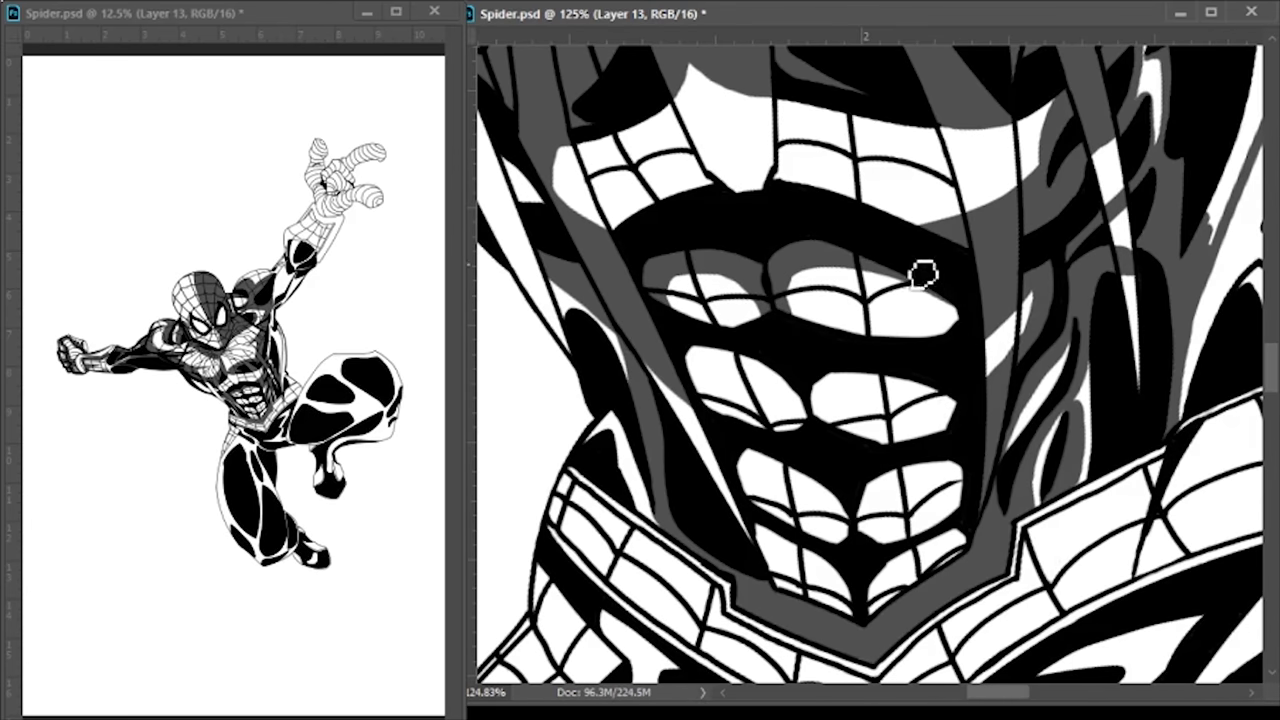
{"action": "left_click_drag", "start_coordinate": [937, 295], "coordinate": [955, 318]}
{"action": "left_click_drag", "start_coordinate": [960, 245], "coordinate": [715, 185]}
{"action": "mouse_move", "coordinate": [643, 128]}
{"action": "left_mouse_down"}
{"action": "mouse_move", "coordinate": [758, 127]}
{"action": "mouse_move", "coordinate": [689, 116]}
{"action": "left_mouse_up"}
{"action": "mouse_move", "coordinate": [845, 400]}
{"action": "left_mouse_down"}
{"action": "mouse_move", "coordinate": [923, 380]}
{"action": "mouse_move", "coordinate": [803, 426]}
{"action": "mouse_move", "coordinate": [717, 371]}
{"action": "mouse_move", "coordinate": [848, 460]}
{"action": "mouse_move", "coordinate": [966, 514]}
{"action": "mouse_move", "coordinate": [836, 494]}
{"action": "left_mouse_up"}
{"action": "mouse_move", "coordinate": [790, 585]}
{"action": "left_mouse_down"}
{"action": "mouse_move", "coordinate": [858, 600]}
{"action": "mouse_move", "coordinate": [940, 556]}
{"action": "left_mouse_up"}
Extend grey shadow along the body edges, near the collar and over the upper white band
{"action": "mouse_move", "coordinate": [651, 366]}
{"action": "left_mouse_down"}
{"action": "mouse_move", "coordinate": [603, 340]}
{"action": "mouse_move", "coordinate": [629, 374]}
{"action": "mouse_move", "coordinate": [581, 315]}
{"action": "left_mouse_up"}
{"action": "left_click_drag", "start_coordinate": [768, 493], "coordinate": [753, 338]}
{"action": "mouse_move", "coordinate": [1035, 232]}
{"action": "left_mouse_down"}
{"action": "mouse_move", "coordinate": [1000, 363]}
{"action": "mouse_move", "coordinate": [1008, 277]}
{"action": "mouse_move", "coordinate": [990, 283]}
{"action": "mouse_move", "coordinate": [974, 354]}
{"action": "mouse_move", "coordinate": [829, 471]}
{"action": "mouse_move", "coordinate": [571, 303]}
{"action": "mouse_move", "coordinate": [530, 240]}
{"action": "left_mouse_up"}
{"action": "left_click_drag", "start_coordinate": [802, 461], "coordinate": [499, 561]}
{"action": "mouse_move", "coordinate": [766, 351]}
{"action": "left_mouse_down"}
{"action": "mouse_move", "coordinate": [791, 394]}
{"action": "mouse_move", "coordinate": [913, 283]}
{"action": "mouse_move", "coordinate": [857, 286]}
{"action": "mouse_move", "coordinate": [851, 409]}
{"action": "mouse_move", "coordinate": [1015, 54]}
{"action": "left_mouse_up"}
{"action": "mouse_move", "coordinate": [957, 486]}
{"action": "left_mouse_down"}
{"action": "mouse_move", "coordinate": [793, 350]}
{"action": "mouse_move", "coordinate": [800, 386]}
{"action": "mouse_move", "coordinate": [866, 377]}
{"action": "left_mouse_up"}
{"action": "mouse_move", "coordinate": [908, 281]}
{"action": "left_mouse_down"}
{"action": "mouse_move", "coordinate": [991, 171]}
{"action": "mouse_move", "coordinate": [880, 180]}
{"action": "mouse_move", "coordinate": [807, 275]}
{"action": "left_mouse_up"}
{"action": "mouse_move", "coordinate": [615, 415]}
{"action": "left_mouse_down"}
{"action": "mouse_move", "coordinate": [600, 337]}
{"action": "mouse_move", "coordinate": [730, 437]}
{"action": "left_mouse_up"}
{"action": "mouse_move", "coordinate": [615, 255]}
{"action": "left_mouse_down"}
{"action": "mouse_move", "coordinate": [828, 558]}
{"action": "mouse_move", "coordinate": [850, 384]}
{"action": "left_mouse_up"}
Touch up the leg edge and the oval's edge with black strokes
{"action": "left_click_drag", "start_coordinate": [850, 384], "coordinate": [845, 482]}
{"action": "mouse_move", "coordinate": [757, 432]}
{"action": "left_mouse_down"}
{"action": "mouse_move", "coordinate": [780, 466]}
{"action": "mouse_move", "coordinate": [782, 540]}
{"action": "left_mouse_up"}
{"action": "mouse_move", "coordinate": [640, 251]}
{"action": "left_mouse_down"}
{"action": "mouse_move", "coordinate": [717, 517]}
{"action": "mouse_move", "coordinate": [766, 493]}
{"action": "mouse_move", "coordinate": [694, 294]}
{"action": "mouse_move", "coordinate": [749, 503]}
{"action": "mouse_move", "coordinate": [780, 494]}
{"action": "mouse_move", "coordinate": [737, 291]}
{"action": "mouse_move", "coordinate": [737, 143]}
{"action": "mouse_move", "coordinate": [712, 230]}
{"action": "left_mouse_up"}
{"action": "mouse_move", "coordinate": [825, 360]}
{"action": "left_mouse_down"}
{"action": "mouse_move", "coordinate": [745, 130]}
{"action": "mouse_move", "coordinate": [766, 380]}
{"action": "mouse_move", "coordinate": [757, 337]}
{"action": "left_mouse_up"}
Grey out the thigh's white bands, the area below the V shape and the bottom band
{"action": "left_click_drag", "start_coordinate": [613, 150], "coordinate": [616, 413]}
{"action": "scroll", "coordinate": [714, 206], "scroll_direction": "down", "scroll_amount": 5}
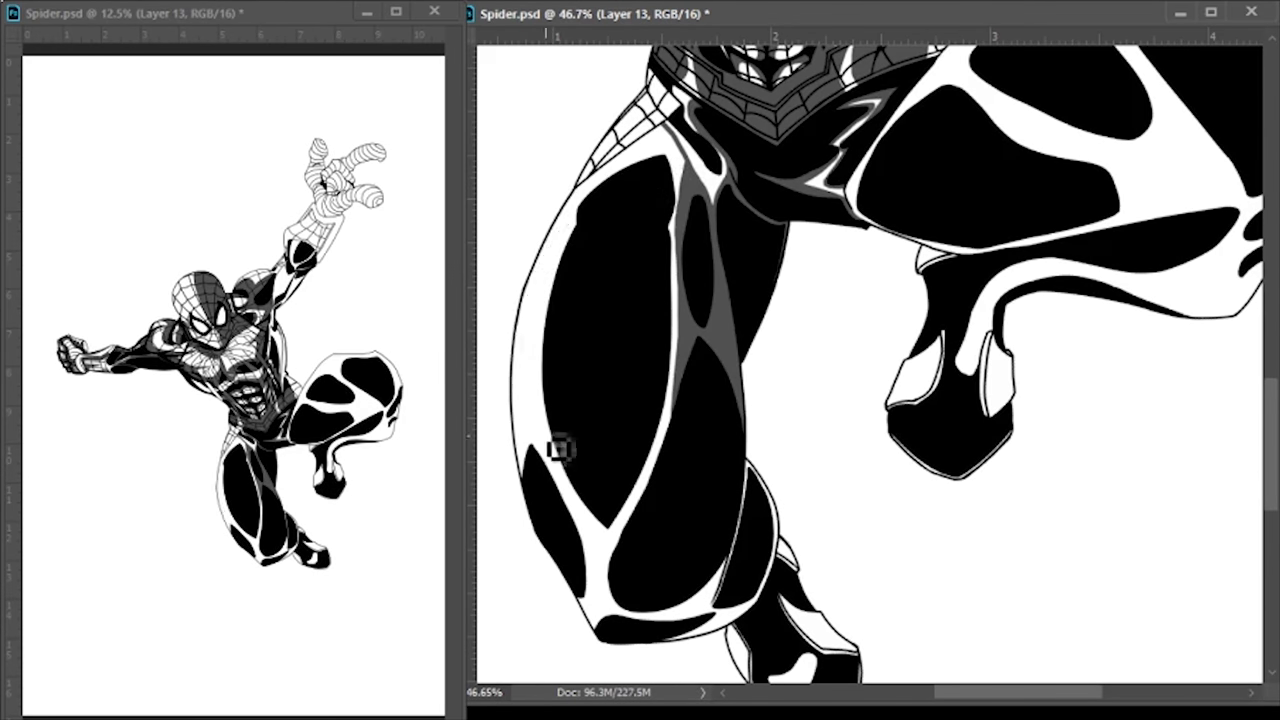
{"action": "mouse_move", "coordinate": [674, 160]}
{"action": "left_mouse_down"}
{"action": "mouse_move", "coordinate": [610, 175]}
{"action": "mouse_move", "coordinate": [676, 222]}
{"action": "mouse_move", "coordinate": [536, 445]}
{"action": "mouse_move", "coordinate": [588, 206]}
{"action": "mouse_move", "coordinate": [583, 511]}
{"action": "mouse_move", "coordinate": [600, 531]}
{"action": "left_mouse_up"}
{"action": "scroll", "coordinate": [818, 407], "scroll_direction": "up", "scroll_amount": 4}
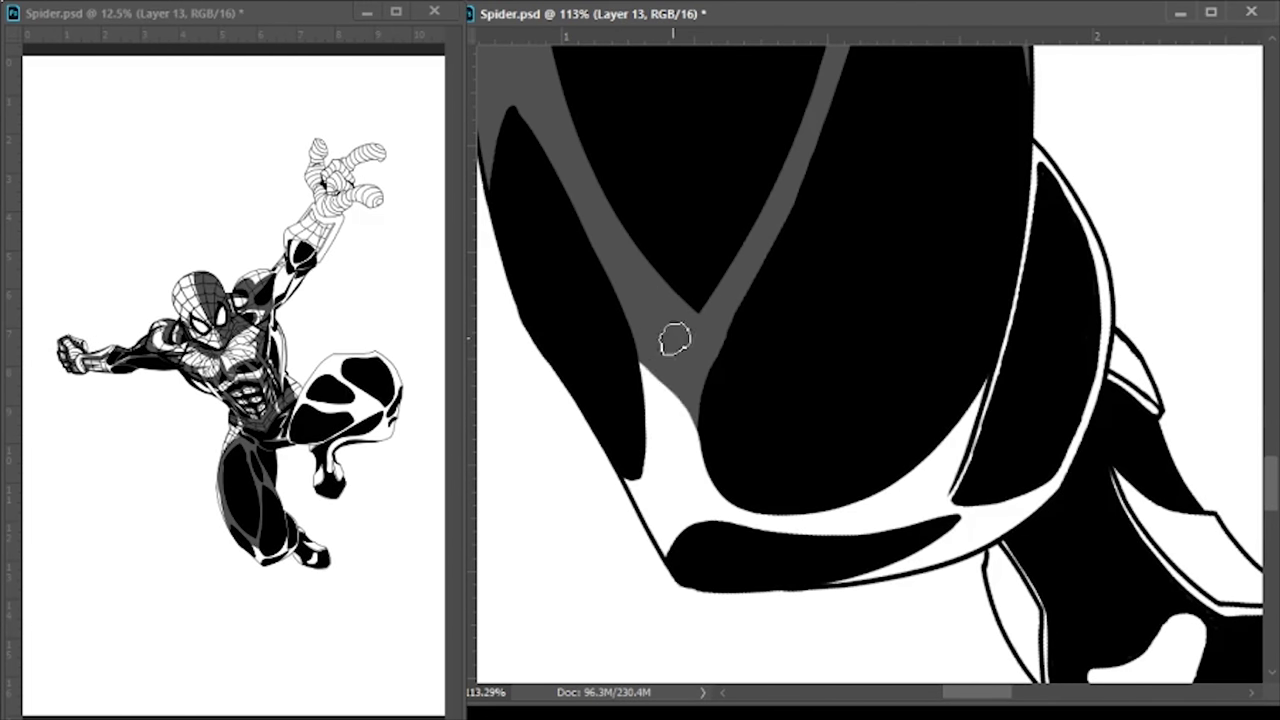
{"action": "left_click_drag", "start_coordinate": [673, 345], "coordinate": [632, 455]}
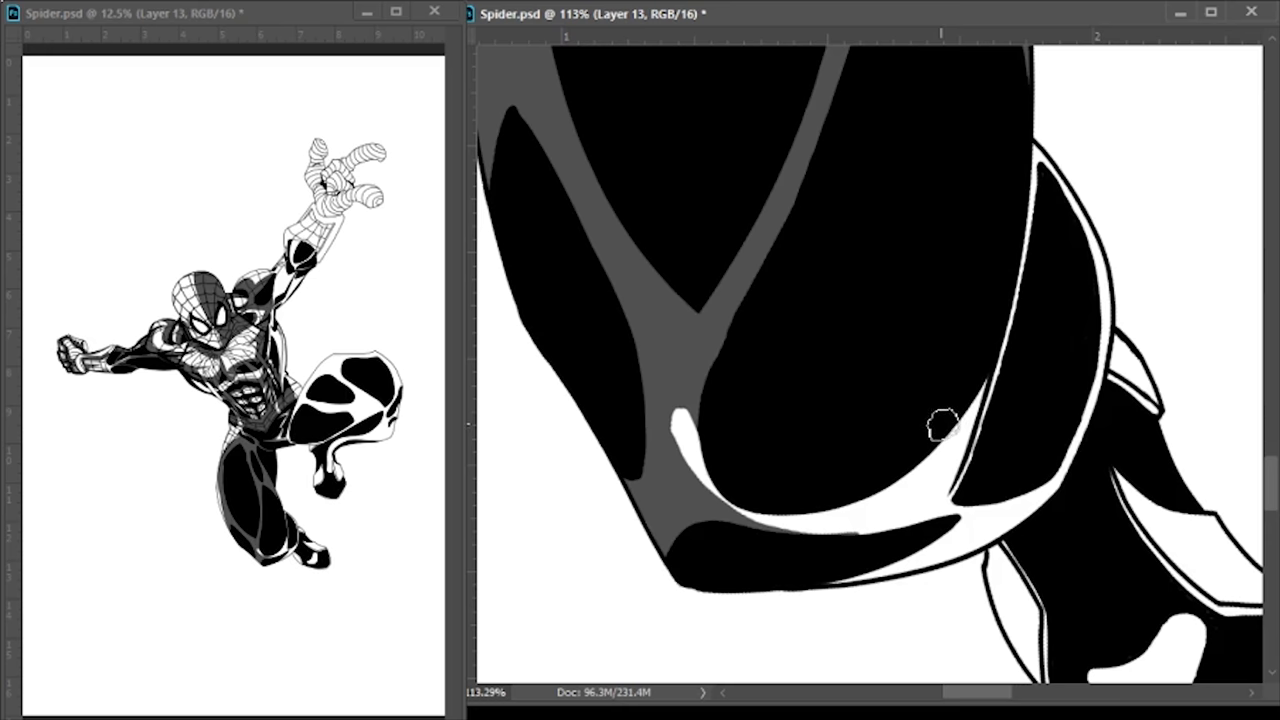
{"action": "mouse_move", "coordinate": [942, 425]}
{"action": "left_mouse_down"}
{"action": "mouse_move", "coordinate": [777, 471]}
{"action": "mouse_move", "coordinate": [1029, 163]}
{"action": "mouse_move", "coordinate": [1071, 397]}
{"action": "mouse_move", "coordinate": [1001, 514]}
{"action": "mouse_move", "coordinate": [829, 577]}
{"action": "left_mouse_up"}
{"action": "mouse_move", "coordinate": [1058, 548]}
{"action": "left_mouse_down"}
{"action": "mouse_move", "coordinate": [848, 428]}
{"action": "mouse_move", "coordinate": [850, 546]}
{"action": "left_mouse_up"}
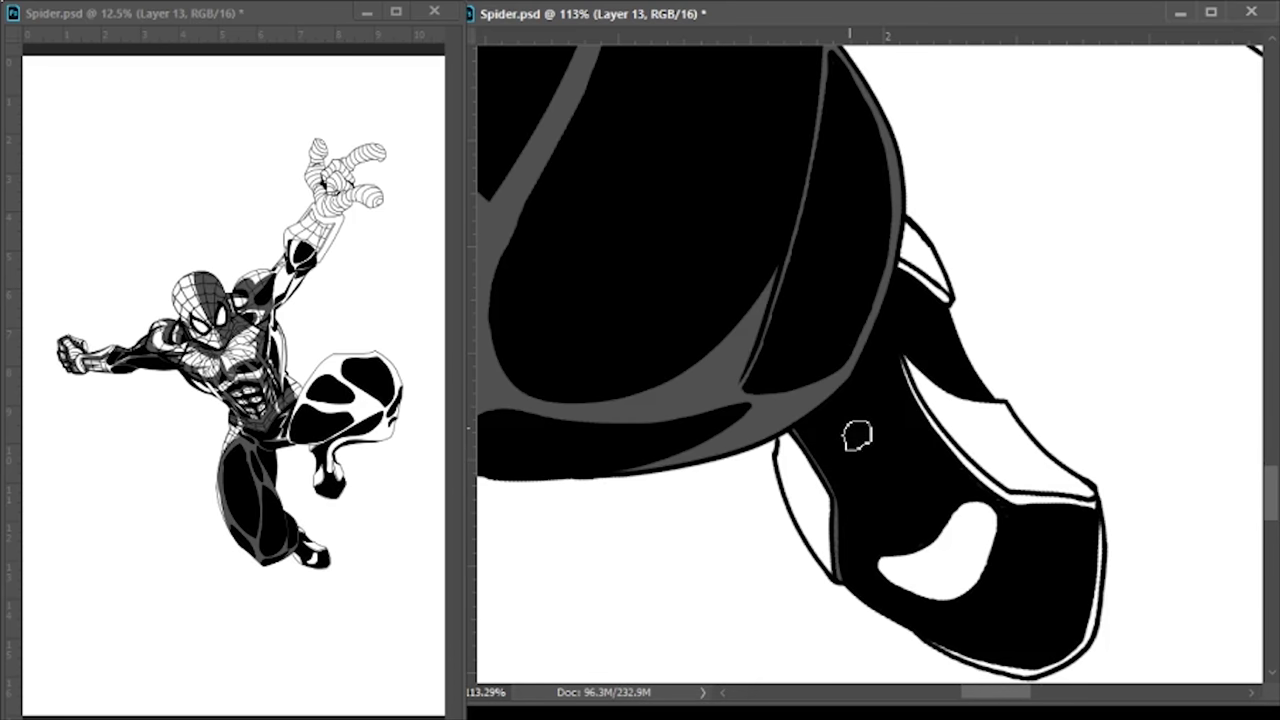
Shade grey around the white highlight blob and fill the leg's highlight band
{"action": "scroll", "coordinate": [843, 420], "scroll_direction": "up", "scroll_amount": 3}
{"action": "mouse_move", "coordinate": [829, 409]}
{"action": "left_mouse_down"}
{"action": "mouse_move", "coordinate": [737, 286]}
{"action": "mouse_move", "coordinate": [815, 349]}
{"action": "left_mouse_up"}
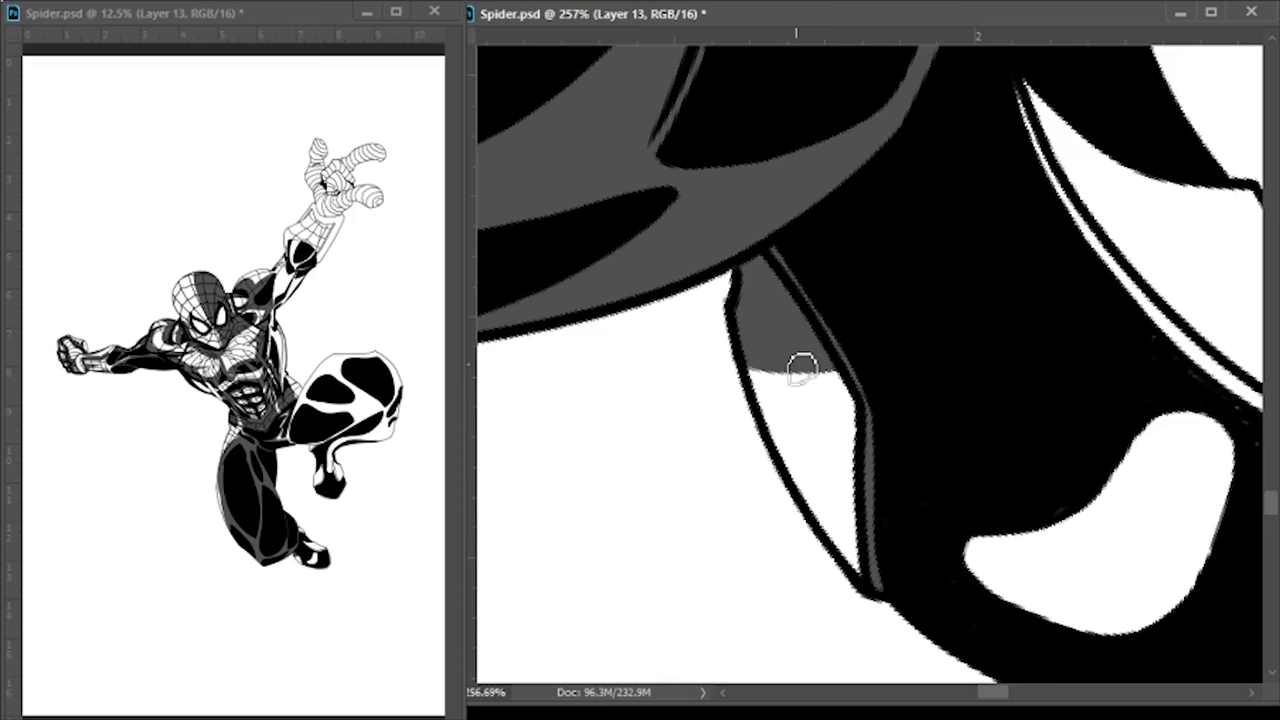
{"action": "mouse_move", "coordinate": [1200, 420]}
{"action": "left_mouse_down"}
{"action": "mouse_move", "coordinate": [1171, 443]}
{"action": "mouse_move", "coordinate": [1100, 434]}
{"action": "mouse_move", "coordinate": [875, 334]}
{"action": "left_mouse_up"}
{"action": "mouse_move", "coordinate": [990, 340]}
{"action": "left_mouse_down"}
{"action": "mouse_move", "coordinate": [777, 486]}
{"action": "mouse_move", "coordinate": [965, 500]}
{"action": "left_mouse_up"}
{"action": "scroll", "coordinate": [946, 263], "scroll_direction": "up", "scroll_amount": 2}
{"action": "mouse_move", "coordinate": [689, 166]}
{"action": "left_mouse_down"}
{"action": "mouse_move", "coordinate": [1117, 486]}
{"action": "mouse_move", "coordinate": [1040, 365]}
{"action": "left_mouse_up"}
{"action": "left_click_drag", "start_coordinate": [951, 234], "coordinate": [828, 228]}
{"action": "left_click_drag", "start_coordinate": [1105, 440], "coordinate": [946, 379]}
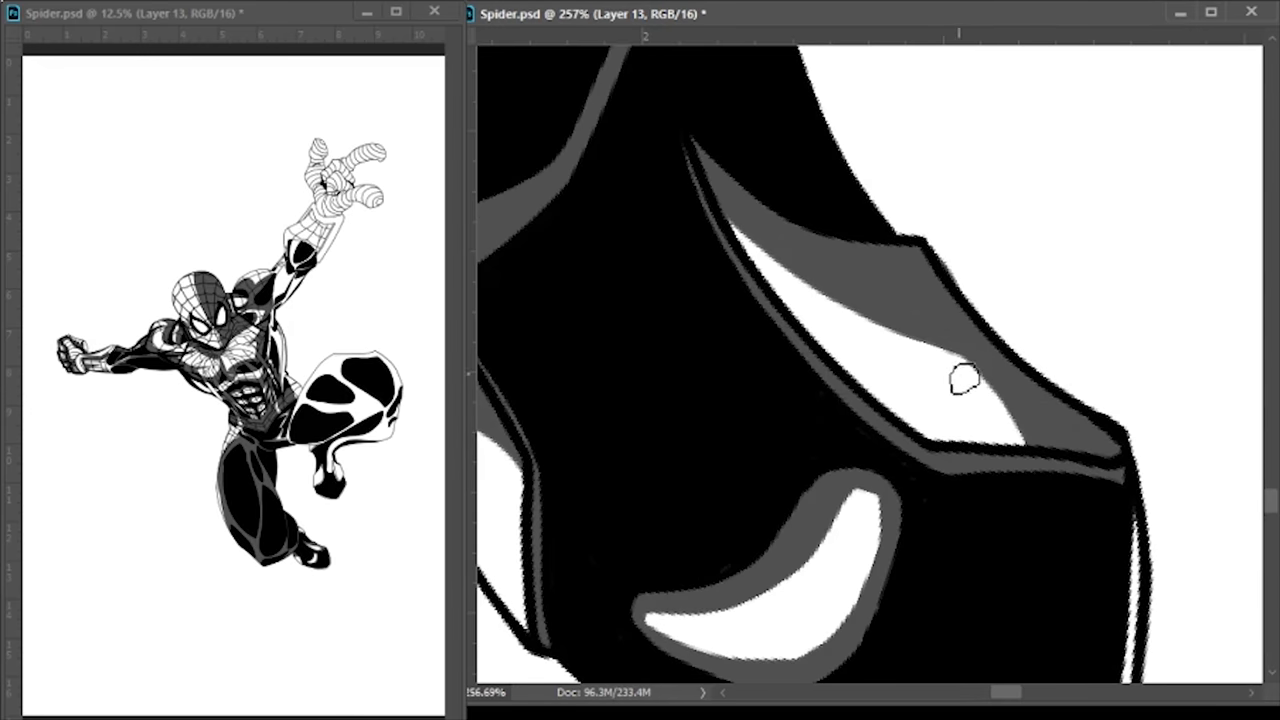
Shade the shin piece's edges, the left highlight piece and the white leg curve grey
{"action": "scroll", "coordinate": [962, 381], "scroll_direction": "down", "scroll_amount": 5}
{"action": "scroll", "coordinate": [920, 329], "scroll_direction": "up", "scroll_amount": 5}
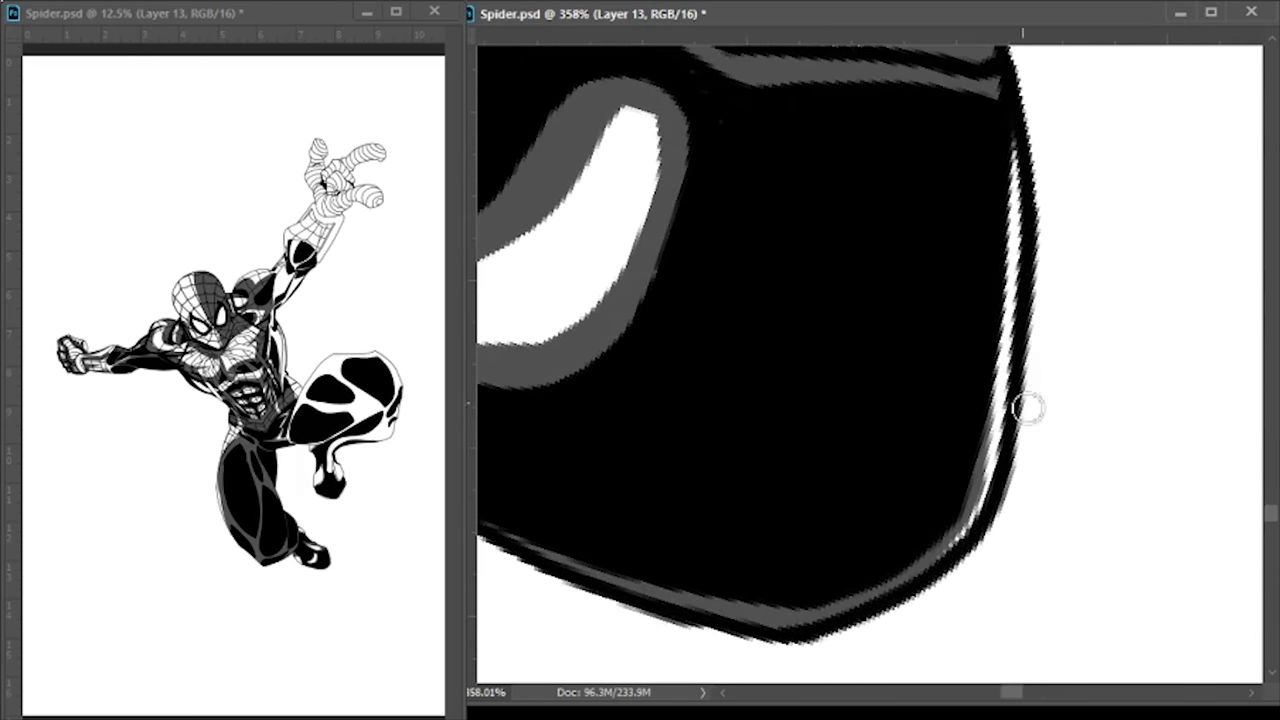
{"action": "scroll", "coordinate": [891, 349], "scroll_direction": "down", "scroll_amount": 8}
{"action": "scroll", "coordinate": [971, 217], "scroll_direction": "up", "scroll_amount": 4}
{"action": "left_click_drag", "start_coordinate": [748, 398], "coordinate": [728, 608]}
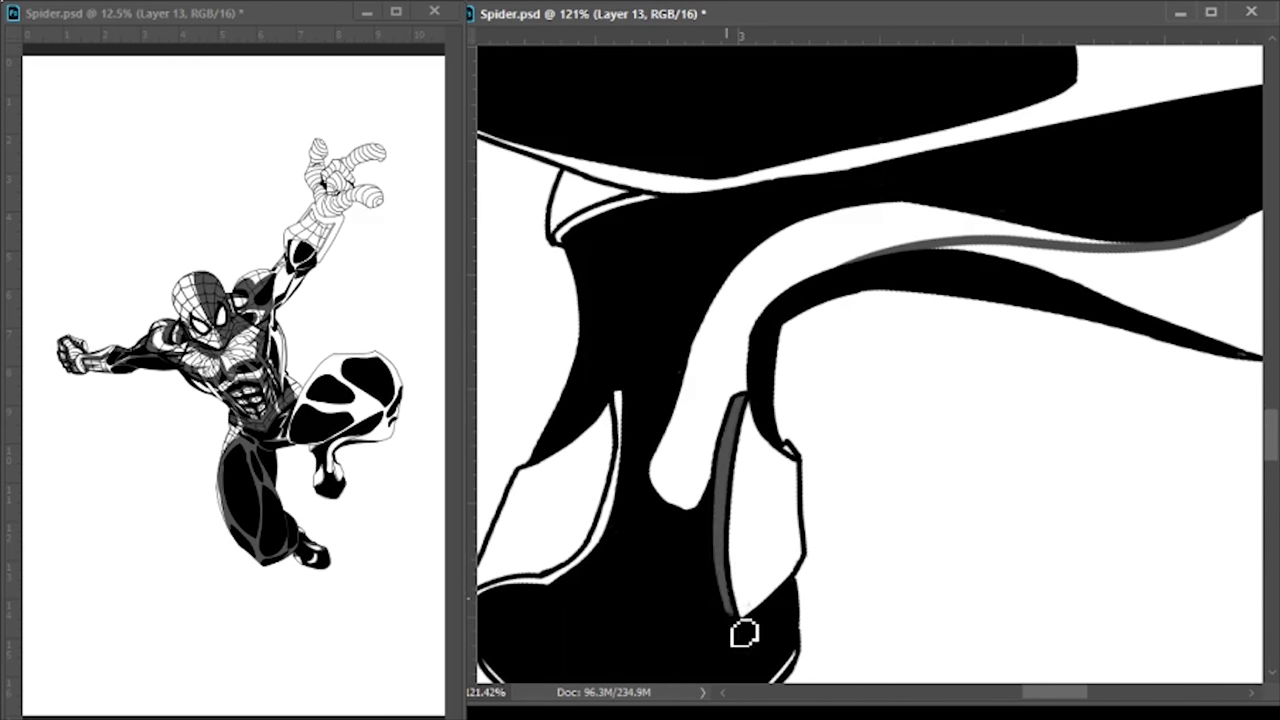
{"action": "mouse_move", "coordinate": [502, 535]}
{"action": "left_mouse_down"}
{"action": "mouse_move", "coordinate": [614, 414]}
{"action": "mouse_move", "coordinate": [530, 525]}
{"action": "mouse_move", "coordinate": [555, 545]}
{"action": "left_mouse_up"}
{"action": "mouse_move", "coordinate": [685, 398]}
{"action": "left_mouse_down"}
{"action": "mouse_move", "coordinate": [686, 443]}
{"action": "mouse_move", "coordinate": [786, 251]}
{"action": "mouse_move", "coordinate": [853, 248]}
{"action": "left_mouse_up"}
{"action": "scroll", "coordinate": [757, 363], "scroll_direction": "down", "scroll_amount": 3}
{"action": "scroll", "coordinate": [757, 363], "scroll_direction": "right", "scroll_amount": 2}
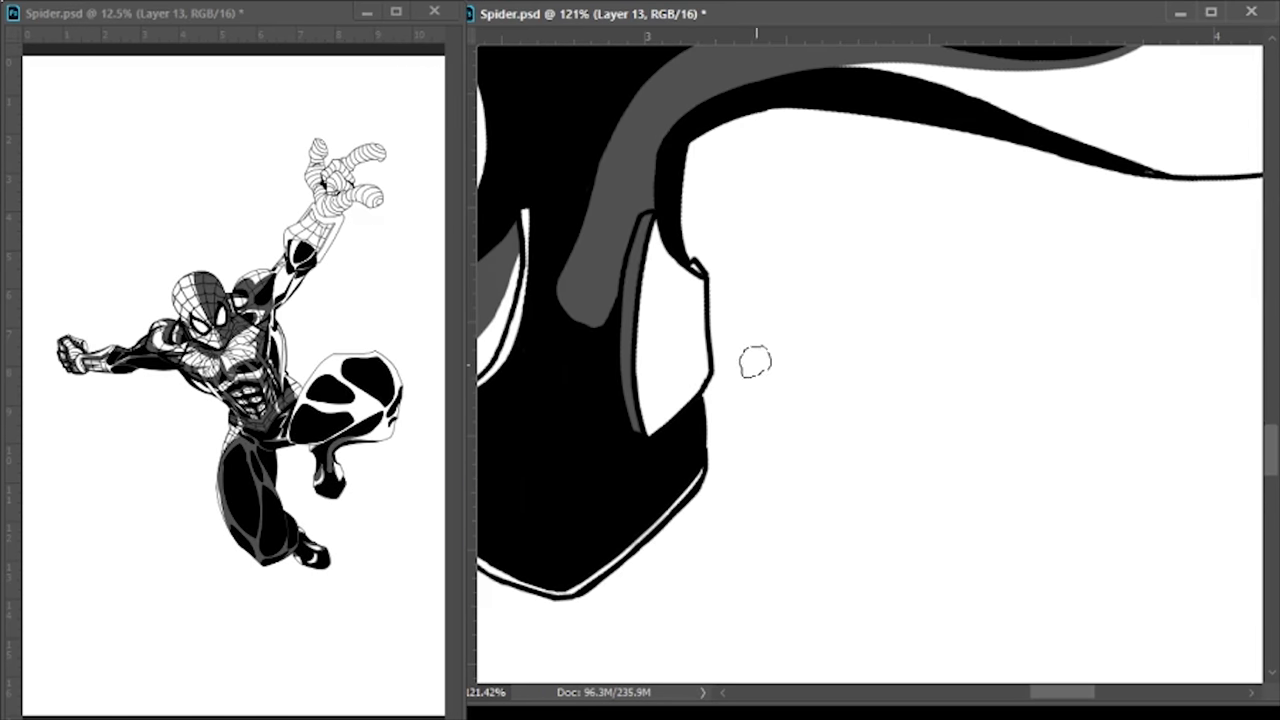
{"action": "left_click_drag", "start_coordinate": [700, 375], "coordinate": [665, 422]}
{"action": "scroll", "coordinate": [723, 491], "scroll_direction": "up", "scroll_amount": 5}
{"action": "scroll", "coordinate": [1080, 289], "scroll_direction": "left", "scroll_amount": 3}
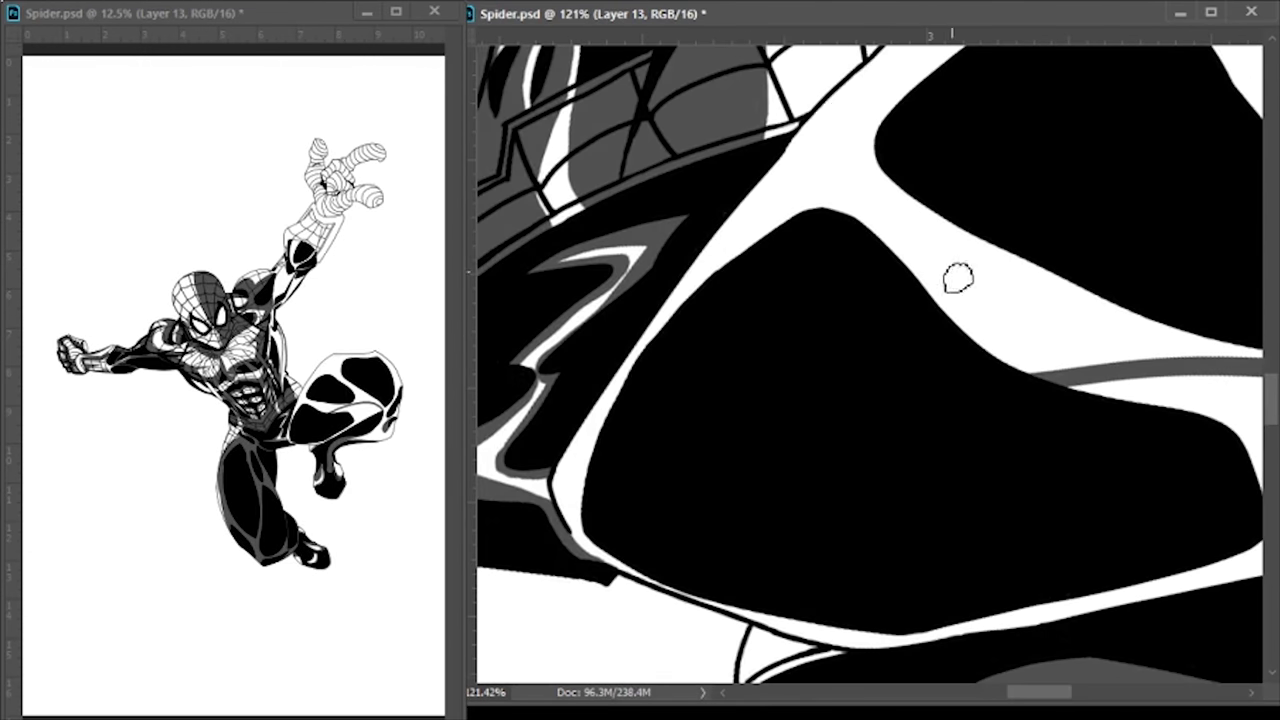
Run grey along the white band edges and down the thigh black shape's right edge
{"action": "mouse_move", "coordinate": [855, 70]}
{"action": "left_mouse_down"}
{"action": "mouse_move", "coordinate": [1194, 371]}
{"action": "mouse_move", "coordinate": [837, 206]}
{"action": "mouse_move", "coordinate": [591, 534]}
{"action": "left_mouse_up"}
{"action": "left_click_drag", "start_coordinate": [870, 230], "coordinate": [1084, 372]}
{"action": "scroll", "coordinate": [834, 380], "scroll_direction": "down", "scroll_amount": 3}
{"action": "scroll", "coordinate": [837, 391], "scroll_direction": "right", "scroll_amount": 3}
{"action": "left_click_drag", "start_coordinate": [800, 395], "coordinate": [1123, 286]}
{"action": "left_click_drag", "start_coordinate": [808, 327], "coordinate": [849, 443]}
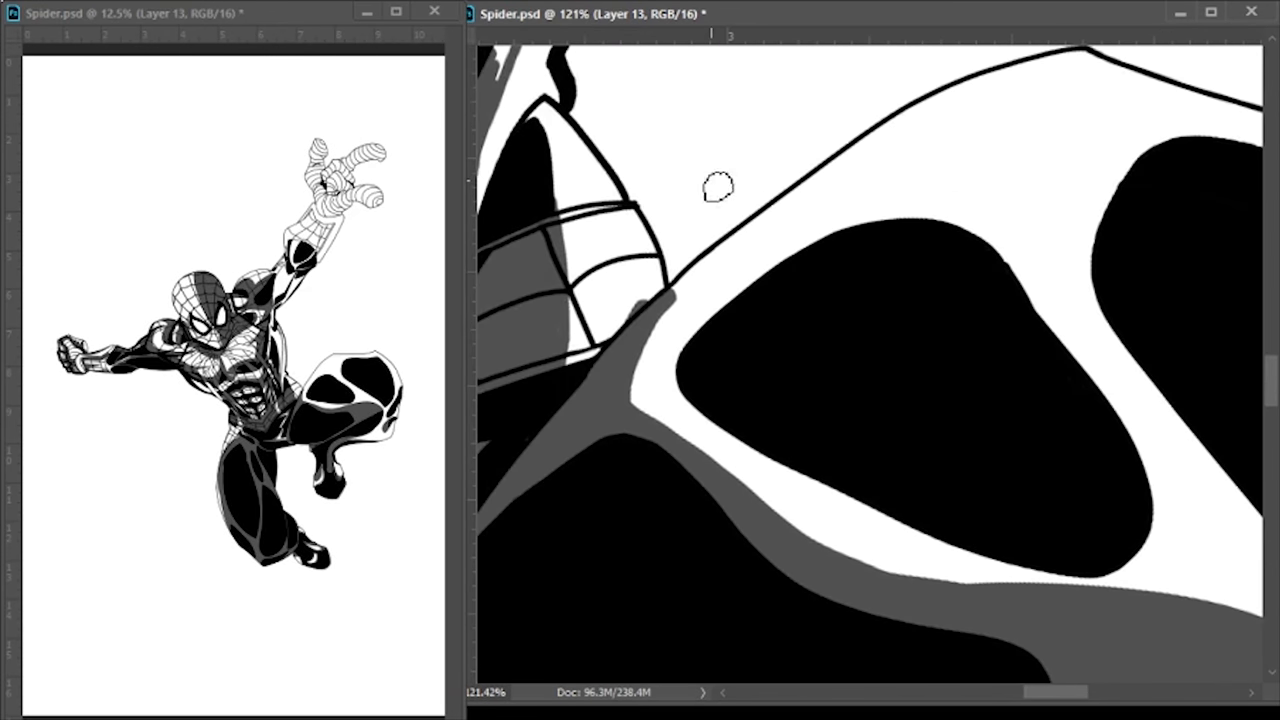
{"action": "left_click_drag", "start_coordinate": [755, 210], "coordinate": [668, 305]}
{"action": "mouse_move", "coordinate": [713, 258]}
{"action": "left_mouse_down"}
{"action": "mouse_move", "coordinate": [960, 154]}
{"action": "mouse_move", "coordinate": [1155, 514]}
{"action": "left_mouse_up"}
{"action": "mouse_move", "coordinate": [963, 363]}
{"action": "left_mouse_down"}
{"action": "mouse_move", "coordinate": [1000, 200]}
{"action": "mouse_move", "coordinate": [966, 214]}
{"action": "left_mouse_up"}
Shade the black shape's left edge and fill the gap between the two black shapes grey
{"action": "scroll", "coordinate": [886, 286], "scroll_direction": "right", "scroll_amount": 5}
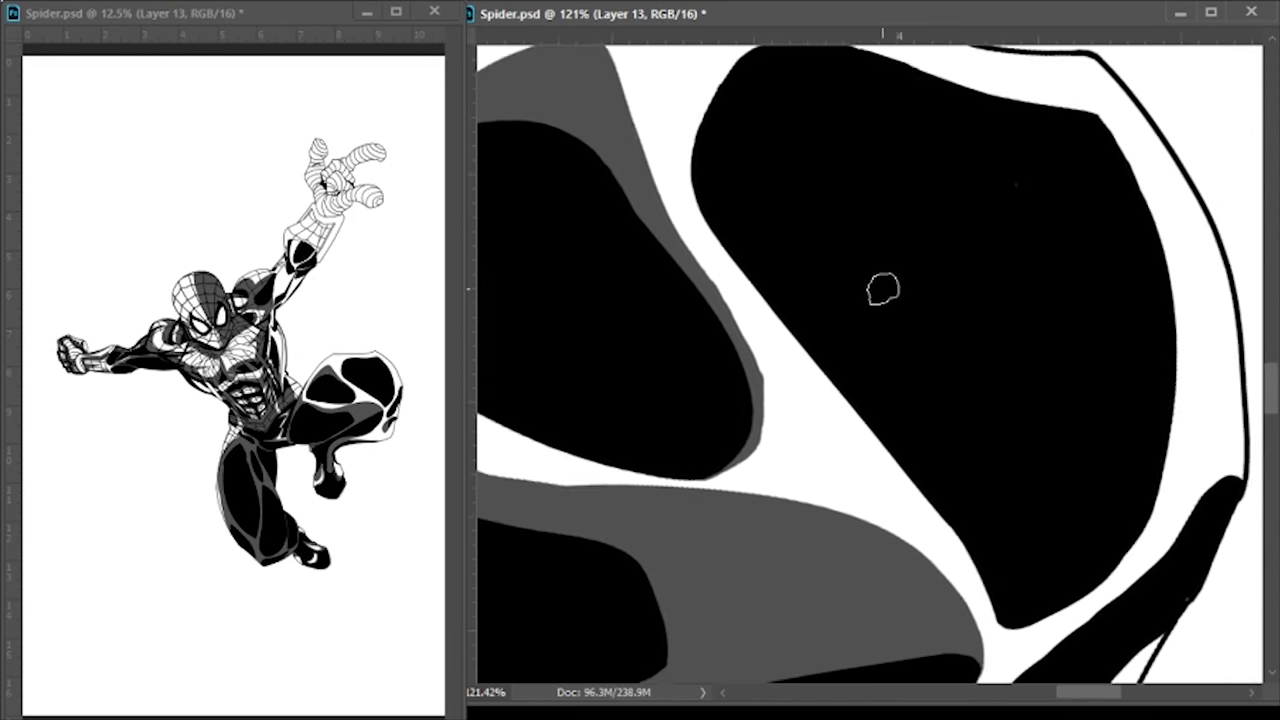
{"action": "left_click_drag", "start_coordinate": [714, 175], "coordinate": [860, 162]}
{"action": "left_click_drag", "start_coordinate": [805, 435], "coordinate": [810, 565]}
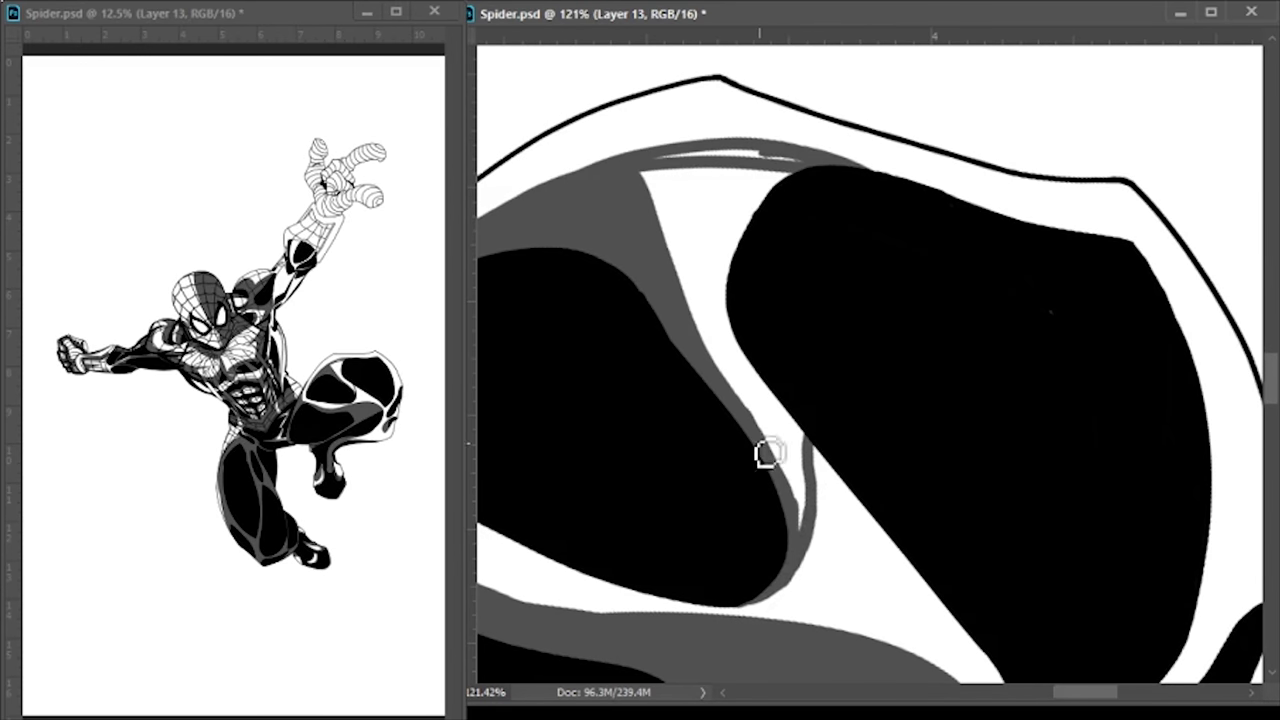
{"action": "mouse_move", "coordinate": [780, 156]}
{"action": "left_mouse_down"}
{"action": "mouse_move", "coordinate": [651, 163]}
{"action": "mouse_move", "coordinate": [743, 374]}
{"action": "mouse_move", "coordinate": [760, 466]}
{"action": "left_mouse_up"}
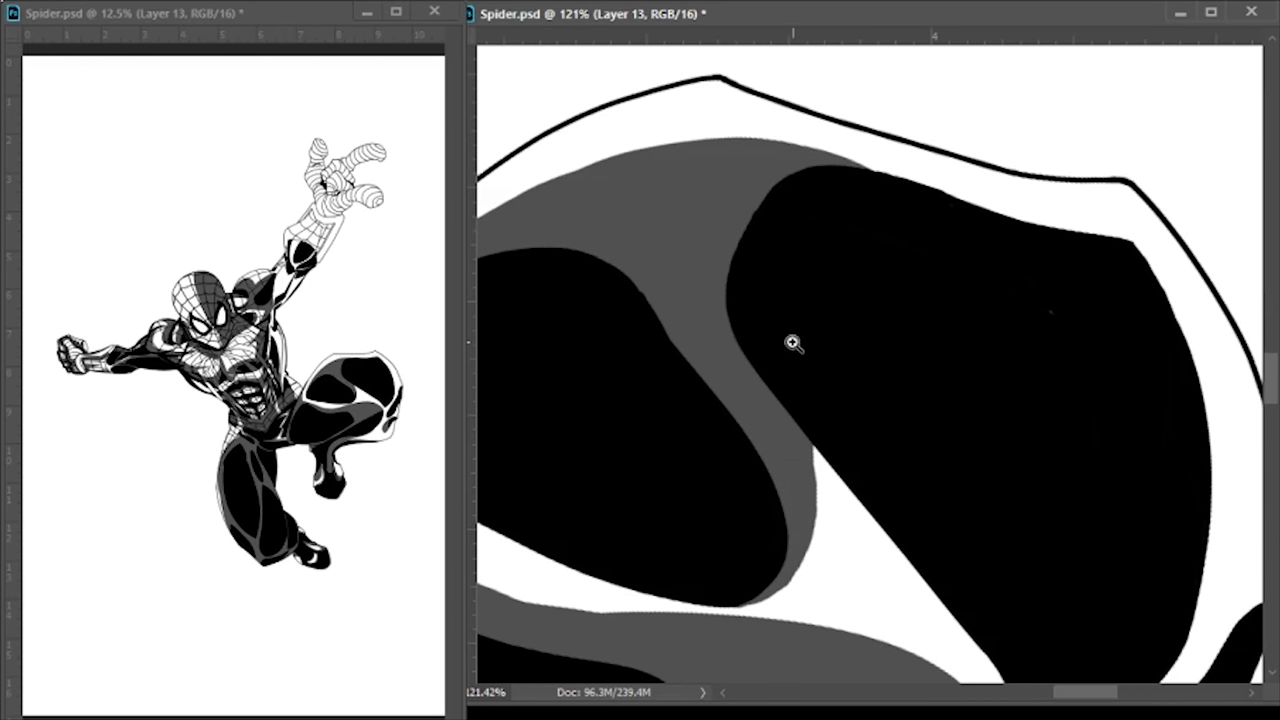
{"action": "scroll", "coordinate": [791, 347], "scroll_direction": "down", "scroll_amount": 2}
{"action": "left_click_drag", "start_coordinate": [866, 249], "coordinate": [894, 220]}
Grey over the white bands between the black shapes and the remaining white areas
{"action": "scroll", "coordinate": [894, 220], "scroll_direction": "down", "scroll_amount": 5}
{"action": "scroll", "coordinate": [972, 157], "scroll_direction": "up", "scroll_amount": 6}
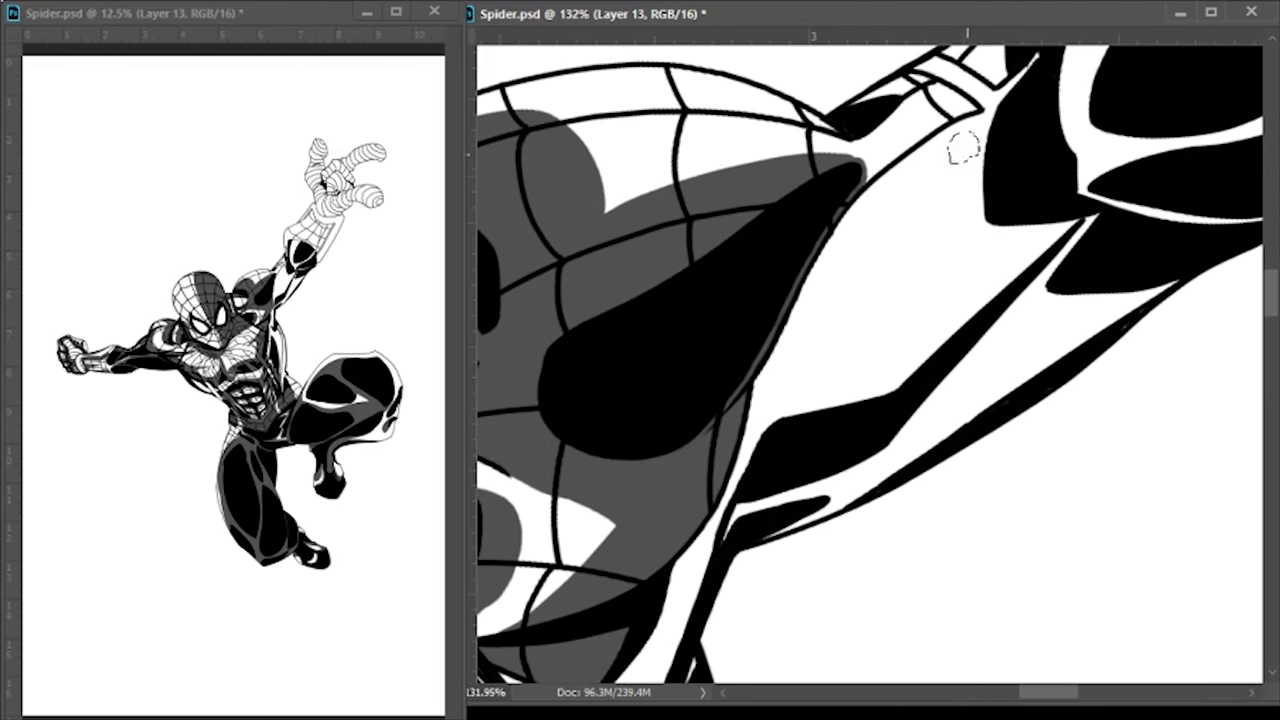
{"action": "left_click_drag", "start_coordinate": [972, 157], "coordinate": [902, 227]}
{"action": "mouse_move", "coordinate": [902, 200]}
{"action": "left_mouse_down"}
{"action": "mouse_move", "coordinate": [817, 471]}
{"action": "mouse_move", "coordinate": [934, 217]}
{"action": "mouse_move", "coordinate": [906, 330]}
{"action": "left_mouse_up"}
{"action": "mouse_move", "coordinate": [768, 419]}
{"action": "left_mouse_down"}
{"action": "mouse_move", "coordinate": [757, 366]}
{"action": "mouse_move", "coordinate": [729, 408]}
{"action": "left_mouse_up"}
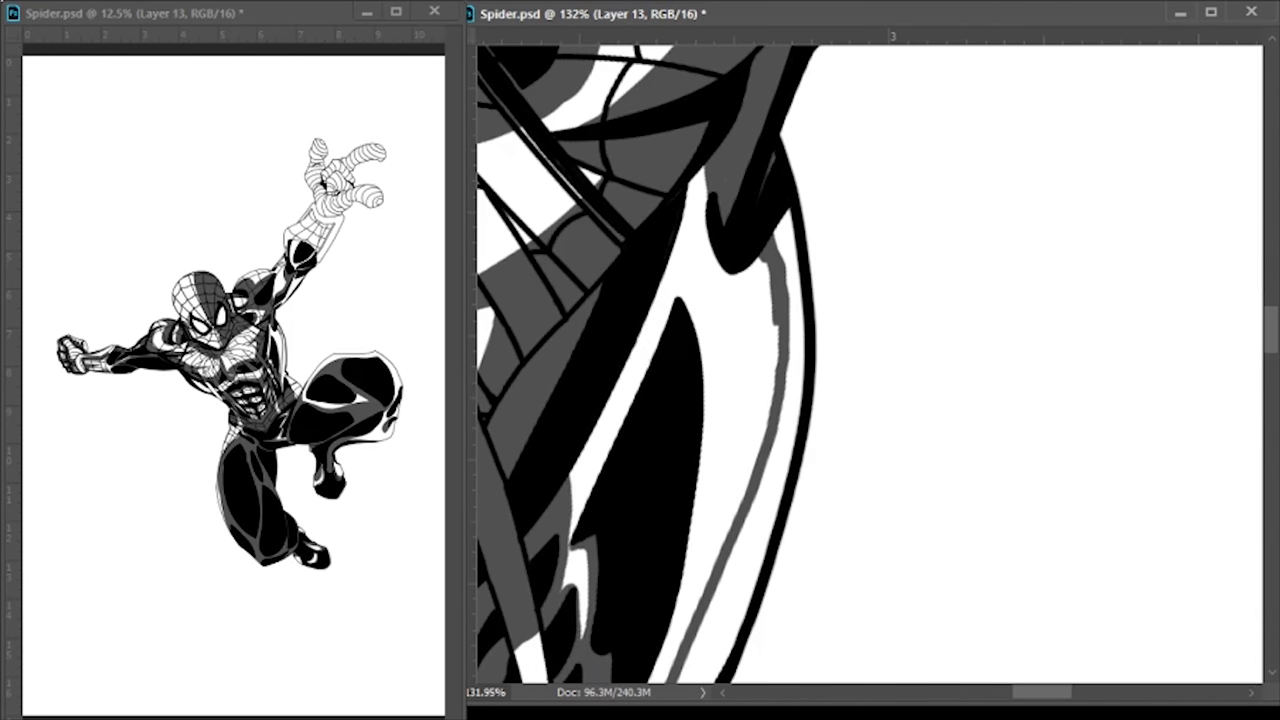
{"action": "mouse_move", "coordinate": [764, 268]}
{"action": "left_mouse_down"}
{"action": "mouse_move", "coordinate": [709, 394]}
{"action": "mouse_move", "coordinate": [631, 466]}
{"action": "mouse_move", "coordinate": [706, 366]}
{"action": "mouse_move", "coordinate": [694, 196]}
{"action": "left_mouse_up"}
{"action": "mouse_move", "coordinate": [730, 300]}
{"action": "left_mouse_down"}
{"action": "mouse_move", "coordinate": [648, 515]}
{"action": "mouse_move", "coordinate": [574, 362]}
{"action": "left_mouse_up"}
Shade the knuckle edges with grey
{"action": "left_click_drag", "start_coordinate": [773, 386], "coordinate": [700, 540]}
{"action": "left_click_drag", "start_coordinate": [700, 540], "coordinate": [650, 250]}
{"action": "mouse_move", "coordinate": [623, 337]}
{"action": "left_mouse_down"}
{"action": "mouse_move", "coordinate": [677, 409]}
{"action": "mouse_move", "coordinate": [690, 520]}
{"action": "mouse_move", "coordinate": [770, 445]}
{"action": "left_mouse_up"}
Grey the arm's white highlight and the wedge between the shoulder web lines
{"action": "left_click_drag", "start_coordinate": [784, 351], "coordinate": [724, 546]}
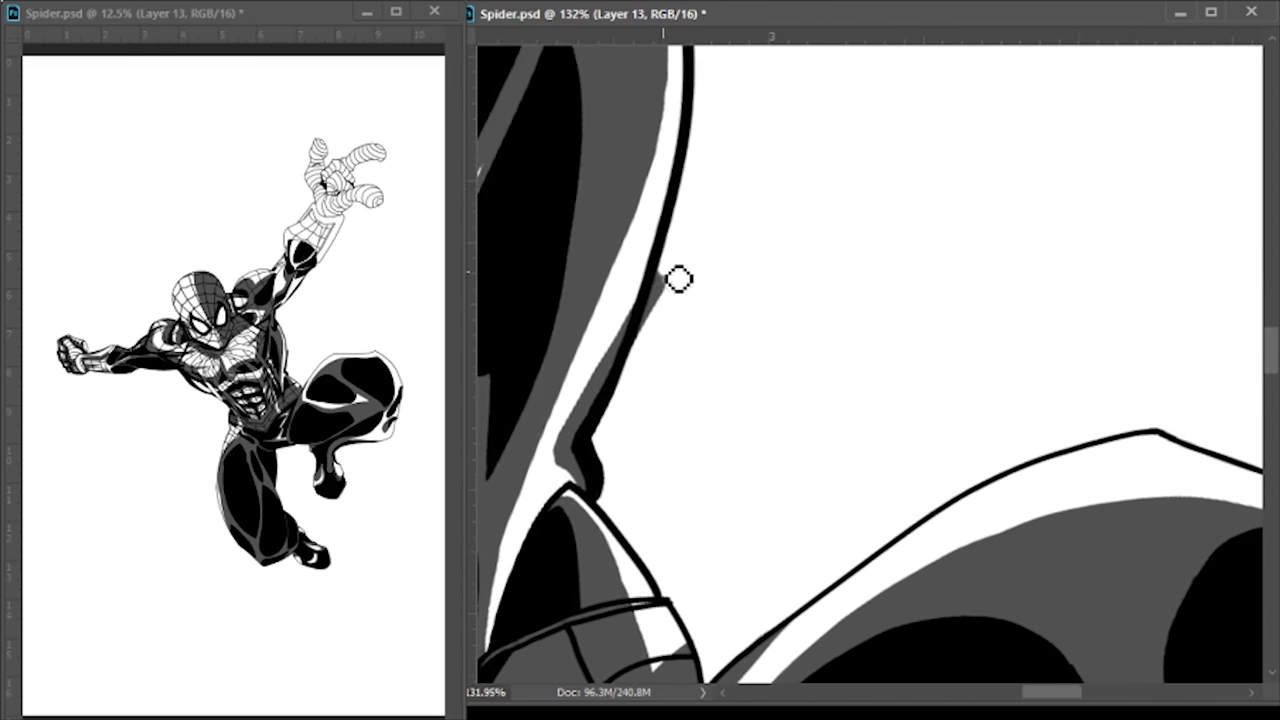
{"action": "left_click_drag", "start_coordinate": [470, 360], "coordinate": [745, 347]}
{"action": "mouse_move", "coordinate": [1029, 75]}
{"action": "left_mouse_down"}
{"action": "mouse_move", "coordinate": [1000, 140]}
{"action": "mouse_move", "coordinate": [908, 262]}
{"action": "mouse_move", "coordinate": [686, 329]}
{"action": "mouse_move", "coordinate": [777, 126]}
{"action": "mouse_move", "coordinate": [657, 349]}
{"action": "mouse_move", "coordinate": [853, 257]}
{"action": "mouse_move", "coordinate": [683, 447]}
{"action": "left_mouse_up"}
{"action": "mouse_move", "coordinate": [900, 235]}
{"action": "left_mouse_down"}
{"action": "mouse_move", "coordinate": [790, 240]}
{"action": "mouse_move", "coordinate": [813, 333]}
{"action": "mouse_move", "coordinate": [791, 300]}
{"action": "mouse_move", "coordinate": [796, 360]}
{"action": "mouse_move", "coordinate": [768, 246]}
{"action": "mouse_move", "coordinate": [669, 320]}
{"action": "mouse_move", "coordinate": [716, 346]}
{"action": "mouse_move", "coordinate": [842, 242]}
{"action": "mouse_move", "coordinate": [988, 302]}
{"action": "mouse_move", "coordinate": [781, 490]}
{"action": "mouse_move", "coordinate": [970, 338]}
{"action": "mouse_move", "coordinate": [785, 512]}
{"action": "mouse_move", "coordinate": [744, 573]}
{"action": "mouse_move", "coordinate": [1041, 263]}
{"action": "mouse_move", "coordinate": [946, 245]}
{"action": "mouse_move", "coordinate": [988, 294]}
{"action": "left_mouse_up"}
Shade the sleeve cuff, its inner curve, chevron line and lower edges grey on Layer 13
{"action": "left_click_drag", "start_coordinate": [793, 65], "coordinate": [950, 268]}
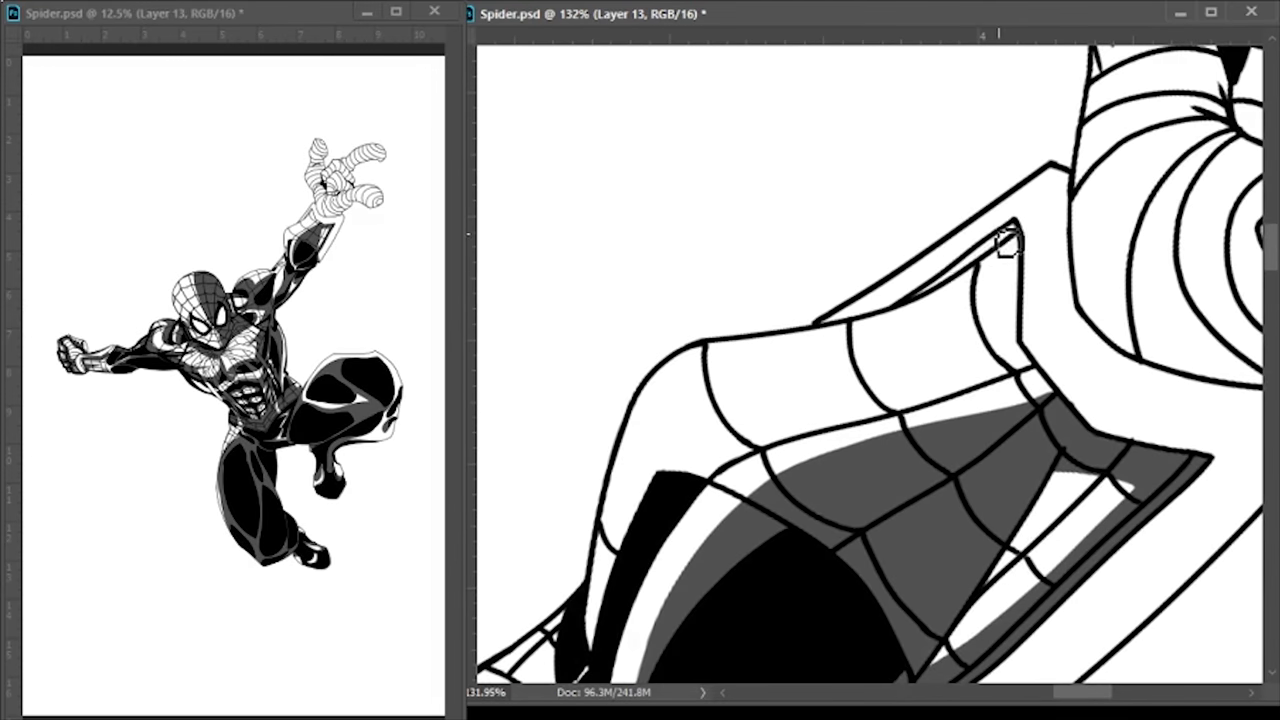
{"action": "mouse_move", "coordinate": [1017, 235]}
{"action": "left_mouse_down"}
{"action": "mouse_move", "coordinate": [966, 280]}
{"action": "mouse_move", "coordinate": [945, 390]}
{"action": "left_mouse_up"}
{"action": "left_click_drag", "start_coordinate": [586, 651], "coordinate": [763, 311]}
{"action": "mouse_move", "coordinate": [763, 311]}
{"action": "left_mouse_down"}
{"action": "mouse_move", "coordinate": [743, 560]}
{"action": "mouse_move", "coordinate": [750, 494]}
{"action": "left_mouse_up"}
{"action": "mouse_move", "coordinate": [928, 277]}
{"action": "left_mouse_down"}
{"action": "mouse_move", "coordinate": [743, 382]}
{"action": "mouse_move", "coordinate": [822, 296]}
{"action": "mouse_move", "coordinate": [886, 184]}
{"action": "mouse_move", "coordinate": [1006, 200]}
{"action": "mouse_move", "coordinate": [885, 262]}
{"action": "left_mouse_up"}
{"action": "left_click_drag", "start_coordinate": [1075, 90], "coordinate": [775, 160]}
{"action": "mouse_move", "coordinate": [800, 165]}
{"action": "left_mouse_down"}
{"action": "mouse_move", "coordinate": [828, 271]}
{"action": "mouse_move", "coordinate": [822, 150]}
{"action": "left_mouse_up"}
{"action": "mouse_move", "coordinate": [1241, 51]}
{"action": "left_mouse_down"}
{"action": "mouse_move", "coordinate": [1051, 271]}
{"action": "mouse_move", "coordinate": [808, 177]}
{"action": "mouse_move", "coordinate": [935, 298]}
{"action": "mouse_move", "coordinate": [1040, 277]}
{"action": "mouse_move", "coordinate": [1013, 367]}
{"action": "left_mouse_up"}
{"action": "left_click_drag", "start_coordinate": [958, 300], "coordinate": [905, 438]}
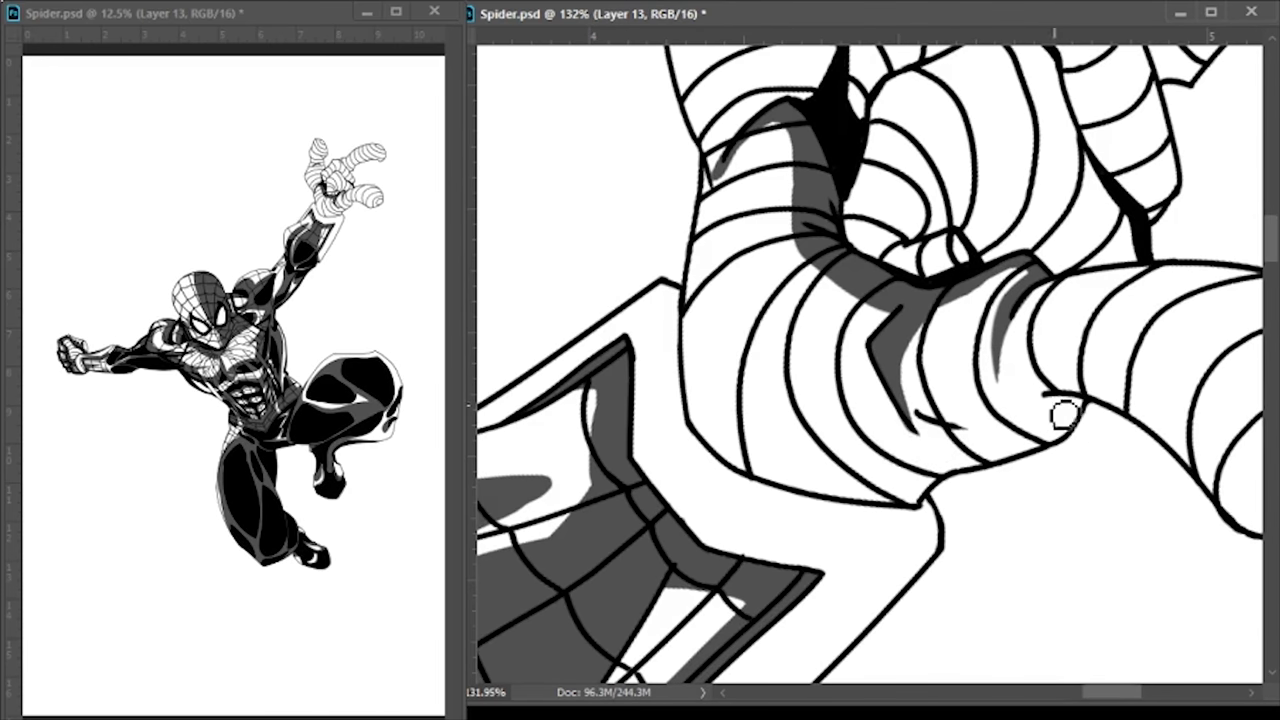
{"action": "mouse_move", "coordinate": [1057, 406]}
{"action": "left_mouse_down"}
{"action": "mouse_move", "coordinate": [966, 473]}
{"action": "mouse_move", "coordinate": [1075, 415]}
{"action": "mouse_move", "coordinate": [1000, 467]}
{"action": "mouse_move", "coordinate": [1030, 470]}
{"action": "mouse_move", "coordinate": [842, 472]}
{"action": "mouse_move", "coordinate": [718, 215]}
{"action": "mouse_move", "coordinate": [697, 403]}
{"action": "mouse_move", "coordinate": [830, 492]}
{"action": "mouse_move", "coordinate": [802, 467]}
{"action": "mouse_move", "coordinate": [755, 460]}
{"action": "left_mouse_up"}
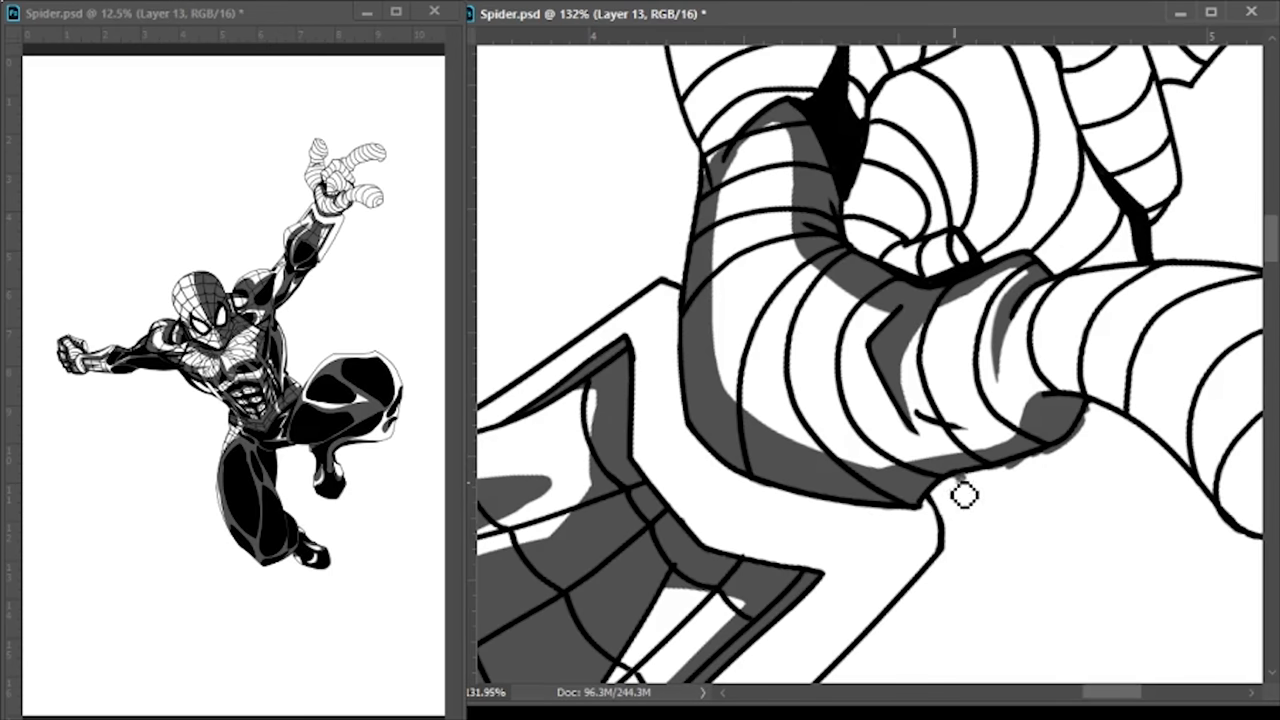
Add grey shading along the raised arm's left edge and inner curve
{"action": "scroll", "coordinate": [870, 350], "scroll_direction": "up", "scroll_amount": 5}
{"action": "scroll", "coordinate": [913, 388], "scroll_direction": "right", "scroll_amount": 1}
{"action": "mouse_move", "coordinate": [788, 341]}
{"action": "left_mouse_down"}
{"action": "mouse_move", "coordinate": [651, 275]}
{"action": "mouse_move", "coordinate": [633, 302]}
{"action": "mouse_move", "coordinate": [678, 460]}
{"action": "mouse_move", "coordinate": [670, 447]}
{"action": "mouse_move", "coordinate": [791, 354]}
{"action": "mouse_move", "coordinate": [760, 381]}
{"action": "mouse_move", "coordinate": [675, 390]}
{"action": "mouse_move", "coordinate": [679, 233]}
{"action": "mouse_move", "coordinate": [740, 213]}
{"action": "mouse_move", "coordinate": [808, 230]}
{"action": "mouse_move", "coordinate": [797, 111]}
{"action": "left_mouse_up"}
{"action": "scroll", "coordinate": [797, 111], "scroll_direction": "up", "scroll_amount": 3}
{"action": "mouse_move", "coordinate": [850, 300]}
{"action": "left_mouse_down"}
{"action": "mouse_move", "coordinate": [845, 100]}
{"action": "mouse_move", "coordinate": [750, 232]}
{"action": "mouse_move", "coordinate": [737, 366]}
{"action": "mouse_move", "coordinate": [794, 471]}
{"action": "mouse_move", "coordinate": [883, 323]}
{"action": "mouse_move", "coordinate": [822, 372]}
{"action": "mouse_move", "coordinate": [763, 277]}
{"action": "mouse_move", "coordinate": [683, 400]}
{"action": "left_mouse_up"}
{"action": "scroll", "coordinate": [763, 277], "scroll_direction": "up", "scroll_amount": 2}
{"action": "scroll", "coordinate": [670, 462], "scroll_direction": "down", "scroll_amount": 4}
Shade the fingers, thumb edge and forearm tip grey, curving along the finger to its tip
{"action": "left_click_drag", "start_coordinate": [700, 345], "coordinate": [886, 437]}
{"action": "mouse_move", "coordinate": [700, 410]}
{"action": "left_mouse_down"}
{"action": "mouse_move", "coordinate": [735, 548]}
{"action": "mouse_move", "coordinate": [700, 445]}
{"action": "mouse_move", "coordinate": [714, 523]}
{"action": "mouse_move", "coordinate": [800, 470]}
{"action": "mouse_move", "coordinate": [851, 517]}
{"action": "left_mouse_up"}
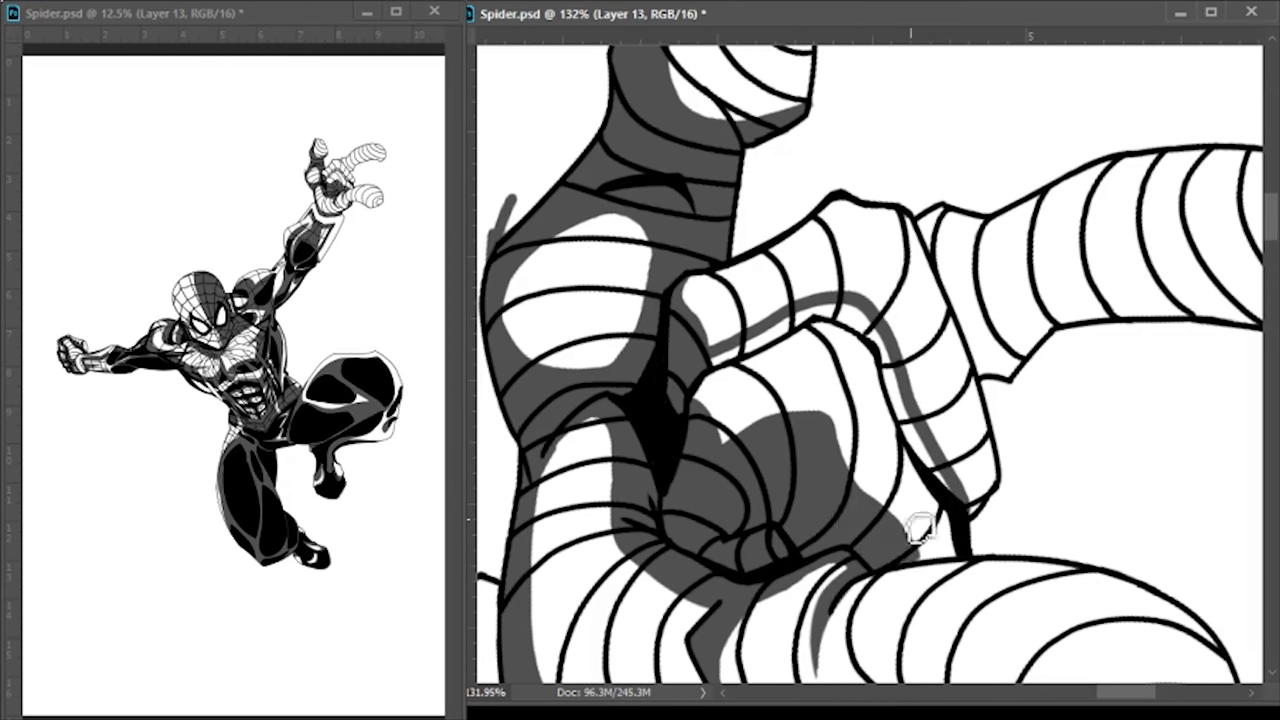
{"action": "mouse_move", "coordinate": [944, 494]}
{"action": "left_mouse_down"}
{"action": "mouse_move", "coordinate": [921, 566]}
{"action": "mouse_move", "coordinate": [891, 375]}
{"action": "mouse_move", "coordinate": [941, 460]}
{"action": "mouse_move", "coordinate": [842, 321]}
{"action": "mouse_move", "coordinate": [793, 319]}
{"action": "mouse_move", "coordinate": [941, 458]}
{"action": "mouse_move", "coordinate": [994, 455]}
{"action": "mouse_move", "coordinate": [943, 394]}
{"action": "left_mouse_up"}
{"action": "mouse_move", "coordinate": [1033, 335]}
{"action": "left_mouse_down"}
{"action": "mouse_move", "coordinate": [894, 291]}
{"action": "mouse_move", "coordinate": [790, 335]}
{"action": "left_mouse_up"}
{"action": "left_click_drag", "start_coordinate": [740, 302], "coordinate": [1143, 250]}
{"action": "mouse_move", "coordinate": [1168, 312]}
{"action": "left_mouse_down"}
{"action": "mouse_move", "coordinate": [1123, 350]}
{"action": "mouse_move", "coordinate": [800, 363]}
{"action": "mouse_move", "coordinate": [723, 337]}
{"action": "mouse_move", "coordinate": [766, 234]}
{"action": "mouse_move", "coordinate": [742, 325]}
{"action": "mouse_move", "coordinate": [1103, 354]}
{"action": "mouse_move", "coordinate": [994, 294]}
{"action": "mouse_move", "coordinate": [1072, 374]}
{"action": "left_mouse_up"}
{"action": "scroll", "coordinate": [1185, 318], "scroll_direction": "down", "scroll_amount": 3}
{"action": "left_click_drag", "start_coordinate": [763, 403], "coordinate": [1110, 385]}
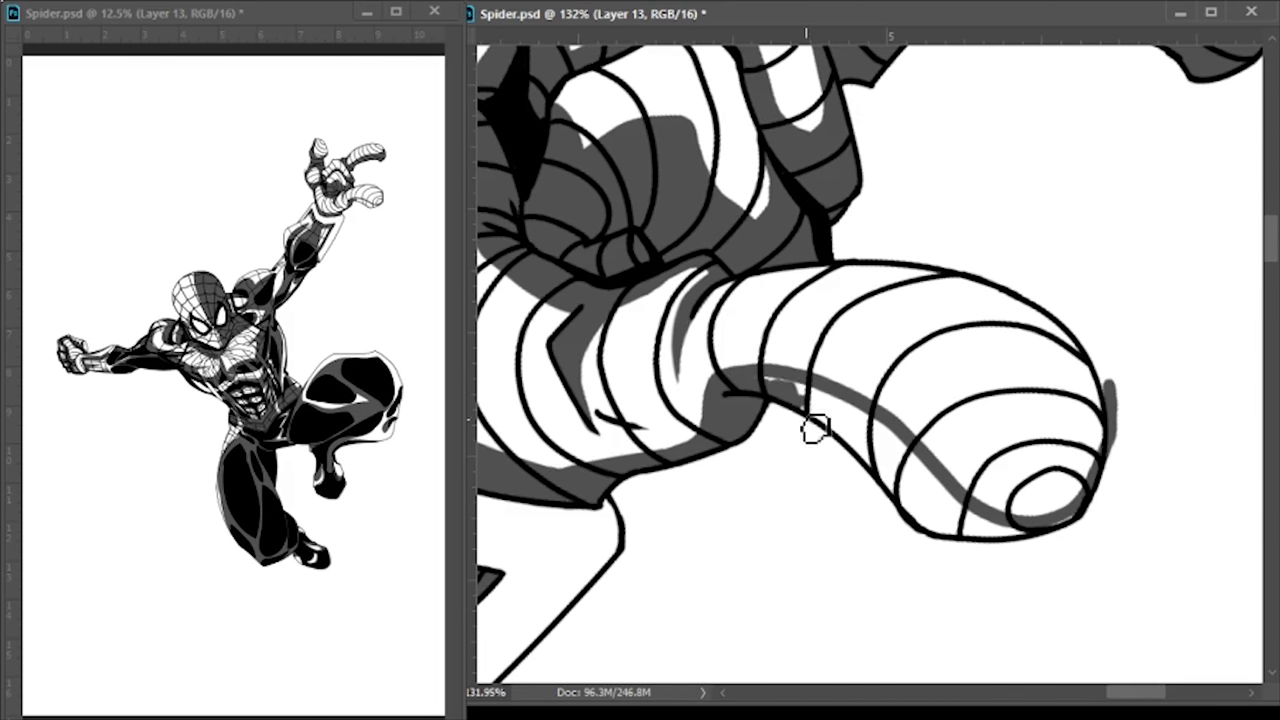
{"action": "mouse_move", "coordinate": [818, 421]}
{"action": "left_mouse_down"}
{"action": "mouse_move", "coordinate": [872, 437]}
{"action": "mouse_move", "coordinate": [921, 517]}
{"action": "mouse_move", "coordinate": [1031, 536]}
{"action": "mouse_move", "coordinate": [920, 481]}
{"action": "mouse_move", "coordinate": [975, 530]}
{"action": "left_mouse_up"}
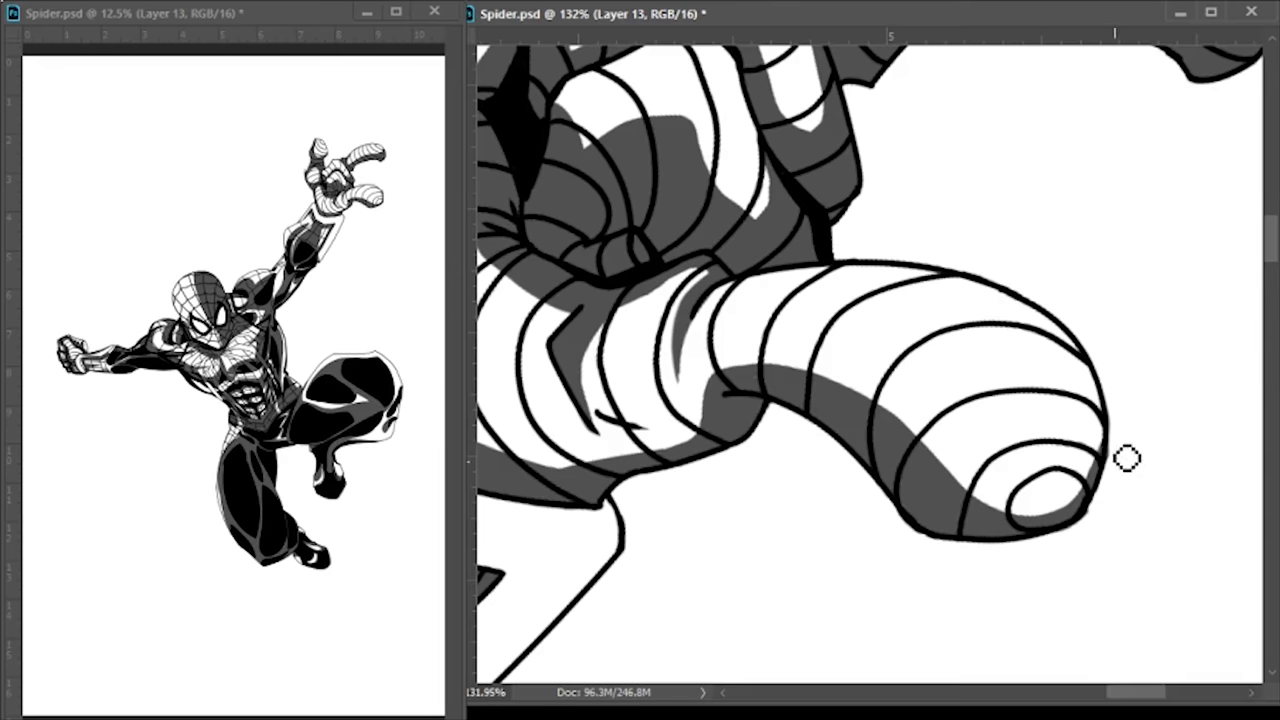
{"action": "scroll", "coordinate": [1082, 583], "scroll_direction": "left", "scroll_amount": 5}
On Layer 9, ink lines along the forearm and shade the collar's inner edge and upper chest
{"action": "left_click", "coordinate": [675, 460], "text": "ctrl"}
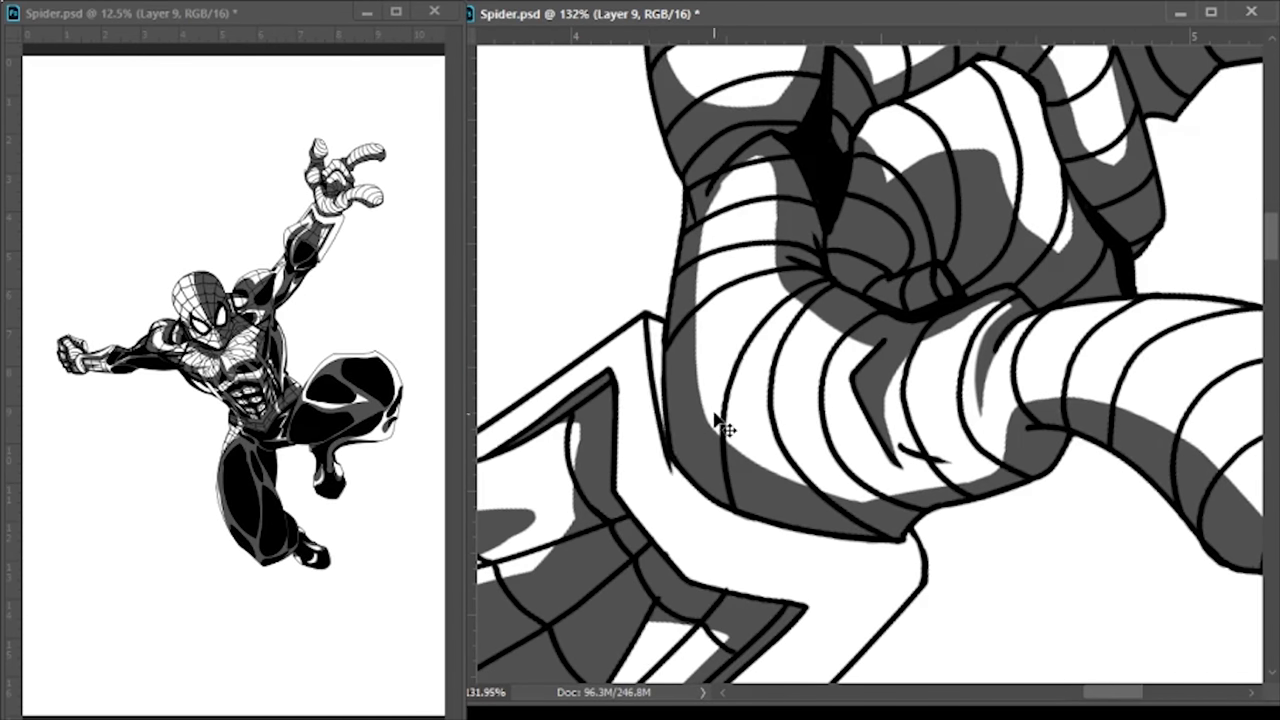
{"action": "left_click_drag", "start_coordinate": [657, 343], "coordinate": [734, 517]}
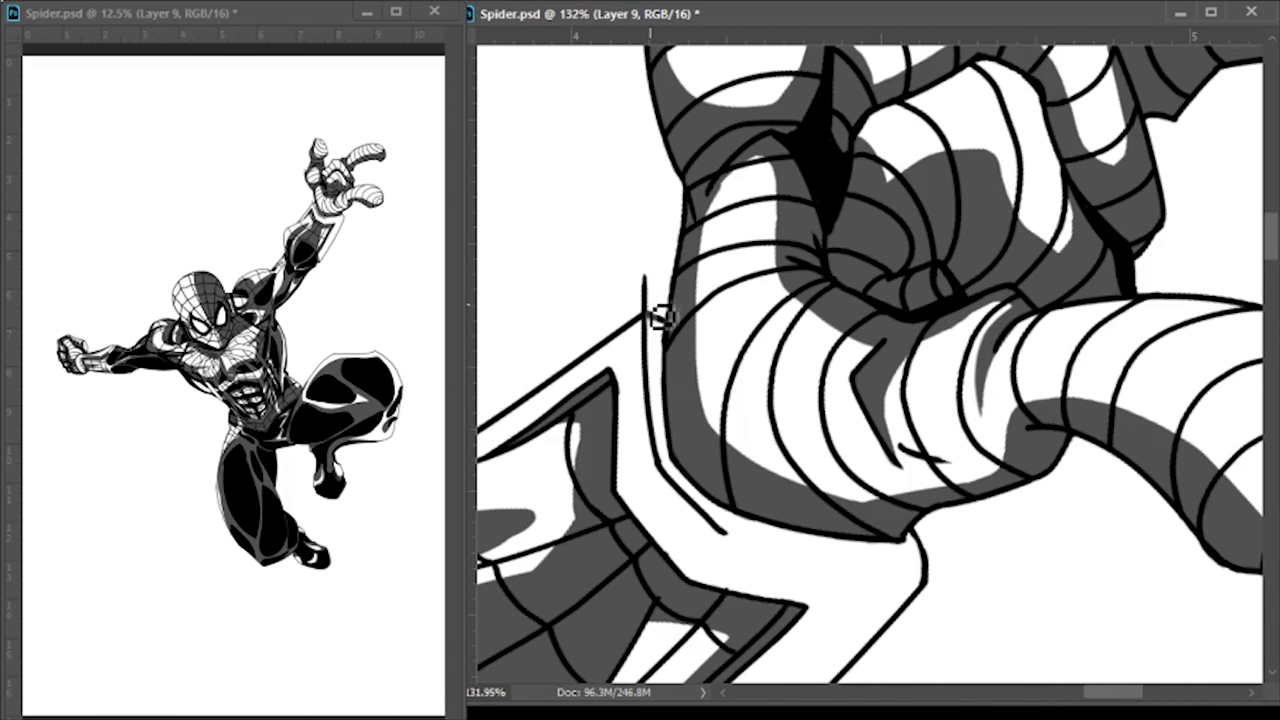
{"action": "left_click", "coordinate": [920, 558], "text": "shift"}
{"action": "left_click_drag", "start_coordinate": [744, 455], "coordinate": [670, 302]}
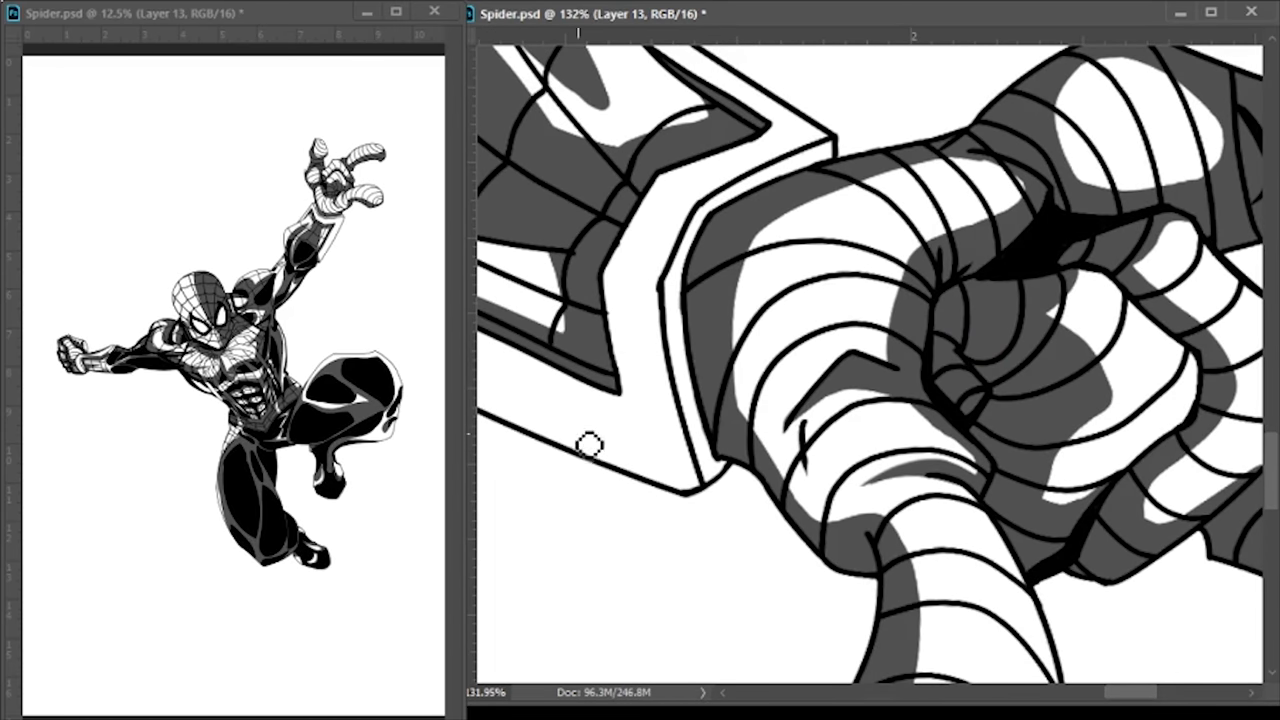
{"action": "mouse_move", "coordinate": [830, 160]}
{"action": "left_mouse_down"}
{"action": "mouse_move", "coordinate": [759, 204]}
{"action": "mouse_move", "coordinate": [719, 287]}
{"action": "mouse_move", "coordinate": [693, 387]}
{"action": "mouse_move", "coordinate": [722, 476]}
{"action": "left_mouse_up"}
{"action": "mouse_move", "coordinate": [585, 432]}
{"action": "left_mouse_down"}
{"action": "mouse_move", "coordinate": [857, 300]}
{"action": "mouse_move", "coordinate": [751, 314]}
{"action": "left_mouse_up"}
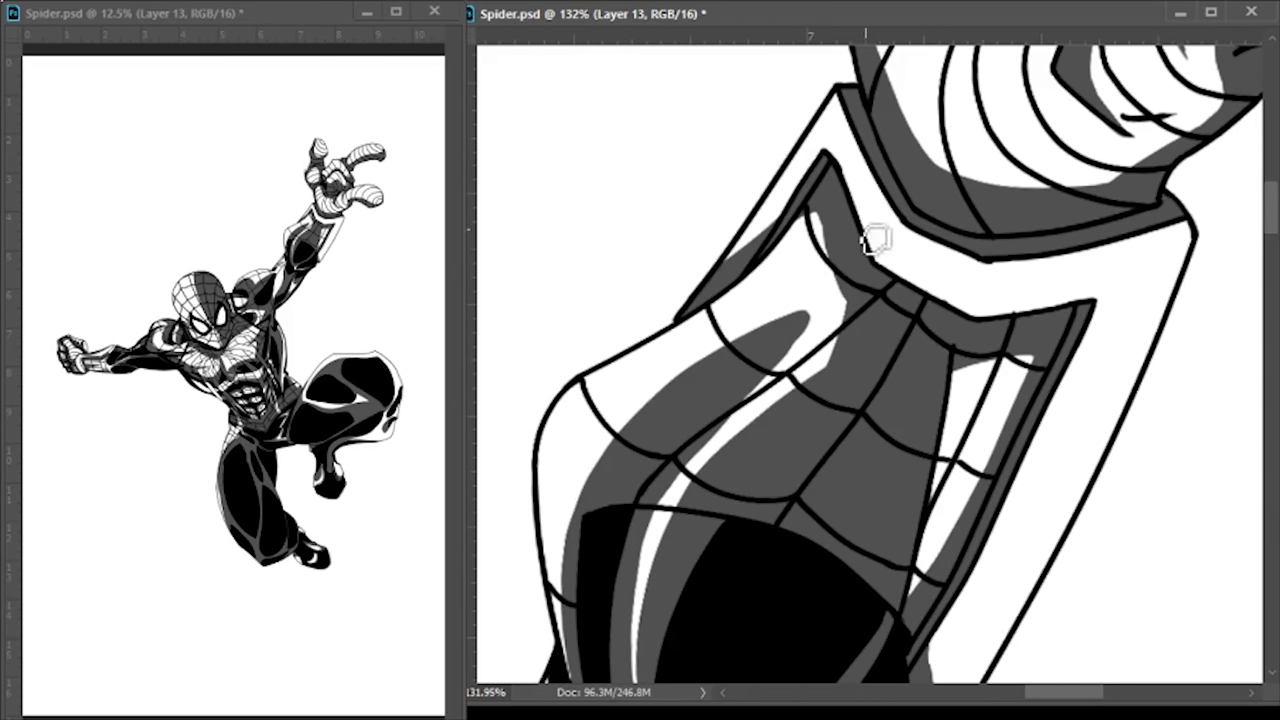
{"action": "mouse_move", "coordinate": [889, 257]}
{"action": "left_mouse_down"}
{"action": "mouse_move", "coordinate": [852, 180]}
{"action": "mouse_move", "coordinate": [921, 291]}
{"action": "mouse_move", "coordinate": [1013, 313]}
{"action": "left_mouse_up"}
Show the whole coloured figure, then shade the lower part and edges of both eyes grey
{"action": "key", "text": "ctrl+0"}
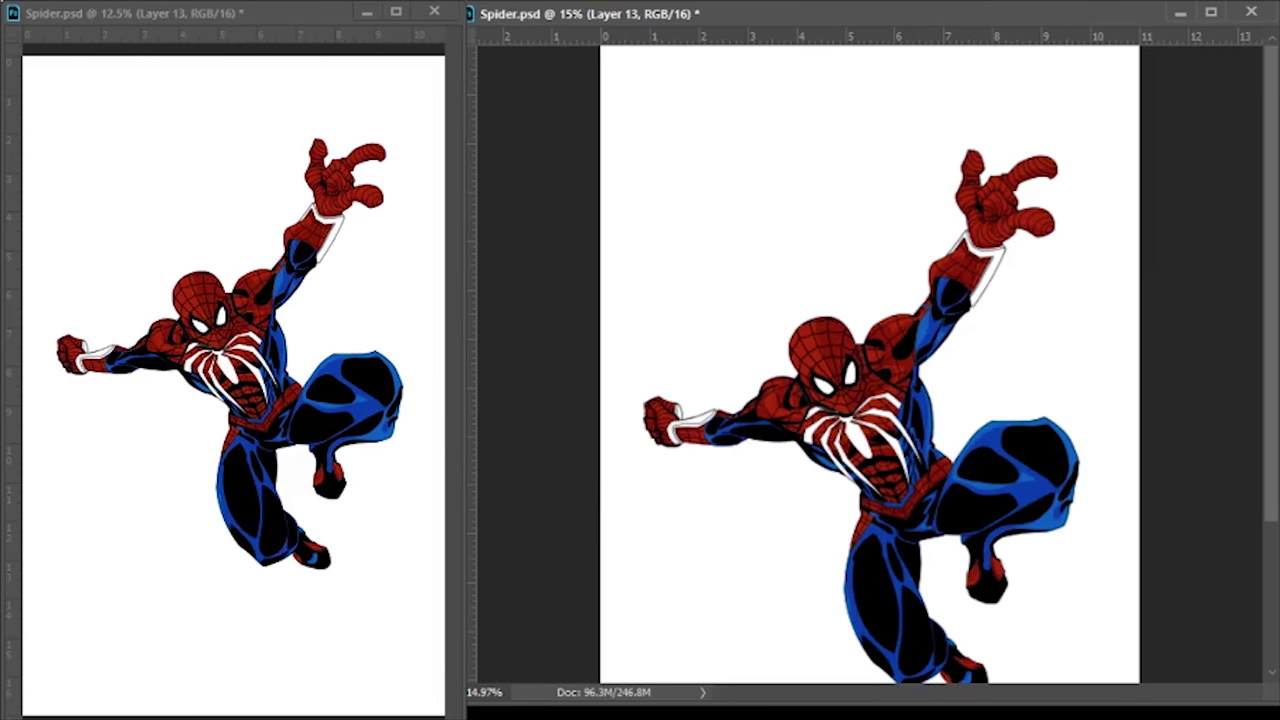
{"action": "scroll", "coordinate": [1160, 423], "scroll_direction": "up", "scroll_amount": 3}
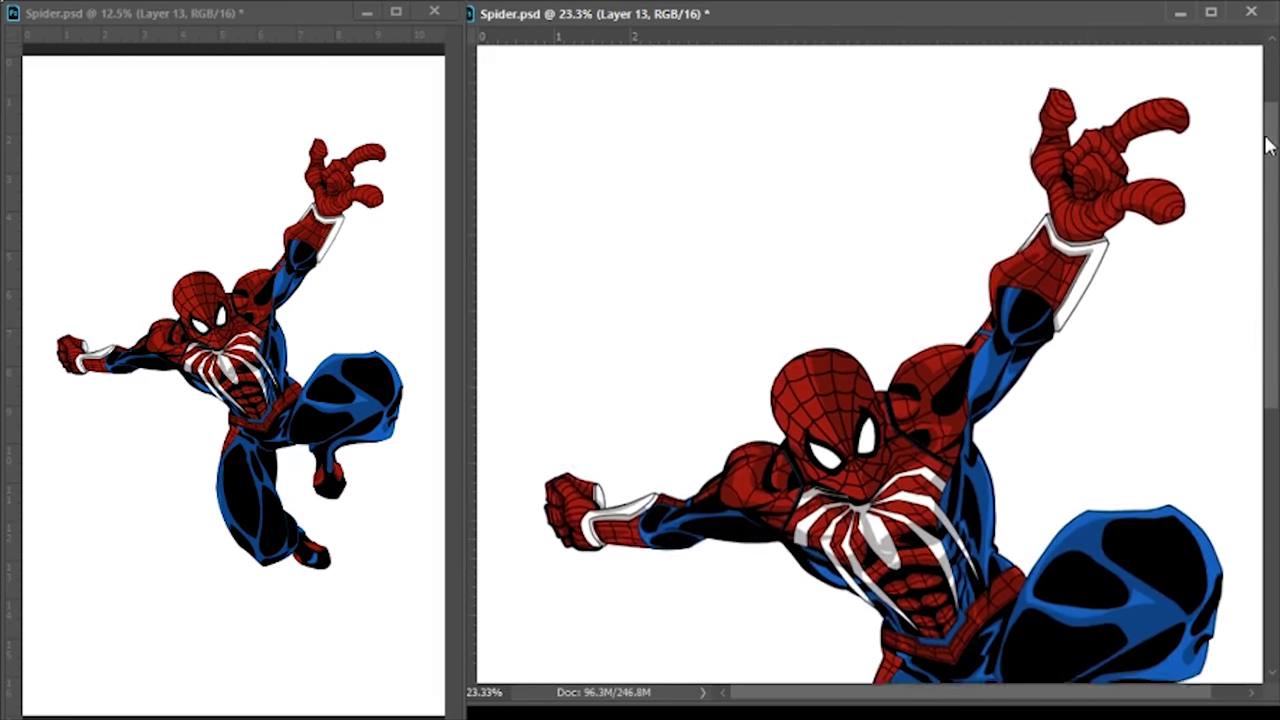
{"action": "left_click_drag", "start_coordinate": [900, 556], "coordinate": [706, 289]}
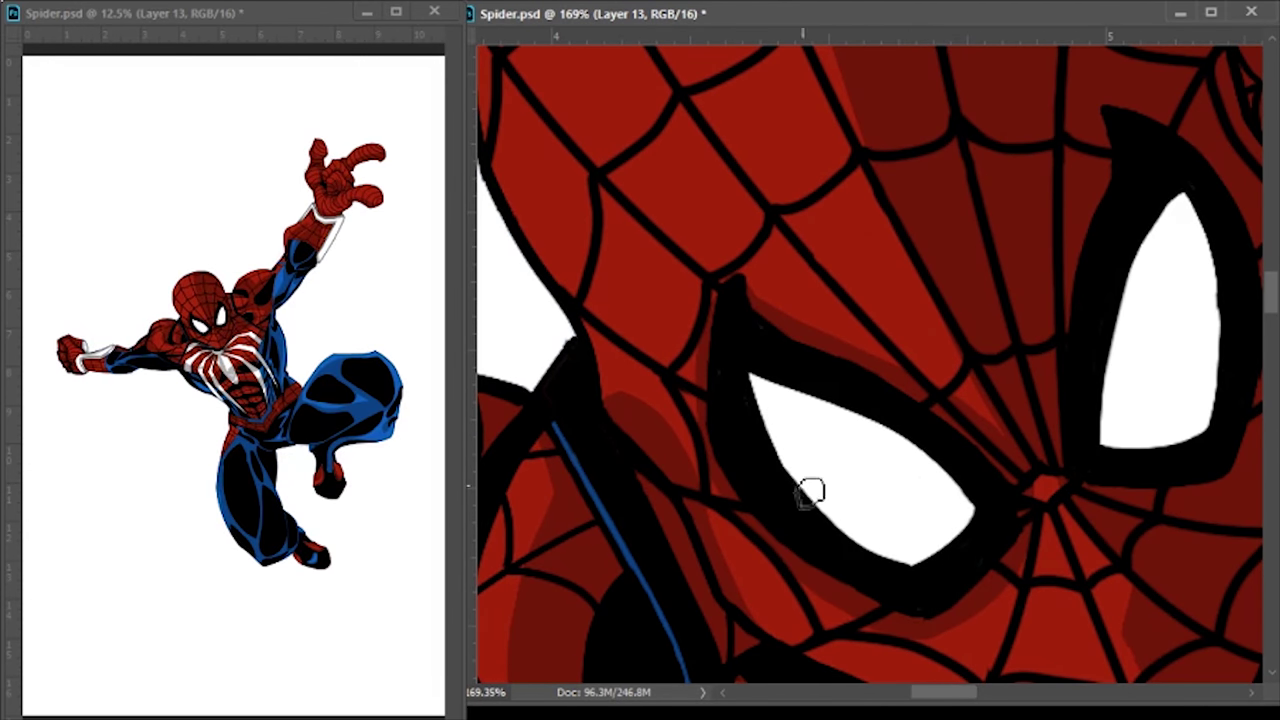
{"action": "mouse_move", "coordinate": [799, 460]}
{"action": "left_mouse_down"}
{"action": "mouse_move", "coordinate": [921, 502]}
{"action": "mouse_move", "coordinate": [909, 542]}
{"action": "mouse_move", "coordinate": [950, 550]}
{"action": "left_mouse_up"}
{"action": "mouse_move", "coordinate": [1002, 432]}
{"action": "left_mouse_down"}
{"action": "mouse_move", "coordinate": [846, 366]}
{"action": "mouse_move", "coordinate": [722, 396]}
{"action": "left_mouse_up"}
{"action": "mouse_move", "coordinate": [850, 250]}
{"action": "left_mouse_down"}
{"action": "mouse_move", "coordinate": [928, 429]}
{"action": "mouse_move", "coordinate": [880, 425]}
{"action": "mouse_move", "coordinate": [872, 216]}
{"action": "left_mouse_up"}
Paint a pale stroke on the knee highlight, then add grey knee shading on a new layer
{"action": "key", "text": "ctrl+minus"}
{"action": "key", "text": "ctrl+minus"}
{"action": "key", "text": "ctrl+minus"}
{"action": "key", "text": "ctrl+minus"}
{"action": "key", "text": "ctrl+minus"}
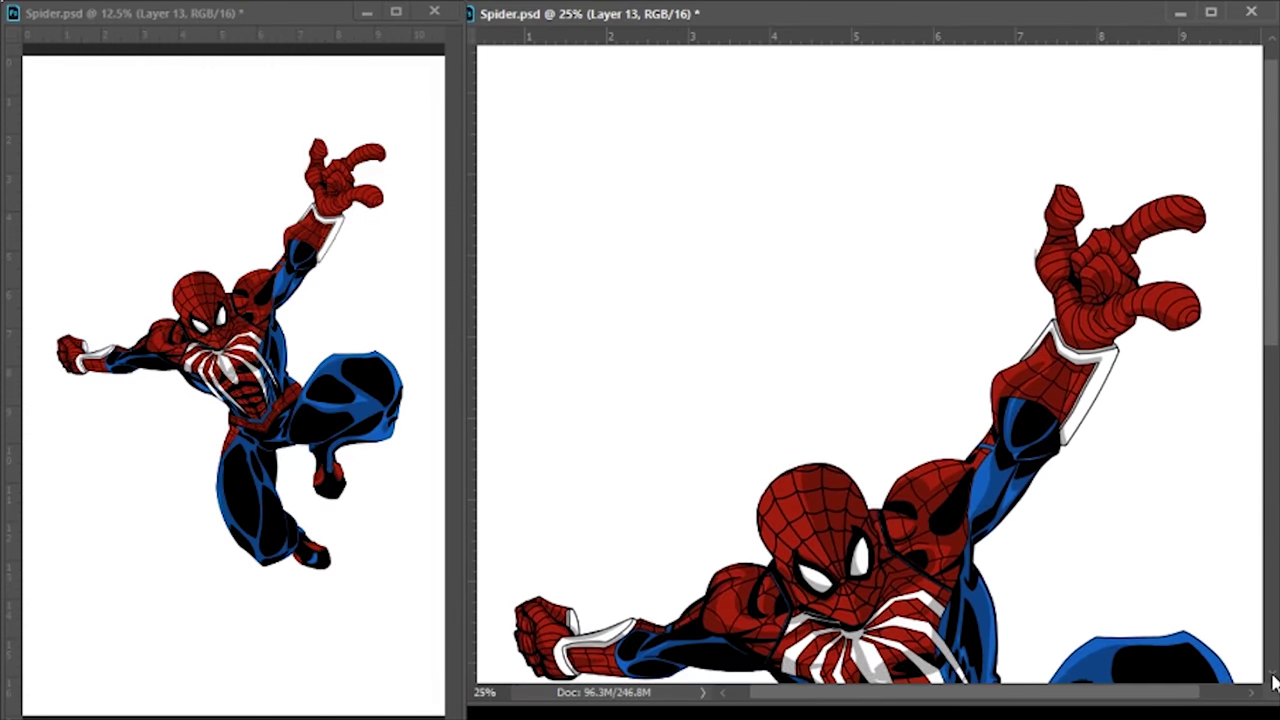
{"action": "scroll", "coordinate": [1274, 682], "scroll_direction": "down", "scroll_amount": 10}
{"action": "scroll", "coordinate": [695, 374], "scroll_direction": "up", "scroll_amount": 5}
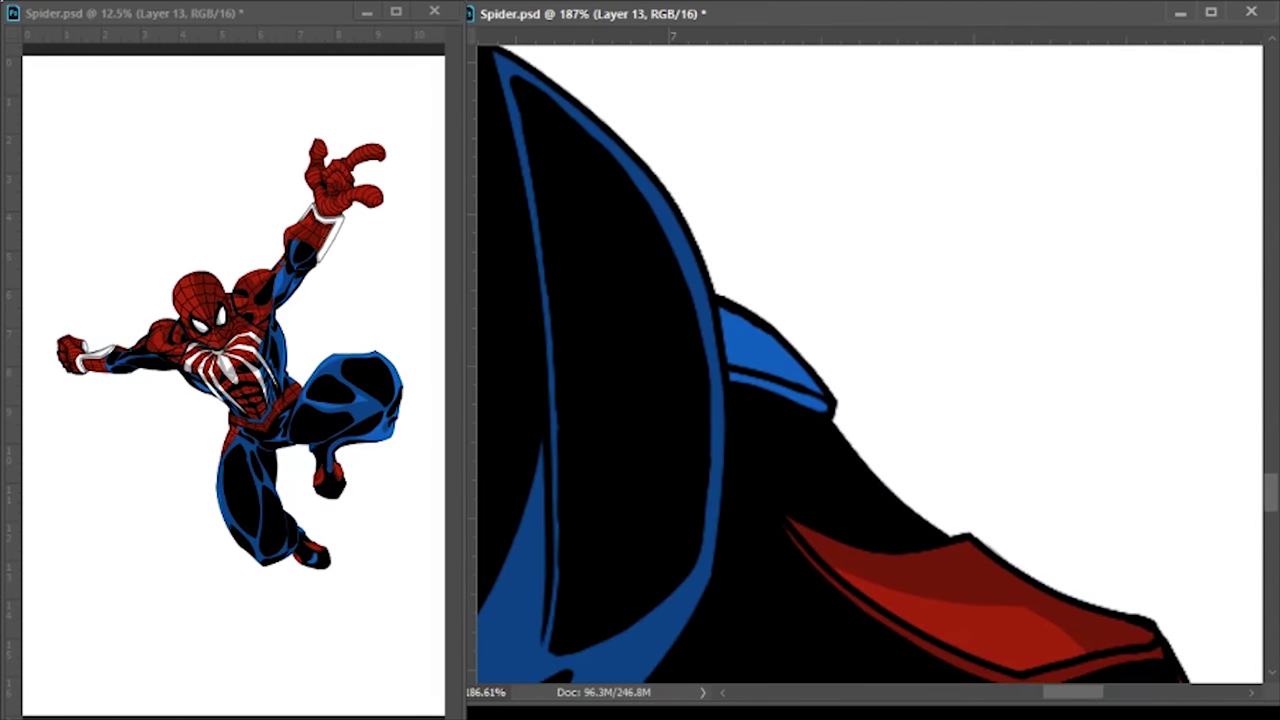
{"action": "mouse_move", "coordinate": [749, 330]}
{"action": "left_mouse_down"}
{"action": "mouse_move", "coordinate": [820, 403]}
{"action": "mouse_move", "coordinate": [757, 335]}
{"action": "mouse_move", "coordinate": [844, 311]}
{"action": "mouse_move", "coordinate": [838, 390]}
{"action": "left_mouse_up"}
{"action": "scroll", "coordinate": [755, 325], "scroll_direction": "up", "scroll_amount": 1}
{"action": "scroll", "coordinate": [631, 474], "scroll_direction": "down", "scroll_amount": 6}
{"action": "key", "text": "ctrl+shift+alt+n"}
{"action": "scroll", "coordinate": [908, 386], "scroll_direction": "up", "scroll_amount": 6}
{"action": "mouse_move", "coordinate": [960, 400]}
{"action": "left_mouse_down"}
{"action": "mouse_move", "coordinate": [870, 320]}
{"action": "mouse_move", "coordinate": [900, 340]}
{"action": "left_mouse_up"}
Select the empty white background around the figure with the Magic Wand
{"action": "scroll", "coordinate": [944, 323], "scroll_direction": "down", "scroll_amount": 3}
{"action": "scroll", "coordinate": [944, 323], "scroll_direction": "down", "scroll_amount": 3}
{"action": "left_click", "coordinate": [695, 388]}
Invert the selection, then draw a tall rectangle on a new layer filled light blue
{"action": "key", "text": "ctrl+shift+i"}
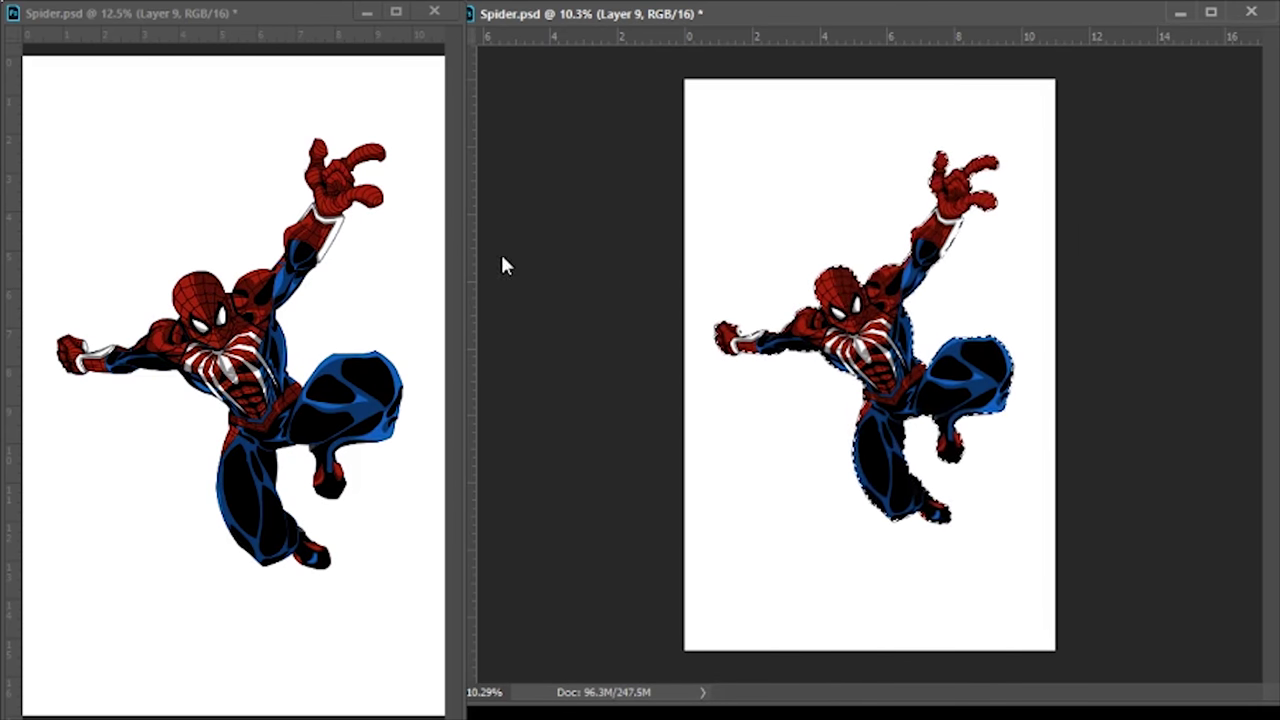
{"action": "key", "text": "alt+BackSpace"}
{"action": "key", "text": "ctrl+d"}
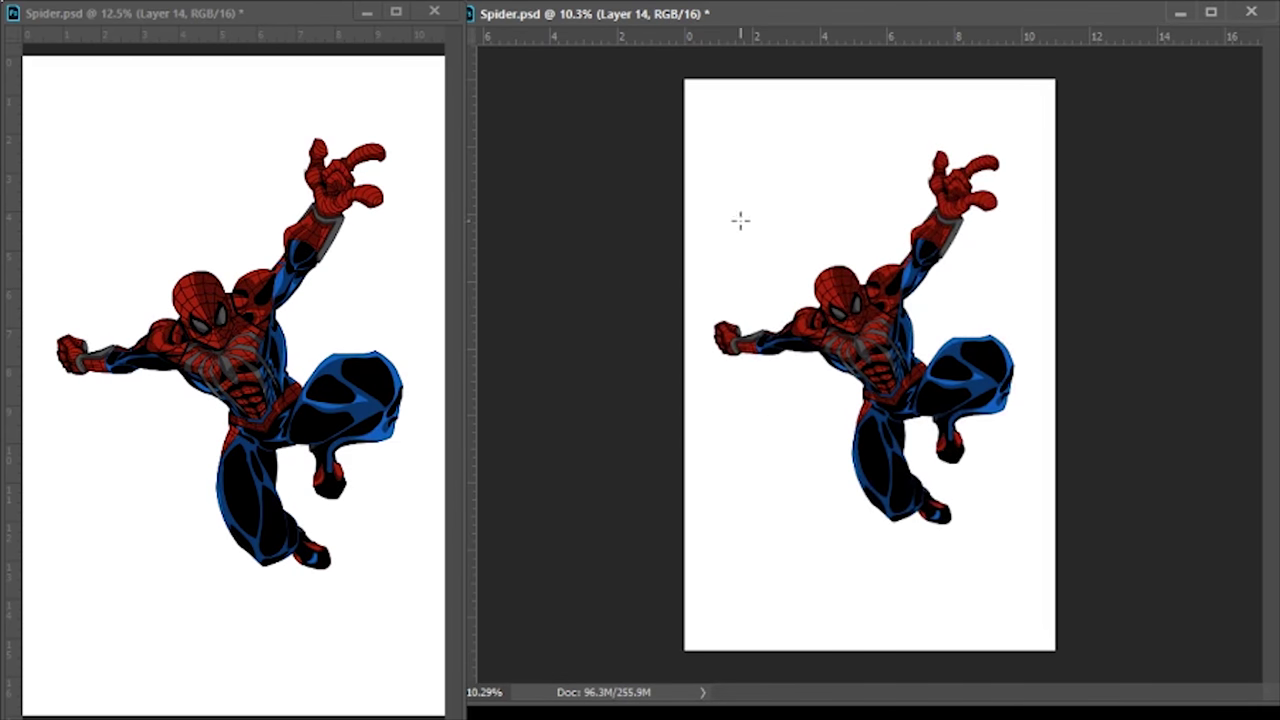
{"action": "left_click_drag", "start_coordinate": [740, 168], "coordinate": [891, 579]}
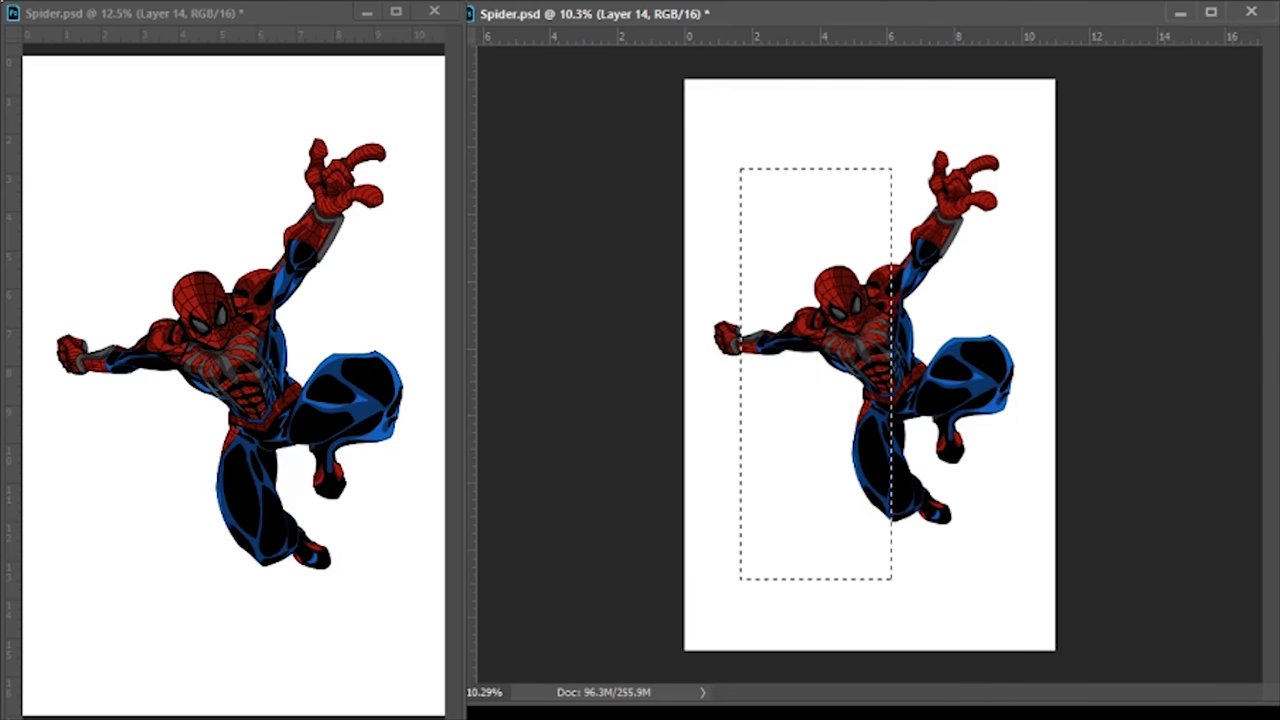
{"action": "key", "text": "alt+BackSpace"}
{"action": "key", "text": "ctrl+d"}
Rotate the blue rectangle diagonally behind the figure and nudge the artwork slightly lower
{"action": "key", "text": "ctrl+t"}
{"action": "left_click_drag", "start_coordinate": [704, 120], "coordinate": [906, 203]}
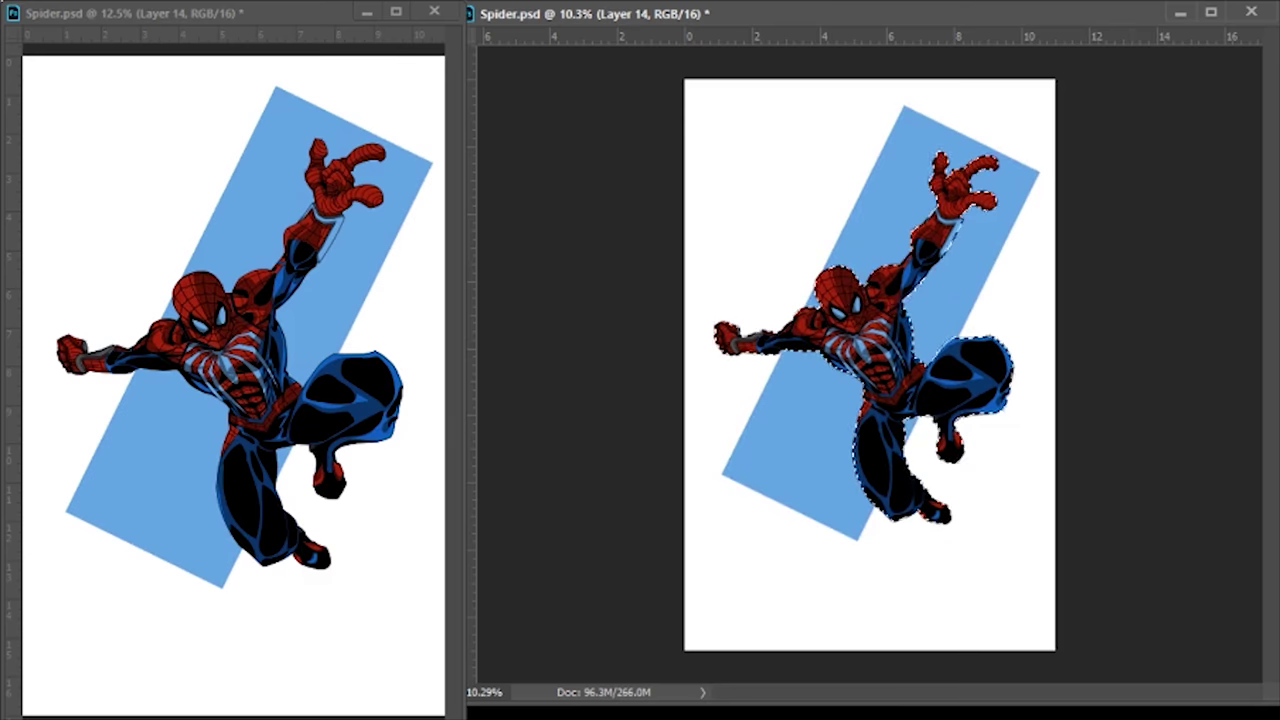
{"action": "key", "text": "Return"}
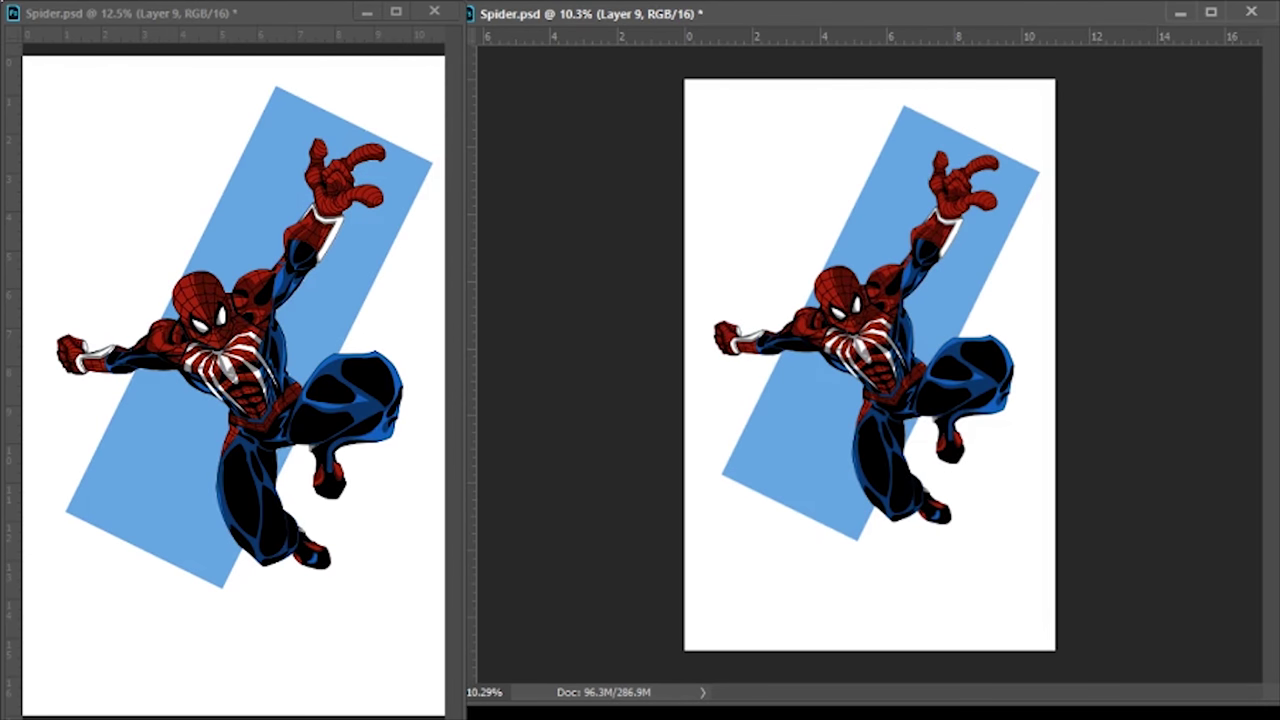
{"action": "left_click_drag", "start_coordinate": [876, 410], "coordinate": [876, 450]}
{"action": "scroll", "coordinate": [857, 209], "scroll_direction": "up", "scroll_amount": 5}
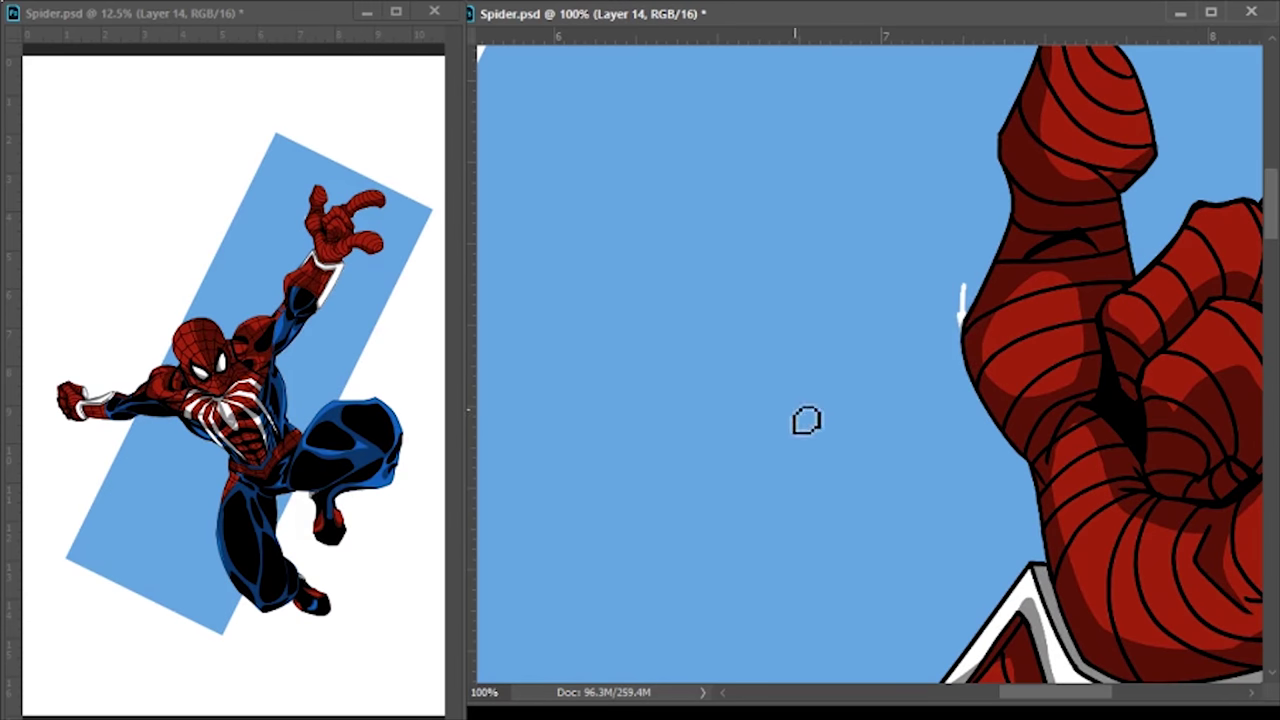
{"action": "left_click_drag", "start_coordinate": [949, 461], "coordinate": [1262, 78]}
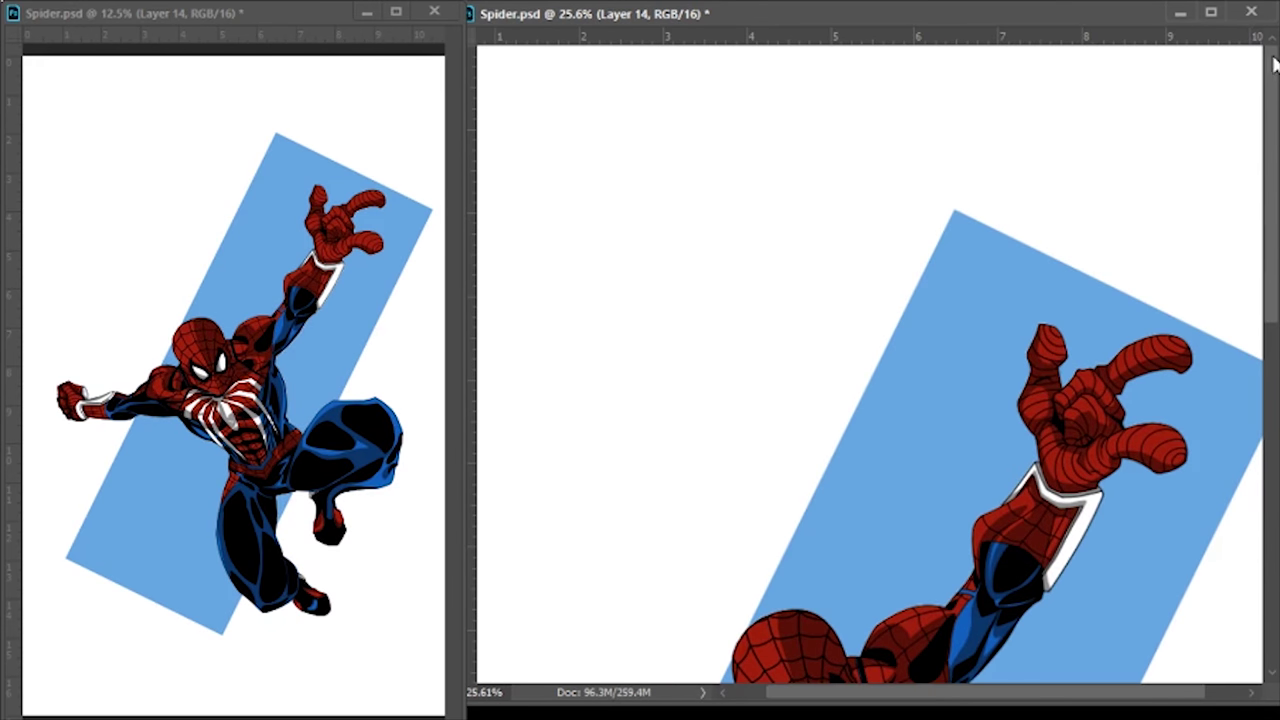
{"action": "scroll", "coordinate": [870, 360], "scroll_direction": "down", "scroll_amount": 4}
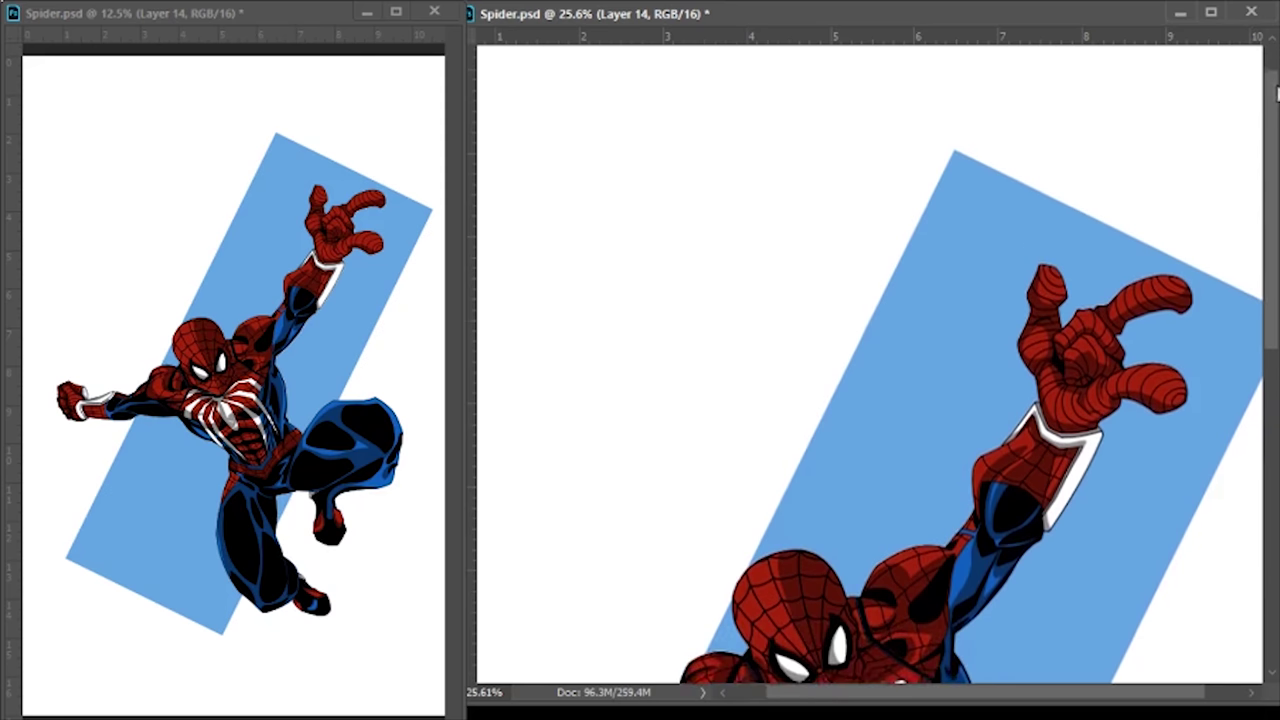
{"action": "scroll", "coordinate": [870, 360], "scroll_direction": "down", "scroll_amount": 8}
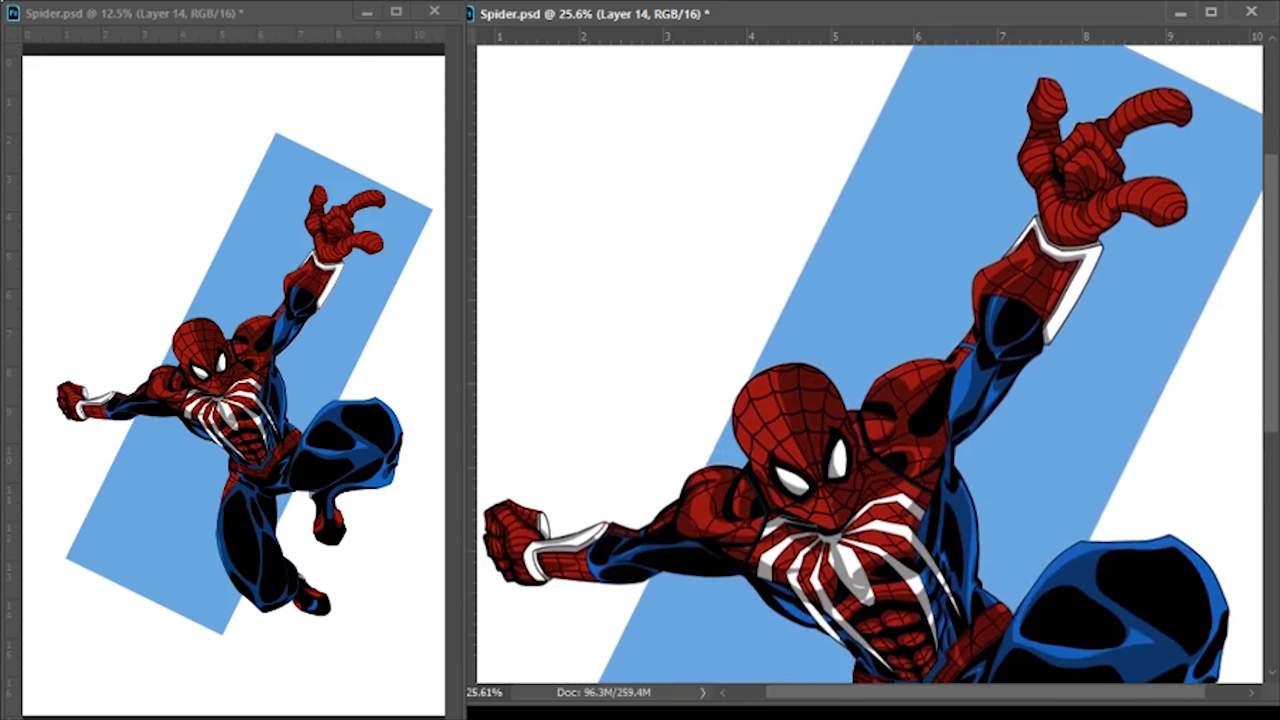
{"action": "scroll", "coordinate": [870, 360], "scroll_direction": "down", "scroll_amount": 10}
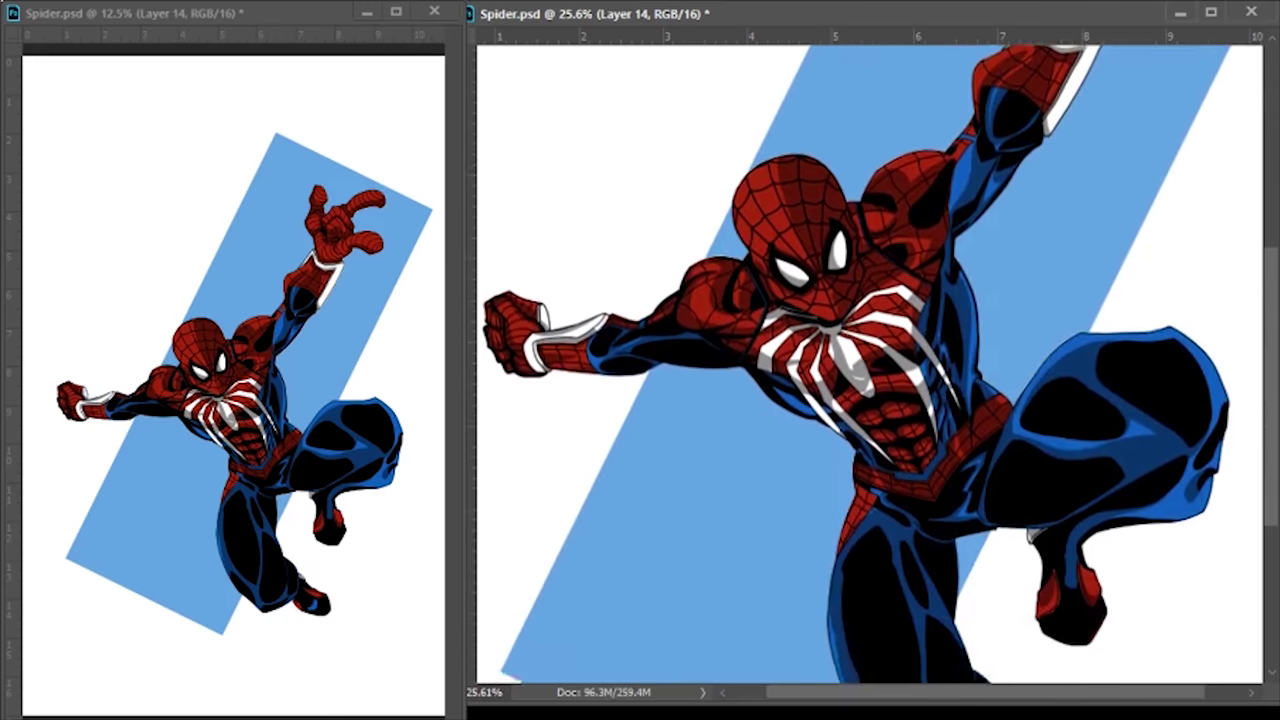
{"action": "scroll", "coordinate": [870, 360], "scroll_direction": "down", "scroll_amount": 9}
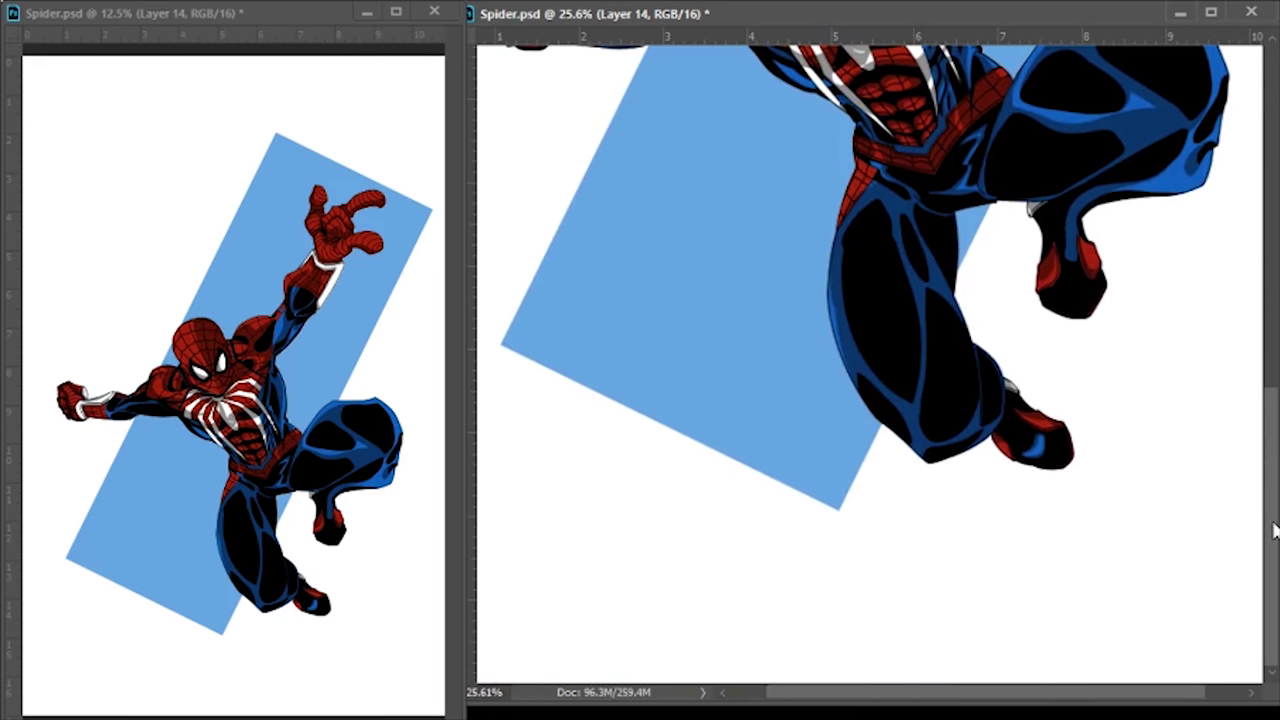
{"action": "left_click_drag", "start_coordinate": [1275, 530], "coordinate": [1268, 174]}
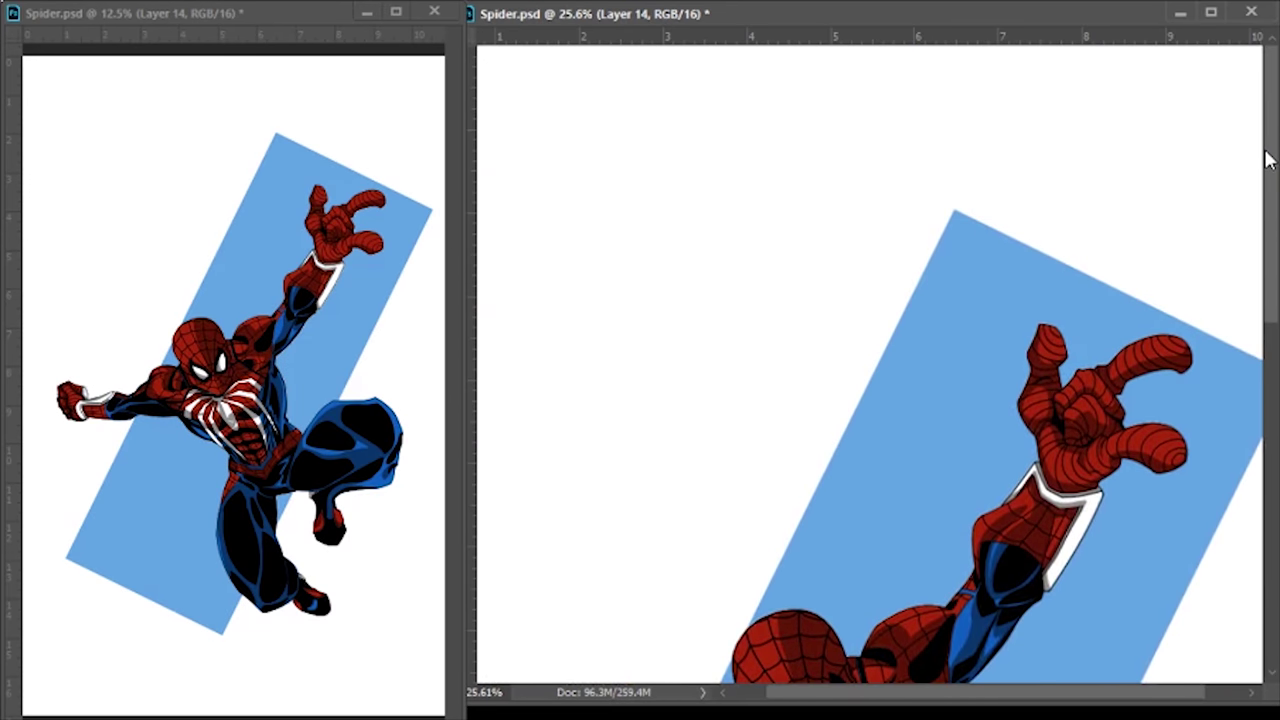
Fit the finished Spider-Man illustration and its blue backdrop to the window with Ctrl+0
{"action": "key", "text": "ctrl+0"}
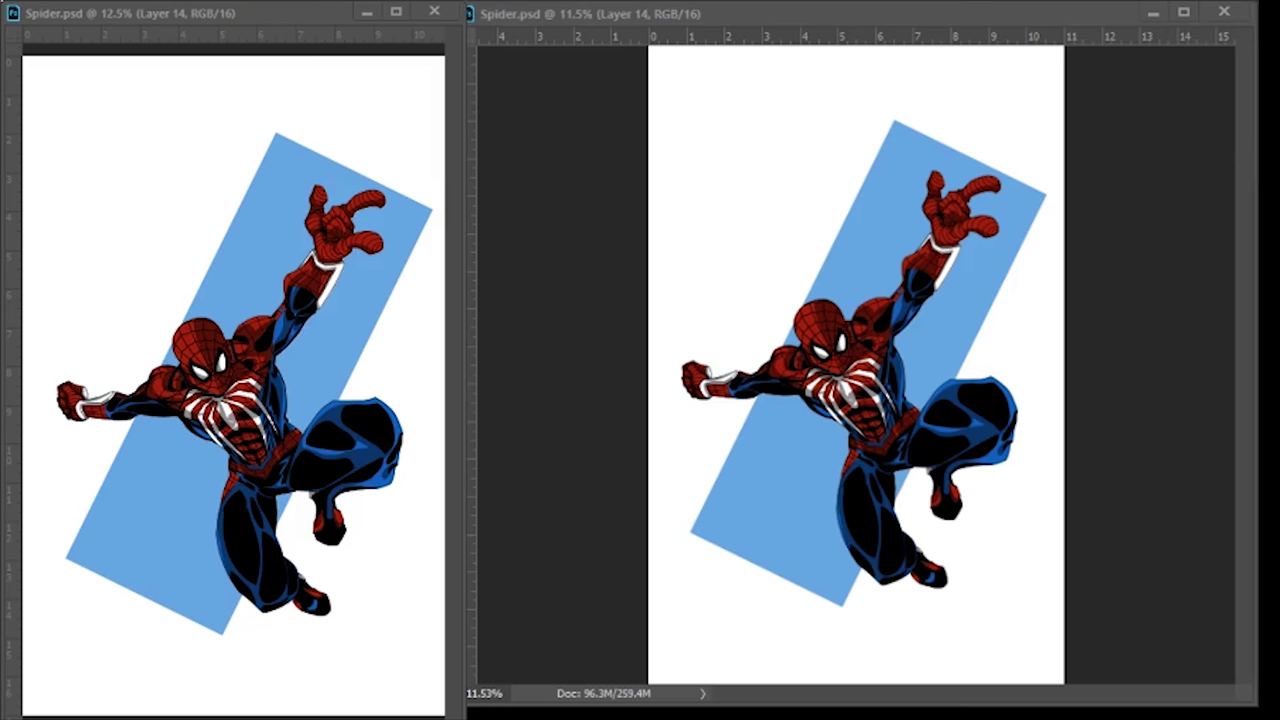